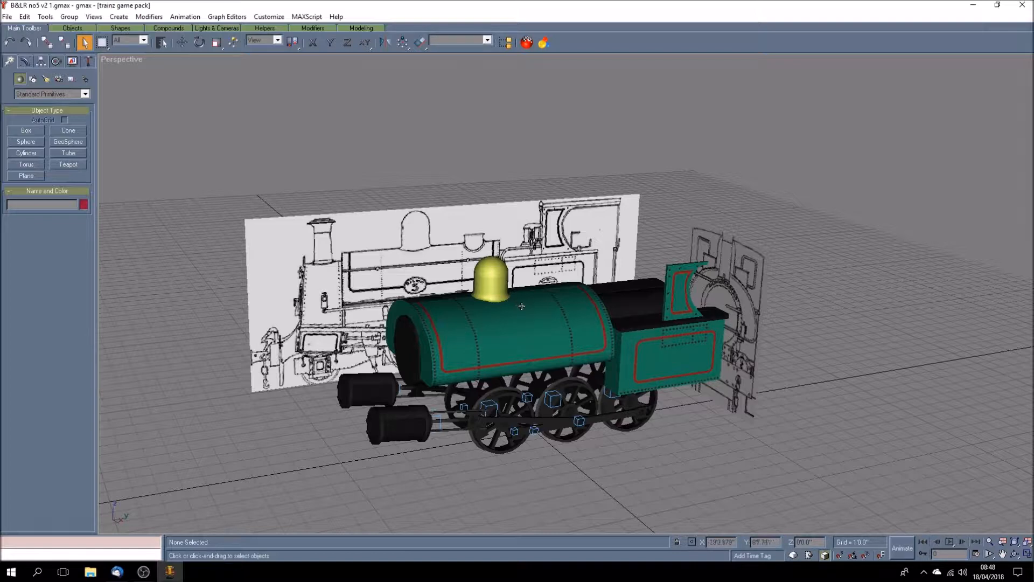
- Hide every object except the front-elevation reference drawing plane
{"action": "left_click", "coordinate": [738, 277]}
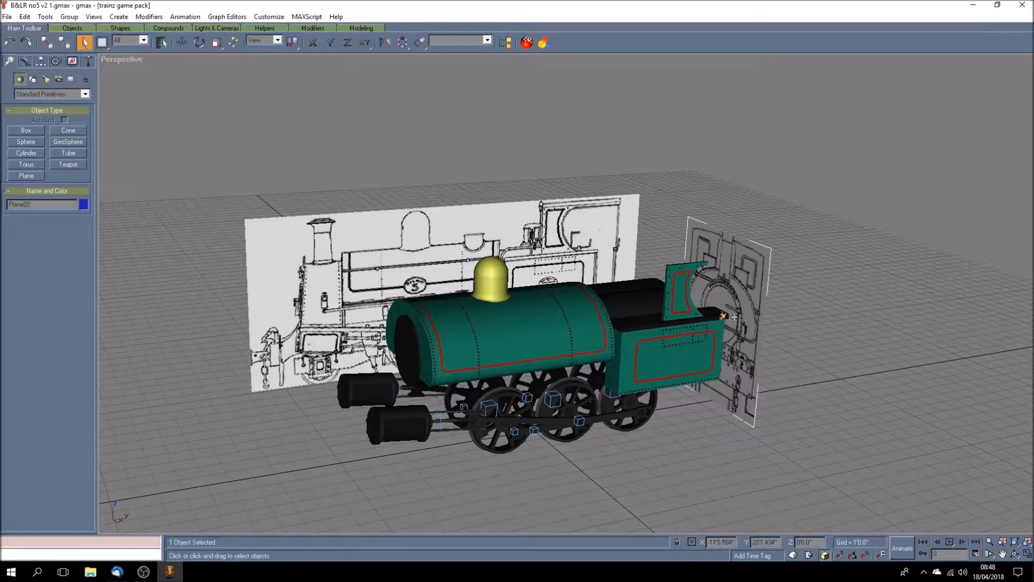
{"action": "left_click", "coordinate": [72, 61]}
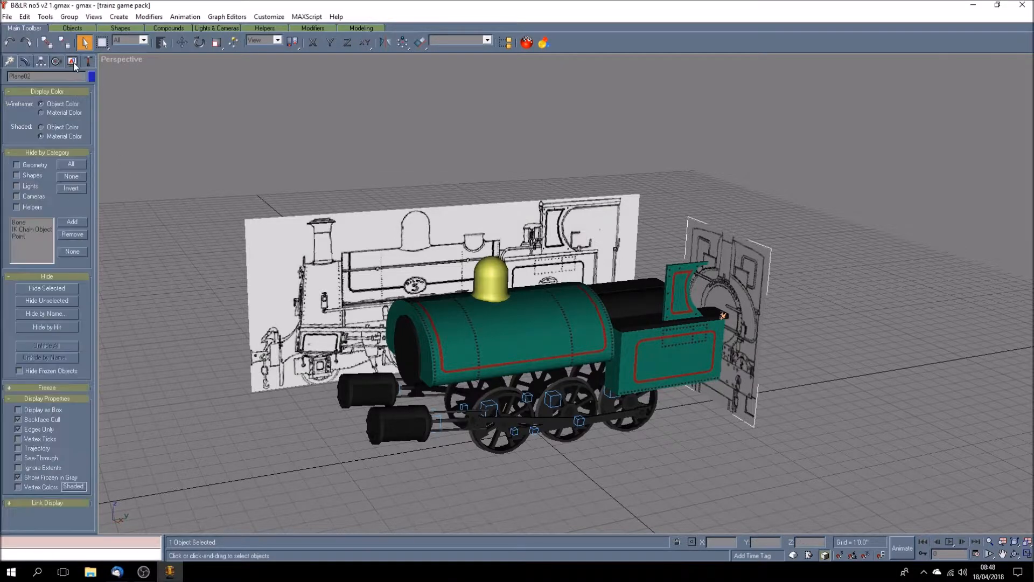
{"action": "left_click", "coordinate": [54, 301]}
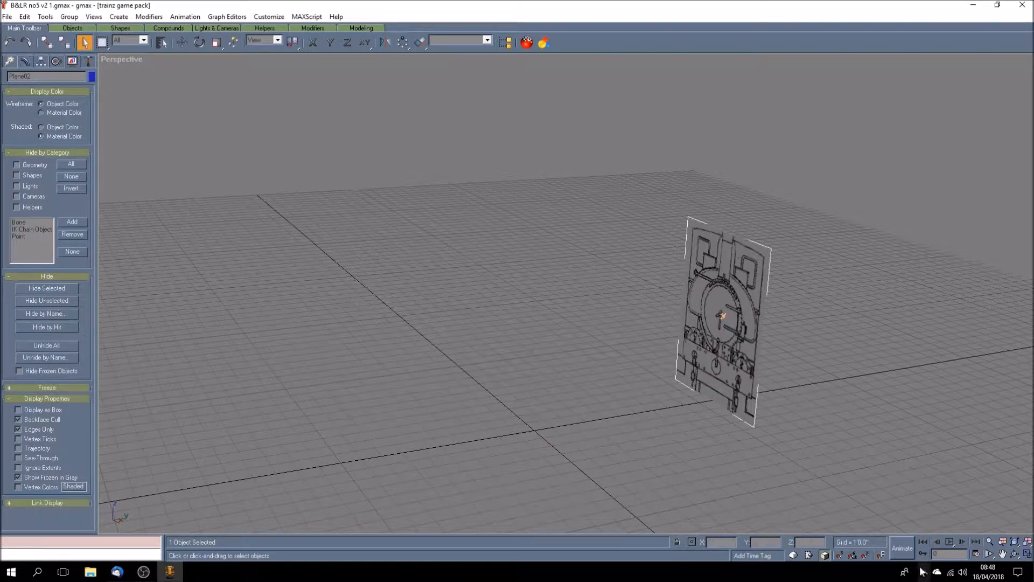
- Switch to the four-viewport layout and deselect the reference plane in the Front view
{"action": "left_click", "coordinate": [1029, 556]}
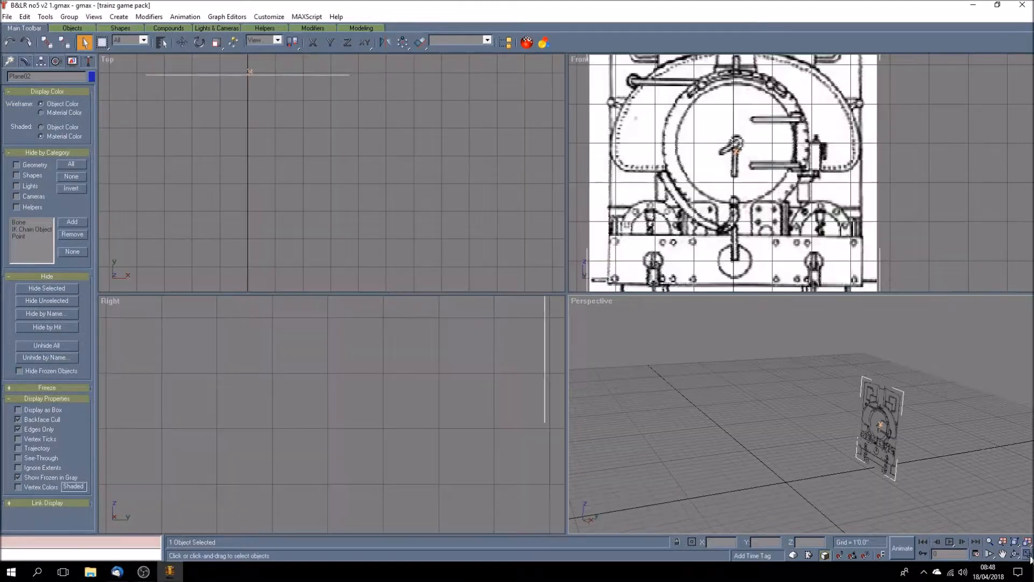
{"action": "right_click", "coordinate": [580, 61]}
{"action": "left_click", "coordinate": [608, 155]}
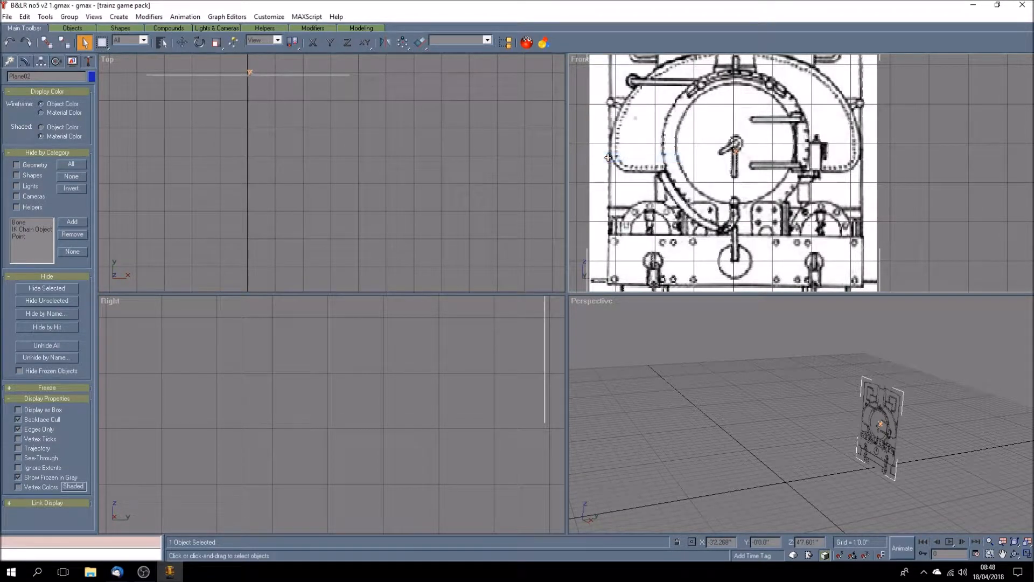
{"action": "left_click", "coordinate": [917, 228]}
{"action": "scroll", "coordinate": [704, 232], "scroll_direction": "down", "scroll_amount": 3}
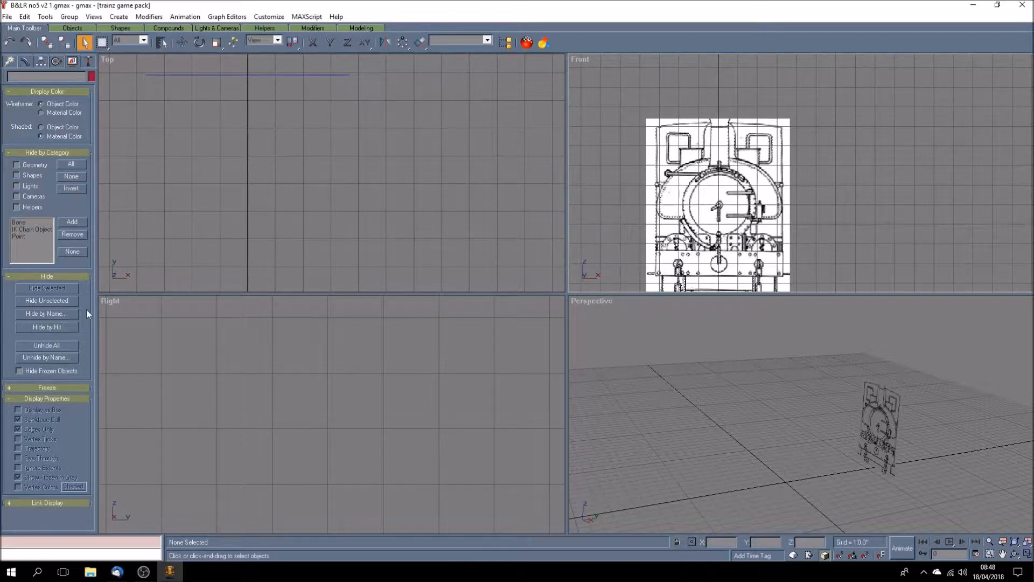
- Unhide Plane03 by name so it joins the front-elevation reference drawing
{"action": "left_click", "coordinate": [66, 358]}
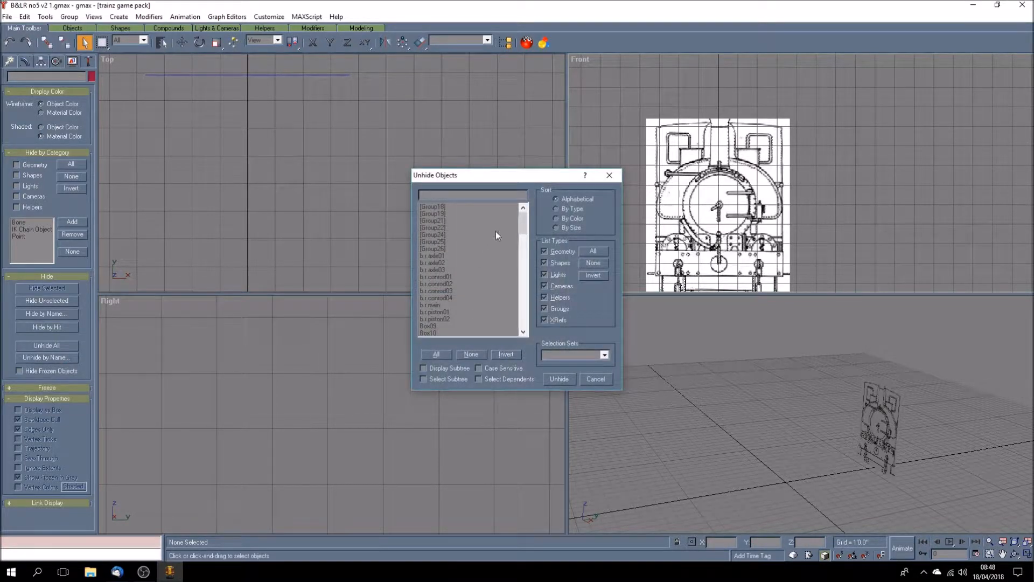
{"action": "left_click_drag", "start_coordinate": [523, 222], "coordinate": [520, 305]}
{"action": "left_click", "coordinate": [434, 283]}
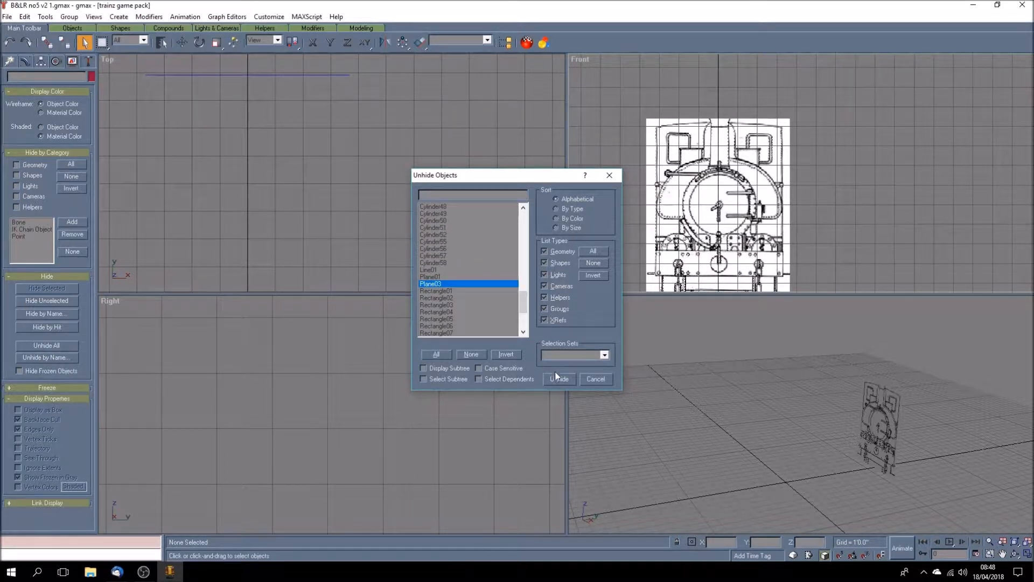
{"action": "left_click", "coordinate": [560, 380]}
{"action": "left_click", "coordinate": [1015, 554]}
{"action": "left_click_drag", "start_coordinate": [834, 434], "coordinate": [884, 430]}
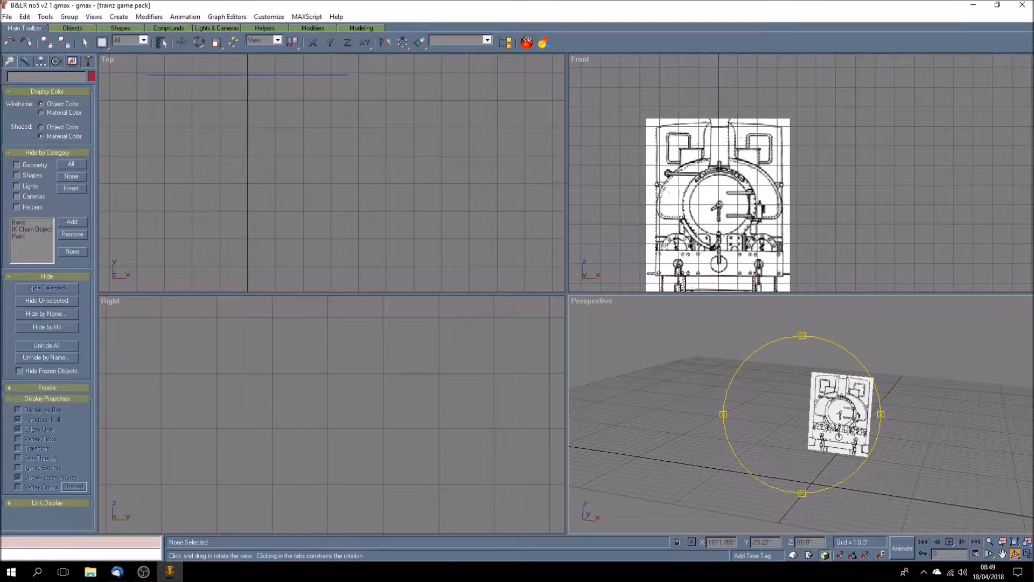
- In a maximized Front view, draw a spline rectangle over the cab outline, about 6'8" long and 6'5" wide
{"action": "left_click", "coordinate": [1002, 553]}
{"action": "left_click_drag", "start_coordinate": [701, 247], "coordinate": [712, 219]}
{"action": "left_click", "coordinate": [1027, 553]}
{"action": "left_click_drag", "start_coordinate": [454, 350], "coordinate": [526, 347]}
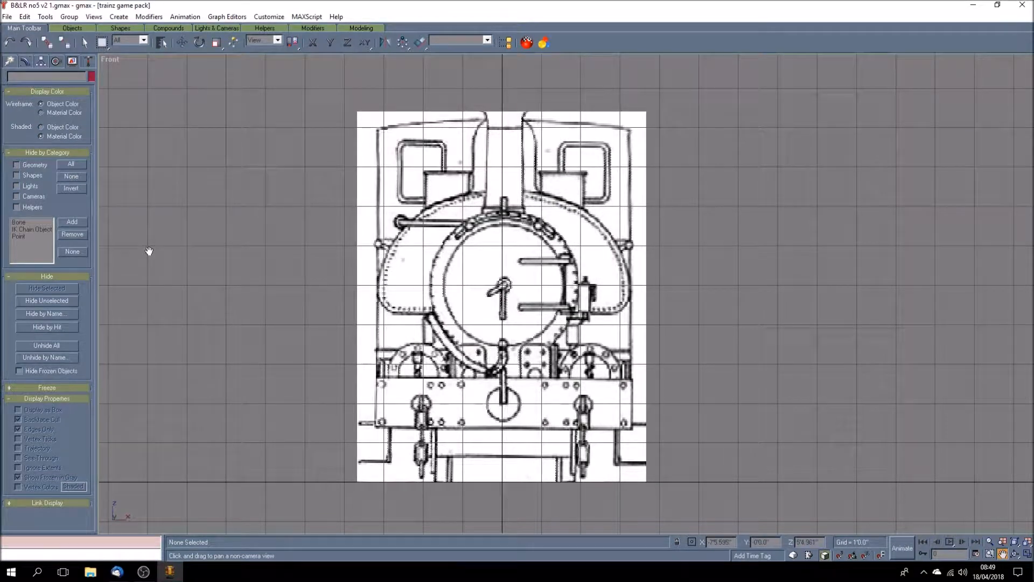
{"action": "left_click", "coordinate": [11, 62]}
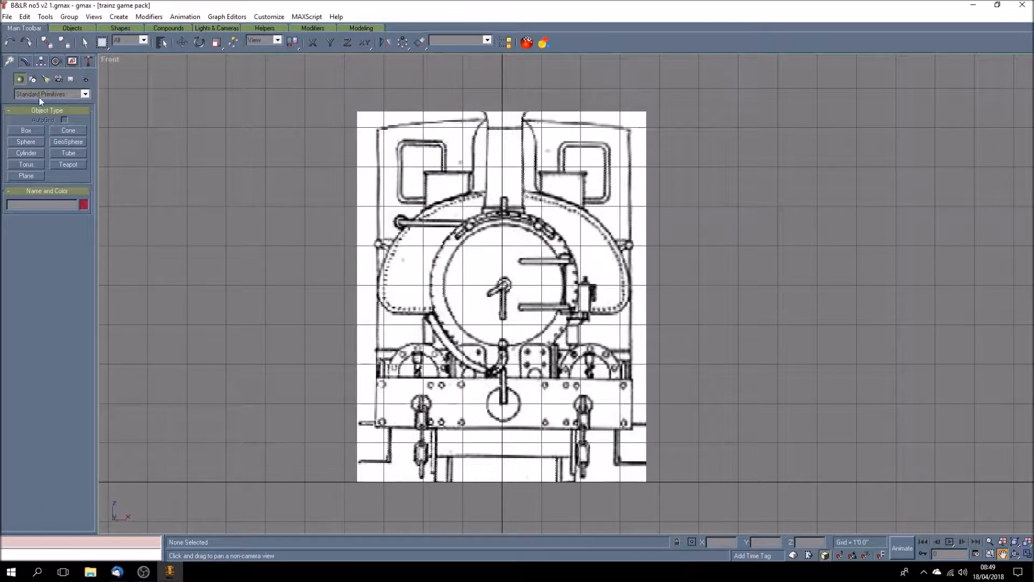
{"action": "left_click", "coordinate": [33, 79]}
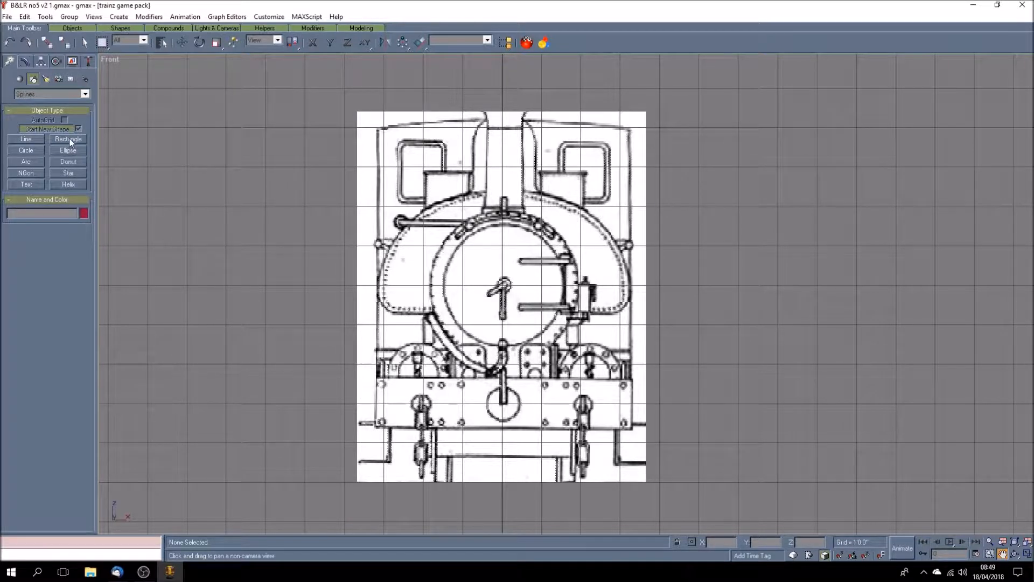
{"action": "left_click", "coordinate": [69, 139]}
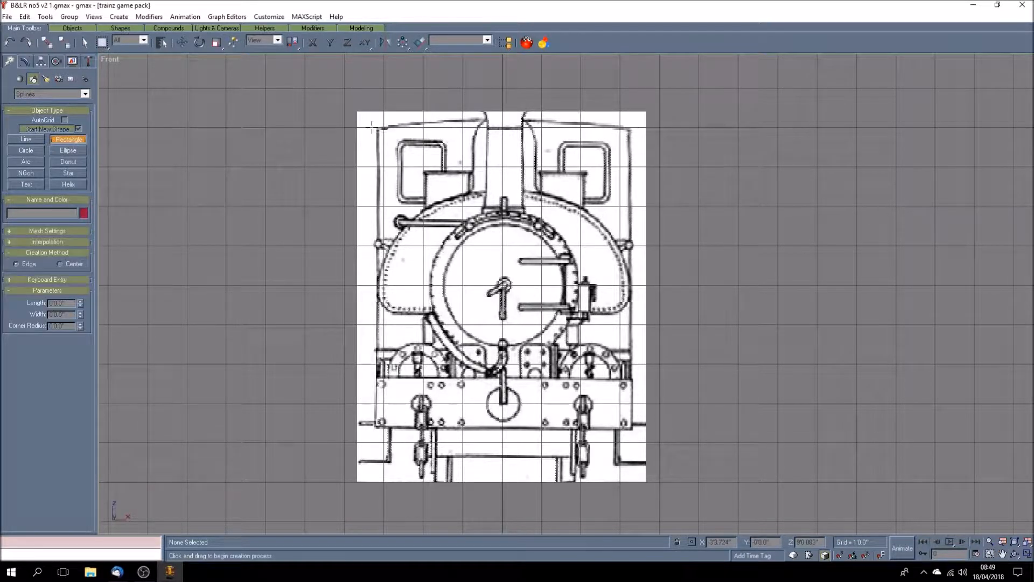
{"action": "mouse_move", "coordinate": [377, 128]}
{"action": "left_mouse_down"}
{"action": "mouse_move", "coordinate": [514, 338]}
{"action": "mouse_move", "coordinate": [557, 338]}
{"action": "mouse_move", "coordinate": [625, 388]}
{"action": "mouse_move", "coordinate": [634, 353]}
{"action": "mouse_move", "coordinate": [634, 398]}
{"action": "mouse_move", "coordinate": [632, 388]}
{"action": "left_mouse_up"}
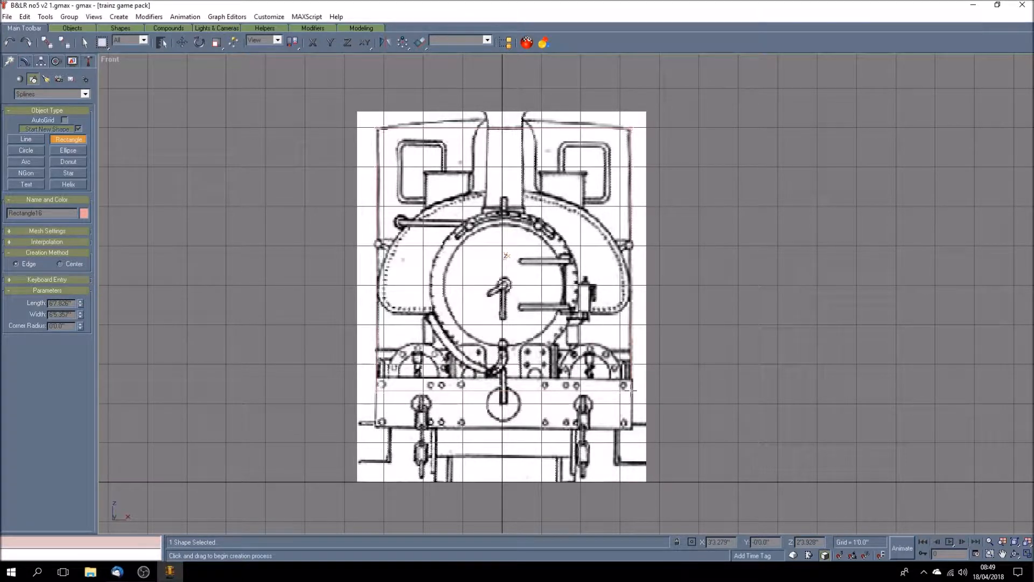
- Set the cab rectangle's width to 6'6" and its length to 6'8"
{"action": "double_click", "coordinate": [54, 315]}
{"action": "type", "text": "6'6"}
{"action": "key", "text": "Return"}
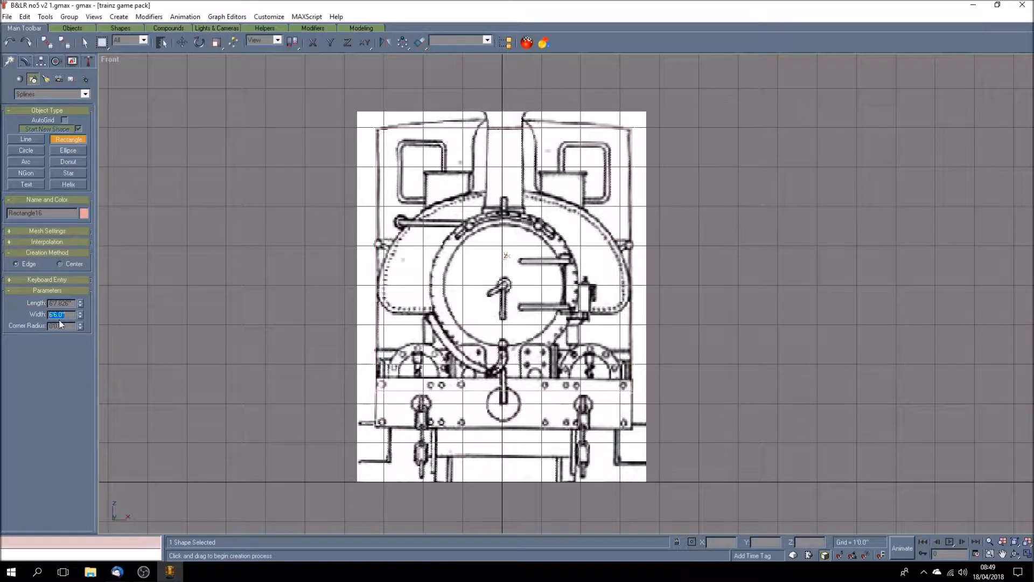
{"action": "double_click", "coordinate": [55, 304]}
{"action": "type", "text": "6'8"}
{"action": "key", "text": "Return"}
- Change the rectangle's object color to dark red from the basic palette
{"action": "left_click", "coordinate": [84, 214]}
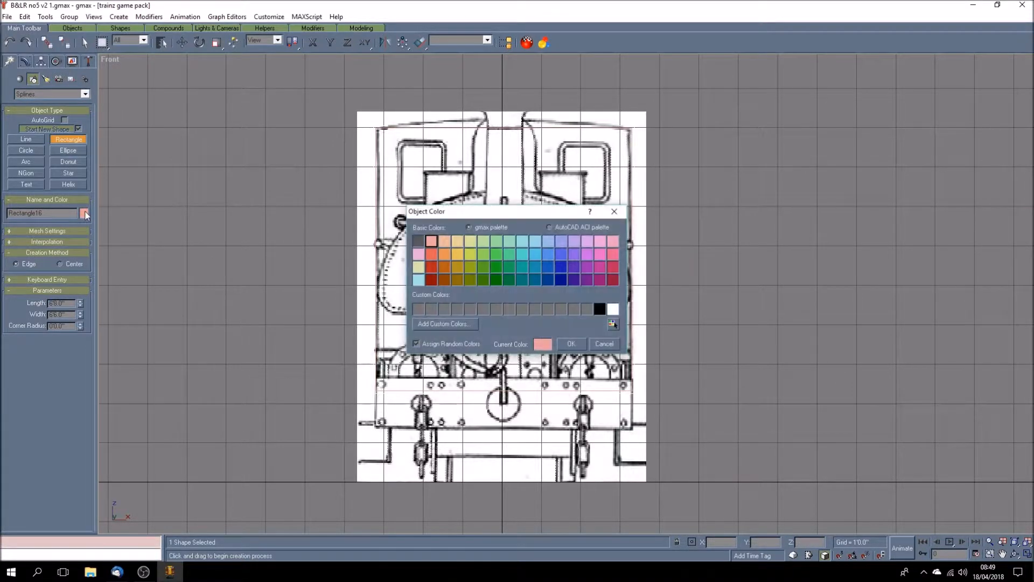
{"action": "left_click", "coordinate": [433, 281]}
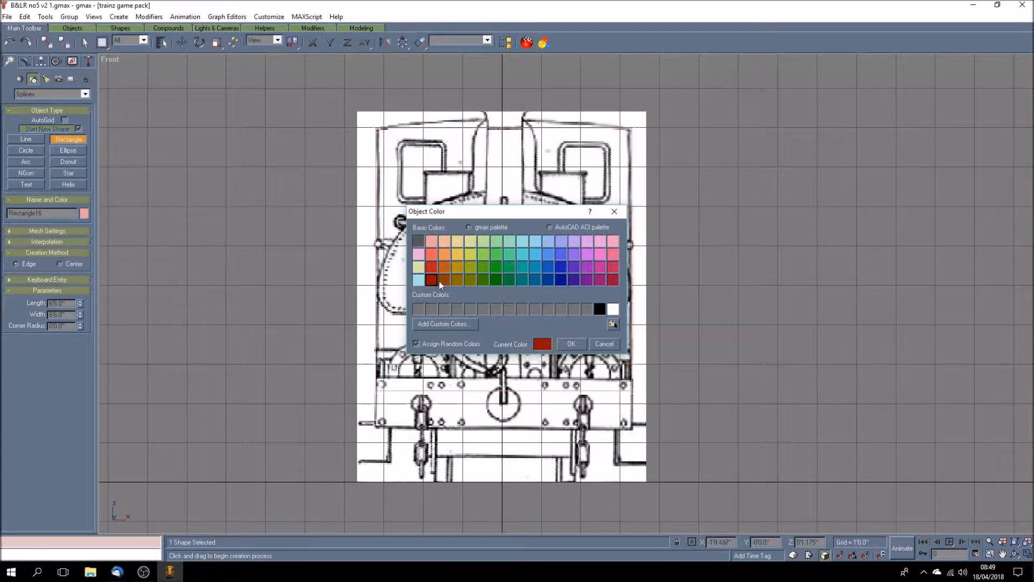
{"action": "left_click", "coordinate": [572, 344]}
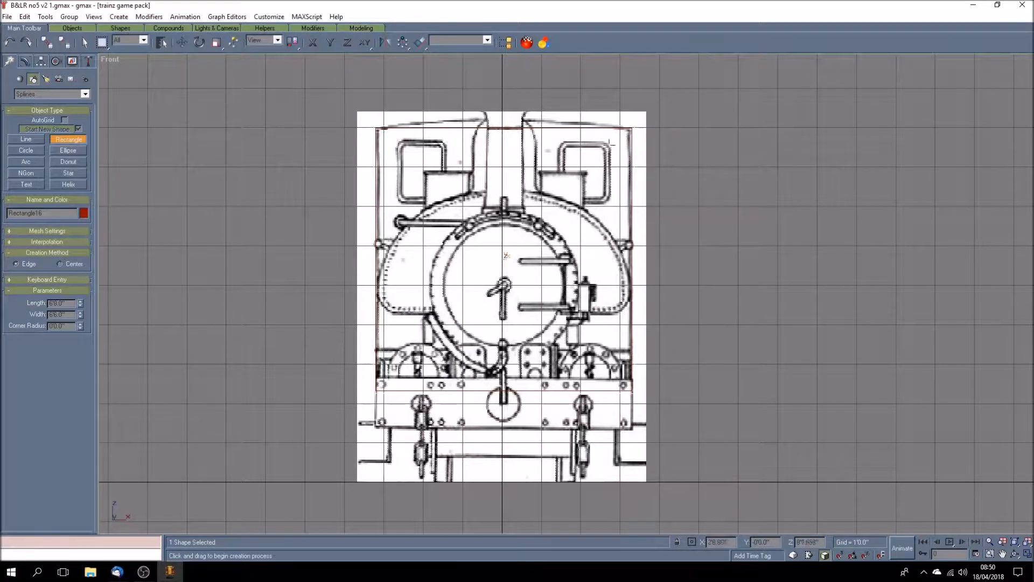
- Convert the cab rectangle to an editable spline and enter Vertex sub-object level
{"action": "left_click", "coordinate": [1003, 553]}
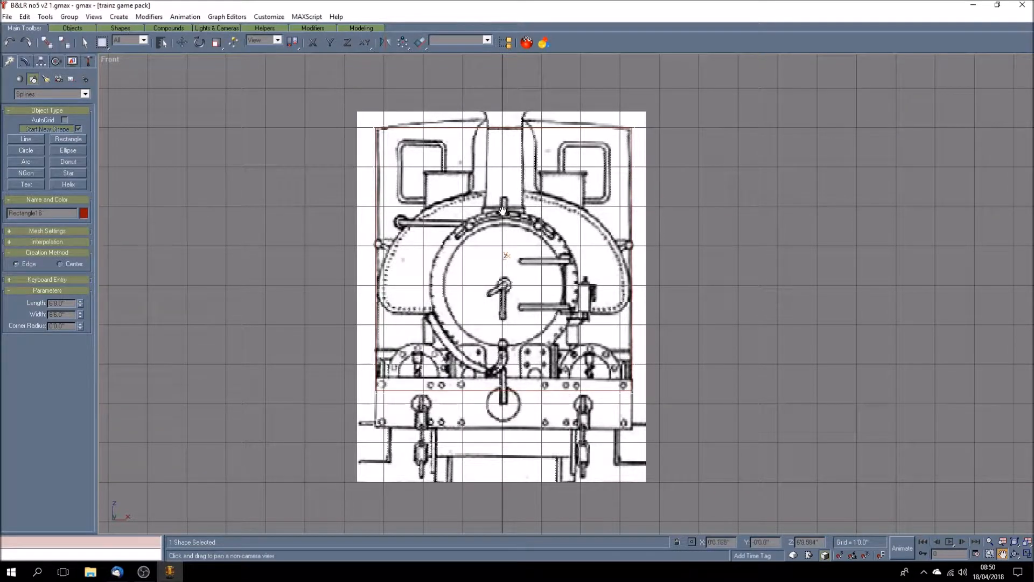
{"action": "left_click_drag", "start_coordinate": [502, 209], "coordinate": [509, 327]}
{"action": "scroll", "coordinate": [467, 241], "scroll_direction": "up", "scroll_amount": 5}
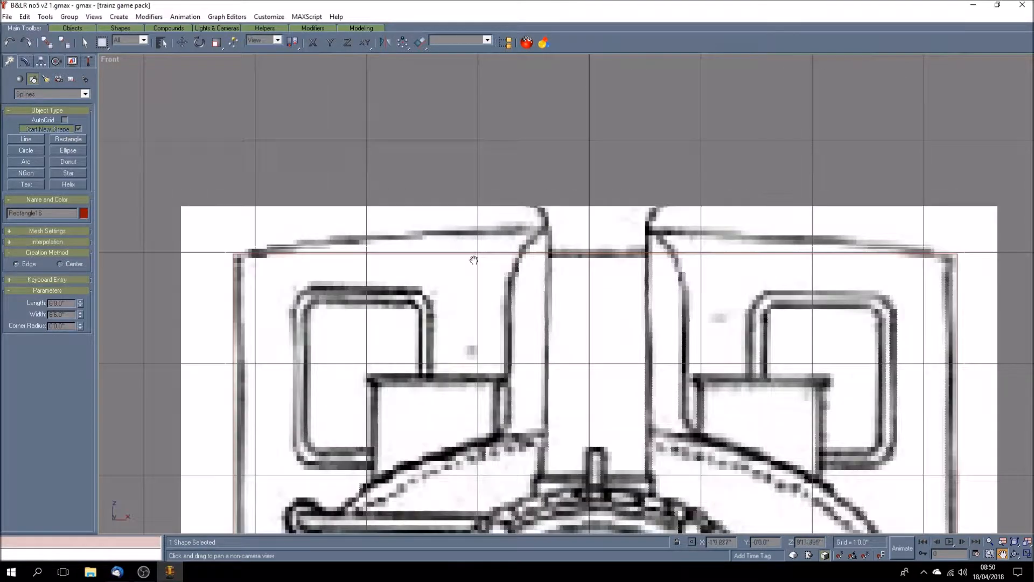
{"action": "left_click_drag", "start_coordinate": [473, 261], "coordinate": [443, 209]}
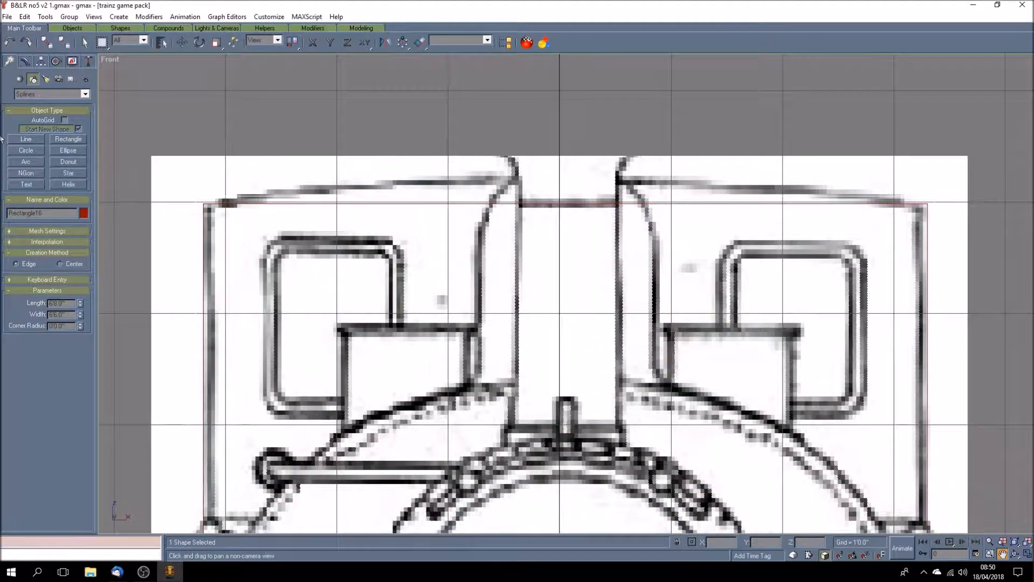
{"action": "left_click", "coordinate": [26, 62]}
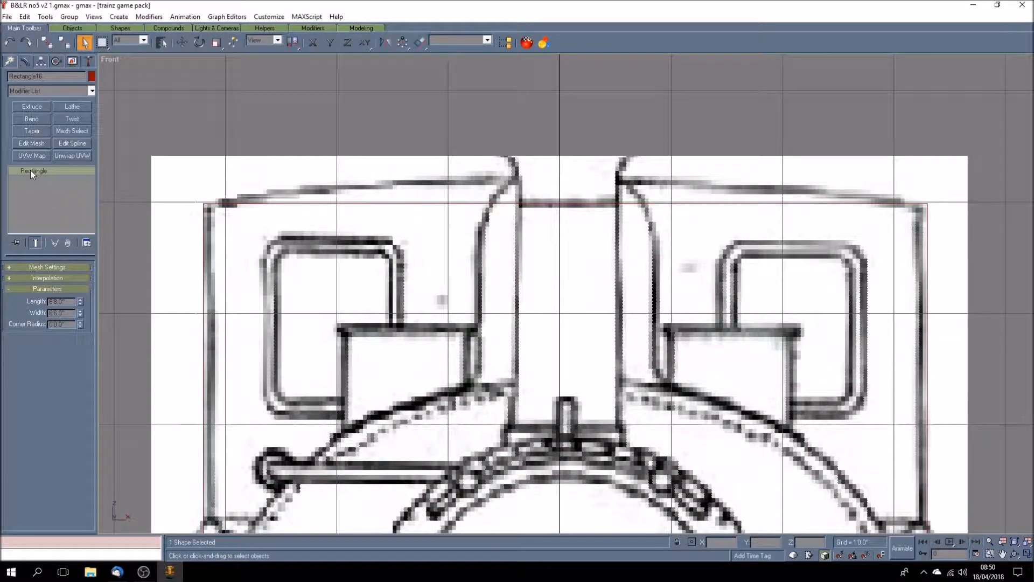
{"action": "right_click", "coordinate": [30, 170]}
{"action": "left_click", "coordinate": [92, 237]}
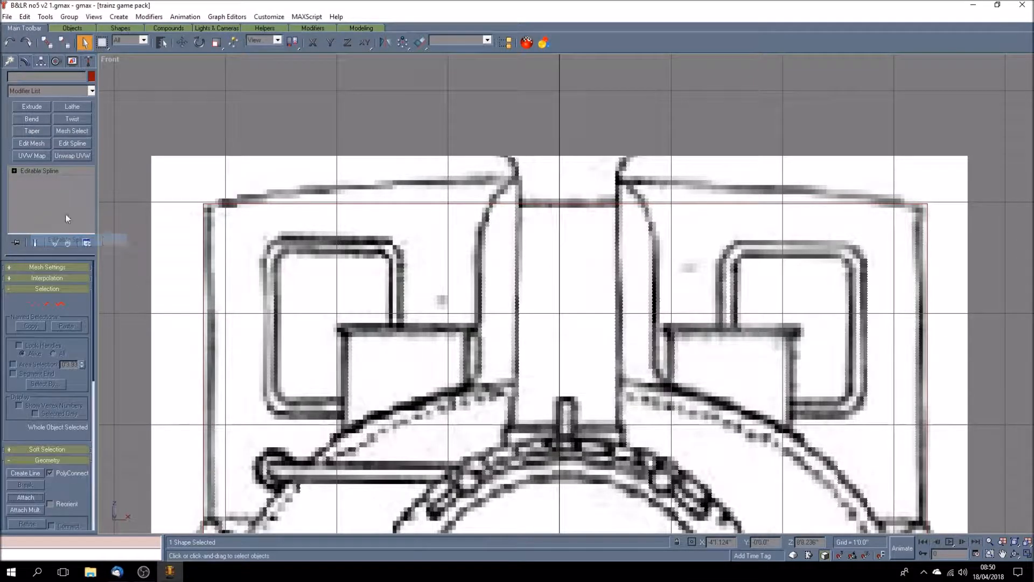
{"action": "left_click", "coordinate": [15, 170]}
{"action": "left_click", "coordinate": [34, 180]}
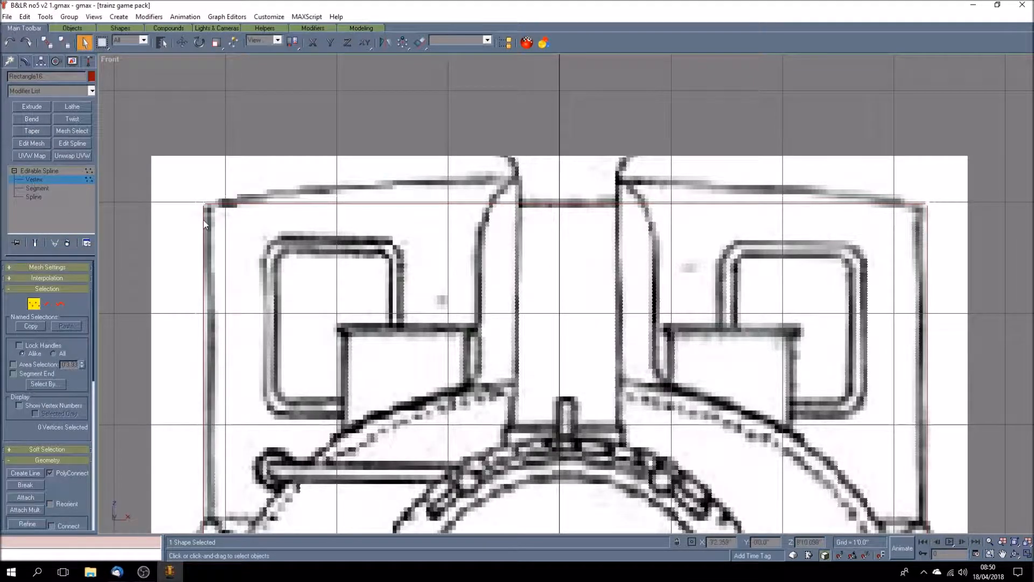
{"action": "left_click_drag", "start_coordinate": [191, 197], "coordinate": [939, 217]}
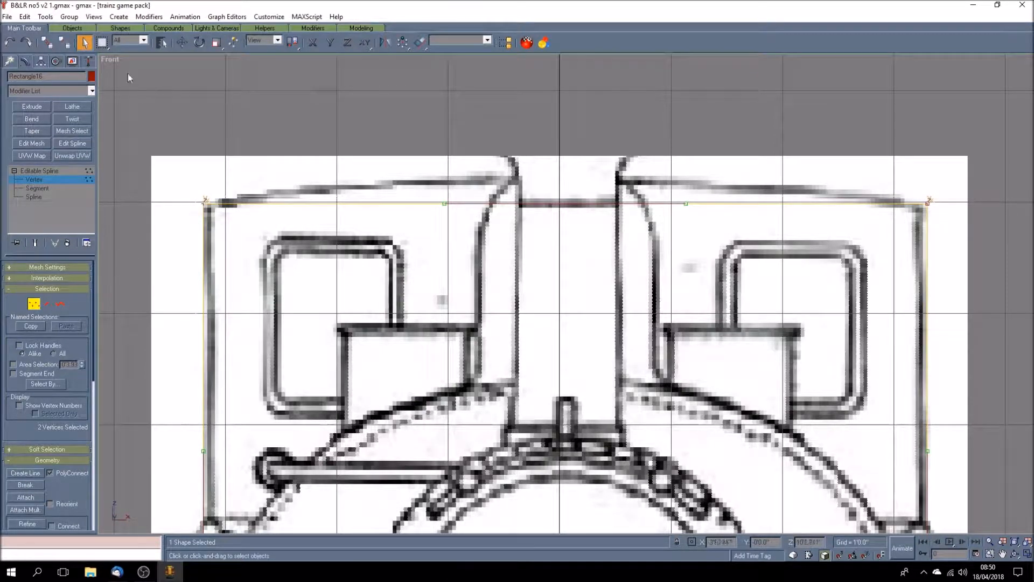
{"action": "right_click", "coordinate": [204, 202]}
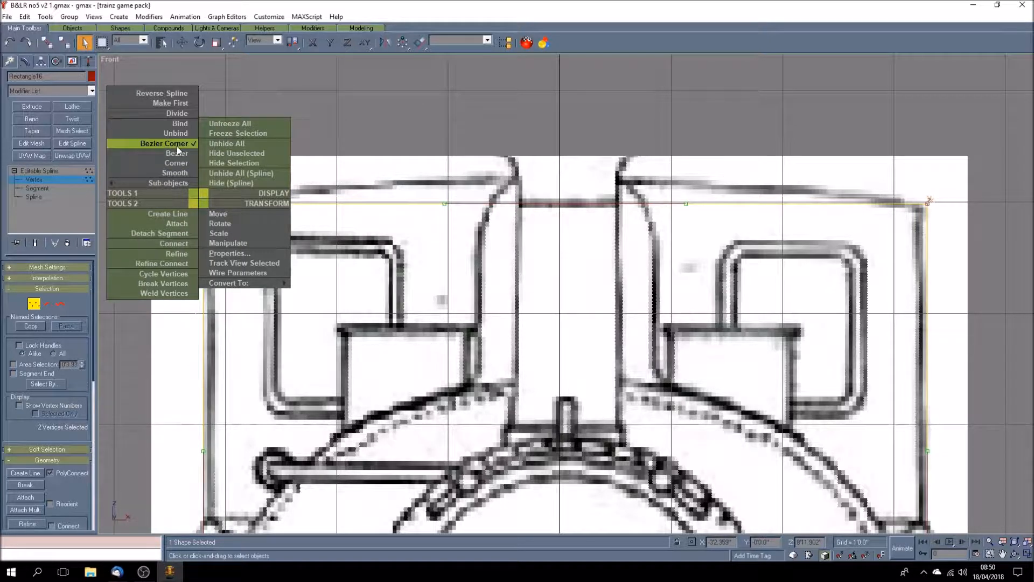
{"action": "left_click", "coordinate": [386, 133]}
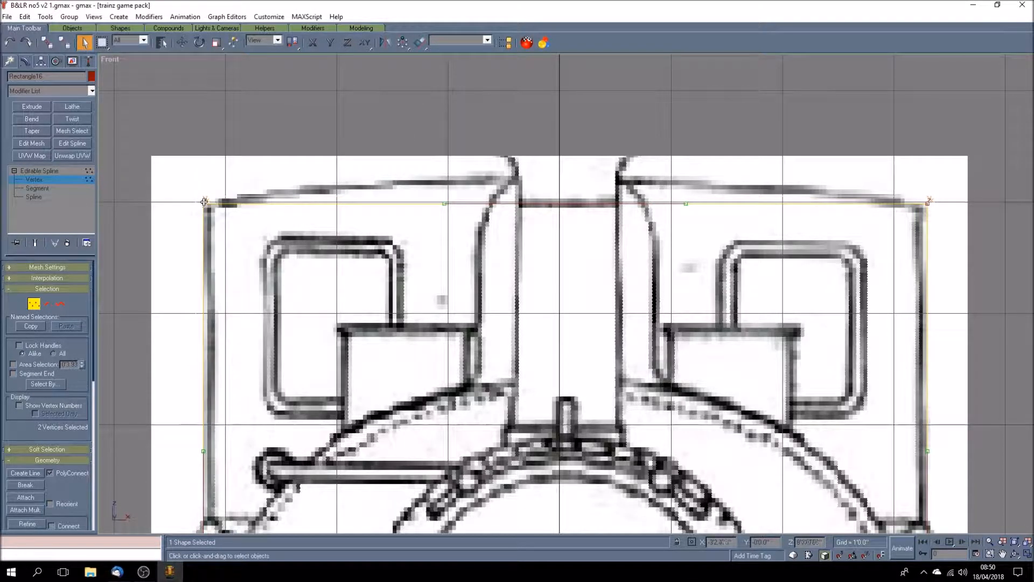
{"action": "left_click", "coordinate": [149, 137]}
- Raise the inner Bezier handle of the rectangle's upper-left vertex so the top edge follows the drawn roof curve
{"action": "left_click", "coordinate": [202, 203]}
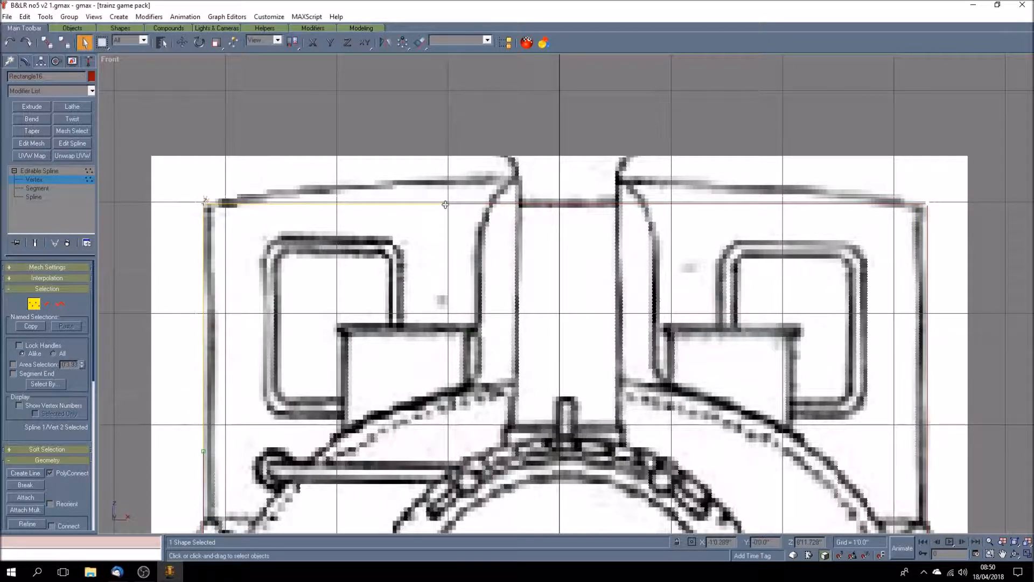
{"action": "left_click", "coordinate": [182, 43]}
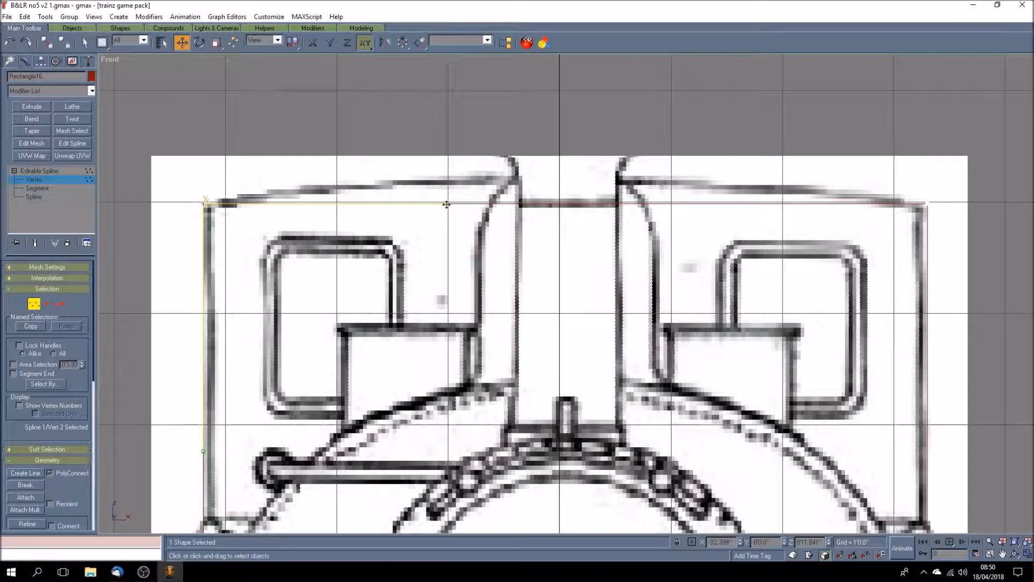
{"action": "left_click_drag", "start_coordinate": [446, 204], "coordinate": [449, 144]}
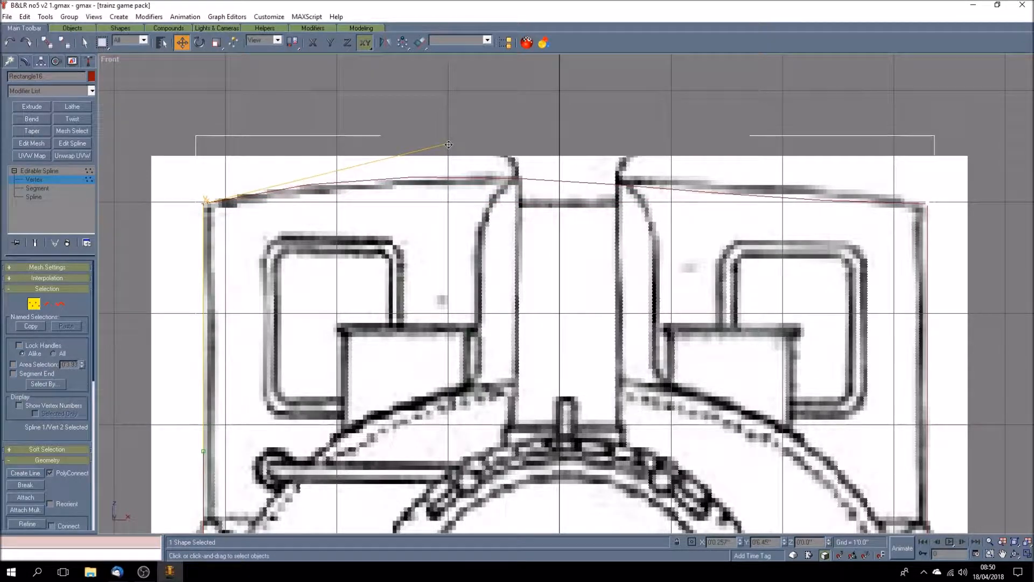
{"action": "left_click_drag", "start_coordinate": [449, 145], "coordinate": [447, 149]}
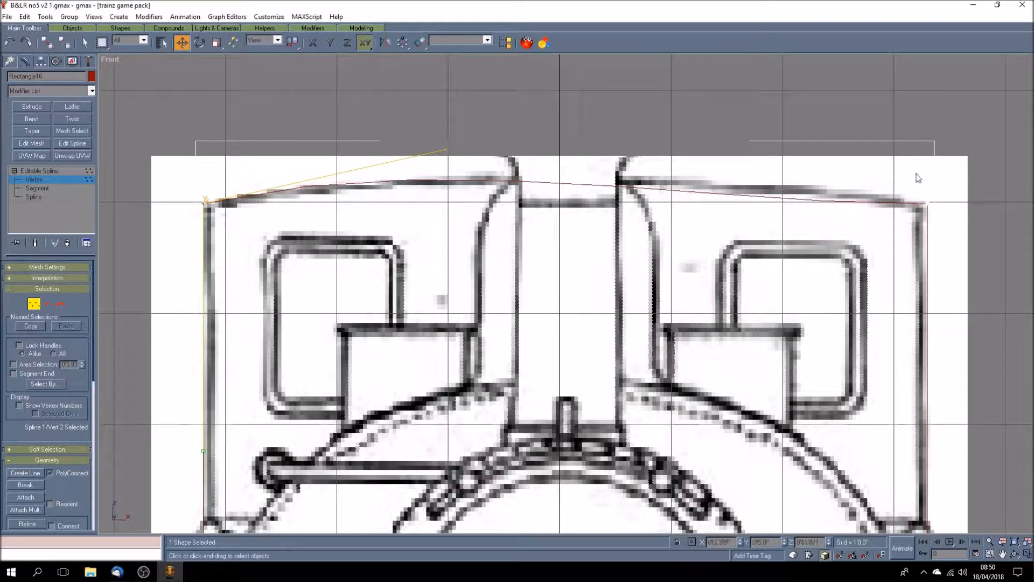
- Raise the inner Bezier handle of the rectangle's upper-right vertex to match the drawn roof curve
{"action": "left_click", "coordinate": [926, 203]}
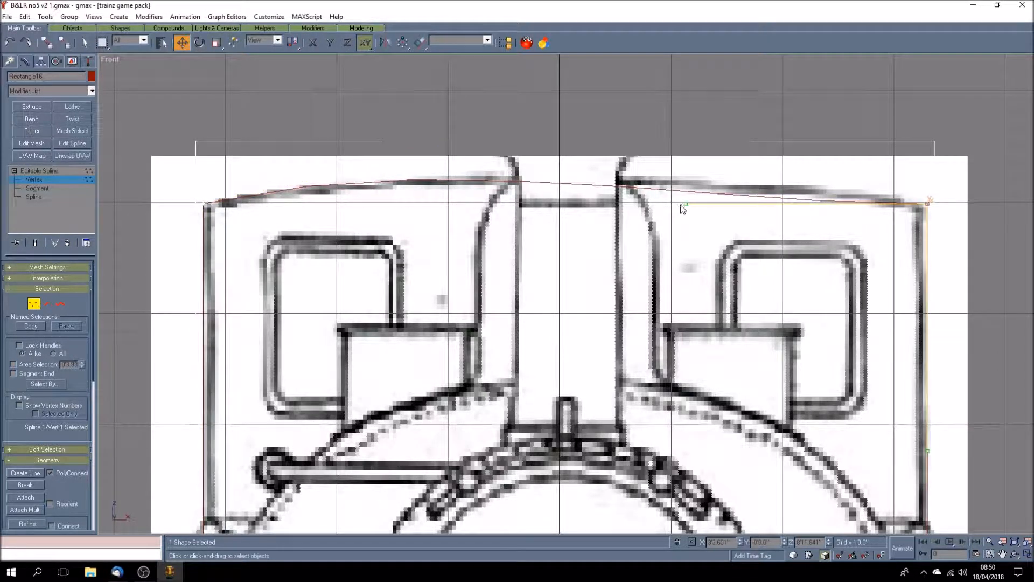
{"action": "left_click", "coordinate": [204, 207]}
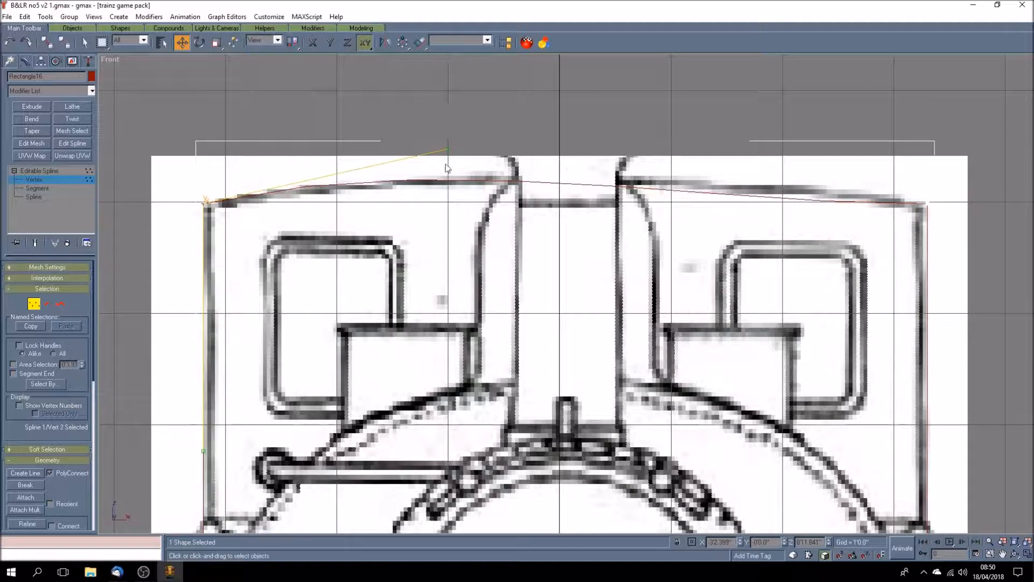
{"action": "left_click", "coordinate": [926, 202]}
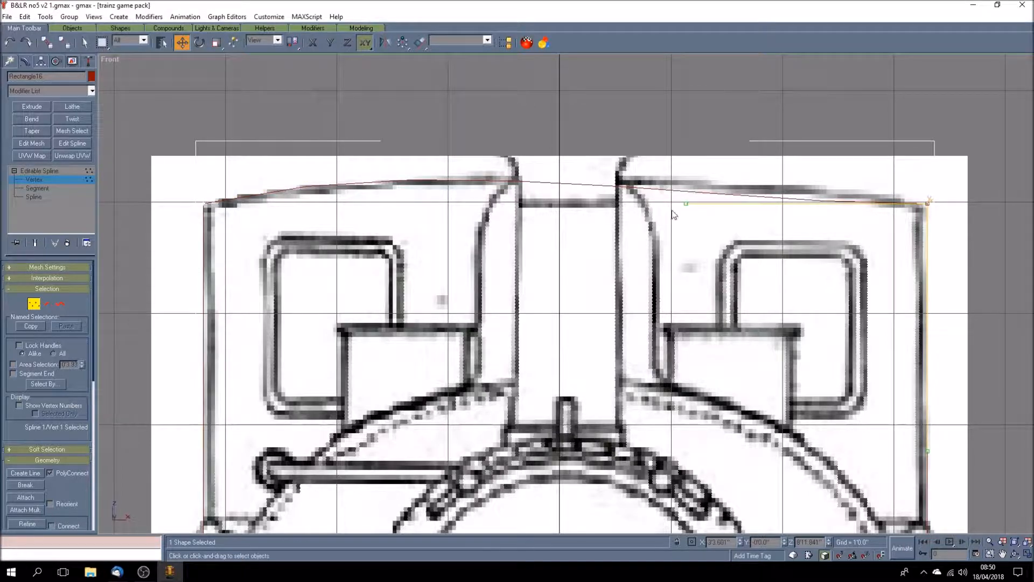
{"action": "left_click_drag", "start_coordinate": [686, 205], "coordinate": [671, 169]}
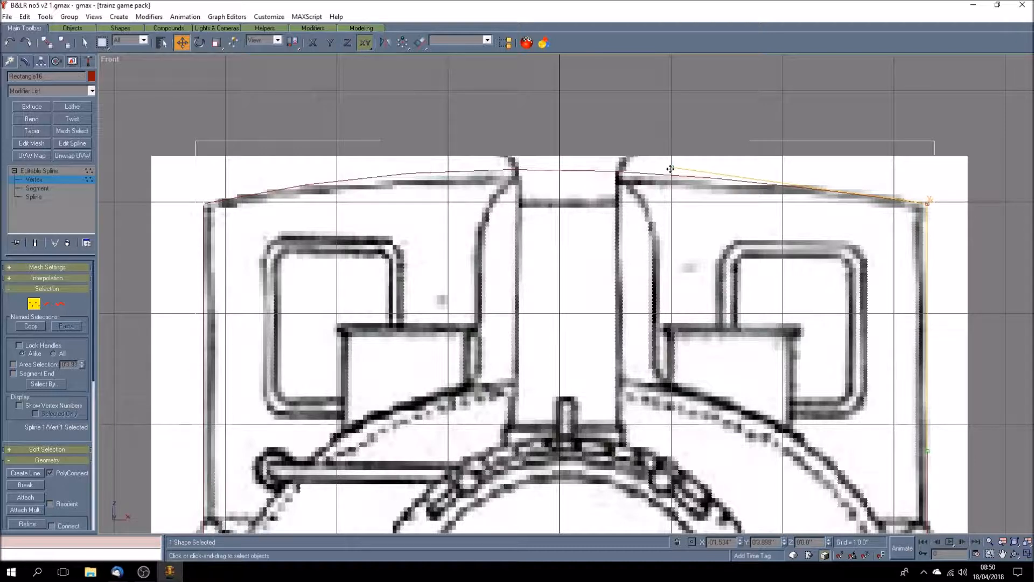
- Lower the upper-left vertex's inner Bezier handle until the top edge follows the roof, and leave vertex editing with nothing selected
{"action": "left_click", "coordinate": [205, 202]}
{"action": "left_click_drag", "start_coordinate": [447, 149], "coordinate": [448, 164]}
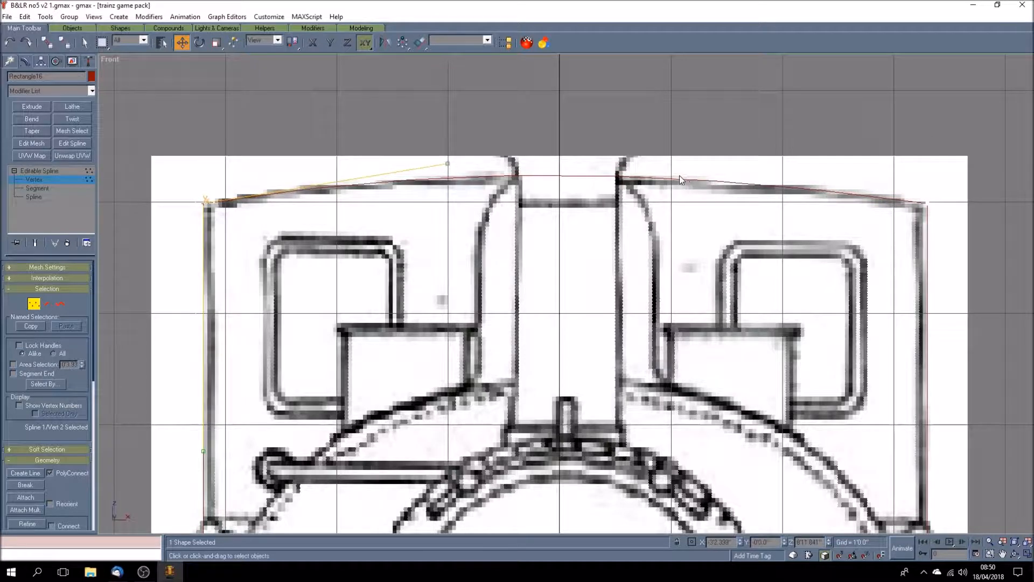
{"action": "left_click", "coordinate": [927, 204]}
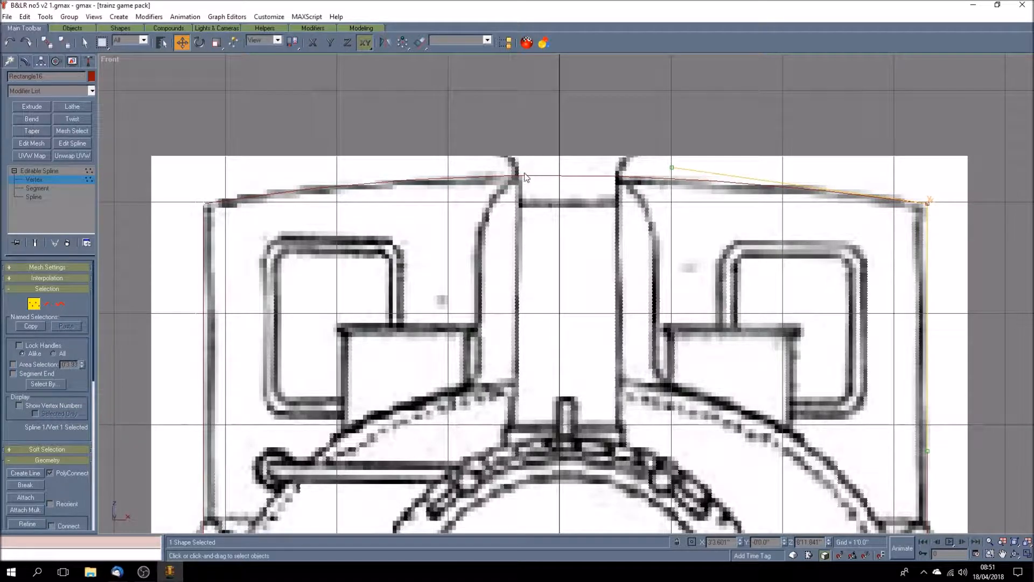
{"action": "left_click", "coordinate": [204, 203]}
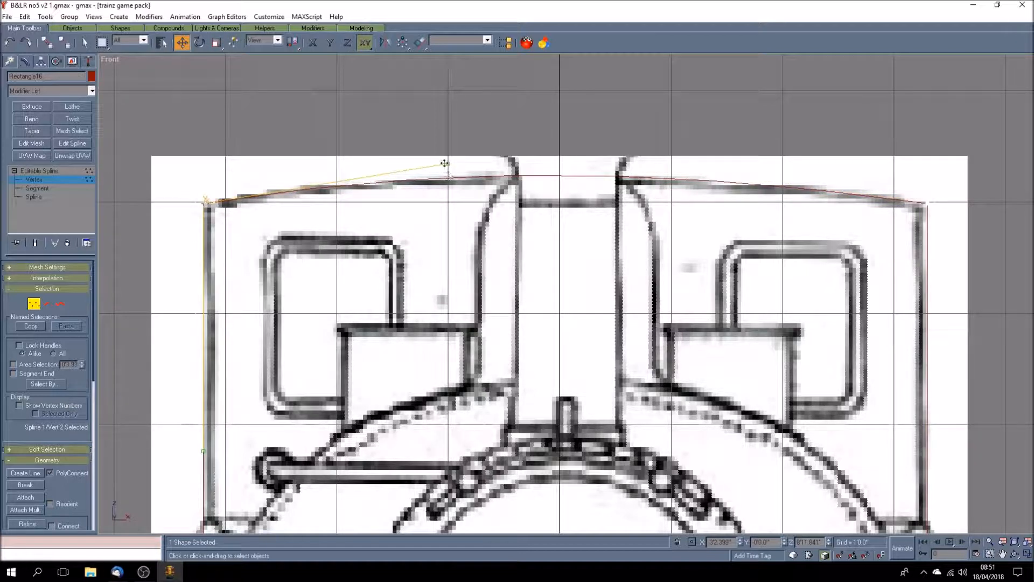
{"action": "left_click_drag", "start_coordinate": [447, 163], "coordinate": [450, 166]}
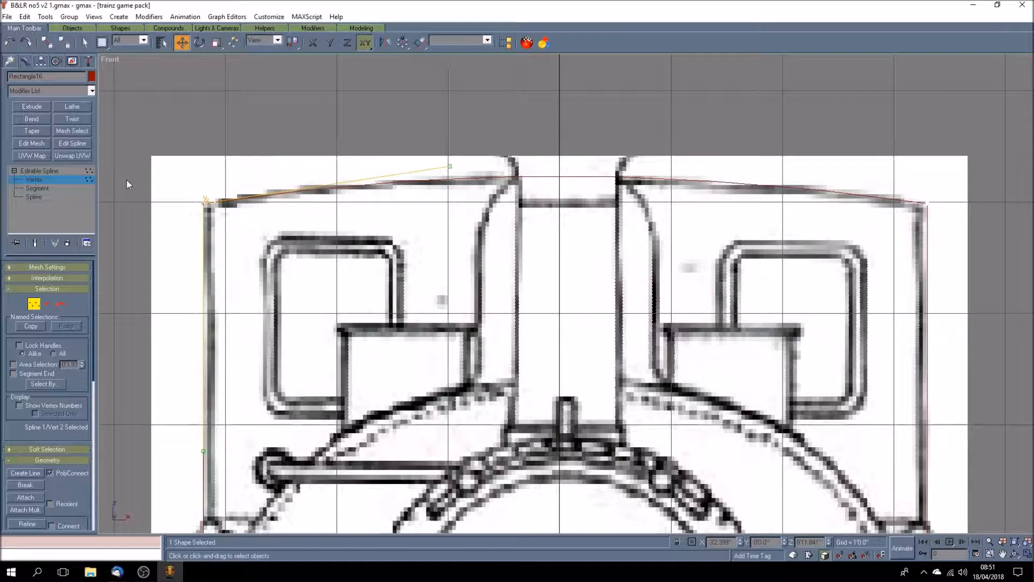
{"action": "left_click", "coordinate": [67, 169]}
{"action": "left_click", "coordinate": [123, 199]}
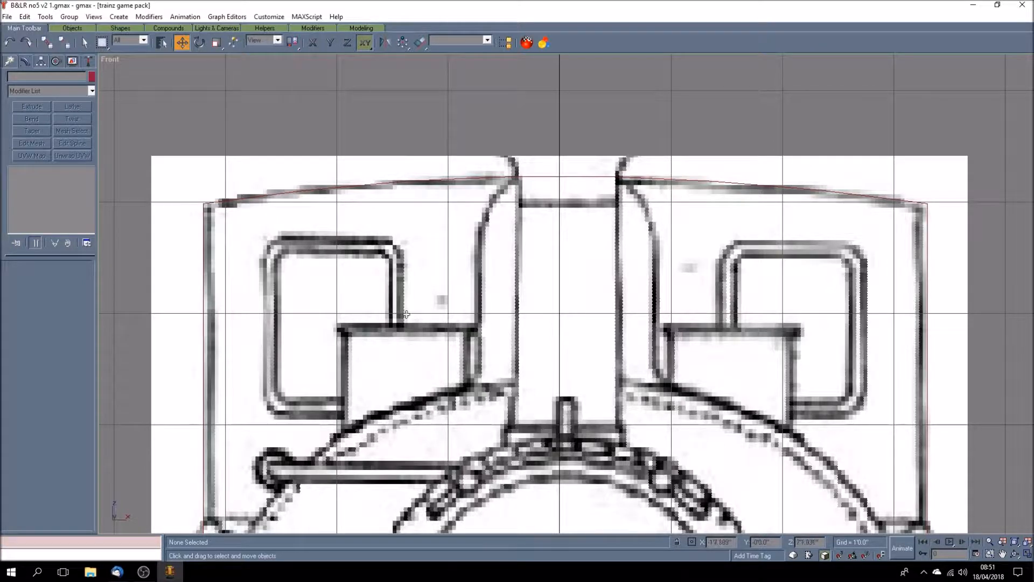
- Save the scene and draw a rectangle about 1'6" high and 1'1.6" wide over the left cab window
{"action": "left_click", "coordinate": [10, 62]}
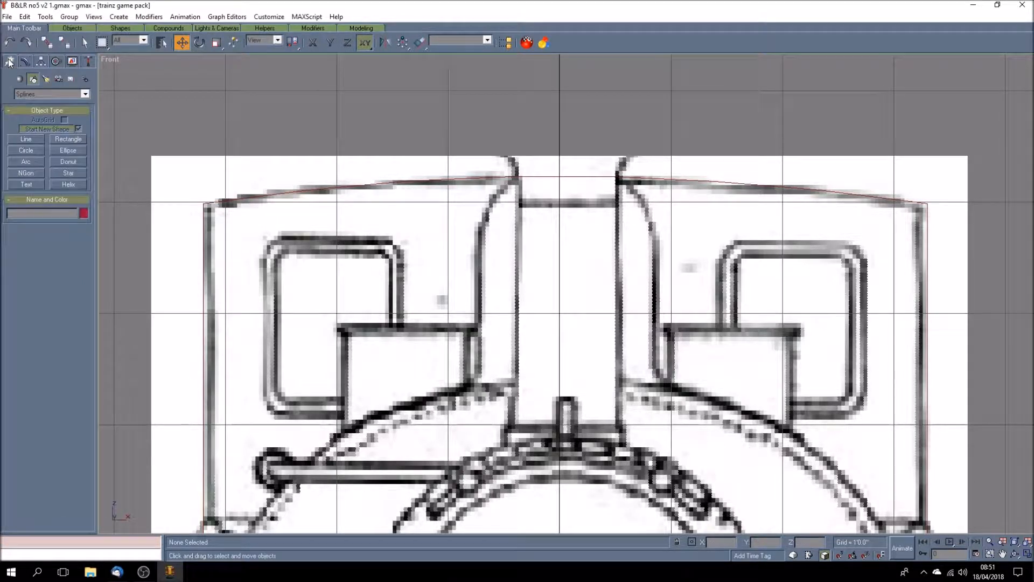
{"action": "left_click", "coordinate": [70, 140]}
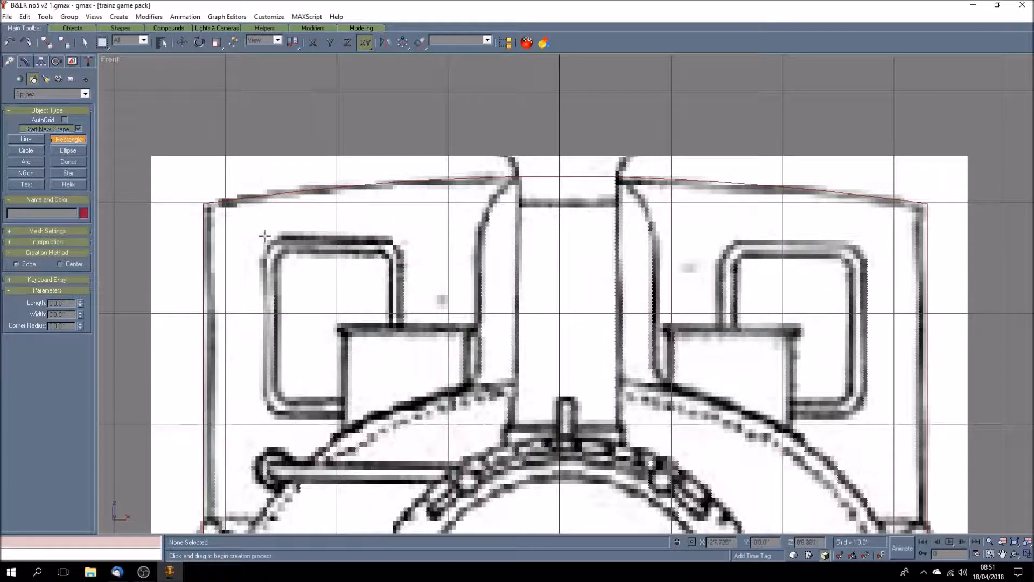
{"action": "key", "text": "ctrl+s"}
{"action": "left_click_drag", "start_coordinate": [271, 238], "coordinate": [397, 408]}
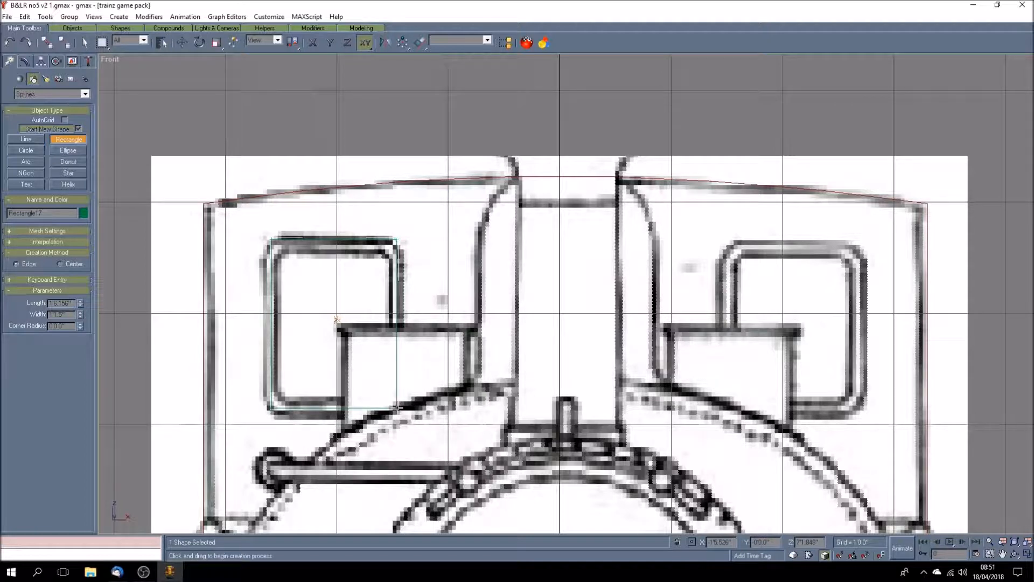
- Set the window rectangle's length to 1'6" and its width to 1'2"
{"action": "left_click_drag", "start_coordinate": [58, 304], "coordinate": [69, 304]}
{"action": "type", "text": "0"}
{"action": "key", "text": "Return"}
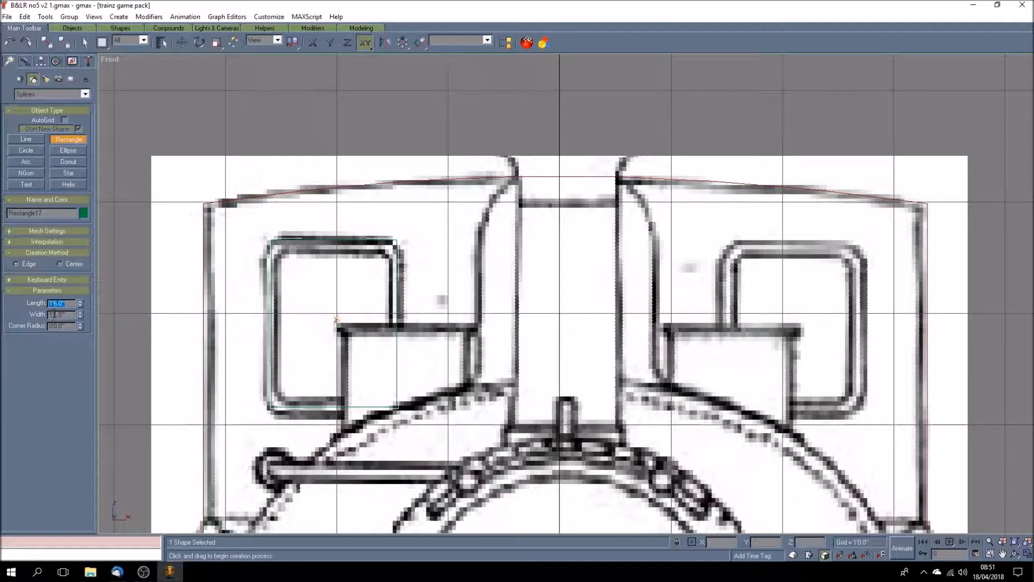
{"action": "left_click_drag", "start_coordinate": [54, 314], "coordinate": [74, 314]}
{"action": "type", "text": "2"}
{"action": "key", "text": "Return"}
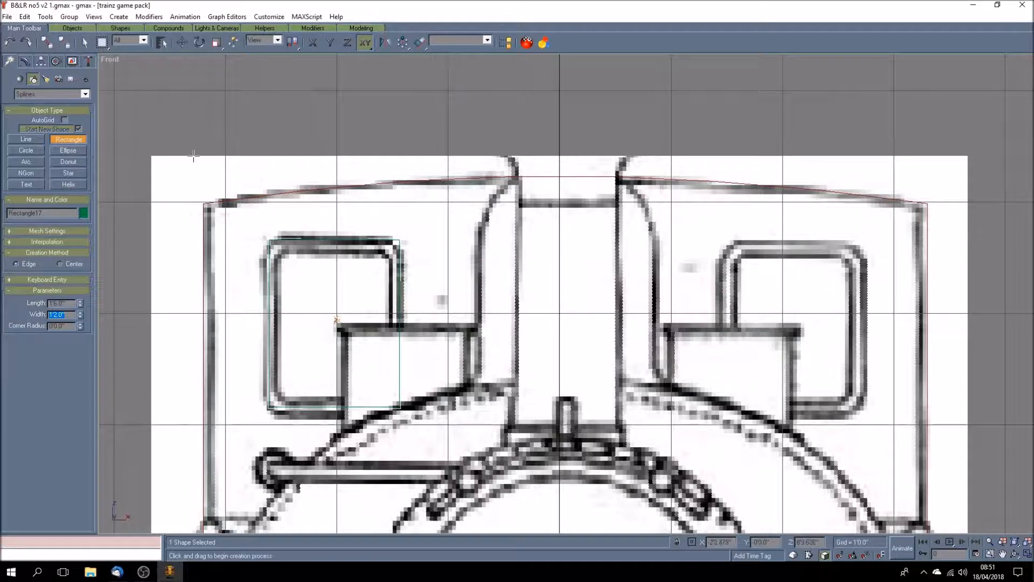
- Move the window rectangle horizontally only and set its X position to -2'0"
{"action": "key", "text": "w"}
{"action": "left_click", "coordinate": [313, 43]}
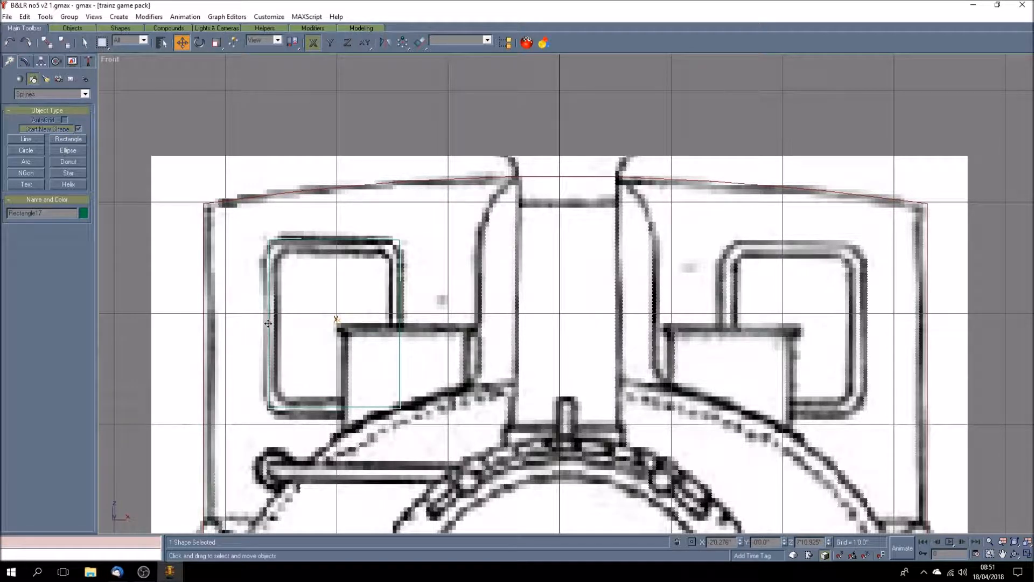
{"action": "left_click_drag", "start_coordinate": [269, 323], "coordinate": [267, 322]}
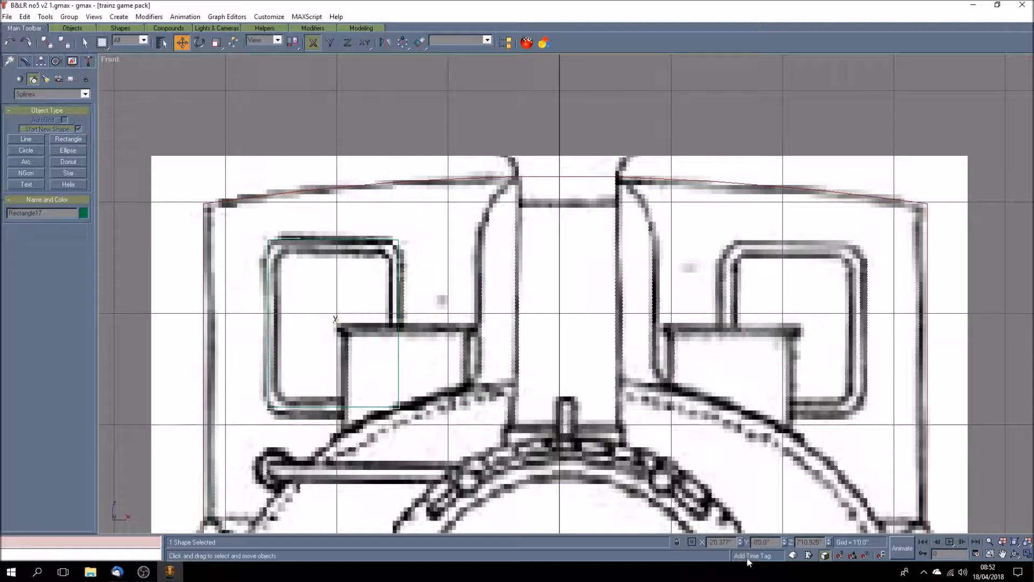
{"action": "left_click_drag", "start_coordinate": [720, 543], "coordinate": [753, 546]}
{"action": "type", "text": "0"}
{"action": "key", "text": "Return"}
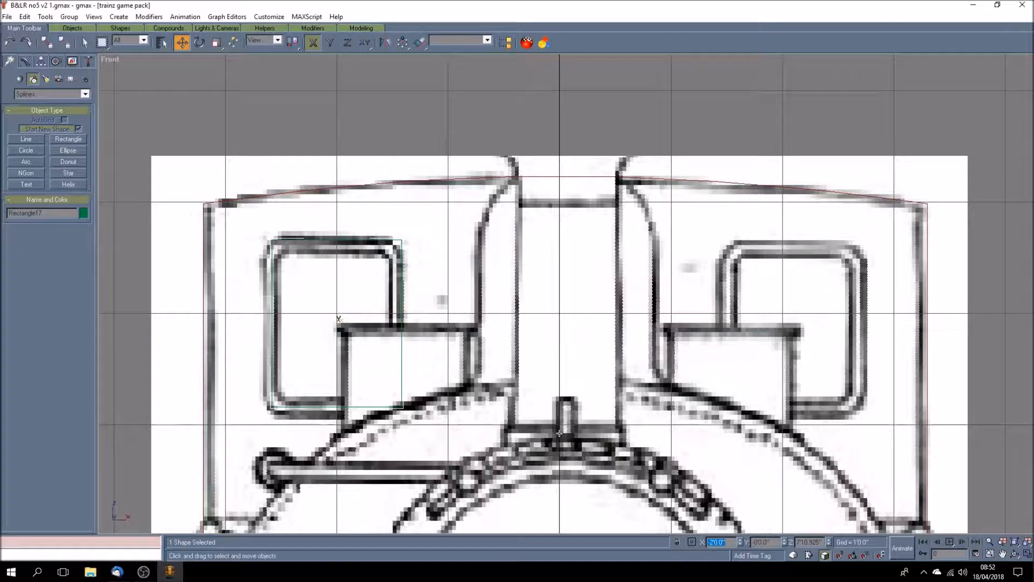
- Change the window rectangle's object color to yellow and set its corner radius to 2"
{"action": "left_click", "coordinate": [30, 63]}
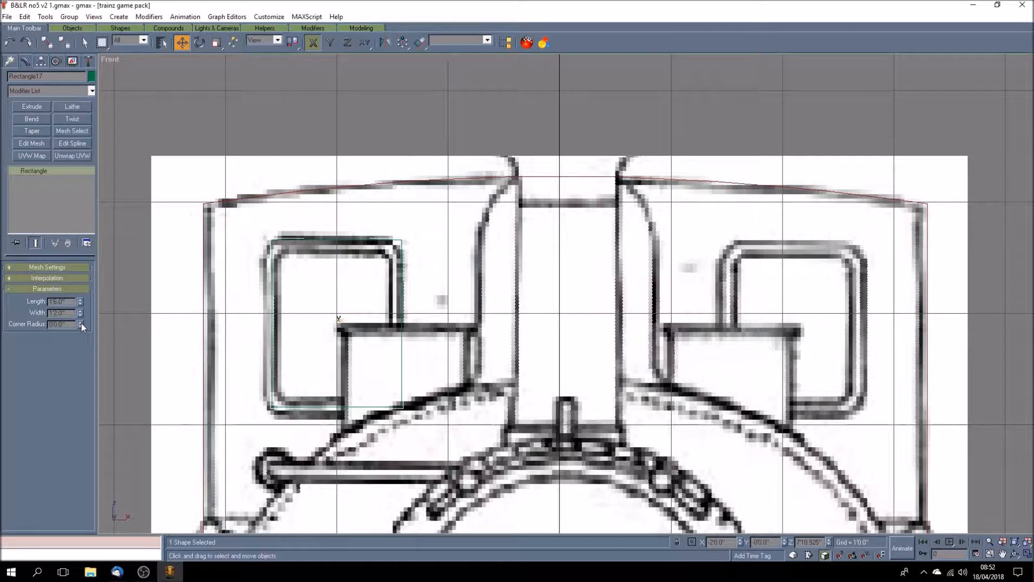
{"action": "left_click_drag", "start_coordinate": [82, 325], "coordinate": [82, 324]}
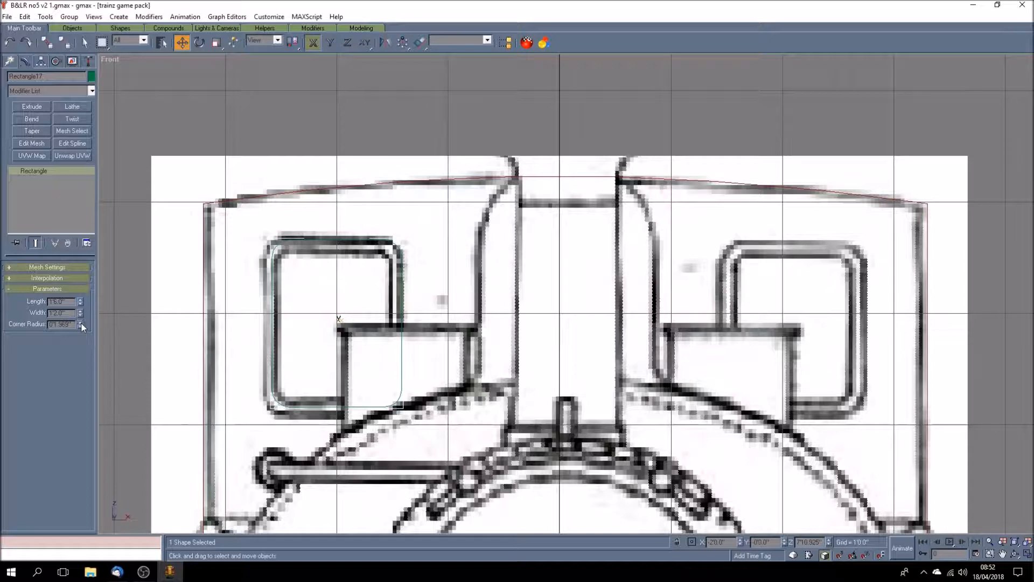
{"action": "left_click", "coordinate": [92, 76]}
{"action": "left_click", "coordinate": [468, 254]}
{"action": "left_click", "coordinate": [571, 344]}
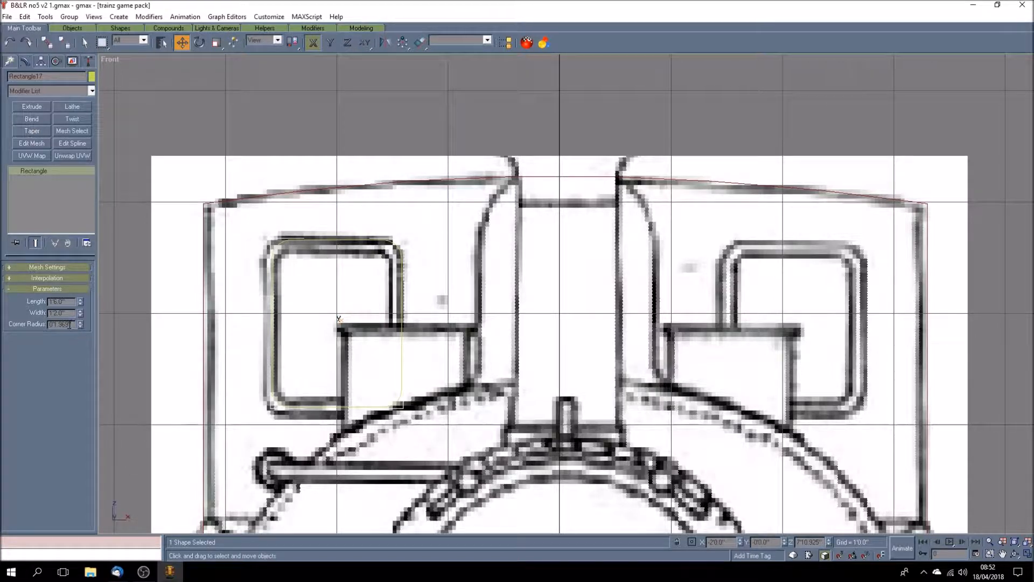
{"action": "left_click_drag", "start_coordinate": [72, 324], "coordinate": [58, 323]}
{"action": "type", "text": "2"}
{"action": "key", "text": "Return"}
- Clone the window rectangle and place the copy over the right cab window at X 2'0"
{"action": "left_click", "coordinate": [27, 18]}
{"action": "left_click", "coordinate": [45, 95]}
{"action": "left_click", "coordinate": [499, 323]}
{"action": "key", "text": "Return"}
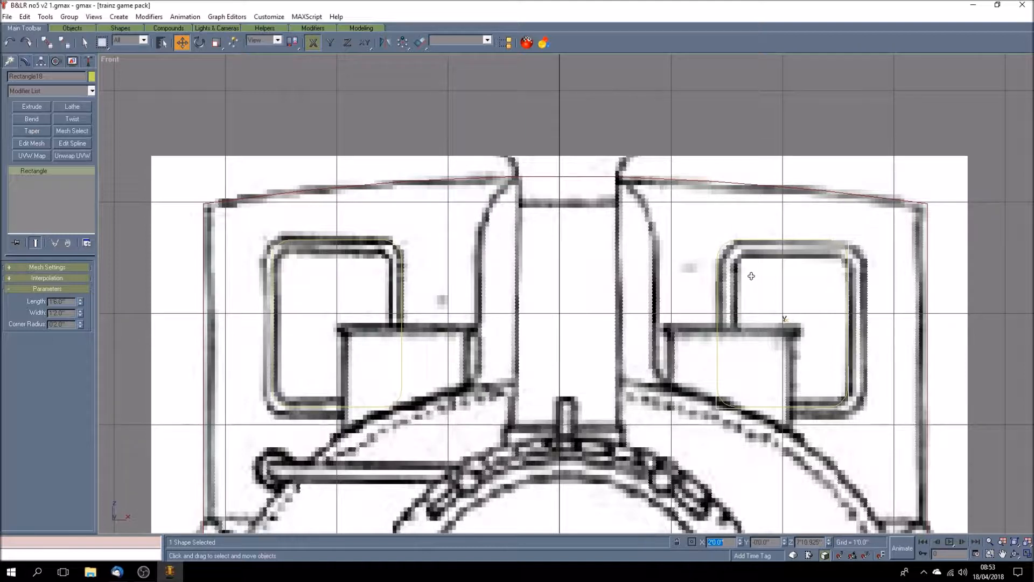
{"action": "key", "text": "ctrl+z"}
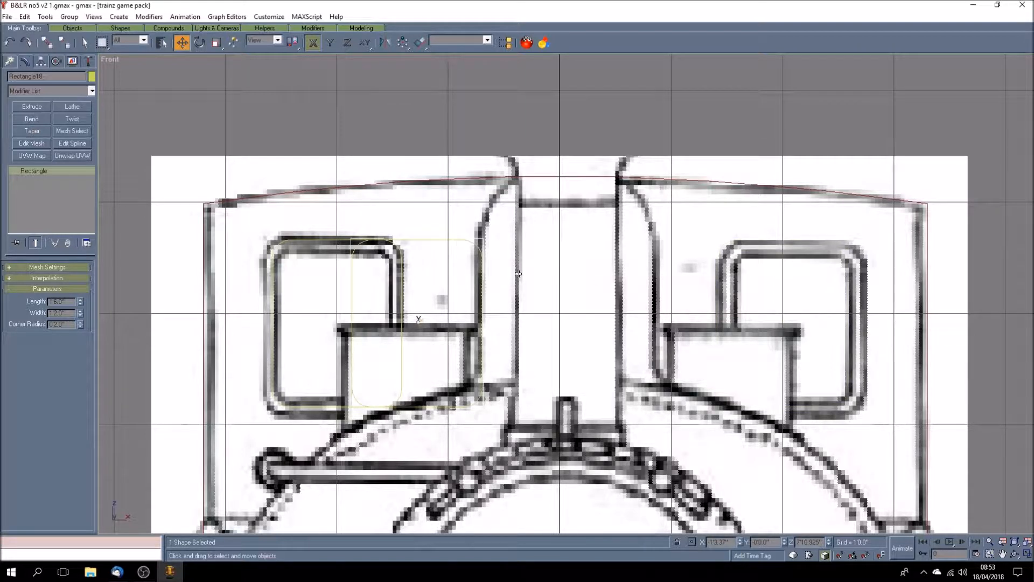
{"action": "left_click", "coordinate": [25, 17]}
{"action": "left_click", "coordinate": [24, 30]}
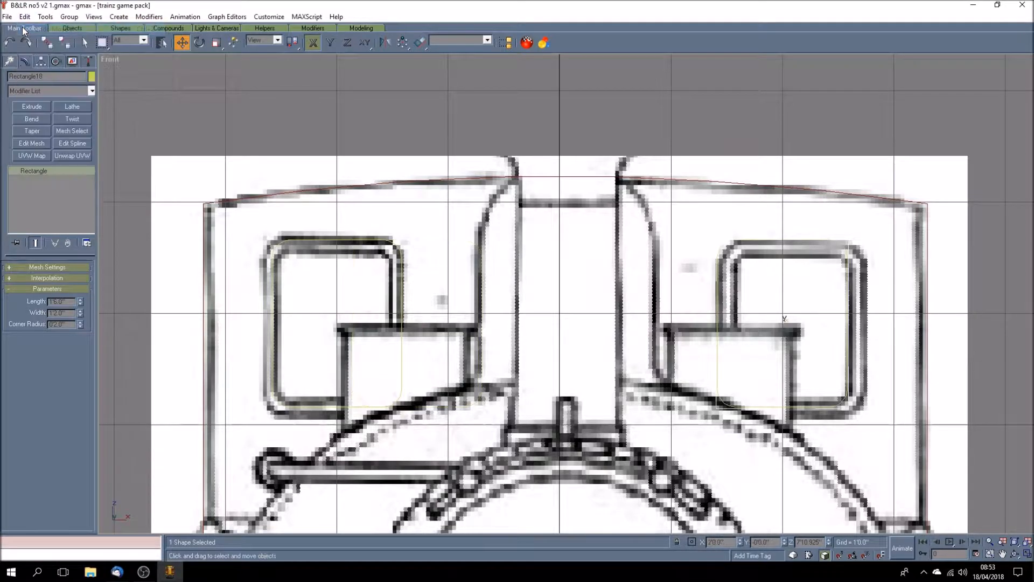
- Select the front-elevation drawing plane, pick its face in the Unwrap UVW modifier and open the UVW editor
{"action": "left_click", "coordinate": [402, 81]}
{"action": "scroll", "coordinate": [441, 123], "scroll_direction": "down", "scroll_amount": 6}
{"action": "scroll", "coordinate": [440, 122], "scroll_direction": "up", "scroll_amount": 3}
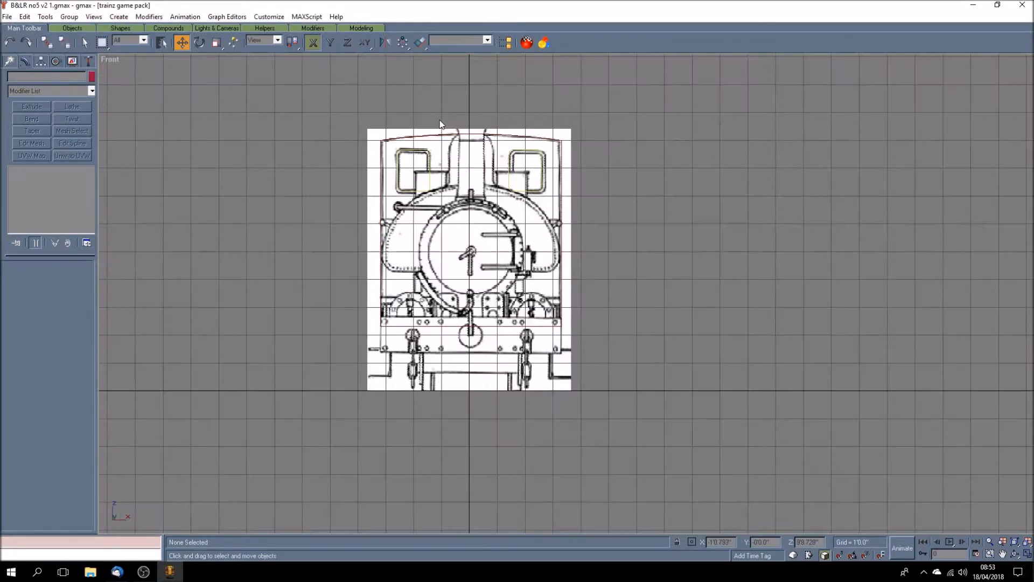
{"action": "scroll", "coordinate": [439, 123], "scroll_direction": "up", "scroll_amount": 2}
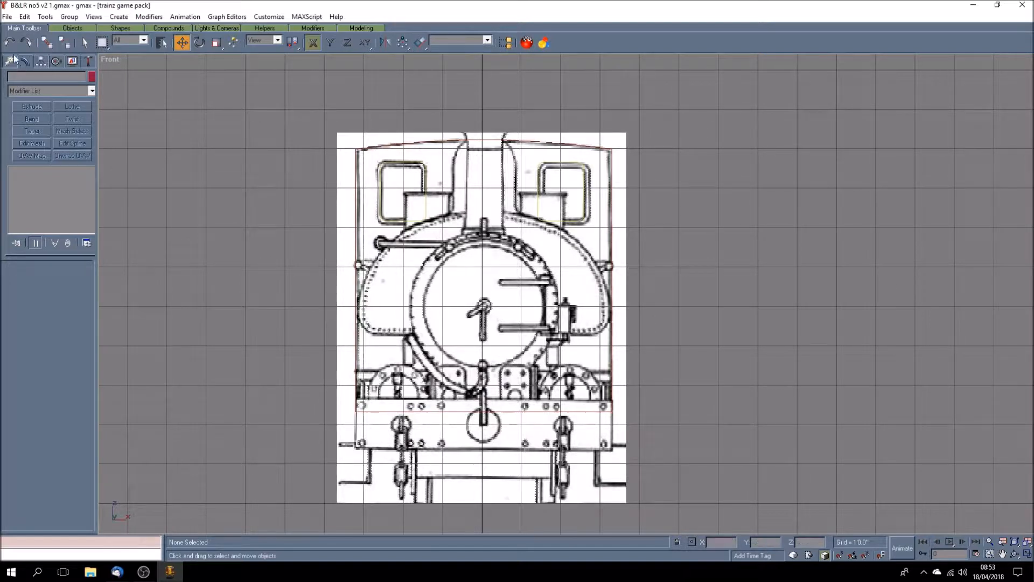
{"action": "left_click", "coordinate": [84, 42]}
{"action": "left_click", "coordinate": [351, 179]}
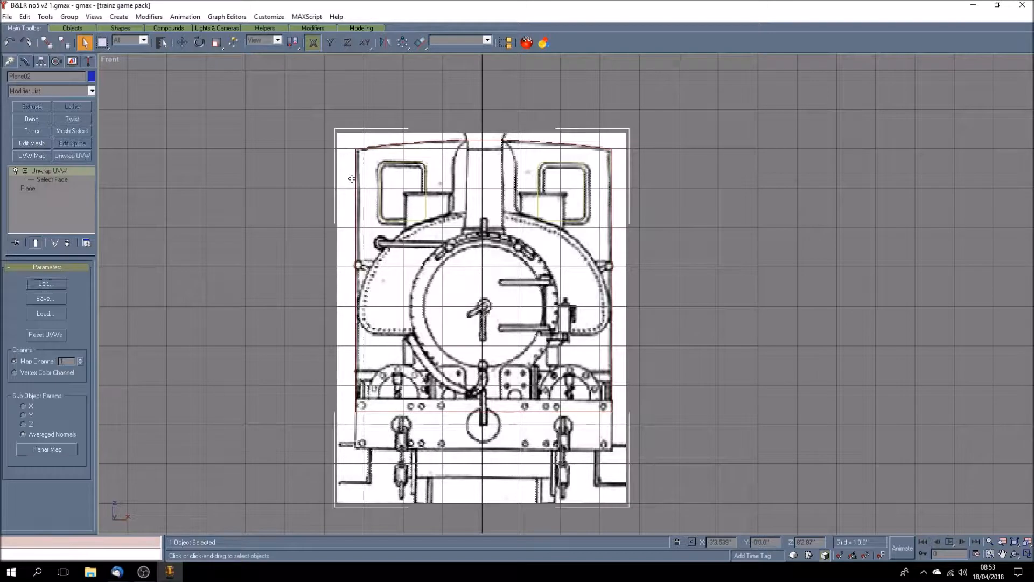
{"action": "left_click", "coordinate": [68, 180]}
{"action": "left_click", "coordinate": [378, 283]}
{"action": "left_click", "coordinate": [53, 283]}
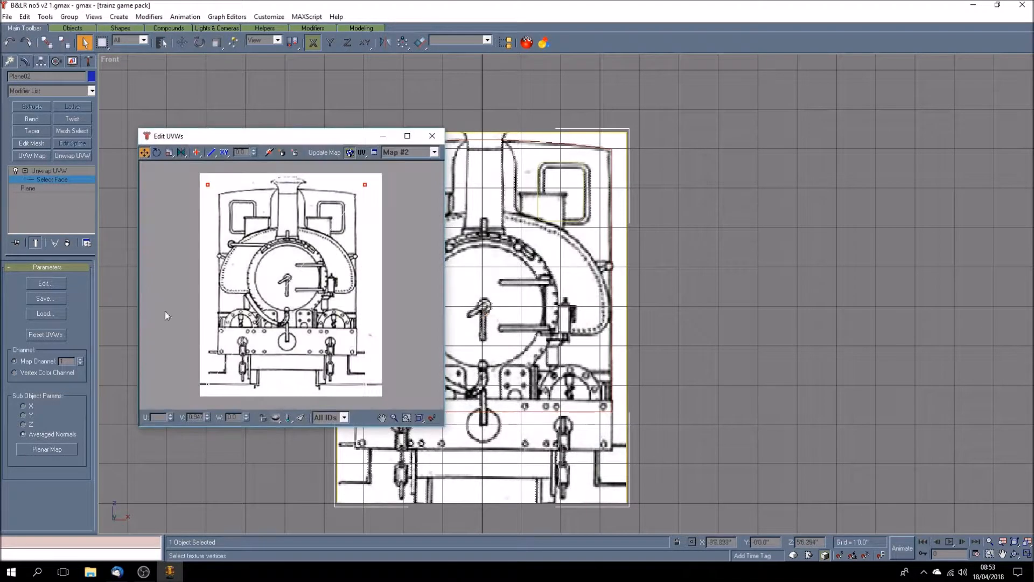
- Shift the drawing plane's left texture vertices slightly right, horizontally only, to center the drawing on the axis, and close the UVW editor
{"action": "left_click_drag", "start_coordinate": [183, 175], "coordinate": [222, 421]}
{"action": "left_click_drag", "start_coordinate": [144, 155], "coordinate": [145, 182]}
{"action": "left_click", "coordinate": [382, 417]}
{"action": "left_click_drag", "start_coordinate": [197, 329], "coordinate": [292, 304]}
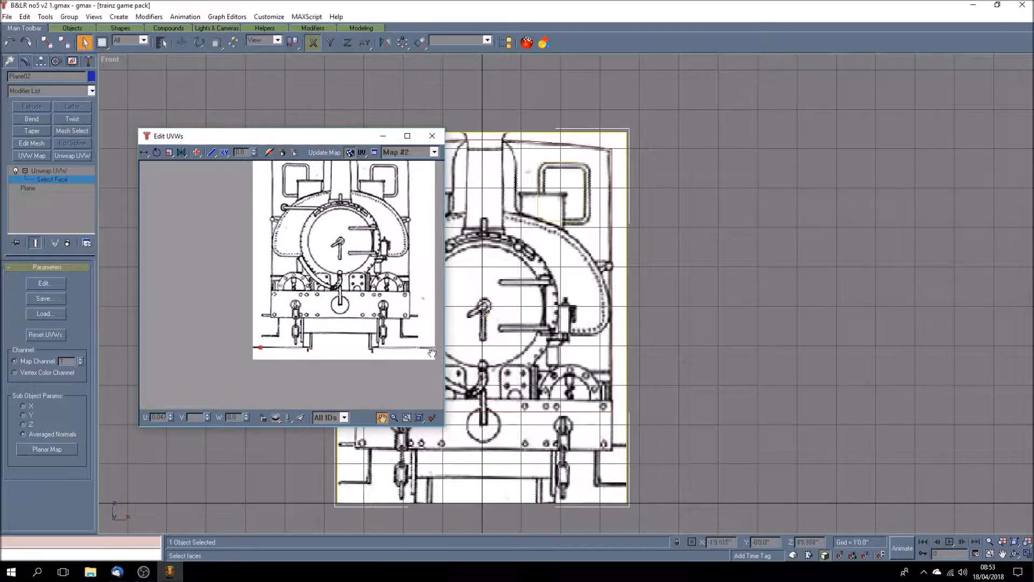
{"action": "scroll", "coordinate": [267, 345], "scroll_direction": "up", "scroll_amount": 5}
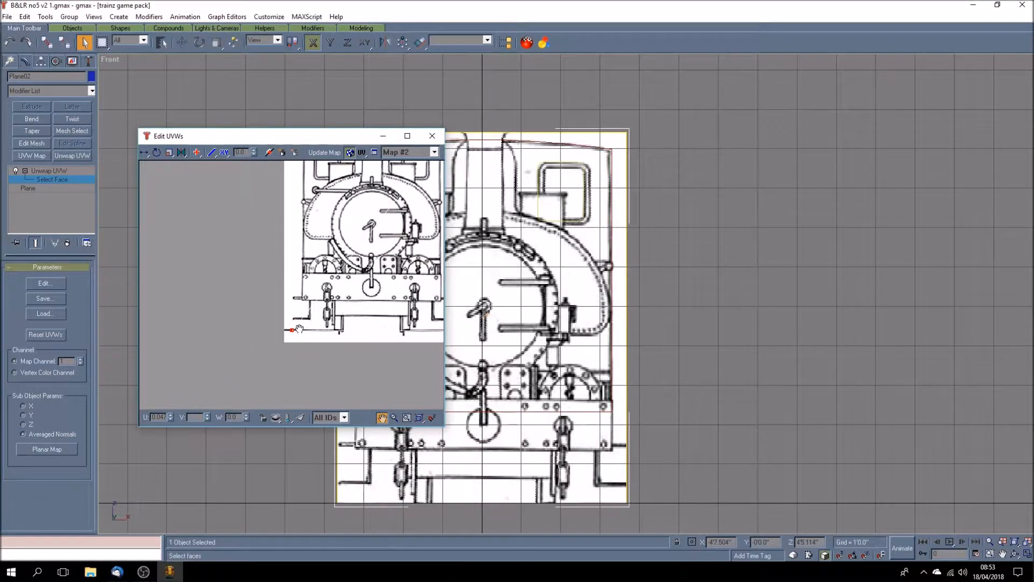
{"action": "left_click", "coordinate": [144, 152]}
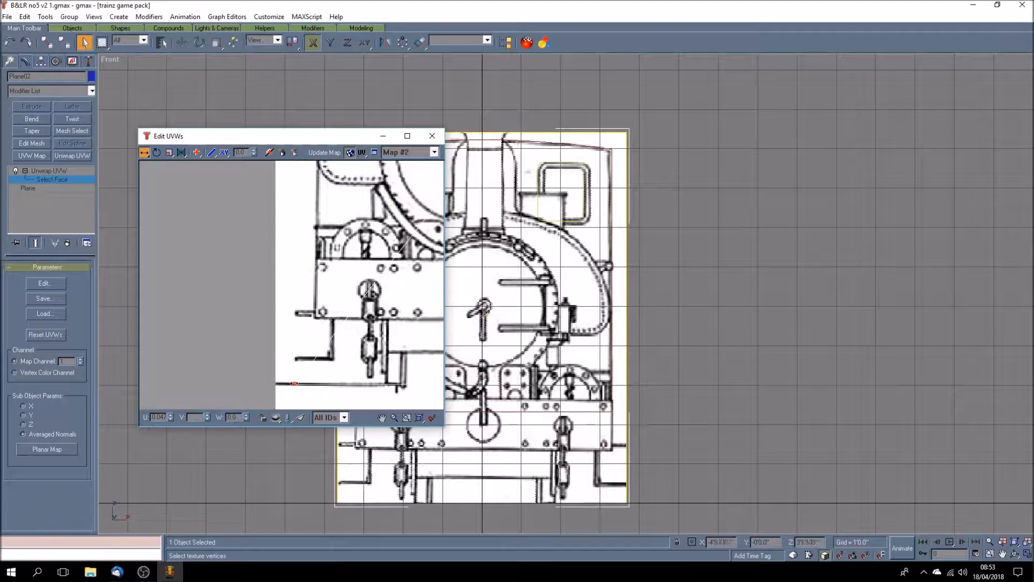
{"action": "left_click_drag", "start_coordinate": [293, 384], "coordinate": [294, 384]}
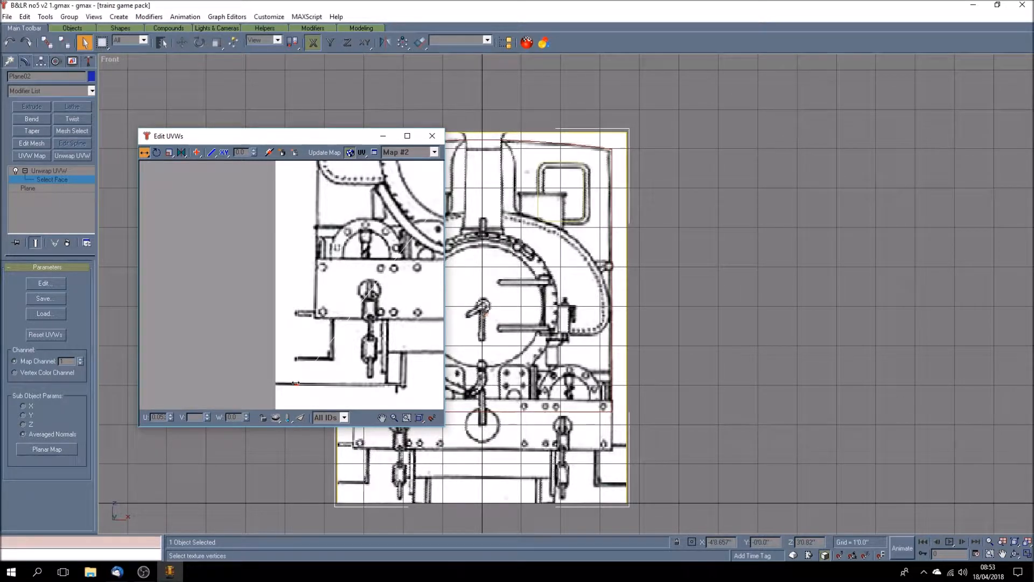
{"action": "left_click_drag", "start_coordinate": [296, 383], "coordinate": [299, 384]}
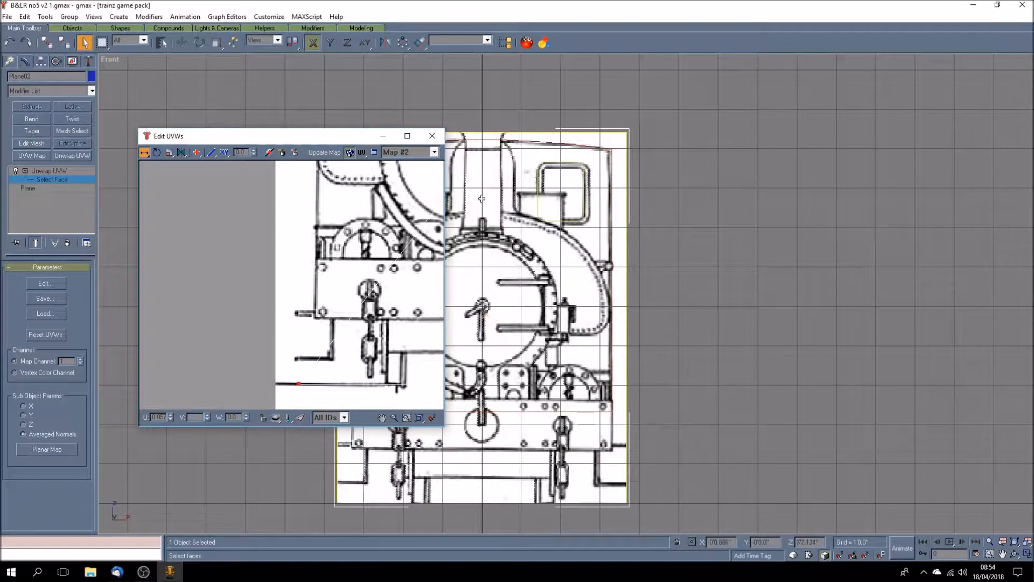
{"action": "left_click", "coordinate": [432, 136]}
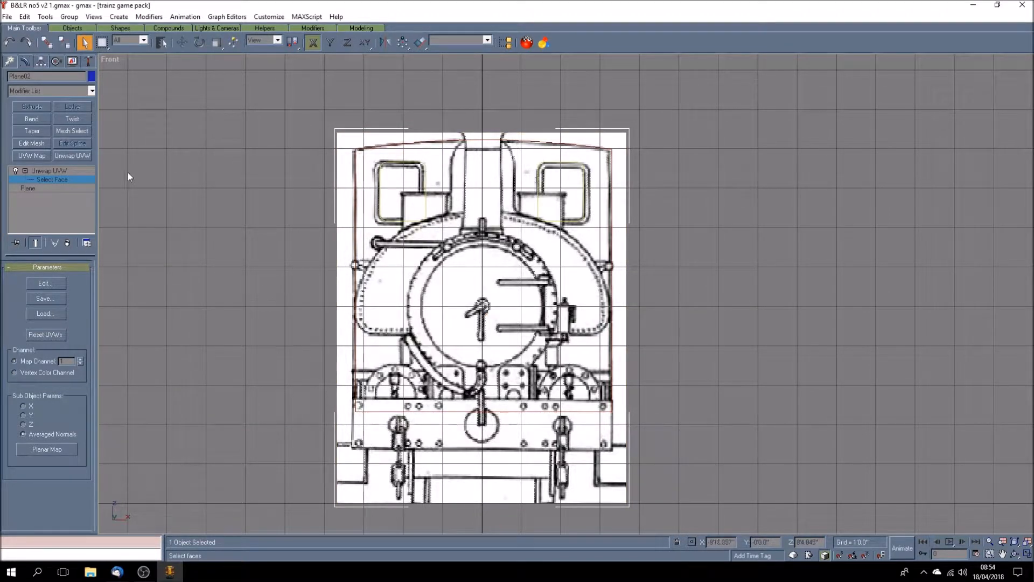
{"action": "left_click", "coordinate": [284, 187]}
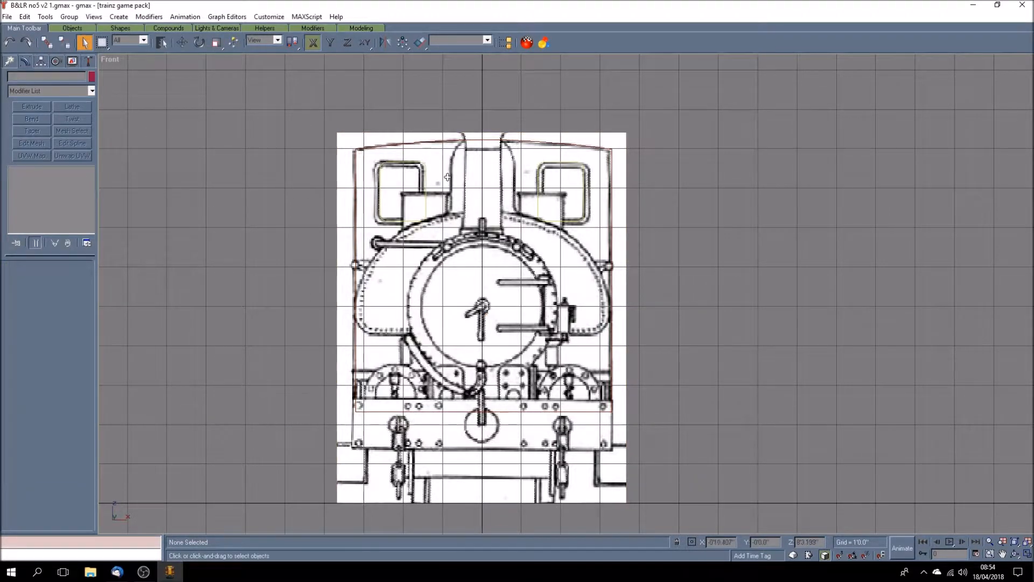
{"action": "scroll", "coordinate": [448, 176], "scroll_direction": "up", "scroll_amount": 4}
{"action": "scroll", "coordinate": [447, 176], "scroll_direction": "up", "scroll_amount": 2}
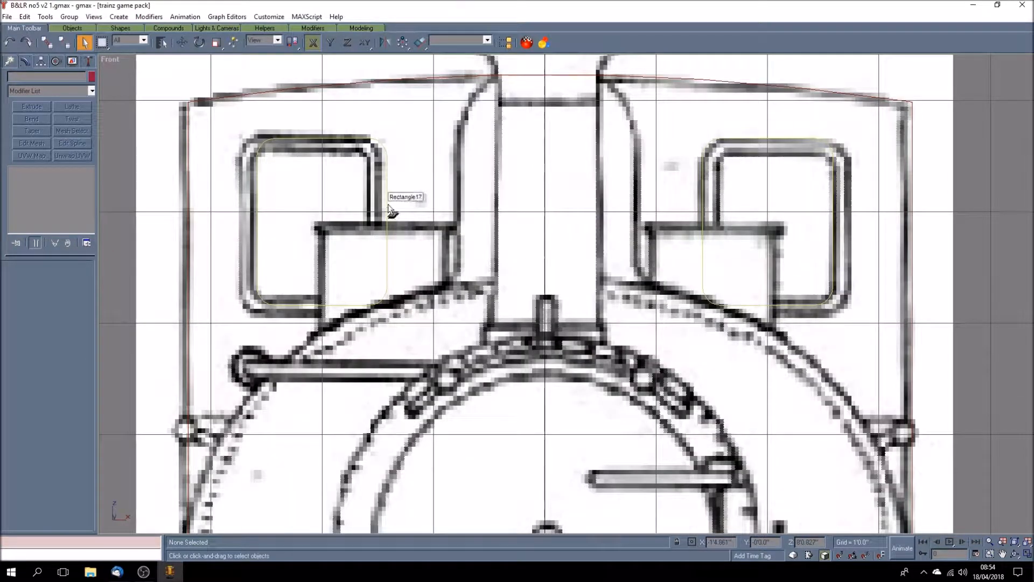
- Move the left window rectangle onto the drawing's left window, setting its X position to -2'1.0"
{"action": "left_click", "coordinate": [387, 204]}
{"action": "left_click", "coordinate": [182, 42]}
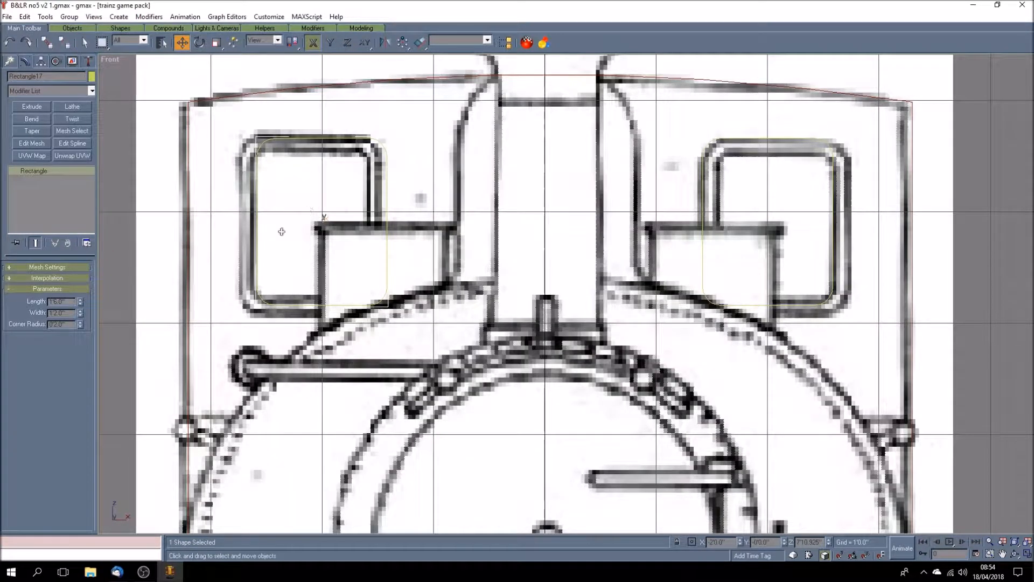
{"action": "left_click_drag", "start_coordinate": [258, 229], "coordinate": [245, 227]}
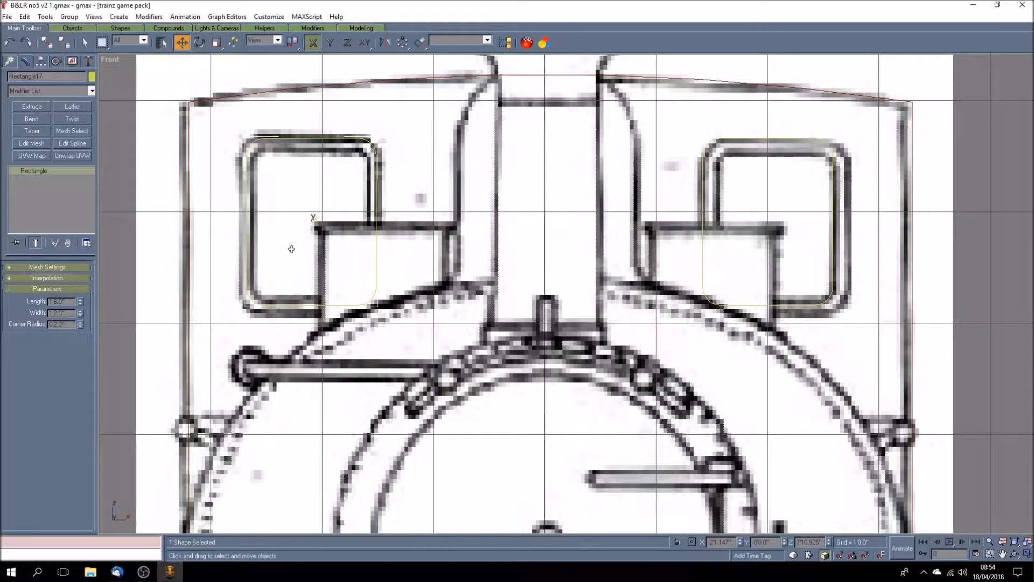
{"action": "left_click_drag", "start_coordinate": [718, 542], "coordinate": [733, 542]}
{"action": "type", "text": "0"}
{"action": "key", "text": "Return"}
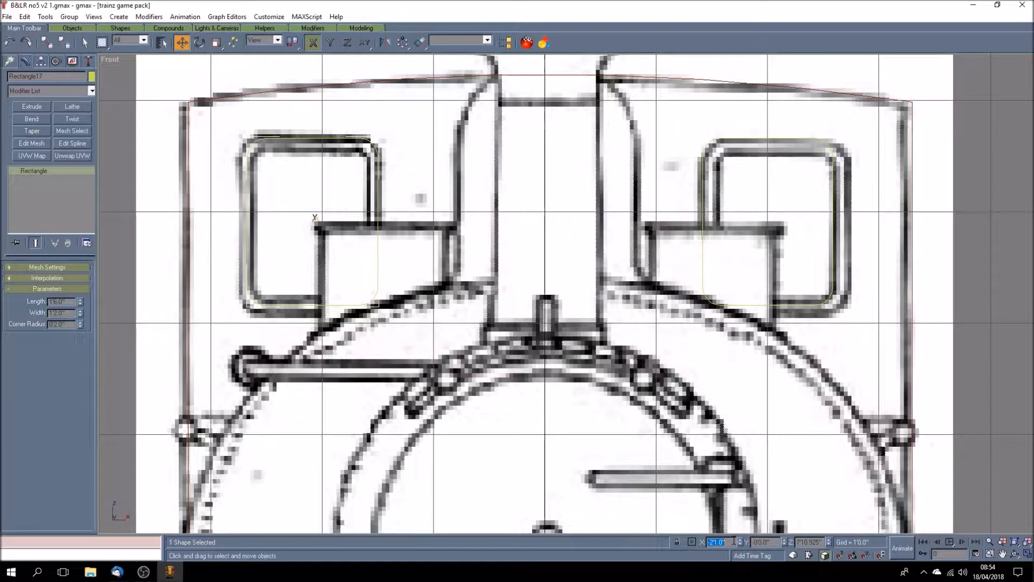
- Set the right window rectangle's X position to 2'1.0"
{"action": "left_click", "coordinate": [703, 230]}
{"action": "left_click_drag", "start_coordinate": [713, 541], "coordinate": [718, 543]}
{"action": "key", "text": "Return"}
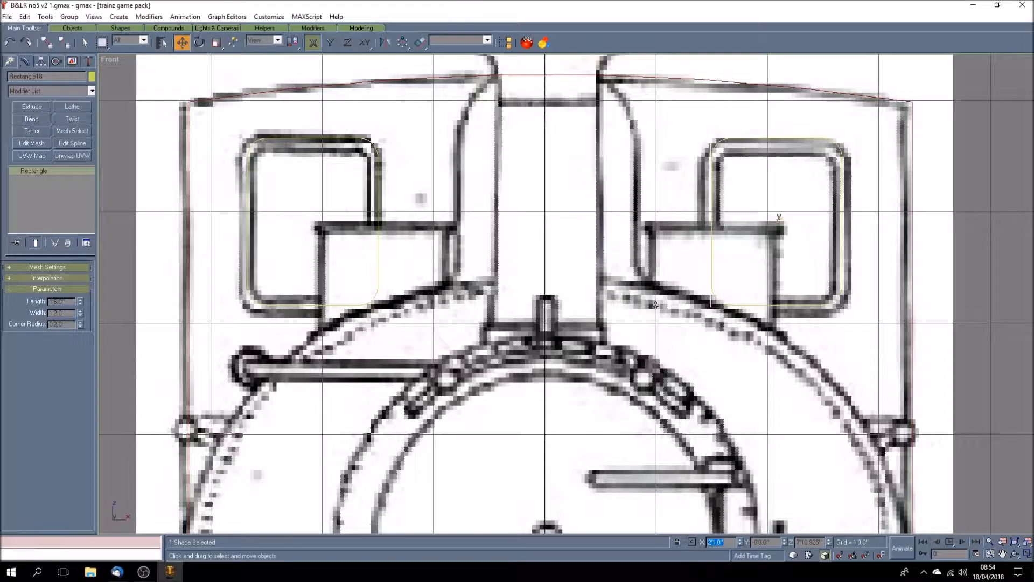
- Clone the right window rectangle as a spare copy placed to the right of the cab drawing
{"action": "left_click", "coordinate": [1003, 554]}
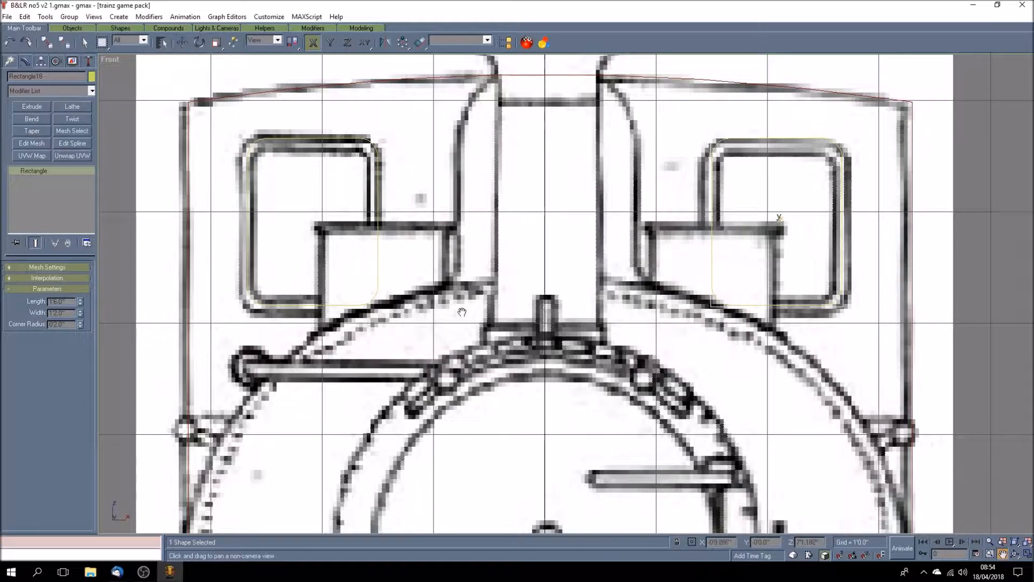
{"action": "scroll", "coordinate": [462, 312], "scroll_direction": "down", "scroll_amount": 2}
{"action": "left_click_drag", "start_coordinate": [504, 324], "coordinate": [477, 322]}
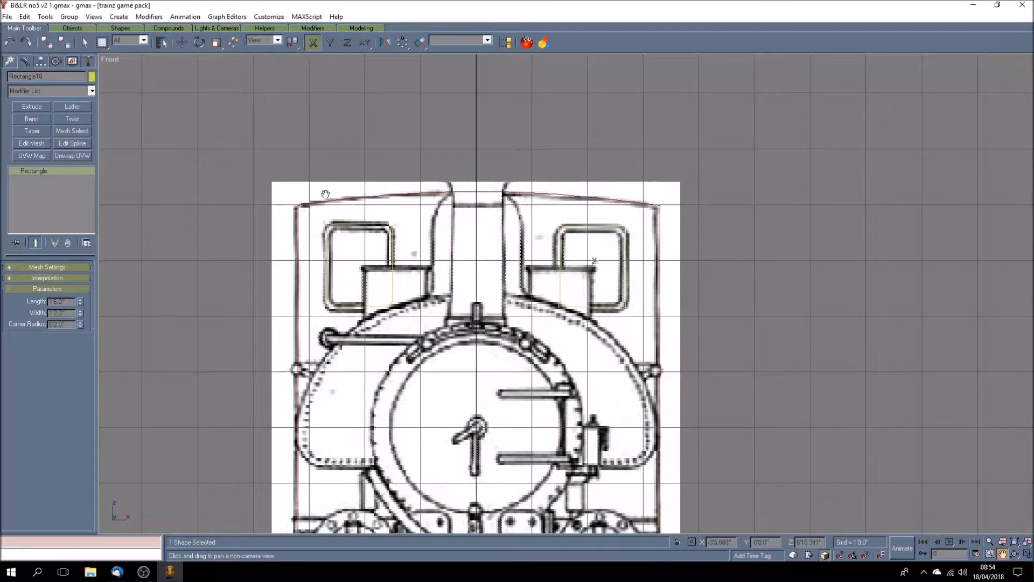
{"action": "left_click", "coordinate": [182, 43]}
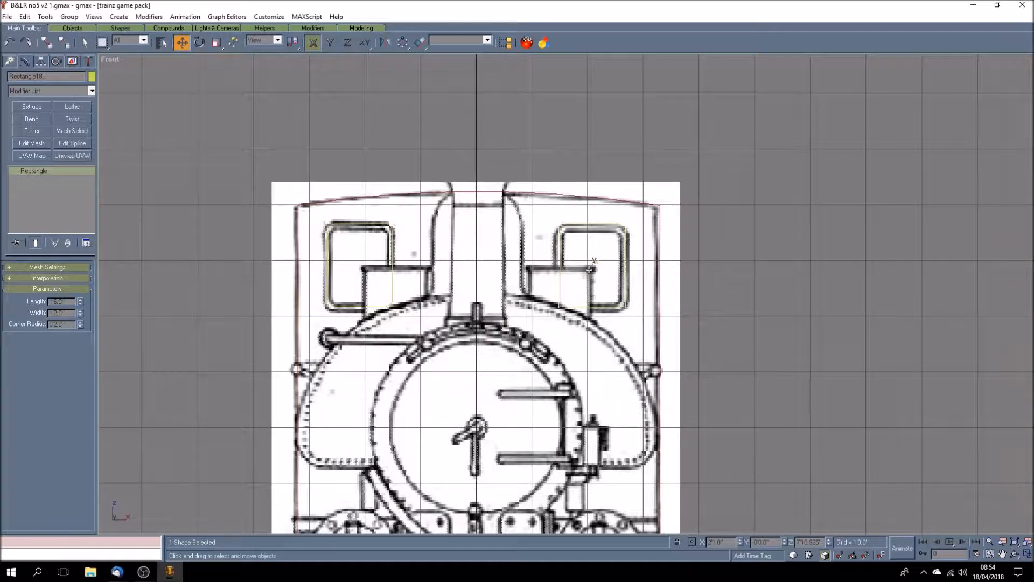
{"action": "left_click_drag", "start_coordinate": [559, 268], "coordinate": [743, 283], "text": "shift"}
{"action": "left_click", "coordinate": [488, 329]}
{"action": "left_click", "coordinate": [694, 308]}
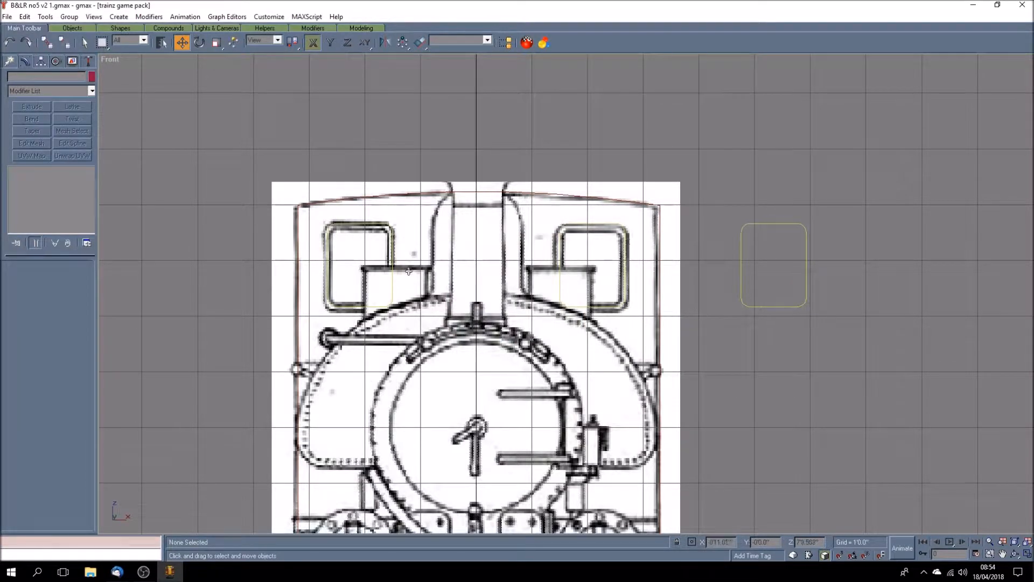
- Convert the left and right cab window rectangles to editable splines
{"action": "left_click", "coordinate": [355, 223]}
{"action": "right_click", "coordinate": [36, 173]}
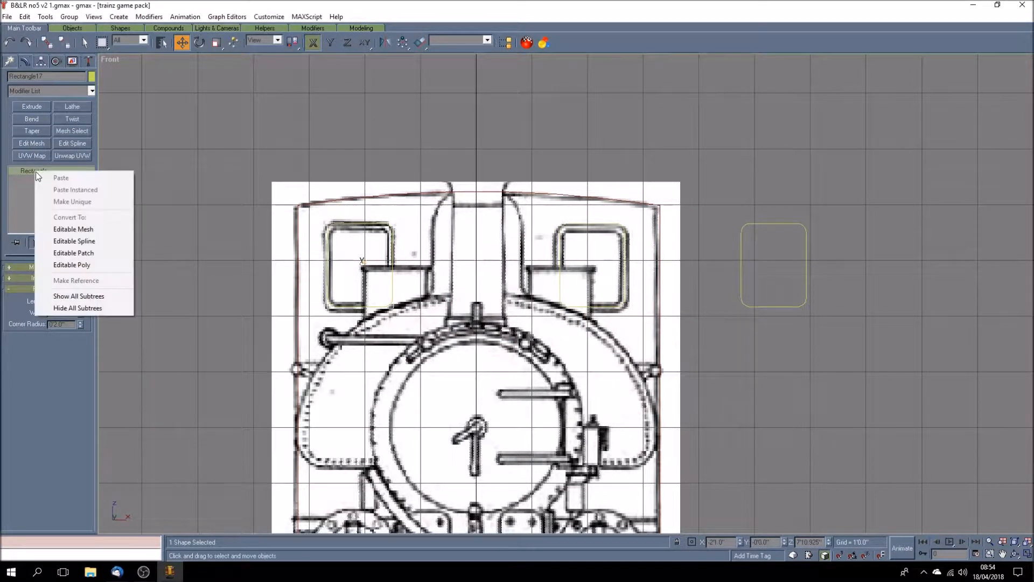
{"action": "left_click", "coordinate": [74, 241]}
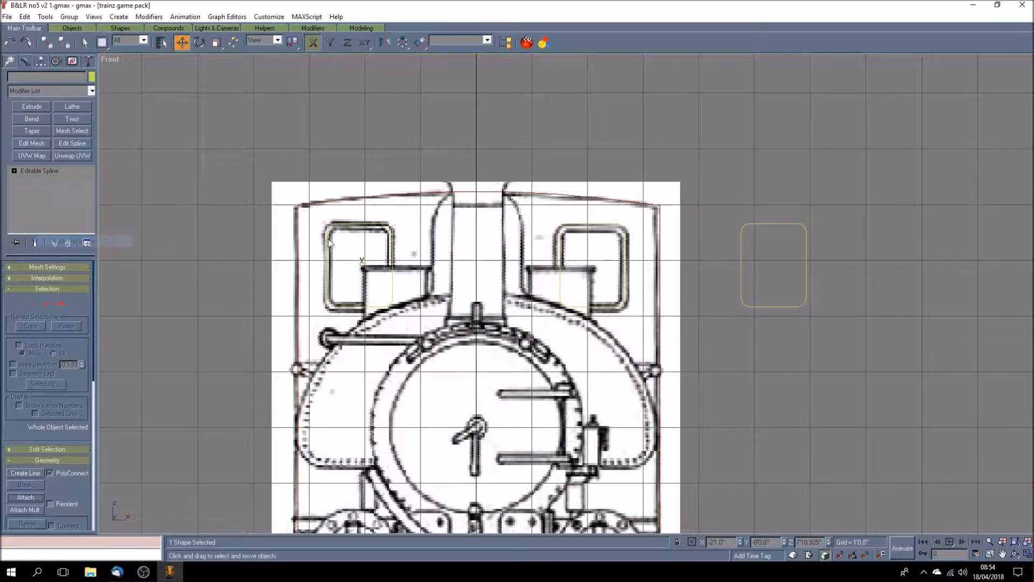
{"action": "left_click", "coordinate": [581, 225]}
{"action": "right_click", "coordinate": [61, 173]}
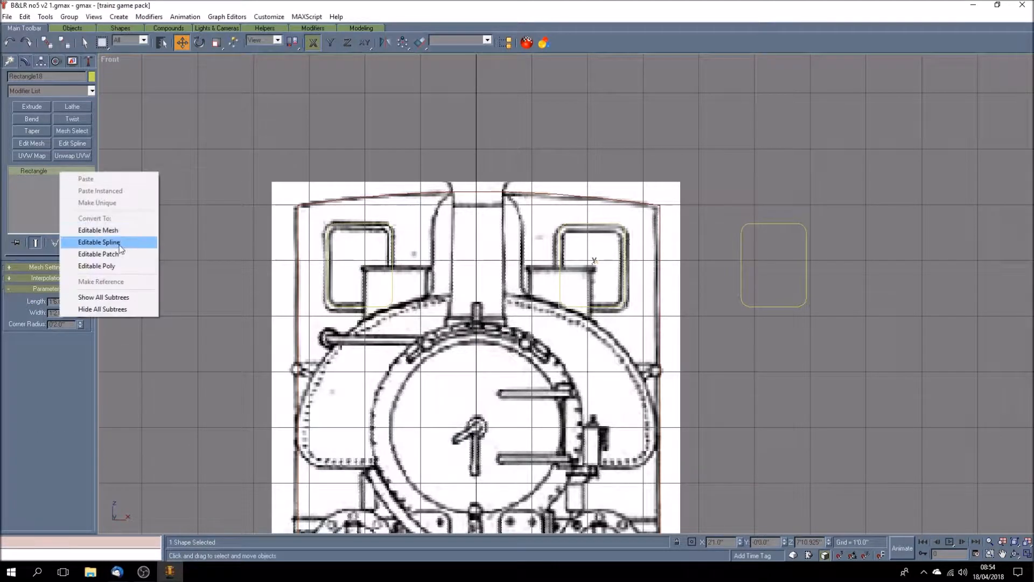
{"action": "left_click", "coordinate": [120, 241]}
{"action": "left_click", "coordinate": [193, 245]}
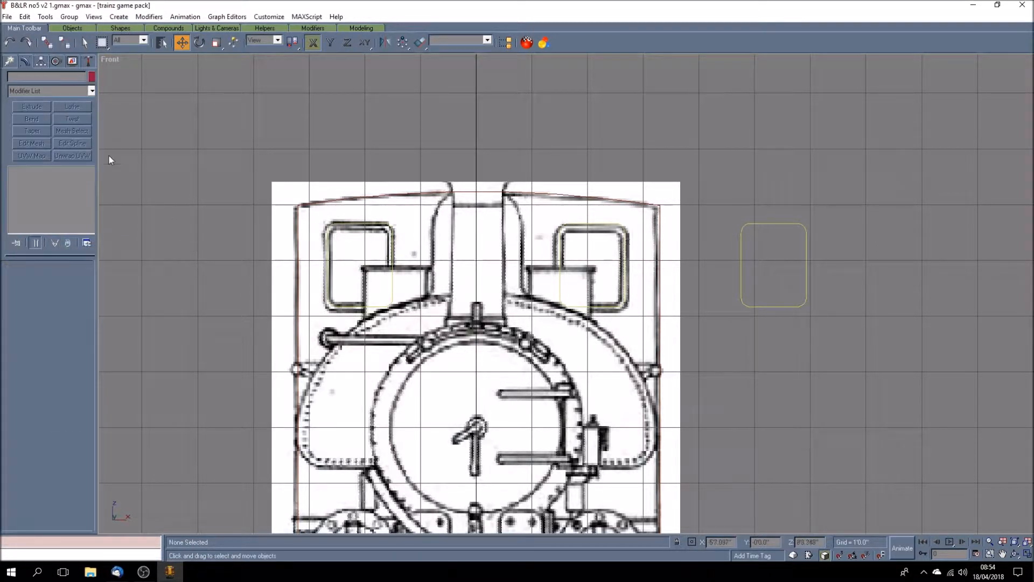
- Show the front view in wireframe and attach both window splines to the cab outline spline
{"action": "right_click", "coordinate": [112, 61]}
{"action": "left_click", "coordinate": [145, 79]}
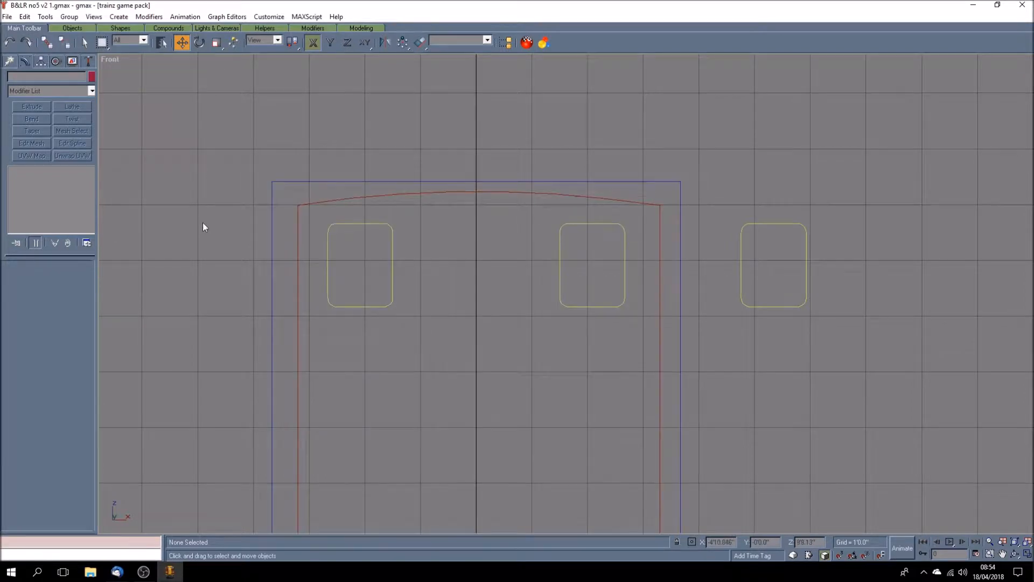
{"action": "left_click", "coordinate": [339, 201]}
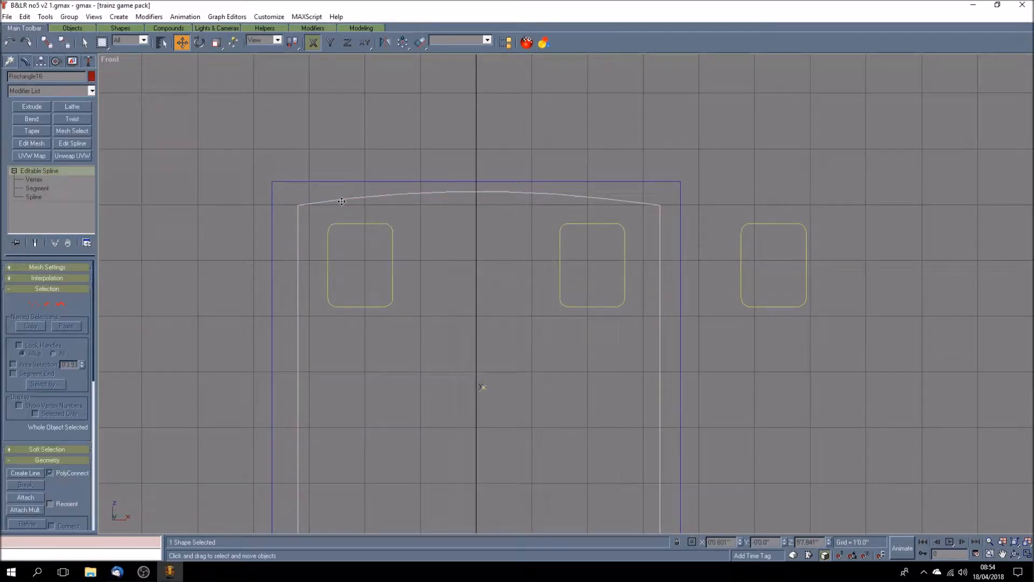
{"action": "left_click", "coordinate": [24, 498]}
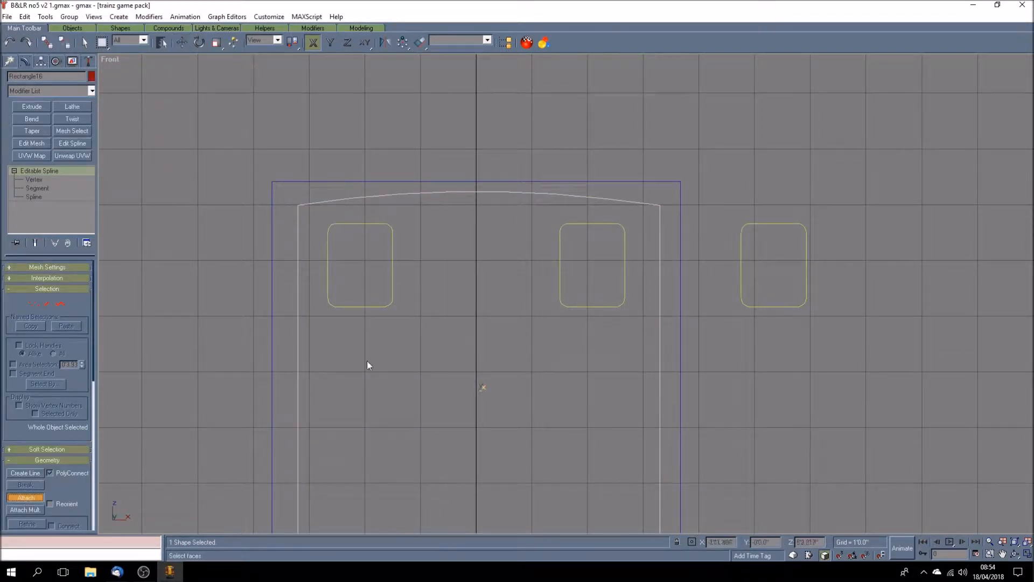
{"action": "left_click", "coordinate": [587, 305]}
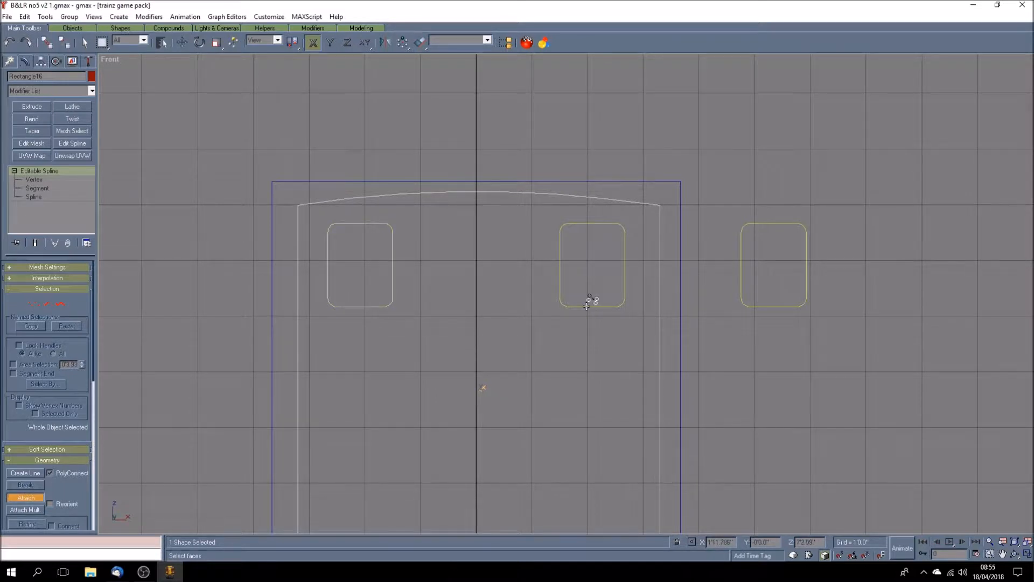
{"action": "left_click", "coordinate": [32, 497]}
{"action": "left_click", "coordinate": [230, 309]}
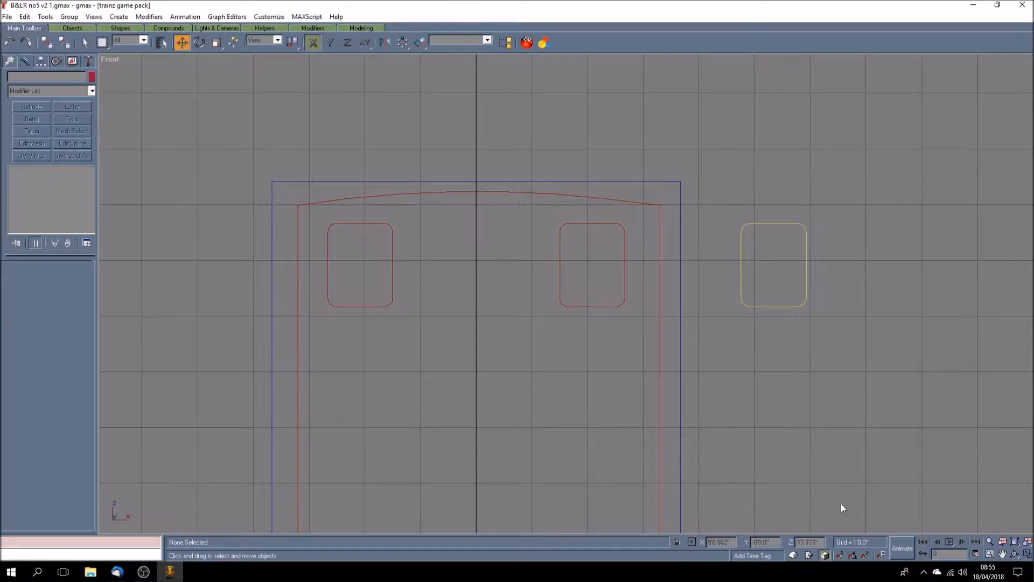
- Extrude the combined cab front outline by 2" so the windows are cut out as openings
{"action": "left_click", "coordinate": [1028, 555]}
{"action": "left_click", "coordinate": [1015, 553]}
{"action": "left_click", "coordinate": [808, 425]}
{"action": "left_click_drag", "start_coordinate": [808, 425], "coordinate": [793, 455]}
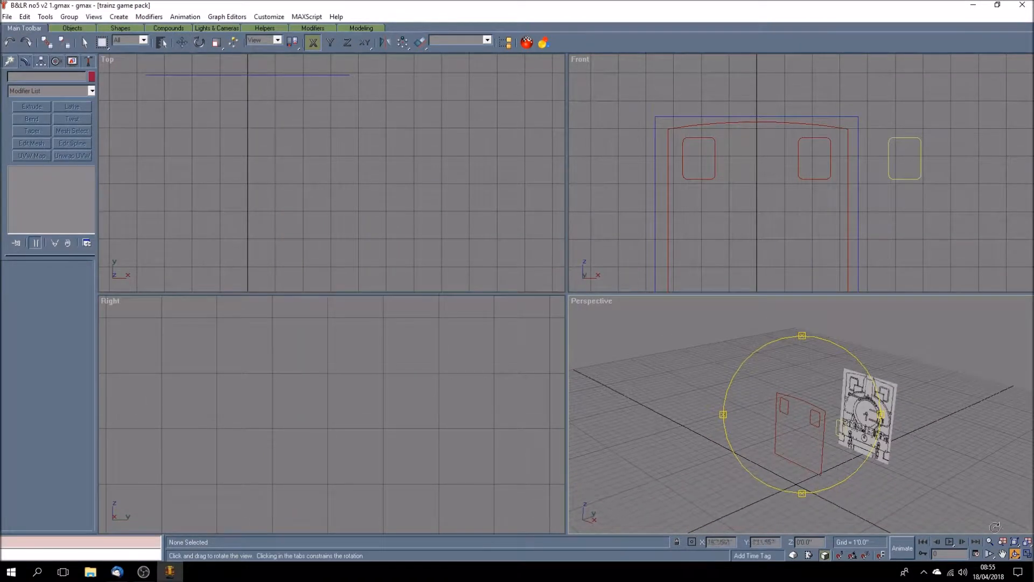
{"action": "left_click", "coordinate": [1029, 555]}
{"action": "left_click_drag", "start_coordinate": [618, 377], "coordinate": [148, 193]}
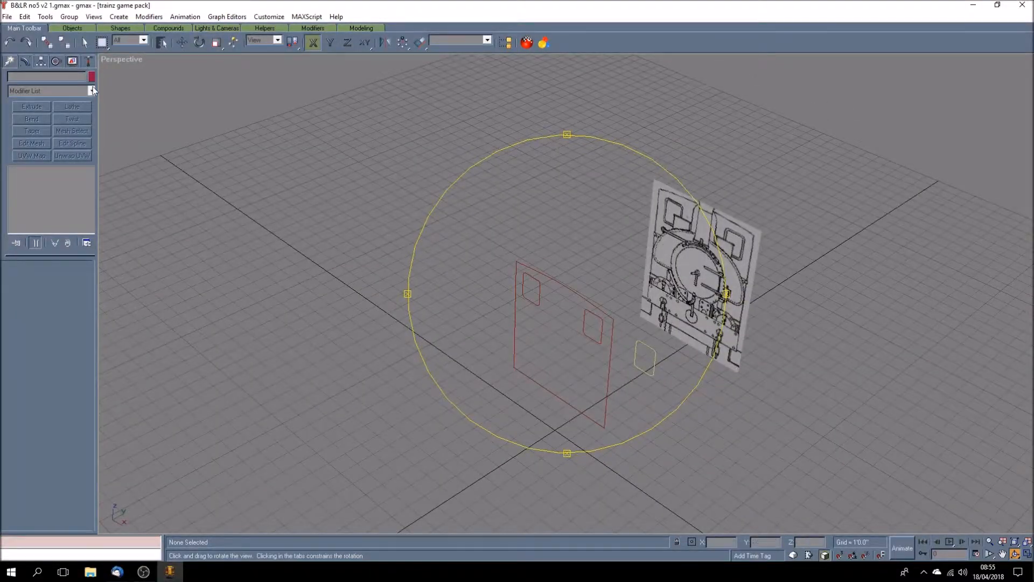
{"action": "right_click", "coordinate": [141, 107]}
{"action": "left_click", "coordinate": [515, 345]}
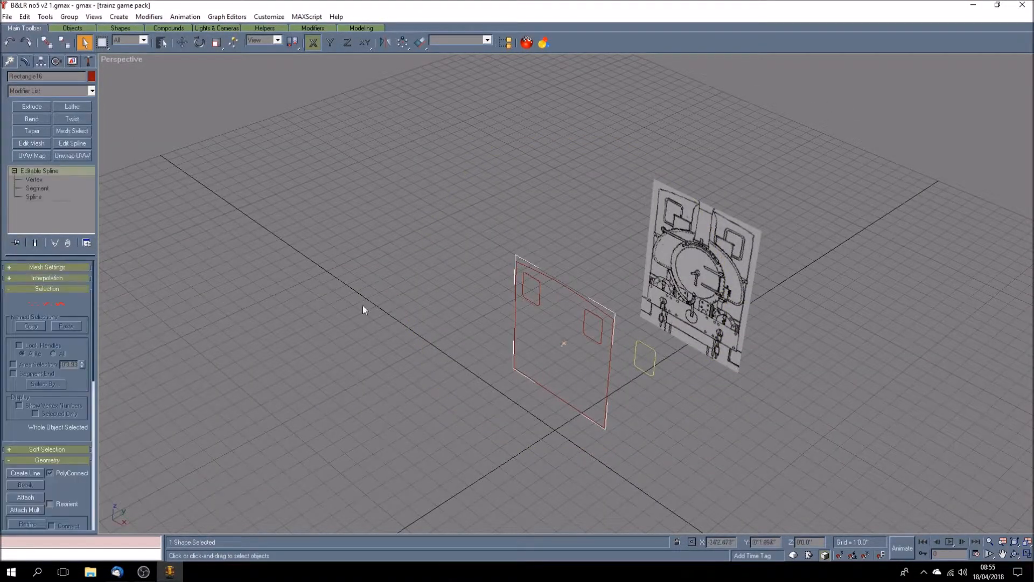
{"action": "left_click", "coordinate": [31, 106]}
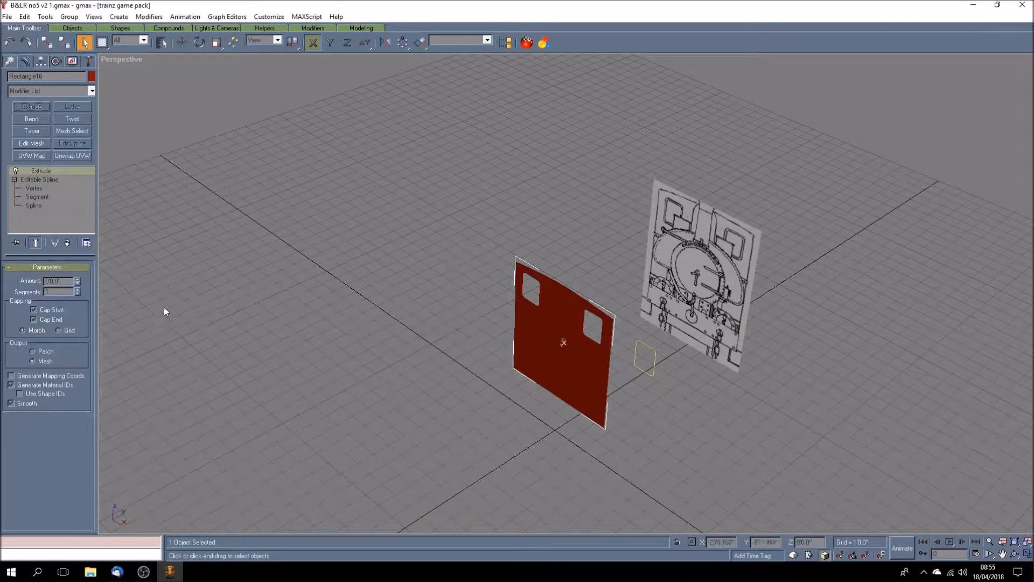
{"action": "left_click_drag", "start_coordinate": [51, 281], "coordinate": [67, 281]}
{"action": "type", "text": "2"}
{"action": "key", "text": "Return"}
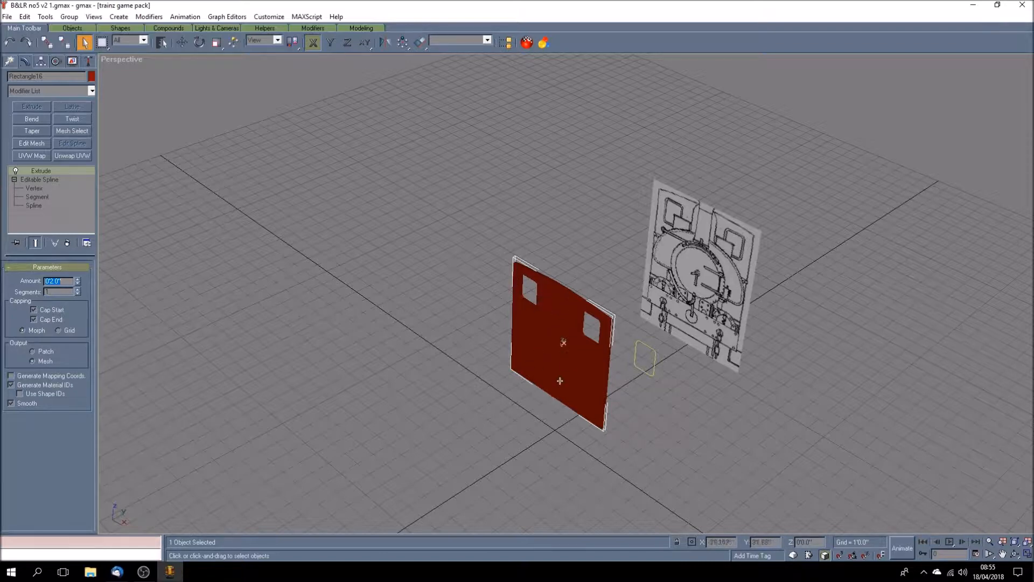
- Examine the extruded cab front and its window openings from several angles, ending in the enlarged front view
{"action": "left_click", "coordinate": [1015, 554]}
{"action": "left_click_drag", "start_coordinate": [637, 404], "coordinate": [659, 390]}
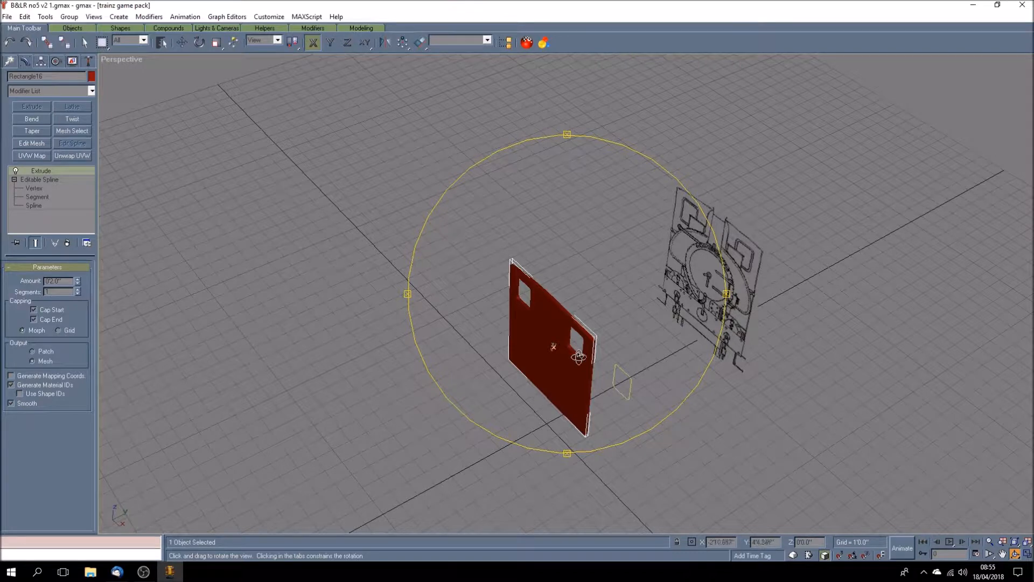
{"action": "mouse_move", "coordinate": [555, 381]}
{"action": "left_mouse_down"}
{"action": "mouse_move", "coordinate": [570, 389]}
{"action": "mouse_move", "coordinate": [560, 411]}
{"action": "left_mouse_up"}
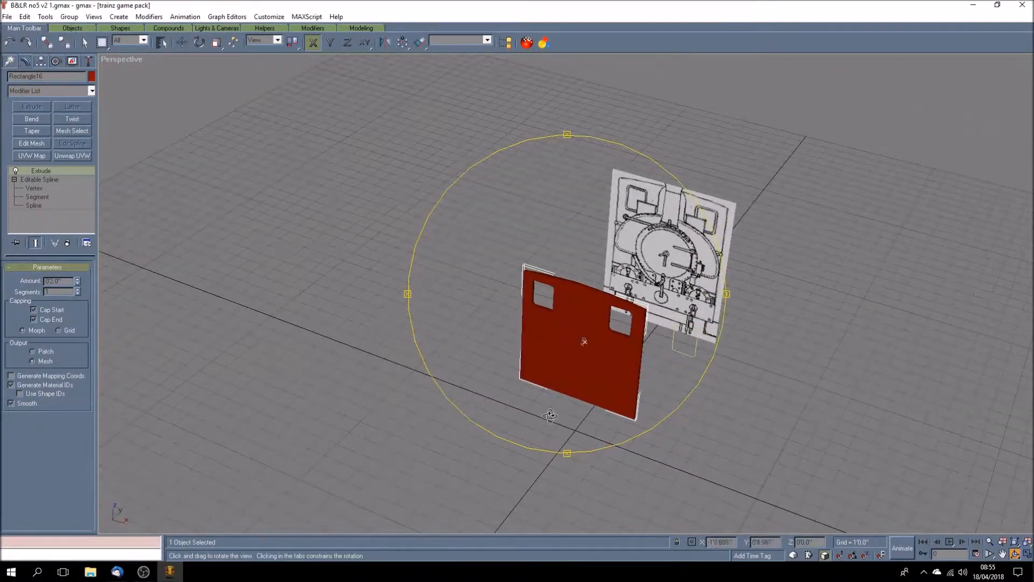
{"action": "left_click", "coordinate": [1027, 556]}
{"action": "left_click", "coordinate": [1002, 554]}
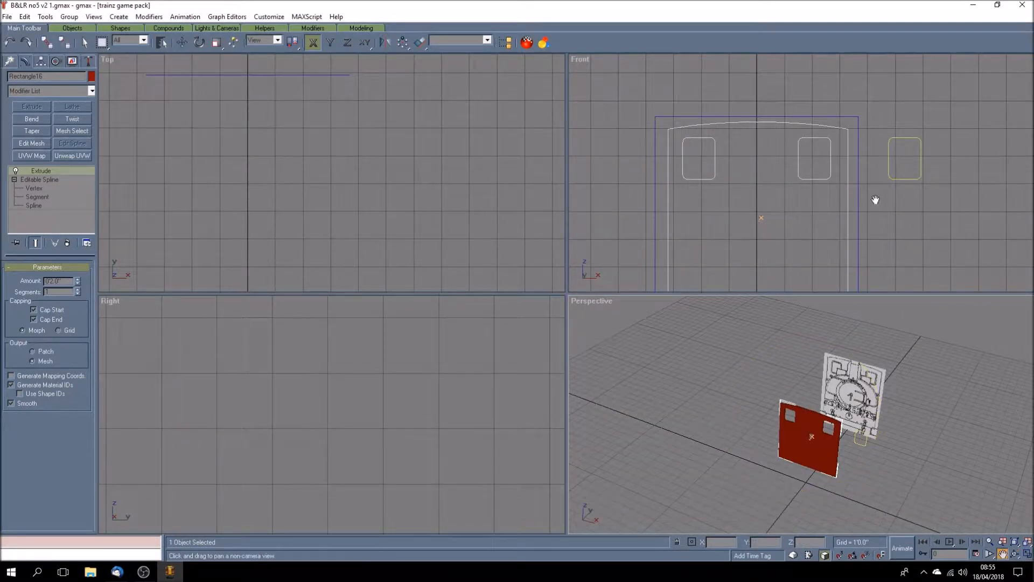
{"action": "left_click_drag", "start_coordinate": [915, 210], "coordinate": [921, 203]}
{"action": "left_click", "coordinate": [1028, 555]}
{"action": "left_click_drag", "start_coordinate": [585, 272], "coordinate": [395, 282]}
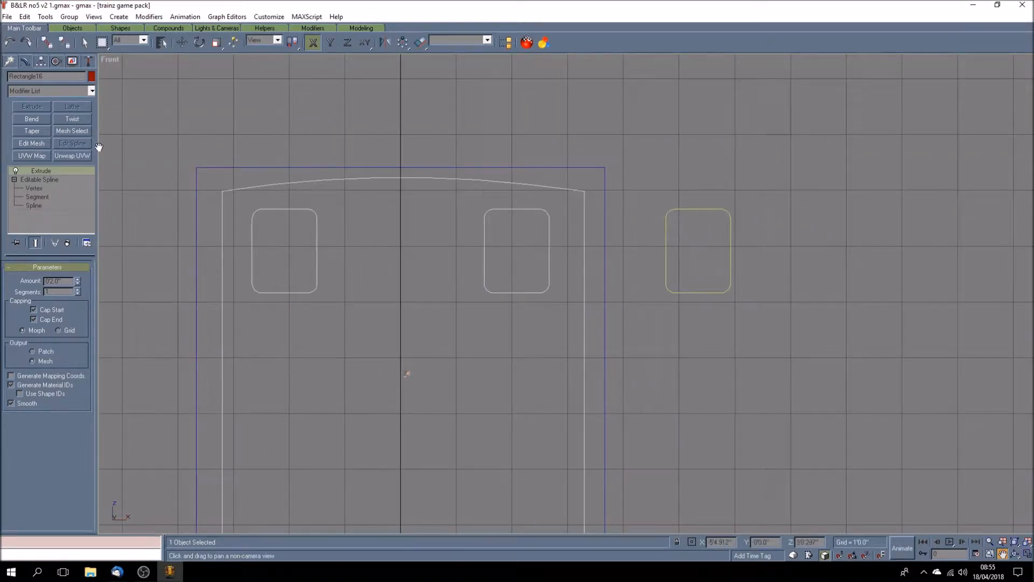
- Place the spare window rectangle over the right window opening by setting its X position to 2'1"
{"action": "left_click", "coordinate": [84, 43]}
{"action": "left_click", "coordinate": [147, 108]}
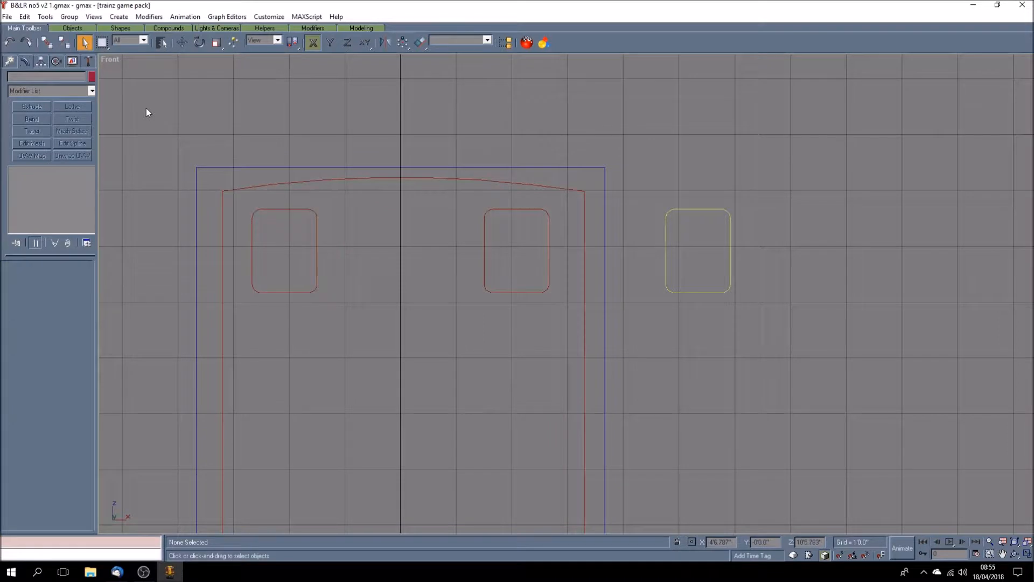
{"action": "left_click", "coordinate": [668, 285]}
{"action": "left_click", "coordinate": [182, 43]}
{"action": "left_click_drag", "start_coordinate": [733, 542], "coordinate": [609, 525]}
{"action": "type", "text": "0"}
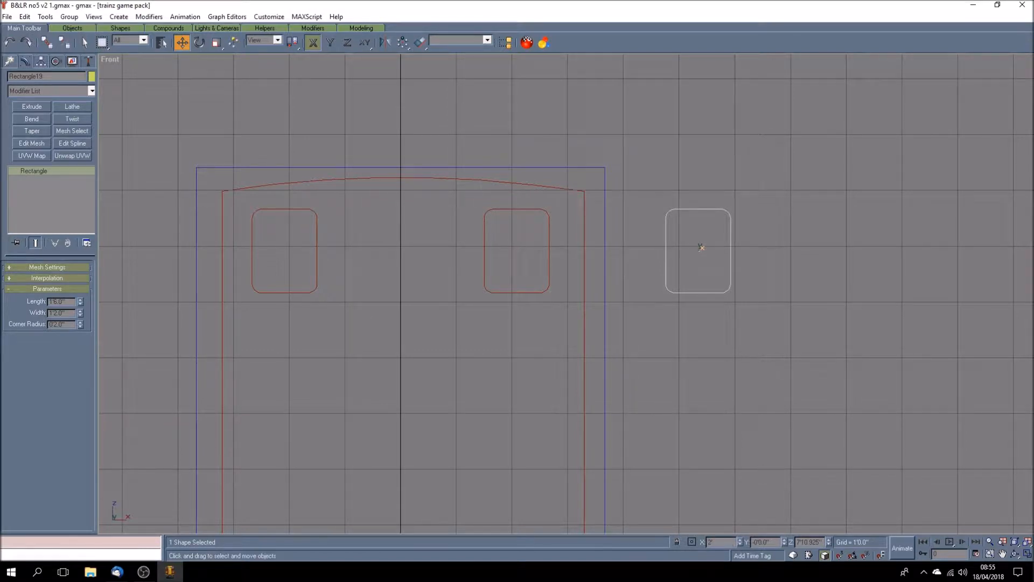
{"action": "type", "text": "'1"}
{"action": "key", "text": "Return"}
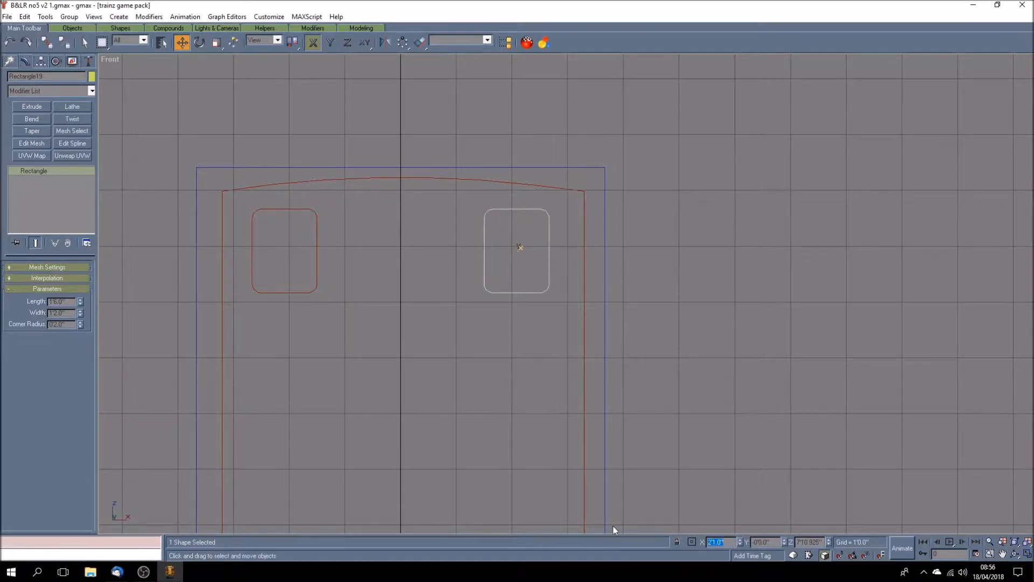
- Scale the spare window rectangle uniformly to 104% so it surrounds the right window opening
{"action": "left_click", "coordinate": [1003, 553]}
{"action": "left_click_drag", "start_coordinate": [517, 243], "coordinate": [442, 295]}
{"action": "scroll", "coordinate": [442, 295], "scroll_direction": "up", "scroll_amount": 3}
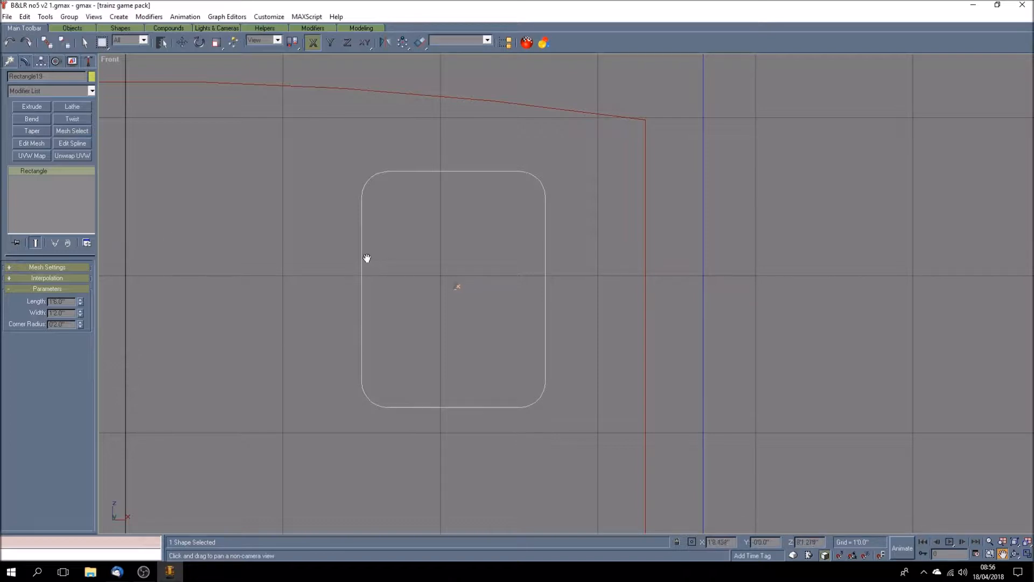
{"action": "left_click", "coordinate": [216, 42]}
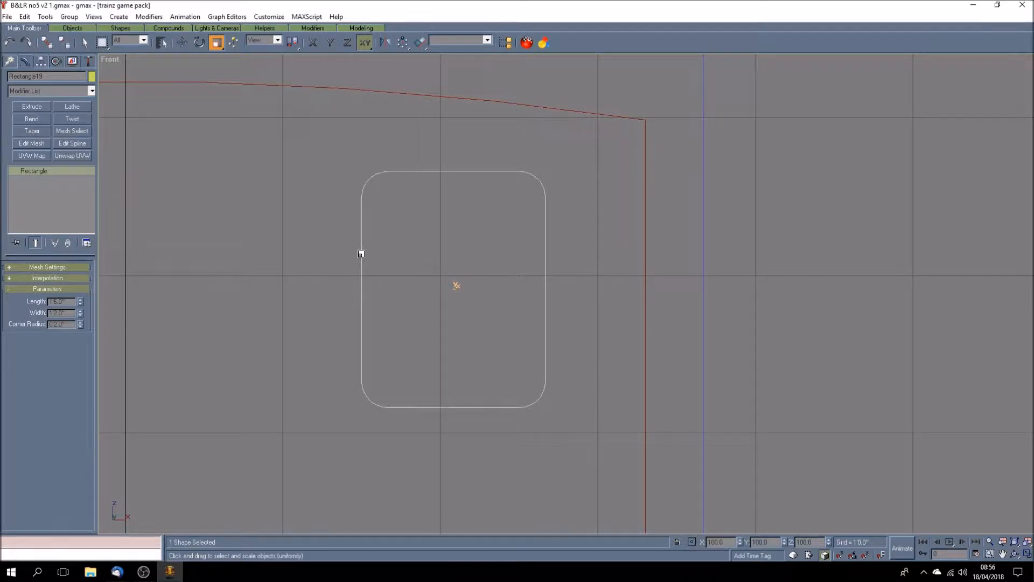
{"action": "left_click_drag", "start_coordinate": [362, 254], "coordinate": [362, 251]}
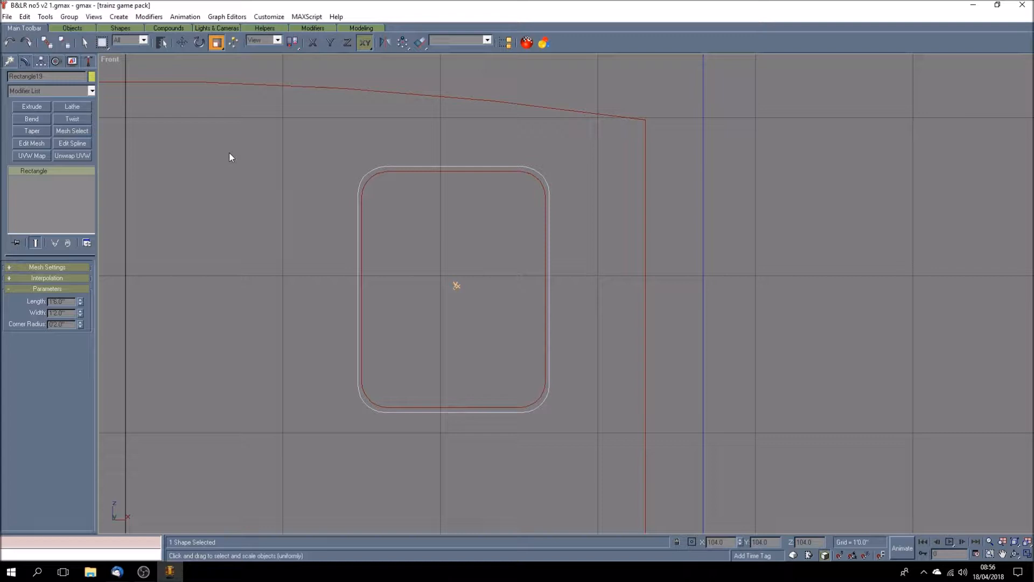
- Clone the enlarged window rectangle as a copy and scale it uniformly down to about 96%, inside the window opening
{"action": "left_click", "coordinate": [25, 17]}
{"action": "left_click", "coordinate": [45, 97]}
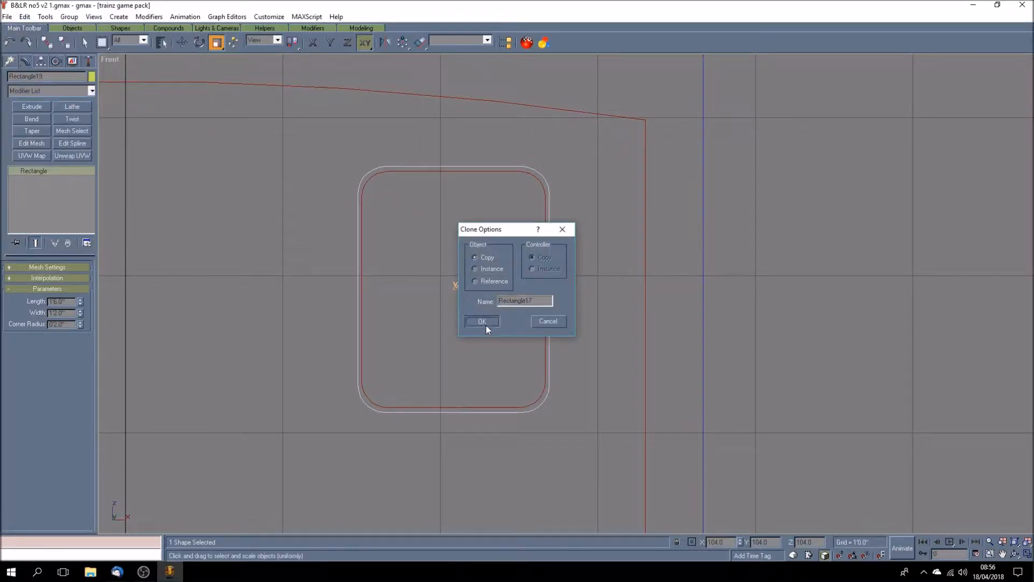
{"action": "left_click", "coordinate": [484, 322]}
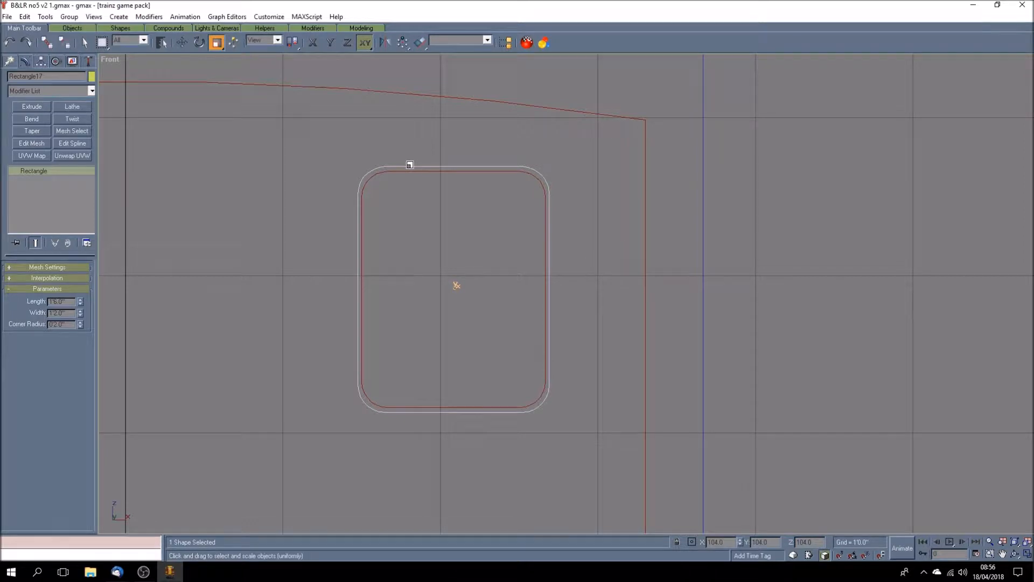
{"action": "mouse_move", "coordinate": [411, 167]}
{"action": "left_mouse_down"}
{"action": "mouse_move", "coordinate": [381, 171]}
{"action": "mouse_move", "coordinate": [441, 168]}
{"action": "left_mouse_up"}
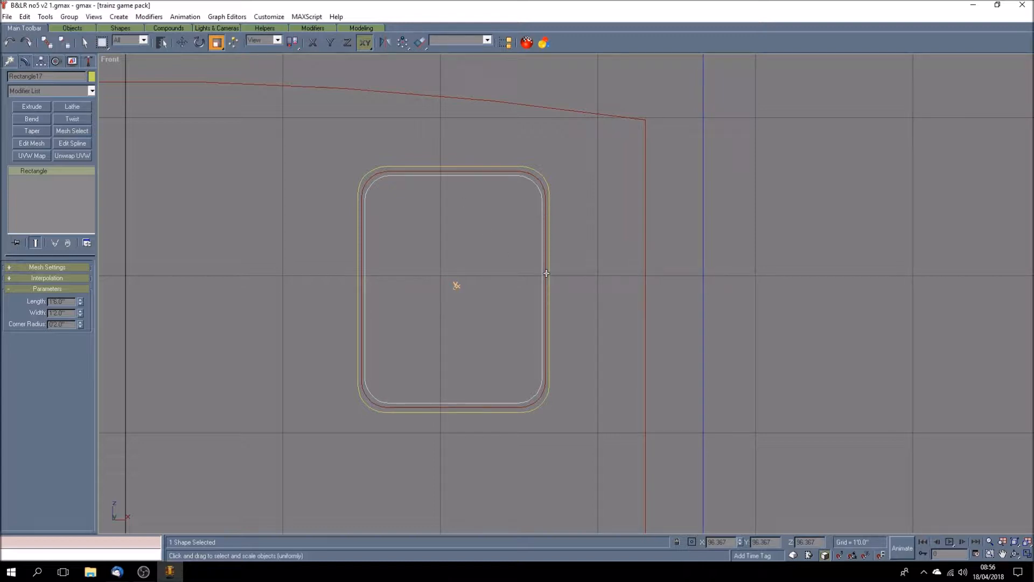
- Convert the inner window rectangle to an editable spline
{"action": "right_click", "coordinate": [55, 174]}
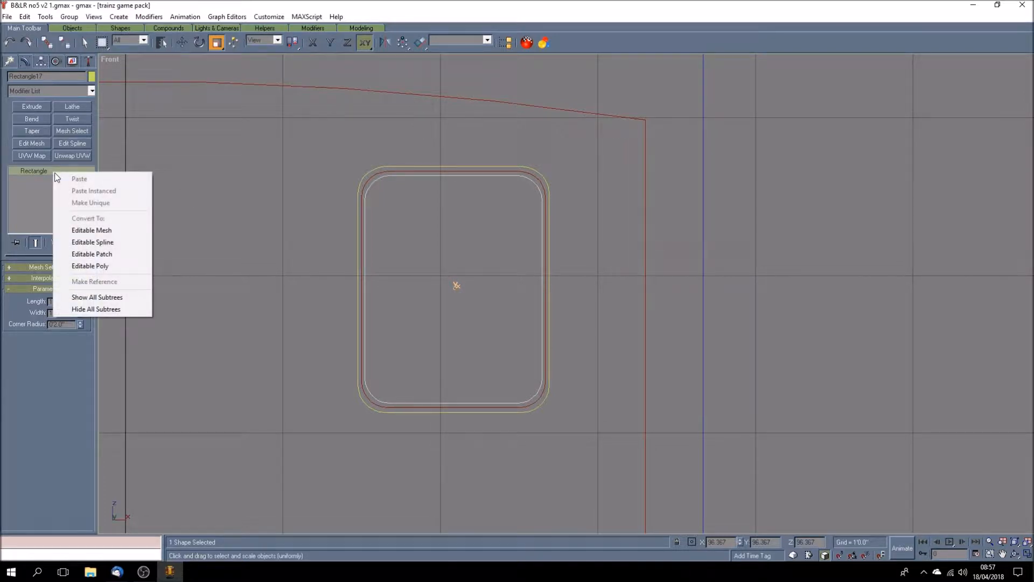
{"action": "left_click", "coordinate": [139, 243]}
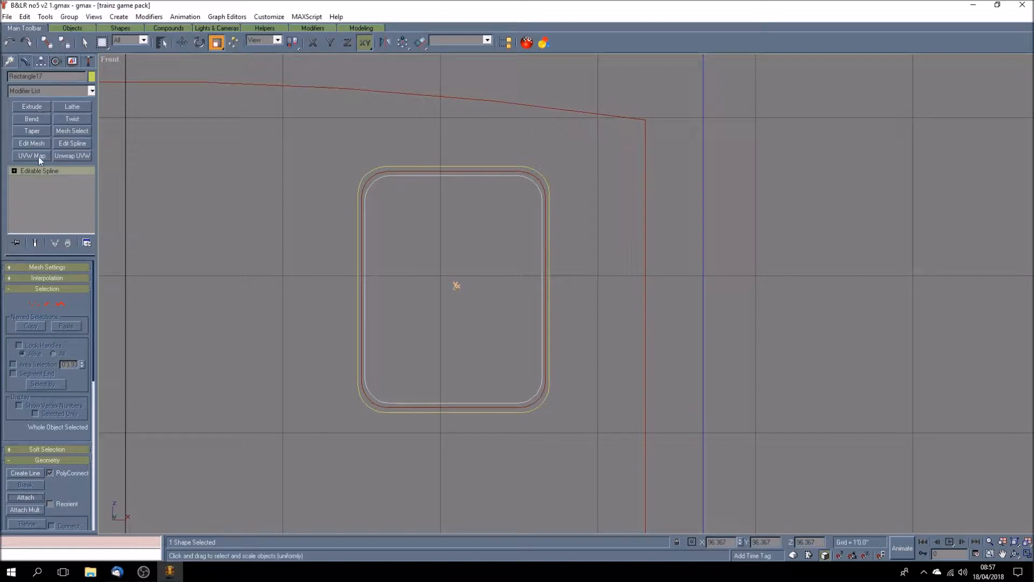
{"action": "left_click", "coordinate": [35, 180]}
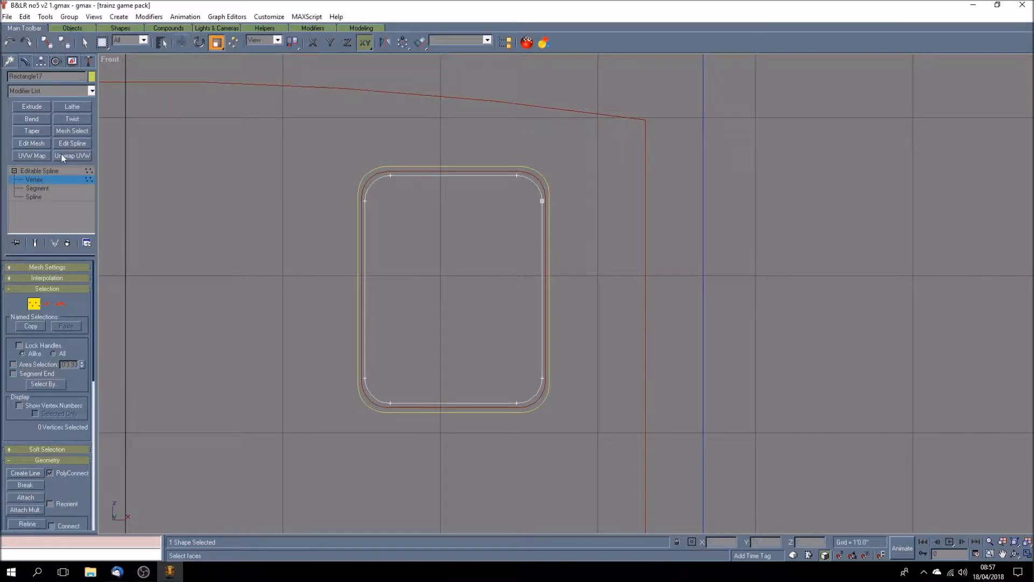
{"action": "left_click", "coordinate": [61, 181]}
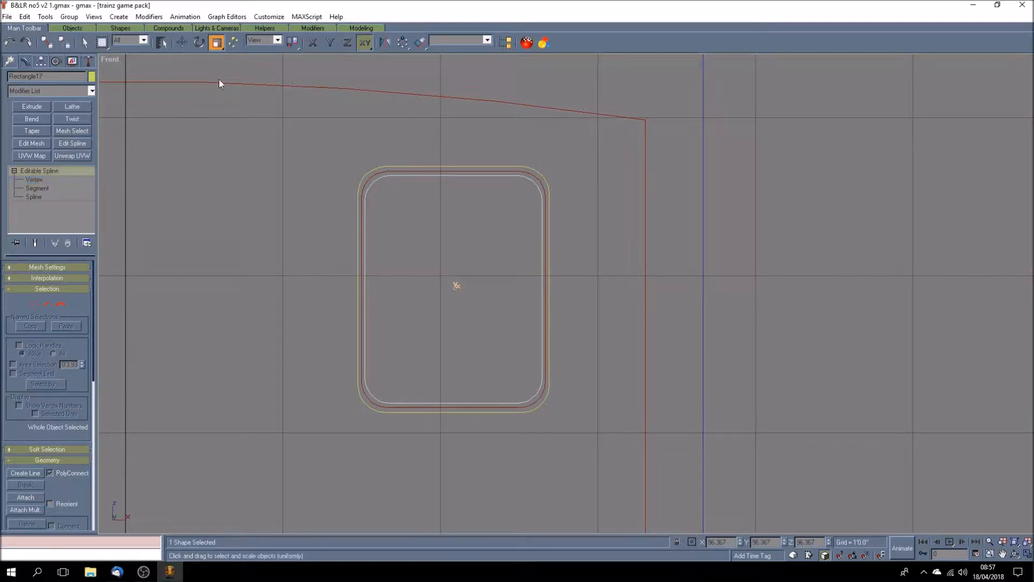
- Narrow the inner window spline along X with non-uniform scaling, to an X scale of about 94.5%
{"action": "left_click_drag", "start_coordinate": [219, 44], "coordinate": [225, 85]}
{"action": "left_click", "coordinate": [313, 43]}
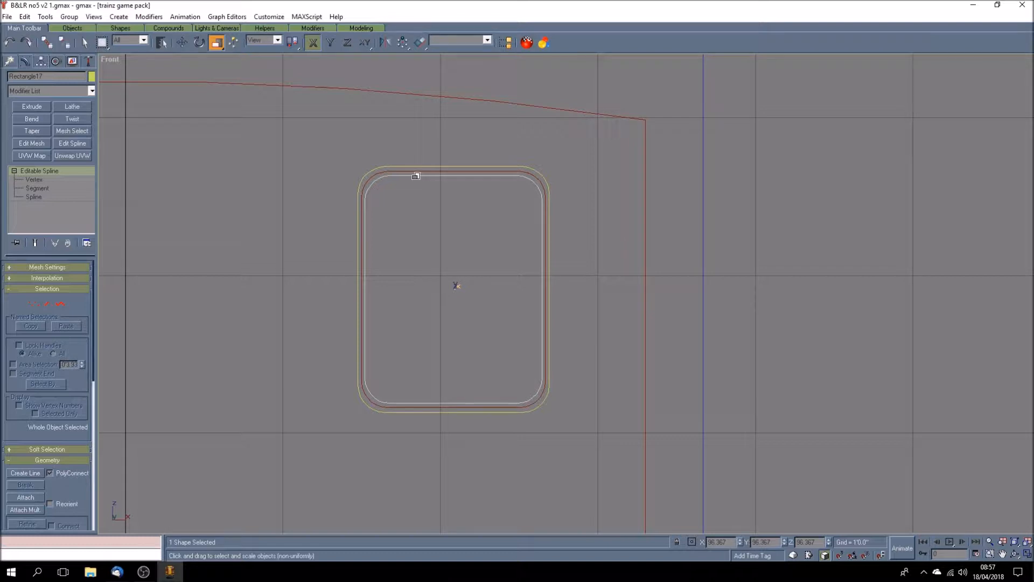
{"action": "left_click_drag", "start_coordinate": [416, 176], "coordinate": [416, 176]}
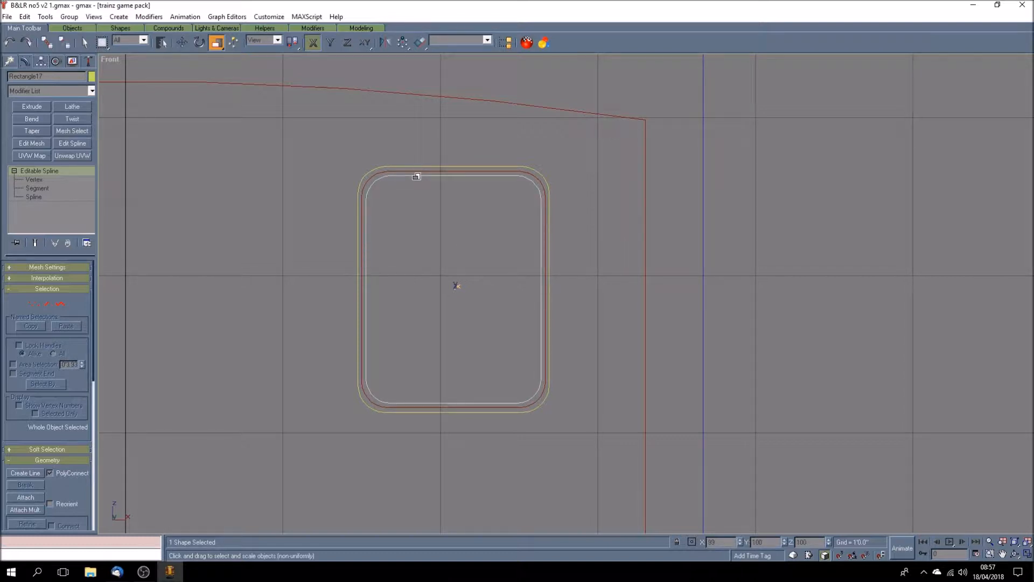
{"action": "left_click_drag", "start_coordinate": [416, 176], "coordinate": [417, 177]}
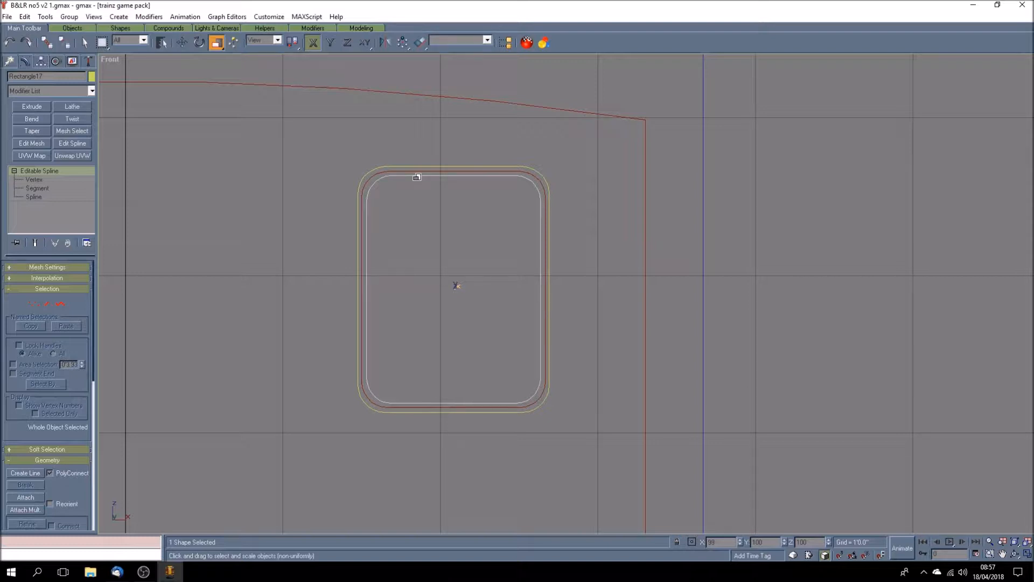
- Try to convert the outer window rectangle to an editable spline and widen it along X by about 1% per scaling
{"action": "left_click", "coordinate": [406, 166]}
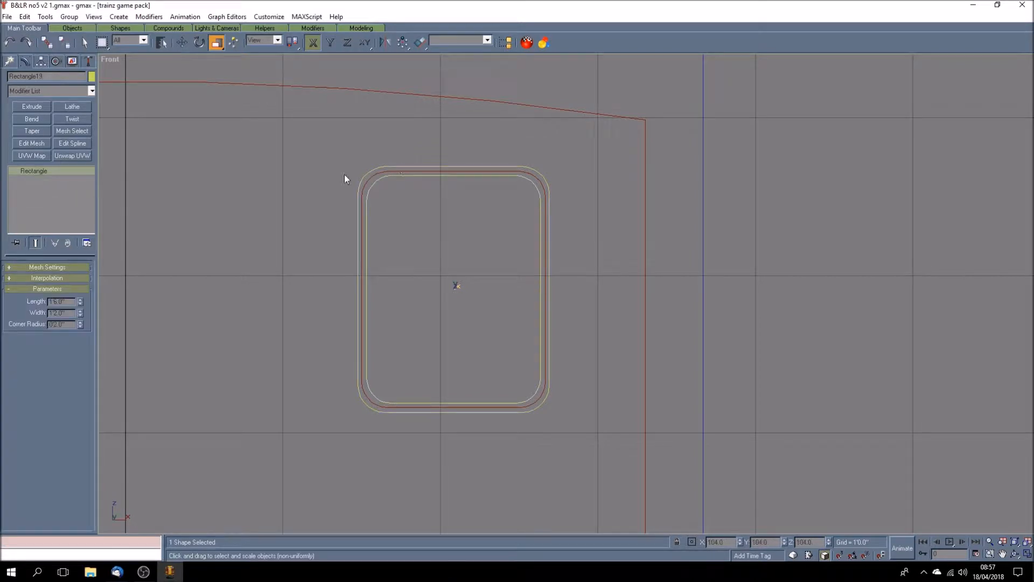
{"action": "right_click", "coordinate": [67, 171]}
{"action": "left_click", "coordinate": [110, 237]}
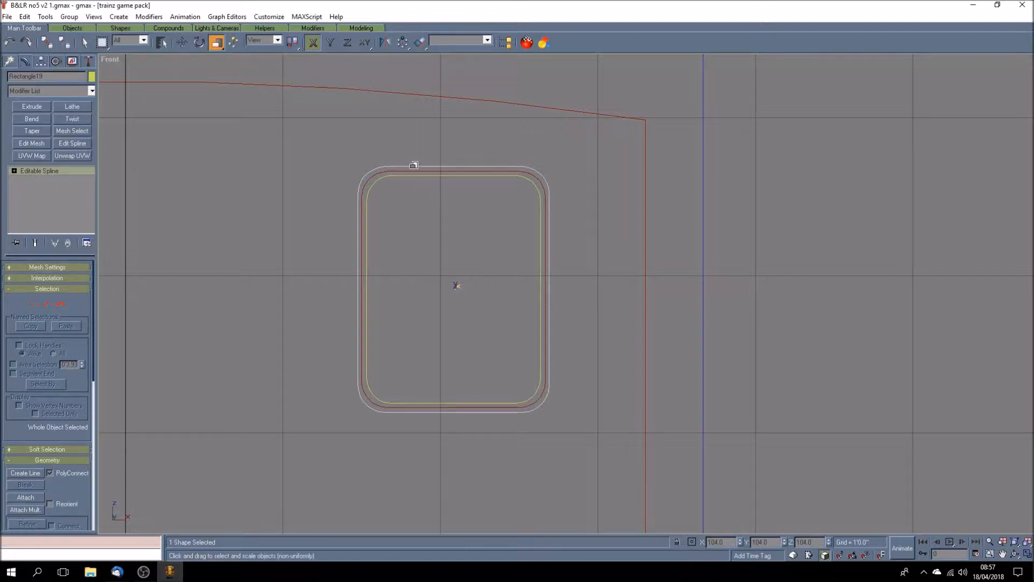
{"action": "left_click_drag", "start_coordinate": [414, 165], "coordinate": [414, 165]}
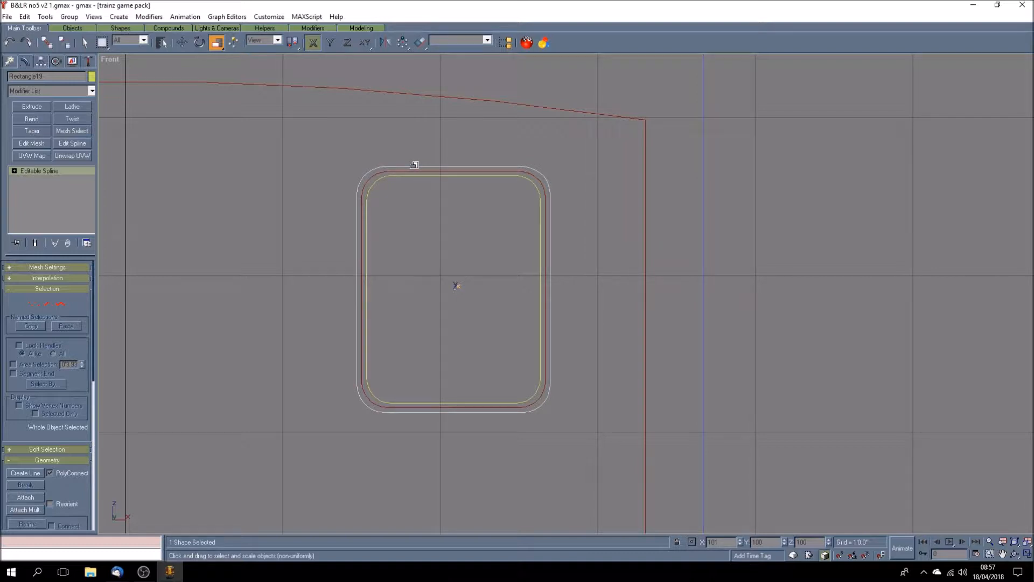
{"action": "left_click_drag", "start_coordinate": [414, 165], "coordinate": [415, 165]}
- Undo the outer rectangle's X scaling and its conversion to an editable spline
{"action": "left_click", "coordinate": [9, 42]}
{"action": "left_click", "coordinate": [10, 42]}
{"action": "left_click", "coordinate": [10, 42]}
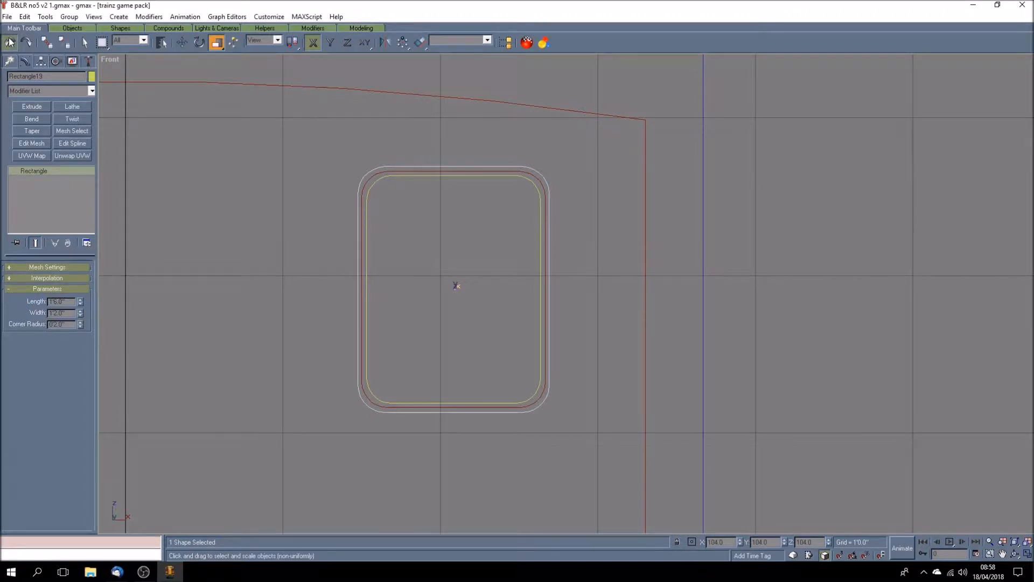
{"action": "left_click", "coordinate": [9, 42]}
{"action": "left_click", "coordinate": [10, 42]}
- Convert the outer window rectangle to an editable spline and attach it to the inner spline as one frame shape
{"action": "right_click", "coordinate": [34, 169]}
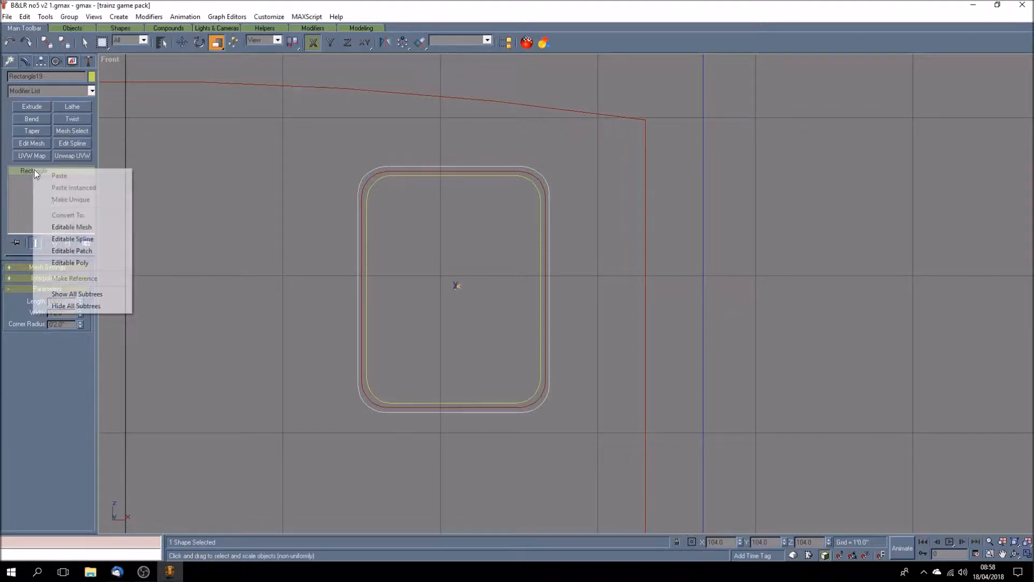
{"action": "left_click", "coordinate": [70, 238]}
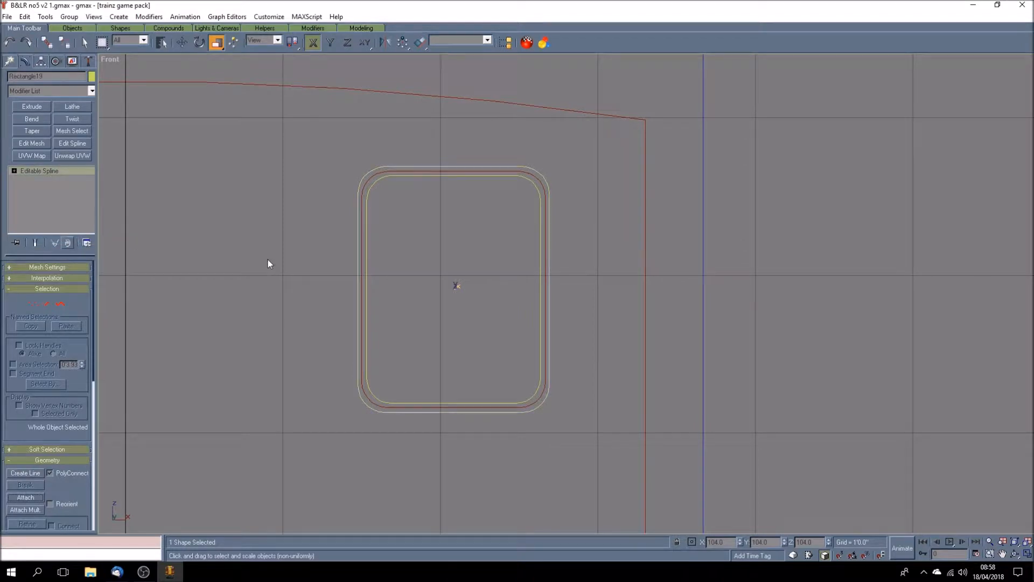
{"action": "left_click", "coordinate": [366, 237]}
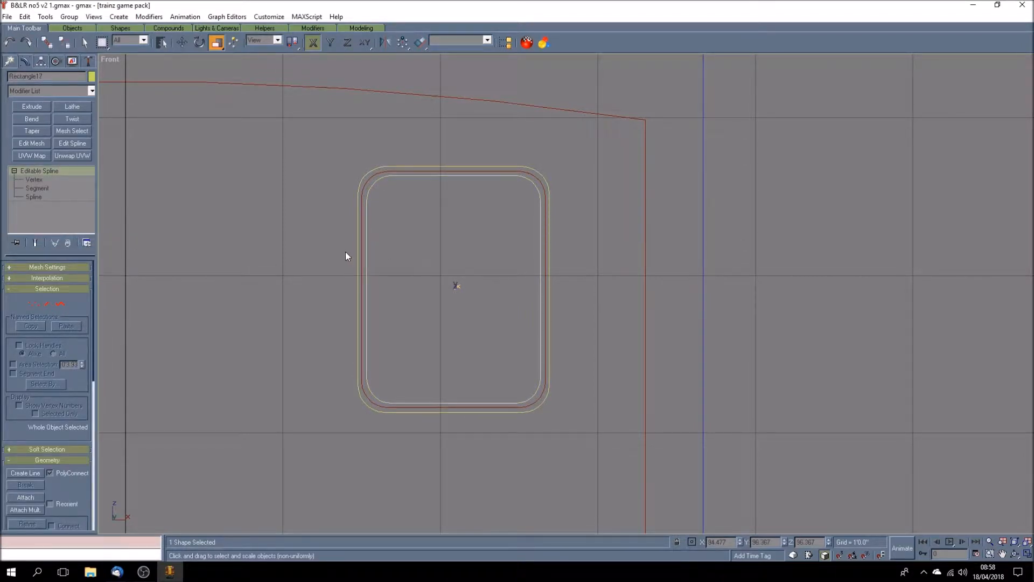
{"action": "left_click", "coordinate": [1027, 554]}
{"action": "left_click", "coordinate": [1003, 553]}
{"action": "mouse_move", "coordinate": [830, 451]}
{"action": "left_mouse_down"}
{"action": "mouse_move", "coordinate": [793, 449]}
{"action": "mouse_move", "coordinate": [784, 414]}
{"action": "left_mouse_up"}
{"action": "scroll", "coordinate": [793, 449], "scroll_direction": "up", "scroll_amount": 5}
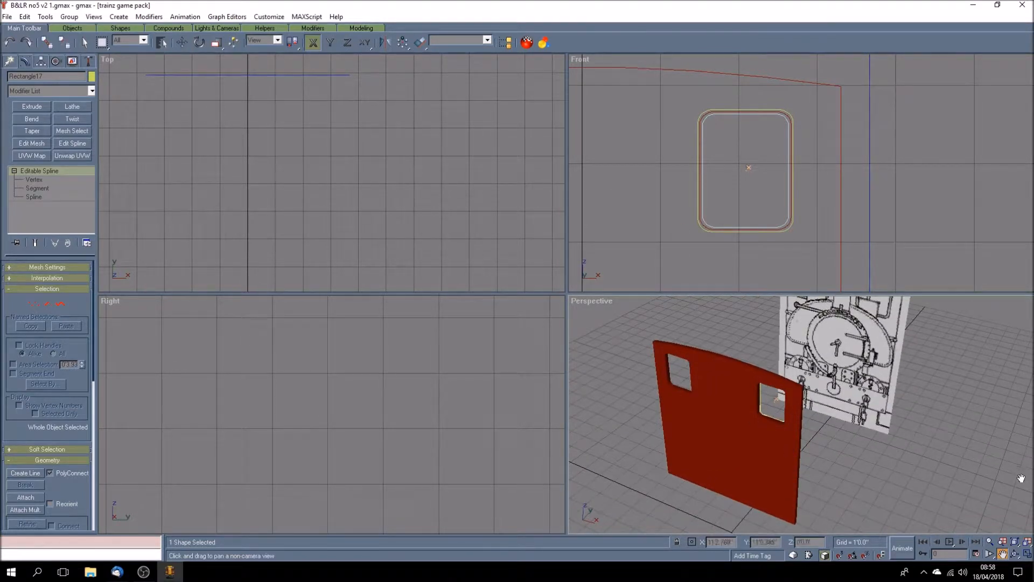
{"action": "left_click", "coordinate": [683, 250]}
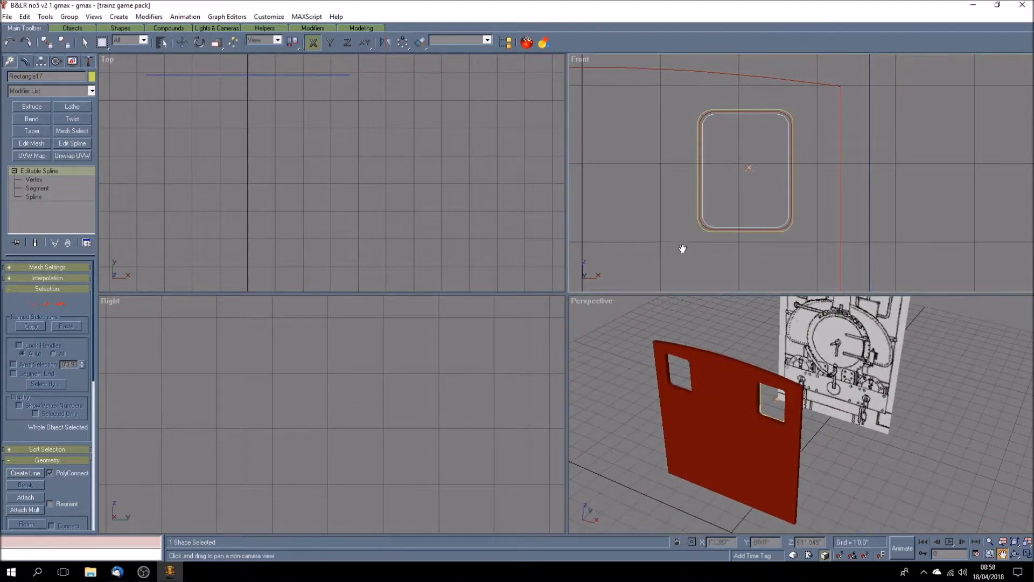
{"action": "left_click", "coordinate": [1027, 554]}
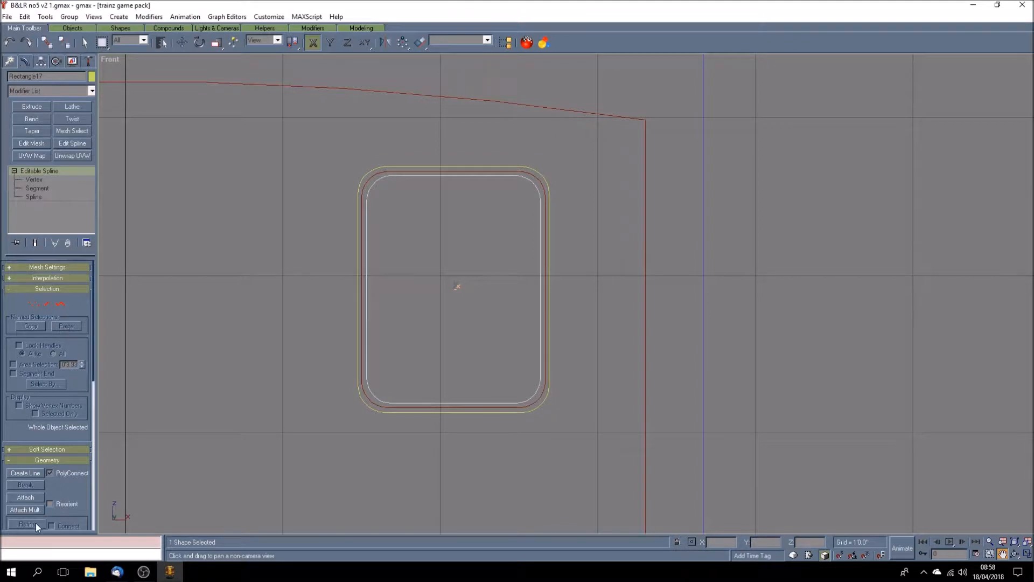
{"action": "left_click", "coordinate": [29, 498]}
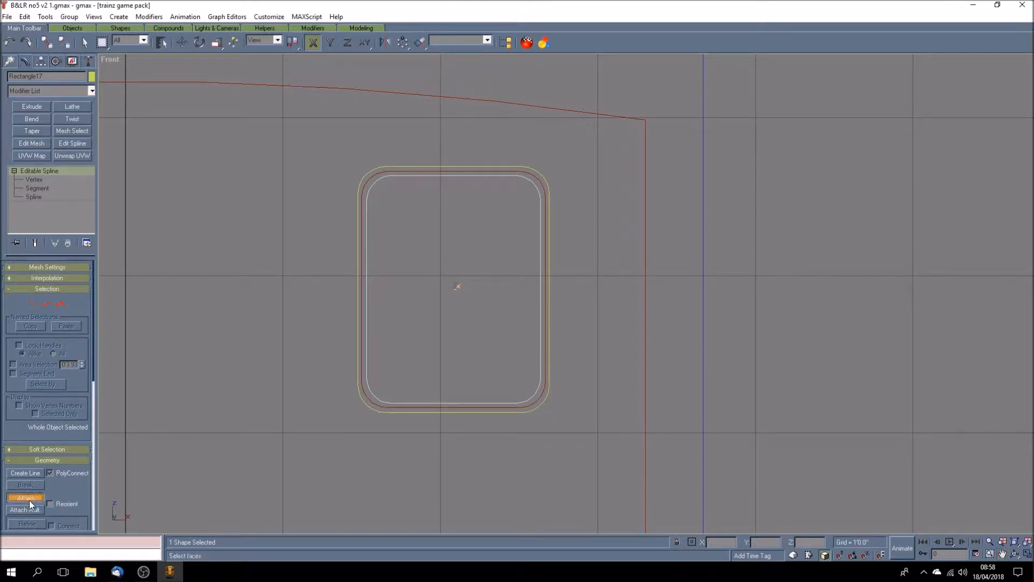
{"action": "left_click", "coordinate": [358, 289]}
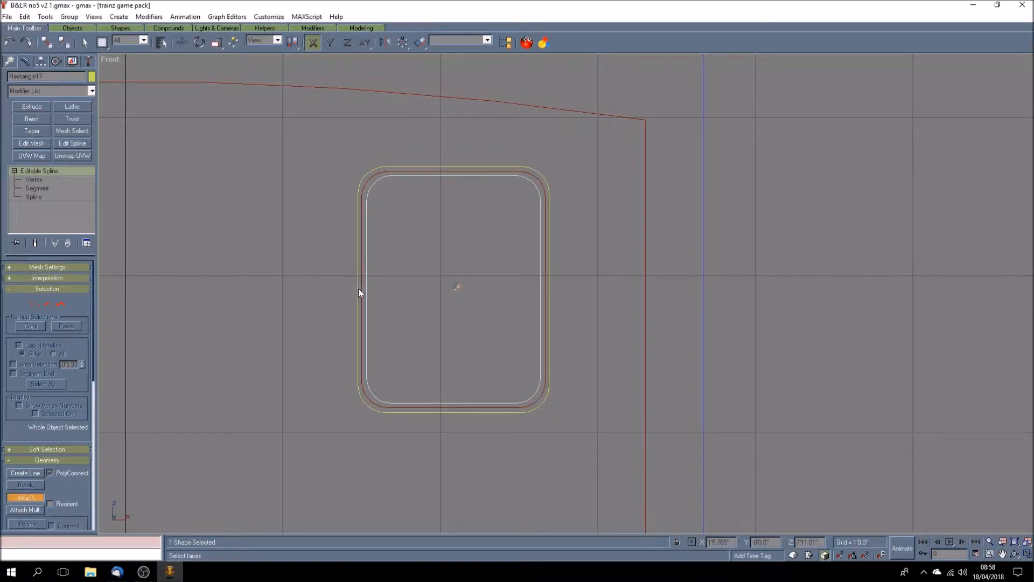
{"action": "left_click", "coordinate": [30, 498]}
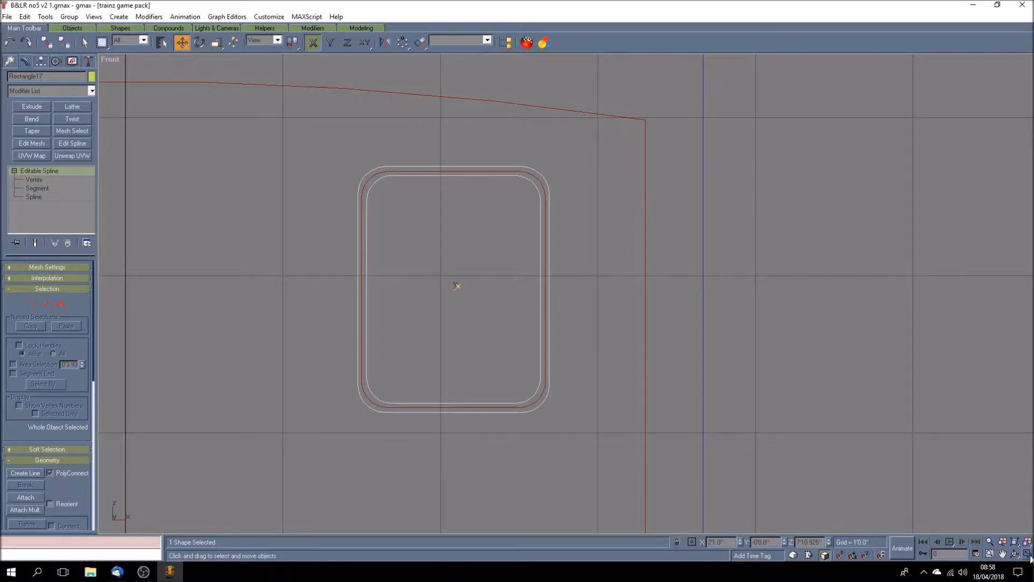
- Extrude the combined window frame shape by 3 inches
{"action": "key", "text": "w"}
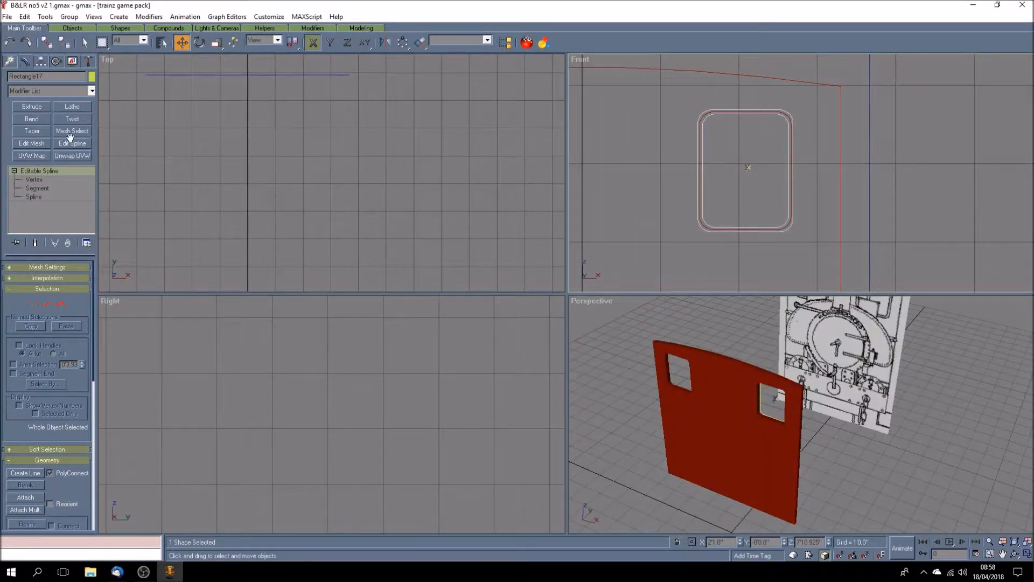
{"action": "left_click", "coordinate": [37, 108]}
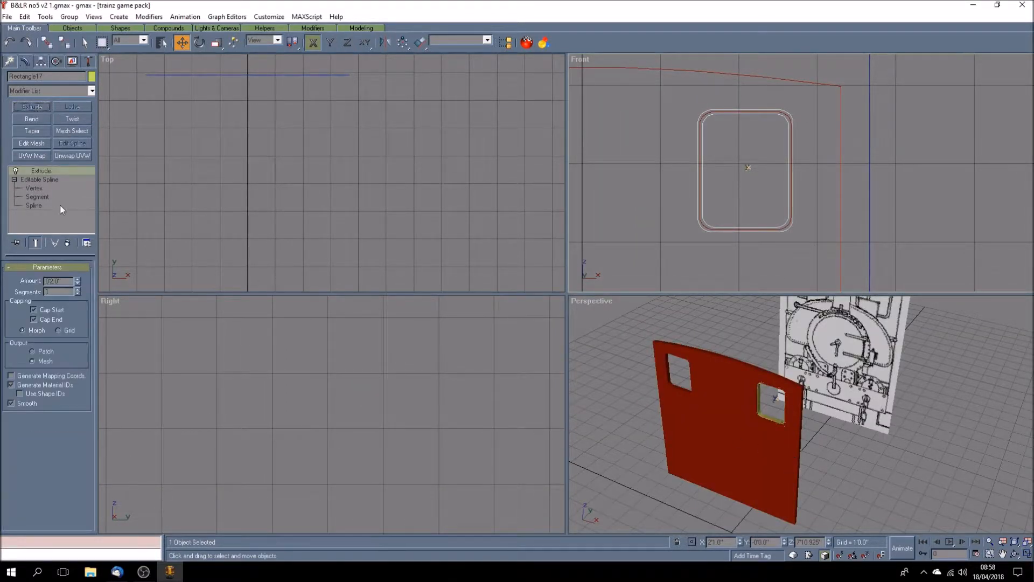
{"action": "double_click", "coordinate": [50, 282]}
{"action": "type", "text": "3"}
{"action": "key", "text": "Return"}
- Center the red cab front's pivot on the object and align the pivot to the world
{"action": "left_click", "coordinate": [1003, 553]}
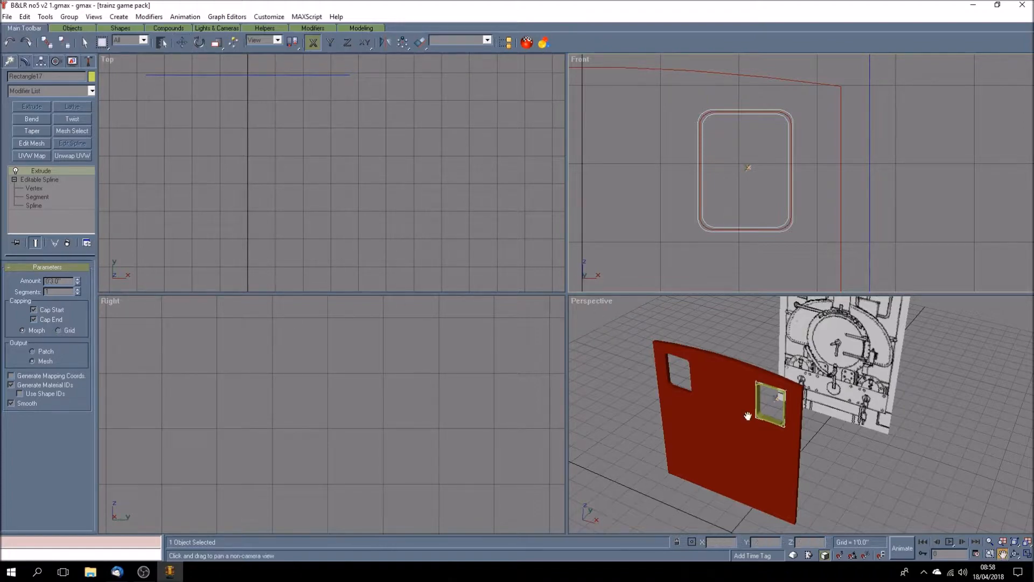
{"action": "left_click_drag", "start_coordinate": [355, 181], "coordinate": [450, 179]}
{"action": "scroll", "coordinate": [451, 179], "scroll_direction": "down", "scroll_amount": 5}
{"action": "scroll", "coordinate": [439, 224], "scroll_direction": "up", "scroll_amount": 8}
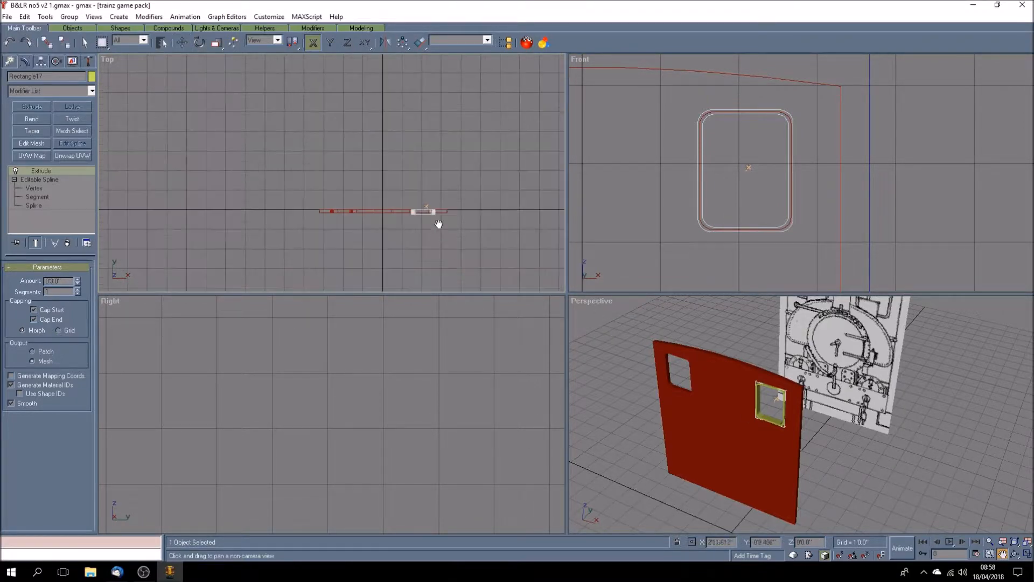
{"action": "scroll", "coordinate": [430, 214], "scroll_direction": "up", "scroll_amount": 3}
{"action": "scroll", "coordinate": [429, 214], "scroll_direction": "down", "scroll_amount": 4}
{"action": "left_click", "coordinate": [182, 43]}
{"action": "left_click", "coordinate": [321, 211]}
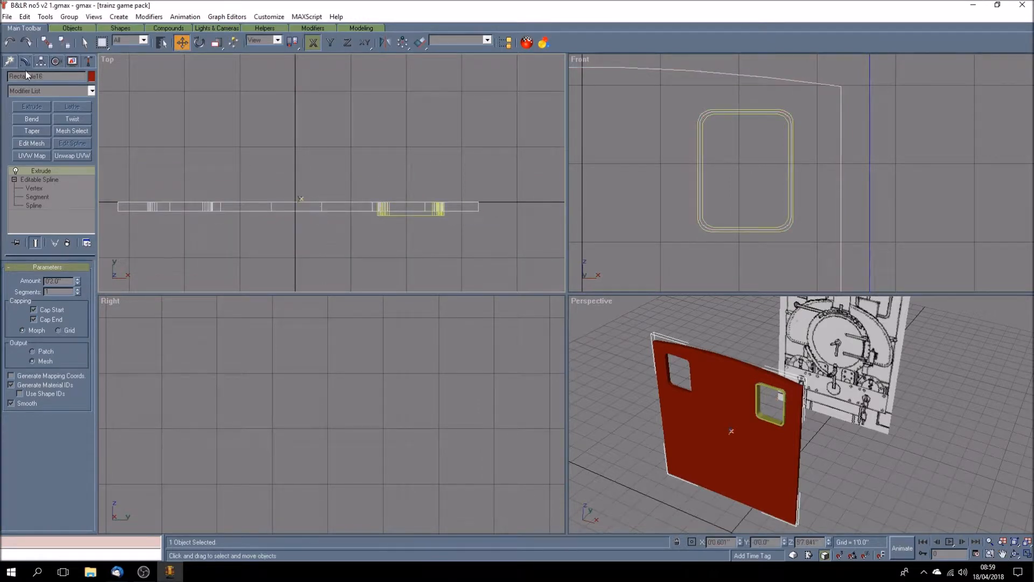
{"action": "left_click", "coordinate": [40, 61]}
{"action": "left_click", "coordinate": [48, 130]}
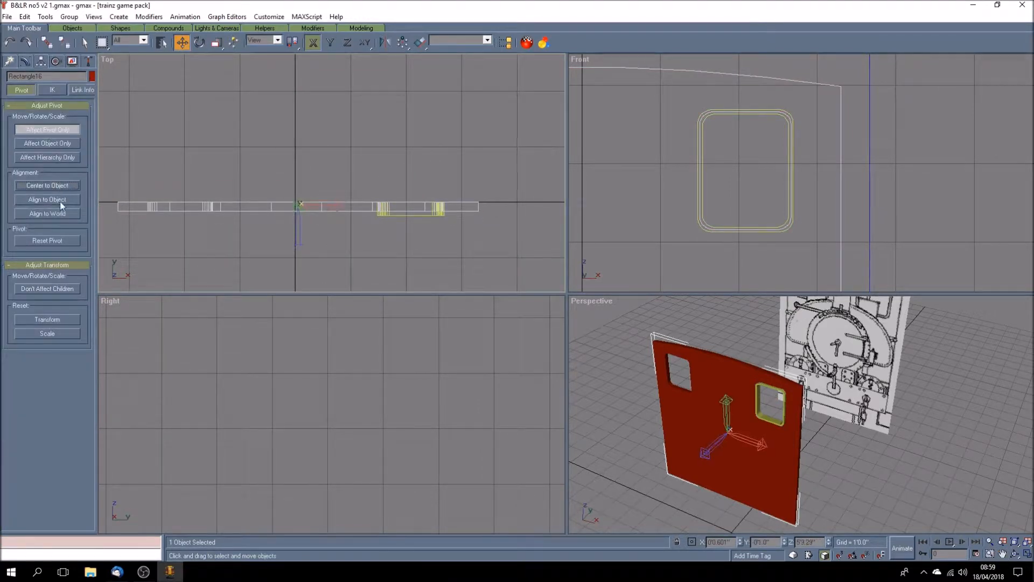
{"action": "left_click", "coordinate": [60, 213]}
{"action": "left_click", "coordinate": [59, 132]}
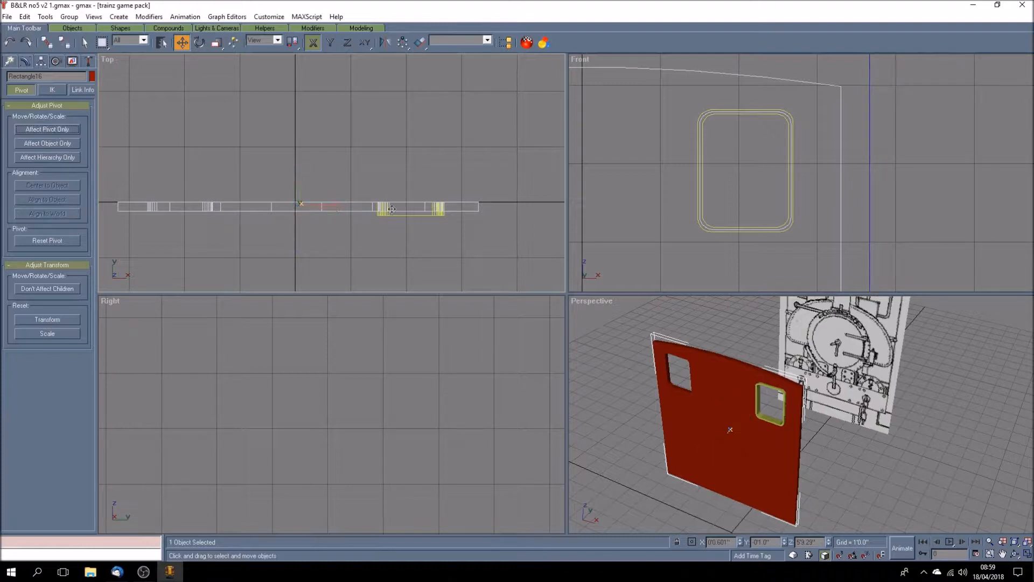
- Center the extruded window frame's pivot on the object and align the pivot to the world
{"action": "left_click", "coordinate": [421, 213]}
{"action": "left_click", "coordinate": [44, 128]}
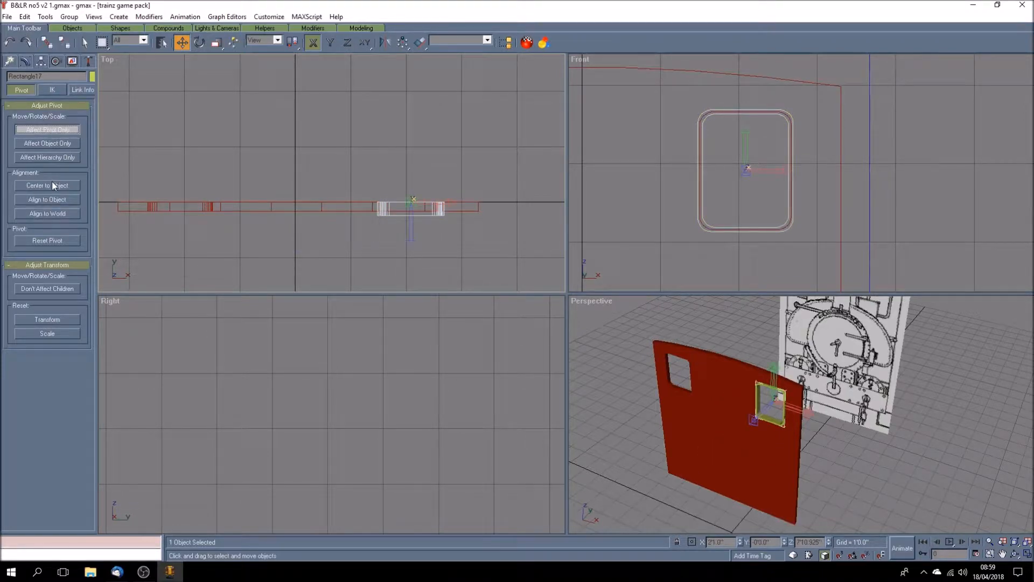
{"action": "left_click", "coordinate": [60, 214]}
{"action": "left_click", "coordinate": [61, 130]}
- Align the window frame to the cab front in Y position only, center to center
{"action": "left_click", "coordinate": [420, 43]}
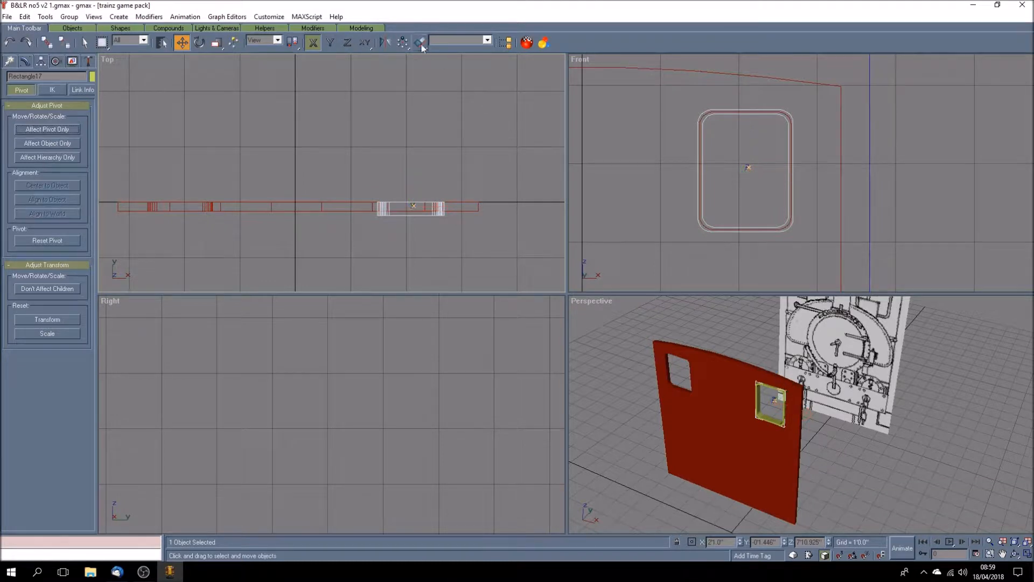
{"action": "left_click", "coordinate": [353, 209]}
{"action": "left_click", "coordinate": [463, 225]}
{"action": "left_click", "coordinate": [462, 225]}
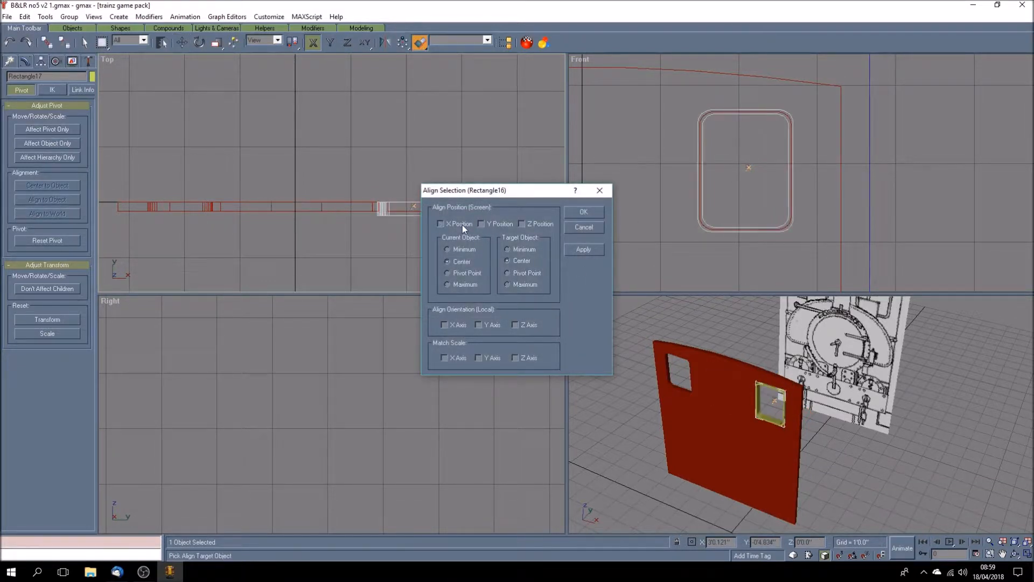
{"action": "left_click", "coordinate": [501, 225]}
{"action": "left_click", "coordinate": [584, 211]}
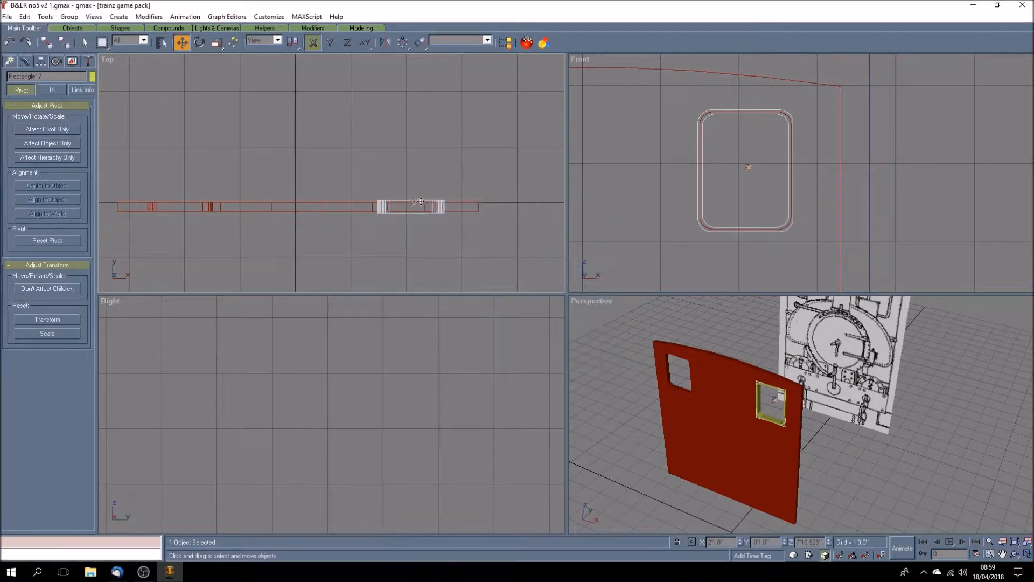
{"action": "left_click", "coordinate": [423, 225]}
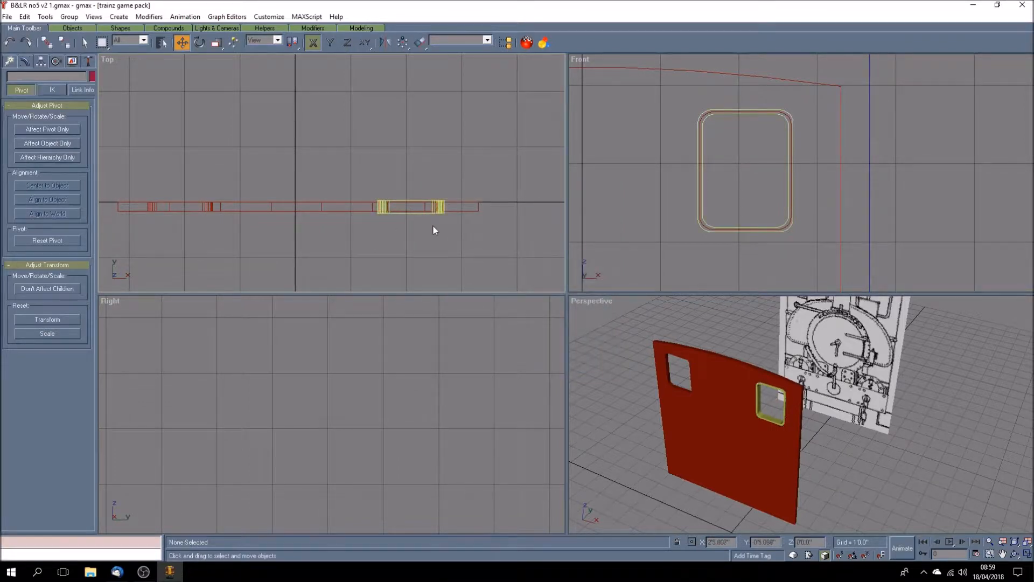
- Check the window frame's polygon count with the Polygon Counter, moving its window clear of the upper views
{"action": "left_click", "coordinate": [401, 213]}
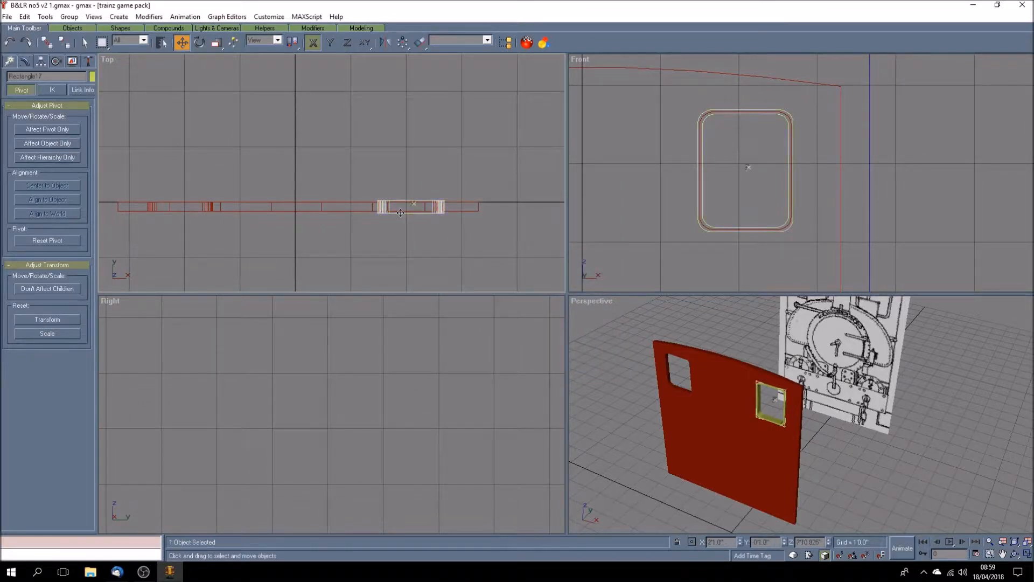
{"action": "left_click", "coordinate": [90, 61]}
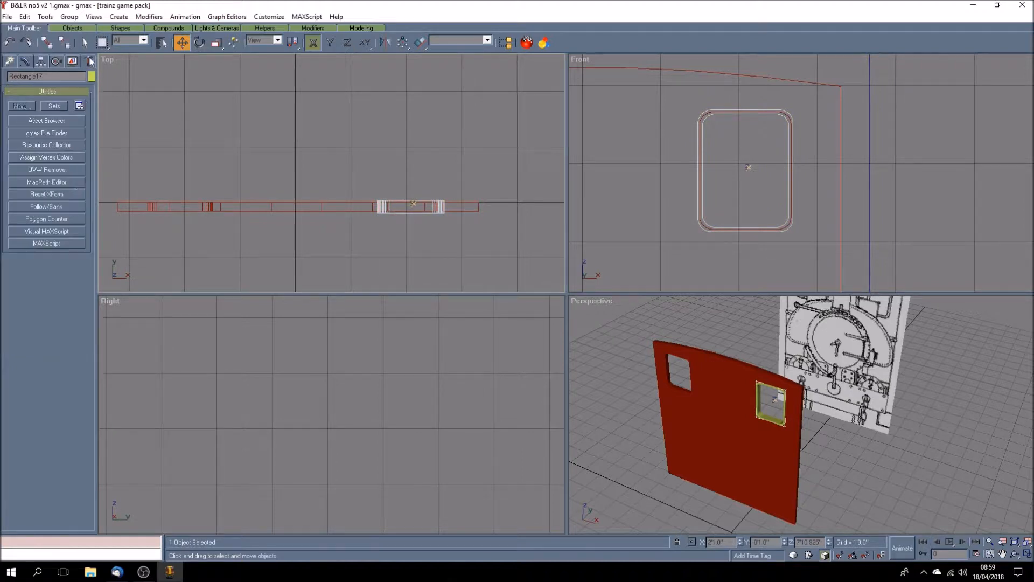
{"action": "left_click", "coordinate": [59, 221]}
{"action": "left_click_drag", "start_coordinate": [553, 243], "coordinate": [191, 330]}
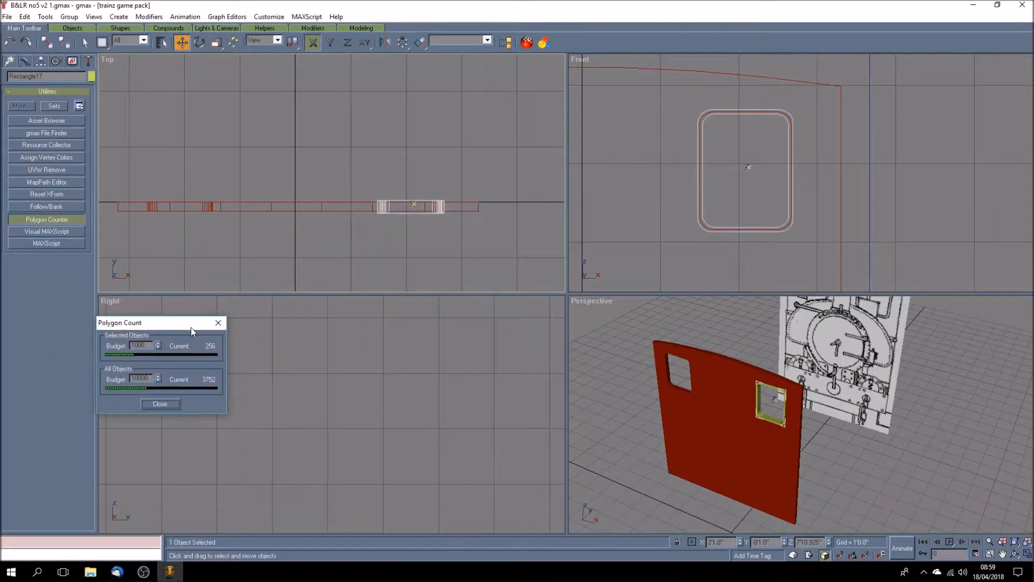
- Collapse the window frame's modifier stack and convert the frame to an Editable Poly
{"action": "left_click", "coordinate": [27, 62]}
{"action": "right_click", "coordinate": [38, 170]}
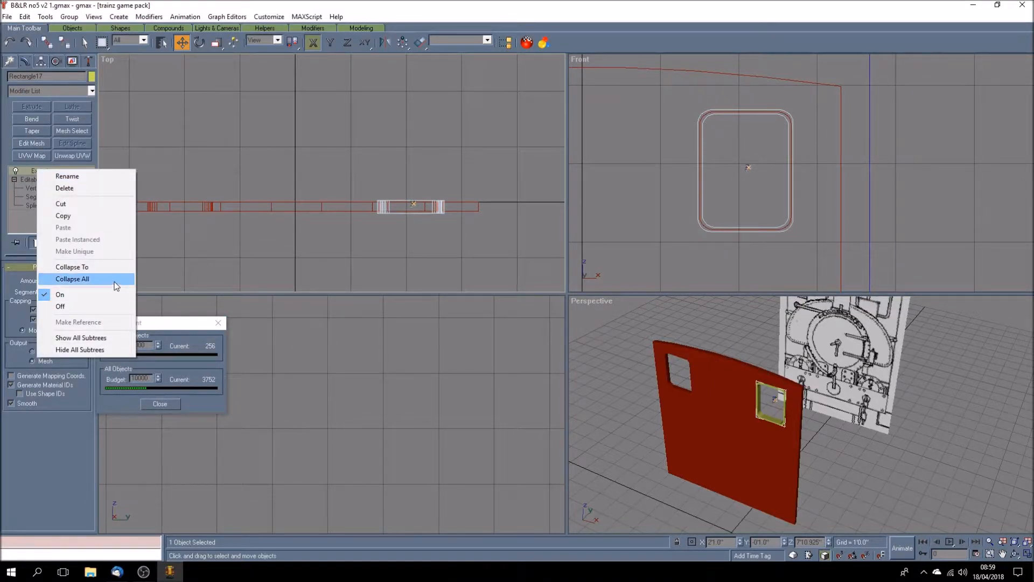
{"action": "left_click", "coordinate": [72, 279]}
{"action": "right_click", "coordinate": [47, 170]}
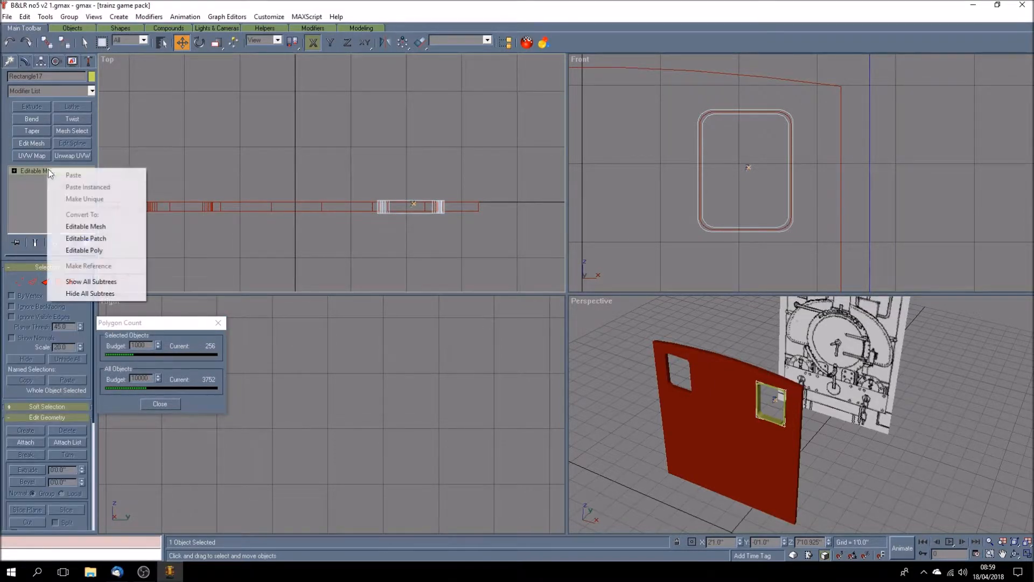
{"action": "left_click", "coordinate": [82, 249]}
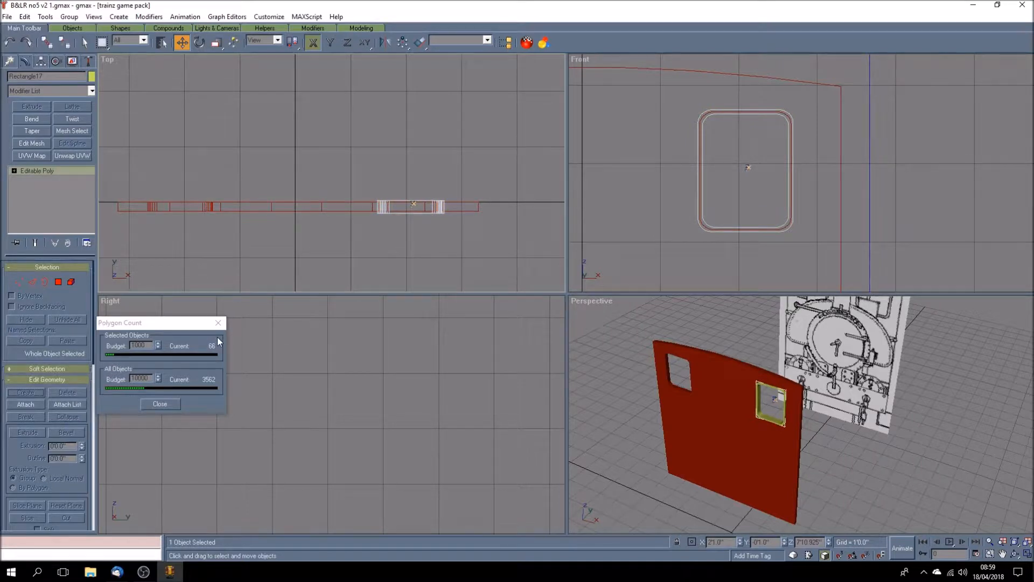
- Collapse the red cab front's modifier stack and convert the cab front to an Editable Poly
{"action": "left_click", "coordinate": [409, 255]}
{"action": "scroll", "coordinate": [425, 251], "scroll_direction": "down", "scroll_amount": 2}
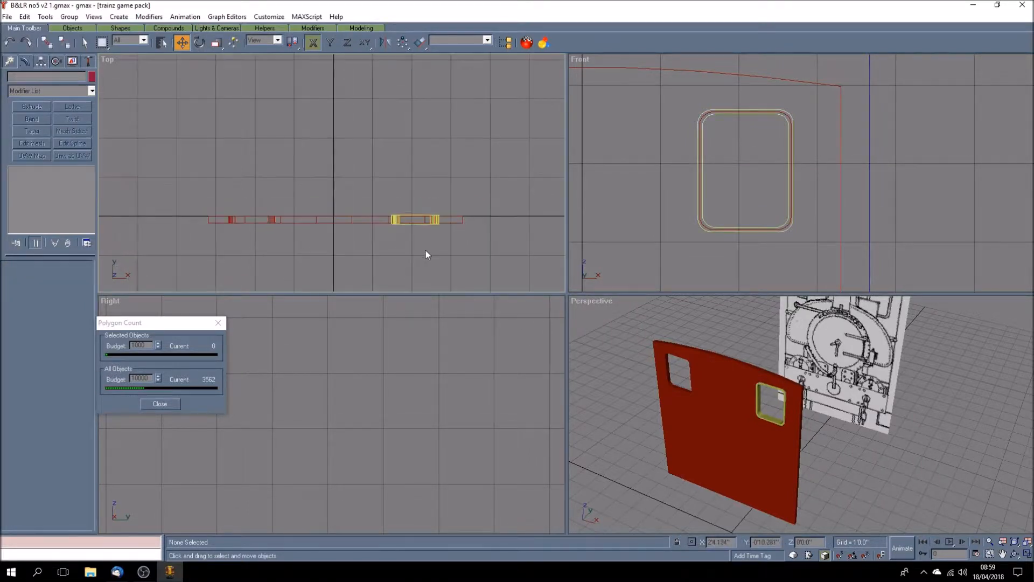
{"action": "left_click", "coordinate": [350, 225]}
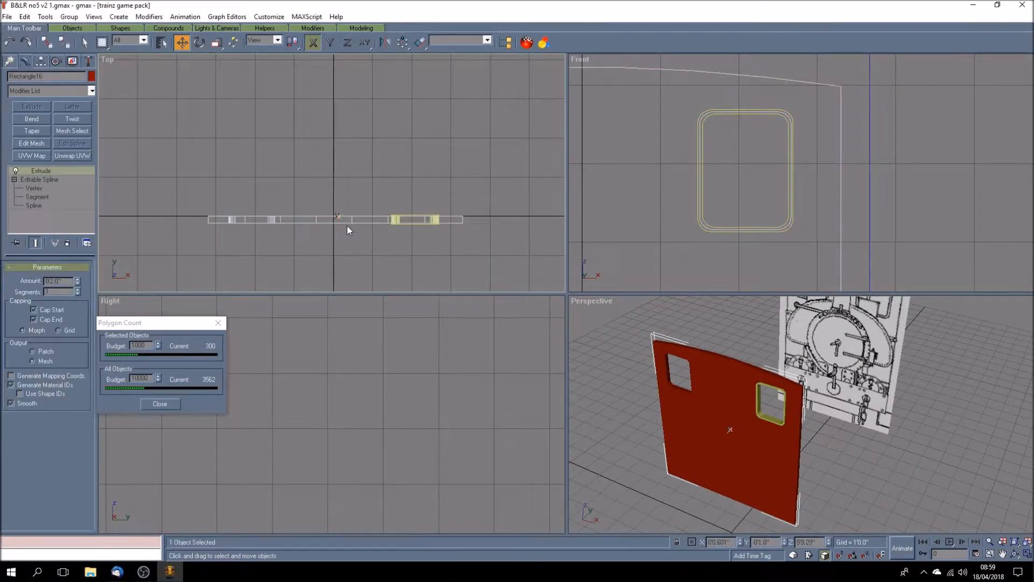
{"action": "right_click", "coordinate": [68, 179]}
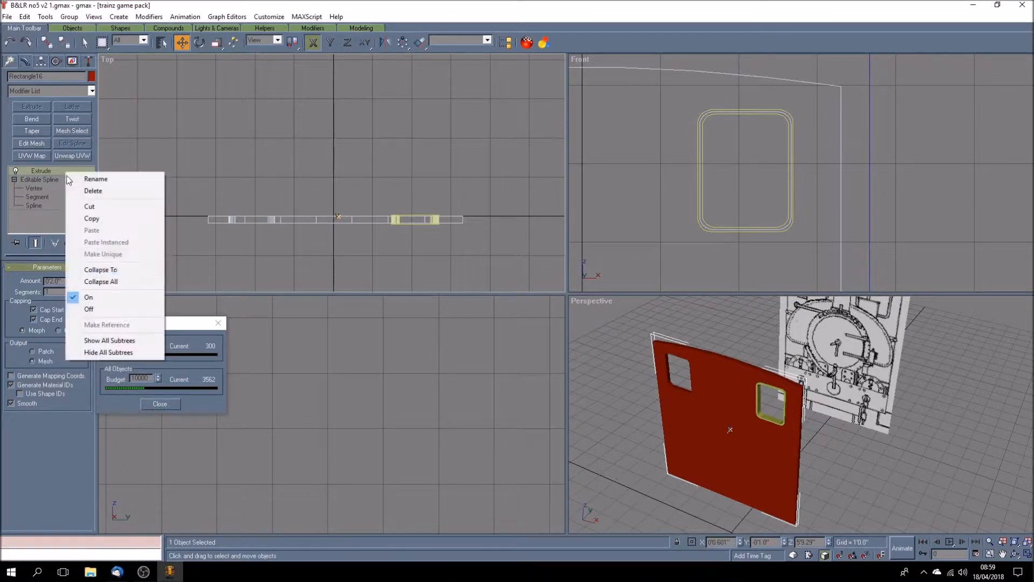
{"action": "left_click", "coordinate": [119, 280]}
{"action": "right_click", "coordinate": [66, 173]}
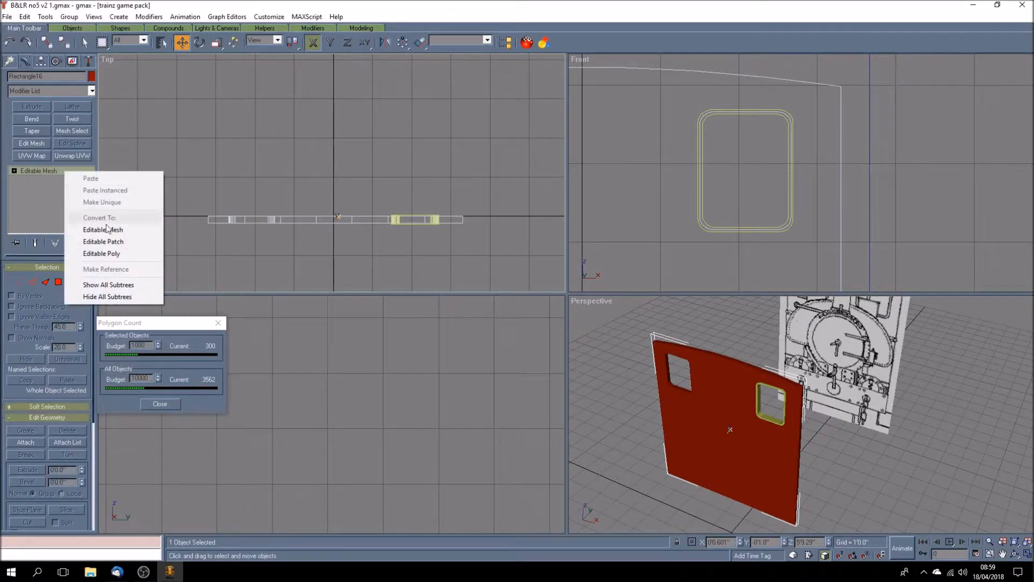
{"action": "left_click", "coordinate": [110, 253]}
- Delete the cab front's thickness polygons around its outer edge and window openings, keeping only the front and back faces
{"action": "left_click", "coordinate": [14, 171]}
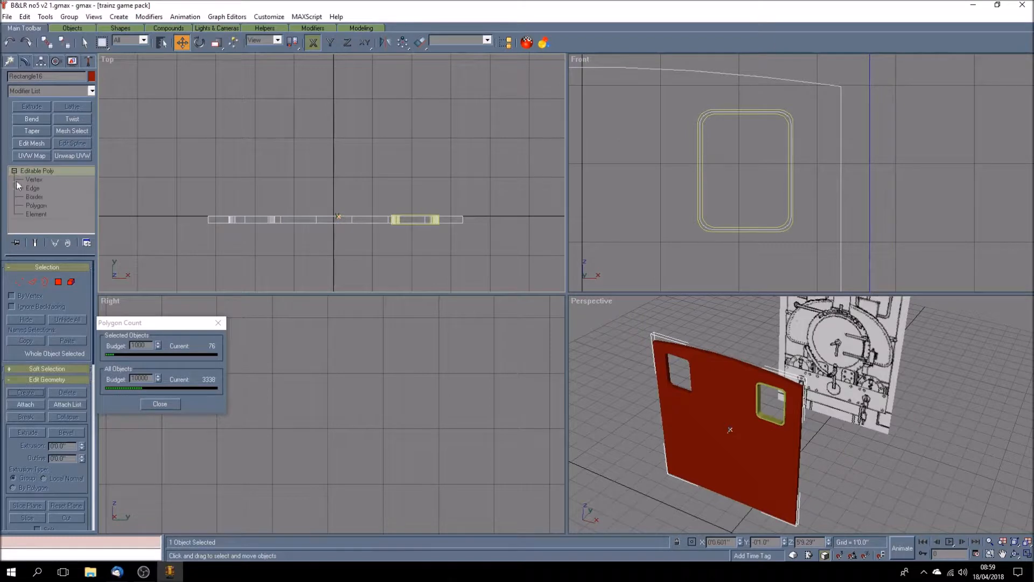
{"action": "left_click", "coordinate": [35, 206]}
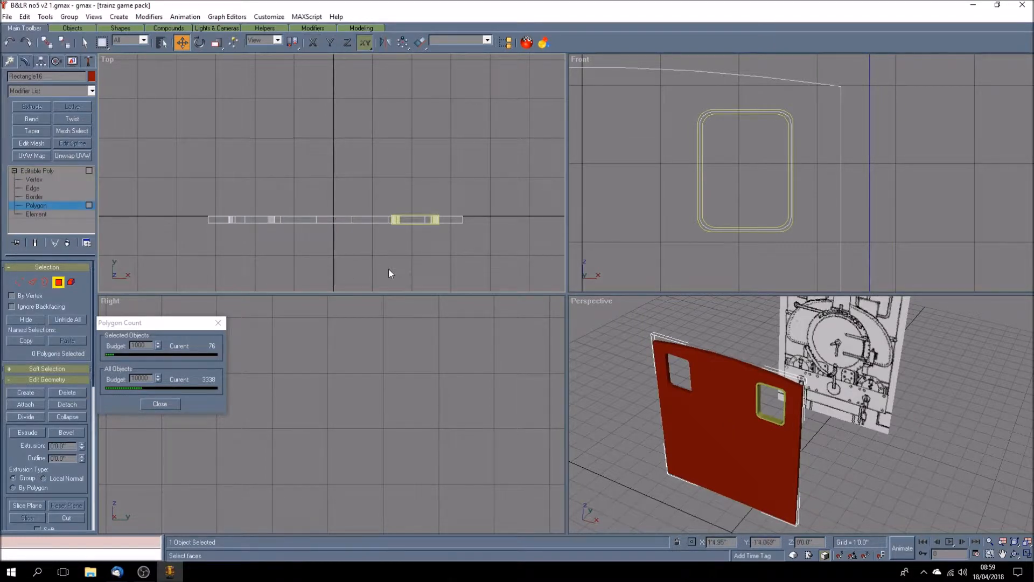
{"action": "left_click", "coordinate": [1027, 554]}
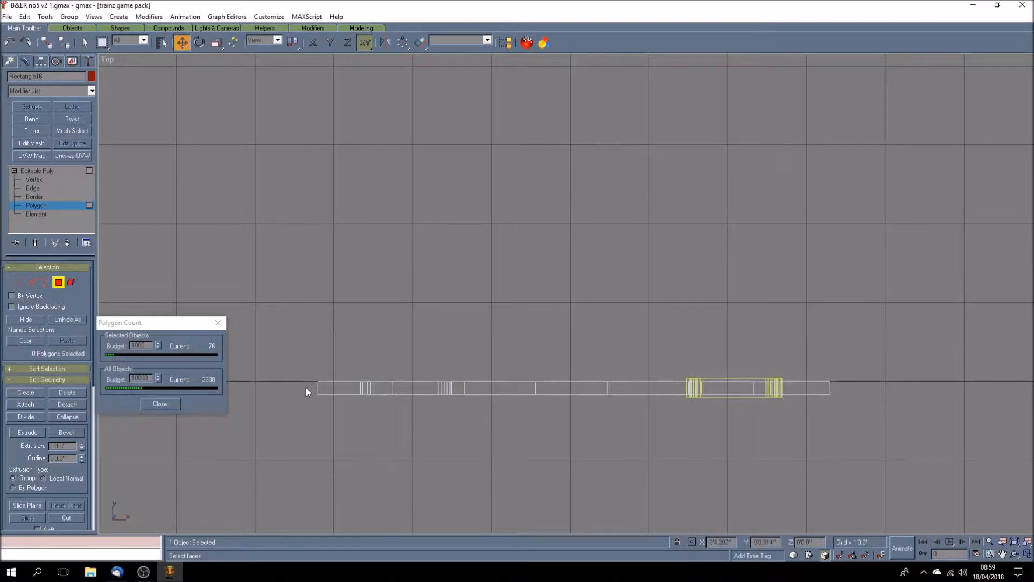
{"action": "left_click_drag", "start_coordinate": [307, 386], "coordinate": [841, 390]}
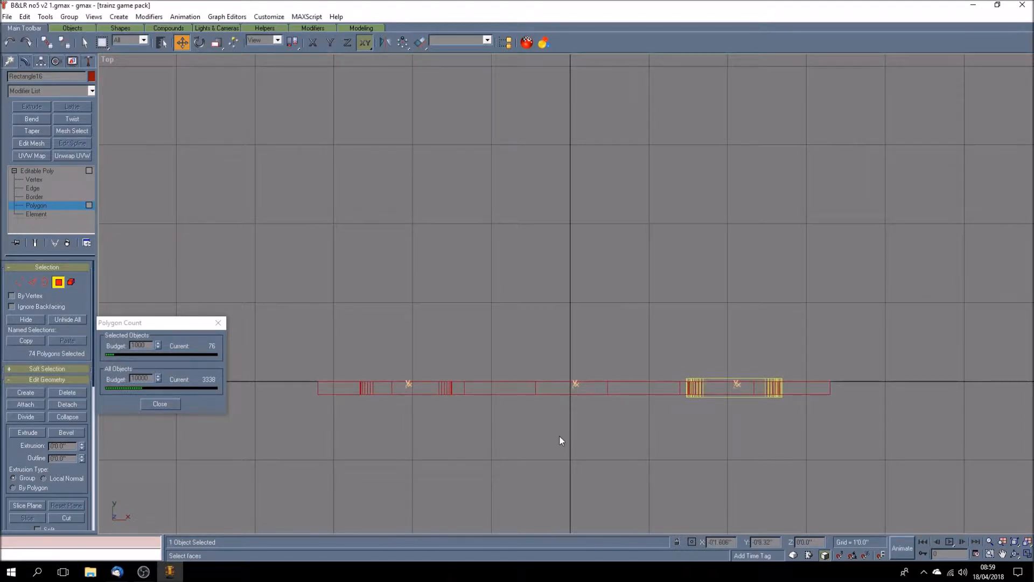
{"action": "key", "text": "Delete"}
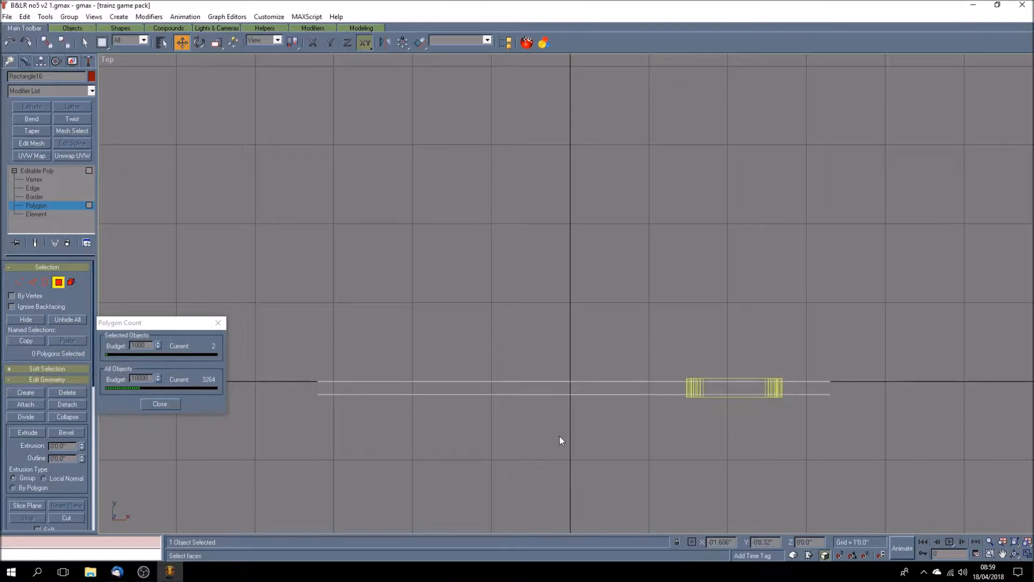
{"action": "left_click", "coordinate": [1029, 555]}
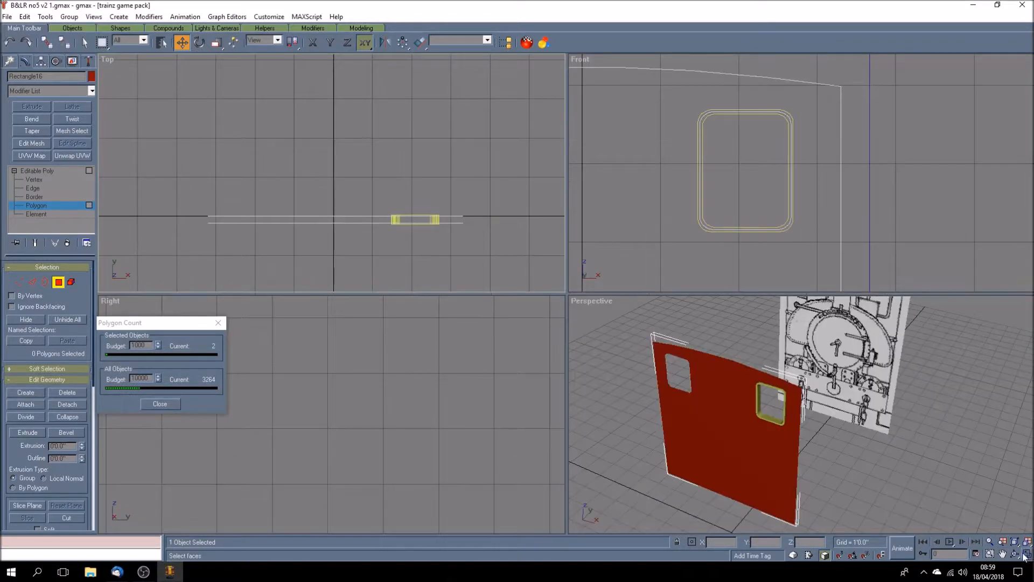
- Inspect the cab front at an angle, close the polygon counter and leave polygon editing
{"action": "left_click", "coordinate": [1014, 555]}
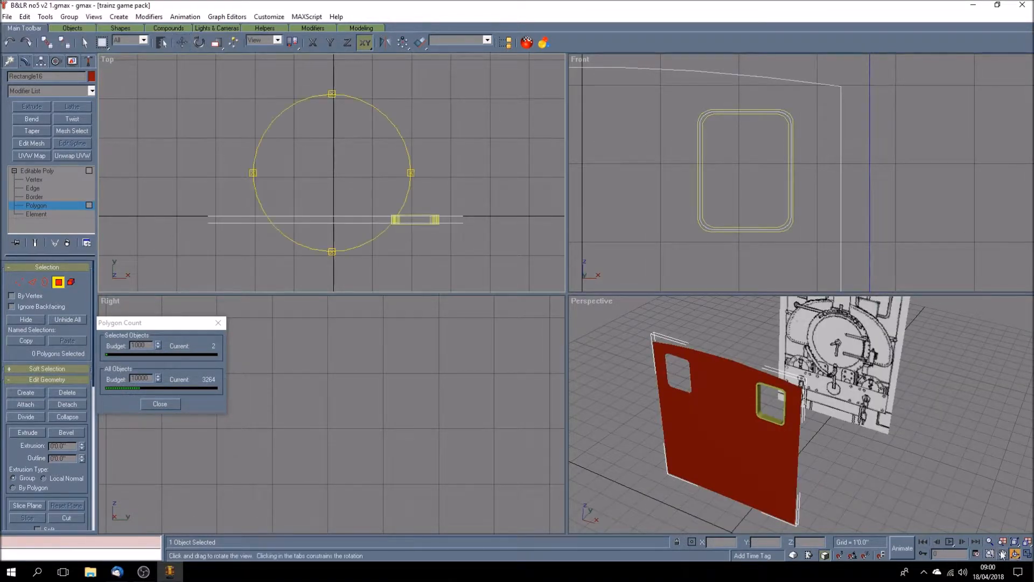
{"action": "left_click_drag", "start_coordinate": [737, 420], "coordinate": [680, 415]}
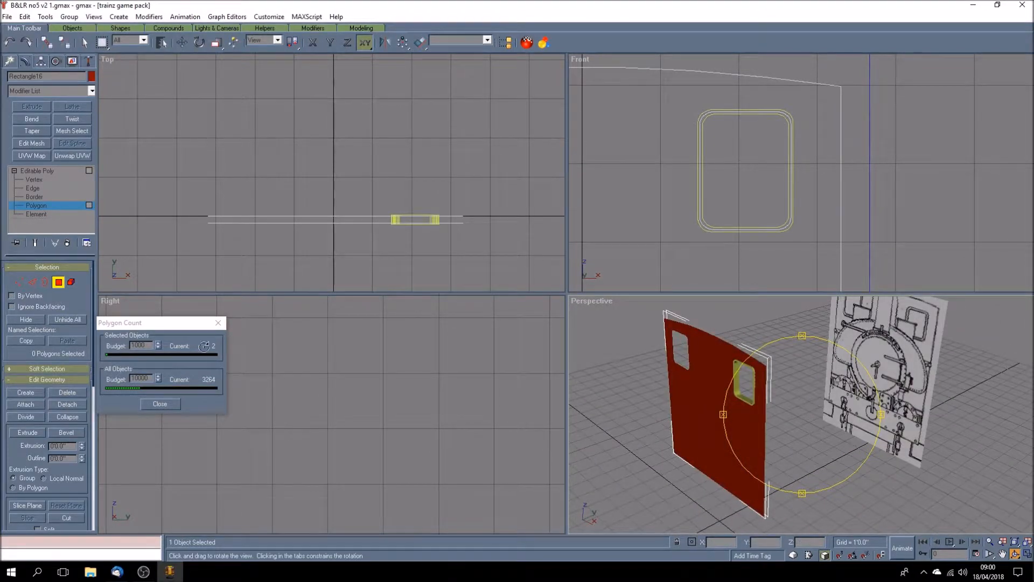
{"action": "left_click_drag", "start_coordinate": [781, 437], "coordinate": [764, 435]}
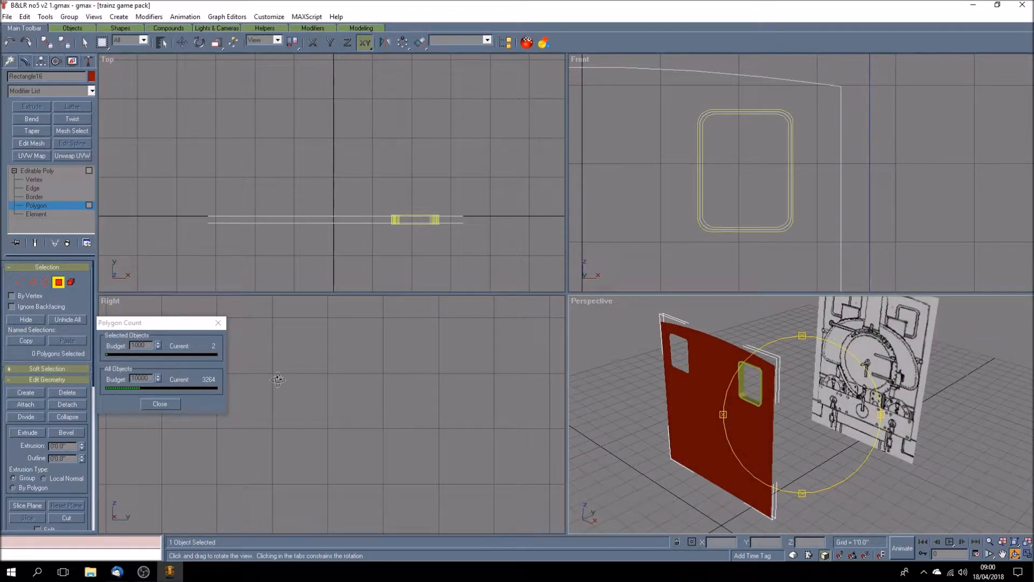
{"action": "left_click", "coordinate": [219, 322]}
{"action": "left_click", "coordinate": [47, 171]}
{"action": "key", "text": "w"}
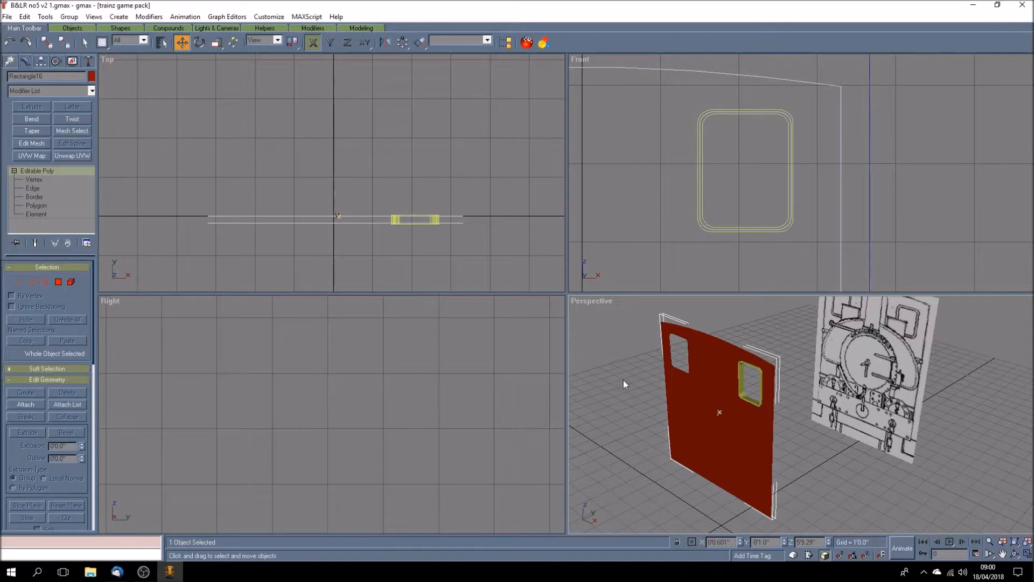
- Clone the window frame as a copy and place it in the other opening at X -2'1.0"
{"action": "left_click", "coordinate": [743, 381]}
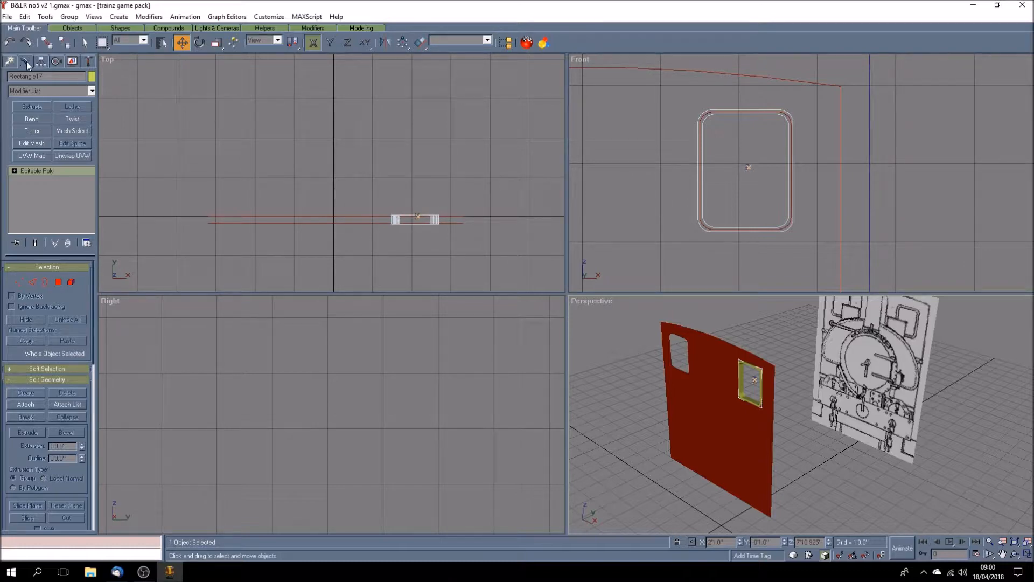
{"action": "left_click", "coordinate": [27, 21]}
{"action": "left_click", "coordinate": [53, 92]}
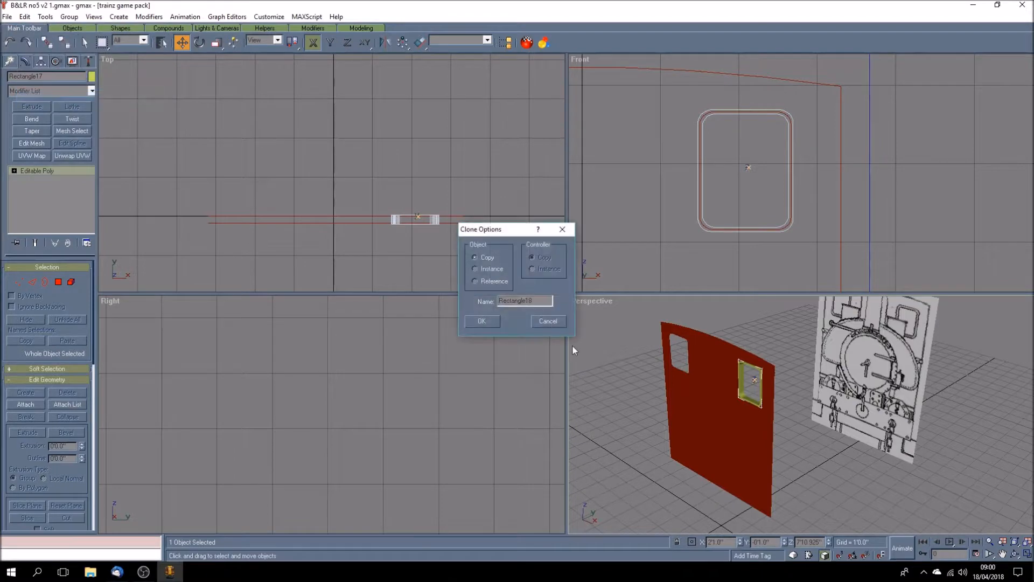
{"action": "left_click", "coordinate": [482, 322]}
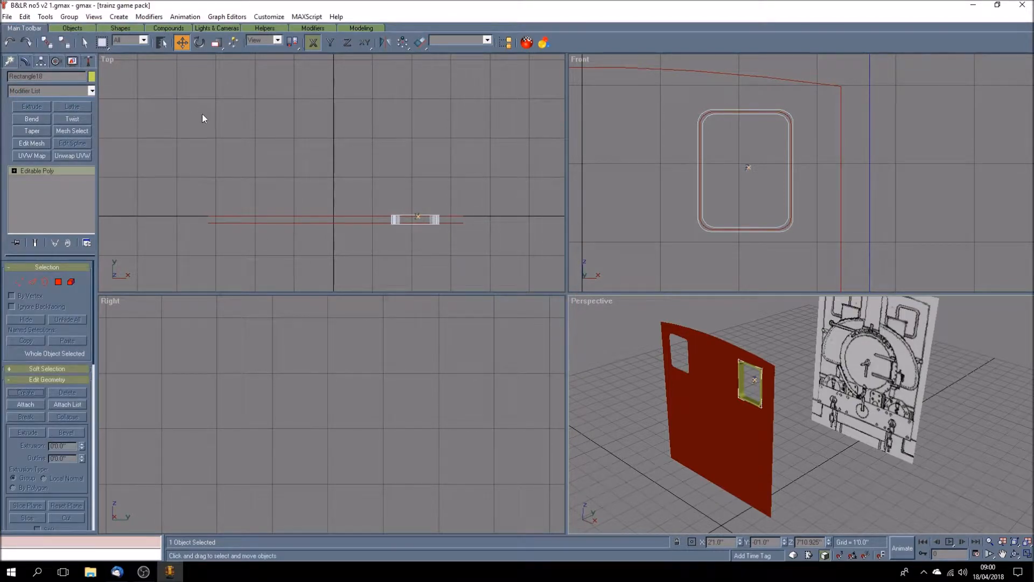
{"action": "left_click", "coordinate": [709, 543]}
{"action": "type", "text": "-"}
{"action": "key", "text": "Return"}
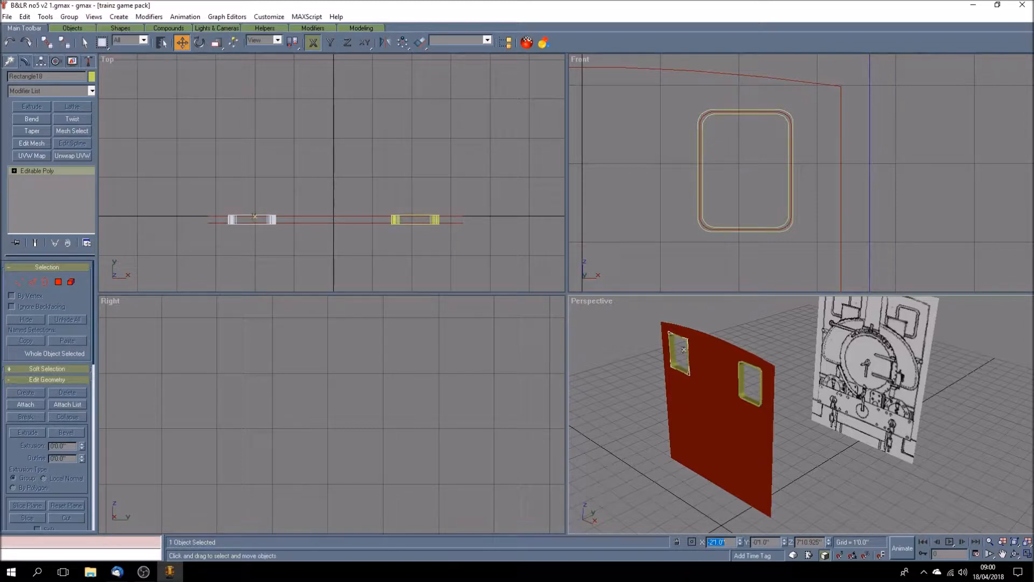
{"action": "left_click", "coordinate": [667, 474]}
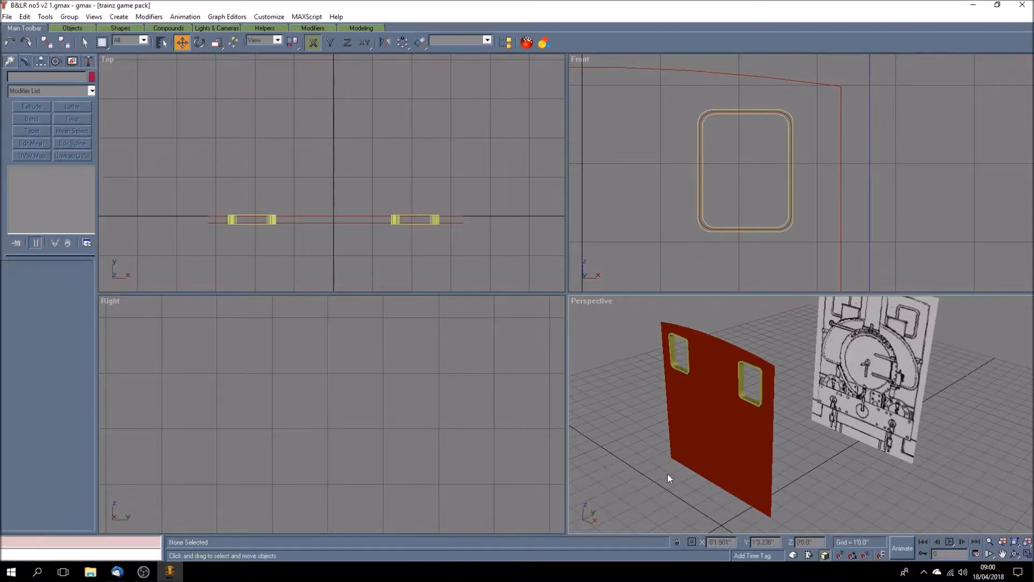
- Examine the cab front and its two window frames from several angles in the perspective view
{"action": "left_click", "coordinate": [1017, 556]}
{"action": "left_click_drag", "start_coordinate": [812, 440], "coordinate": [727, 426]}
{"action": "scroll", "coordinate": [784, 421], "scroll_direction": "down", "scroll_amount": 3}
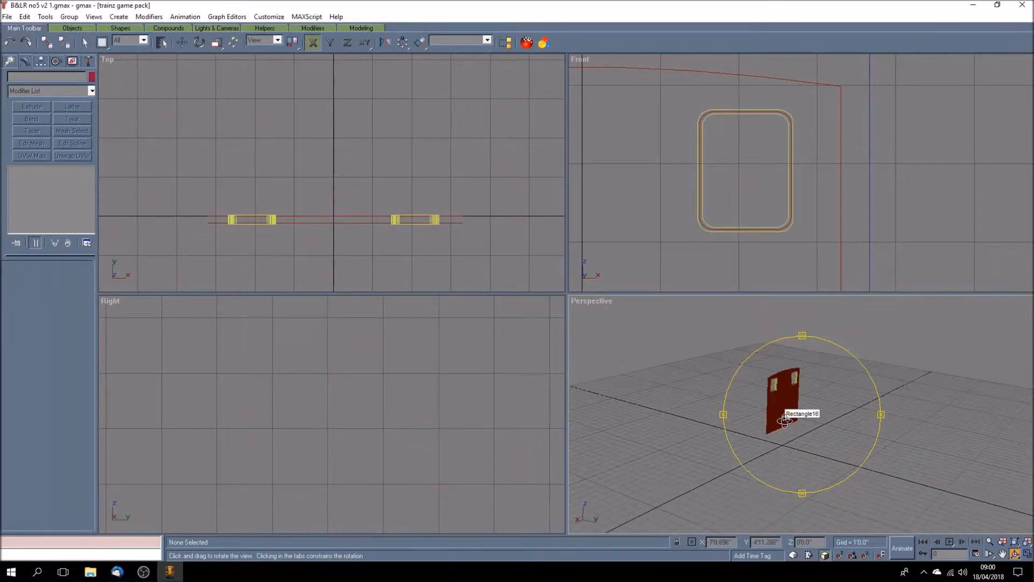
{"action": "scroll", "coordinate": [785, 421], "scroll_direction": "down", "scroll_amount": 3}
{"action": "mouse_move", "coordinate": [788, 447]}
{"action": "left_mouse_down"}
{"action": "mouse_move", "coordinate": [739, 420]}
{"action": "mouse_move", "coordinate": [875, 430]}
{"action": "mouse_move", "coordinate": [732, 438]}
{"action": "mouse_move", "coordinate": [889, 456]}
{"action": "mouse_move", "coordinate": [798, 456]}
{"action": "mouse_move", "coordinate": [778, 444]}
{"action": "mouse_move", "coordinate": [814, 423]}
{"action": "mouse_move", "coordinate": [684, 434]}
{"action": "left_mouse_up"}
{"action": "left_click_drag", "start_coordinate": [748, 436], "coordinate": [794, 454]}
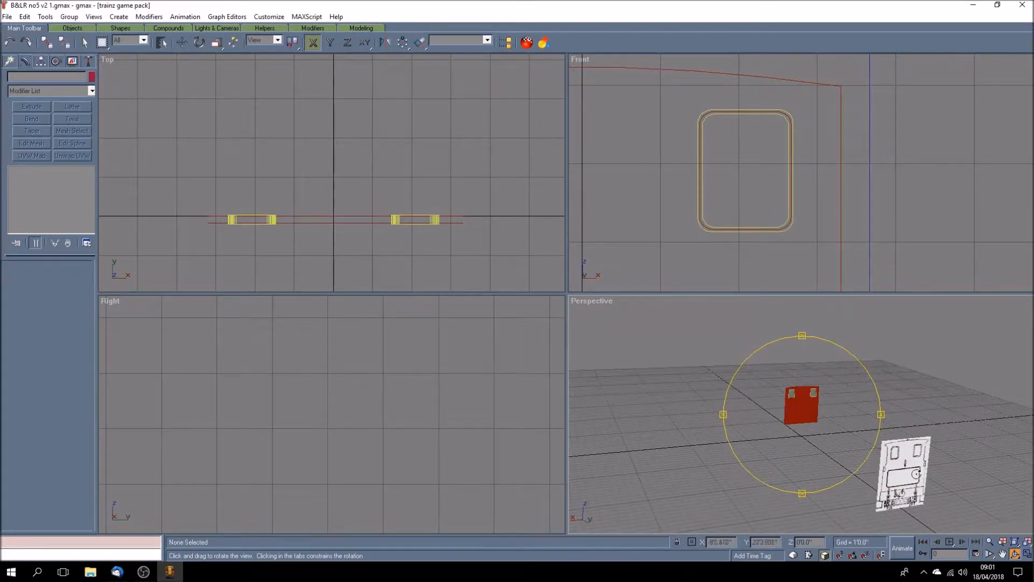
{"action": "mouse_move", "coordinate": [824, 452]}
{"action": "left_mouse_down"}
{"action": "mouse_move", "coordinate": [884, 455]}
{"action": "mouse_move", "coordinate": [819, 450]}
{"action": "left_mouse_up"}
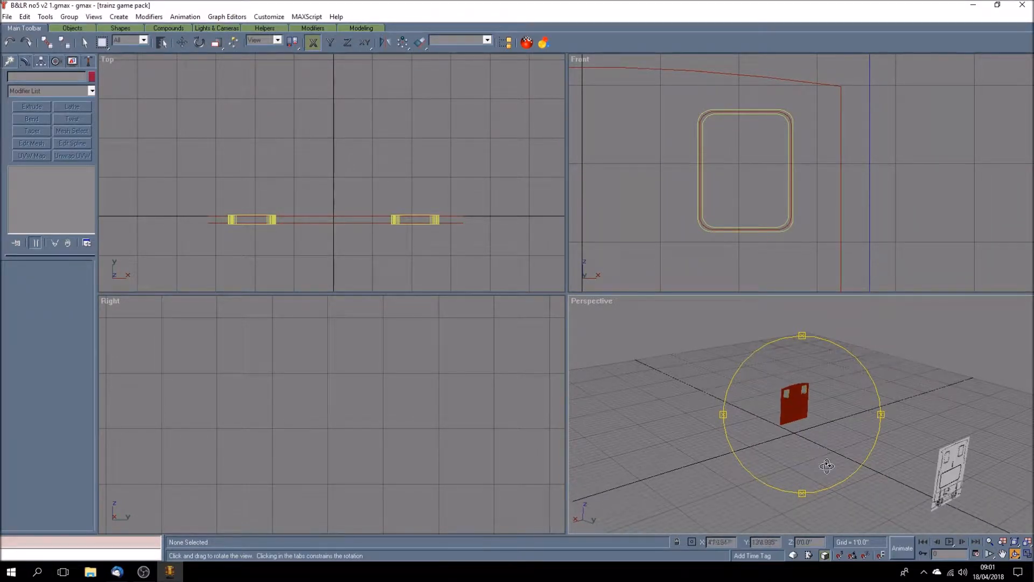
- Draw a rectangle about 1'1.7" wide over the left-hand window frame in the front view
{"action": "left_click", "coordinate": [1002, 554]}
{"action": "left_click_drag", "start_coordinate": [697, 257], "coordinate": [706, 187]}
{"action": "scroll", "coordinate": [718, 215], "scroll_direction": "down", "scroll_amount": 5}
{"action": "left_click", "coordinate": [1027, 553]}
{"action": "left_click_drag", "start_coordinate": [412, 325], "coordinate": [463, 261]}
{"action": "left_click_drag", "start_coordinate": [398, 225], "coordinate": [473, 240]}
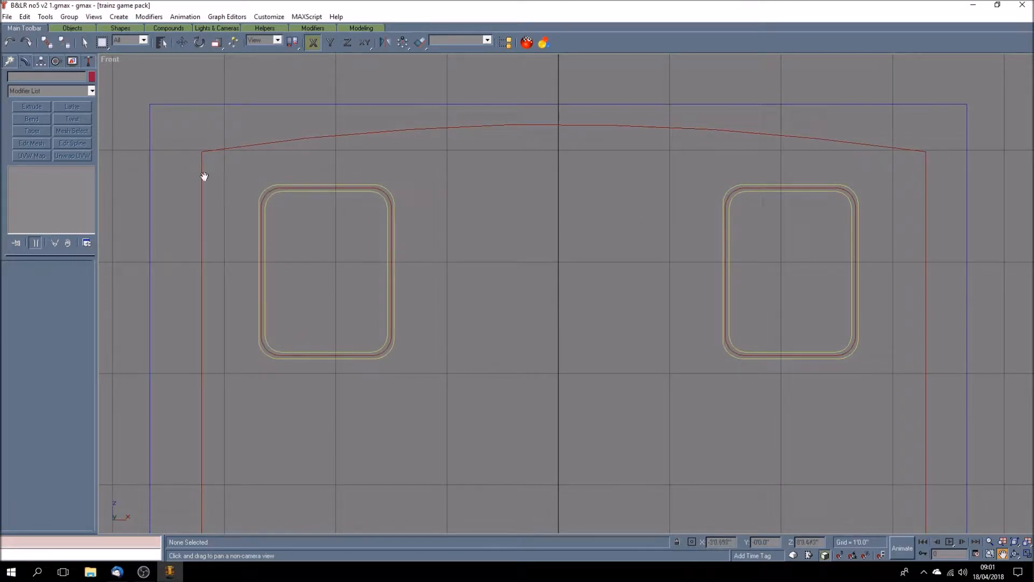
{"action": "left_click", "coordinate": [9, 61]}
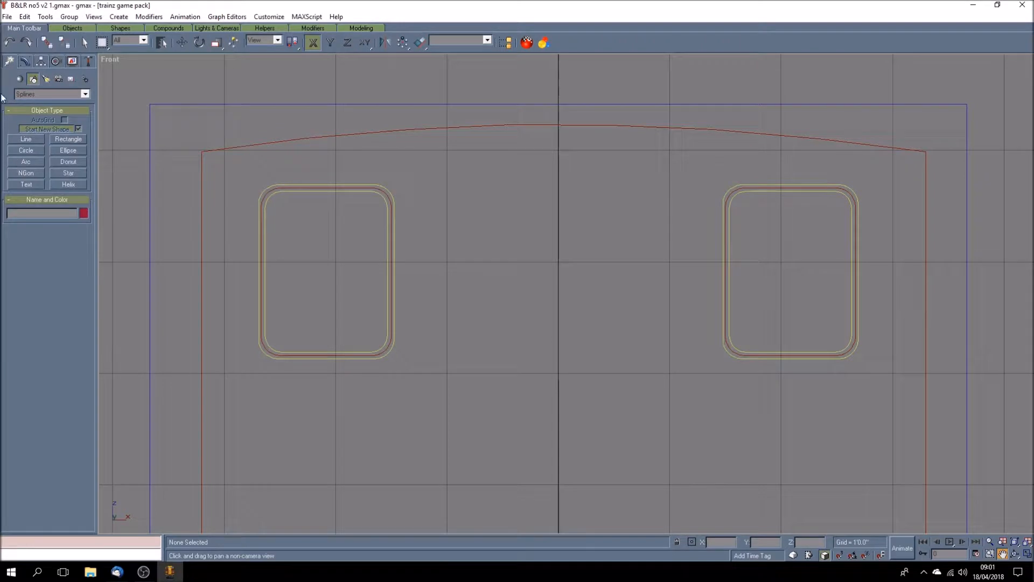
{"action": "left_click", "coordinate": [65, 138]}
{"action": "left_click_drag", "start_coordinate": [263, 187], "coordinate": [391, 356]}
- Set the rectangle's length to 1'6.0" and width to 1'2.0", and nudge it along X toward the window frame's center
{"action": "left_click_drag", "start_coordinate": [59, 303], "coordinate": [81, 307]}
{"action": "key", "text": "Return"}
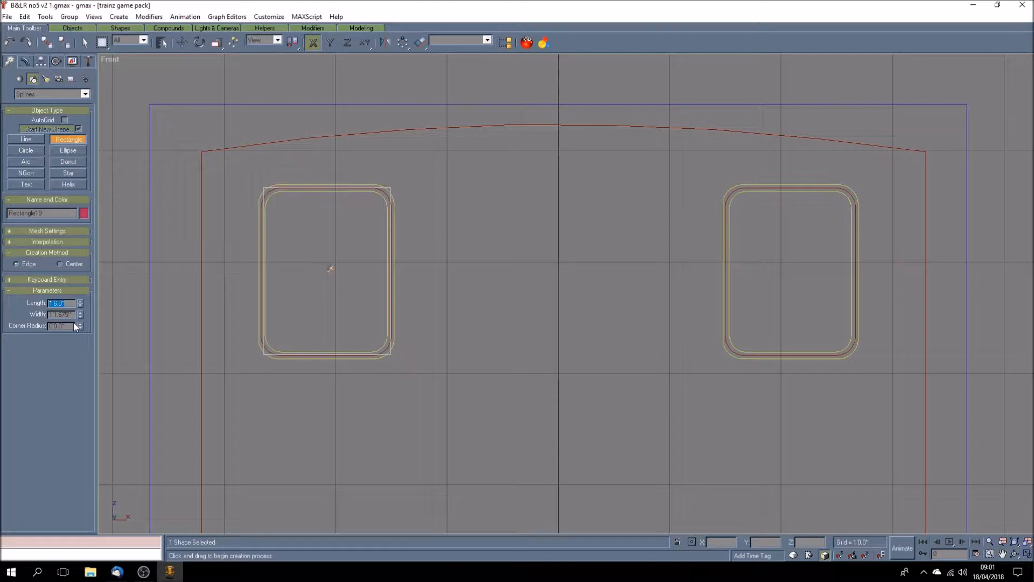
{"action": "left_click_drag", "start_coordinate": [55, 314], "coordinate": [71, 315]}
{"action": "type", "text": "2"}
{"action": "key", "text": "Return"}
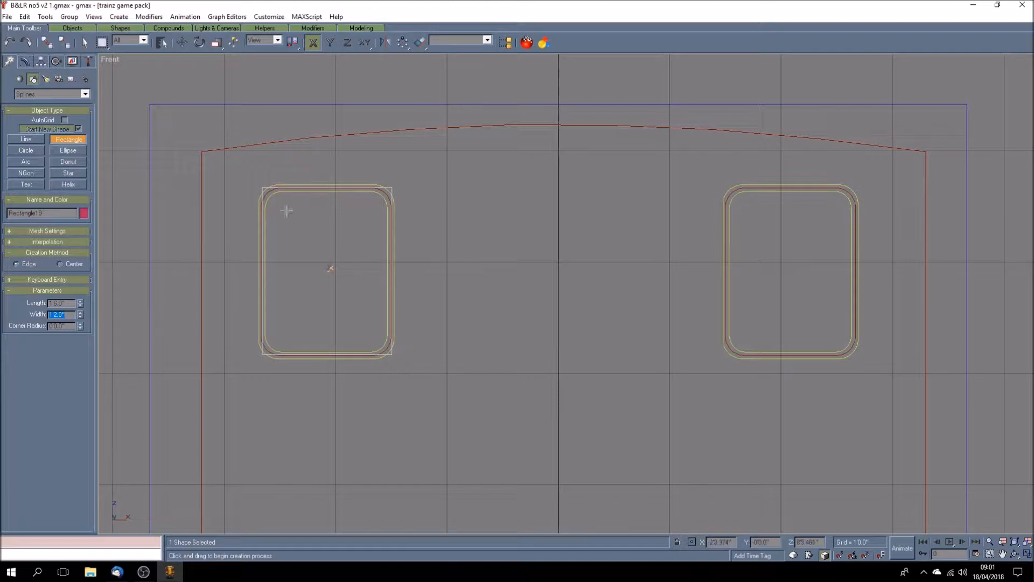
{"action": "left_click", "coordinate": [182, 43]}
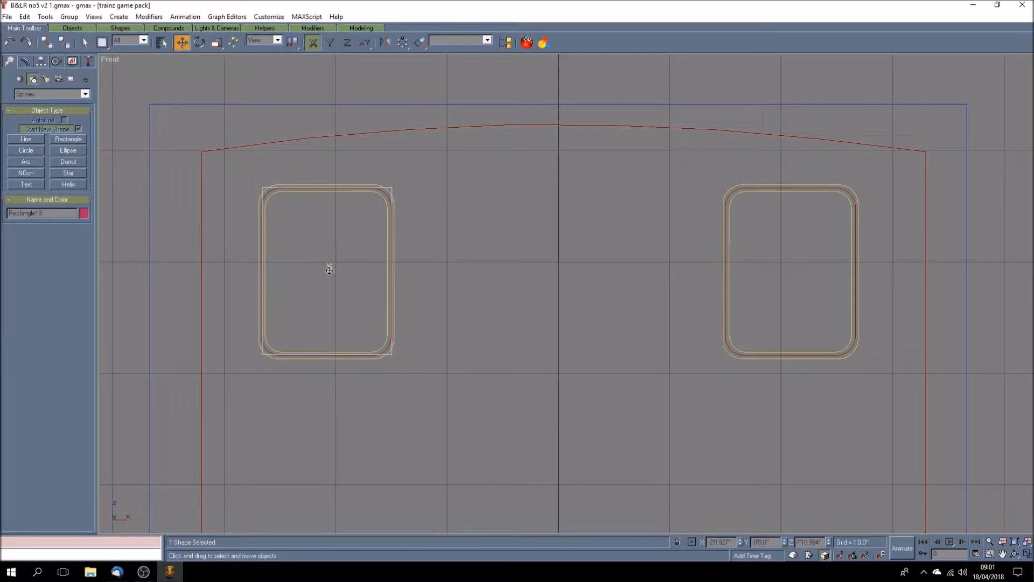
{"action": "left_click_drag", "start_coordinate": [329, 271], "coordinate": [328, 273]}
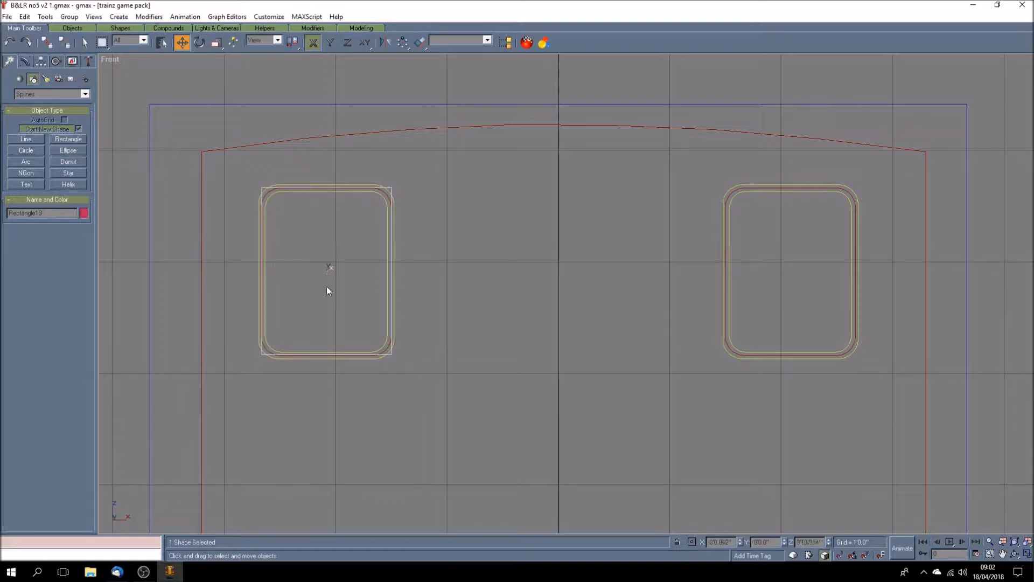
- Select the left-hand window frame and check where its pivot sits
{"action": "left_click", "coordinate": [340, 222]}
{"action": "left_click", "coordinate": [296, 185]}
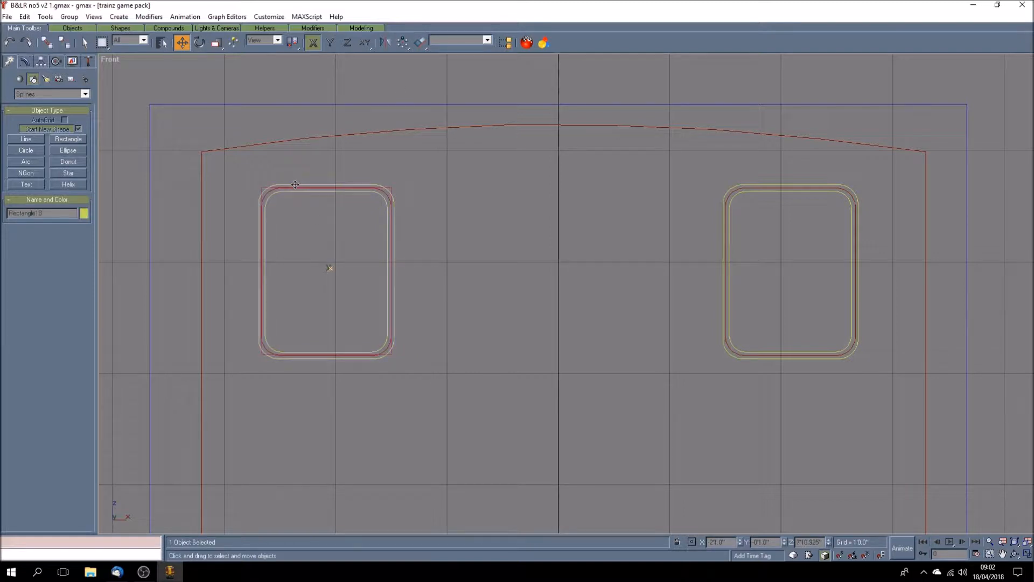
{"action": "left_click", "coordinate": [41, 62]}
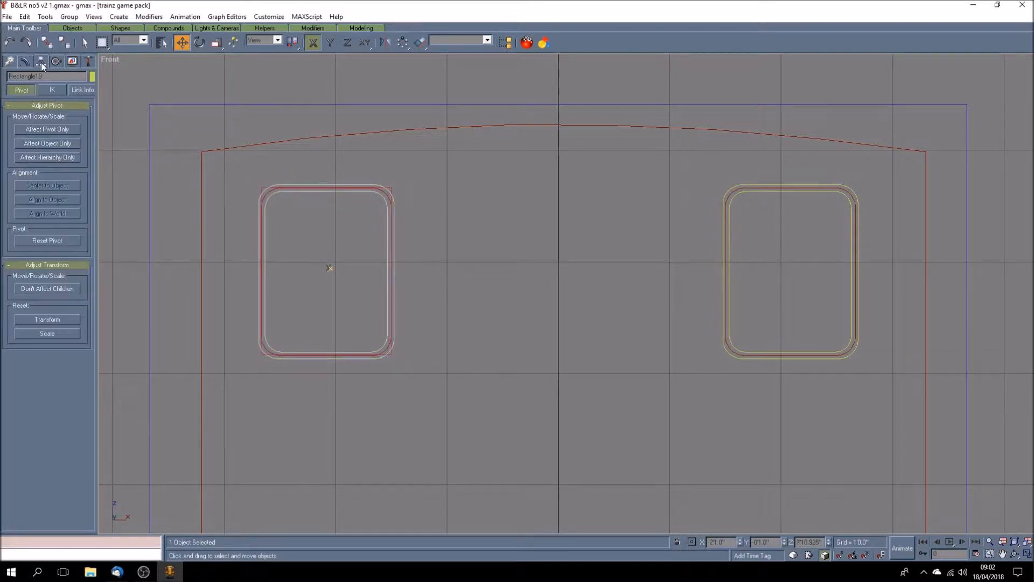
{"action": "left_click", "coordinate": [43, 127]}
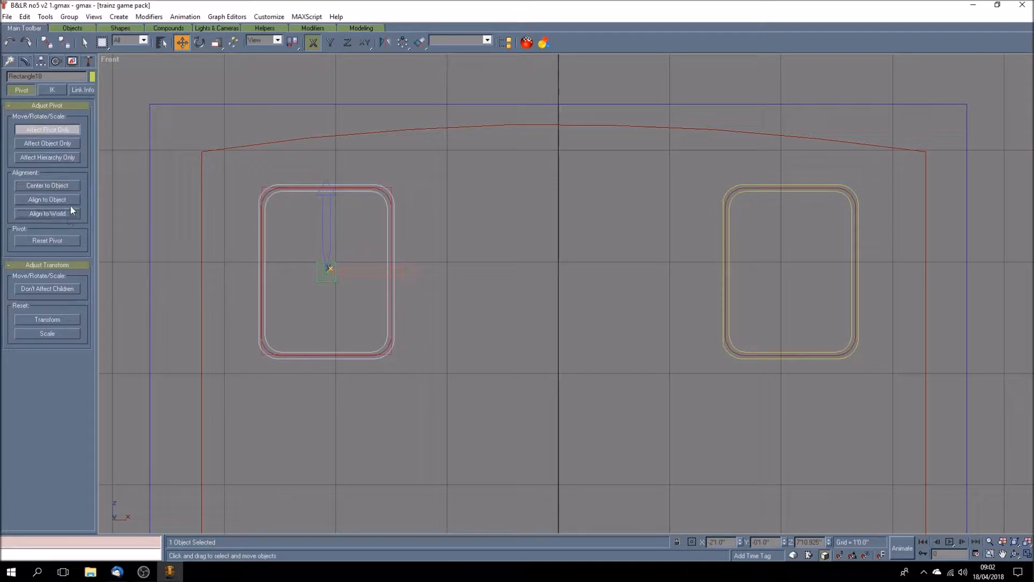
{"action": "left_click", "coordinate": [51, 127]}
- Align the window rectangle with the left-hand window frame on the X, Y and Z positions, center to center
{"action": "left_click", "coordinate": [256, 184]}
{"action": "left_click", "coordinate": [260, 185]}
{"action": "left_click", "coordinate": [419, 44]}
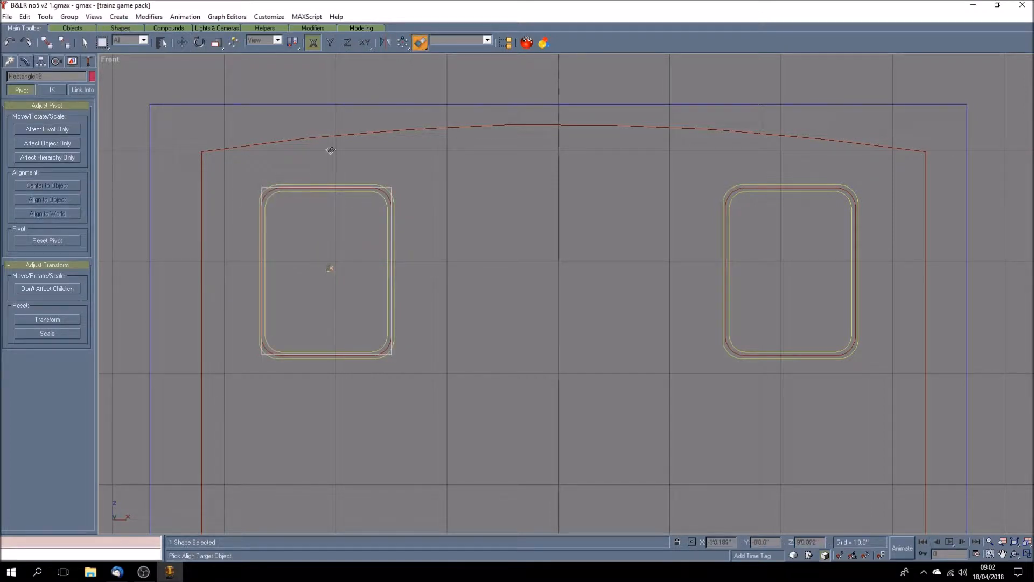
{"action": "left_click", "coordinate": [337, 184]}
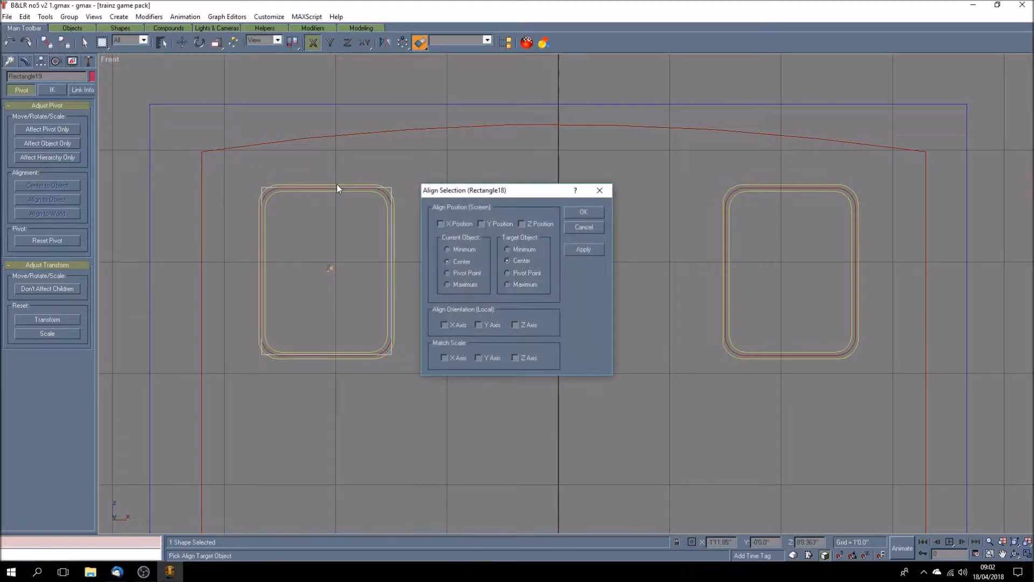
{"action": "left_click", "coordinate": [467, 225]}
{"action": "left_click", "coordinate": [503, 225]}
{"action": "left_click", "coordinate": [544, 228]}
{"action": "left_click", "coordinate": [584, 212]}
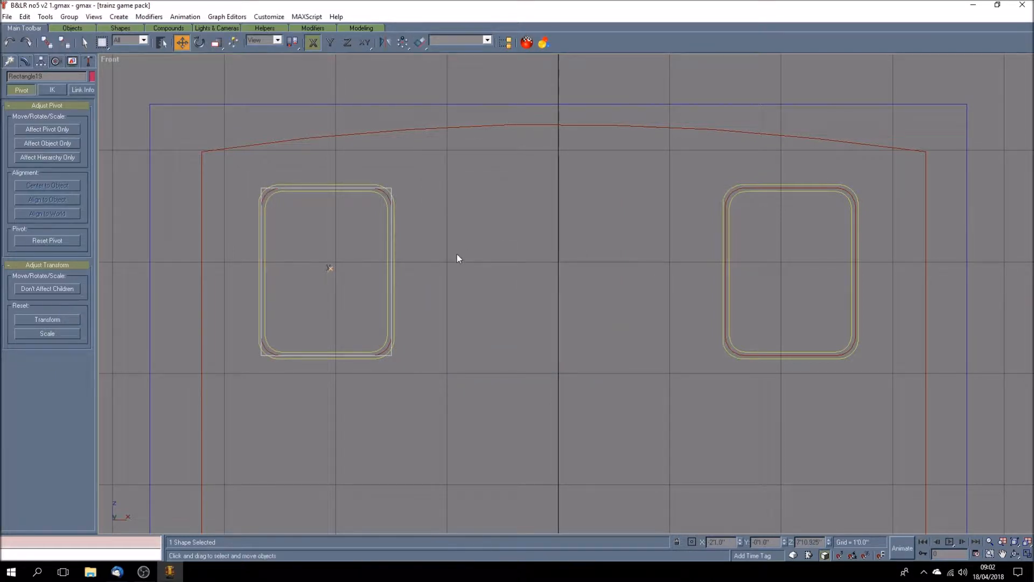
- Set the rectangle's corner radius to 0'2" and deselect it
{"action": "left_click", "coordinate": [25, 62]}
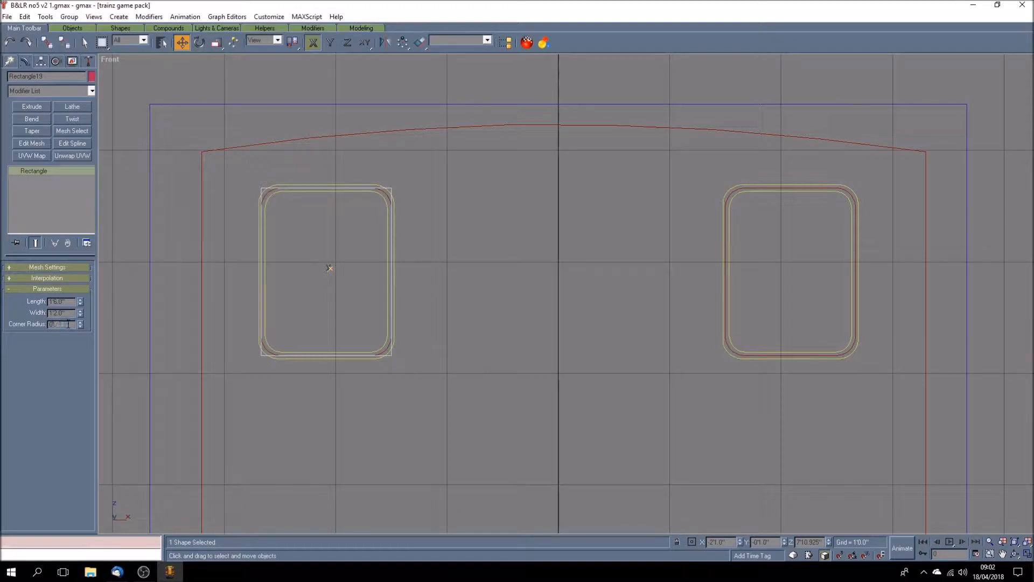
{"action": "type", "text": "0'2"}
{"action": "key", "text": "Return"}
{"action": "left_click", "coordinate": [24, 17]}
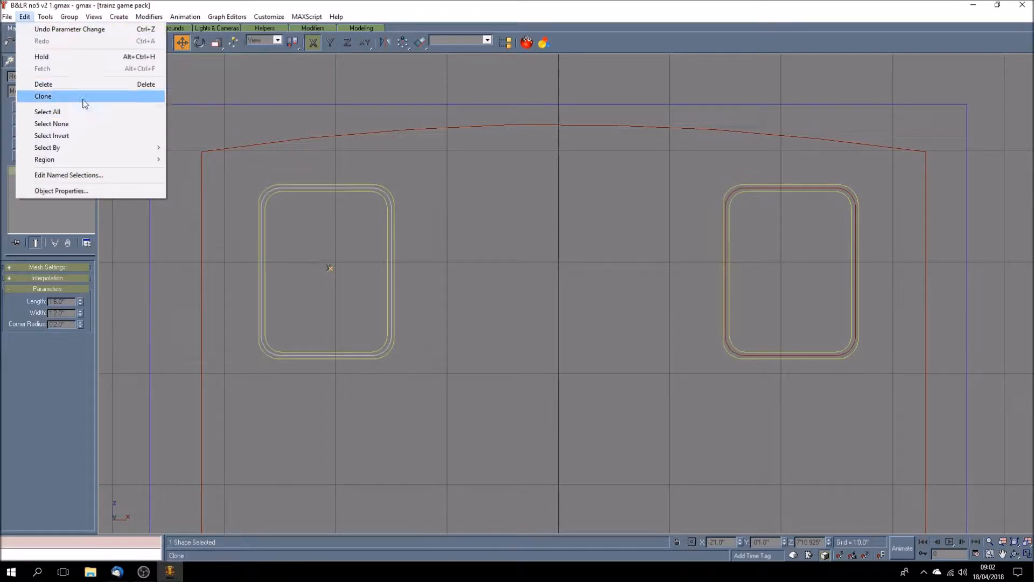
{"action": "left_click", "coordinate": [647, 374]}
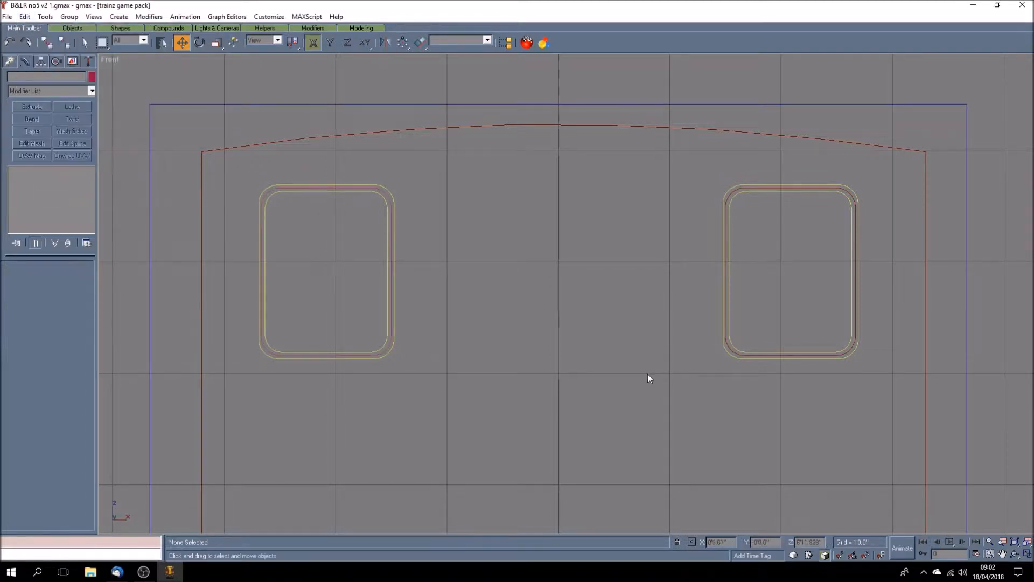
- Group the cab front with its two window frames, keeping the default group name
{"action": "left_click", "coordinate": [1028, 558]}
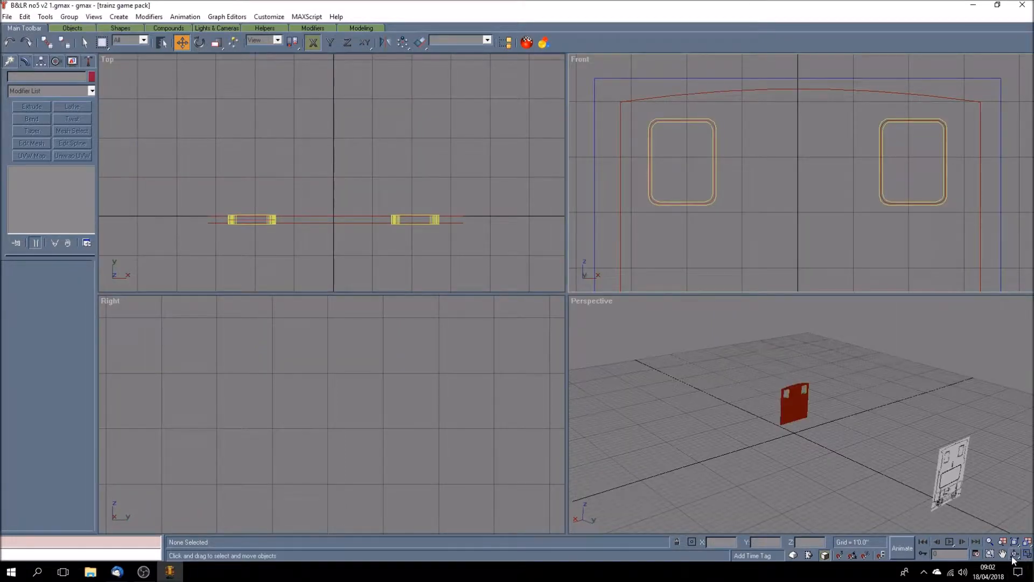
{"action": "left_click", "coordinate": [1015, 553]}
{"action": "left_click_drag", "start_coordinate": [824, 431], "coordinate": [783, 427]}
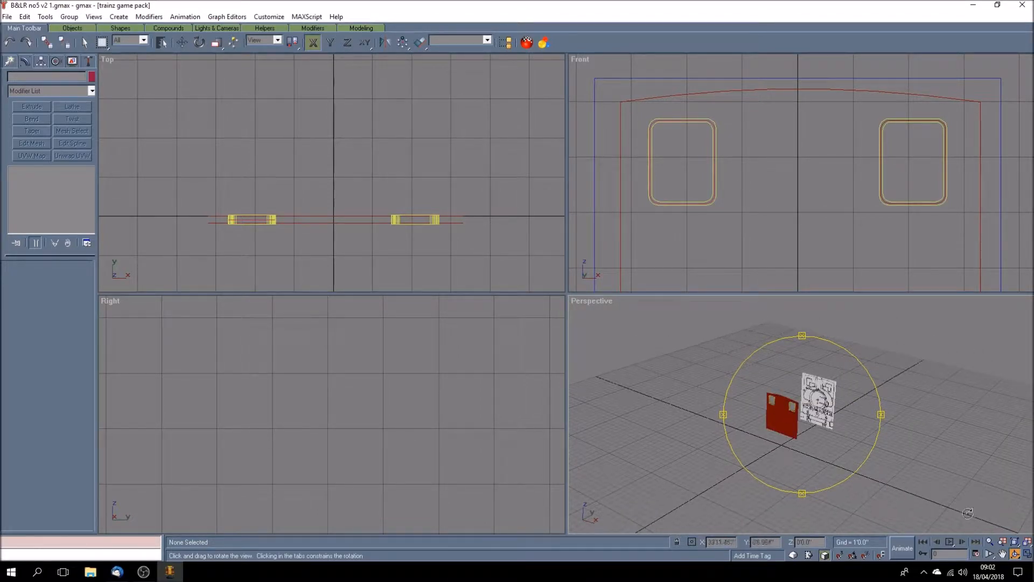
{"action": "left_click", "coordinate": [1028, 555]}
{"action": "left_click_drag", "start_coordinate": [642, 396], "coordinate": [660, 418]}
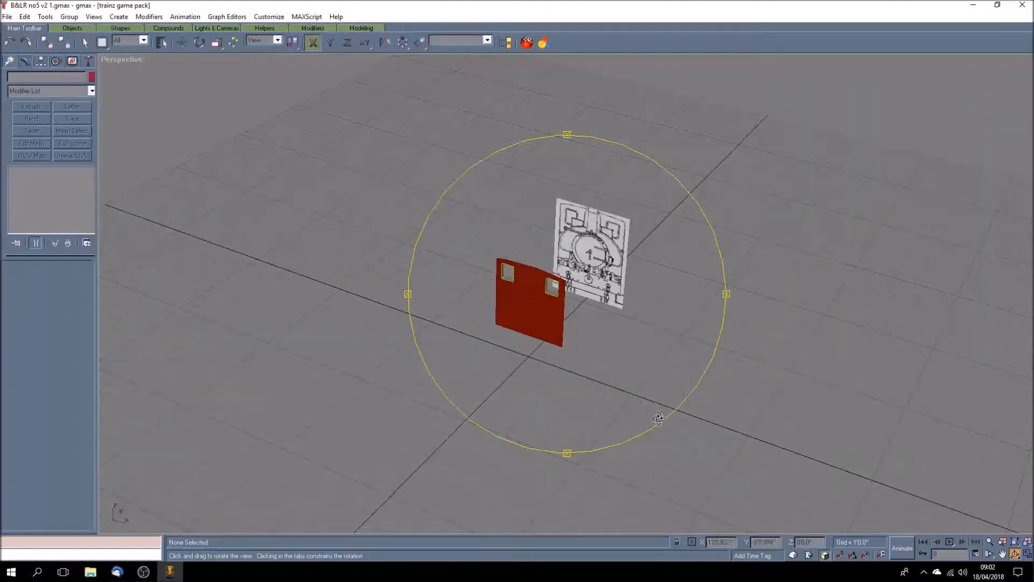
{"action": "left_click_drag", "start_coordinate": [528, 340], "coordinate": [513, 326]}
{"action": "scroll", "coordinate": [519, 335], "scroll_direction": "up", "scroll_amount": 5}
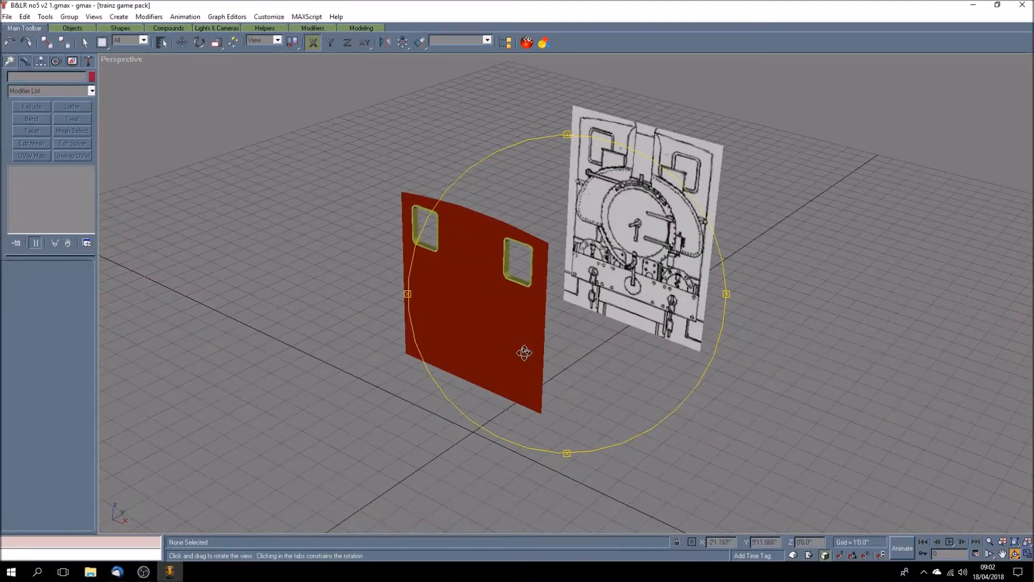
{"action": "left_click", "coordinate": [85, 42]}
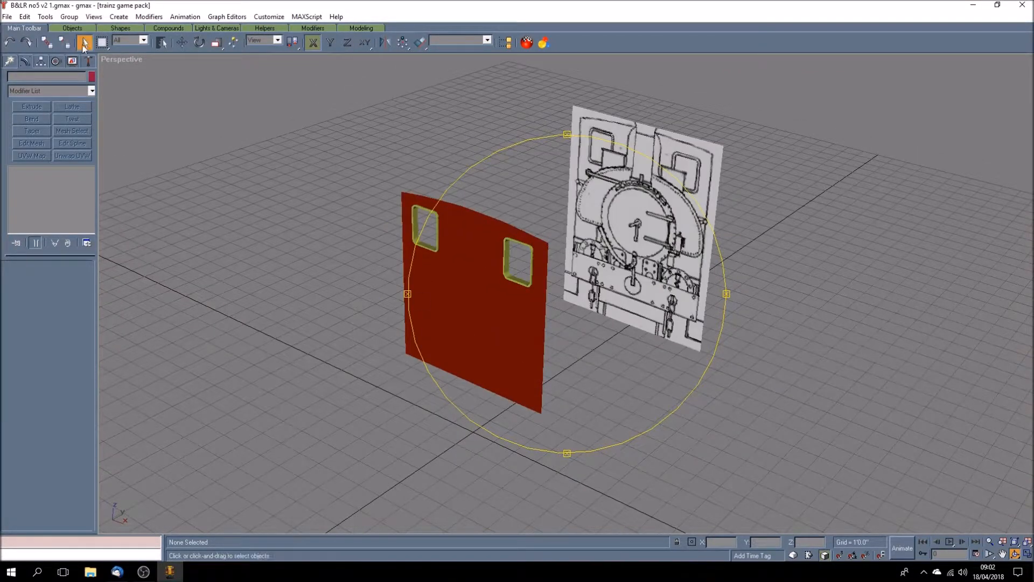
{"action": "left_click", "coordinate": [417, 206]}
{"action": "left_click", "coordinate": [417, 207]}
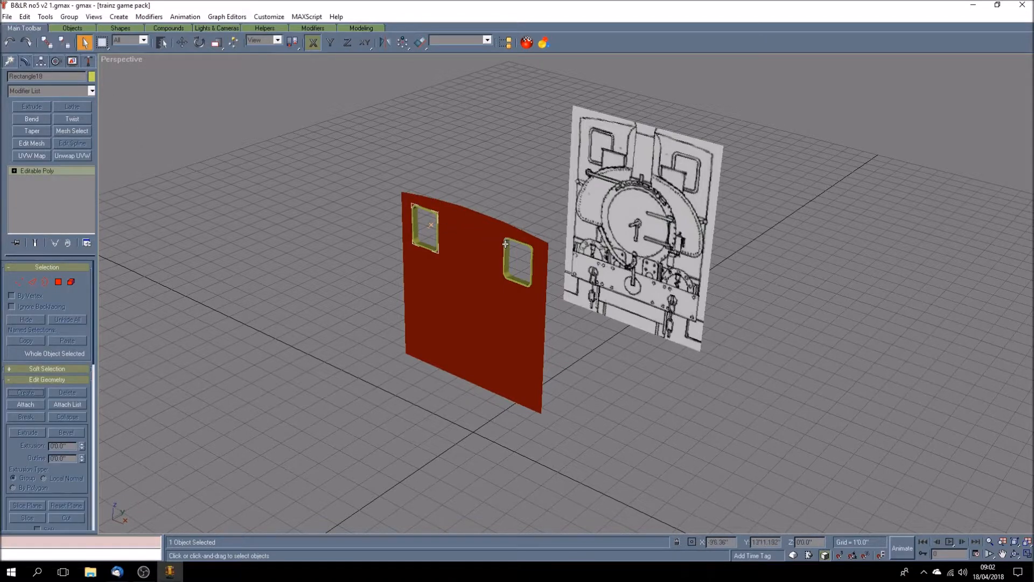
{"action": "left_click", "coordinate": [507, 243], "text": "ctrl"}
{"action": "left_click", "coordinate": [480, 221], "text": "ctrl"}
{"action": "left_click", "coordinate": [69, 16]}
{"action": "left_click", "coordinate": [79, 34]}
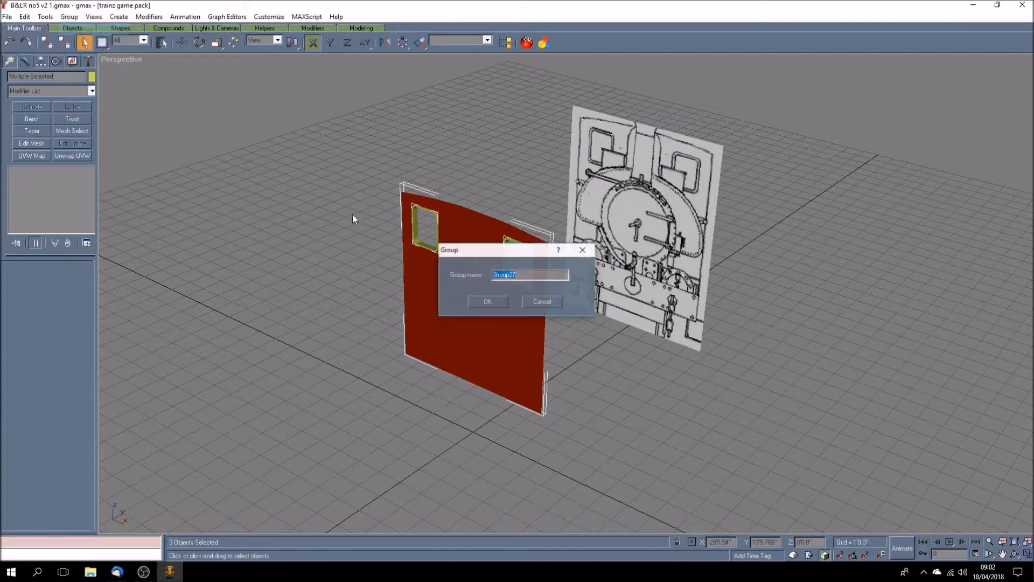
{"action": "left_click", "coordinate": [491, 300]}
- Move the cab front group along Y only, away from the rectangle, to about -7'0.8"
{"action": "left_click", "coordinate": [182, 43]}
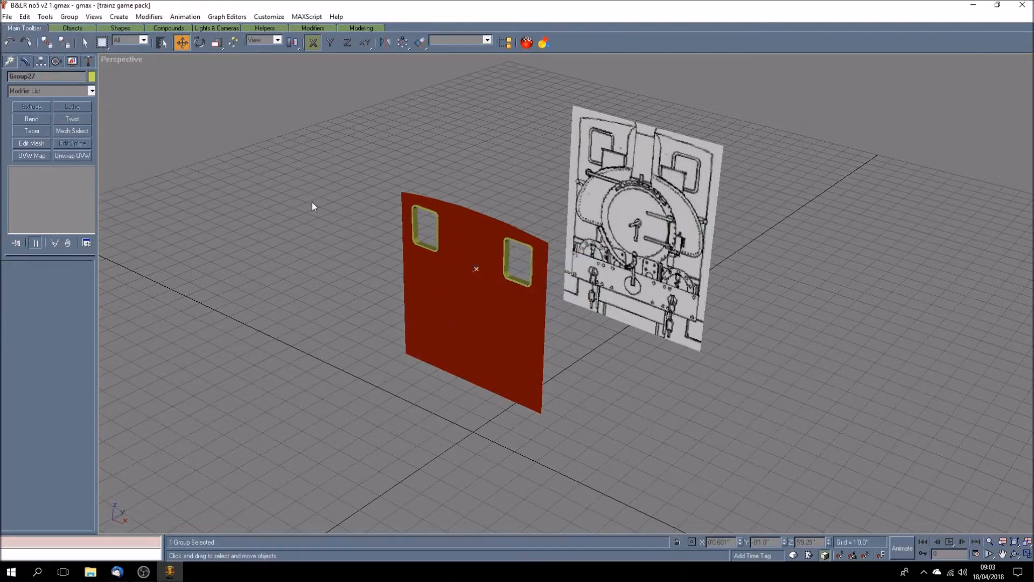
{"action": "left_click_drag", "start_coordinate": [444, 328], "coordinate": [433, 340]}
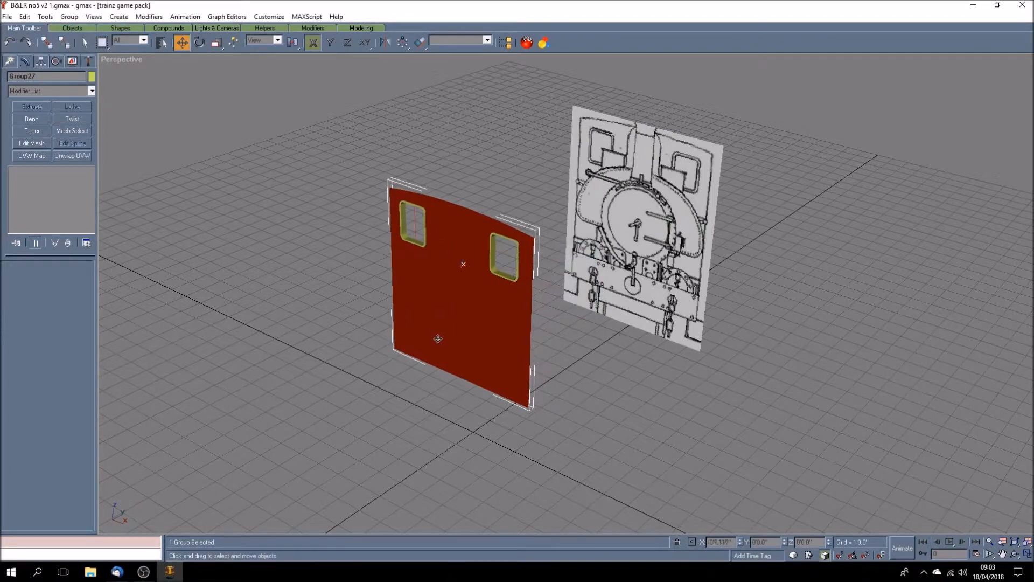
{"action": "left_click", "coordinate": [10, 42]}
{"action": "left_click", "coordinate": [330, 42]}
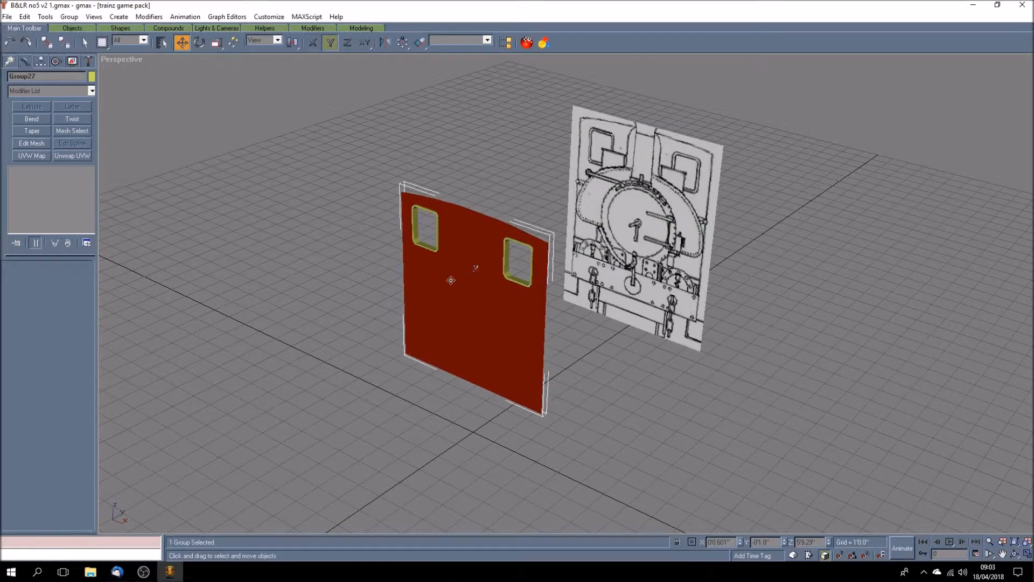
{"action": "left_click_drag", "start_coordinate": [469, 291], "coordinate": [326, 372]}
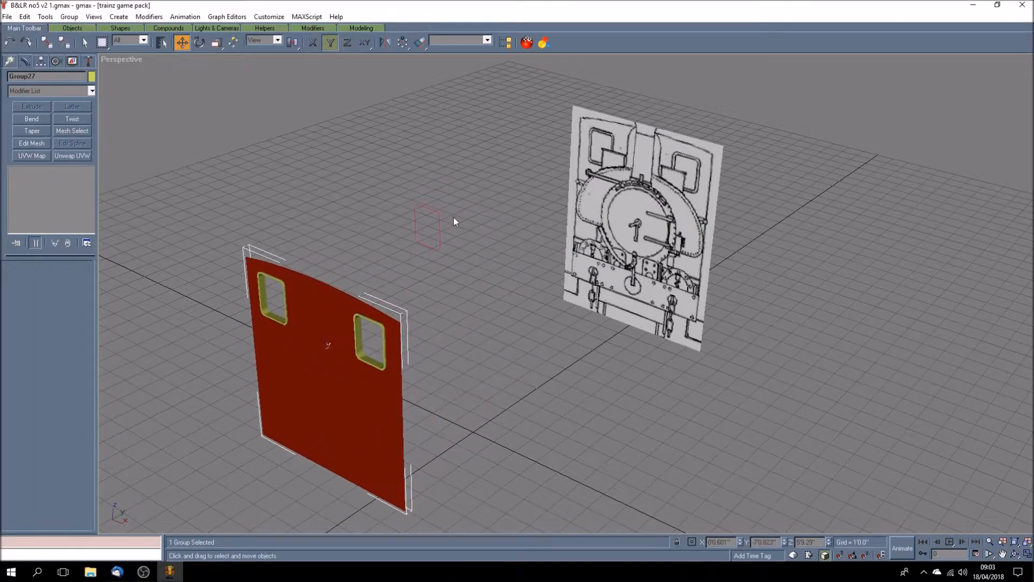
{"action": "left_click", "coordinate": [339, 255]}
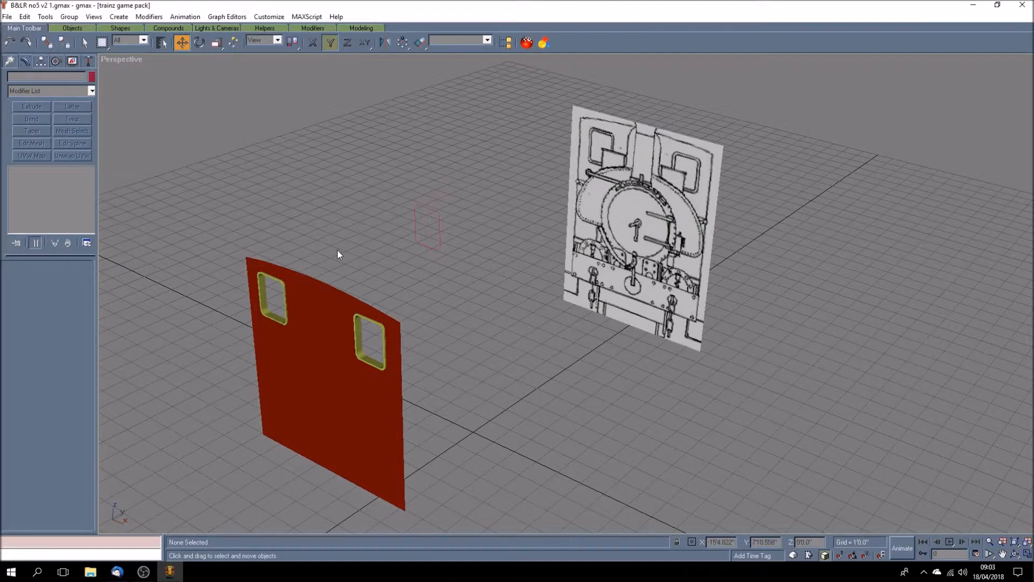
- Clone the rounded rectangle at the left-hand window in the front view
{"action": "left_click", "coordinate": [1029, 558]}
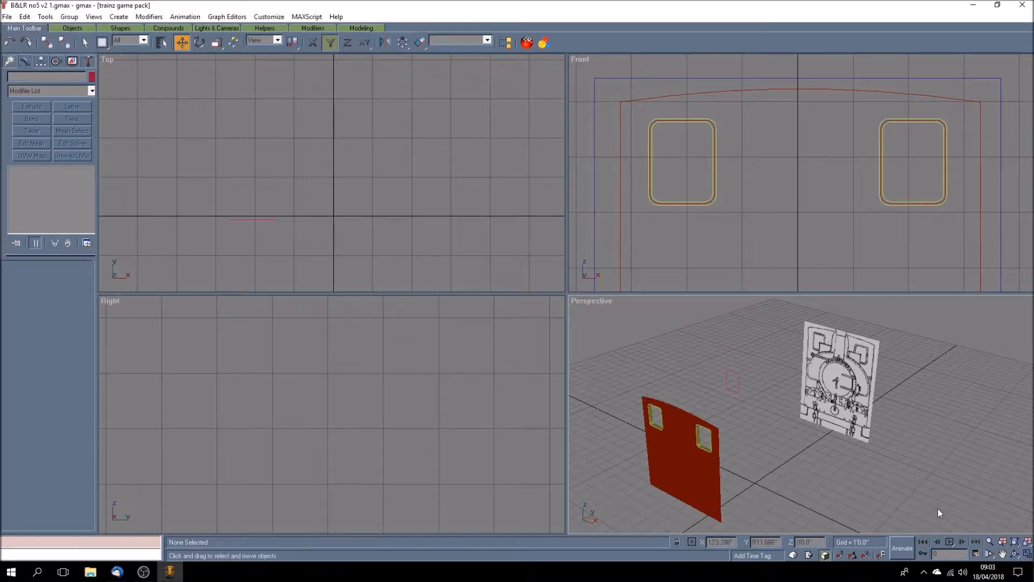
{"action": "left_click", "coordinate": [1002, 554]}
{"action": "left_click_drag", "start_coordinate": [717, 233], "coordinate": [714, 263]}
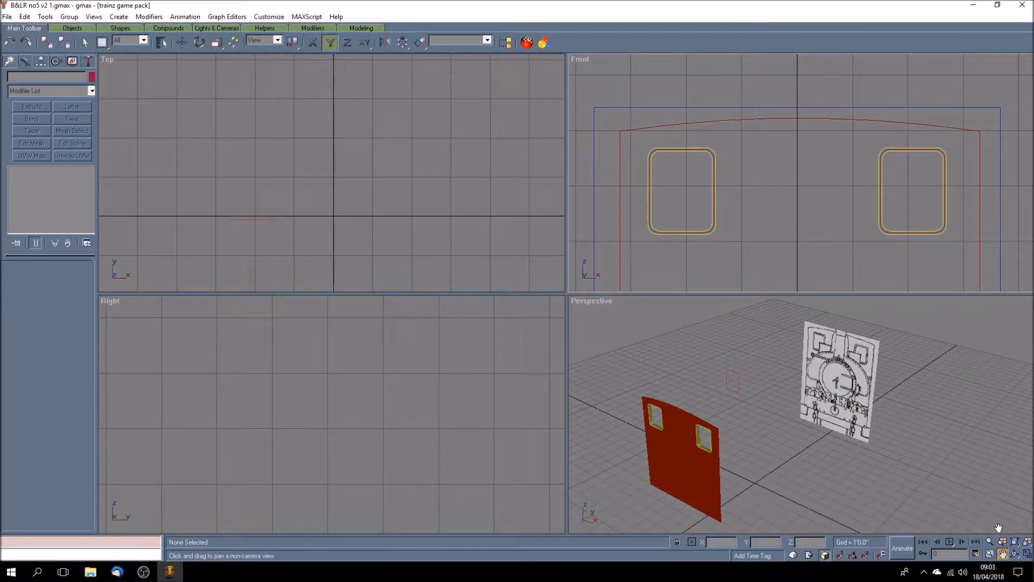
{"action": "left_click", "coordinate": [1027, 554]}
{"action": "left_click_drag", "start_coordinate": [468, 261], "coordinate": [402, 257]}
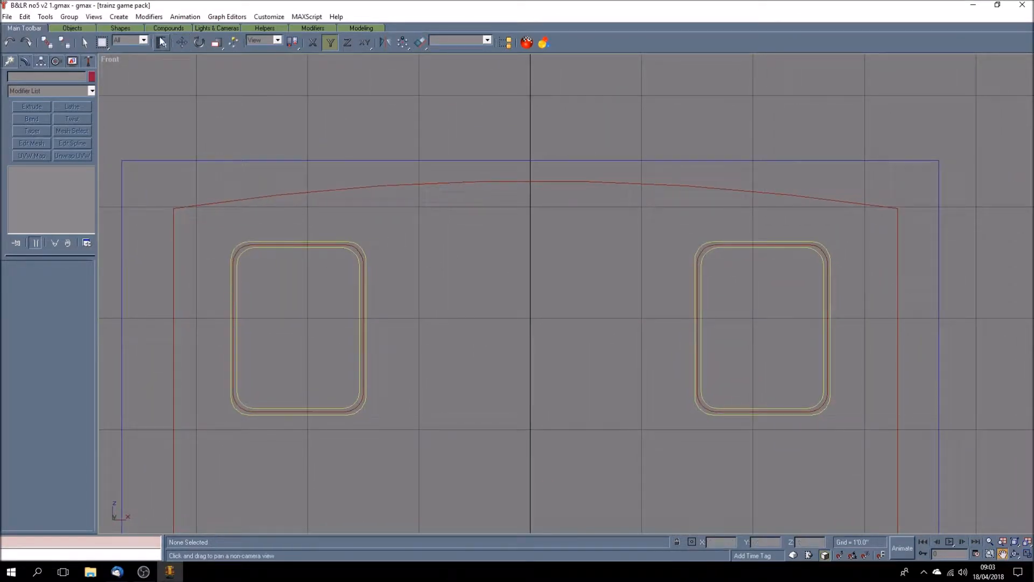
{"action": "left_click", "coordinate": [82, 42]}
{"action": "left_click", "coordinate": [345, 244]}
{"action": "left_click", "coordinate": [345, 244]}
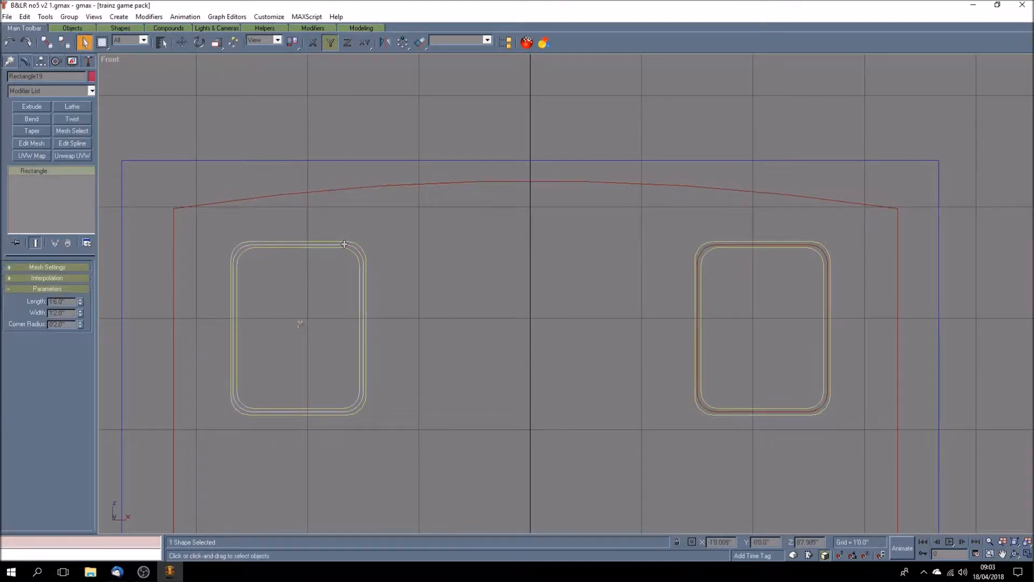
{"action": "left_click", "coordinate": [25, 17]}
{"action": "left_click", "coordinate": [44, 97]}
{"action": "left_click", "coordinate": [488, 322]}
- Place the copied rectangle at the right-hand window by setting its X position to 2'1.0"
{"action": "left_click", "coordinate": [182, 42]}
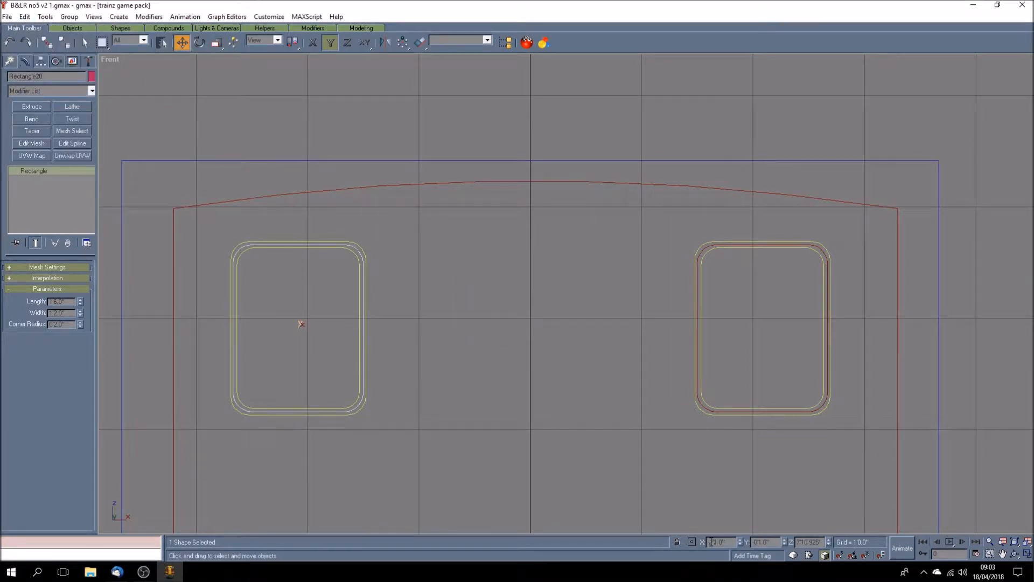
{"action": "key", "text": "Return"}
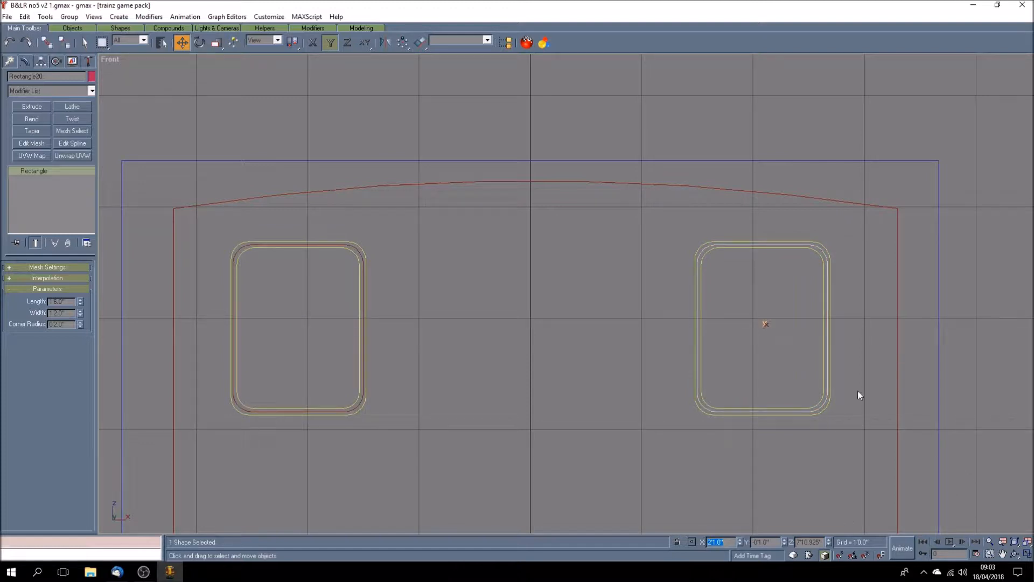
{"action": "left_click", "coordinate": [442, 310]}
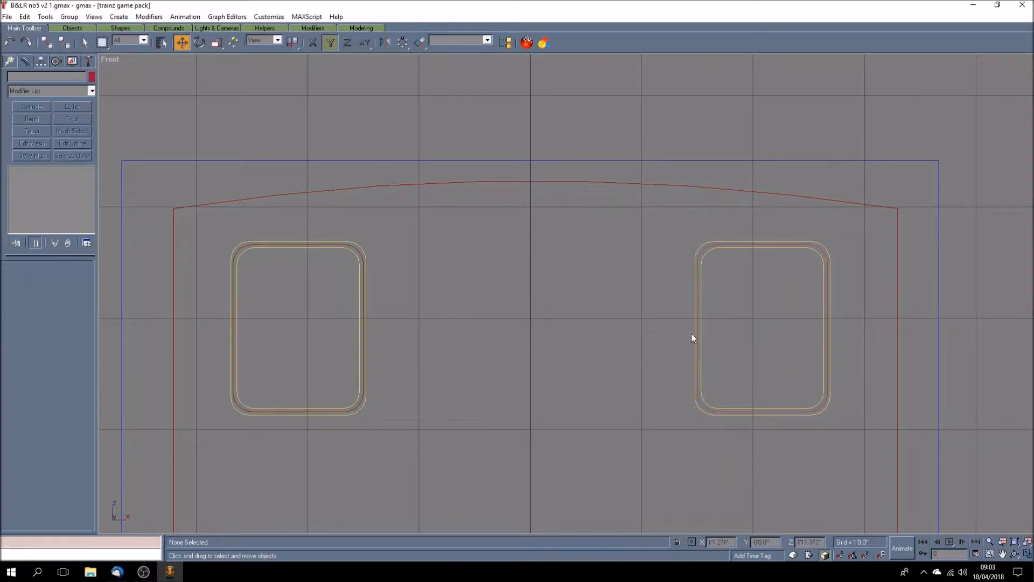
- Hide the reference plane that carries the drawing of the locomotive's round smokebox end
{"action": "left_click", "coordinate": [1028, 555]}
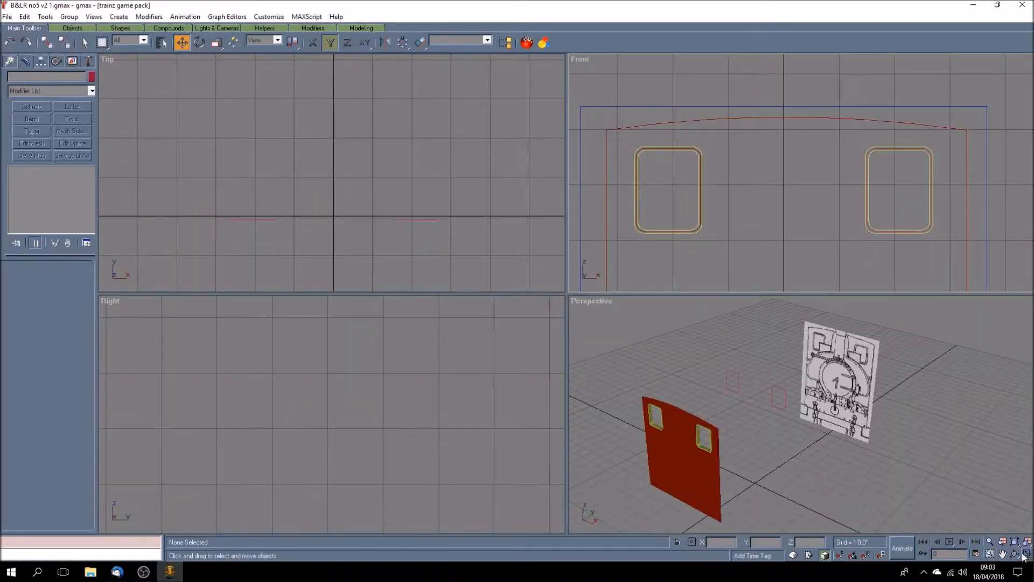
{"action": "left_click", "coordinate": [1015, 553]}
{"action": "left_click_drag", "start_coordinate": [797, 377], "coordinate": [911, 449]}
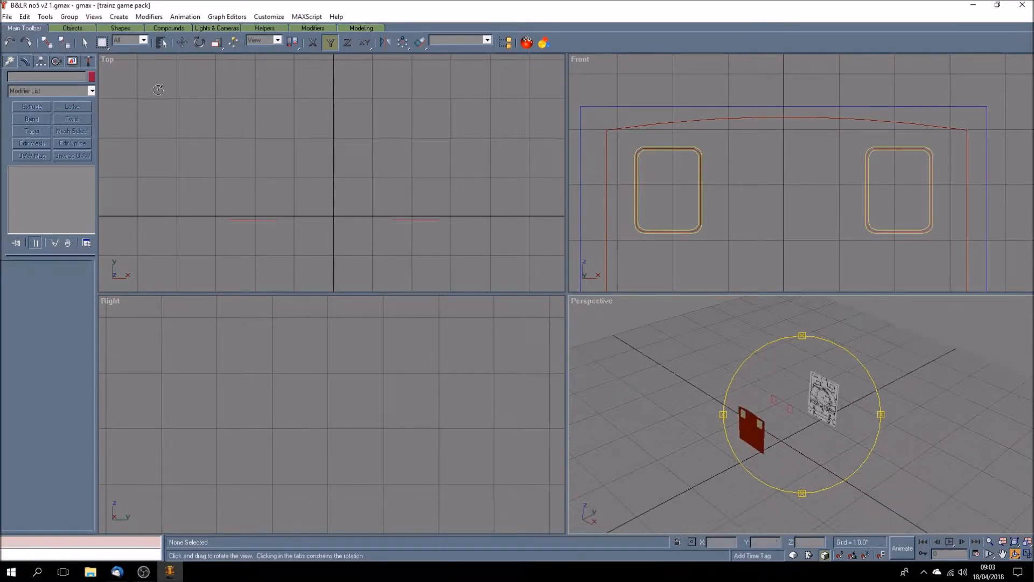
{"action": "left_click", "coordinate": [84, 42]}
{"action": "left_click", "coordinate": [782, 398]}
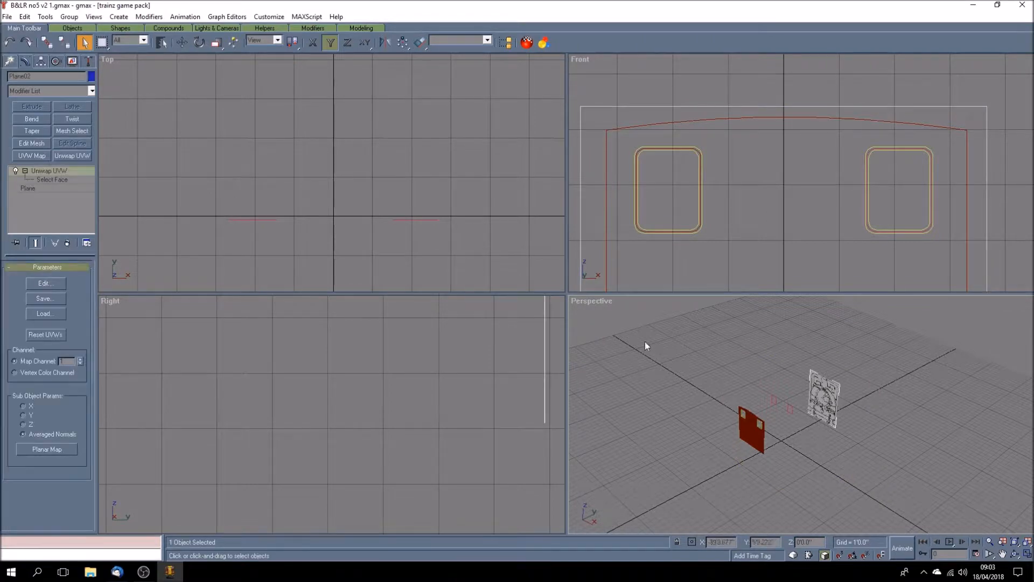
{"action": "left_click", "coordinate": [71, 61]}
{"action": "left_click", "coordinate": [63, 289]}
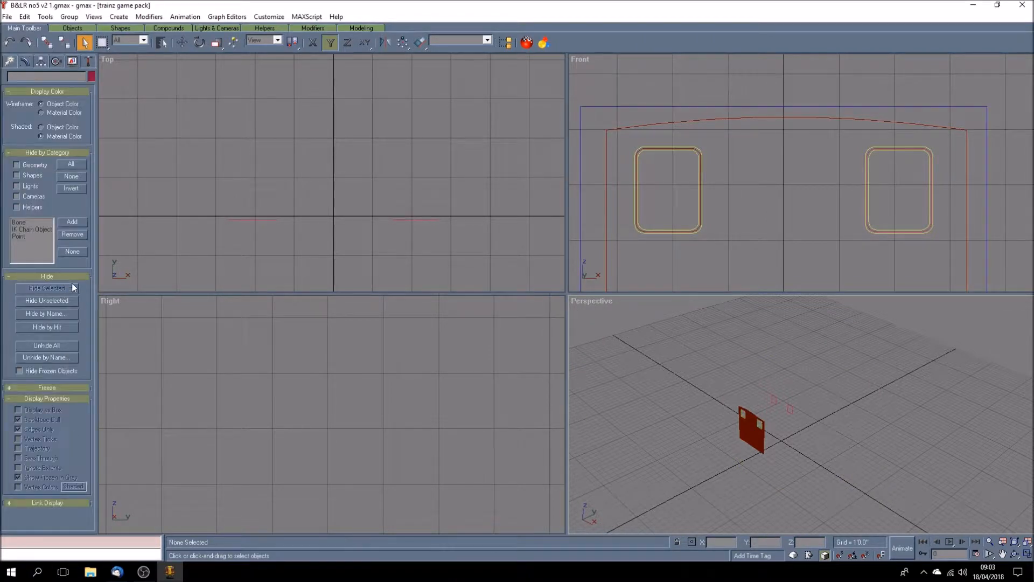
- Align the pivot of the remaining reference plane, with the two-window cab end drawing, to the world axes
{"action": "left_click", "coordinate": [1015, 554]}
{"action": "left_click_drag", "start_coordinate": [839, 414], "coordinate": [706, 400]}
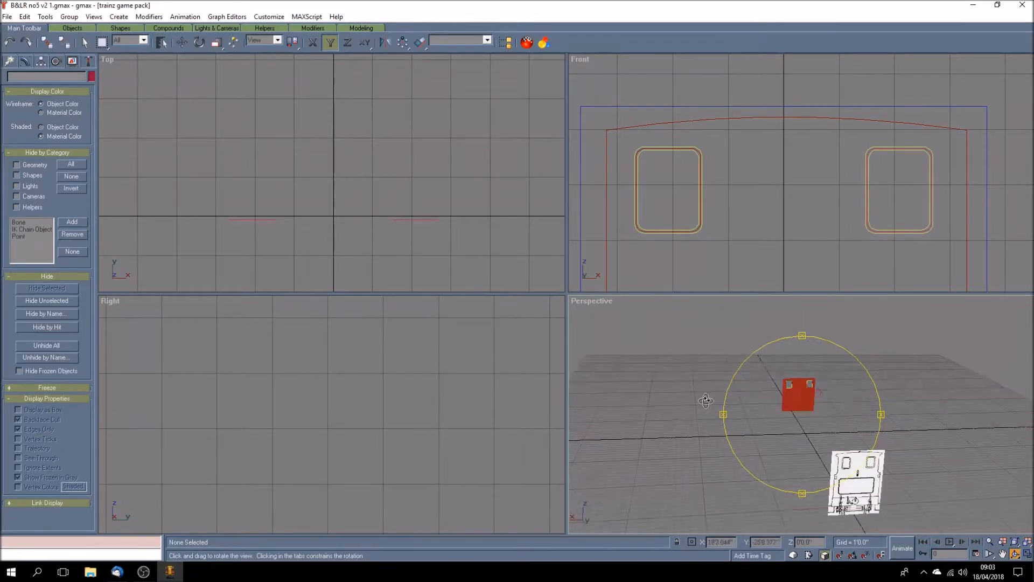
{"action": "left_click", "coordinate": [1027, 555]}
{"action": "left_click_drag", "start_coordinate": [626, 343], "coordinate": [668, 339]}
{"action": "left_click", "coordinate": [1003, 553]}
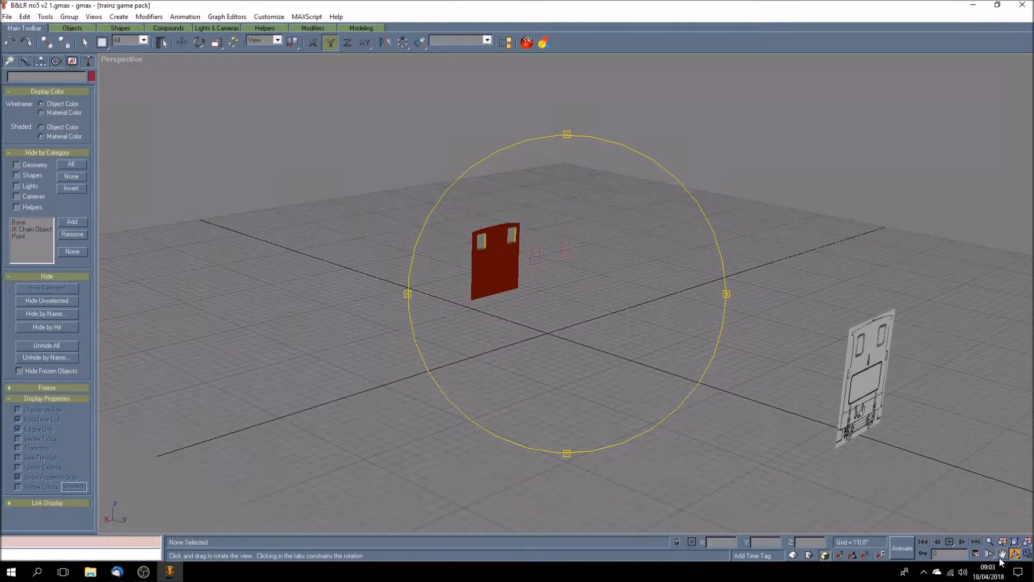
{"action": "left_click_drag", "start_coordinate": [820, 399], "coordinate": [606, 344]}
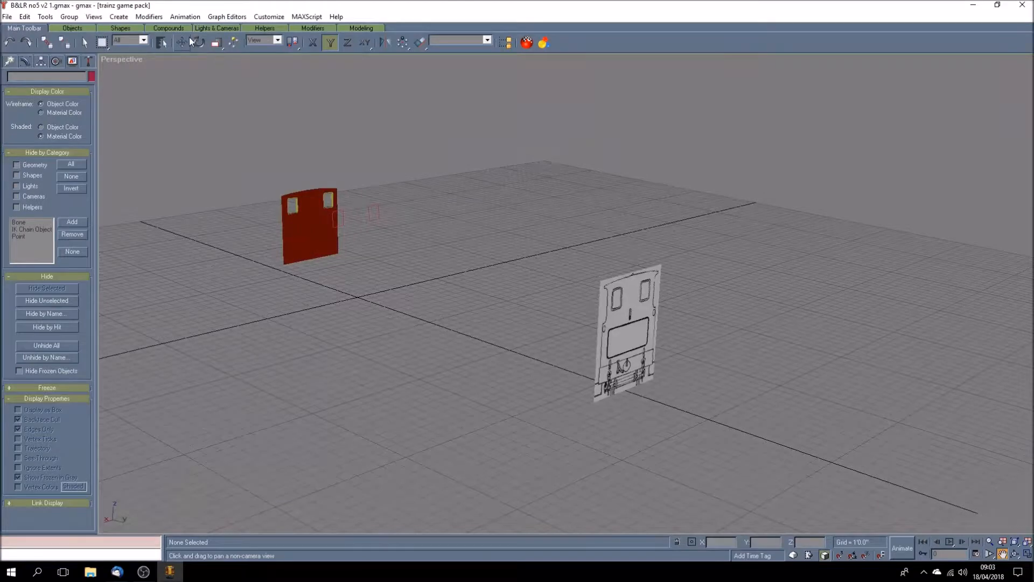
{"action": "left_click", "coordinate": [194, 39]}
{"action": "left_click", "coordinate": [654, 343]}
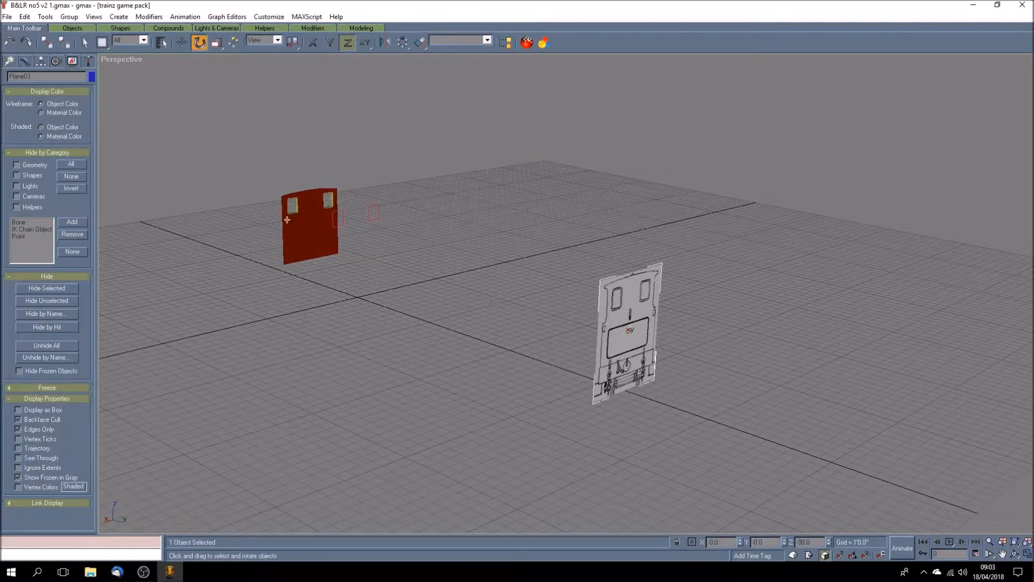
{"action": "left_click", "coordinate": [41, 61]}
{"action": "left_click", "coordinate": [57, 129]}
{"action": "left_click", "coordinate": [66, 212]}
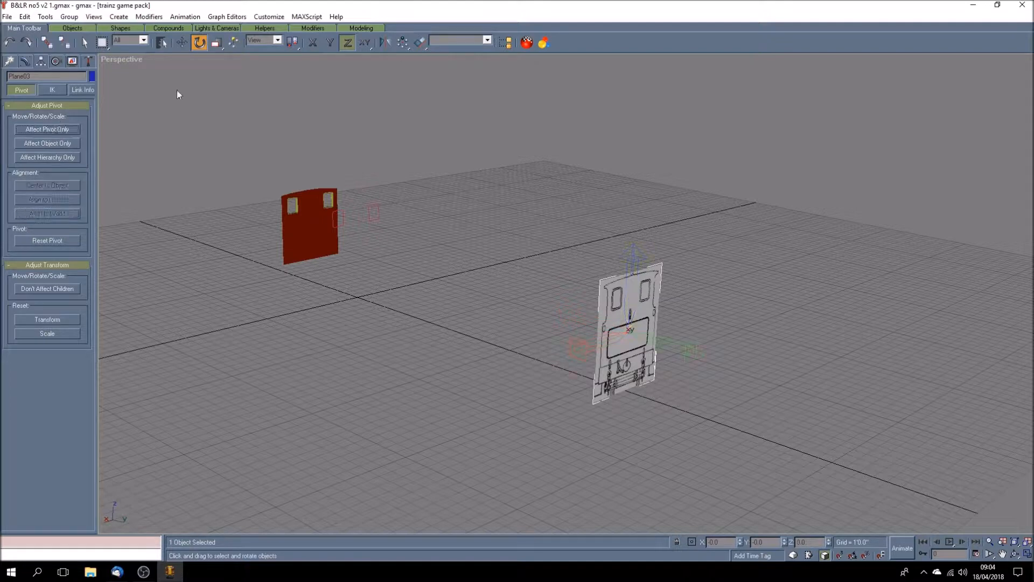
- Set the X position of the cab end reference plane to 0
{"action": "left_click", "coordinate": [182, 43]}
{"action": "left_click_drag", "start_coordinate": [731, 542], "coordinate": [567, 517]}
{"action": "type", "text": "0"}
{"action": "key", "text": "Return"}
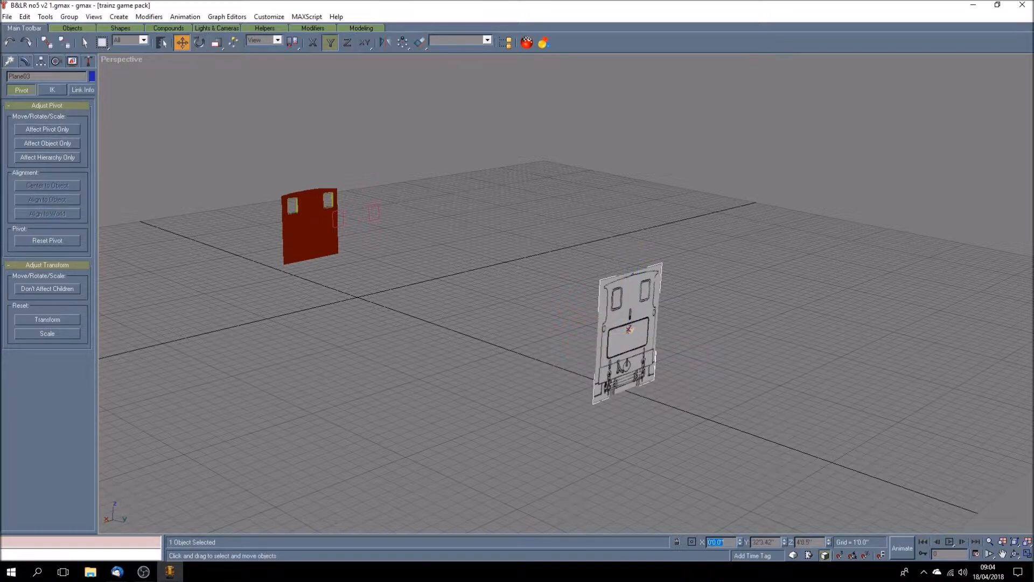
- Rotate the cab end reference plane 180 degrees about the Z axis so its drawing faces the opposite way
{"action": "left_click", "coordinate": [200, 43]}
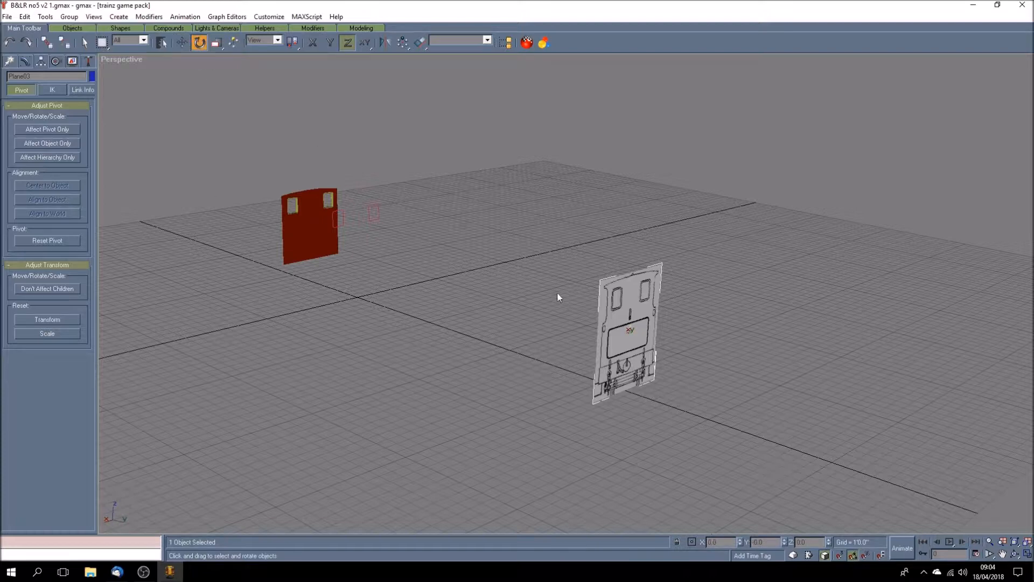
{"action": "left_click_drag", "start_coordinate": [619, 320], "coordinate": [677, 408]}
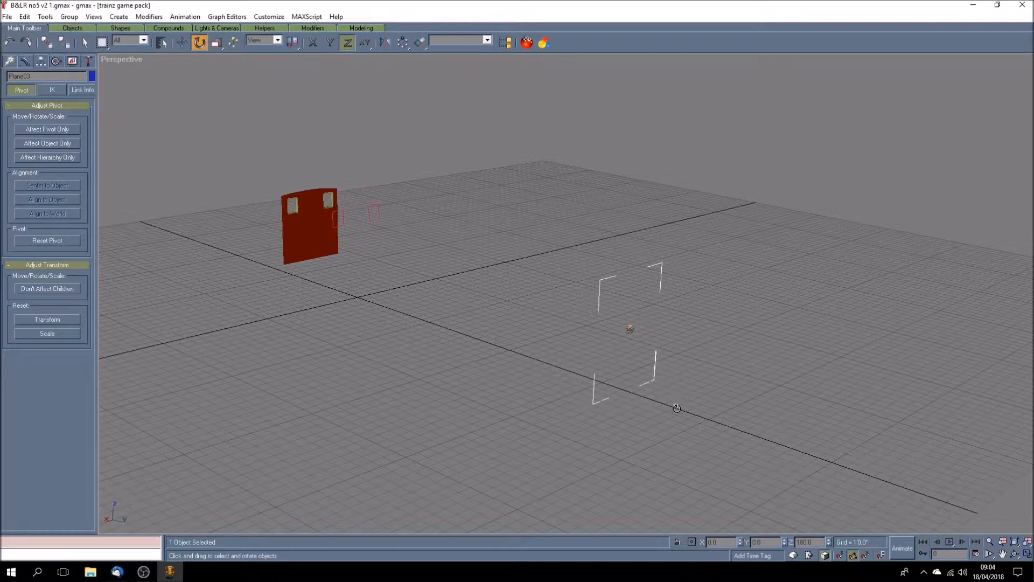
{"action": "left_click", "coordinate": [560, 428]}
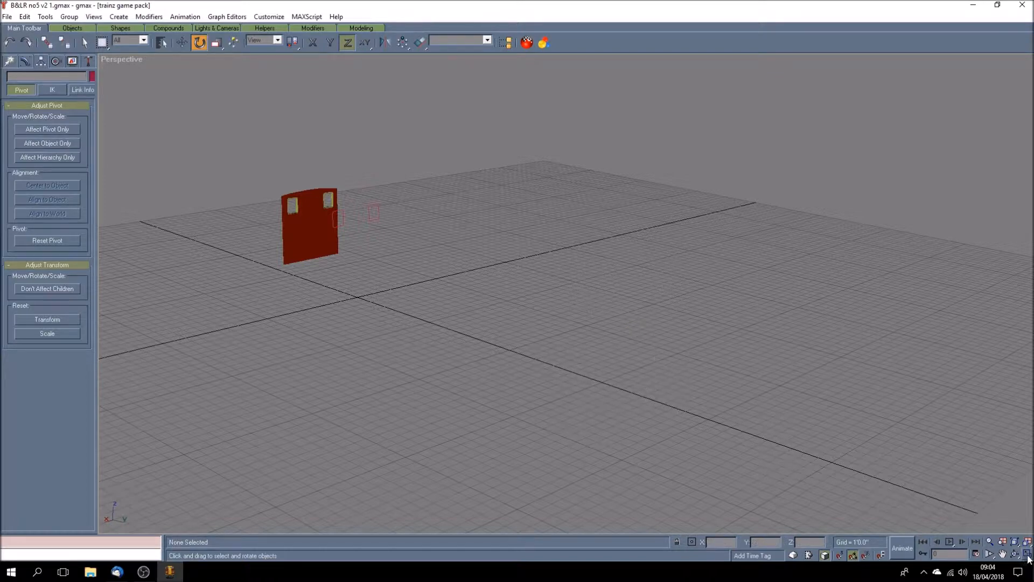
- Set the Front viewport to Smooth + Highlights shading and maximize it, framing the whole cab and its reference drawing
{"action": "left_click", "coordinate": [1027, 554]}
{"action": "right_click", "coordinate": [589, 63]}
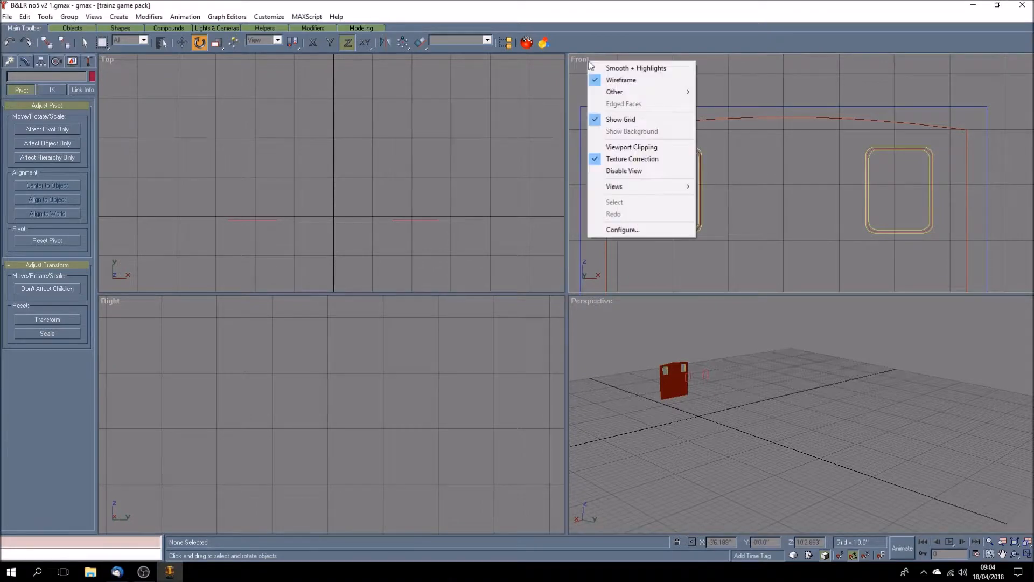
{"action": "left_click", "coordinate": [593, 68]}
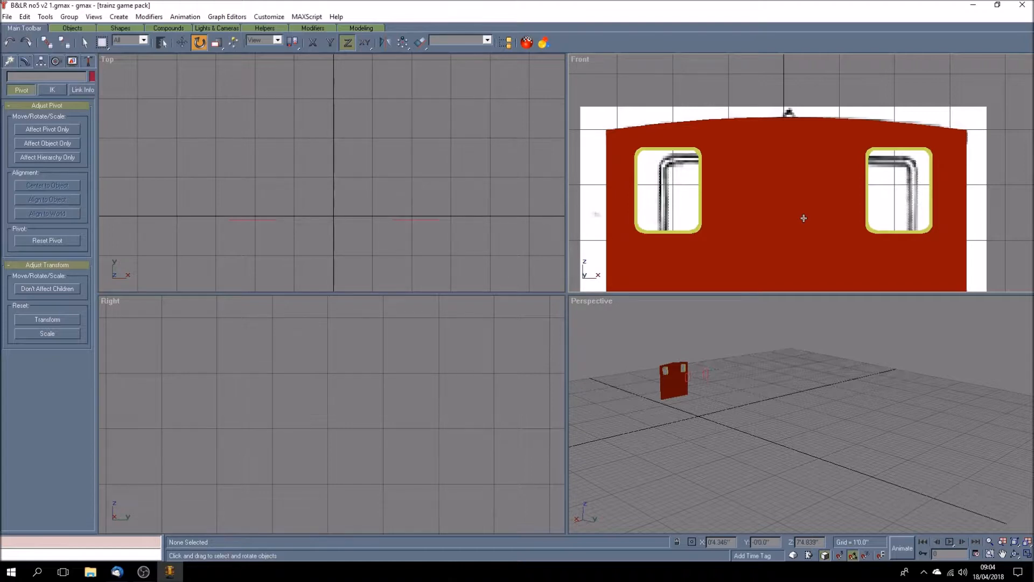
{"action": "left_click", "coordinate": [1003, 553]}
{"action": "left_click_drag", "start_coordinate": [751, 246], "coordinate": [736, 195]}
{"action": "scroll", "coordinate": [746, 171], "scroll_direction": "down", "scroll_amount": 5}
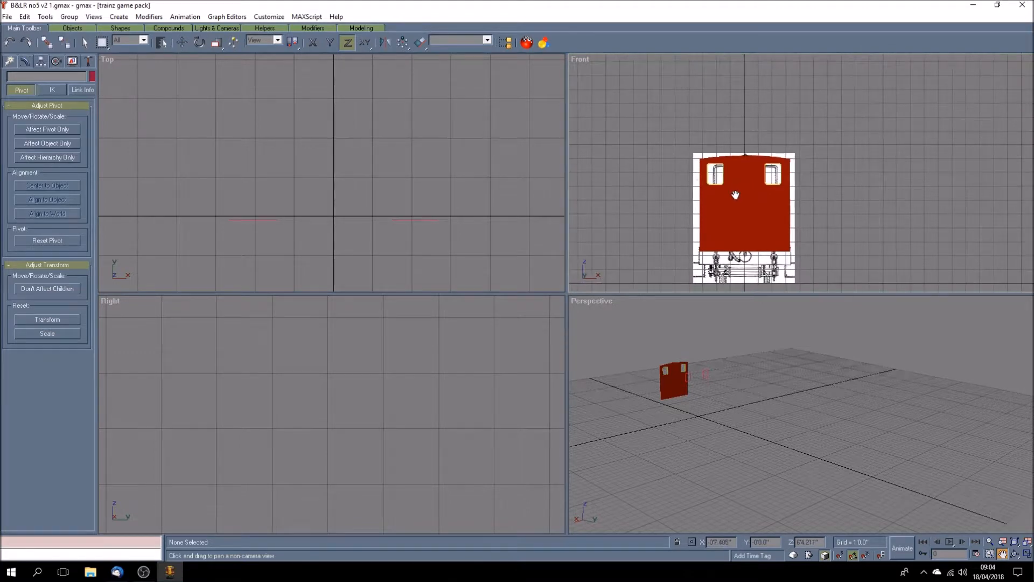
{"action": "left_click", "coordinate": [1027, 554]}
{"action": "left_click_drag", "start_coordinate": [619, 402], "coordinate": [699, 270]}
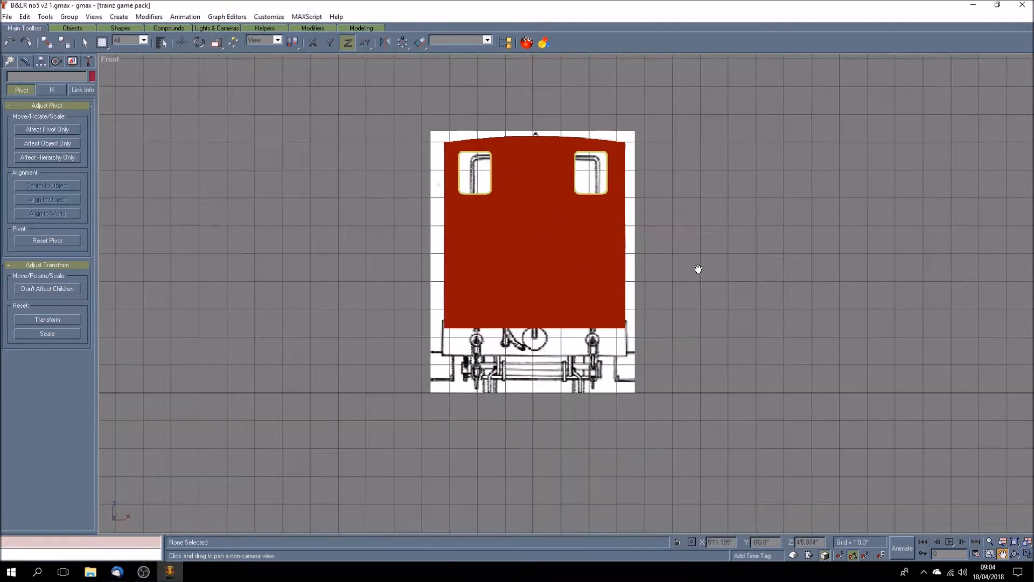
{"action": "scroll", "coordinate": [698, 269], "scroll_direction": "up", "scroll_amount": 3}
- Hide the red cab front group so the cab end drawing behind it is exposed
{"action": "left_click", "coordinate": [183, 43]}
{"action": "left_click", "coordinate": [358, 337]}
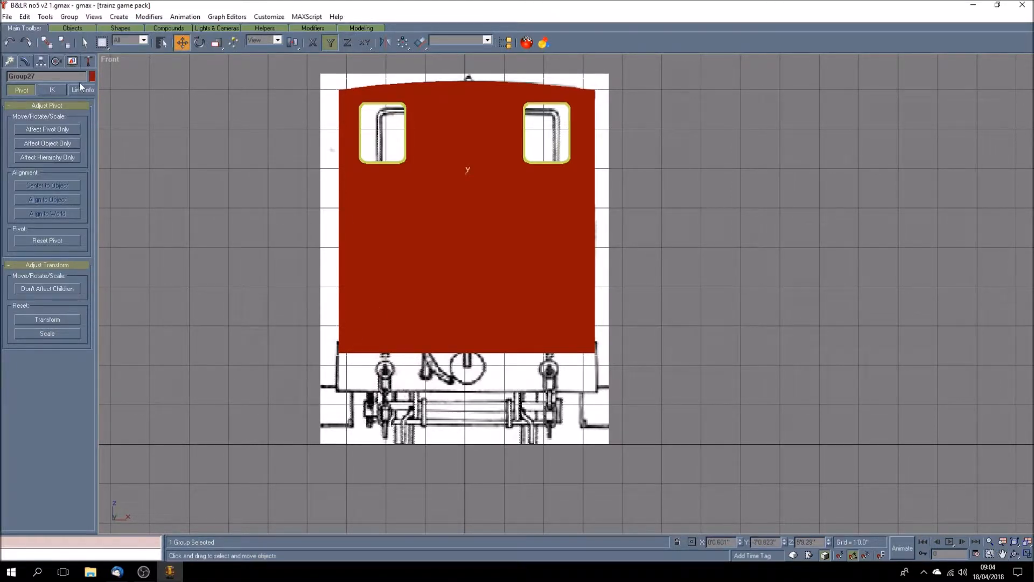
{"action": "left_click", "coordinate": [72, 61]}
{"action": "left_click", "coordinate": [63, 290]}
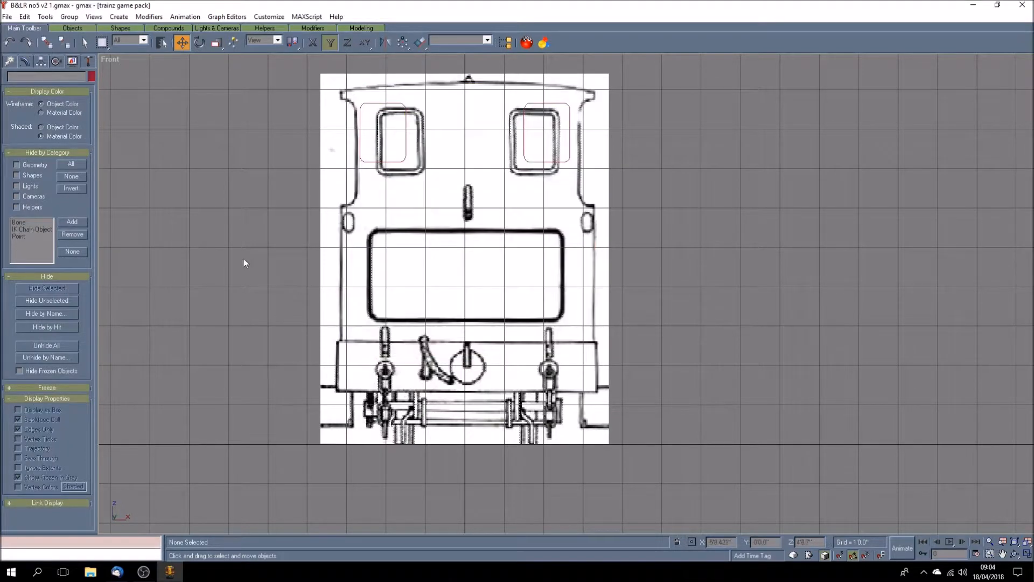
- Save the scene, and save it again as B&LR no5 v2 2.gmax, replacing the existing file
{"action": "left_click", "coordinate": [7, 17]}
{"action": "left_click", "coordinate": [19, 68]}
{"action": "left_click", "coordinate": [7, 17]}
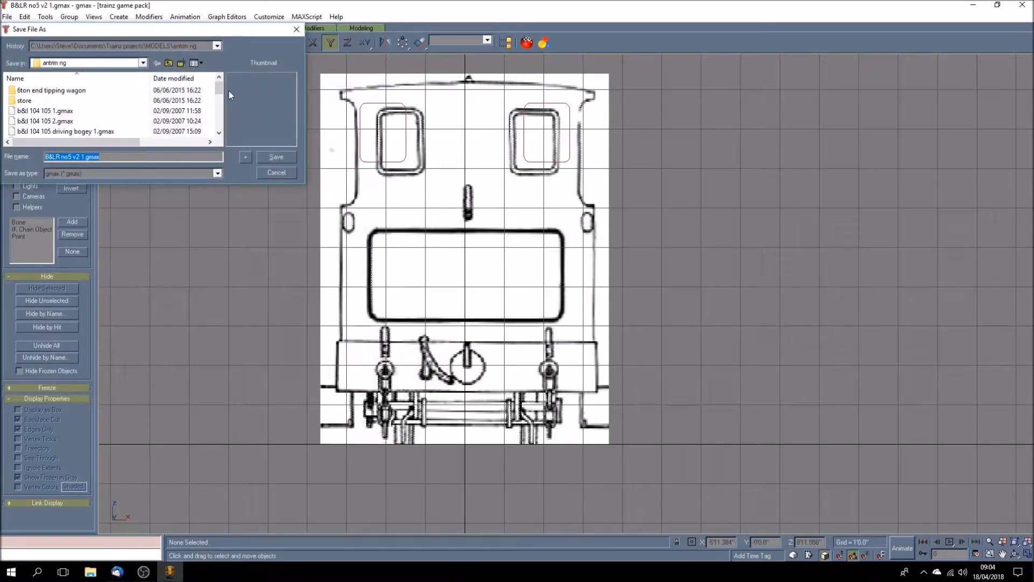
{"action": "left_click_drag", "start_coordinate": [219, 90], "coordinate": [218, 119]}
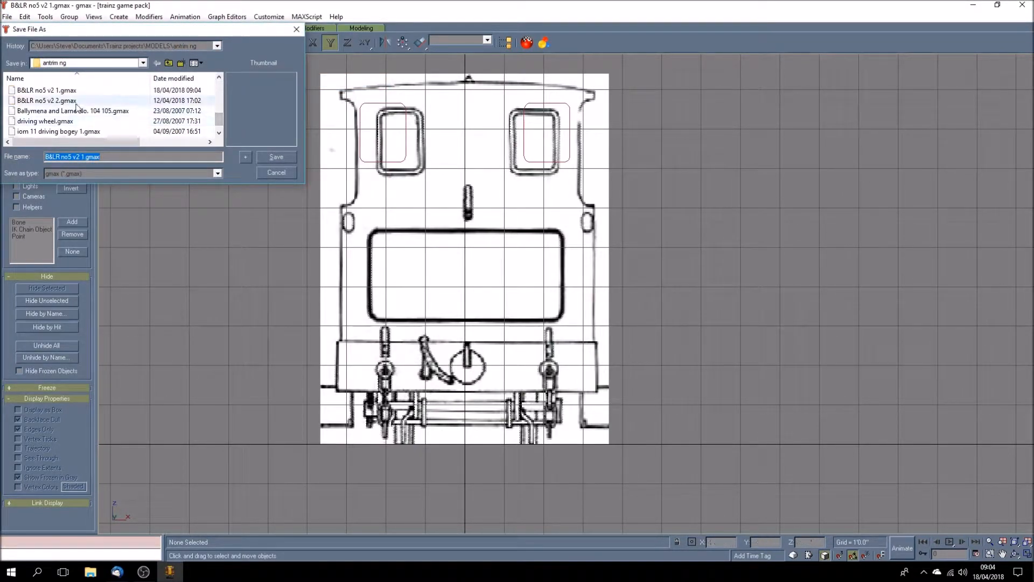
{"action": "left_click", "coordinate": [47, 100]}
{"action": "left_click", "coordinate": [282, 157]}
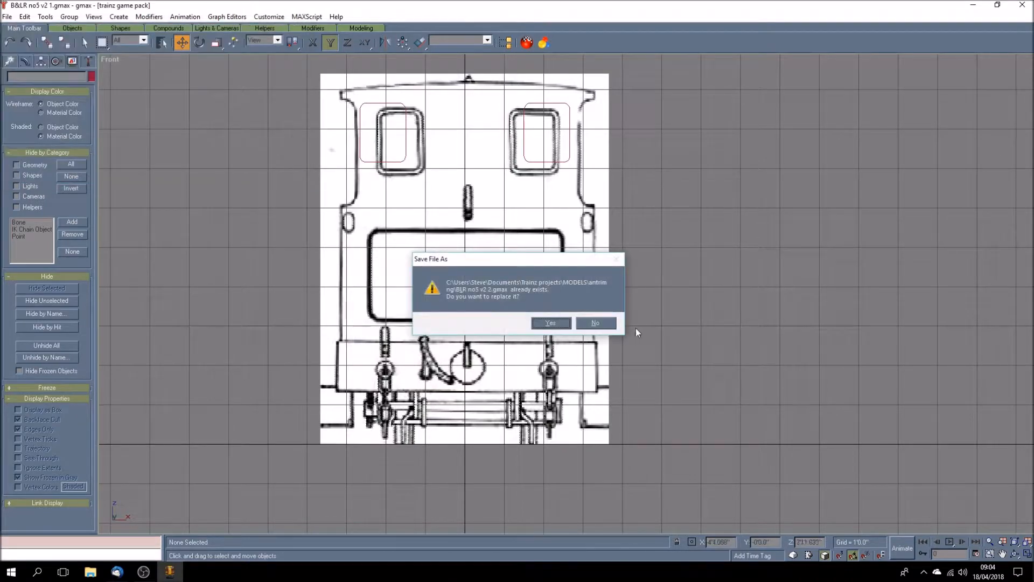
{"action": "left_click", "coordinate": [550, 322]}
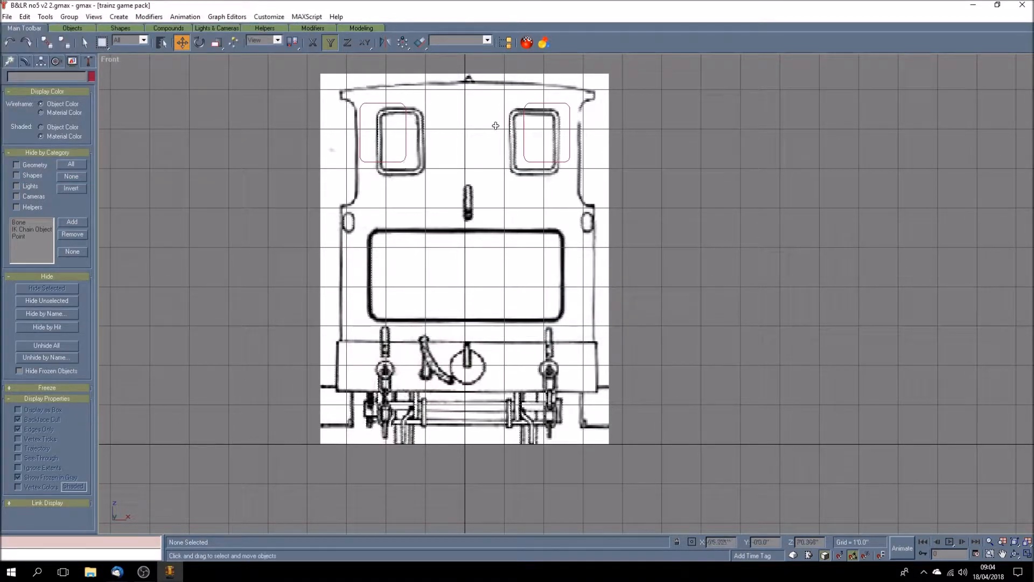
- Move the left rounded rectangle onto the left window of the cab end drawing, at about X -1'7.2"
{"action": "scroll", "coordinate": [477, 144], "scroll_direction": "down", "scroll_amount": 2}
{"action": "scroll", "coordinate": [473, 112], "scroll_direction": "up", "scroll_amount": 4}
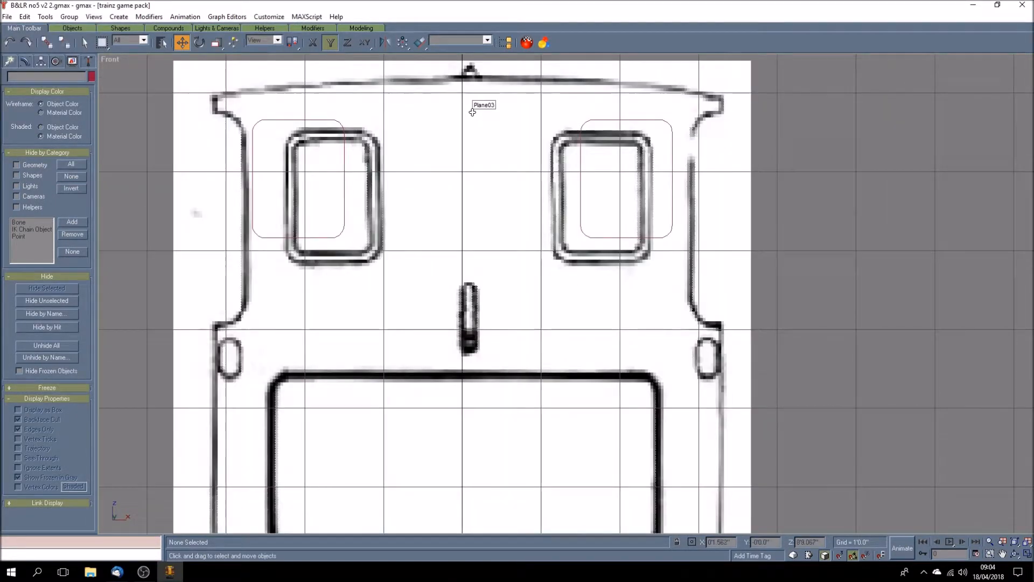
{"action": "left_click", "coordinate": [345, 223]}
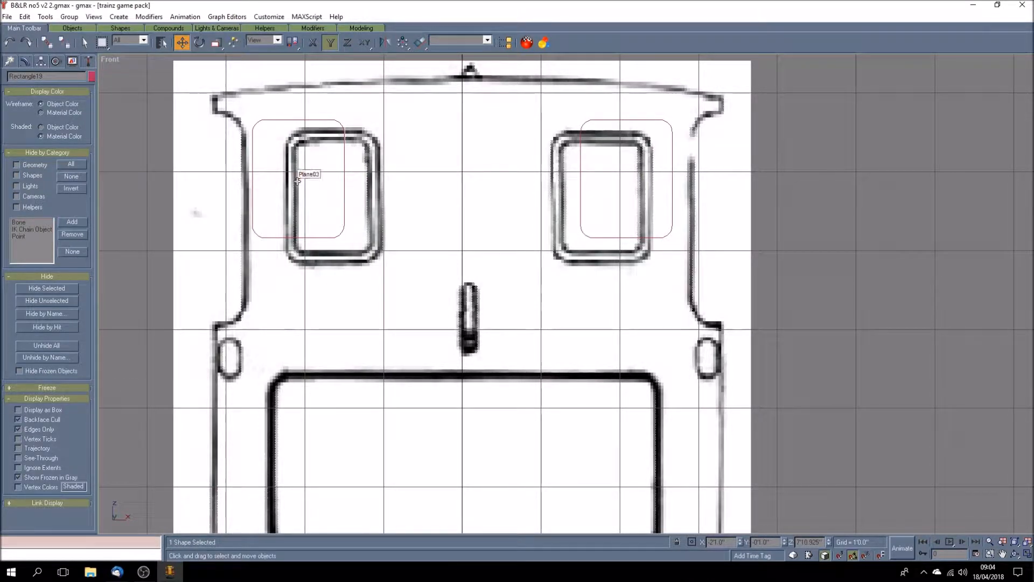
{"action": "key", "text": "F5"}
{"action": "left_click_drag", "start_coordinate": [300, 182], "coordinate": [337, 192]}
{"action": "key", "text": "F6"}
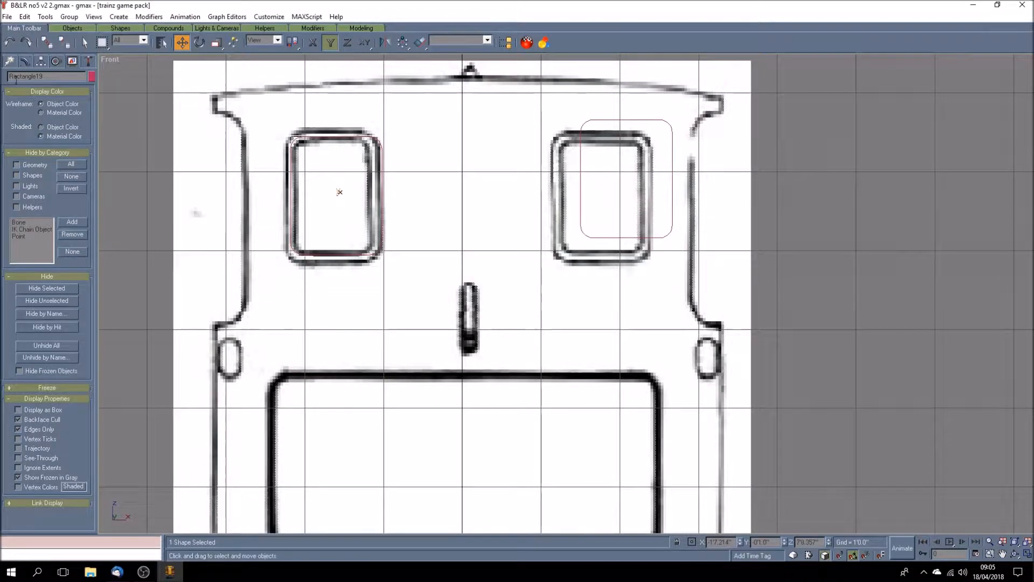
- Set the left rectangle's width to 1'0.0" and shift it sideways to centre it on the drawn window
{"action": "left_click", "coordinate": [24, 62]}
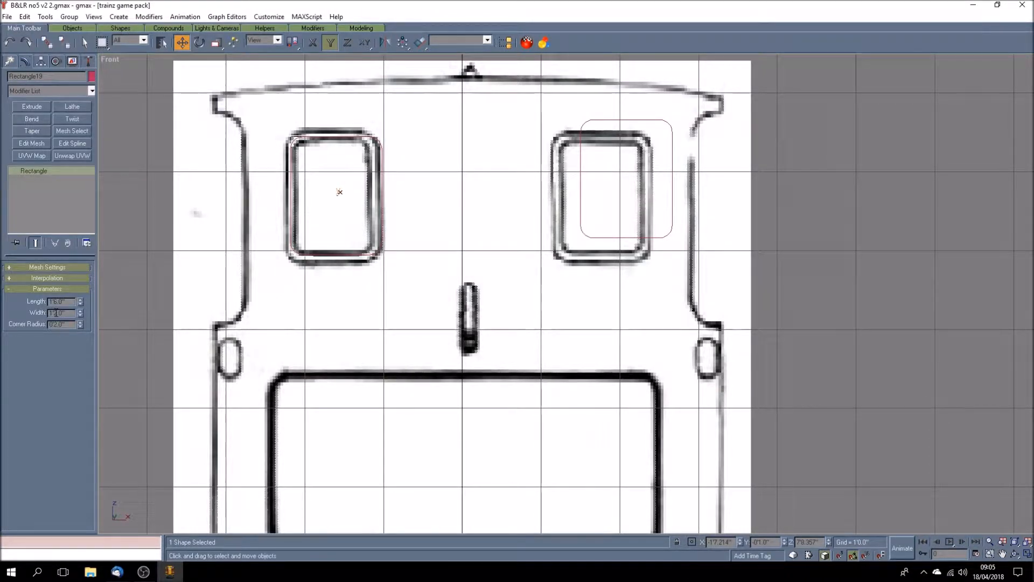
{"action": "type", "text": "1"}
{"action": "key", "text": "Return"}
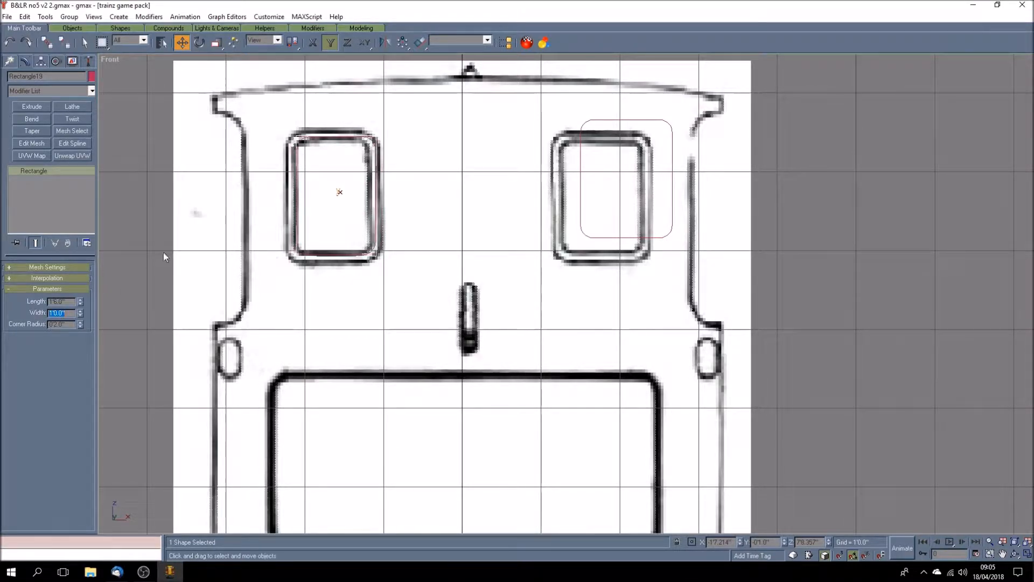
{"action": "key", "text": "F5"}
{"action": "left_click_drag", "start_coordinate": [338, 194], "coordinate": [334, 197]}
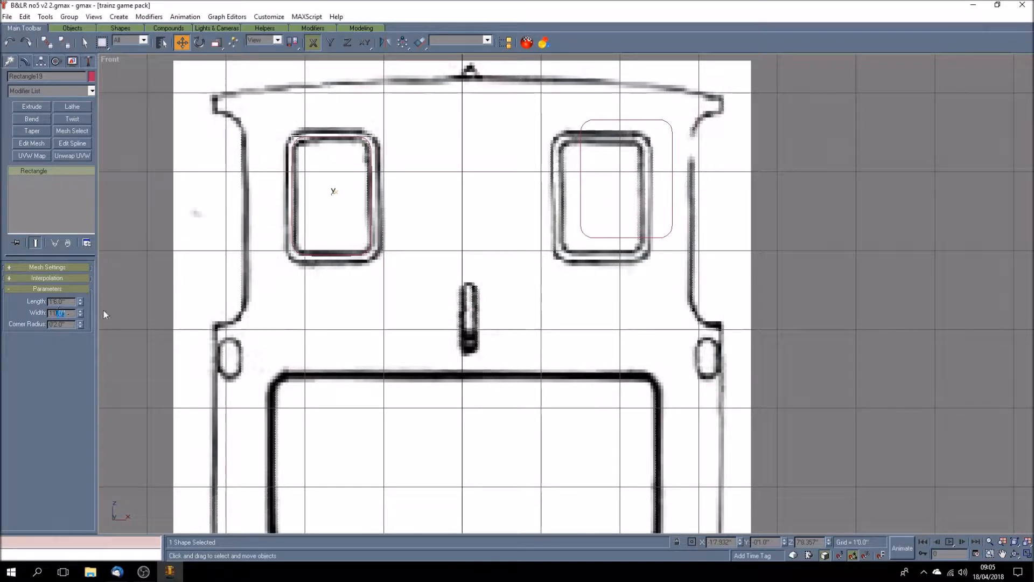
- Widen the left rectangle to 1'0.5" and fine-tune its horizontal position within the drawn window frame
{"action": "type", "text": ".5"}
{"action": "key", "text": "Return"}
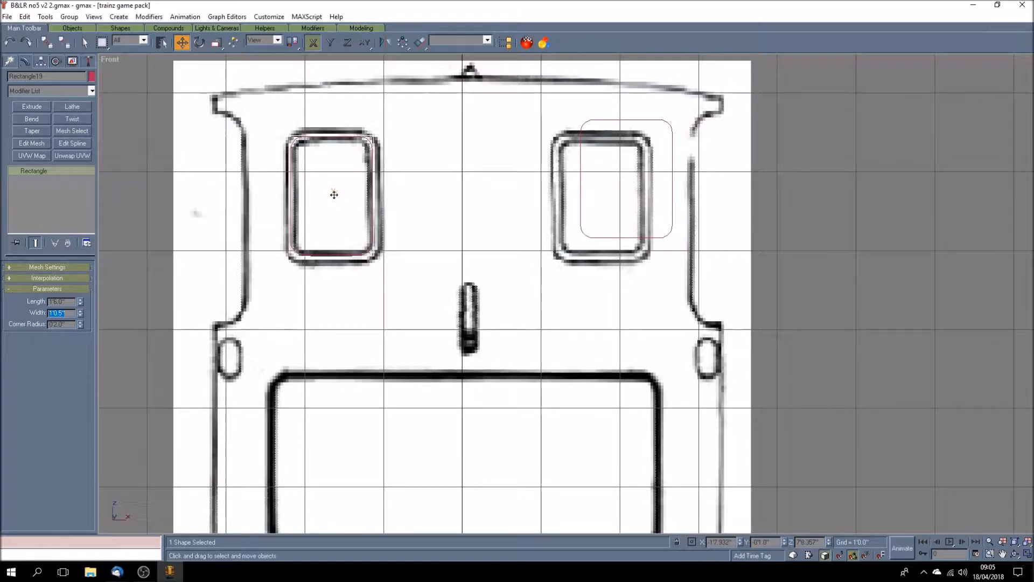
{"action": "left_click", "coordinate": [334, 194]}
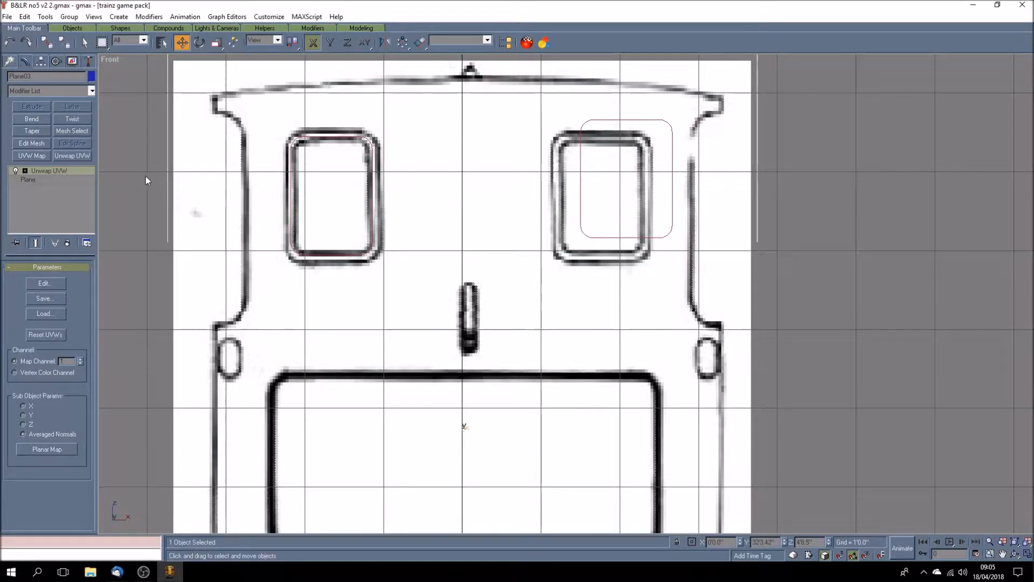
{"action": "left_click", "coordinate": [333, 190]}
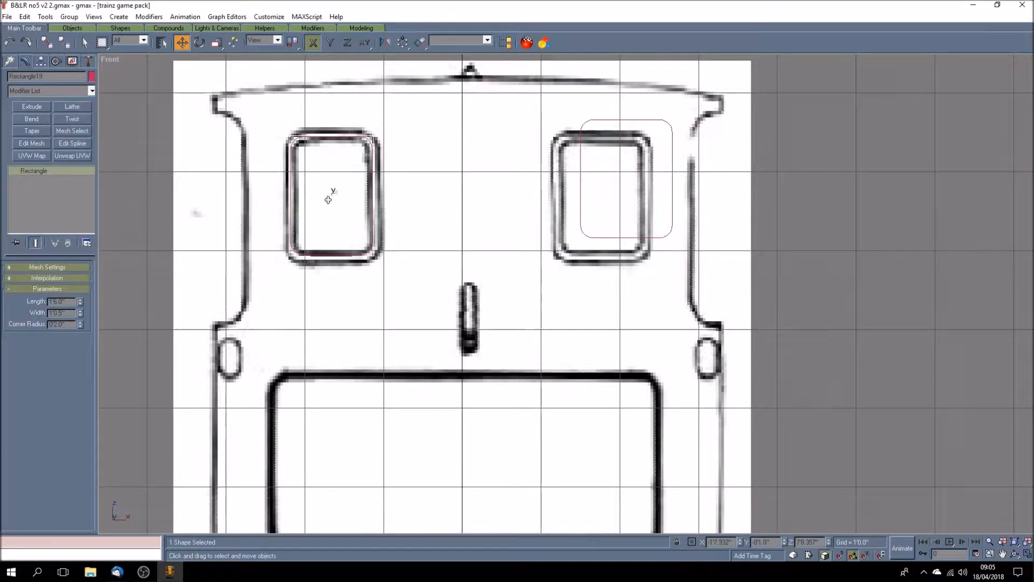
{"action": "left_click_drag", "start_coordinate": [291, 204], "coordinate": [290, 204]}
{"action": "left_click", "coordinate": [143, 202]}
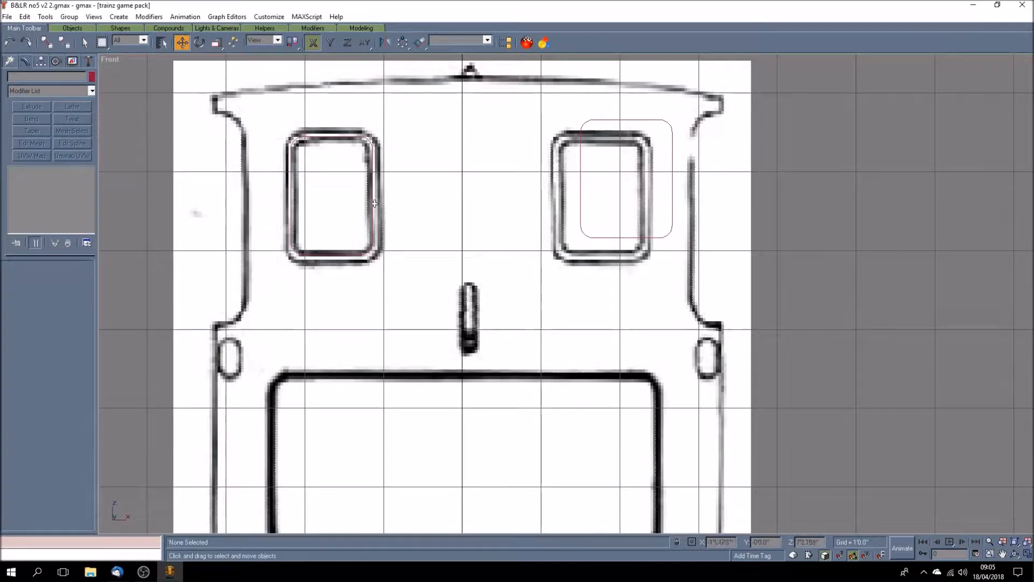
- Clone the fitted left window rectangle and place the copy at the right window with X position 1'7.909"
{"action": "left_click", "coordinate": [290, 200]}
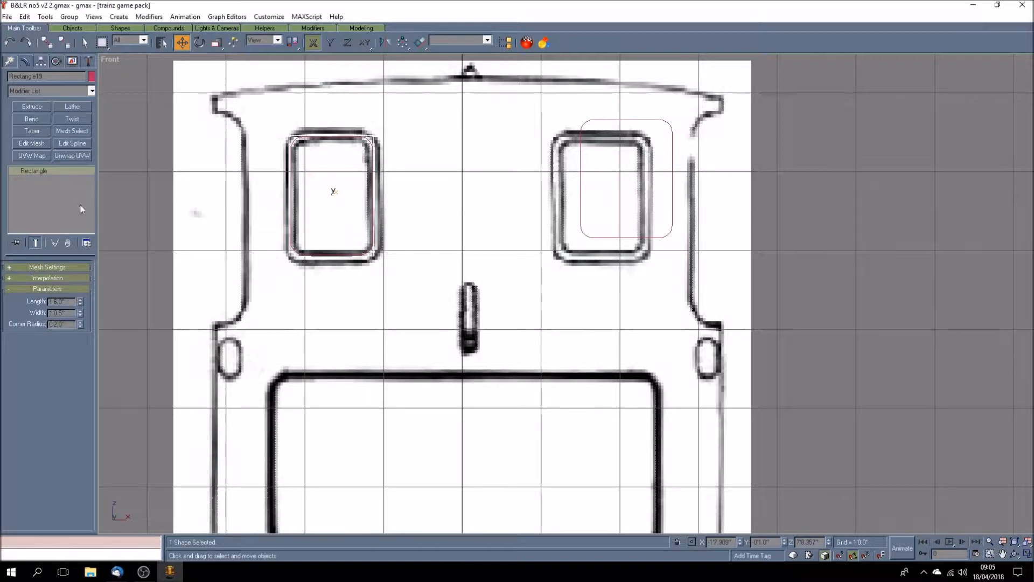
{"action": "left_click", "coordinate": [24, 16]}
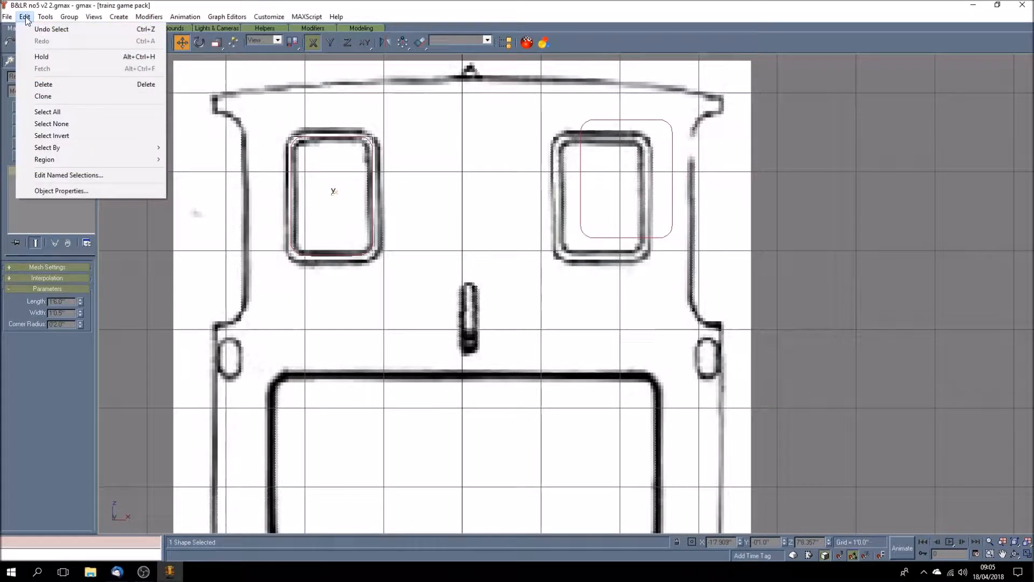
{"action": "left_click", "coordinate": [27, 94]}
{"action": "left_click", "coordinate": [484, 322]}
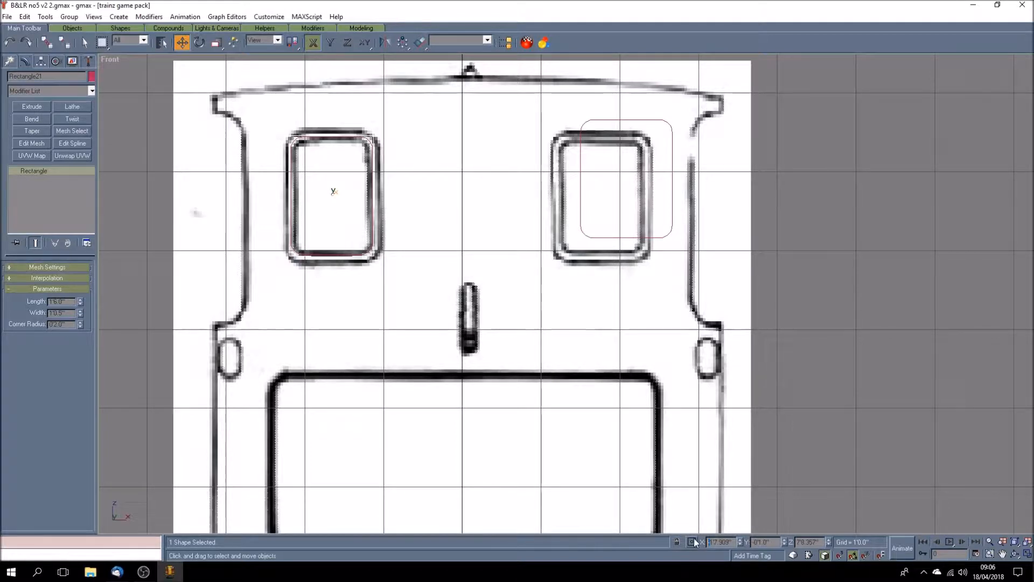
{"action": "key", "text": "Return"}
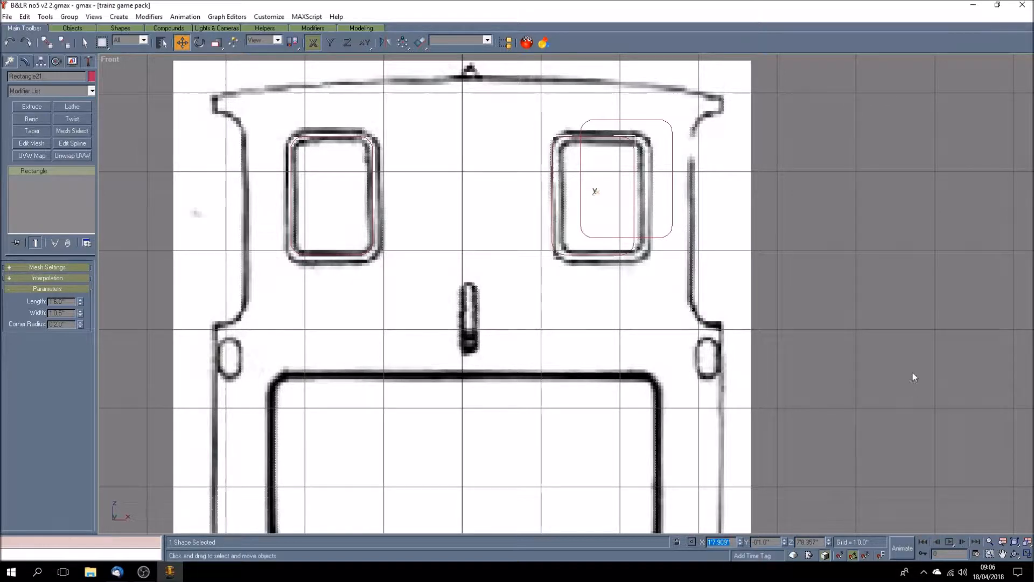
- Delete the old, misaligned rounded rectangle at the right window
{"action": "left_click", "coordinate": [666, 237]}
{"action": "key", "text": "Delete"}
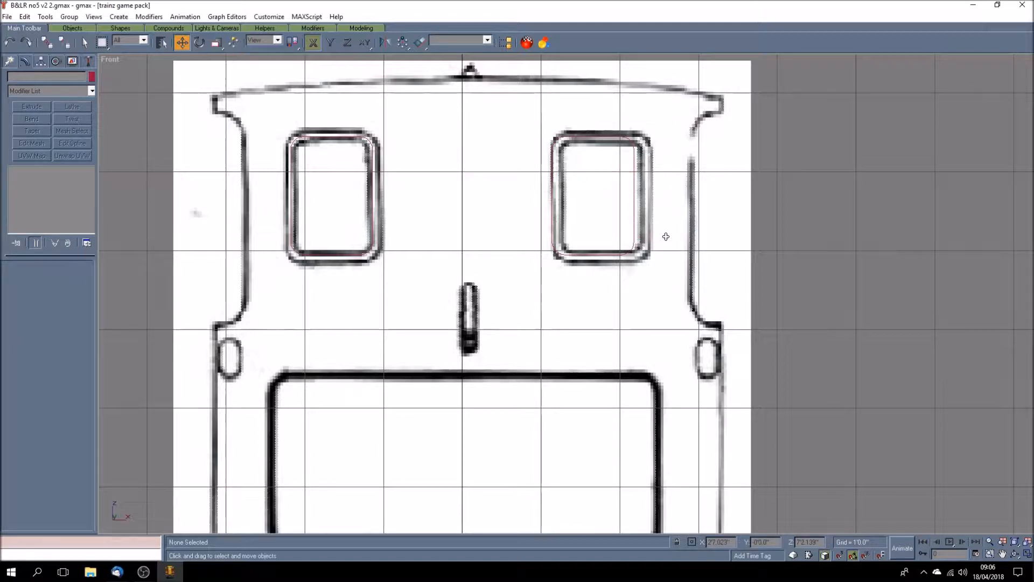
{"action": "scroll", "coordinate": [468, 237], "scroll_direction": "down", "scroll_amount": 5}
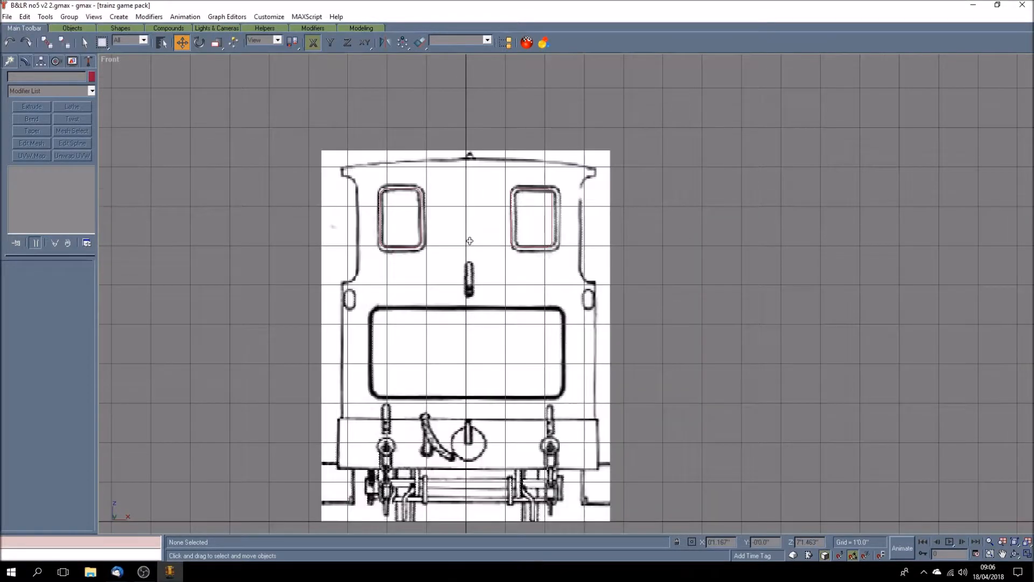
{"action": "scroll", "coordinate": [460, 345], "scroll_direction": "up", "scroll_amount": 2}
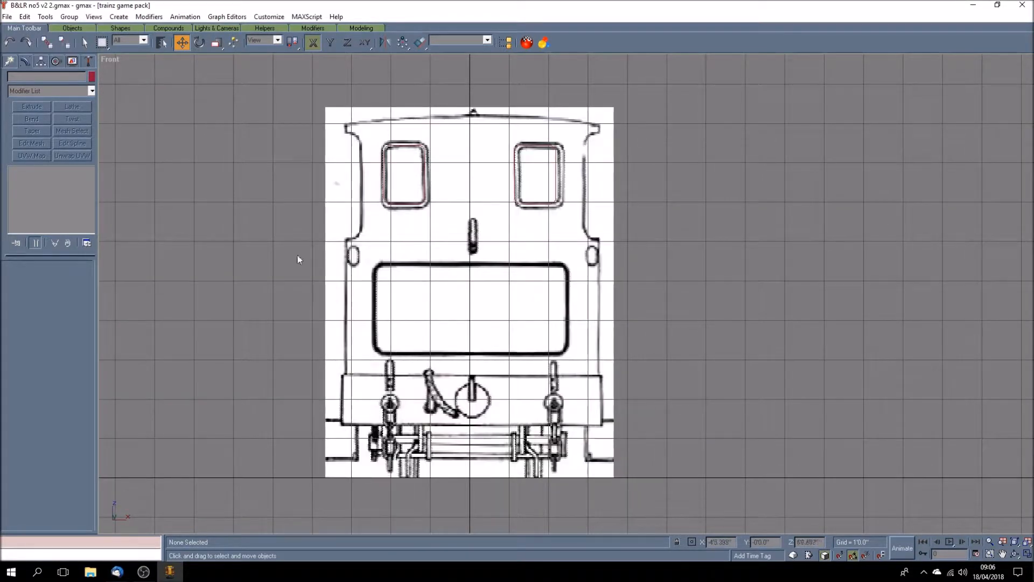
- Open the Unwrap UVW editor for the reference drawing plane's face and select its left-side texture vertices
{"action": "left_click", "coordinate": [344, 194]}
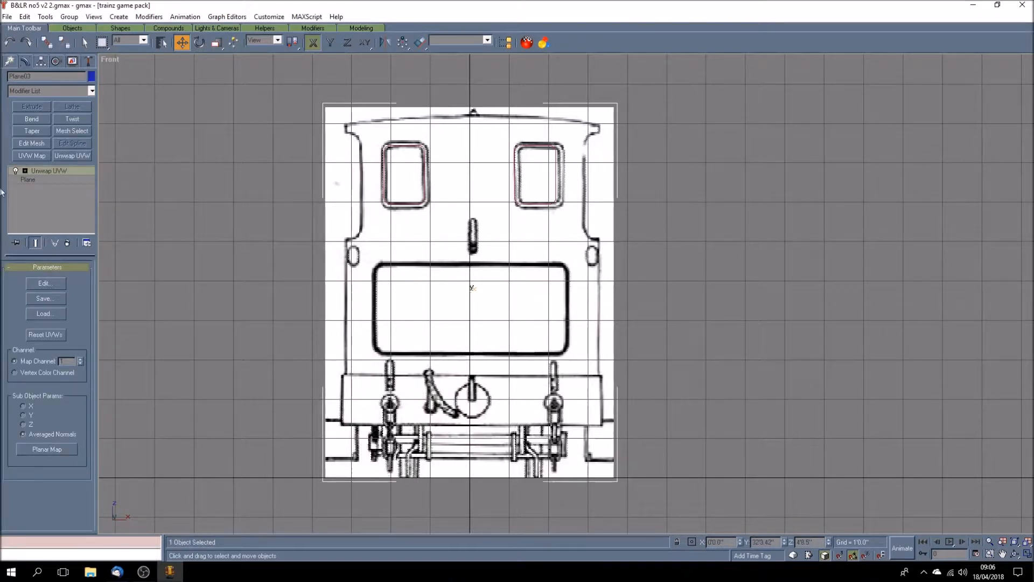
{"action": "left_click", "coordinate": [25, 171]}
{"action": "left_click", "coordinate": [46, 180]}
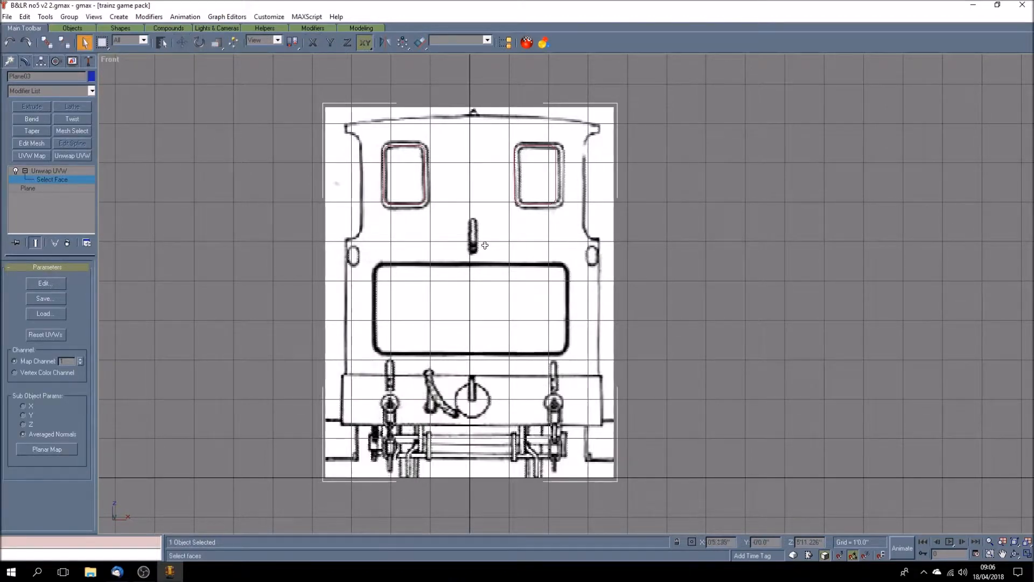
{"action": "left_click", "coordinate": [47, 285]}
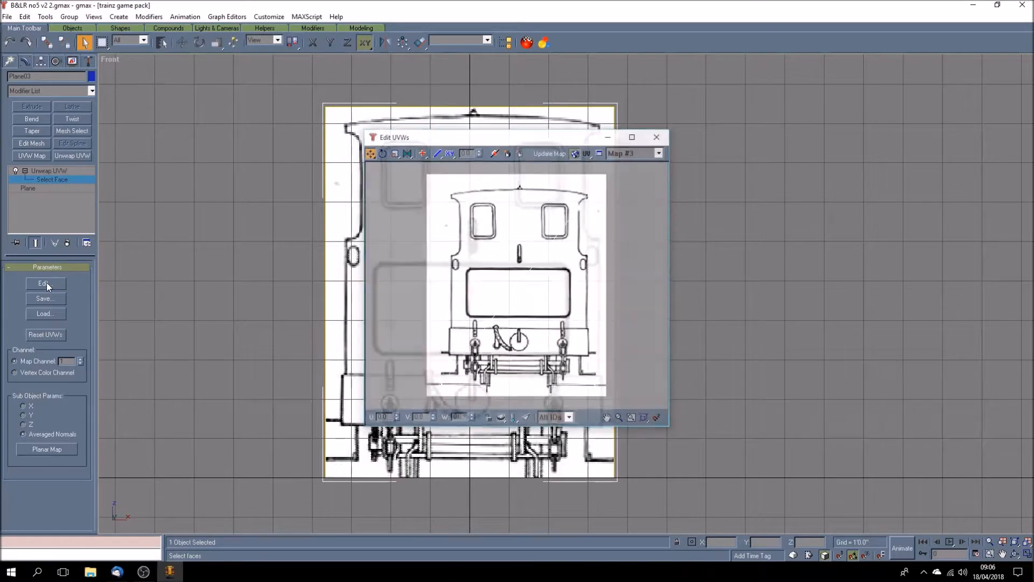
{"action": "left_click_drag", "start_coordinate": [458, 134], "coordinate": [741, 130]}
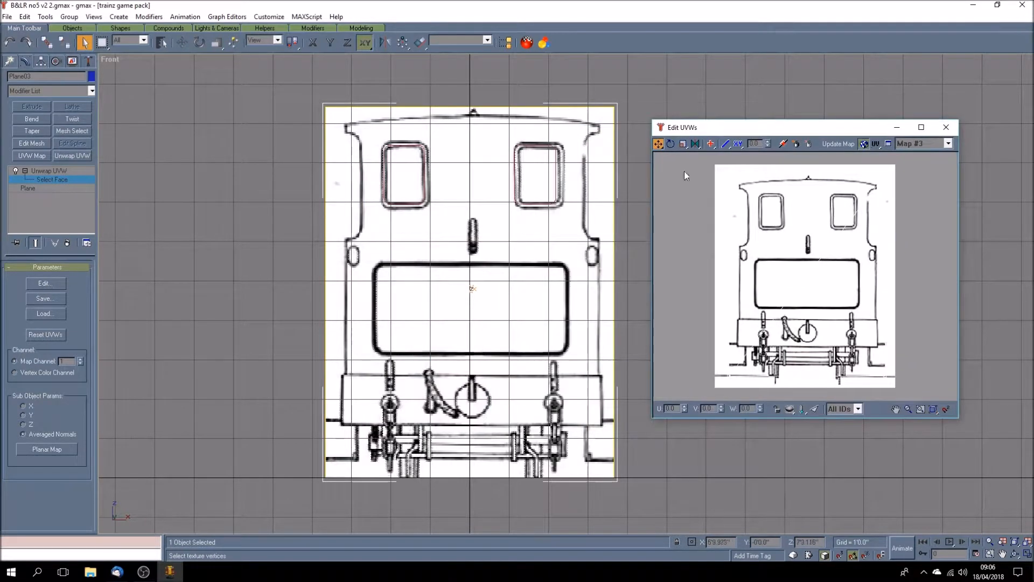
{"action": "left_click_drag", "start_coordinate": [717, 247], "coordinate": [781, 407]}
{"action": "scroll", "coordinate": [729, 390], "scroll_direction": "up", "scroll_amount": 2}
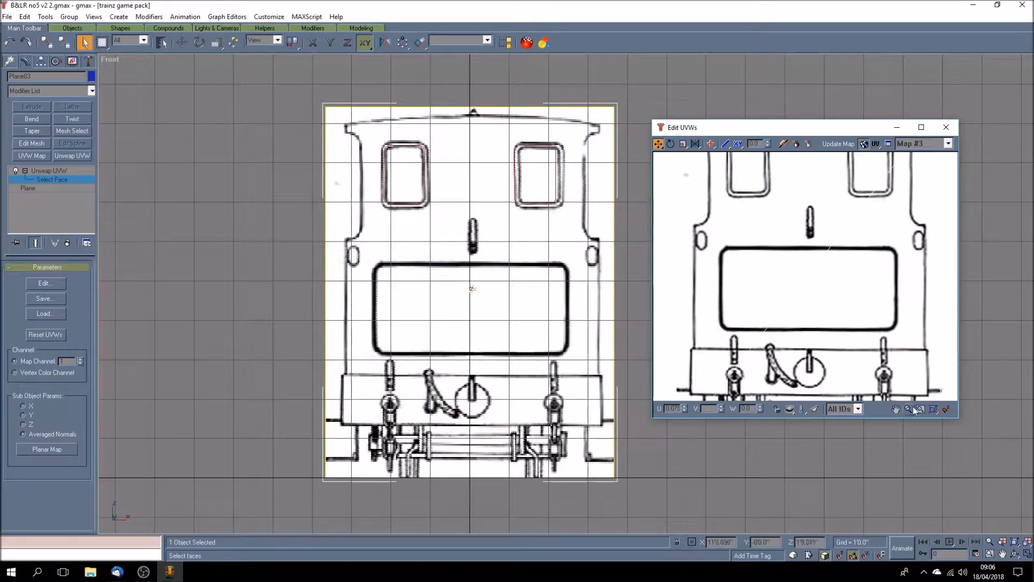
{"action": "left_click", "coordinate": [896, 409]}
{"action": "left_click_drag", "start_coordinate": [719, 305], "coordinate": [750, 213]}
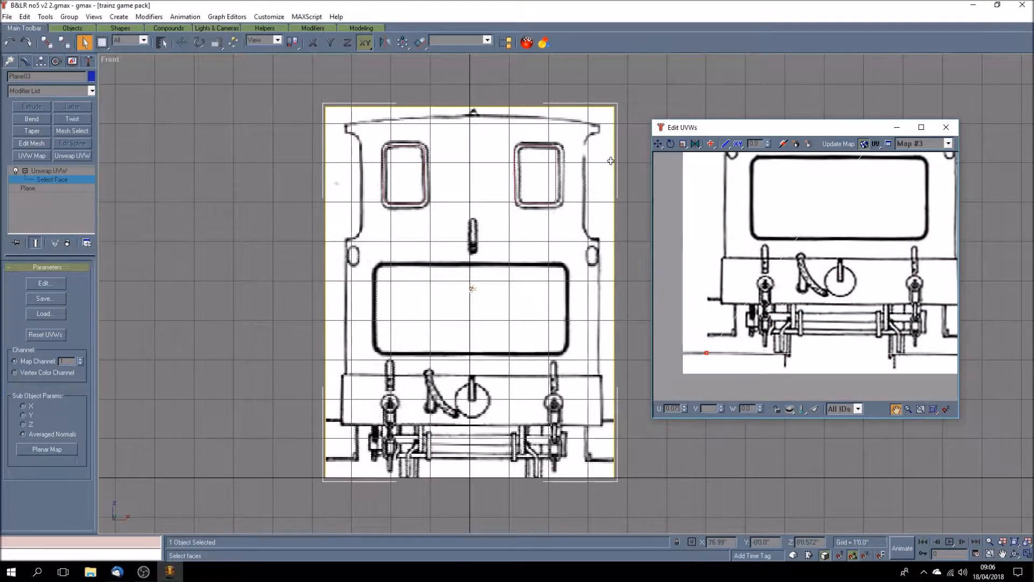
- Shift the selected texture vertices horizontally until the cab drawing is centred on the vertical axis, and finish the UVW editing
{"action": "left_click_drag", "start_coordinate": [657, 145], "coordinate": [658, 168]}
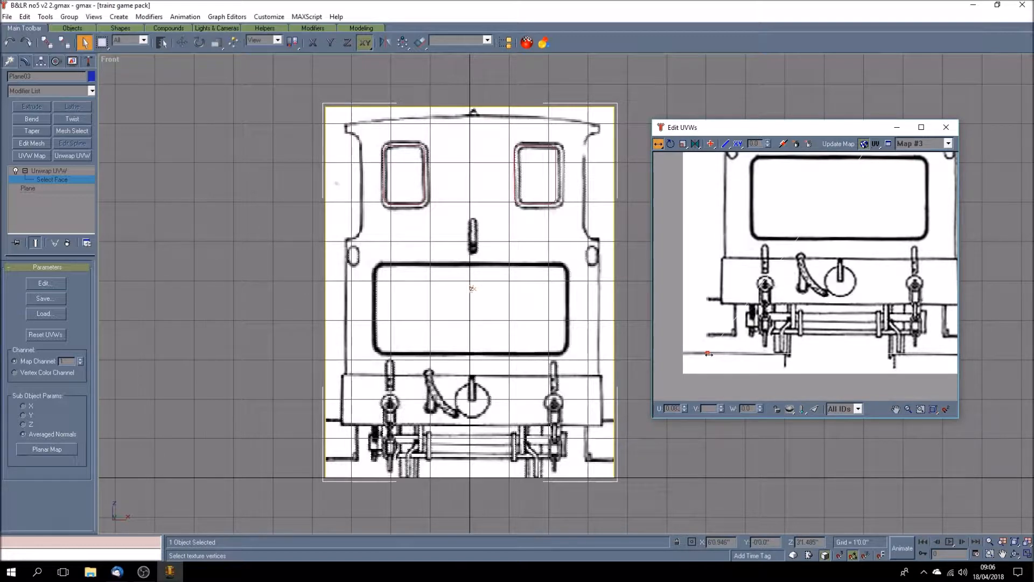
{"action": "left_click_drag", "start_coordinate": [709, 354], "coordinate": [709, 354]}
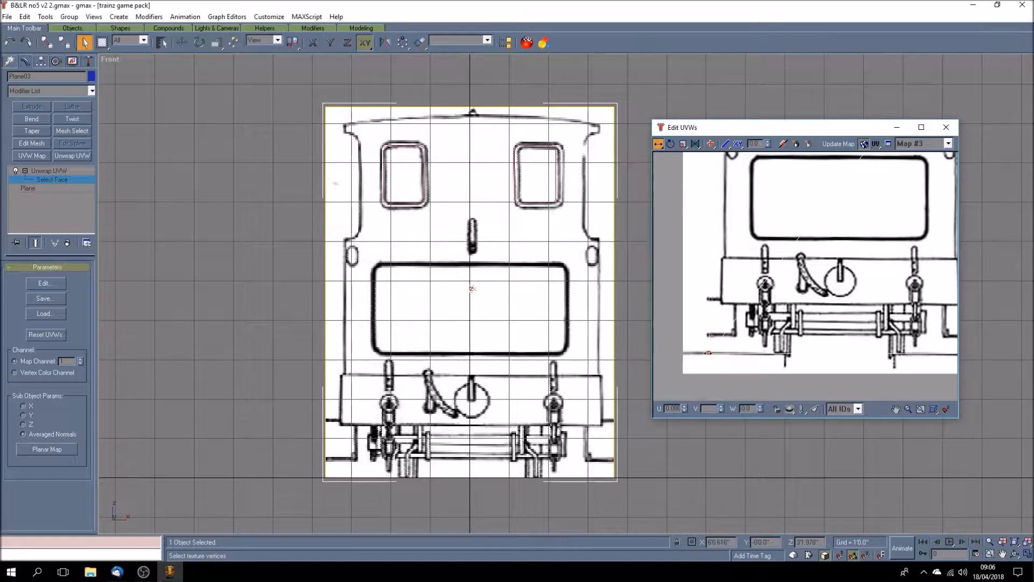
{"action": "left_click_drag", "start_coordinate": [707, 353], "coordinate": [709, 353]}
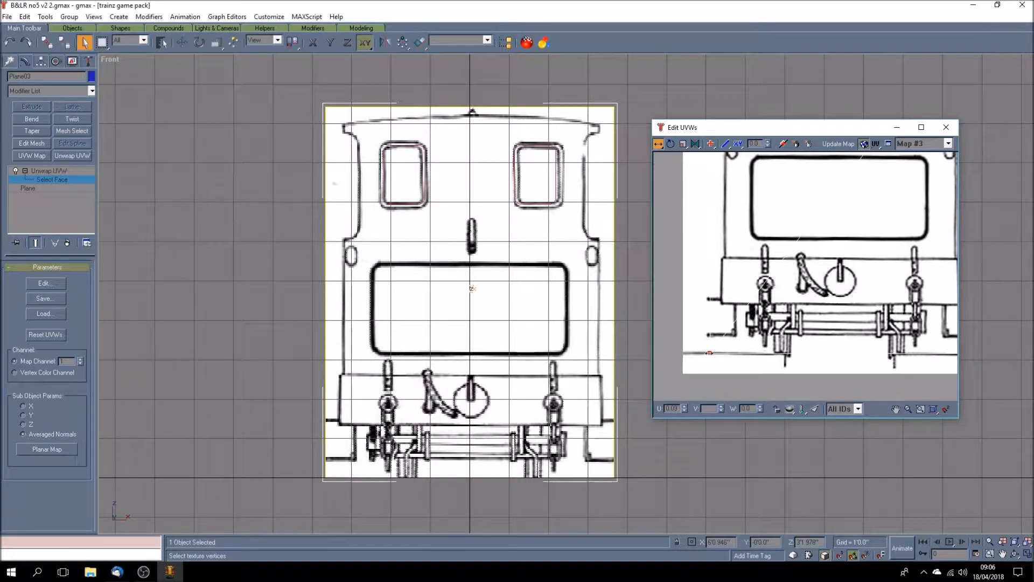
{"action": "left_click_drag", "start_coordinate": [709, 352], "coordinate": [712, 352]}
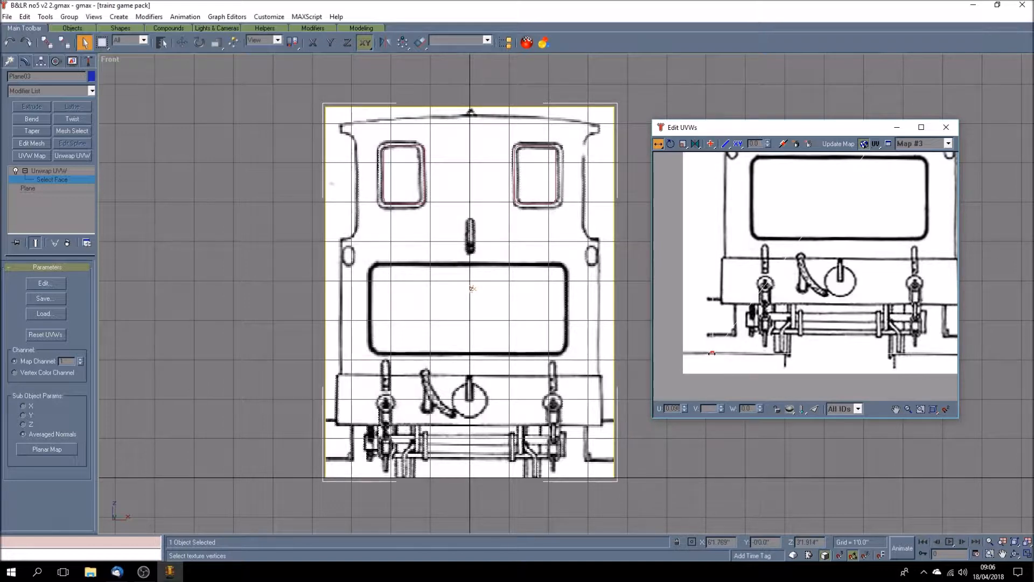
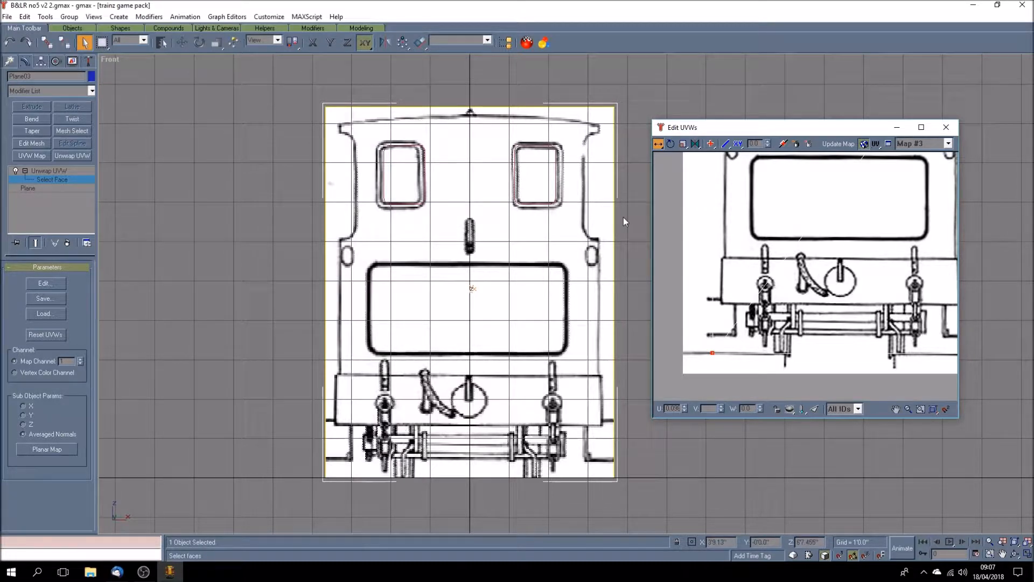
{"action": "left_click", "coordinate": [945, 127]}
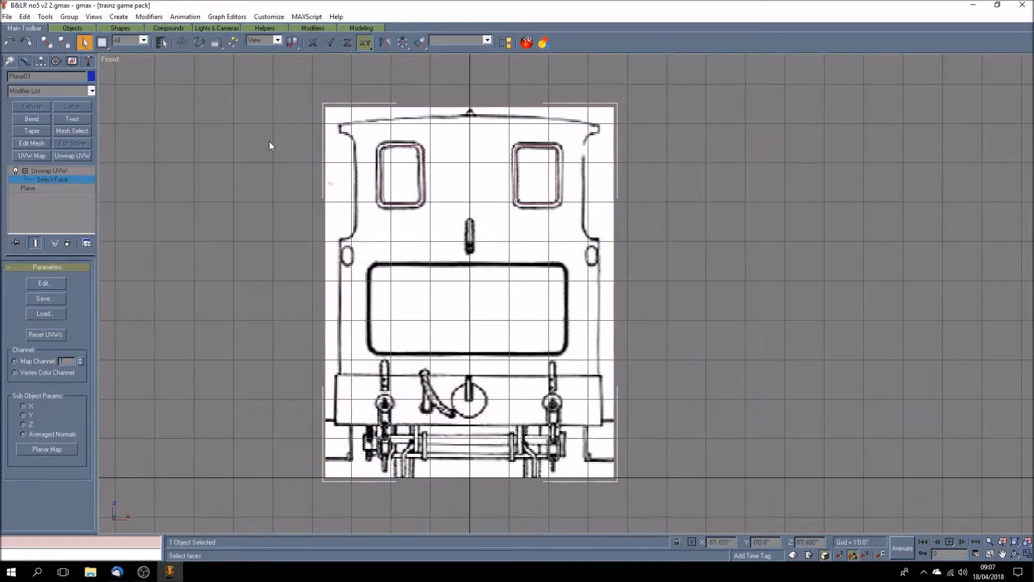
{"action": "left_click", "coordinate": [59, 170]}
{"action": "left_click", "coordinate": [201, 167]}
- Move the left window rectangle sideways onto the shifted drawn window and set its X position to -1'9.5"
{"action": "scroll", "coordinate": [399, 170], "scroll_direction": "up", "scroll_amount": 4}
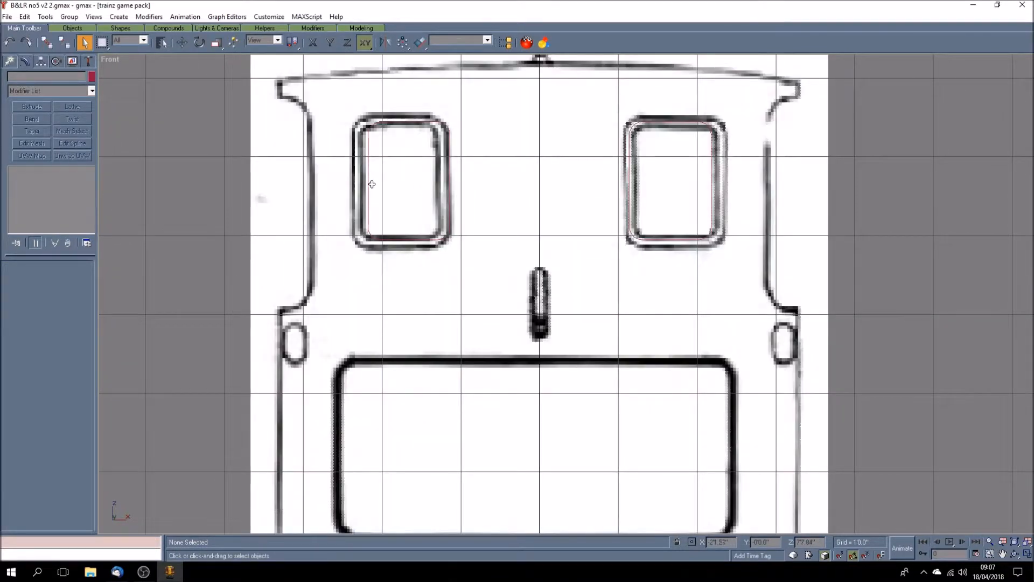
{"action": "left_click", "coordinate": [369, 183]}
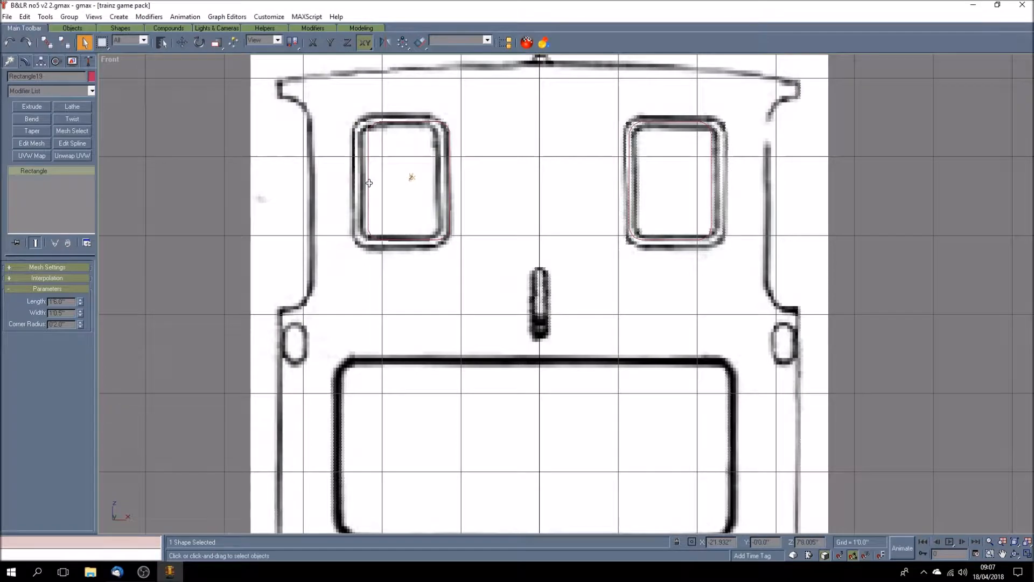
{"action": "left_click", "coordinate": [182, 43]}
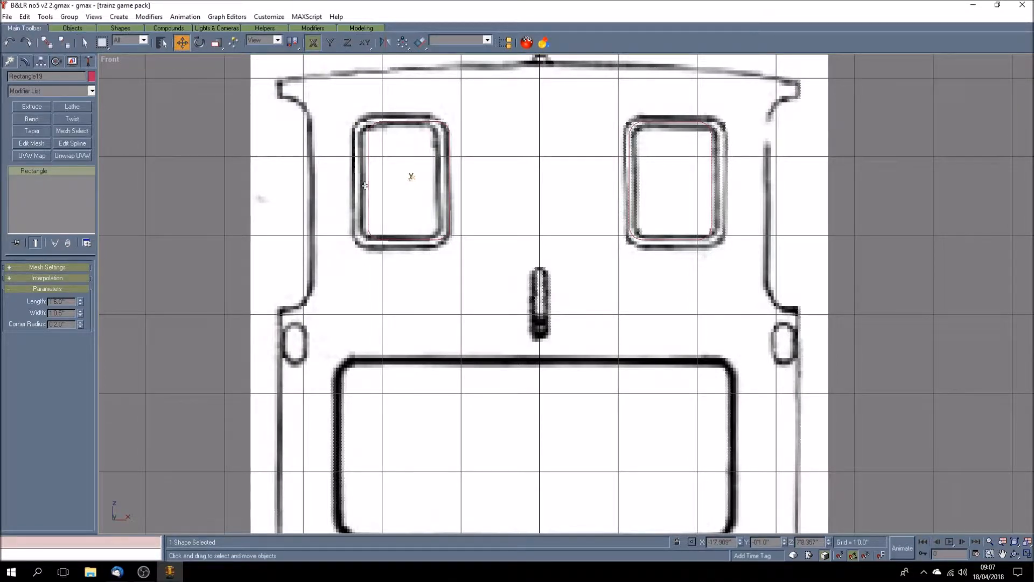
{"action": "left_click_drag", "start_coordinate": [369, 186], "coordinate": [359, 185]}
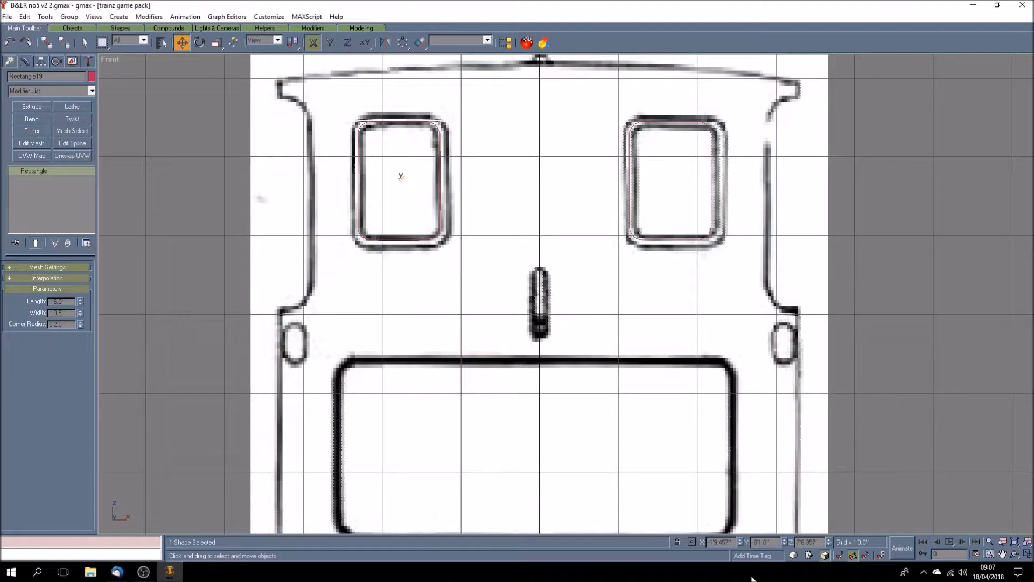
{"action": "left_click_drag", "start_coordinate": [719, 545], "coordinate": [737, 543]}
{"action": "type", "text": "5"}
{"action": "key", "text": "Return"}
- Set the right window rectangle's X position to 1'9.5" and deselect it
{"action": "left_click", "coordinate": [630, 219]}
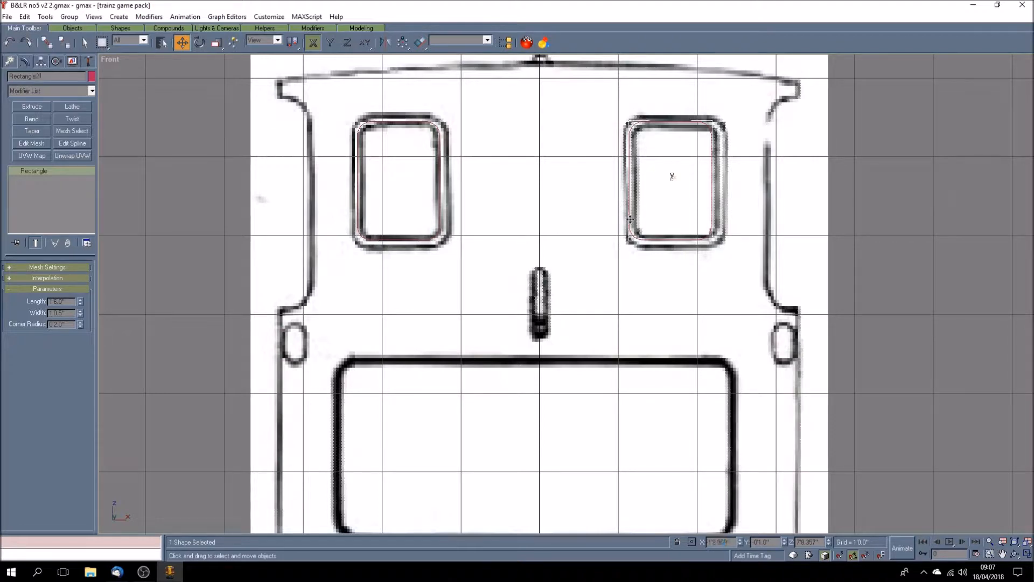
{"action": "double_click", "coordinate": [713, 541]}
{"action": "key", "text": "Return"}
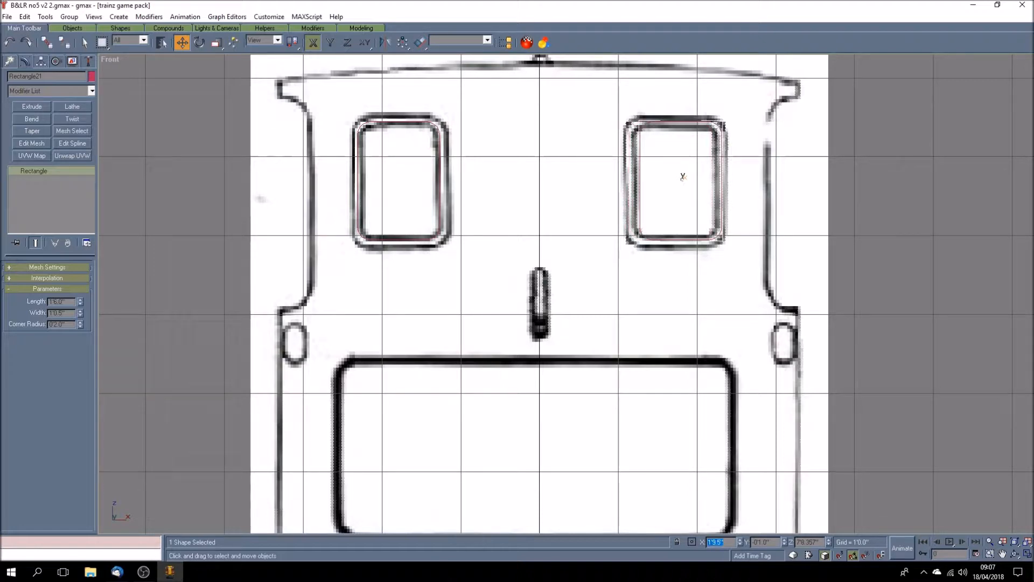
{"action": "left_click", "coordinate": [217, 172]}
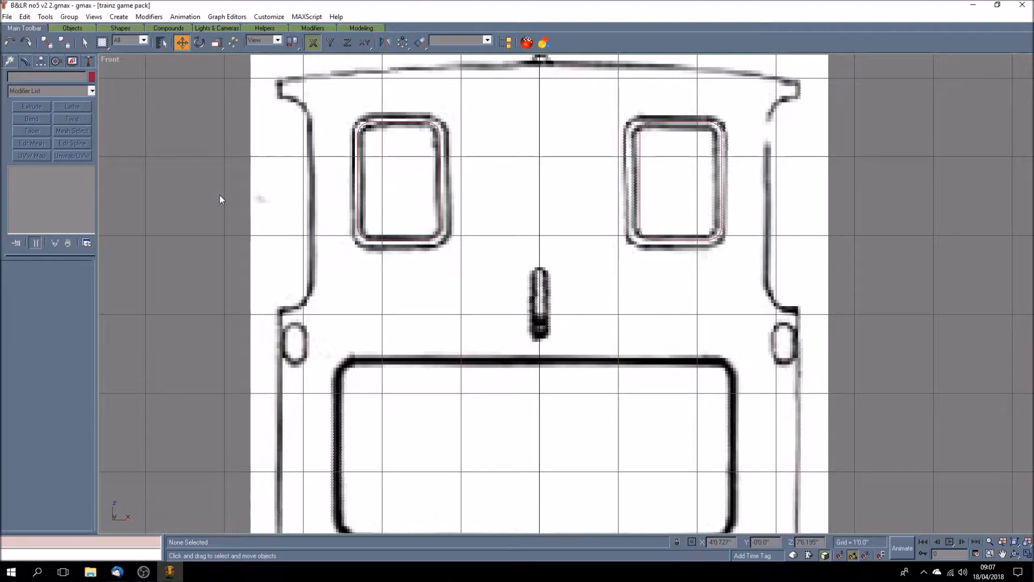
- Draw a rectangle around the cab end, from the roof corners down to the buffer beam, about 6'4.5" long and 6'7" wide
{"action": "scroll", "coordinate": [221, 192], "scroll_direction": "down", "scroll_amount": 4}
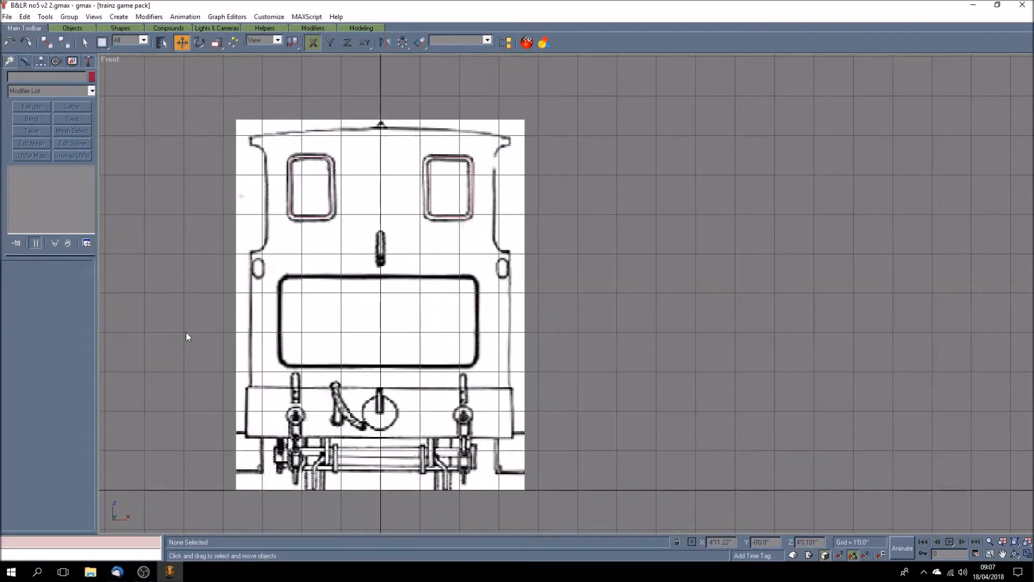
{"action": "scroll", "coordinate": [186, 332], "scroll_direction": "up", "scroll_amount": 2}
{"action": "scroll", "coordinate": [185, 314], "scroll_direction": "down", "scroll_amount": 2}
{"action": "scroll", "coordinate": [165, 249], "scroll_direction": "up", "scroll_amount": 2}
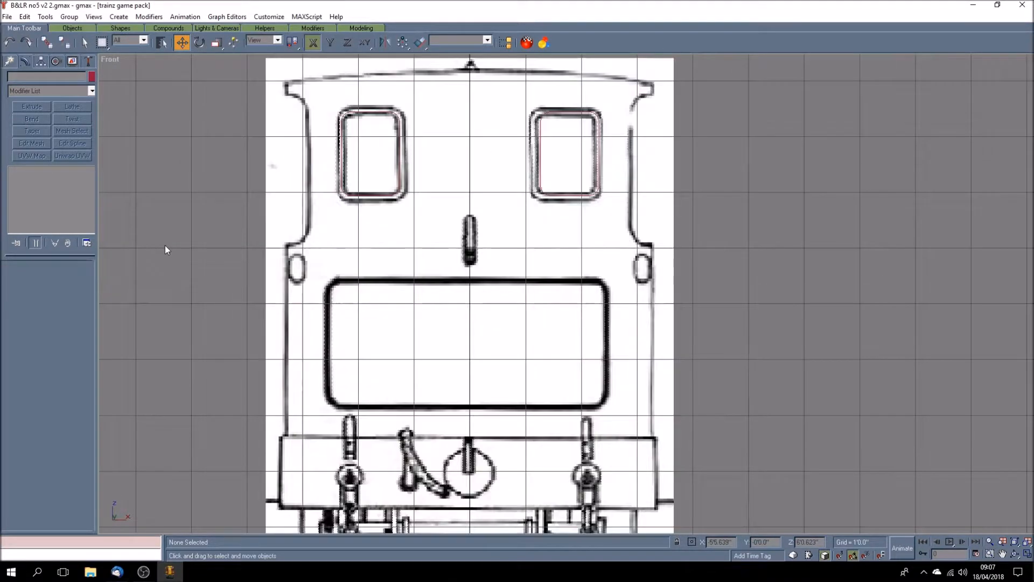
{"action": "left_click", "coordinate": [10, 62]}
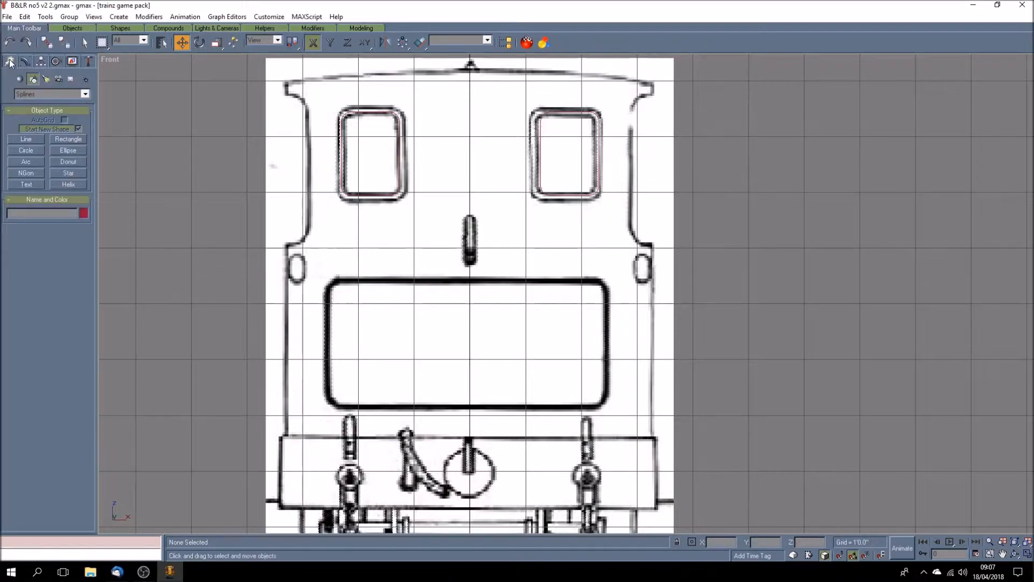
{"action": "left_click", "coordinate": [68, 140]}
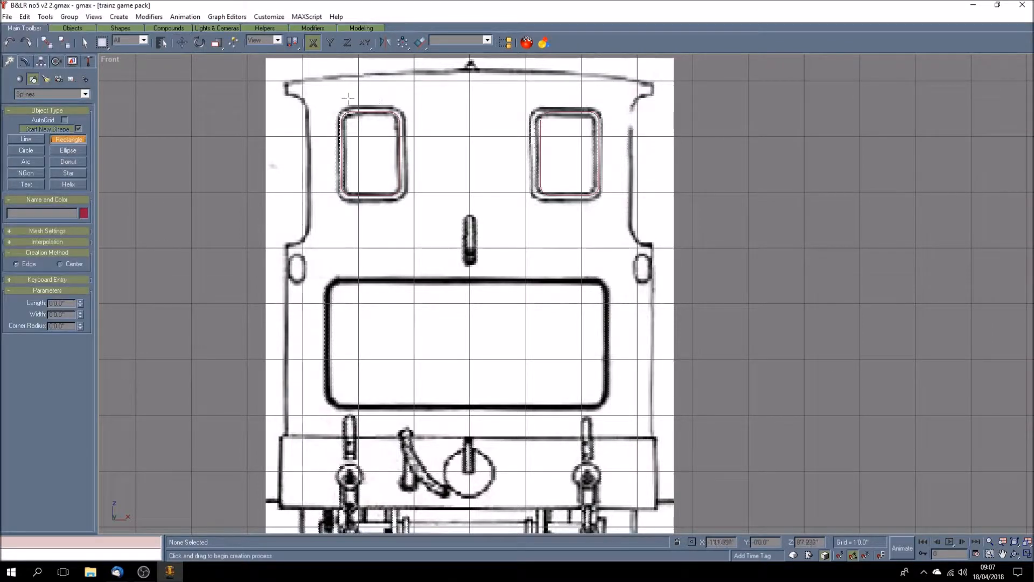
{"action": "left_click_drag", "start_coordinate": [285, 81], "coordinate": [653, 438]}
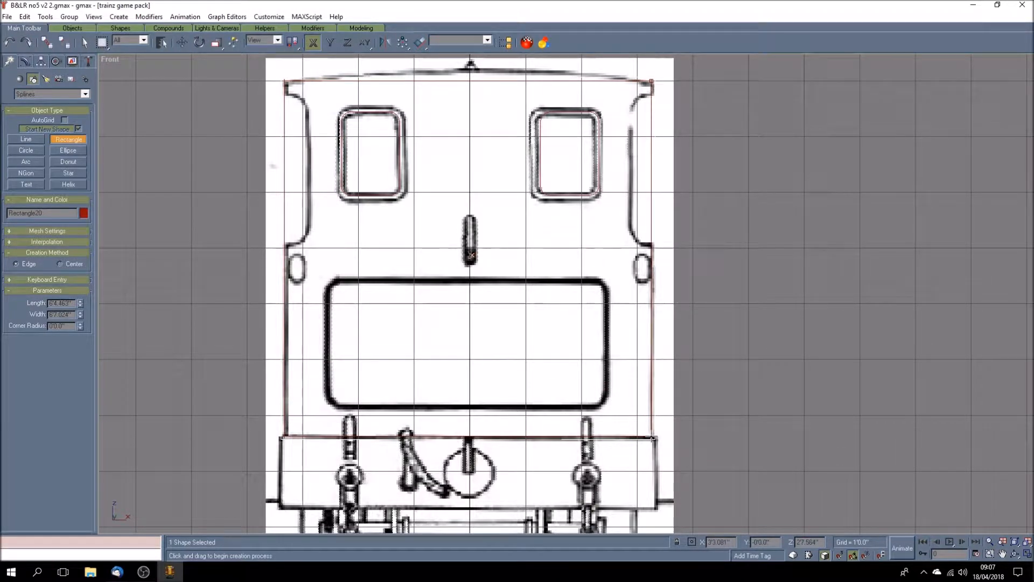
- Switch the front view to wireframe and unhide Group27, the other cab end
{"action": "right_click", "coordinate": [110, 60]}
{"action": "left_click", "coordinate": [143, 80]}
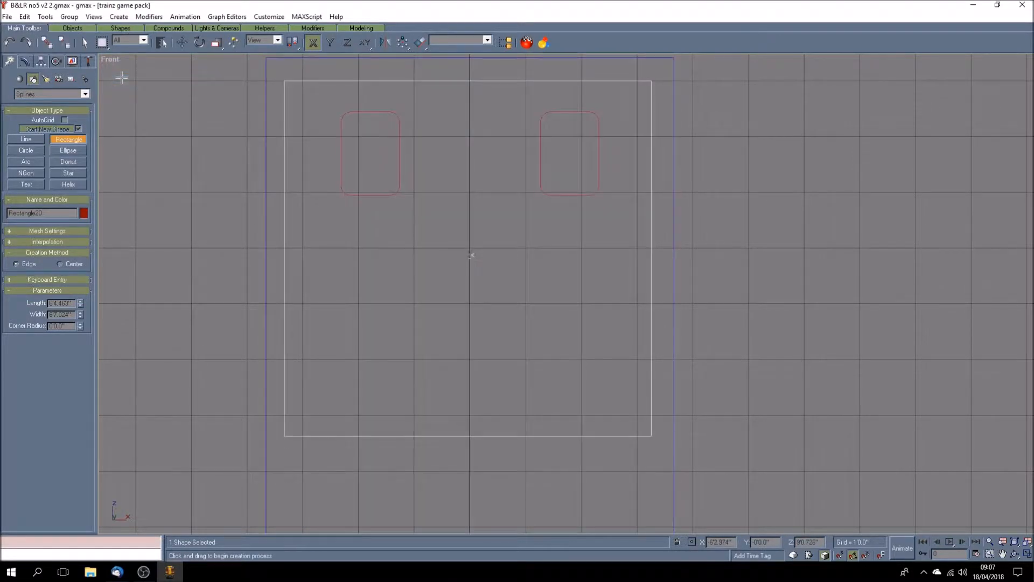
{"action": "left_click", "coordinate": [75, 61]}
{"action": "left_click", "coordinate": [52, 359]}
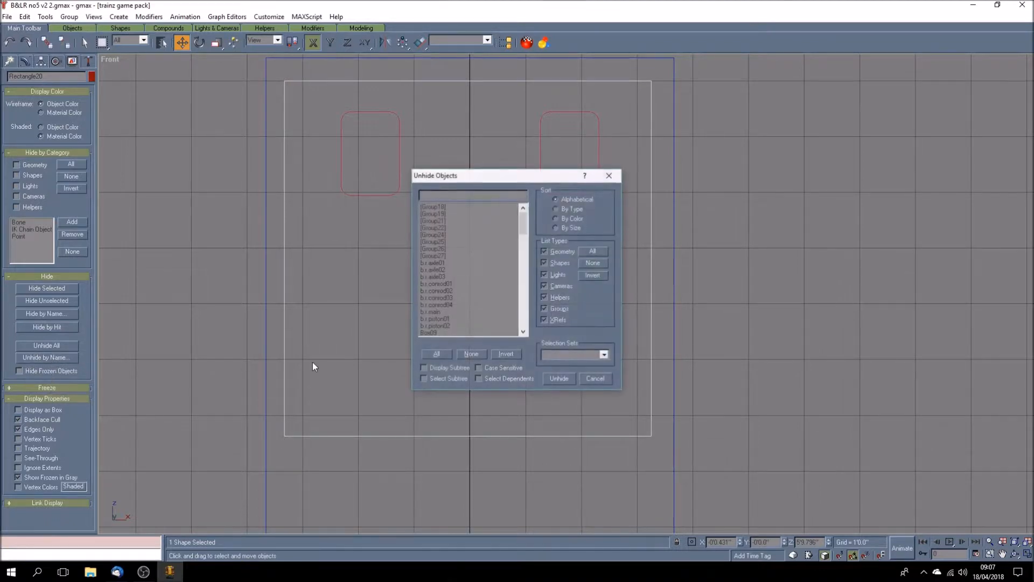
{"action": "left_click", "coordinate": [460, 256]}
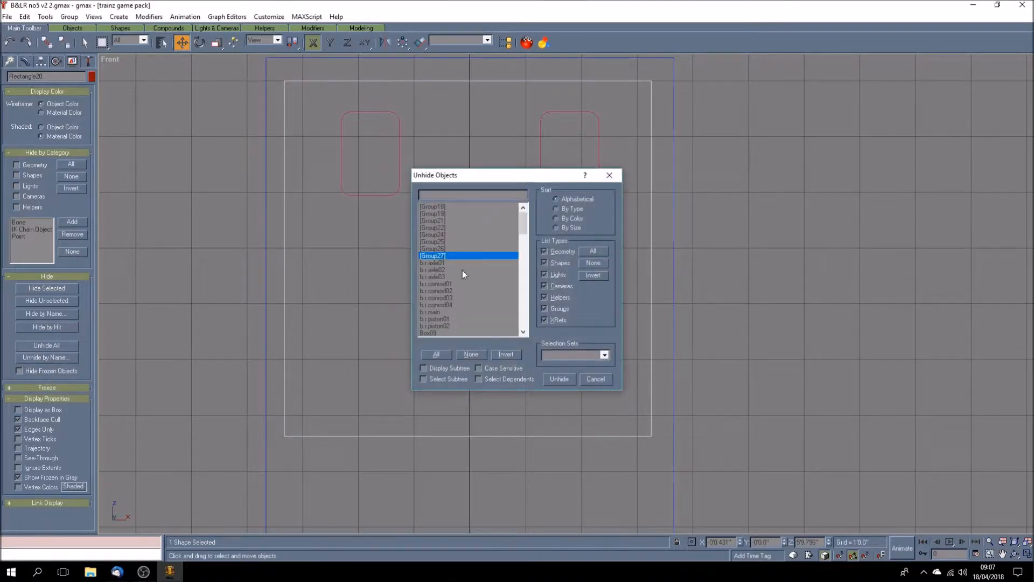
{"action": "left_click", "coordinate": [551, 377]}
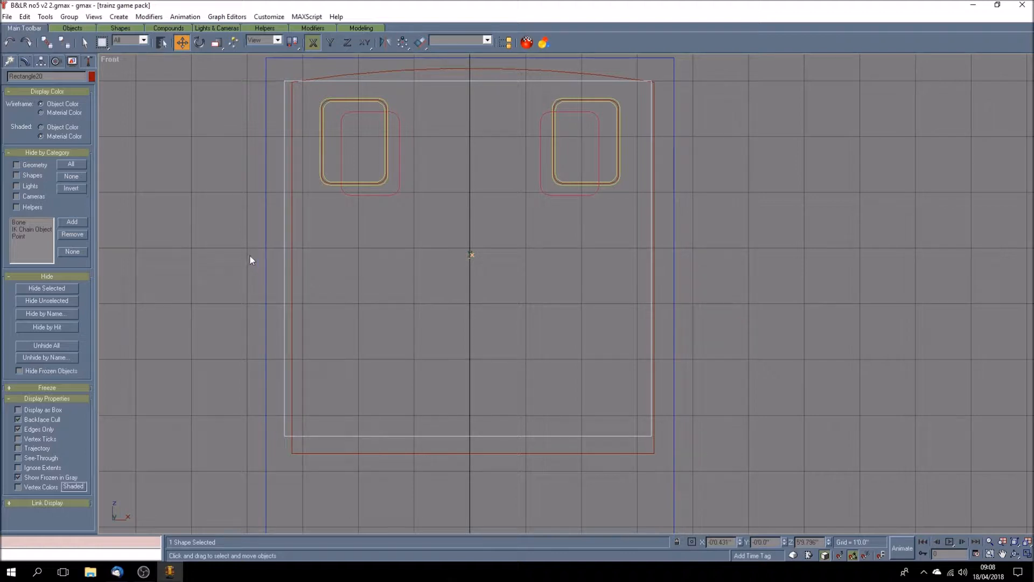
- Centre Group27's pivot on the object and set the group's X position to 0
{"action": "left_click", "coordinate": [177, 181]}
{"action": "left_click", "coordinate": [291, 156]}
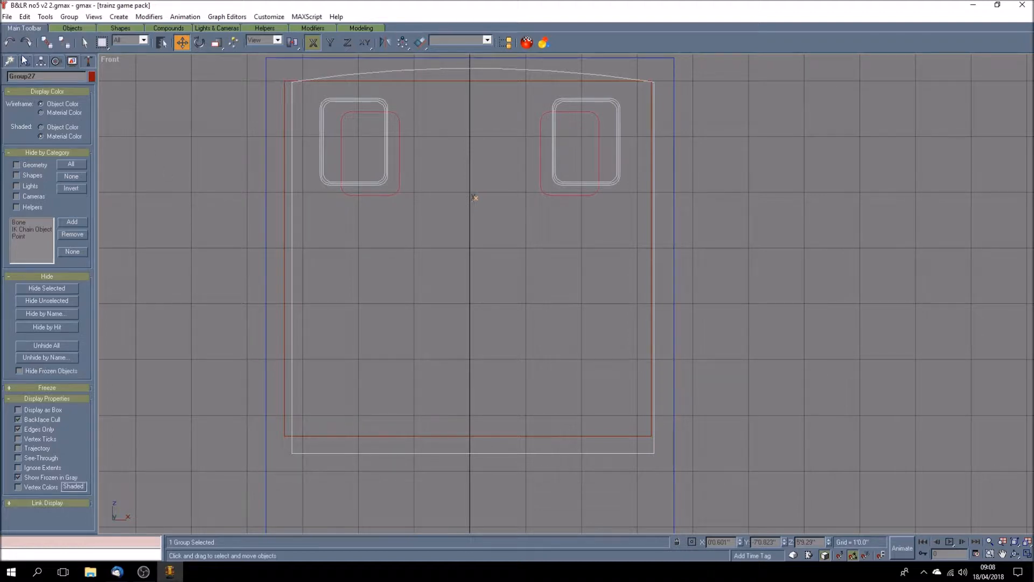
{"action": "left_click", "coordinate": [41, 62]}
{"action": "left_click", "coordinate": [52, 131]}
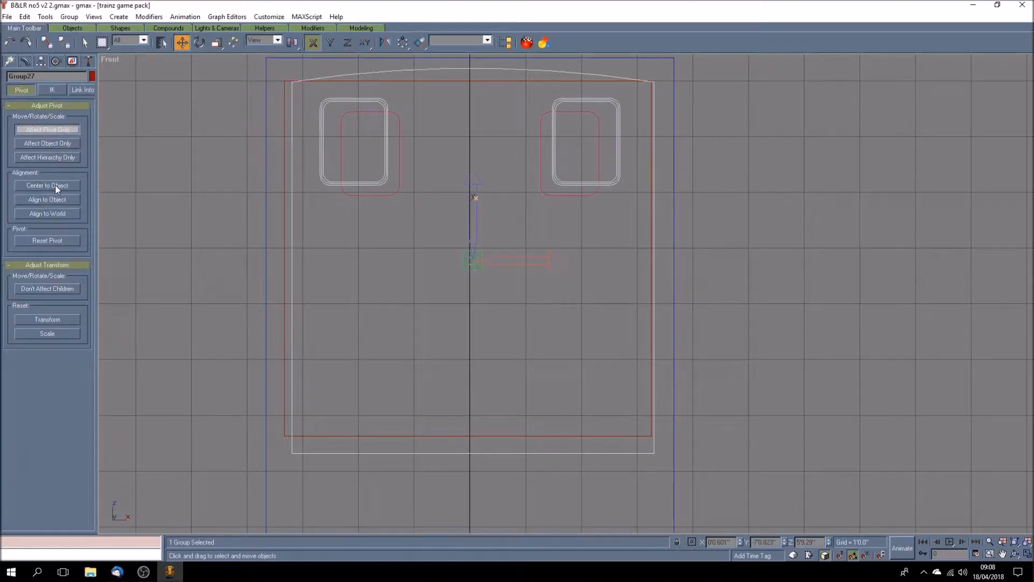
{"action": "left_click", "coordinate": [53, 129]}
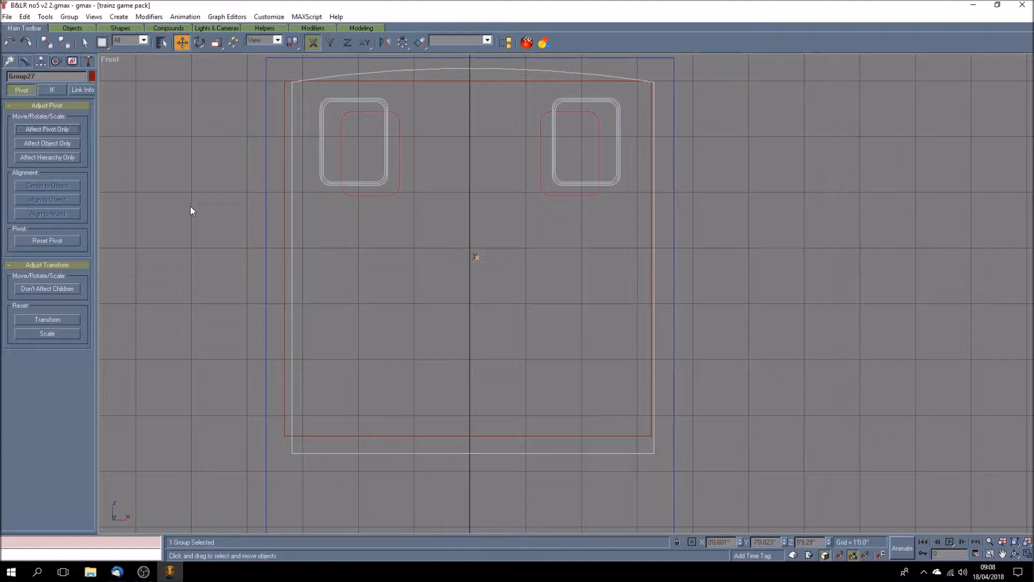
{"action": "double_click", "coordinate": [721, 541]}
{"action": "type", "text": "0"}
{"action": "key", "text": "Return"}
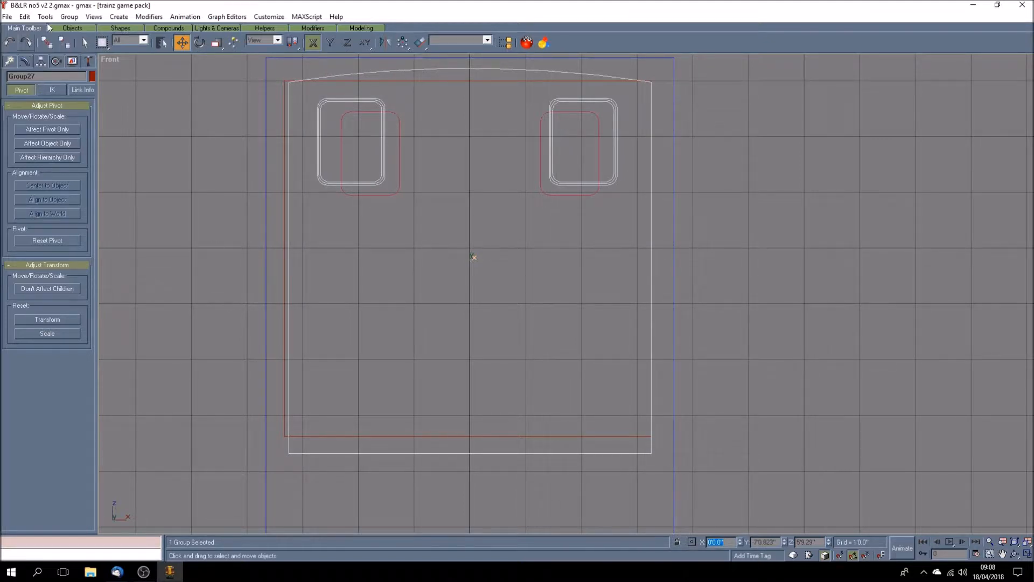
- Ungroup Group27 and select its left and right window frames in turn to compare their X positions
{"action": "left_click", "coordinate": [69, 16]}
{"action": "left_click", "coordinate": [86, 42]}
{"action": "left_click", "coordinate": [318, 104]}
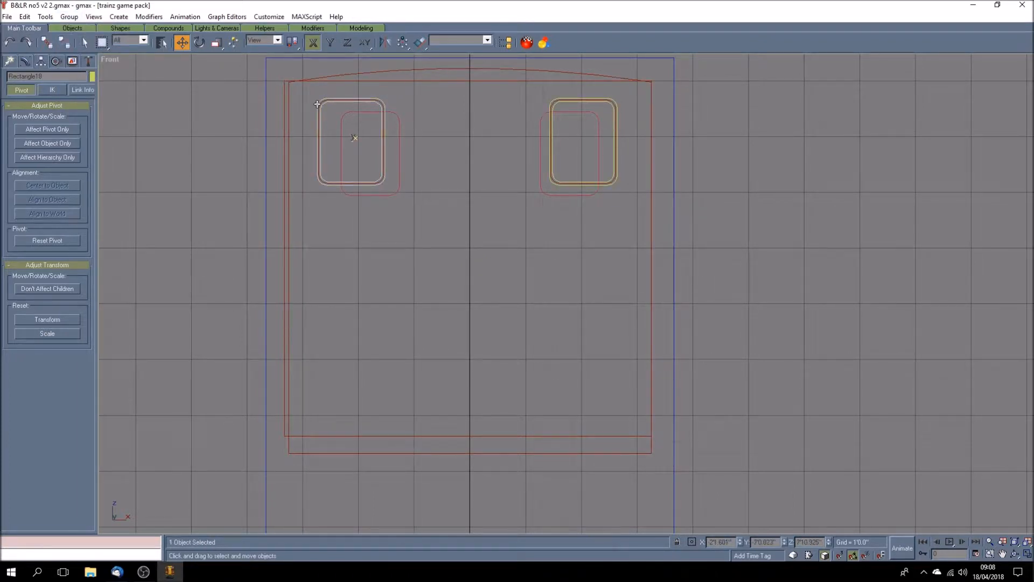
{"action": "left_click", "coordinate": [550, 179]}
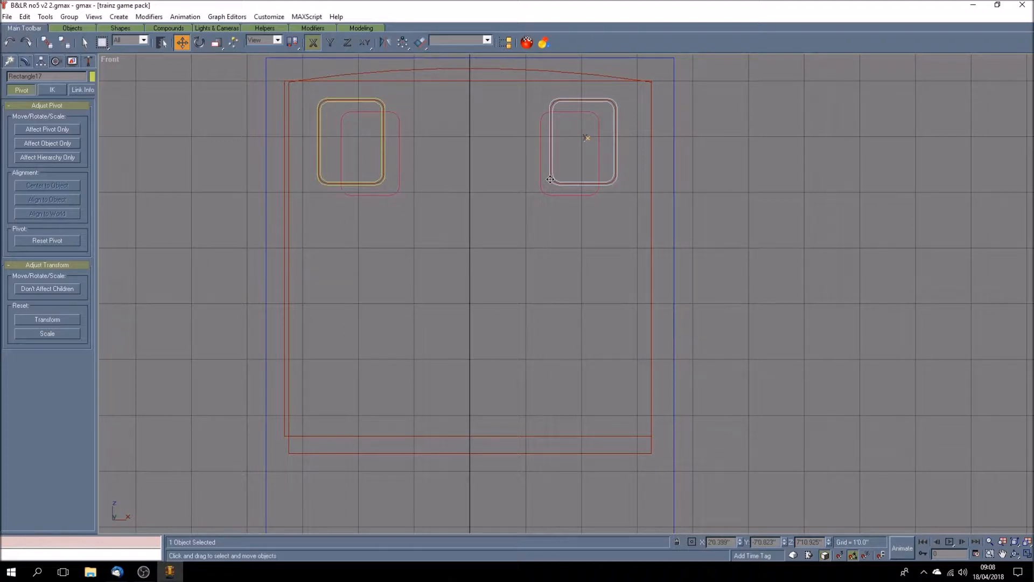
- Set the ungrouped left window frame's X position to -2'1.6"
{"action": "left_click", "coordinate": [383, 182]}
{"action": "left_click", "coordinate": [234, 181]}
{"action": "left_click", "coordinate": [316, 155]}
{"action": "left_click_drag", "start_coordinate": [723, 542], "coordinate": [743, 542]}
{"action": "key", "text": "BackSpace"}
{"action": "key", "text": "Return"}
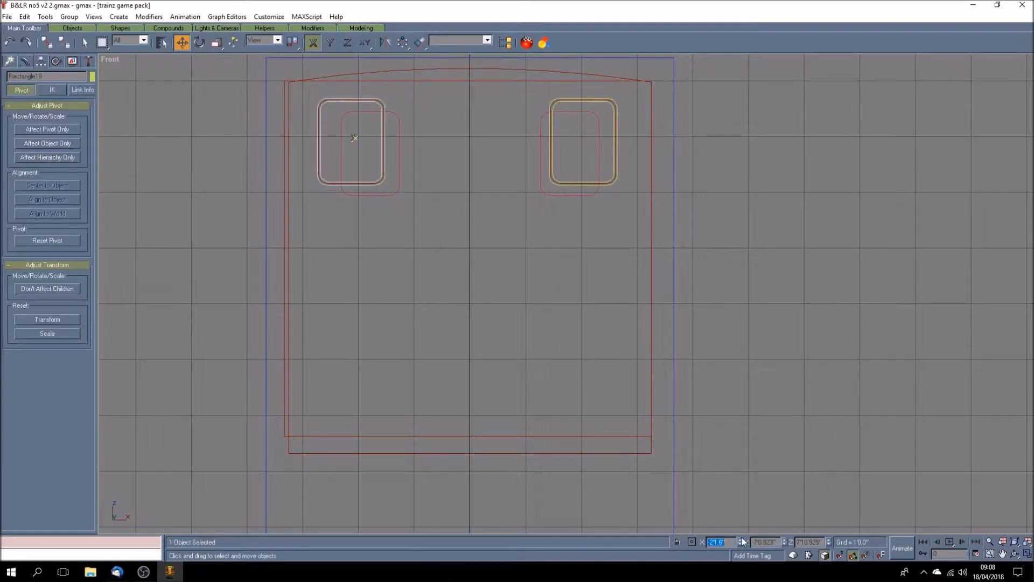
- Centre the ungrouped right window frame's pivot on the object
{"action": "left_click", "coordinate": [548, 172]}
{"action": "left_click", "coordinate": [371, 184]}
{"action": "left_click", "coordinate": [548, 178]}
{"action": "left_click", "coordinate": [54, 128]}
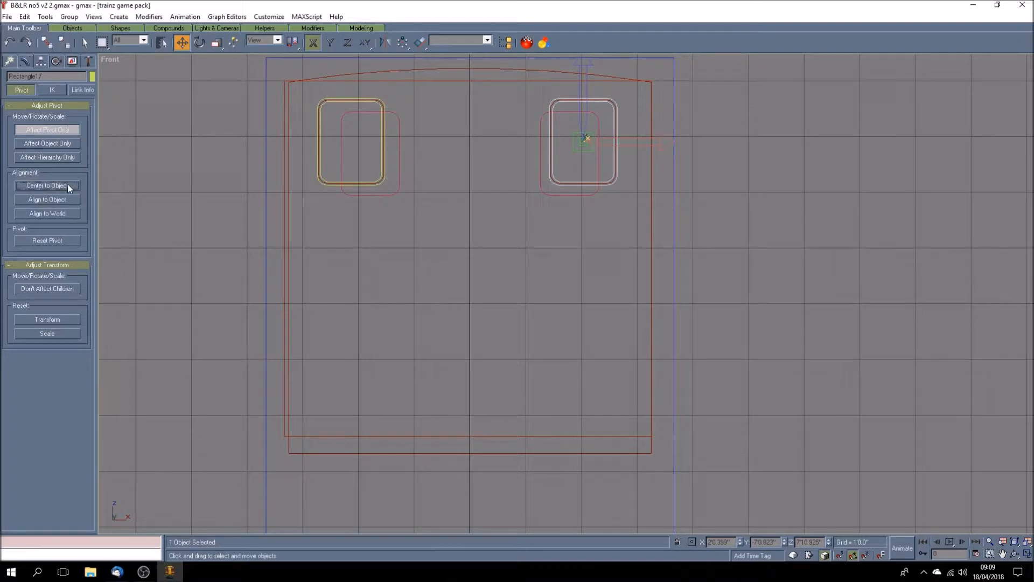
{"action": "left_click", "coordinate": [62, 127]}
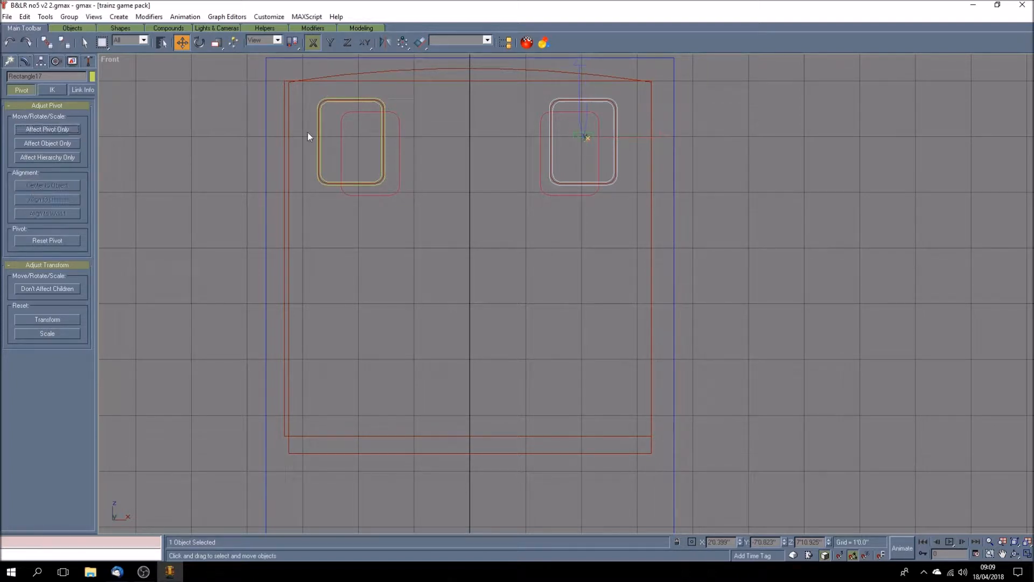
- Align the left window frame's pivot to the world axes
{"action": "left_click", "coordinate": [318, 132]}
{"action": "left_click", "coordinate": [215, 126]}
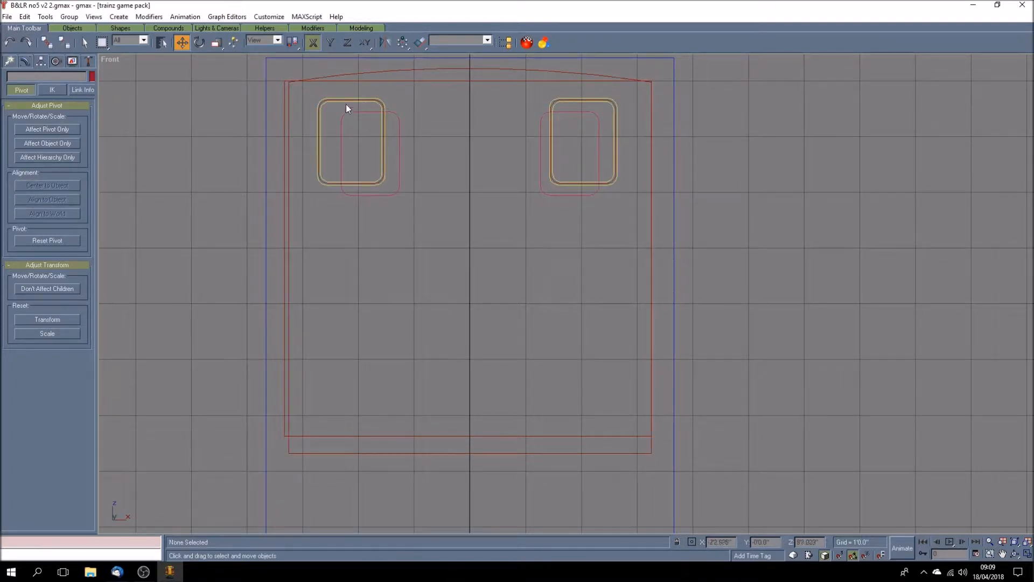
{"action": "left_click", "coordinate": [345, 98]}
{"action": "left_click", "coordinate": [55, 130]}
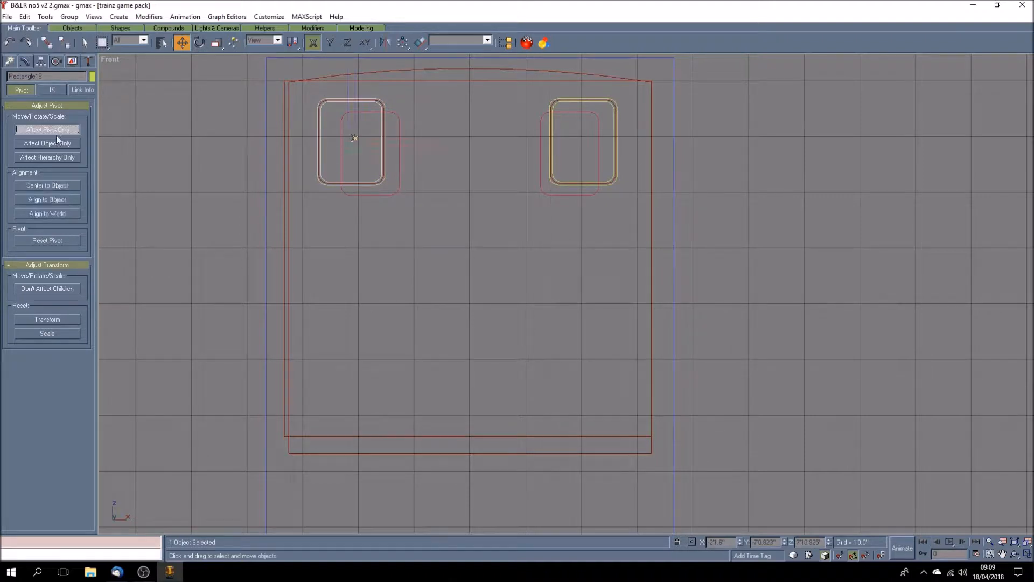
{"action": "left_click", "coordinate": [70, 211]}
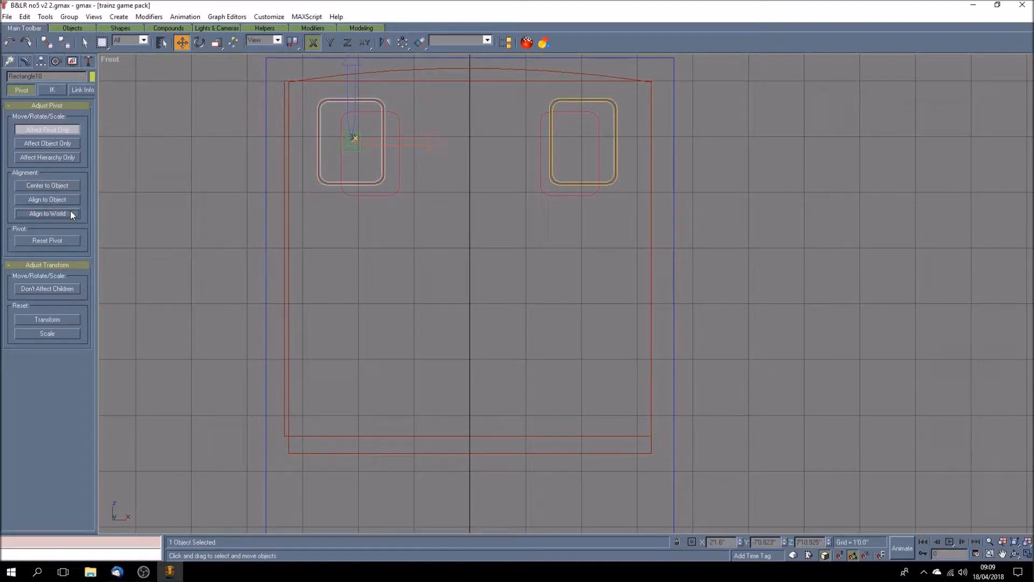
{"action": "left_click", "coordinate": [71, 130]}
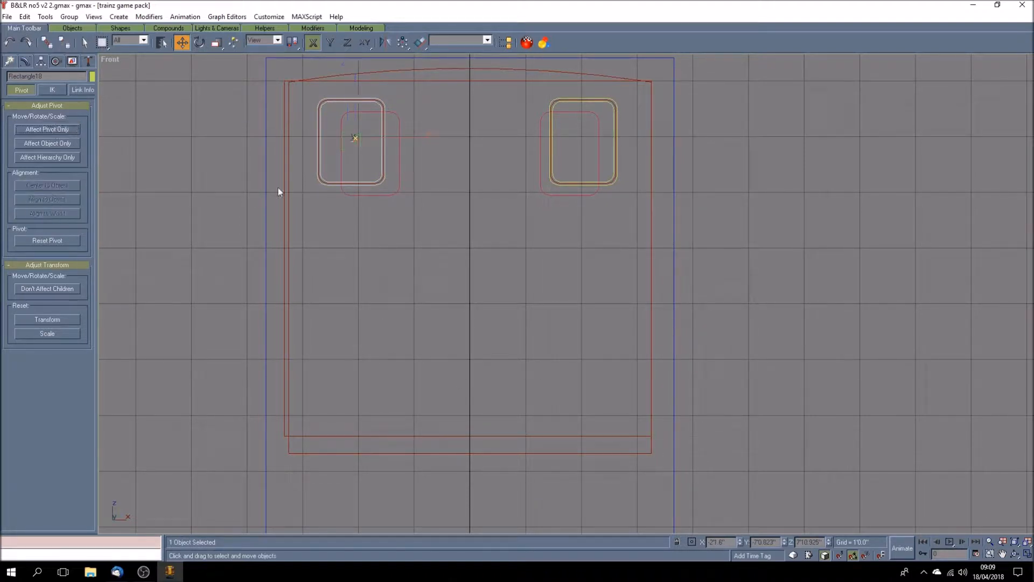
- Set the right window frame's X position to 2'1.6" to mirror the left frame about the centreline
{"action": "left_click", "coordinate": [549, 180]}
{"action": "double_click", "coordinate": [717, 541]}
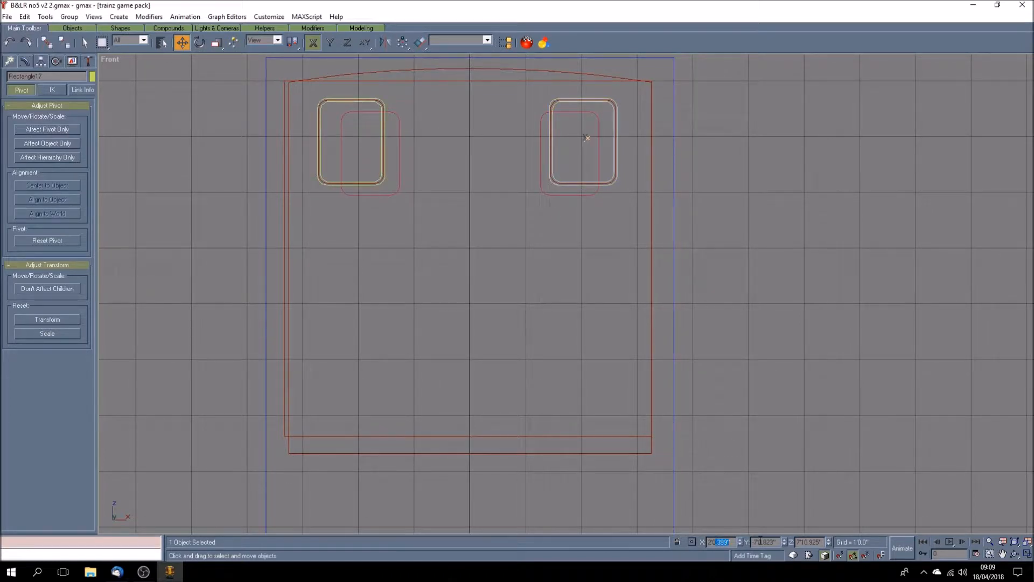
{"action": "key", "text": "BackSpace"}
{"action": "key", "text": "Return"}
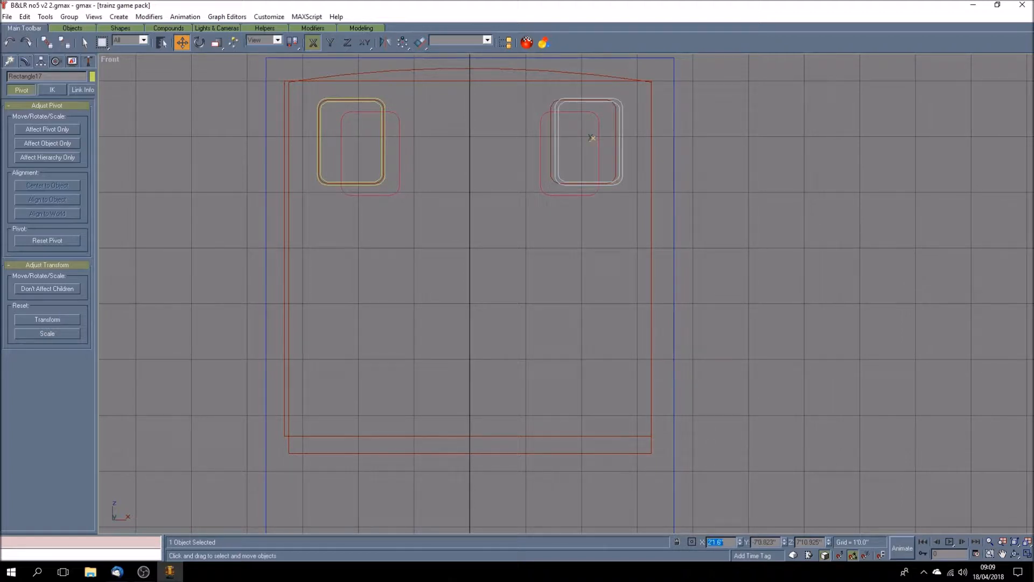
{"action": "left_click", "coordinate": [748, 426]}
{"action": "scroll", "coordinate": [453, 275], "scroll_direction": "down", "scroll_amount": 3}
{"action": "scroll", "coordinate": [409, 194], "scroll_direction": "up", "scroll_amount": 2}
{"action": "scroll", "coordinate": [407, 177], "scroll_direction": "up", "scroll_amount": 5}
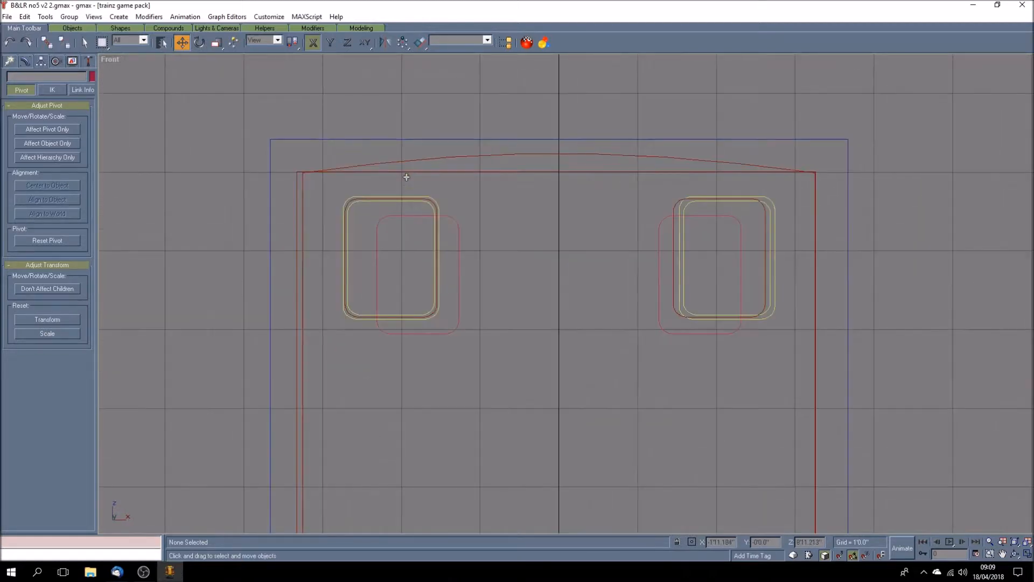
- Enter vertex editing on the red cab end panel and select its left window opening's vertices to check their alignment with the frame
{"action": "left_click", "coordinate": [357, 222]}
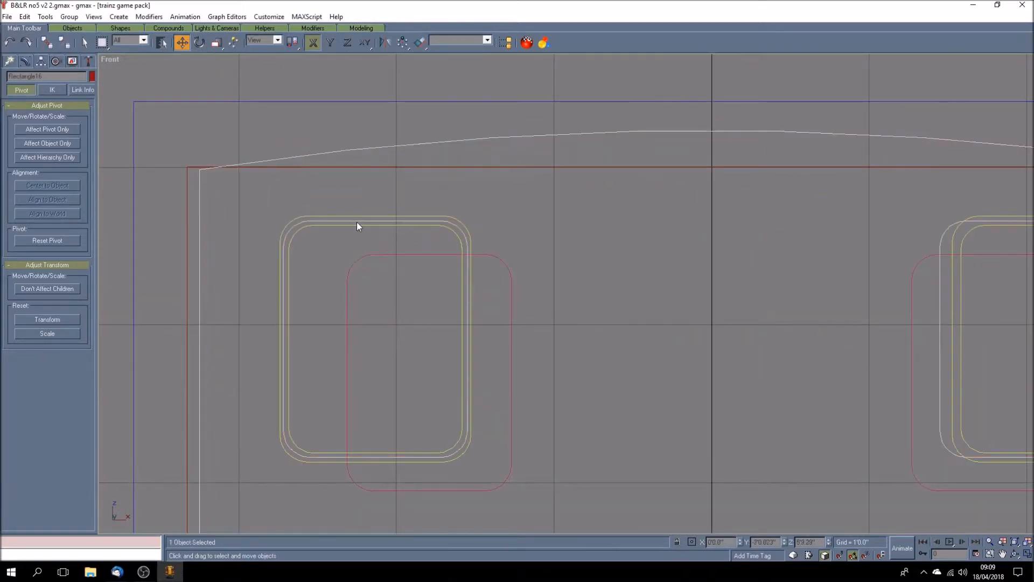
{"action": "left_click", "coordinate": [25, 61]}
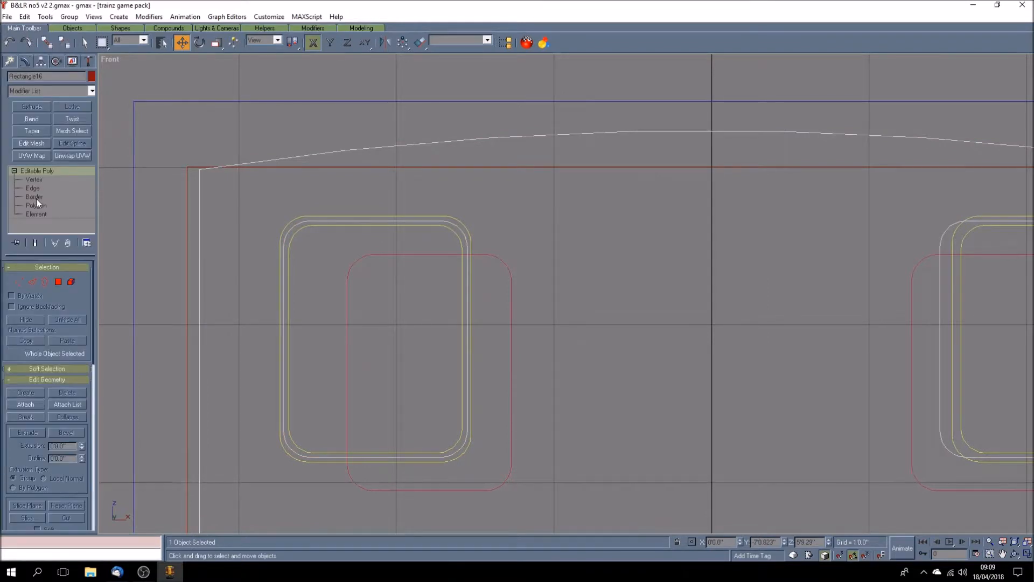
{"action": "left_click", "coordinate": [35, 179]}
{"action": "left_click_drag", "start_coordinate": [254, 199], "coordinate": [500, 486]}
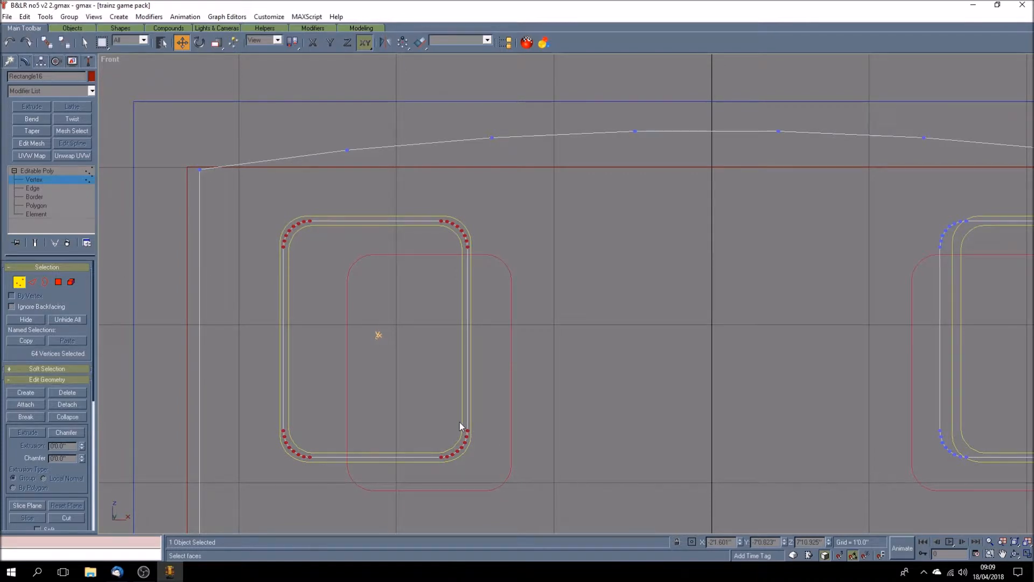
{"action": "left_click", "coordinate": [347, 343]}
- Move the right window opening's vertices about 1.2" along X to sit evenly within the frame, and leave vertex editing
{"action": "scroll", "coordinate": [336, 340], "scroll_direction": "down", "scroll_amount": 5}
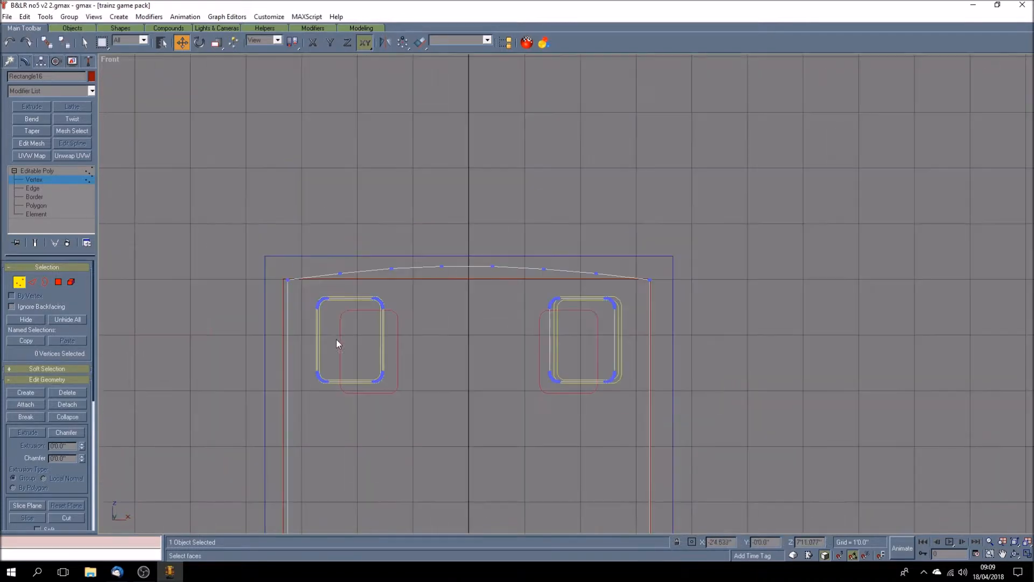
{"action": "left_click_drag", "start_coordinate": [530, 291], "coordinate": [637, 408]}
{"action": "scroll", "coordinate": [638, 399], "scroll_direction": "up", "scroll_amount": 5}
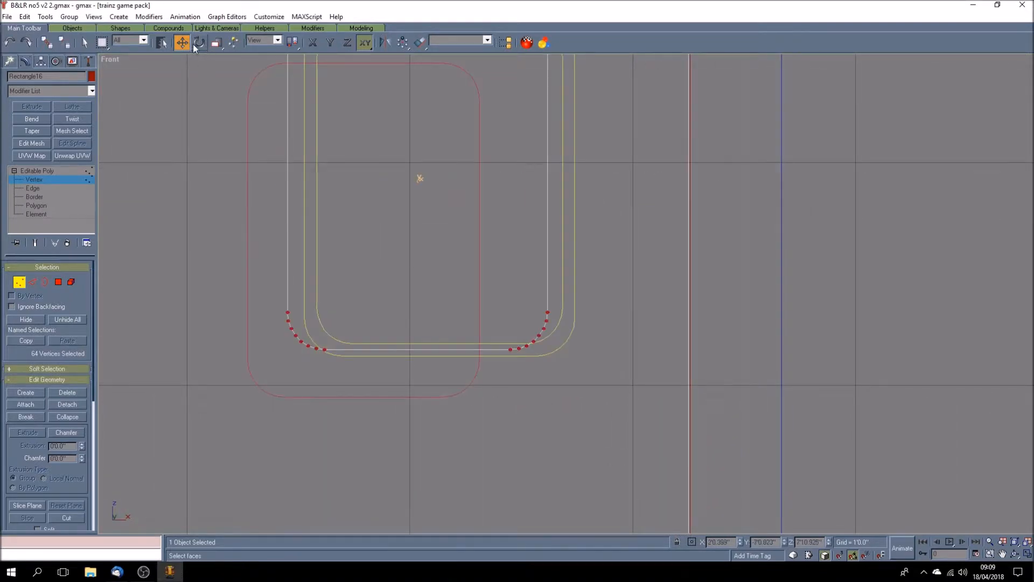
{"action": "key", "text": "F5"}
{"action": "left_click_drag", "start_coordinate": [300, 339], "coordinate": [322, 342]}
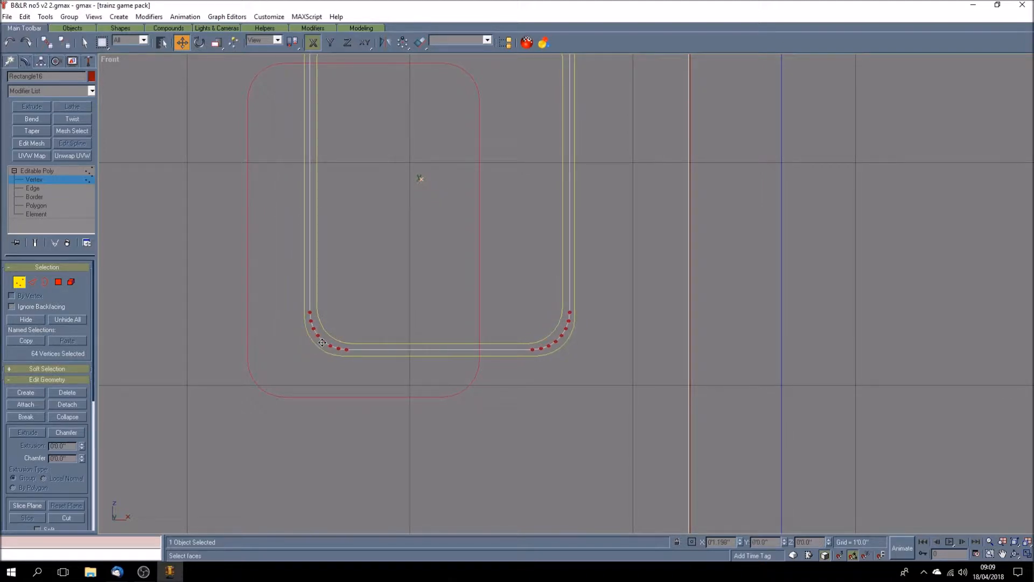
{"action": "left_click", "coordinate": [60, 171]}
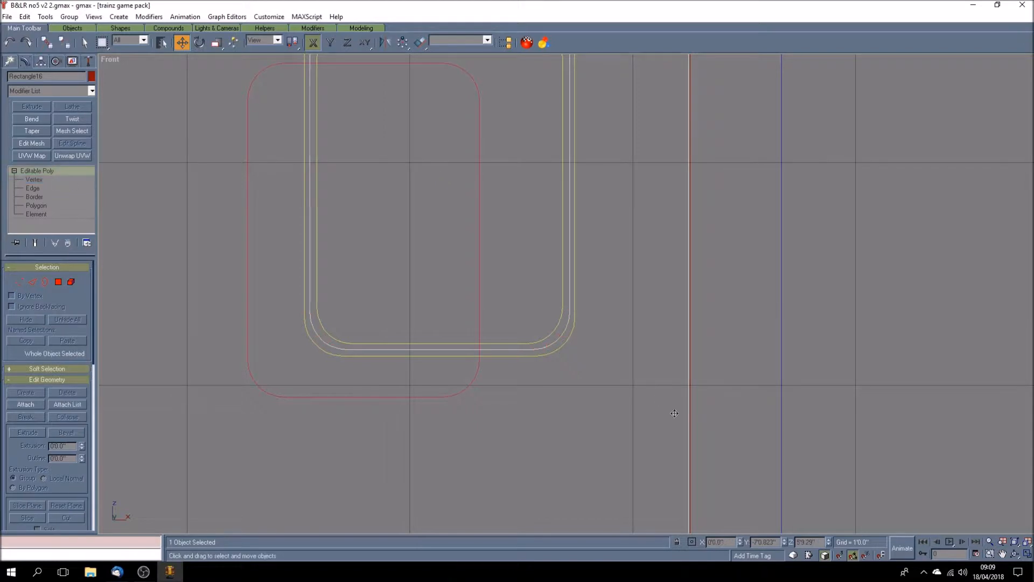
{"action": "left_click", "coordinate": [724, 381]}
- Examine the cab end panel, its window frames and the reference drawing from several angles in the perspective view
{"action": "left_click", "coordinate": [1015, 554]}
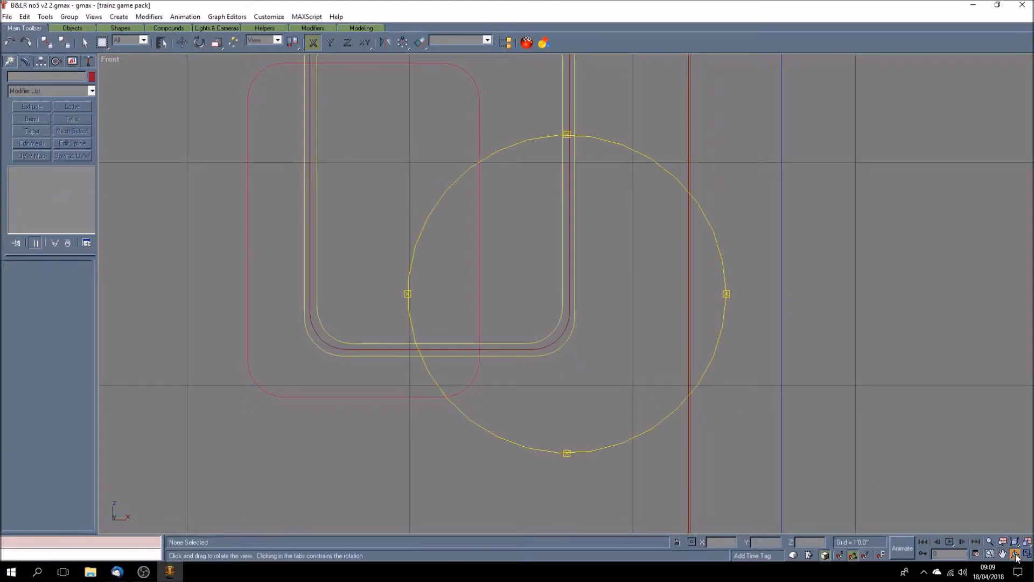
{"action": "left_click", "coordinate": [1028, 554]}
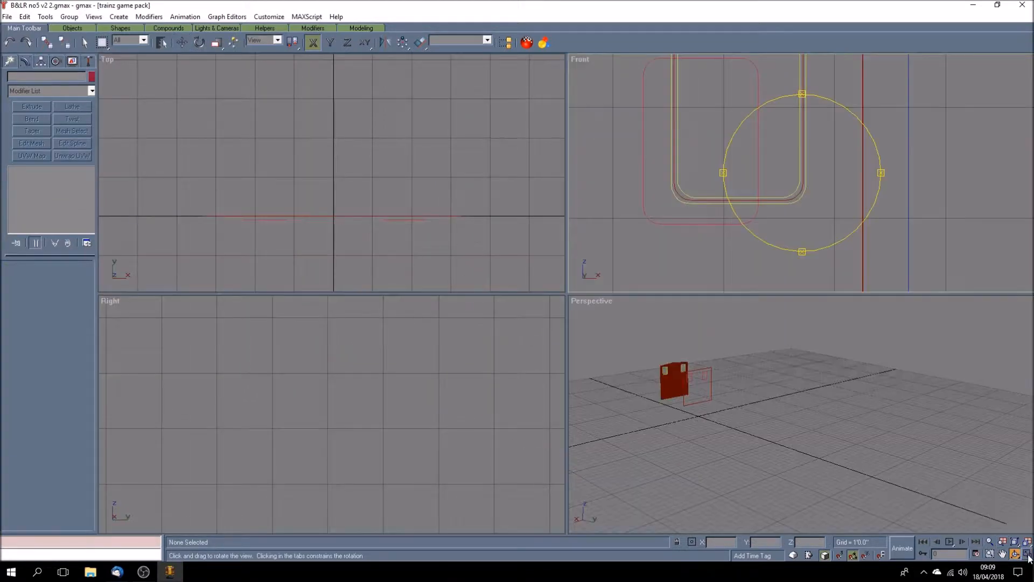
{"action": "left_click", "coordinate": [722, 449]}
{"action": "left_click_drag", "start_coordinate": [722, 450], "coordinate": [874, 440]}
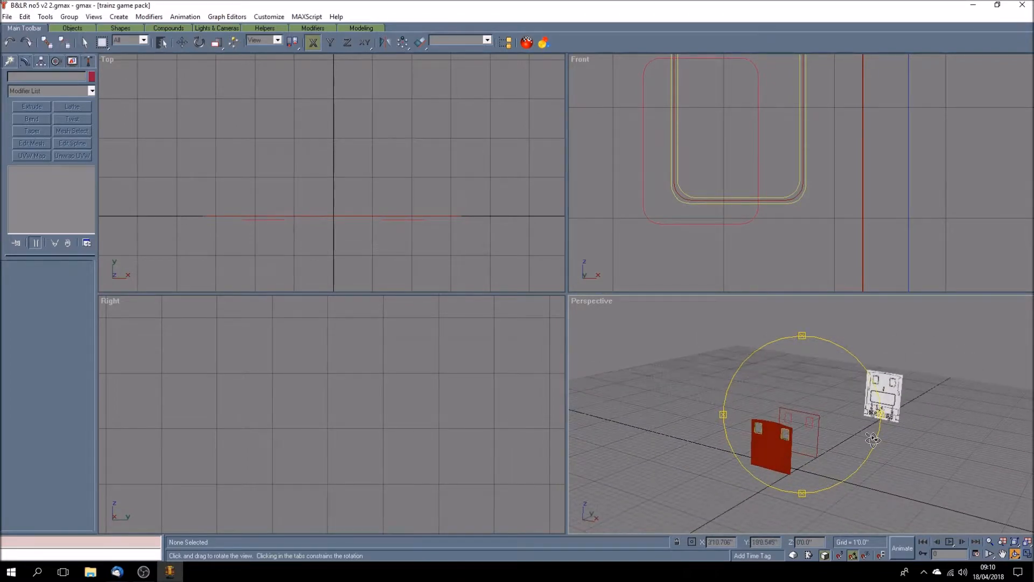
{"action": "left_click", "coordinate": [1028, 553]}
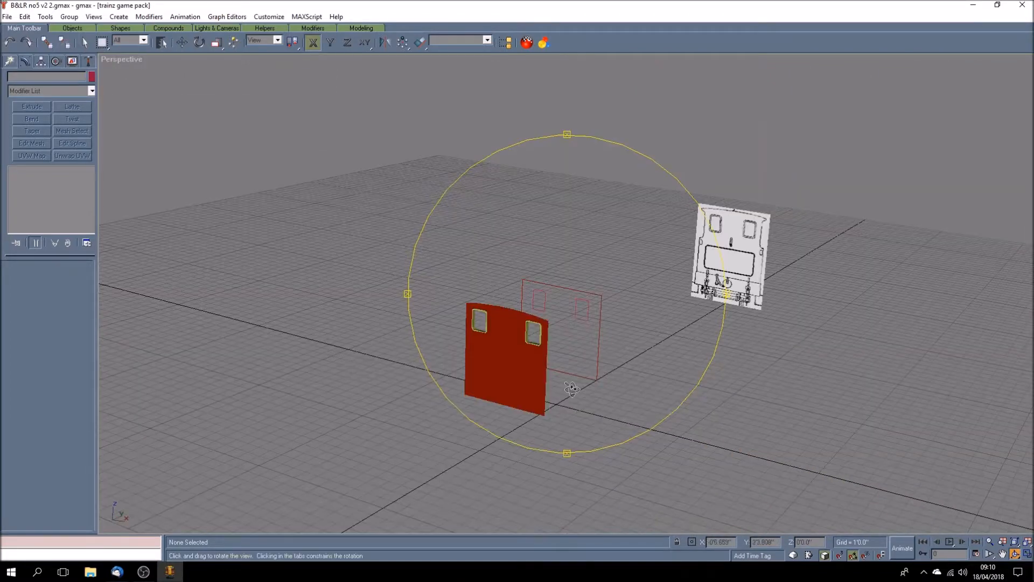
{"action": "mouse_move", "coordinate": [597, 387]}
{"action": "left_mouse_down"}
{"action": "mouse_move", "coordinate": [568, 389]}
{"action": "mouse_move", "coordinate": [591, 392]}
{"action": "left_mouse_up"}
{"action": "left_click", "coordinate": [83, 42]}
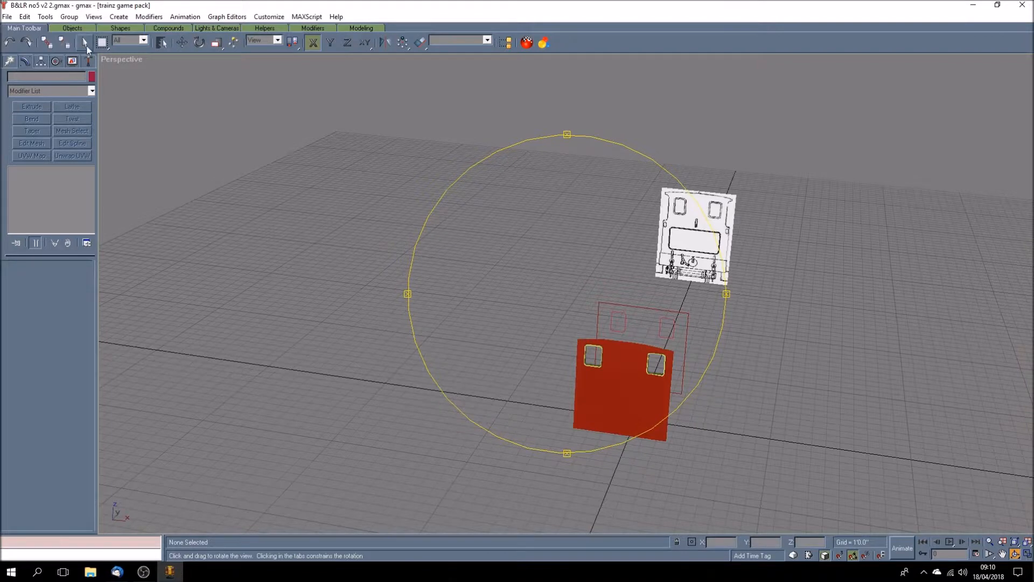
{"action": "left_click", "coordinate": [1003, 554]}
{"action": "left_click_drag", "start_coordinate": [679, 429], "coordinate": [633, 416]}
{"action": "left_click", "coordinate": [1015, 554]}
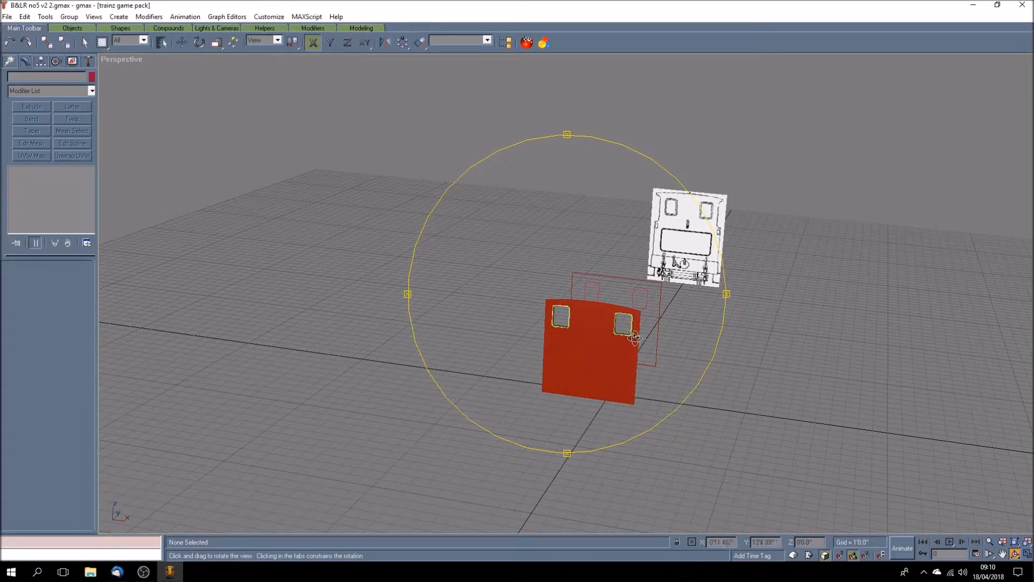
{"action": "left_click_drag", "start_coordinate": [595, 372], "coordinate": [583, 395]}
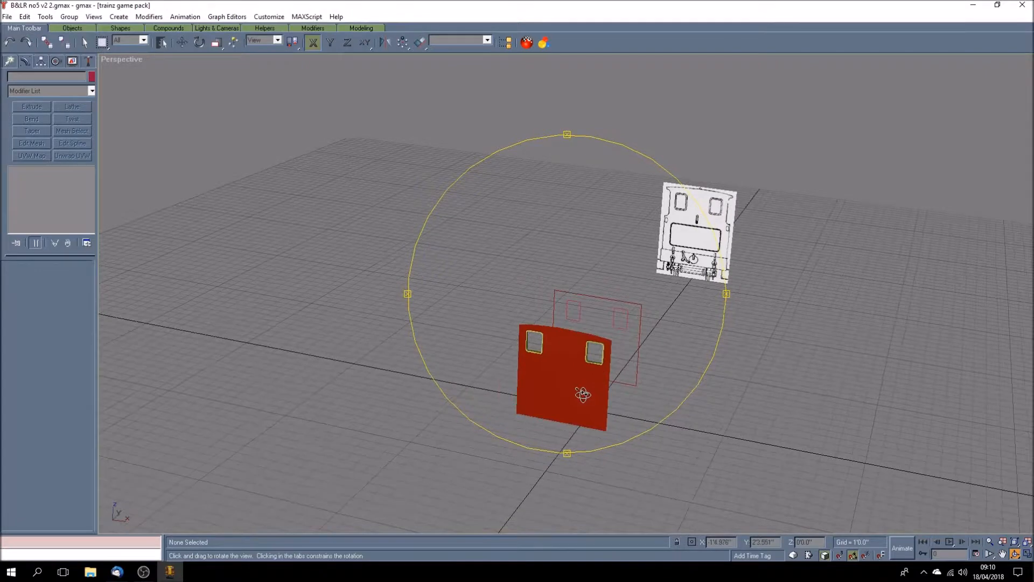
{"action": "left_click", "coordinate": [84, 43]}
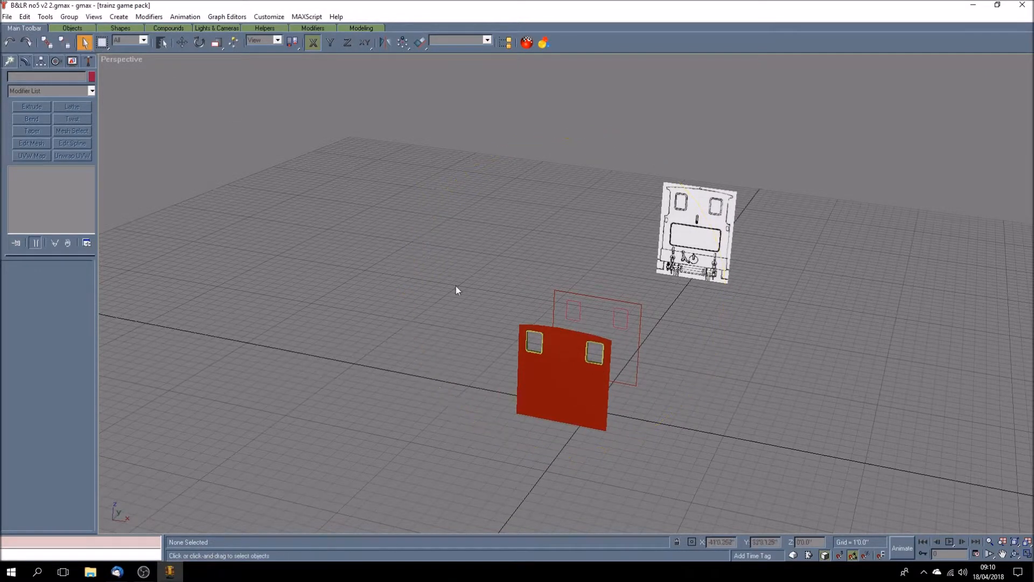
{"action": "left_click", "coordinate": [560, 385]}
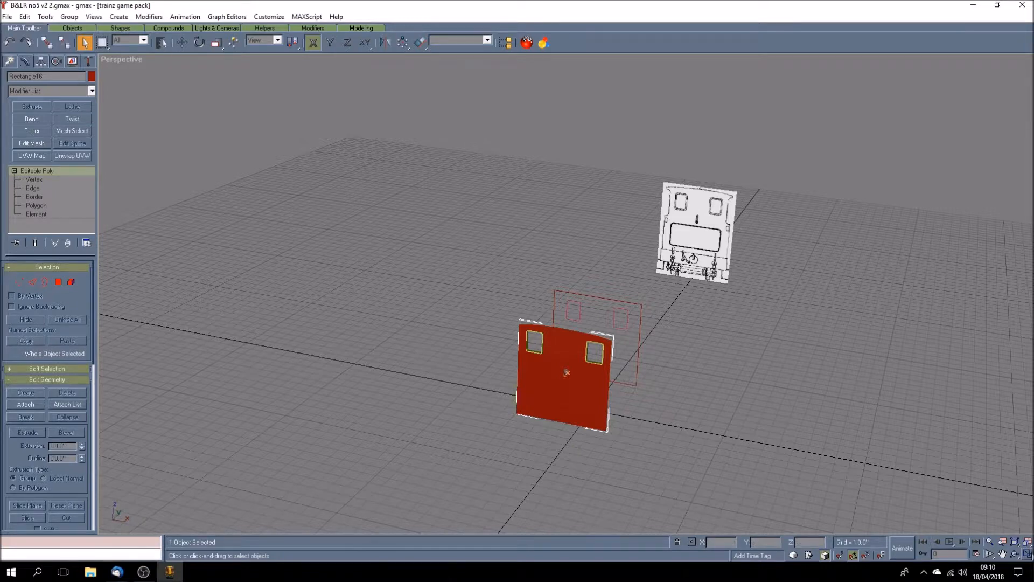
- In the front view, copy the other cab end's left window rectangle towards the centreline, to X about -0'3.5"
{"action": "left_click", "coordinate": [1027, 553]}
{"action": "left_click", "coordinate": [1002, 553]}
{"action": "left_click_drag", "start_coordinate": [655, 246], "coordinate": [716, 246]}
{"action": "scroll", "coordinate": [712, 237], "scroll_direction": "down", "scroll_amount": 3}
{"action": "left_click_drag", "start_coordinate": [662, 221], "coordinate": [738, 184]}
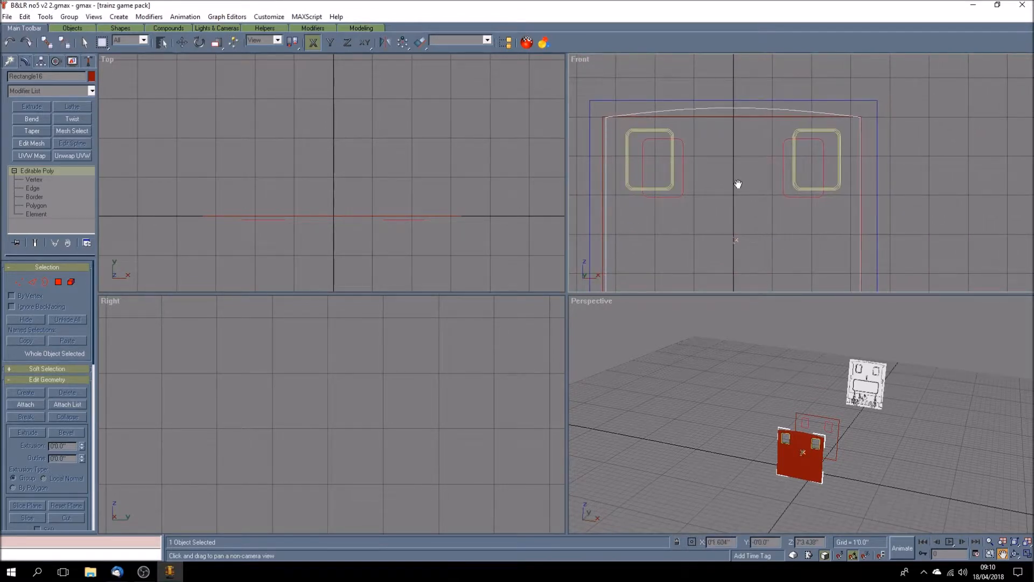
{"action": "key", "text": "alt+w"}
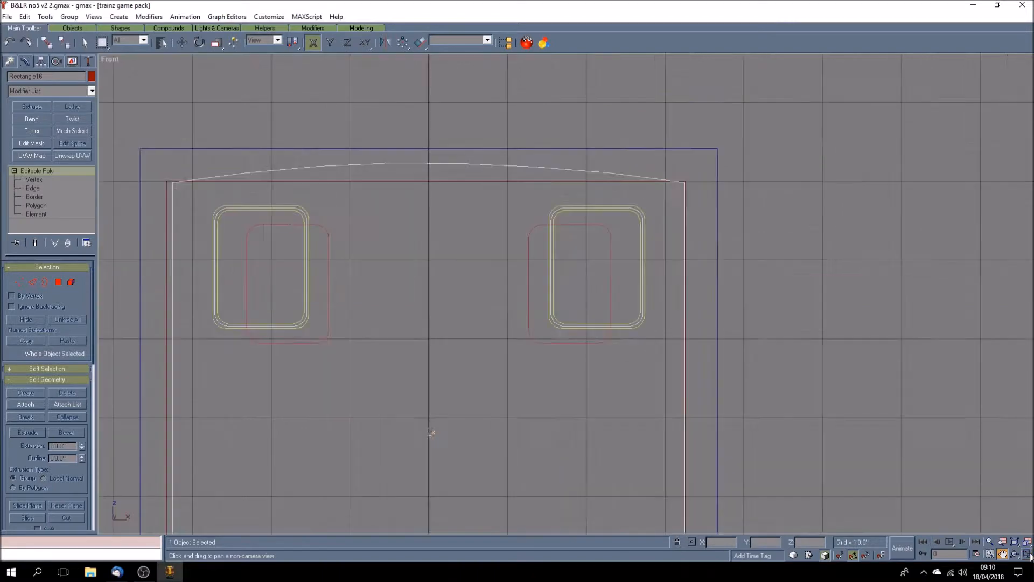
{"action": "left_click_drag", "start_coordinate": [418, 370], "coordinate": [503, 350]}
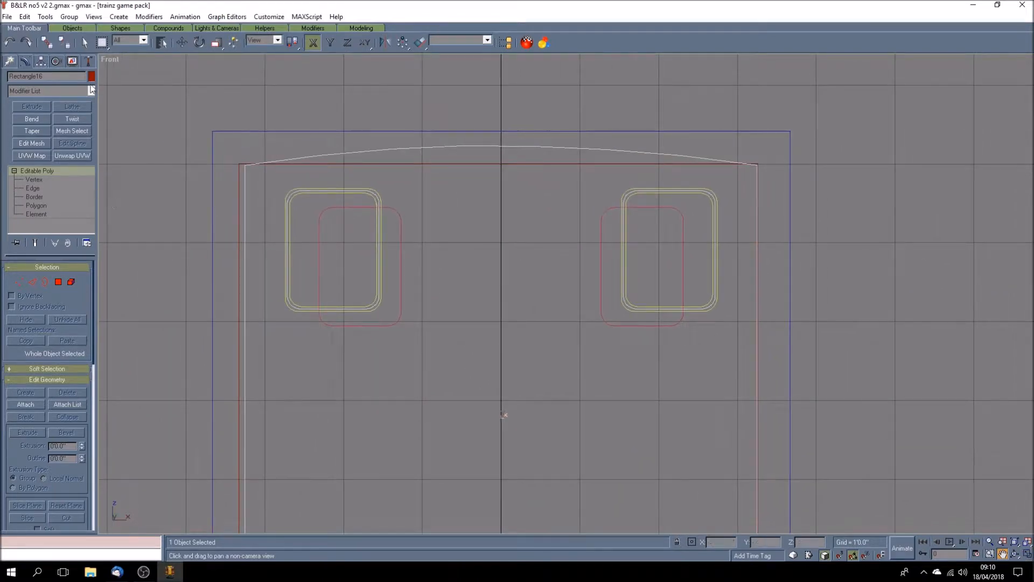
{"action": "left_click", "coordinate": [85, 43]}
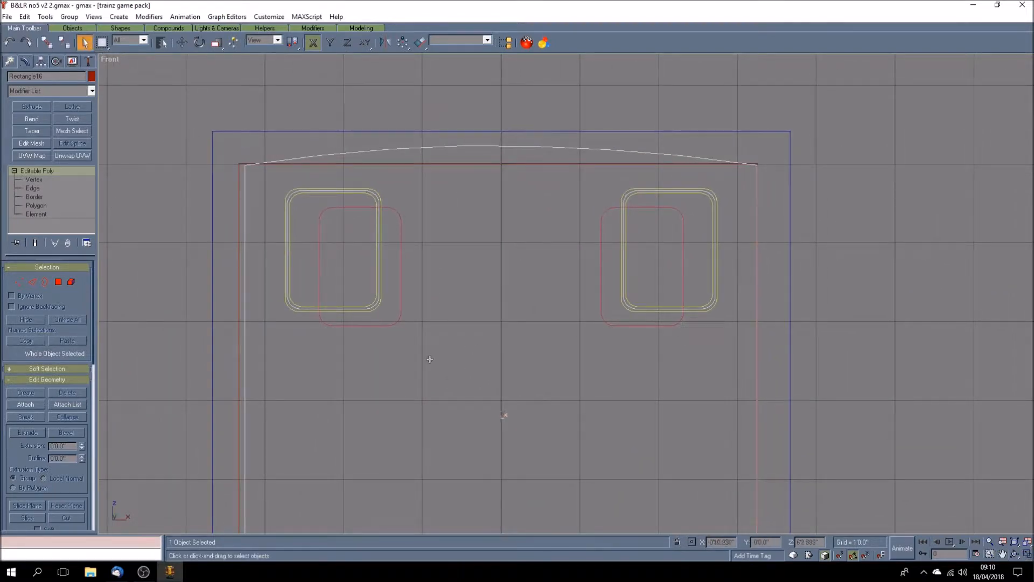
{"action": "left_click", "coordinate": [157, 287]}
{"action": "left_click", "coordinate": [396, 324]}
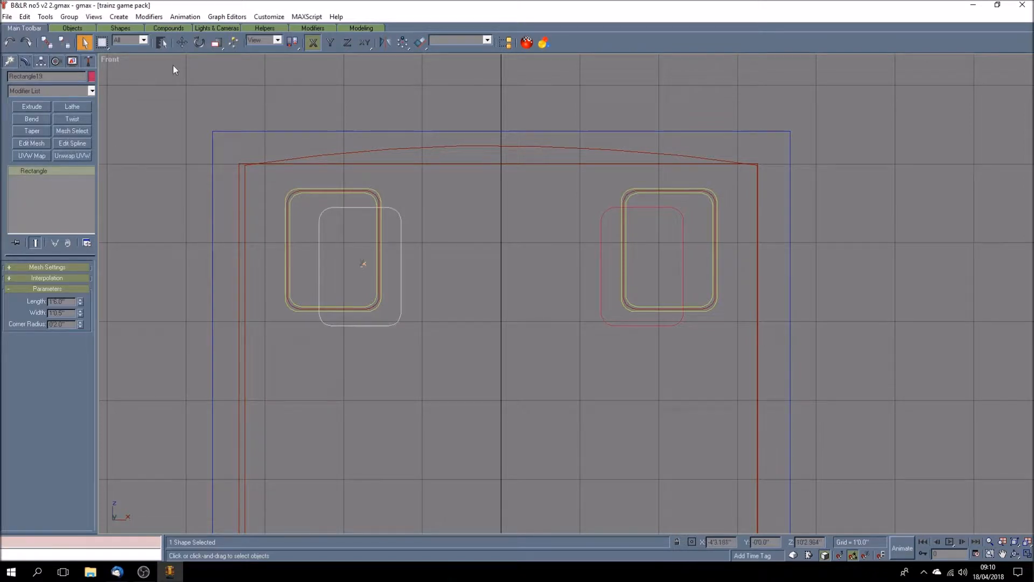
{"action": "left_click", "coordinate": [182, 43]}
{"action": "left_click_drag", "start_coordinate": [319, 272], "coordinate": [437, 272], "text": "shift"}
{"action": "left_click", "coordinate": [486, 331]}
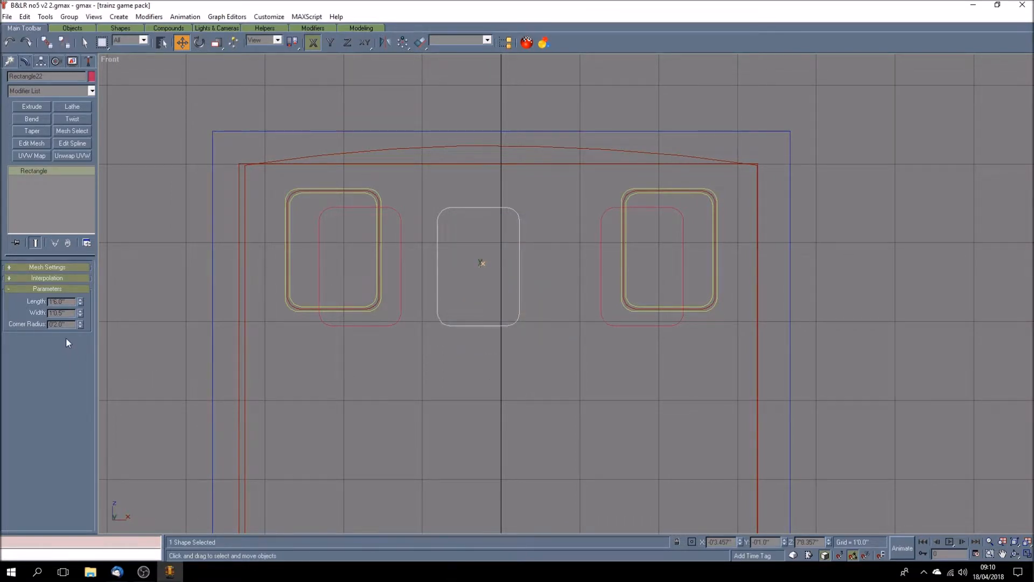
- Set the copied window rectangle's width to 1'2.0"
{"action": "left_click_drag", "start_coordinate": [54, 314], "coordinate": [80, 314]}
{"action": "type", "text": "2"}
{"action": "key", "text": "Return"}
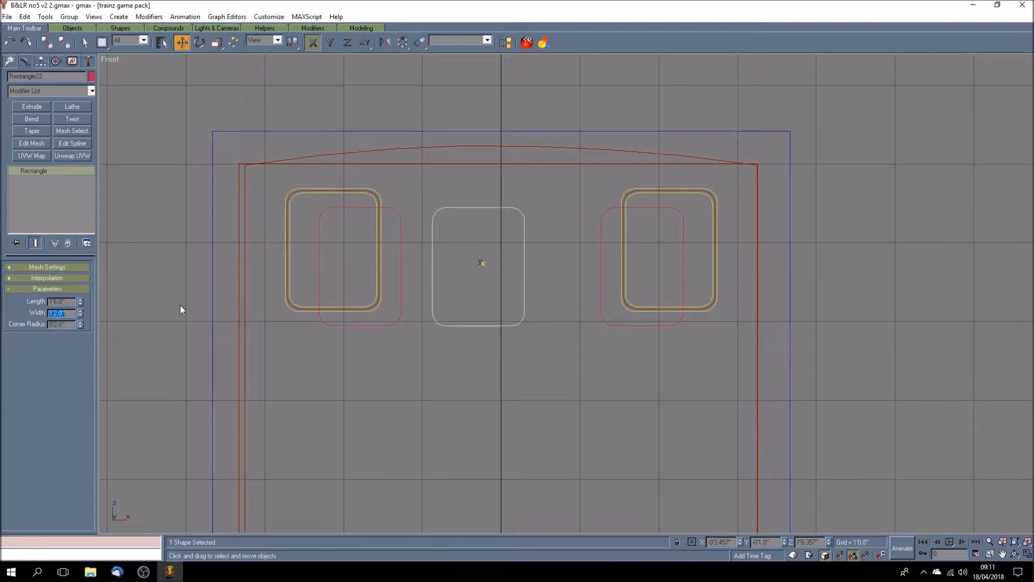
- Align the copied rectangle centre to centre with the left window frame in the X, Y and Z positions
{"action": "left_click", "coordinate": [420, 42]}
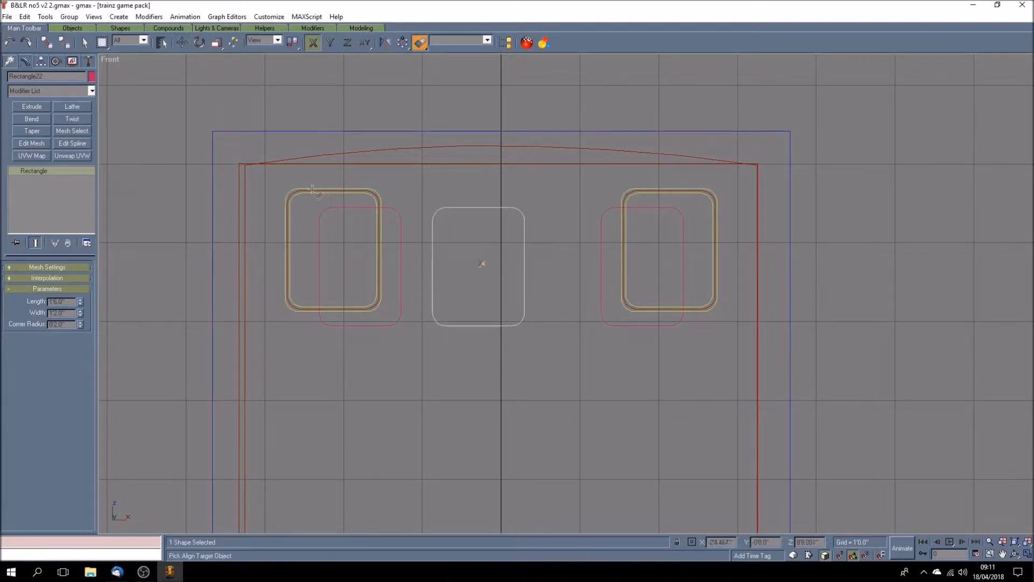
{"action": "left_click", "coordinate": [311, 187]}
{"action": "left_click", "coordinate": [455, 223]}
{"action": "left_click", "coordinate": [496, 223]}
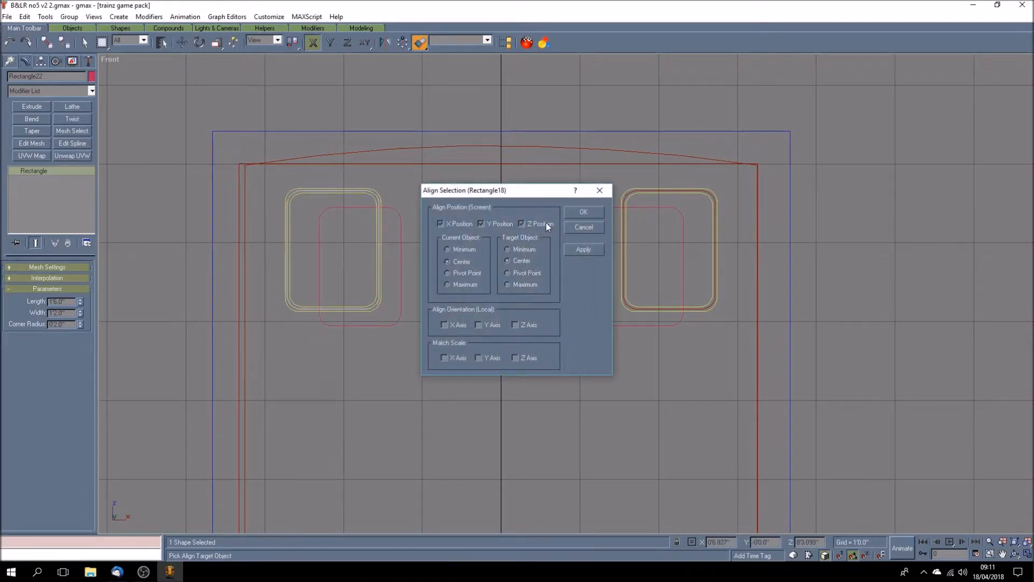
{"action": "left_click", "coordinate": [583, 211]}
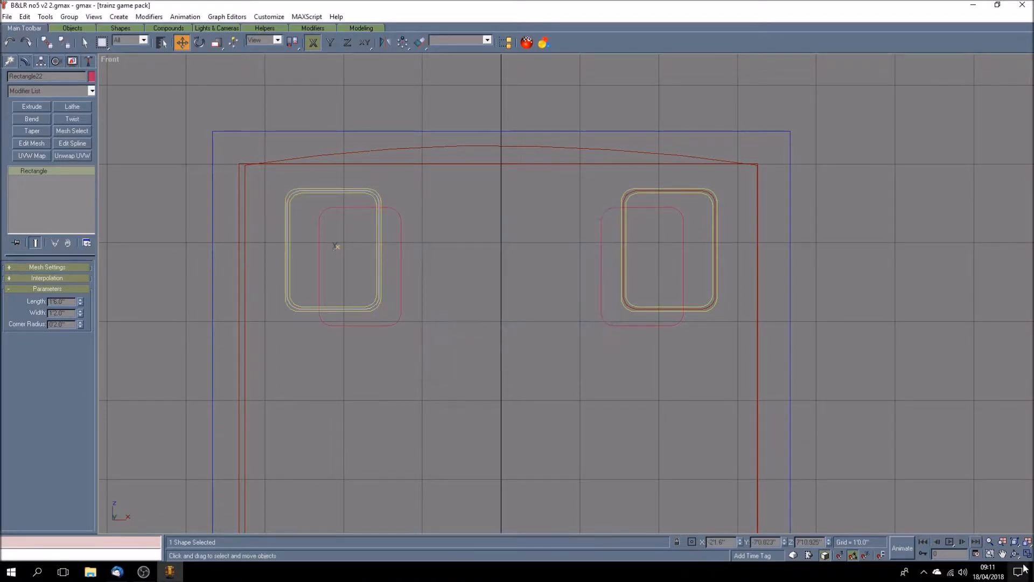
- Select the large cab end outline rectangle in the front view and change its object colour to dark blue
{"action": "left_click", "coordinate": [1027, 555]}
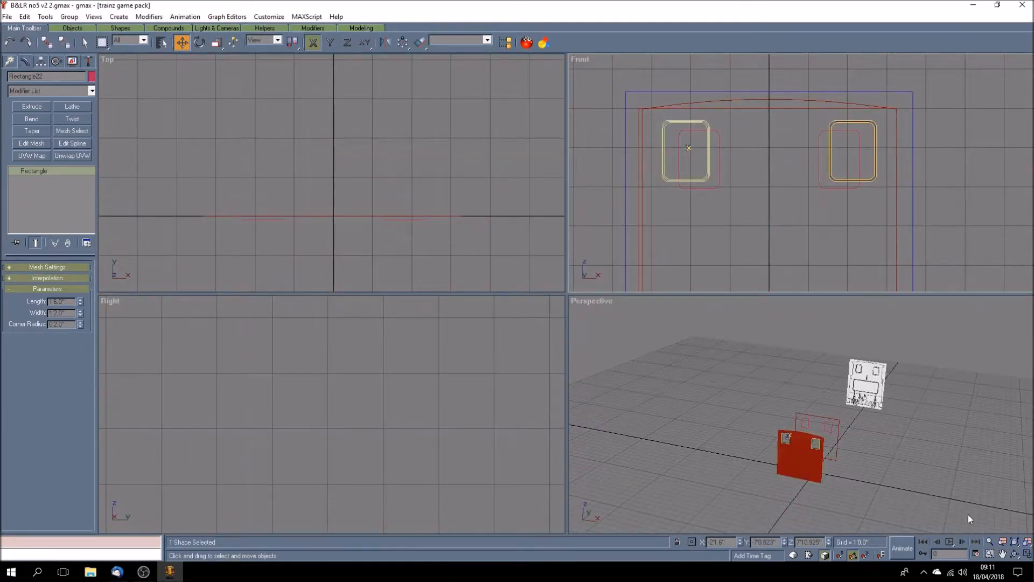
{"action": "left_click", "coordinate": [1027, 555]}
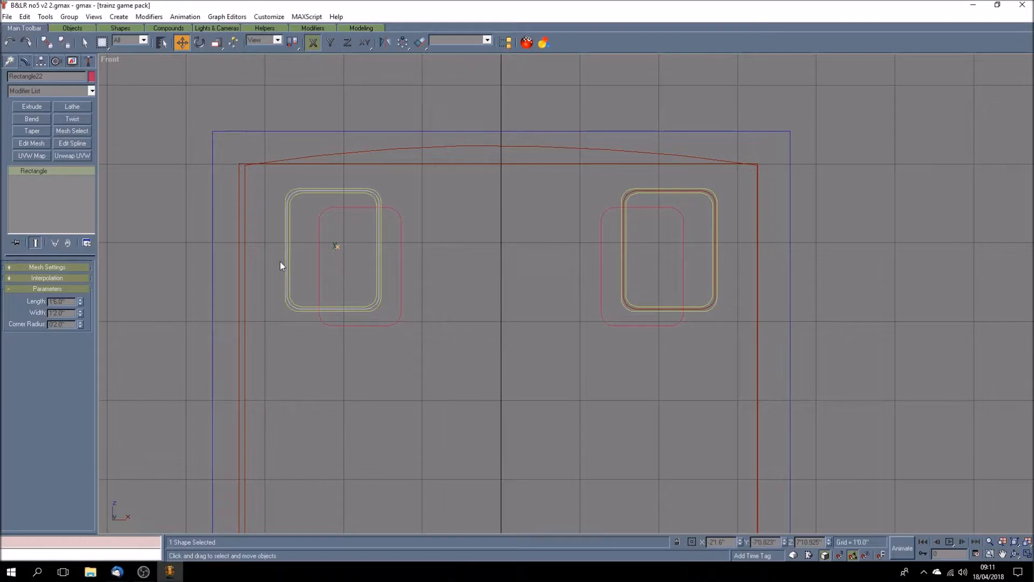
{"action": "left_click", "coordinate": [147, 244]}
{"action": "left_click", "coordinate": [239, 246]}
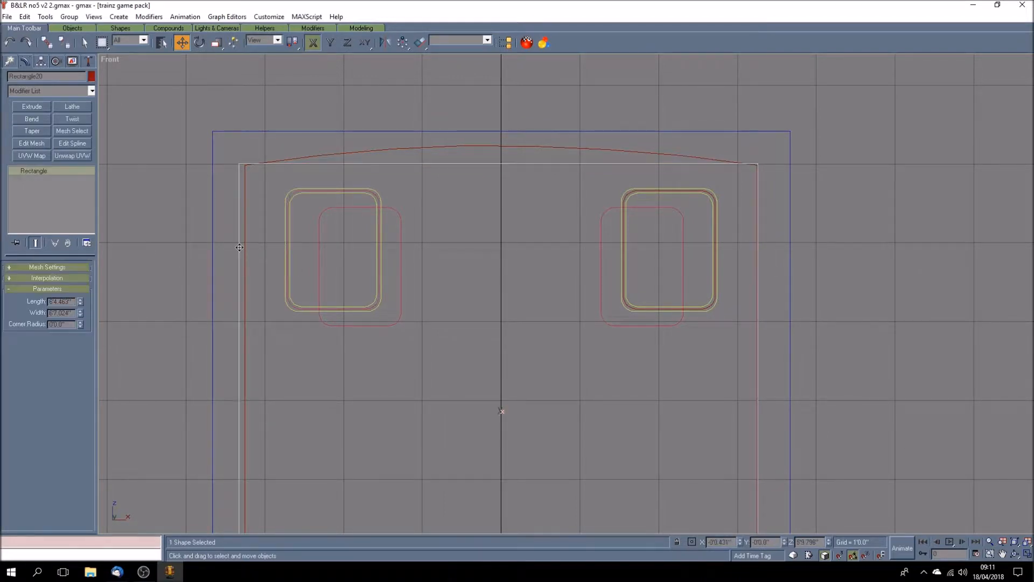
{"action": "left_click", "coordinate": [91, 76]}
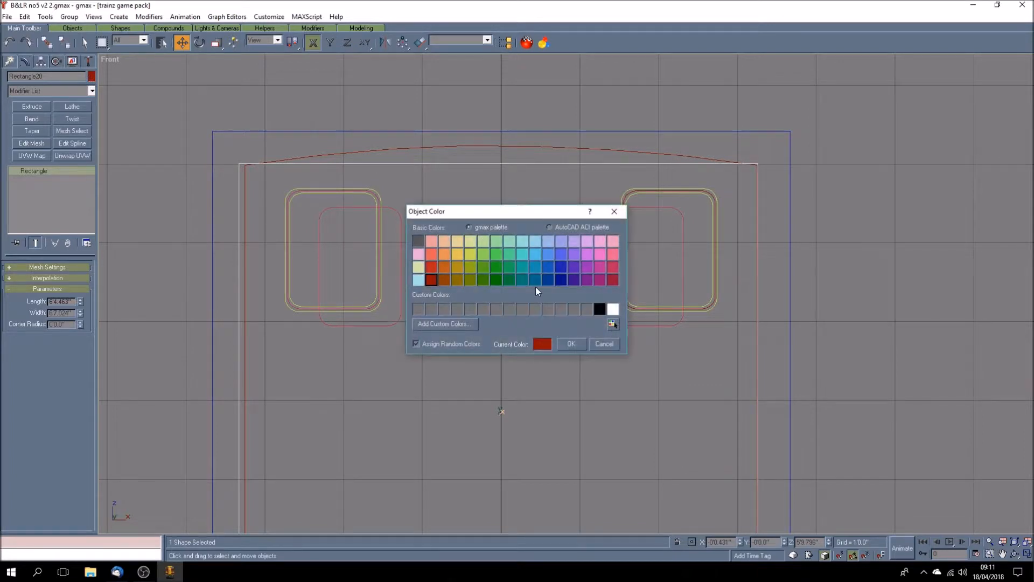
{"action": "left_click", "coordinate": [561, 280]}
{"action": "left_click", "coordinate": [573, 344]}
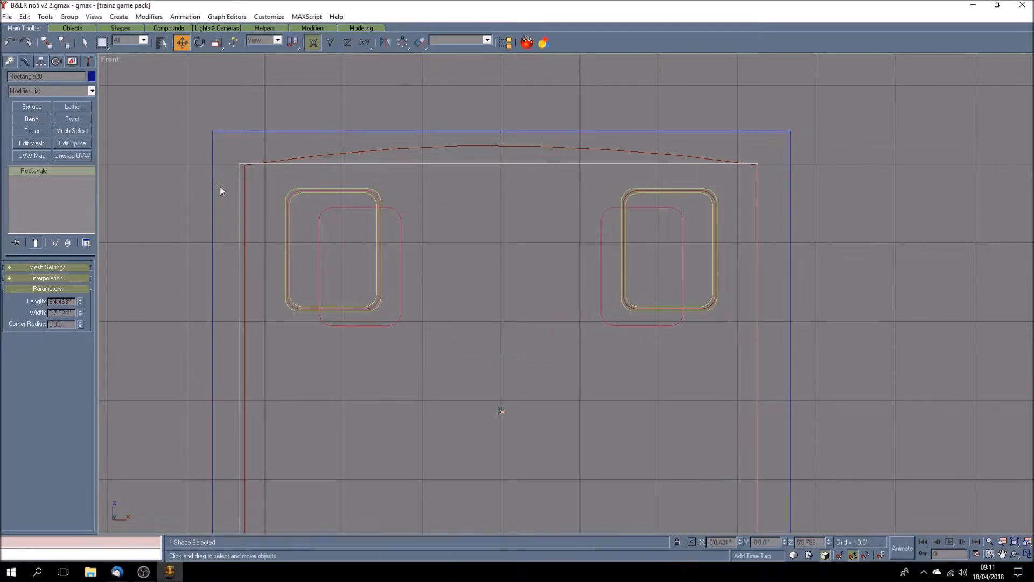
{"action": "right_click", "coordinate": [45, 175]}
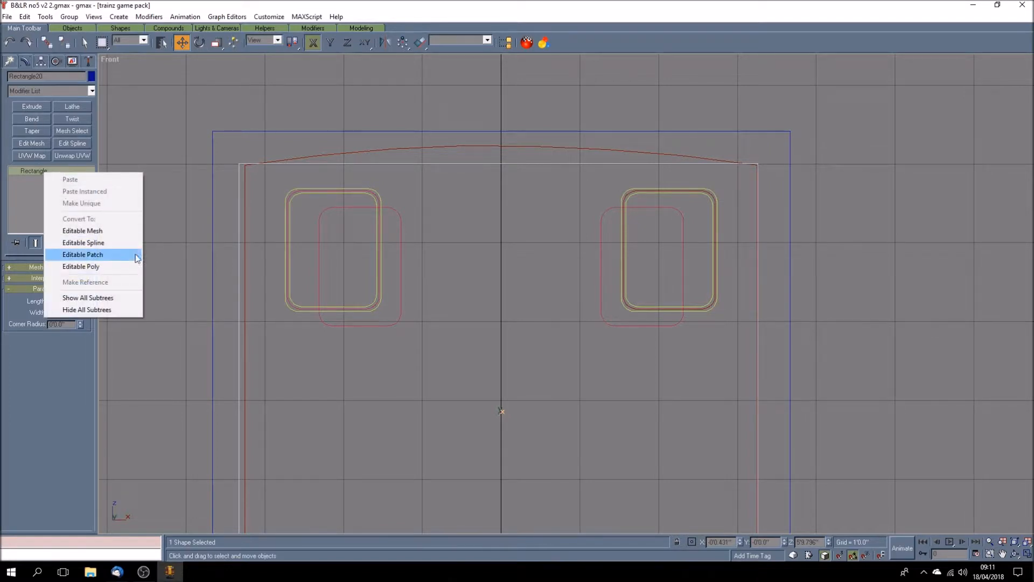
{"action": "left_click", "coordinate": [115, 248]}
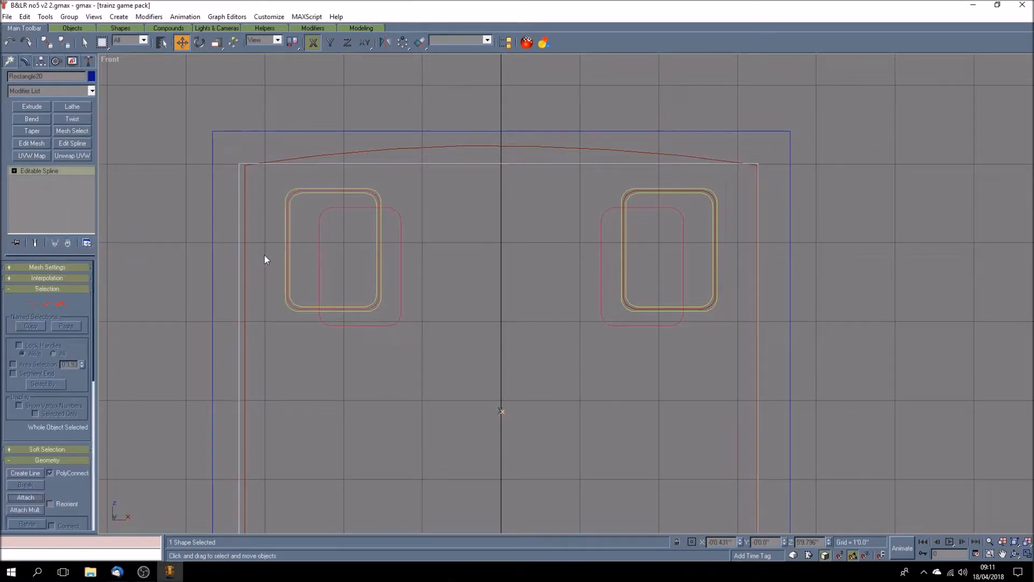
{"action": "left_click_drag", "start_coordinate": [239, 253], "coordinate": [244, 253]}
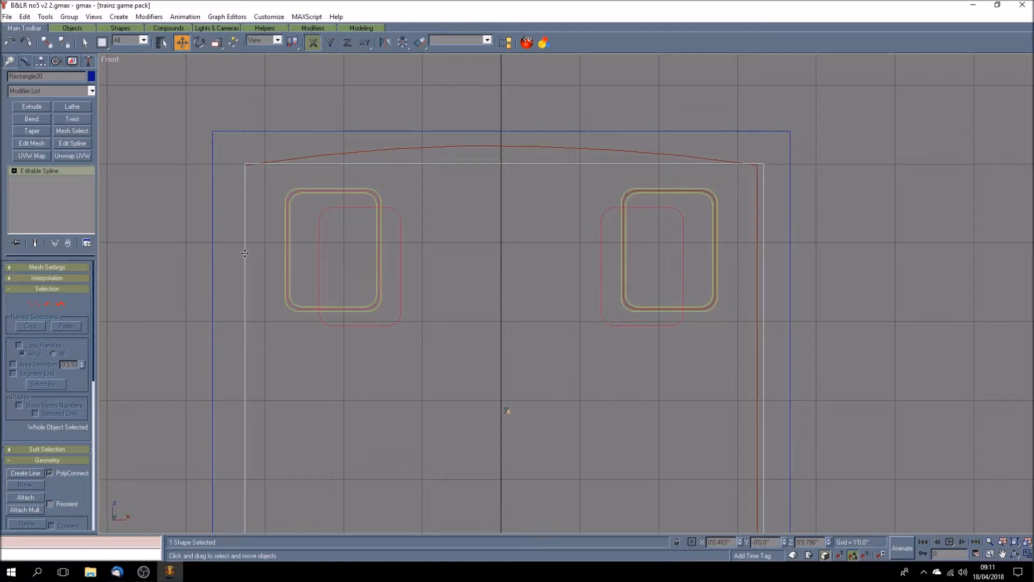
{"action": "left_click", "coordinate": [11, 43]}
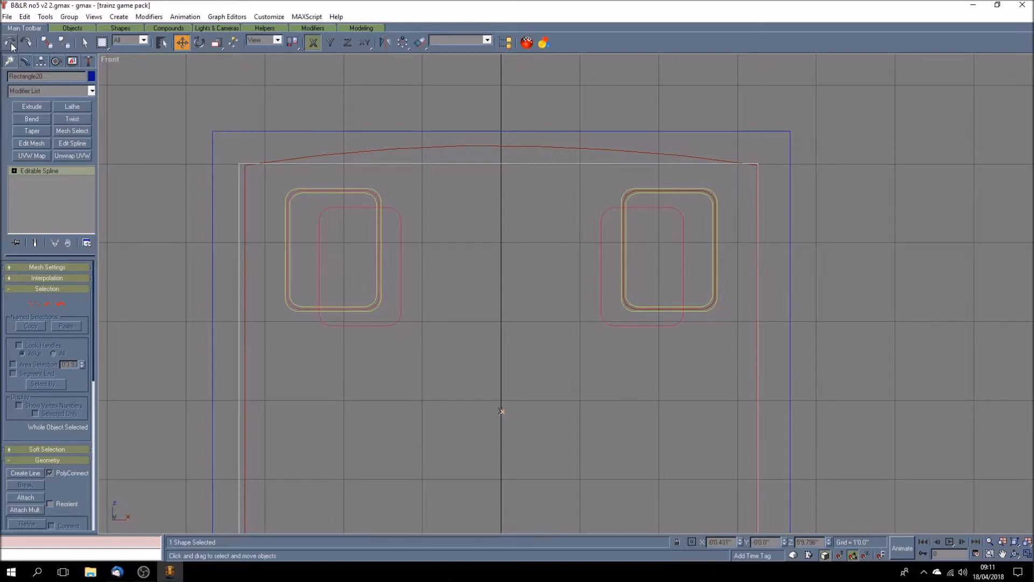
{"action": "left_click", "coordinate": [11, 44]}
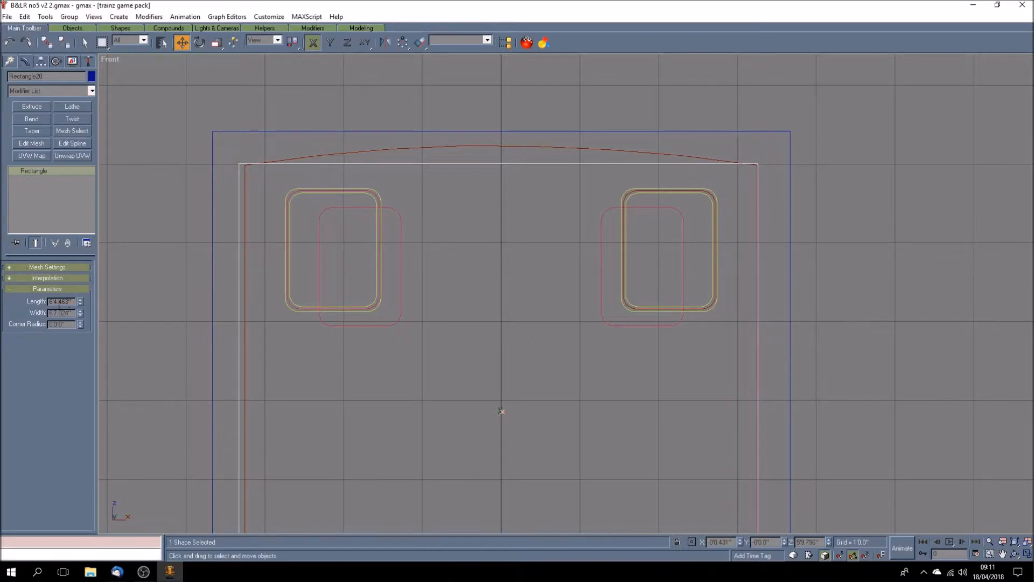
- Set the cab end outline rectangle's length to 6'4.0" and its width to 6'6.0"
{"action": "left_click_drag", "start_coordinate": [59, 302], "coordinate": [90, 306]}
{"action": "type", "text": "0"}
{"action": "key", "text": "Return"}
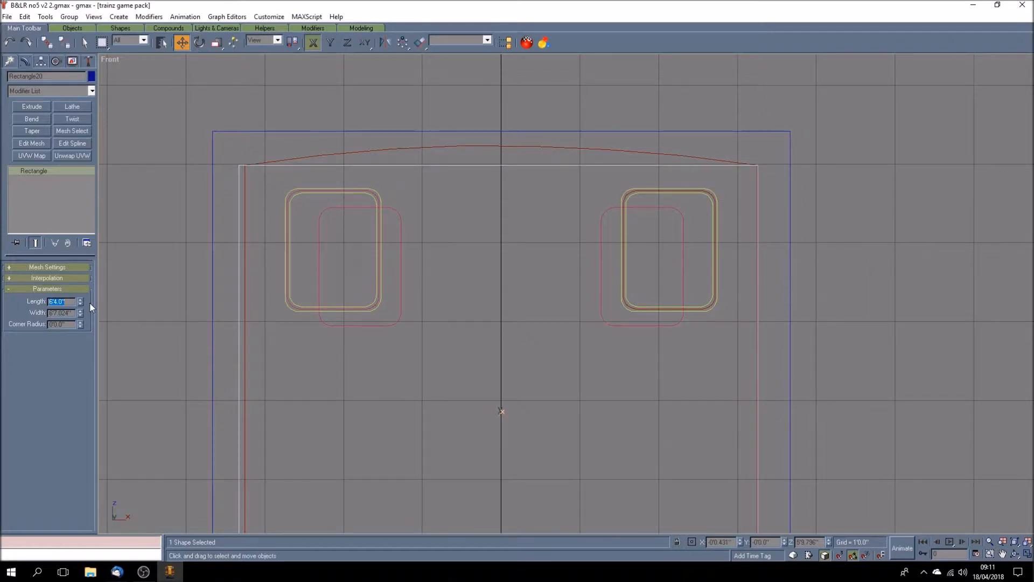
{"action": "left_click_drag", "start_coordinate": [54, 313], "coordinate": [84, 313]}
{"action": "type", "text": "6'6"}
{"action": "key", "text": "Return"}
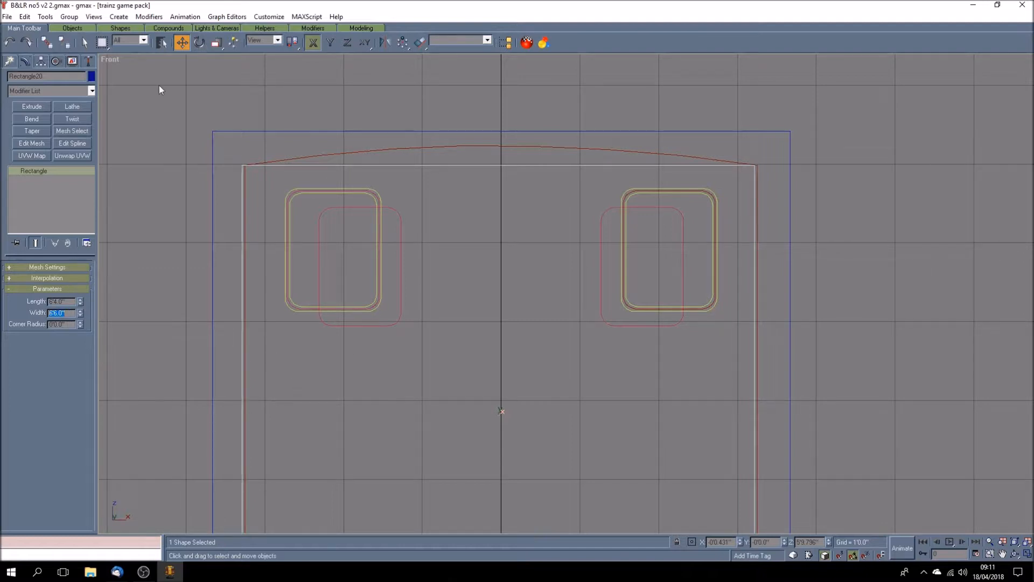
- Centre the outline rectangle over the existing cab end by setting its X position to 0'0.0"
{"action": "left_click_drag", "start_coordinate": [243, 335], "coordinate": [244, 336]}
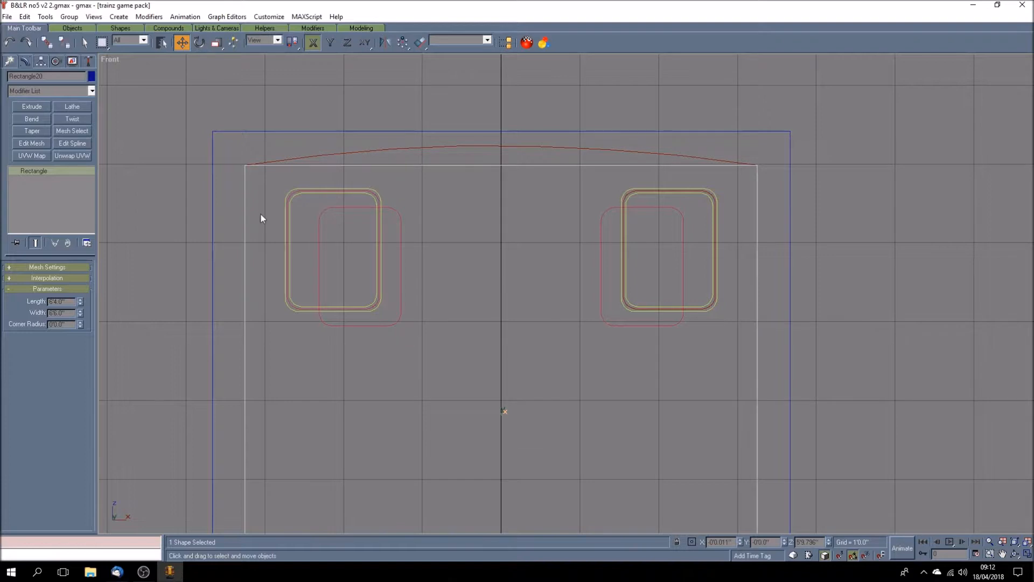
{"action": "left_click", "coordinate": [41, 61]}
{"action": "left_click", "coordinate": [56, 131]}
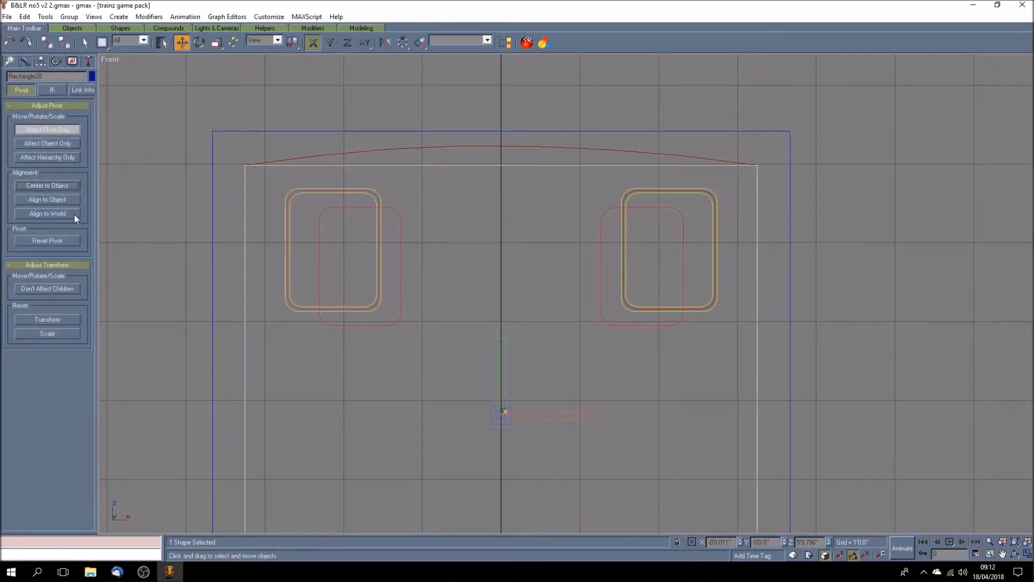
{"action": "left_click", "coordinate": [64, 128]}
{"action": "double_click", "coordinate": [726, 542]}
{"action": "type", "text": "0"}
{"action": "key", "text": "Return"}
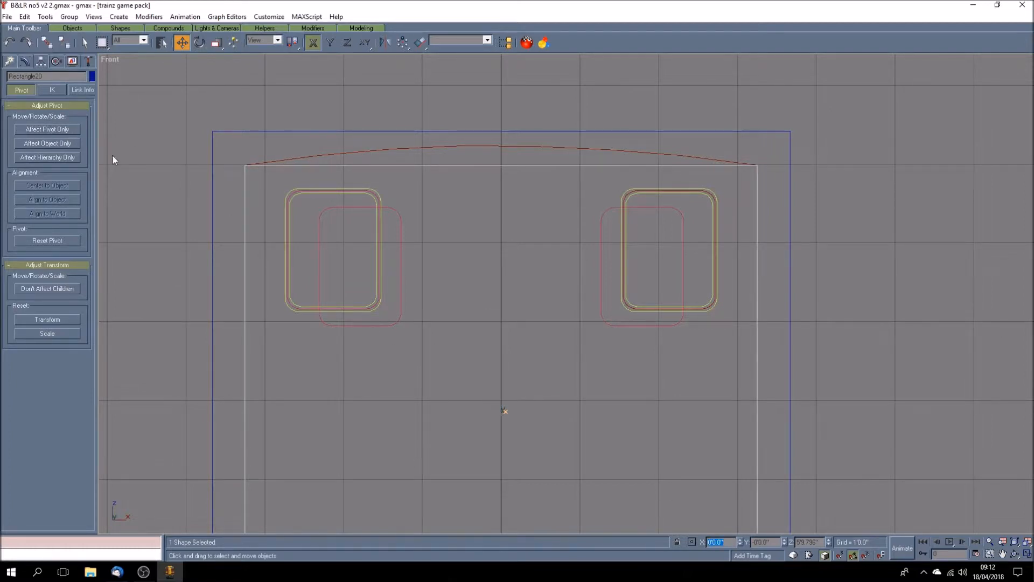
- Convert the outline rectangle to an Editable Spline and switch to vertex editing
{"action": "left_click", "coordinate": [25, 61]}
{"action": "right_click", "coordinate": [53, 172]}
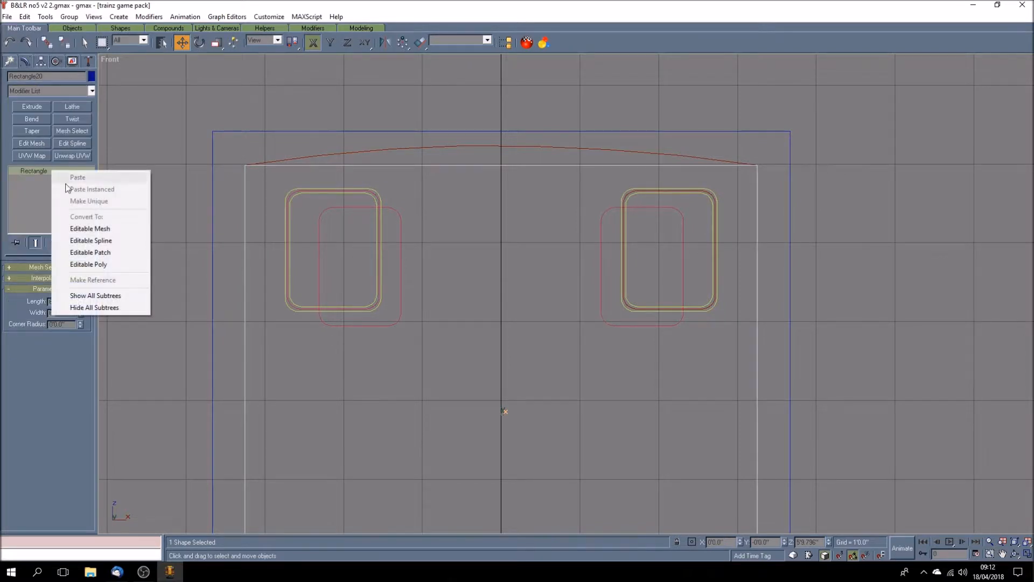
{"action": "left_click", "coordinate": [90, 240]}
{"action": "left_click", "coordinate": [14, 171]}
{"action": "left_click", "coordinate": [47, 180]}
- Curve the outline's top edge to follow the existing roof arc by adjusting the Bezier handles of both upper corner vertices in XY
{"action": "left_click_drag", "start_coordinate": [233, 156], "coordinate": [258, 183]}
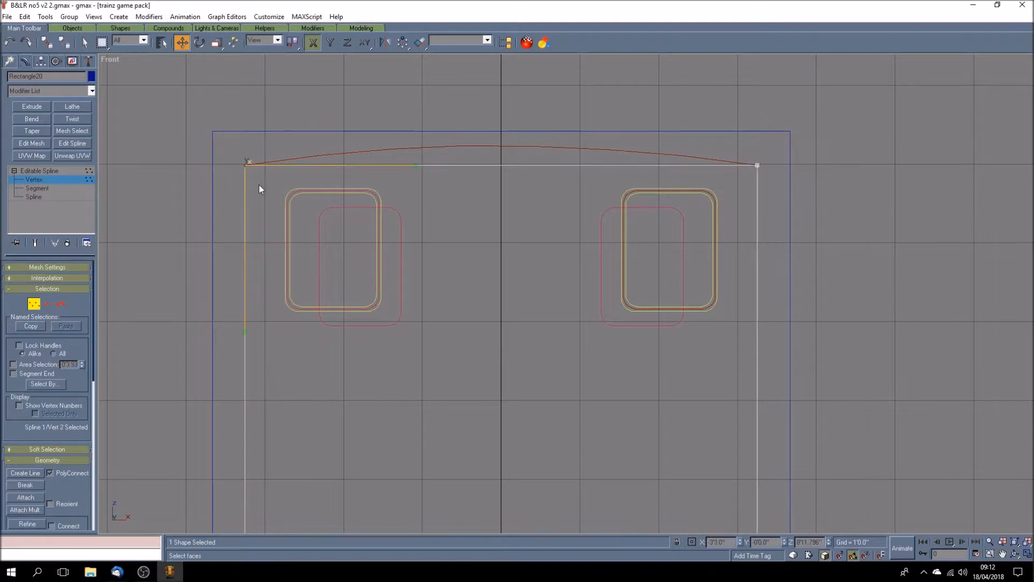
{"action": "key", "text": "F8"}
{"action": "left_click_drag", "start_coordinate": [416, 168], "coordinate": [421, 134]}
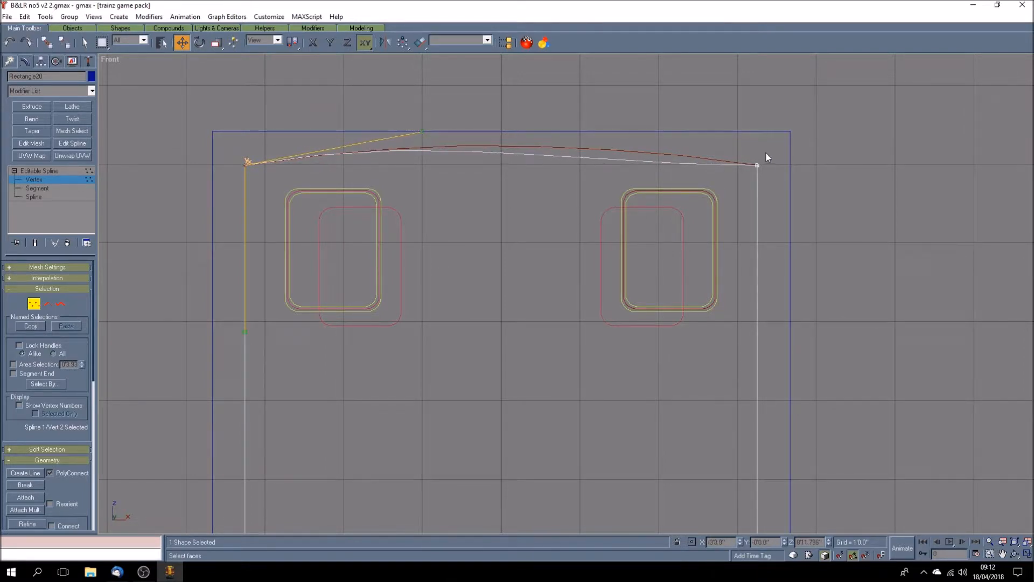
{"action": "left_click_drag", "start_coordinate": [749, 181], "coordinate": [747, 180]}
{"action": "left_click_drag", "start_coordinate": [585, 167], "coordinate": [579, 142]}
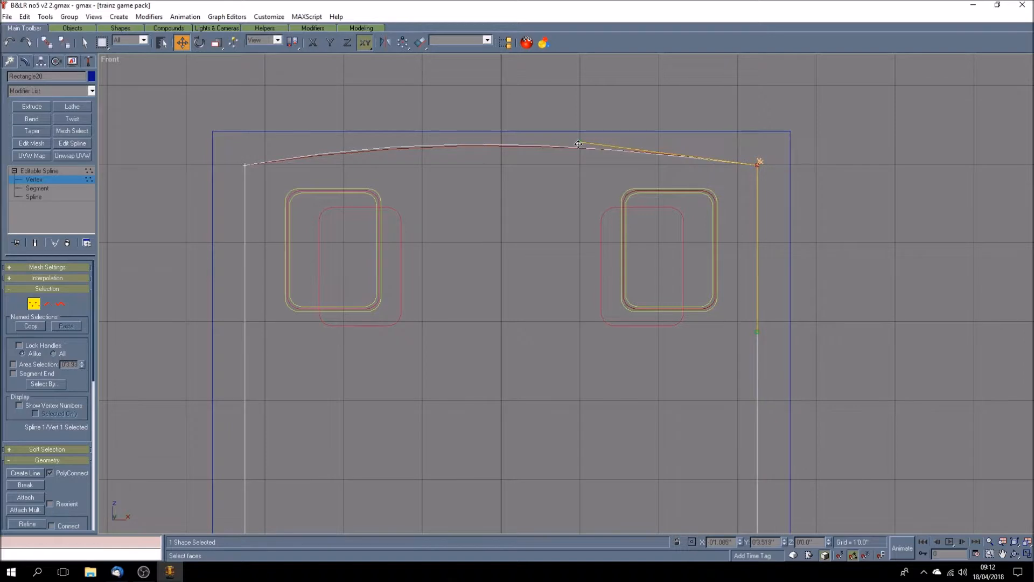
{"action": "left_click", "coordinate": [245, 165]}
{"action": "left_click_drag", "start_coordinate": [423, 143], "coordinate": [423, 136]}
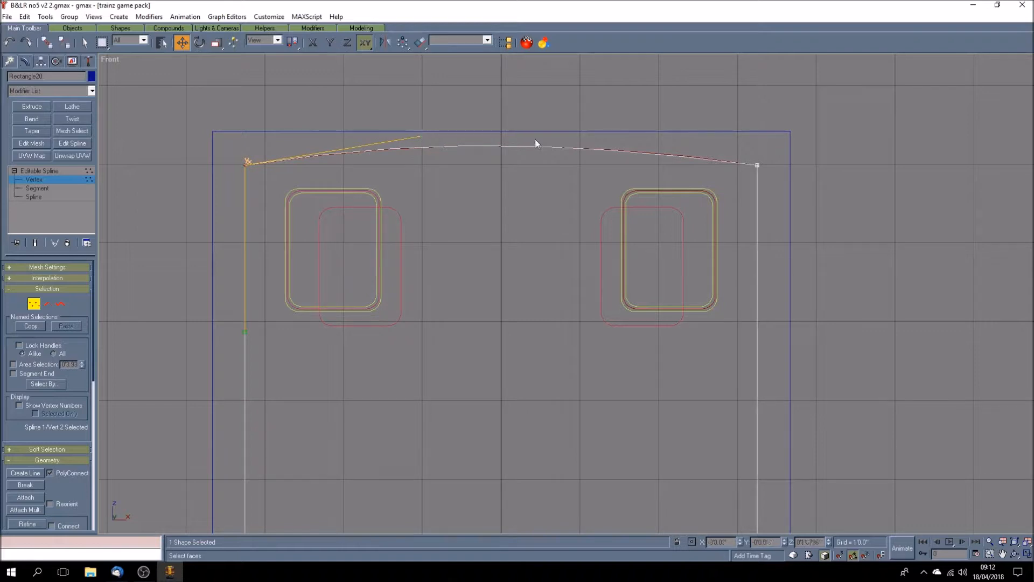
{"action": "left_click", "coordinate": [759, 165]}
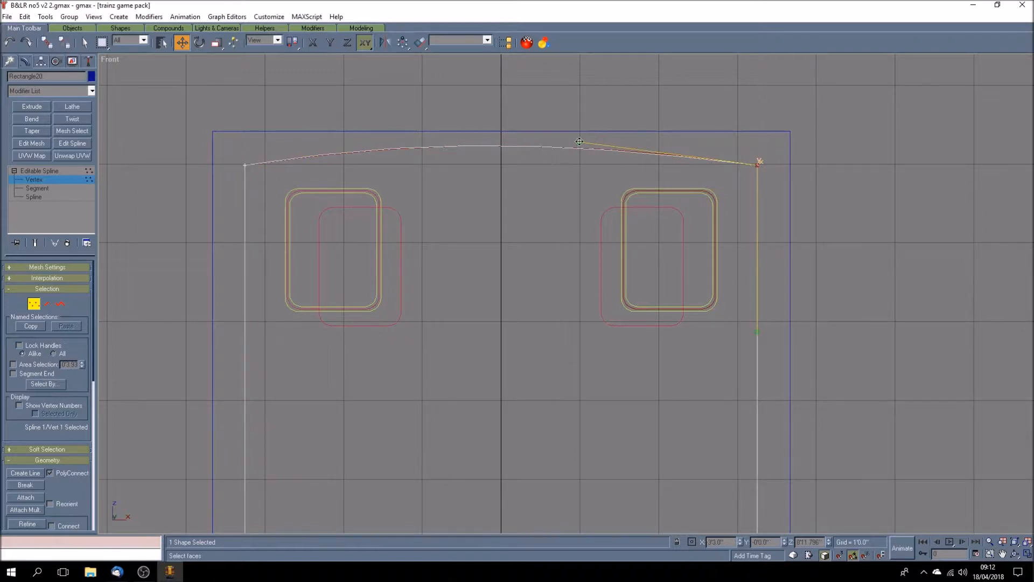
- Adjust the Bezier handles of the outline's two upper corner vertices to even out the curved roof line
{"action": "left_click_drag", "start_coordinate": [579, 141], "coordinate": [582, 135]}
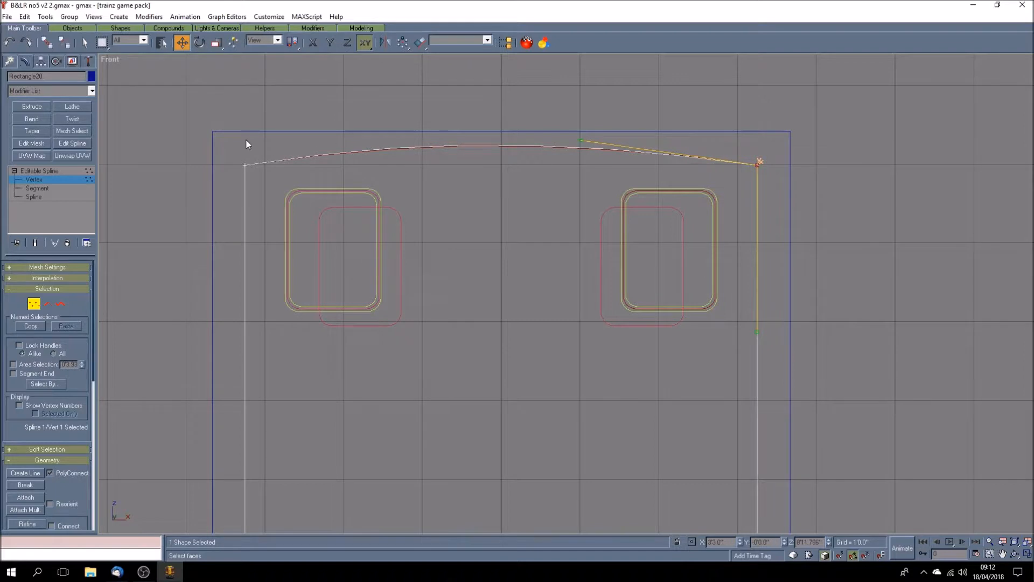
{"action": "left_click", "coordinate": [245, 163]}
{"action": "left_click_drag", "start_coordinate": [423, 137], "coordinate": [423, 139]}
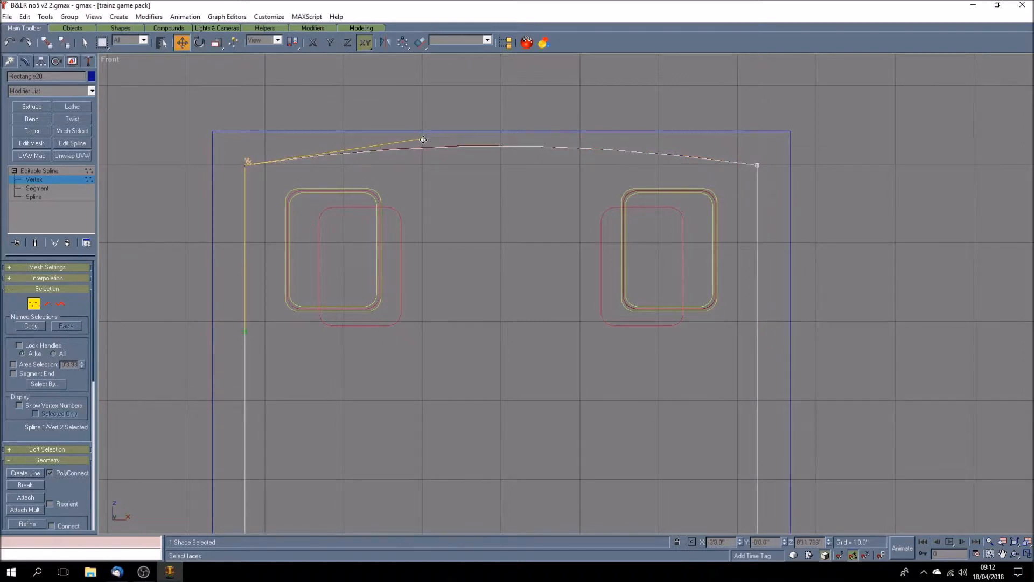
{"action": "left_click", "coordinate": [168, 206]}
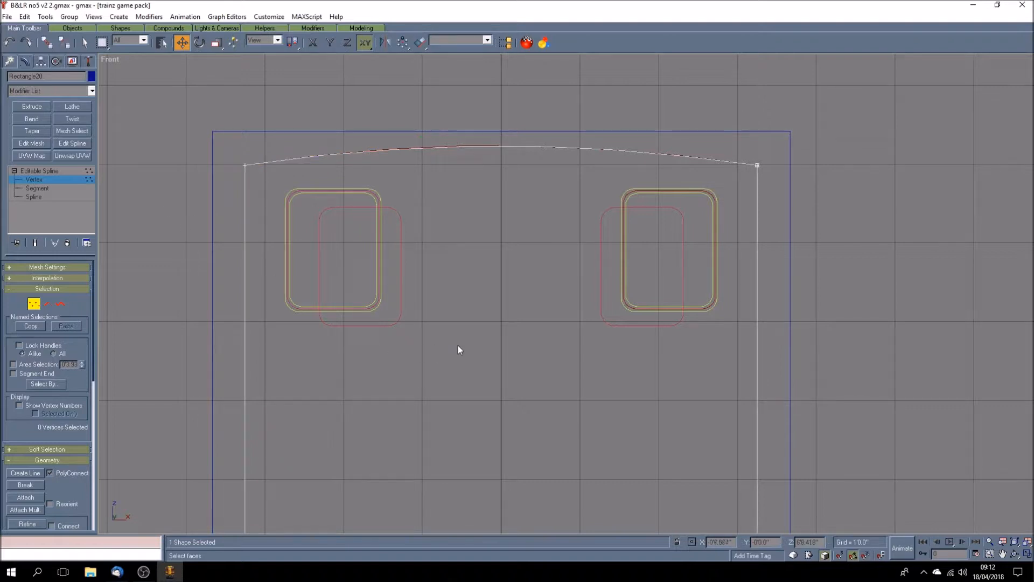
{"action": "left_click", "coordinate": [76, 171]}
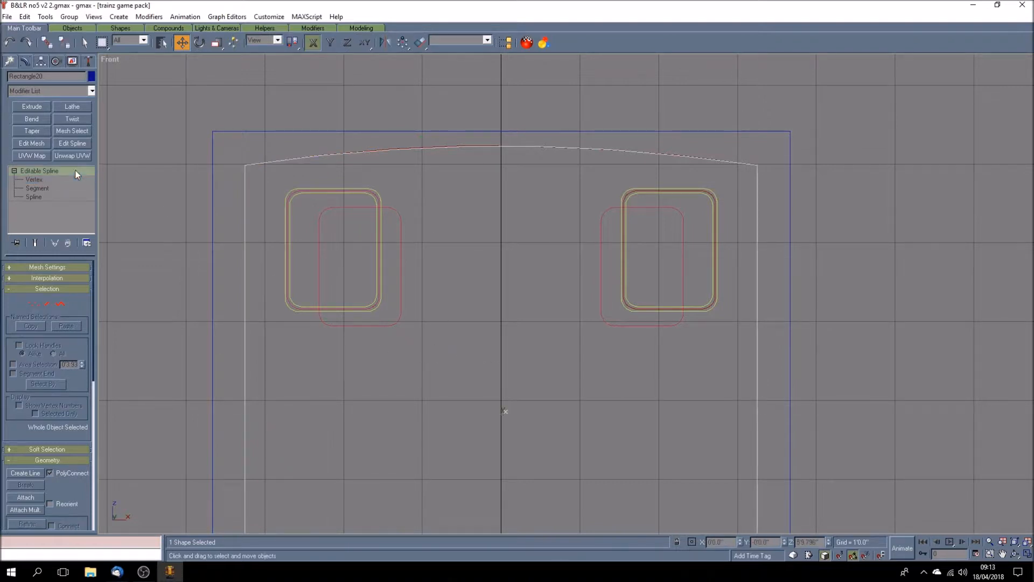
- Clone the cab end outline and move the copy along the Y axis towards the reference drawing
{"action": "left_click", "coordinate": [1027, 554]}
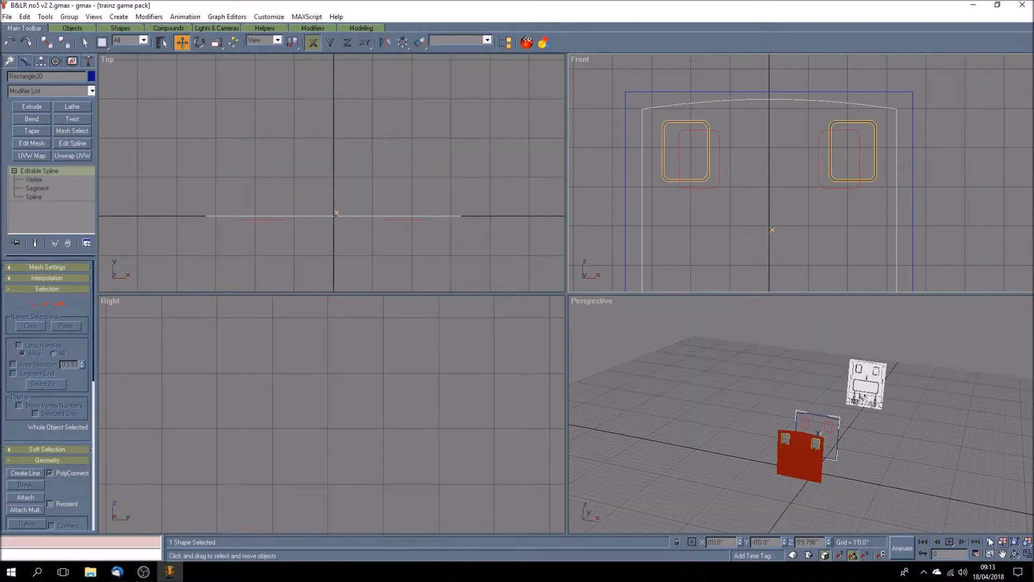
{"action": "left_click", "coordinate": [1003, 553]}
{"action": "left_click_drag", "start_coordinate": [846, 477], "coordinate": [782, 457]}
{"action": "left_click", "coordinate": [1027, 553]}
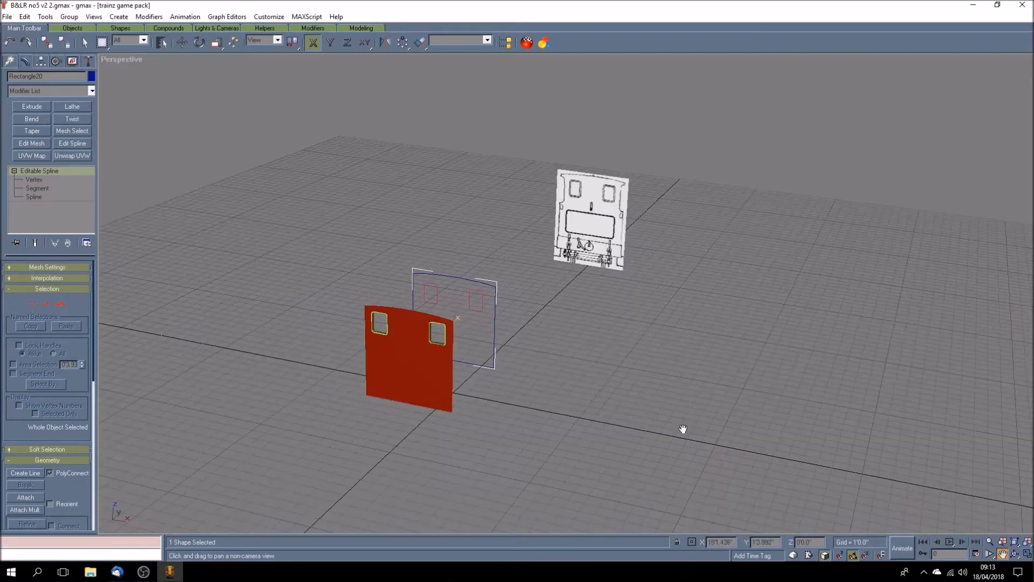
{"action": "left_click_drag", "start_coordinate": [683, 428], "coordinate": [668, 438]}
{"action": "left_click", "coordinate": [182, 42]}
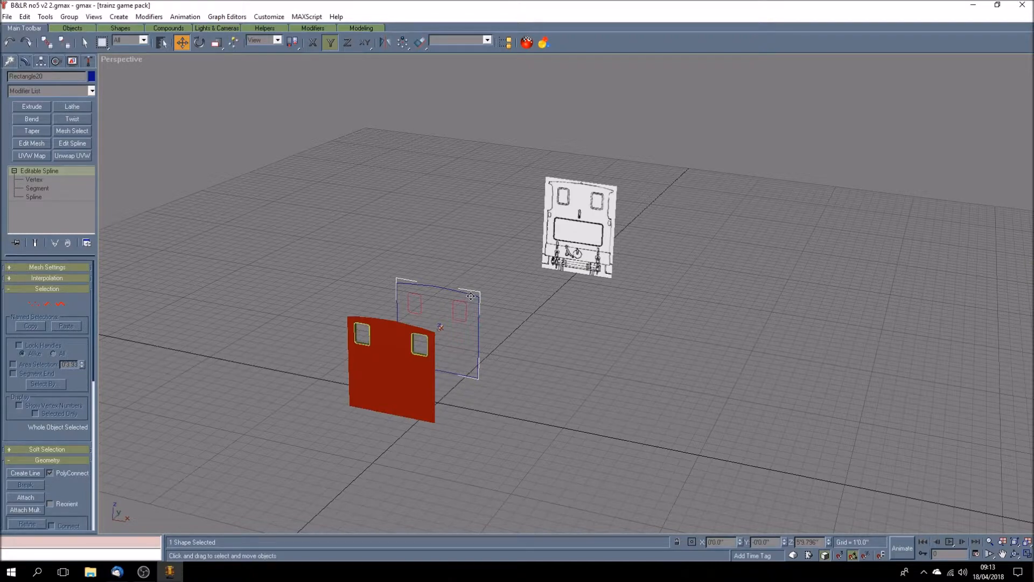
{"action": "left_click", "coordinate": [25, 17]}
{"action": "left_click", "coordinate": [43, 96]}
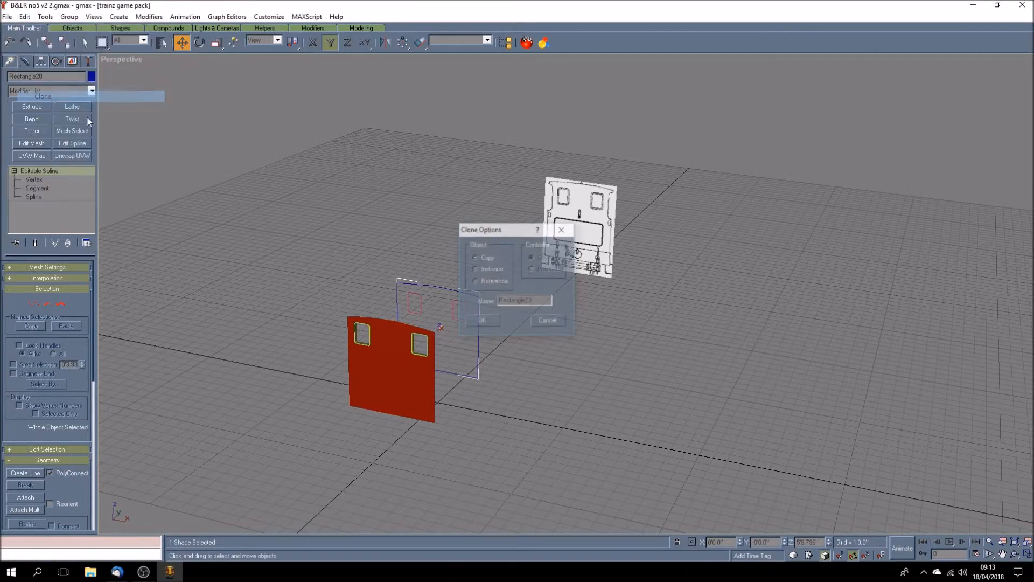
{"action": "left_click", "coordinate": [486, 324]}
{"action": "left_click_drag", "start_coordinate": [442, 287], "coordinate": [443, 322]}
{"action": "left_click", "coordinate": [567, 402]}
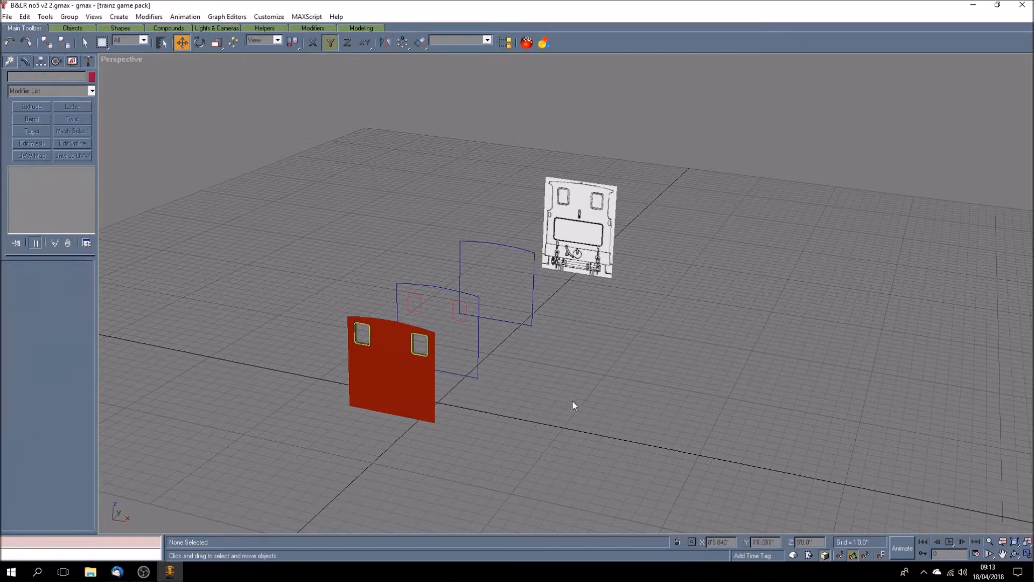
- Group the red cab end panel with its two window frames and hide the group
{"action": "left_click", "coordinate": [360, 376]}
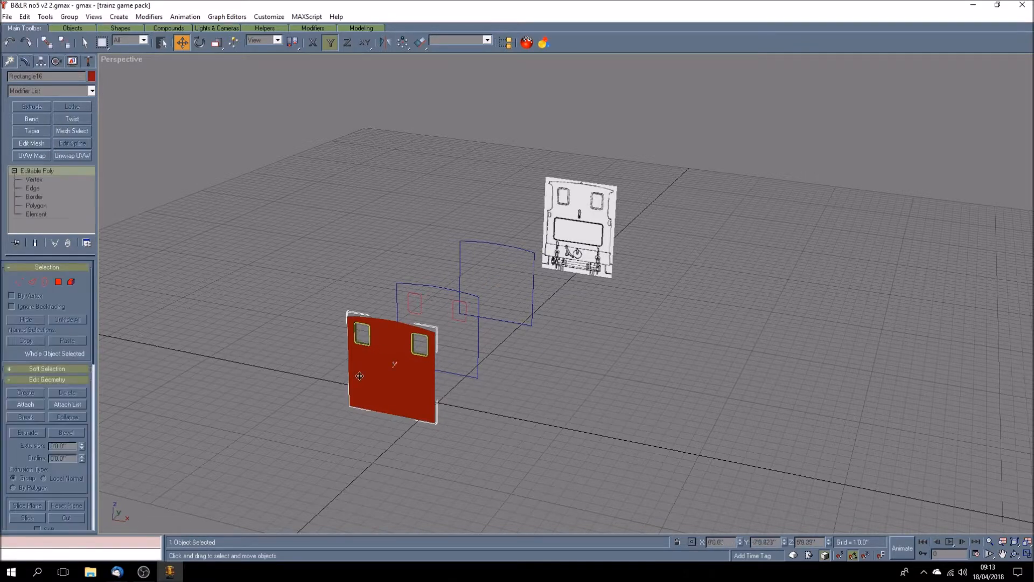
{"action": "left_click", "coordinate": [72, 61]}
{"action": "left_click", "coordinate": [57, 327]}
{"action": "left_click", "coordinate": [367, 339]}
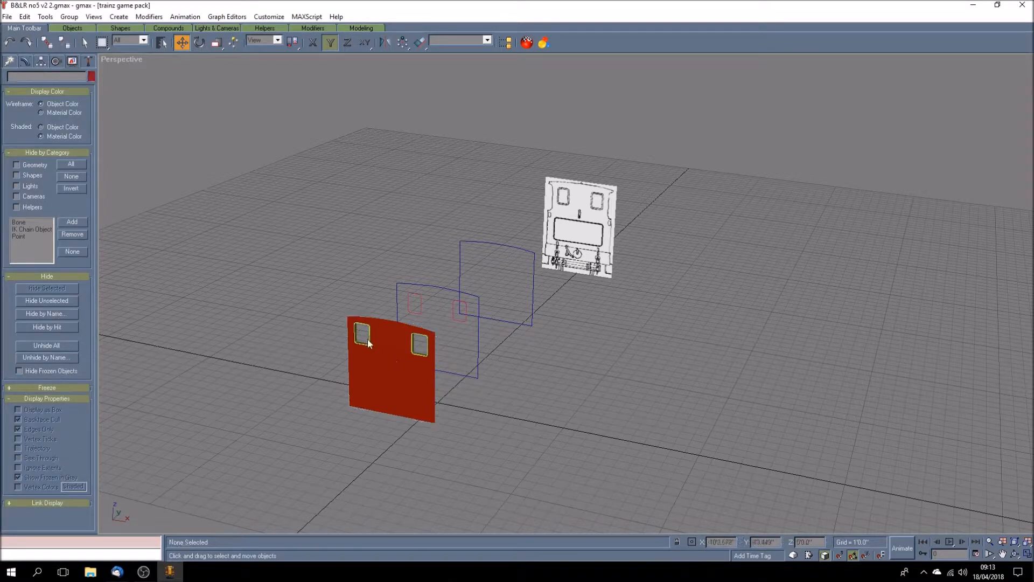
{"action": "left_click", "coordinate": [354, 323]}
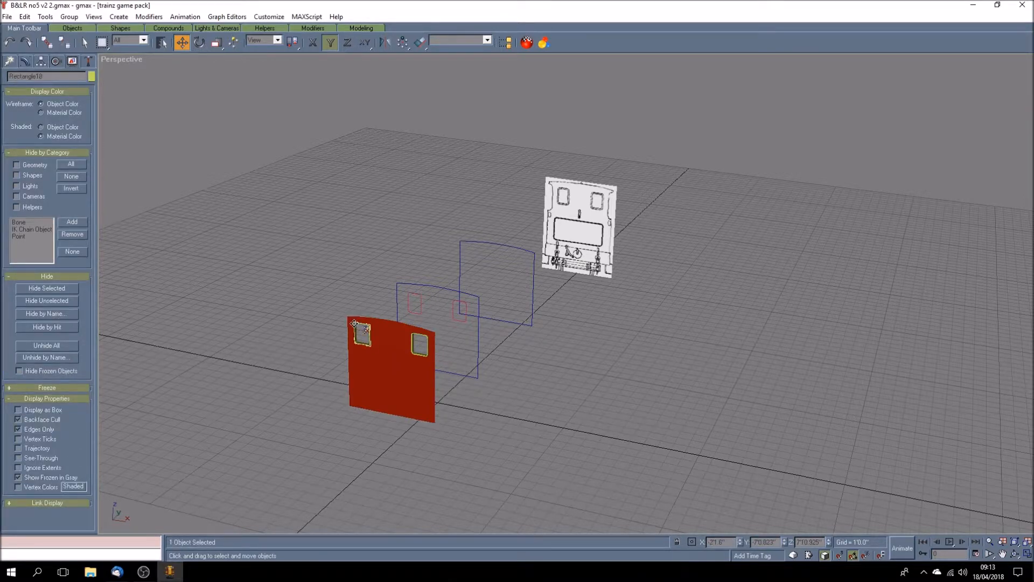
{"action": "left_click", "coordinate": [412, 350], "text": "ctrl"}
{"action": "left_click", "coordinate": [361, 399], "text": "ctrl"}
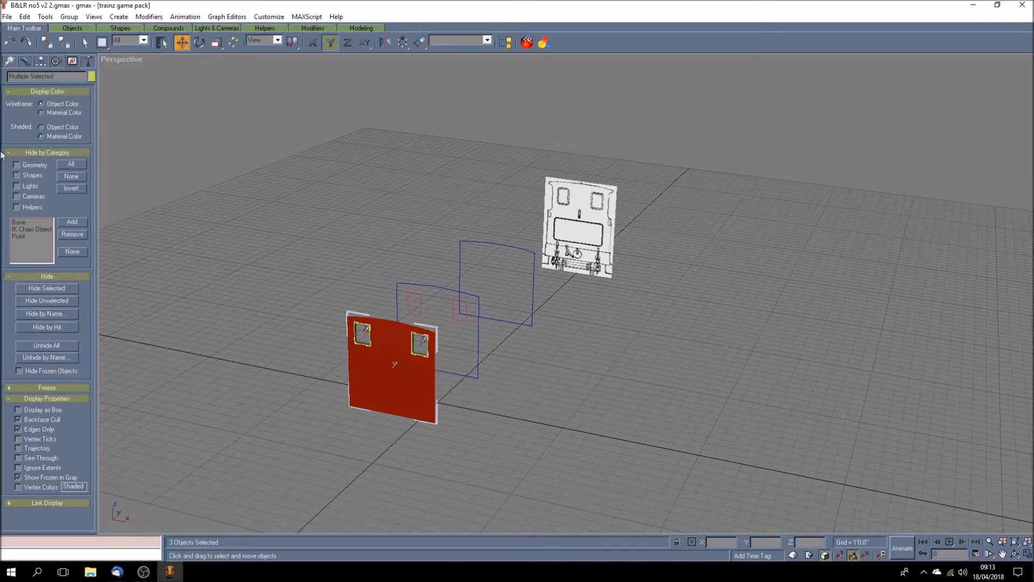
{"action": "left_click", "coordinate": [67, 20]}
{"action": "left_click", "coordinate": [70, 26]}
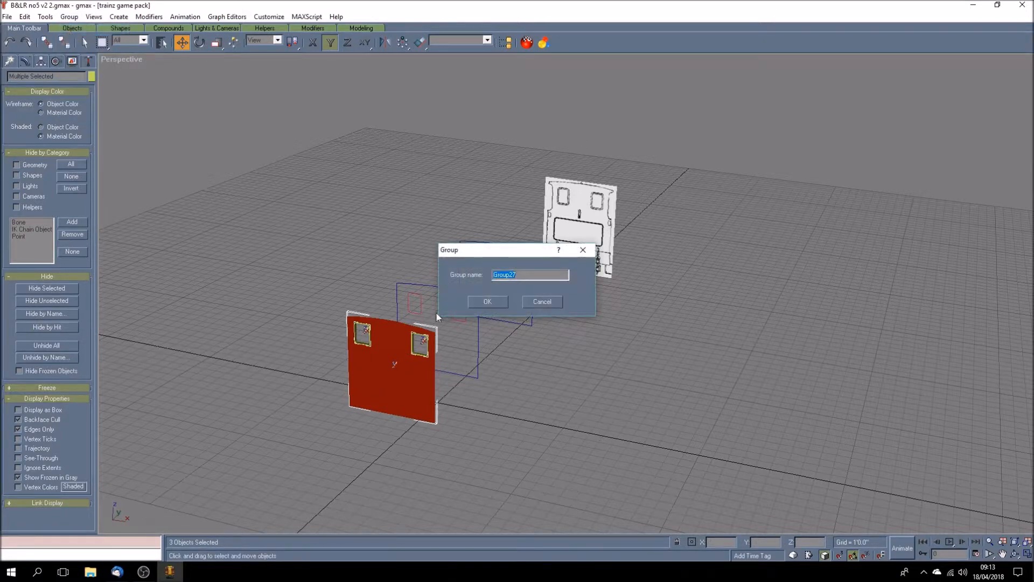
{"action": "left_click", "coordinate": [477, 299]}
{"action": "left_click", "coordinate": [65, 290]}
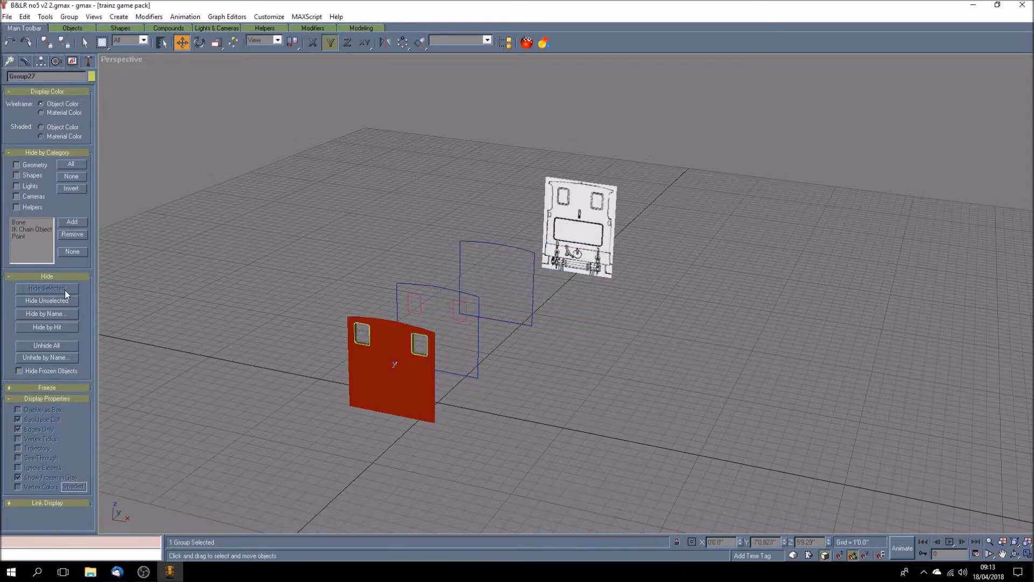
- Align the remaining window rectangle to the cloned outline in Y position only, centre to centre
{"action": "left_click", "coordinate": [366, 342]}
{"action": "left_click", "coordinate": [419, 42]}
{"action": "left_click", "coordinate": [479, 242]}
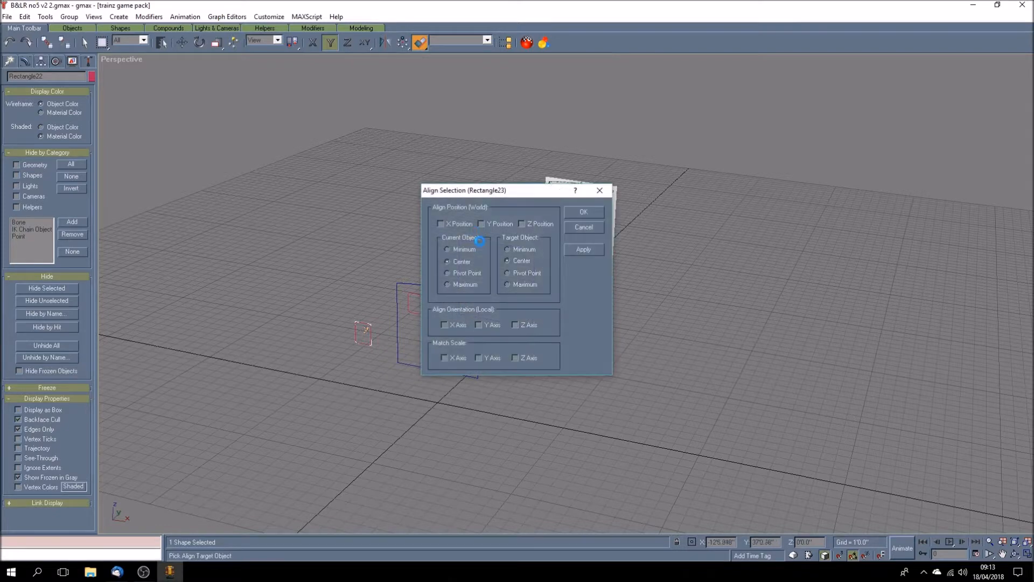
{"action": "left_click_drag", "start_coordinate": [513, 195], "coordinate": [250, 90]}
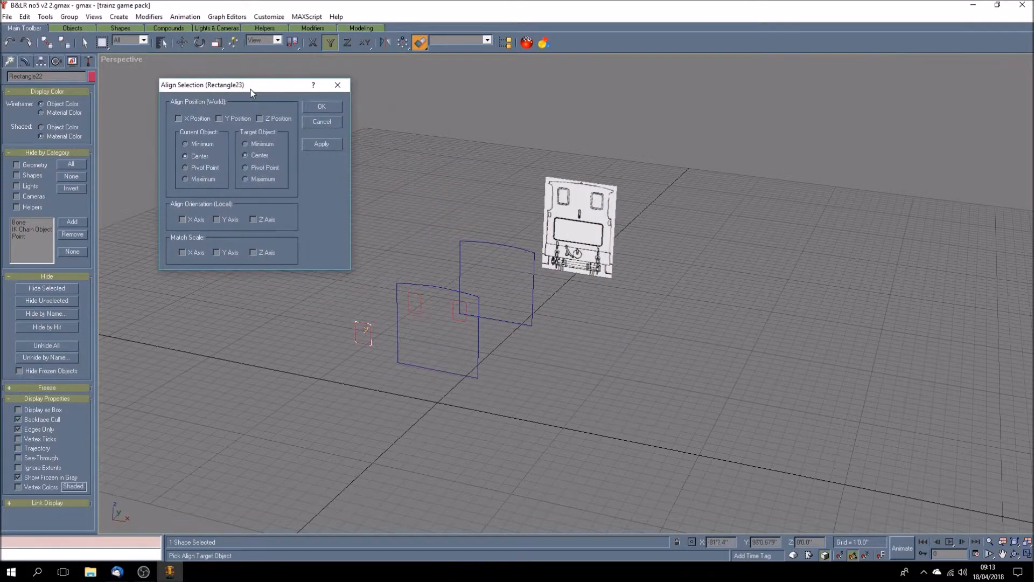
{"action": "left_click", "coordinate": [190, 118]}
{"action": "left_click", "coordinate": [190, 118]}
{"action": "left_click", "coordinate": [238, 118]}
{"action": "left_click", "coordinate": [324, 109]}
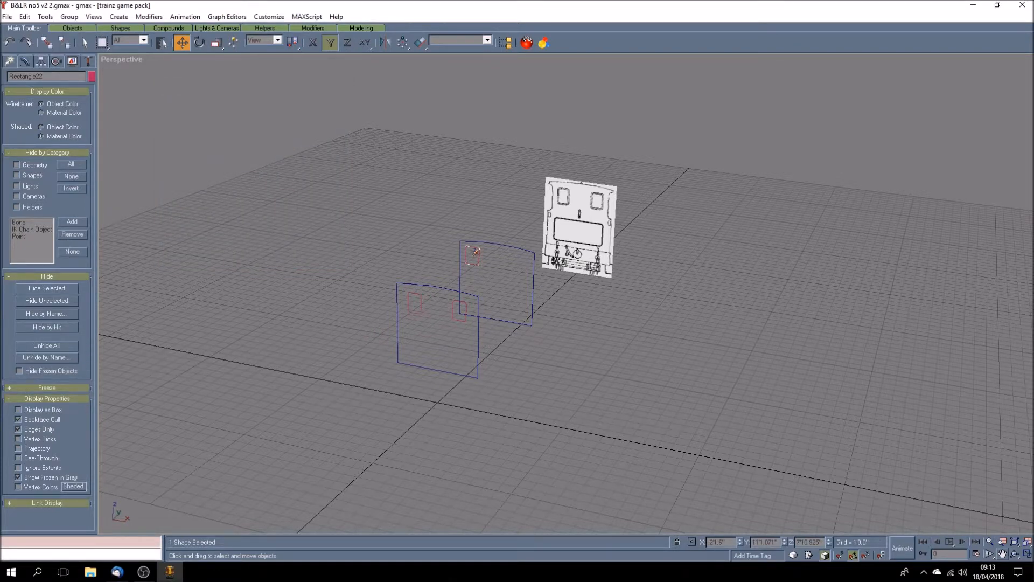
- Clone the aligned window rectangle and set the copy's X position to 2'1.6" to mirror it on the other side
{"action": "left_click", "coordinate": [1027, 553]}
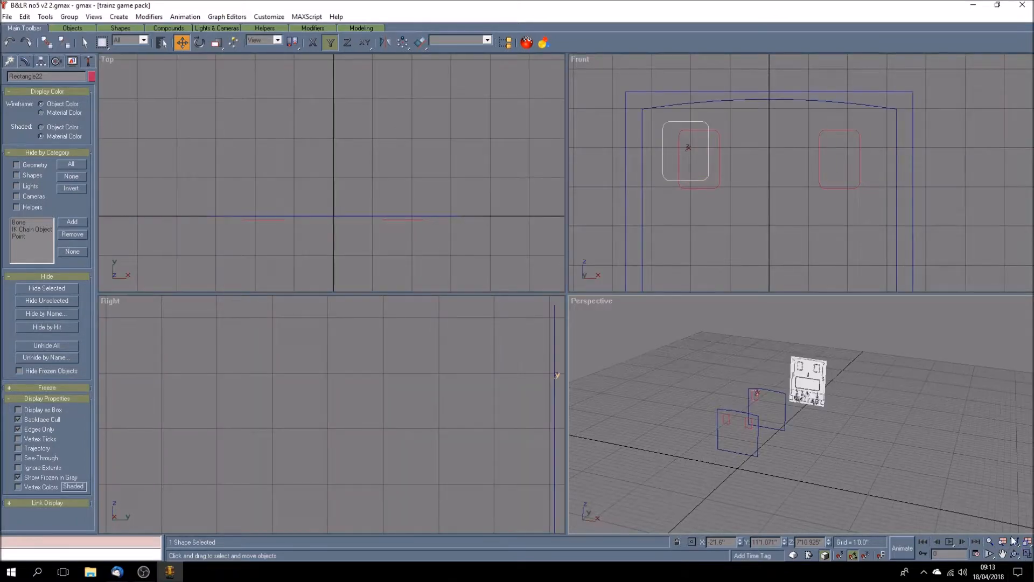
{"action": "left_click", "coordinate": [1002, 553]}
{"action": "left_click_drag", "start_coordinate": [709, 231], "coordinate": [676, 229]}
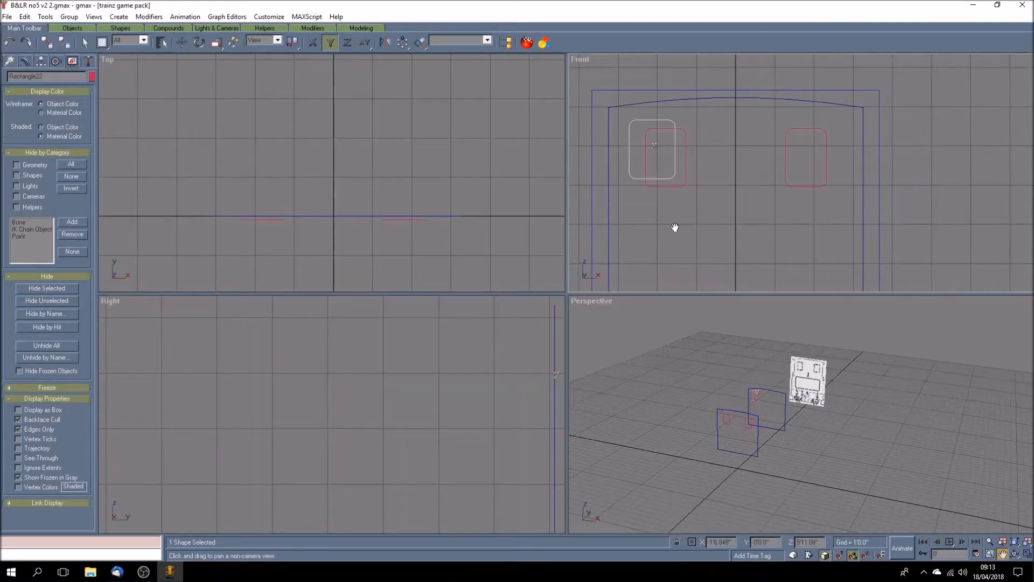
{"action": "left_click", "coordinate": [24, 17]}
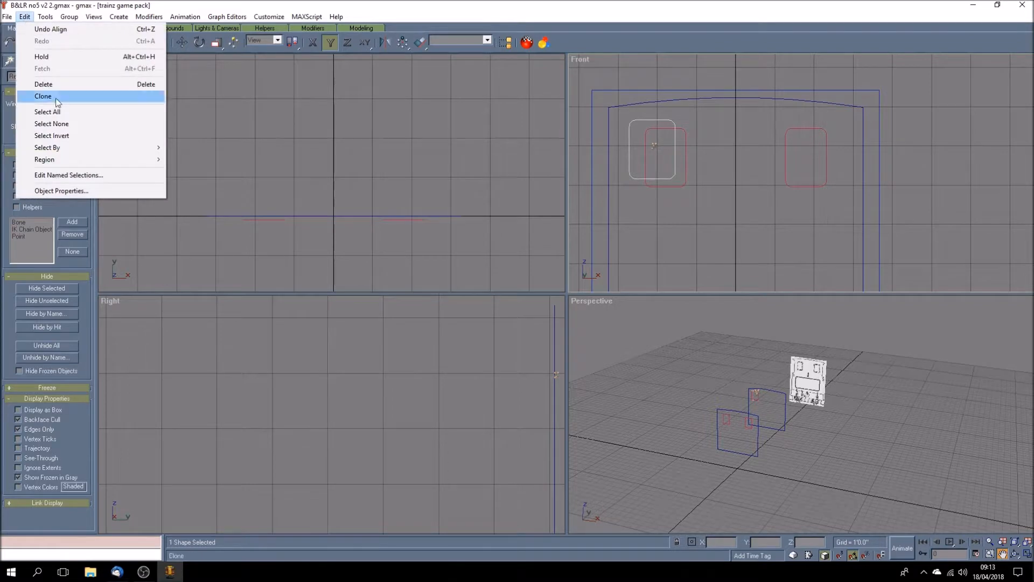
{"action": "left_click", "coordinate": [60, 97]}
{"action": "left_click", "coordinate": [482, 322]}
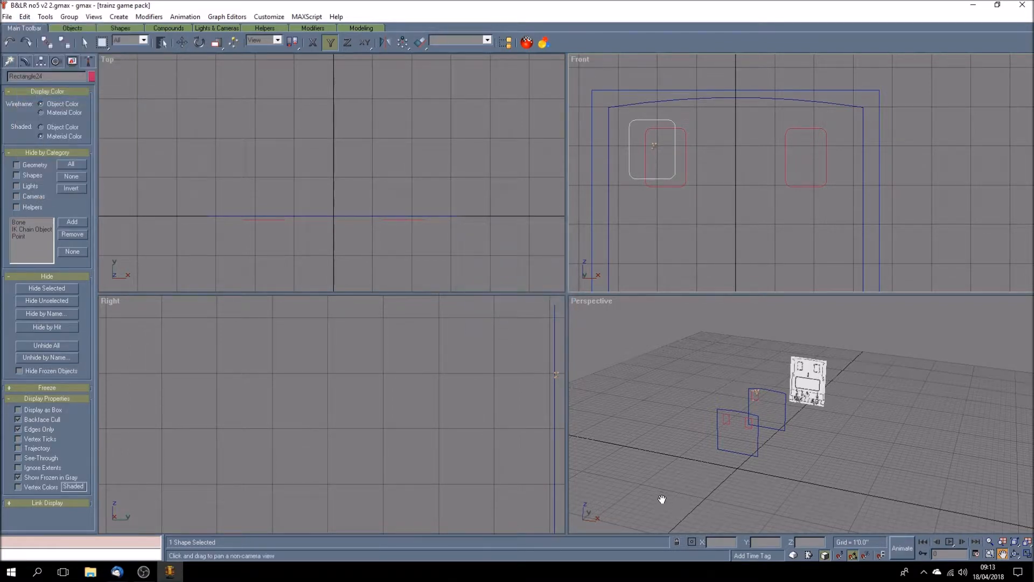
{"action": "left_click", "coordinate": [182, 42]}
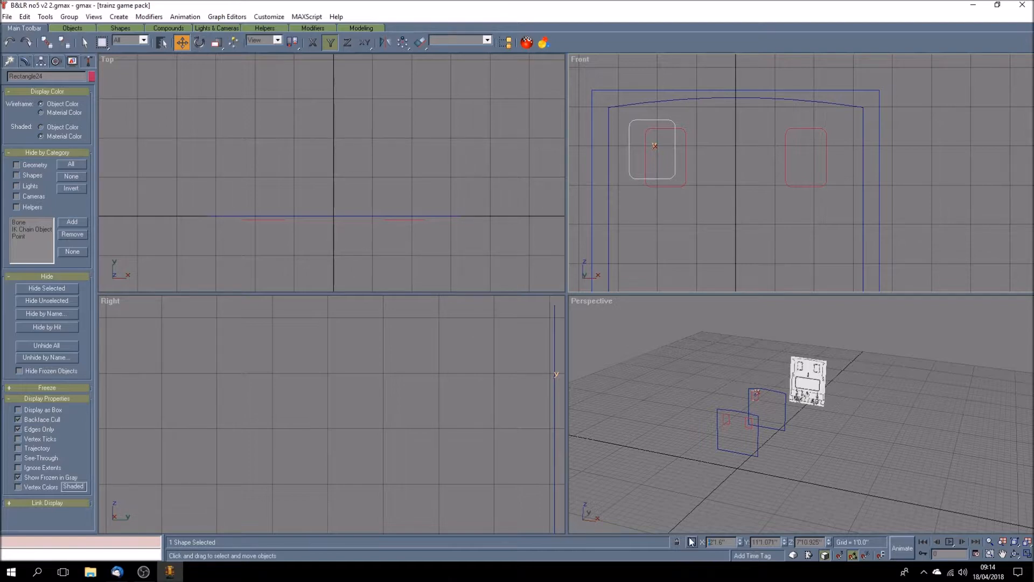
{"action": "key", "text": "BackSpace"}
{"action": "key", "text": "Return"}
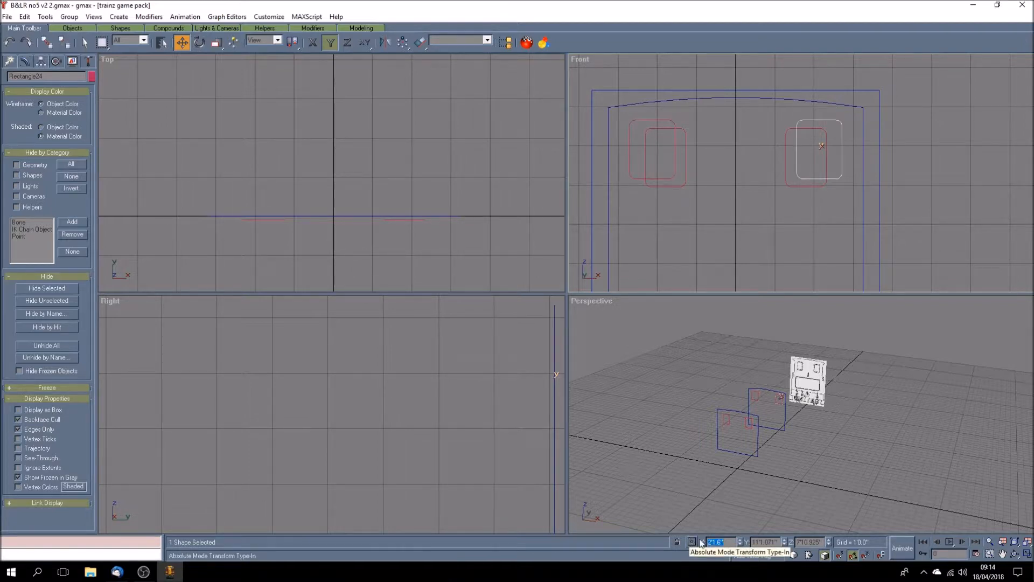
{"action": "left_click", "coordinate": [869, 458]}
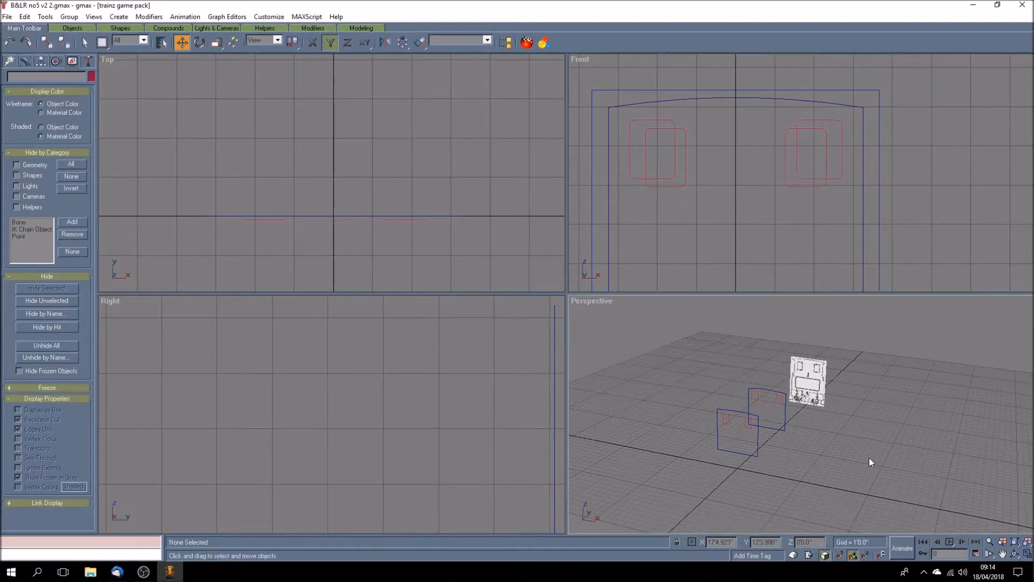
- Convert both window rectangles inside the cloned outline to editable splines
{"action": "left_click", "coordinate": [1027, 553]}
{"action": "left_click", "coordinate": [1003, 554]}
{"action": "left_click_drag", "start_coordinate": [568, 345], "coordinate": [586, 375]}
{"action": "scroll", "coordinate": [546, 349], "scroll_direction": "up", "scroll_amount": 2}
{"action": "scroll", "coordinate": [546, 350], "scroll_direction": "up", "scroll_amount": 2}
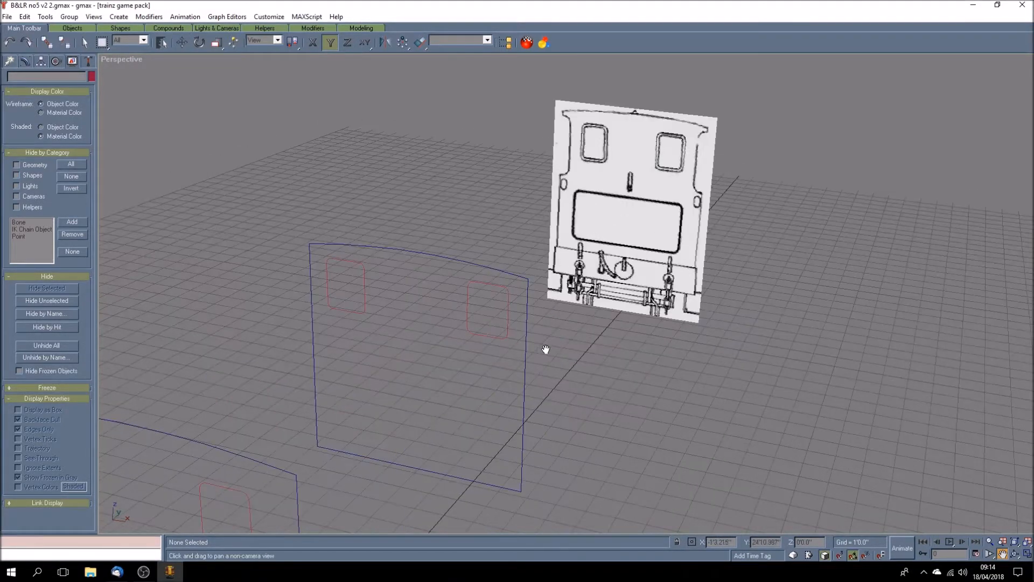
{"action": "left_click_drag", "start_coordinate": [464, 357], "coordinate": [489, 309]}
{"action": "left_click", "coordinate": [85, 42]}
{"action": "left_click", "coordinate": [406, 251]}
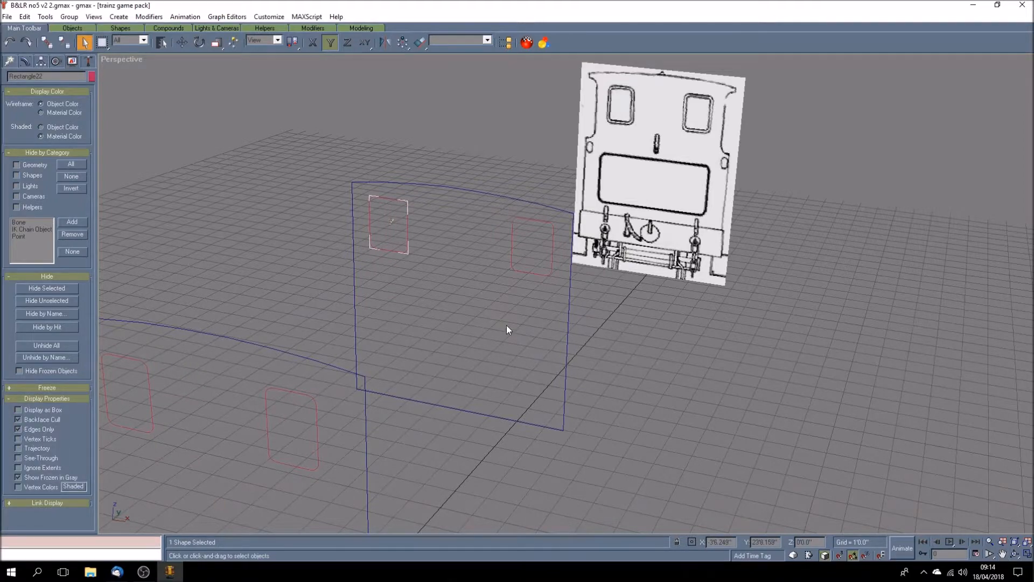
{"action": "left_click", "coordinate": [25, 61]}
{"action": "right_click", "coordinate": [83, 181]}
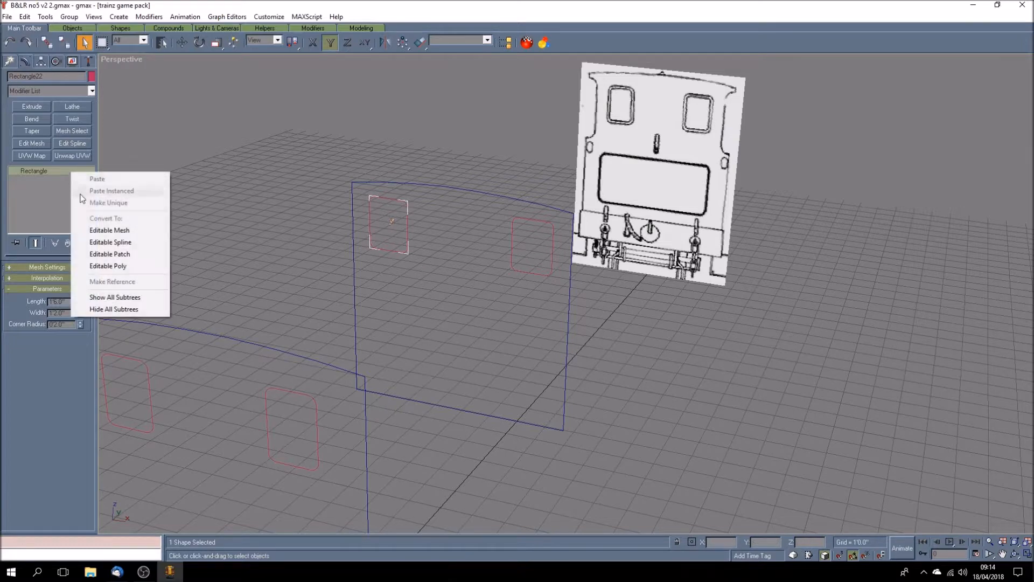
{"action": "left_click", "coordinate": [124, 247]}
{"action": "left_click", "coordinate": [513, 264]}
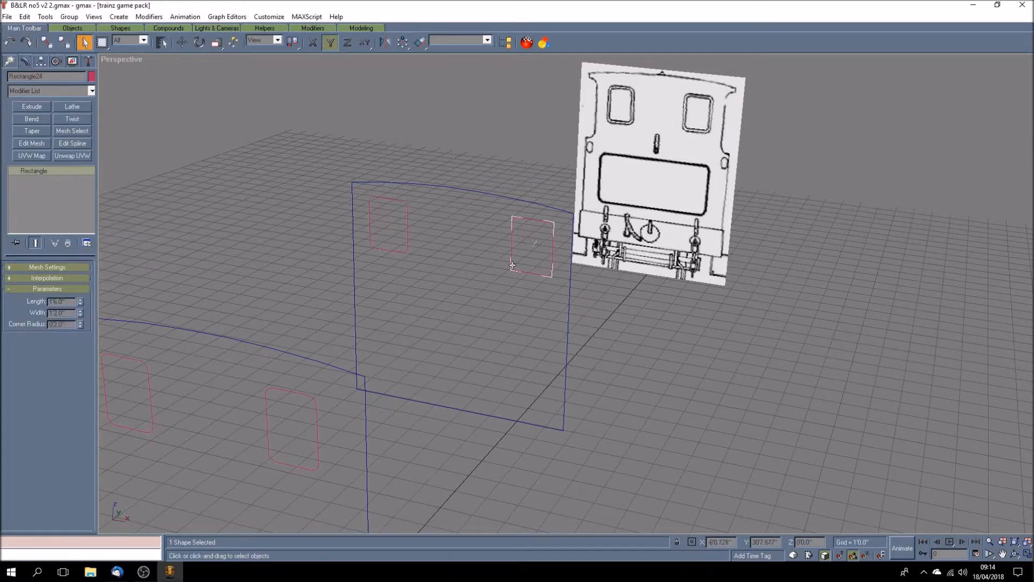
{"action": "right_click", "coordinate": [75, 174]}
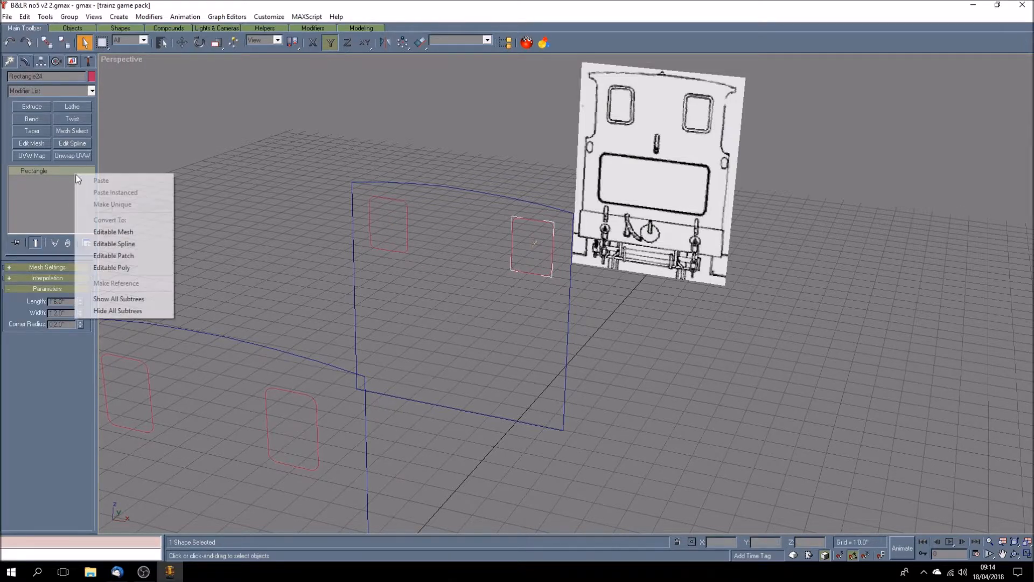
{"action": "left_click", "coordinate": [135, 244]}
- Attach the cloned cab outline and the other window to the selected window spline as one shape
{"action": "left_click", "coordinate": [27, 498]}
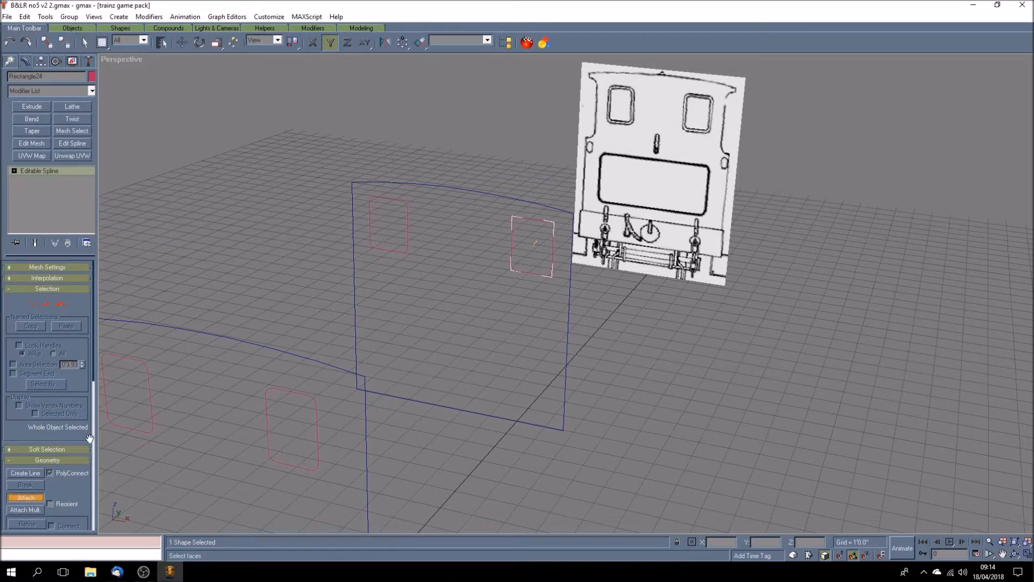
{"action": "left_click", "coordinate": [354, 247]}
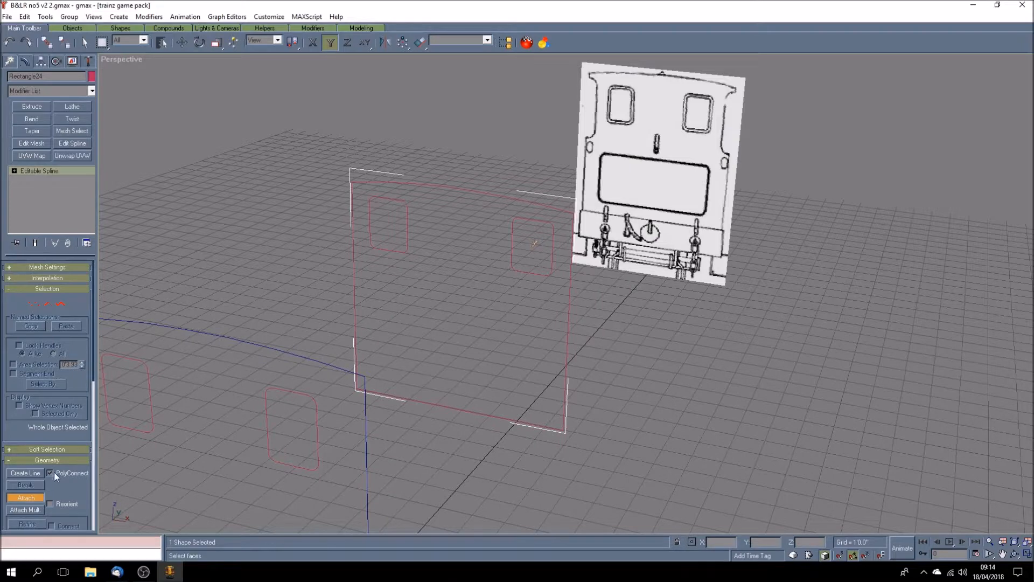
{"action": "left_click", "coordinate": [36, 498]}
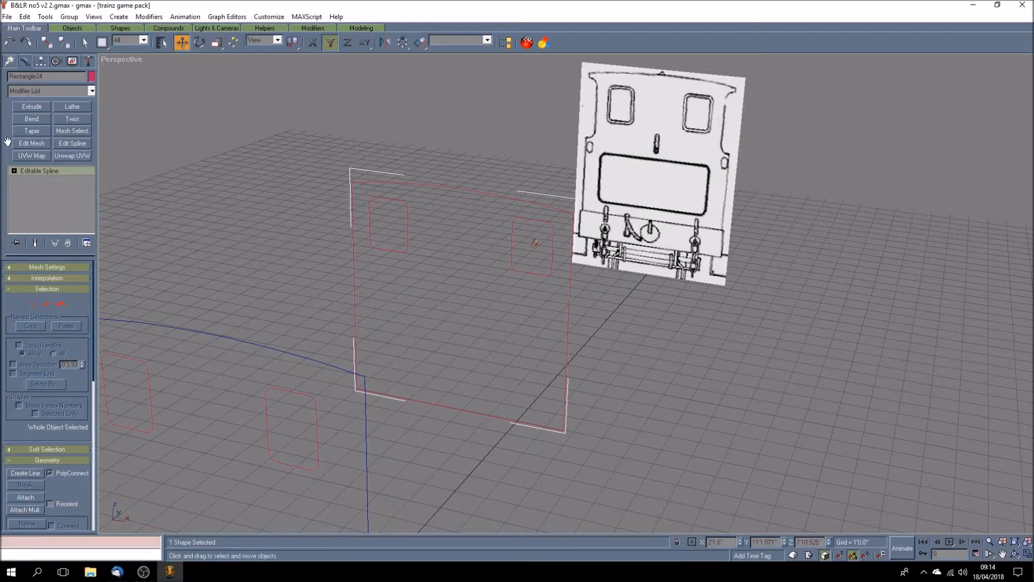
- Extrude the combined outline into a solid cab end panel with two window openings
{"action": "left_click", "coordinate": [31, 106]}
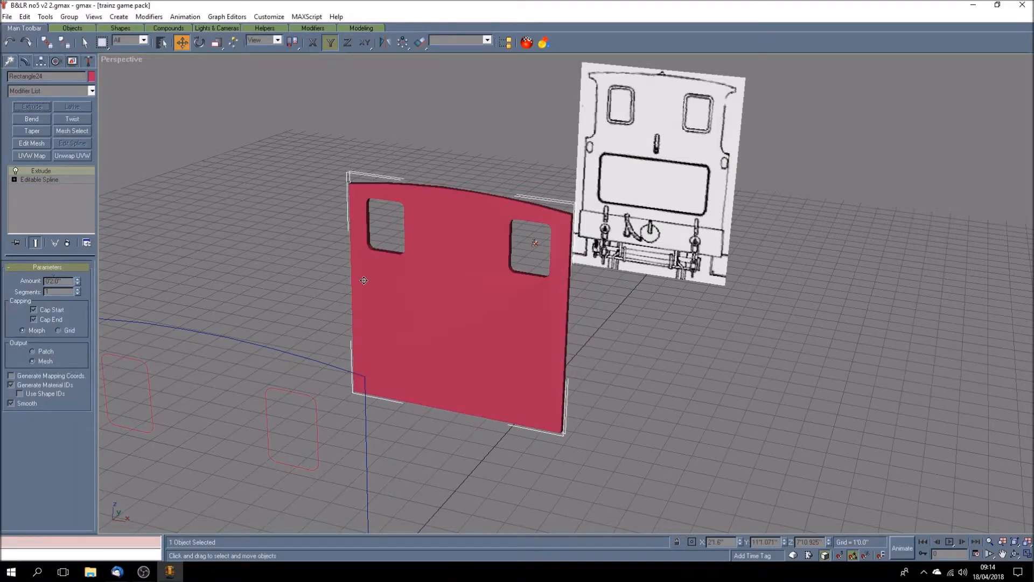
{"action": "left_click", "coordinate": [321, 279]}
{"action": "scroll", "coordinate": [326, 274], "scroll_direction": "down", "scroll_amount": 3}
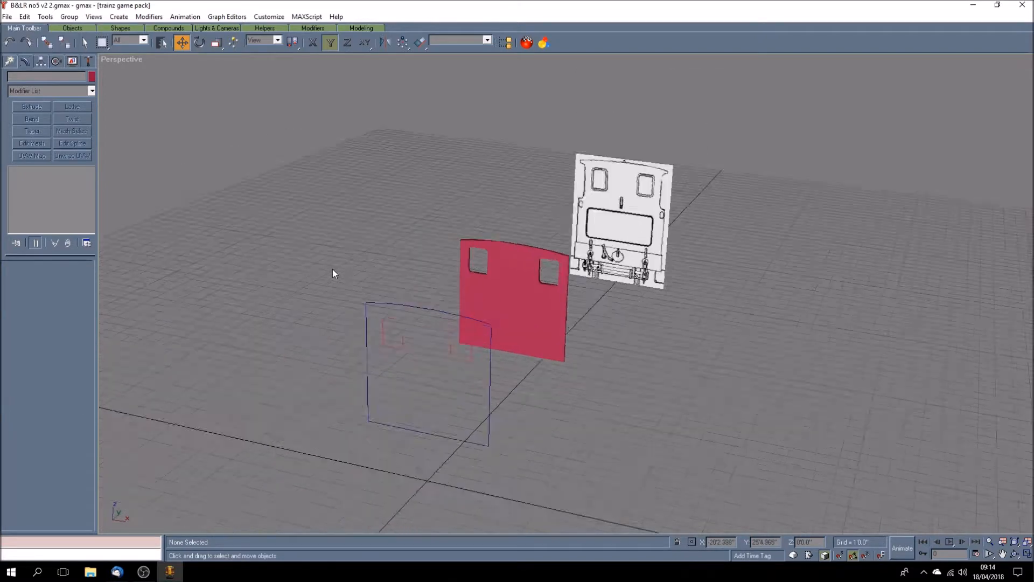
- Select the extruded red cab end panel and apply the frames material to it
{"action": "scroll", "coordinate": [332, 270], "scroll_direction": "up", "scroll_amount": 5}
{"action": "scroll", "coordinate": [338, 267], "scroll_direction": "down", "scroll_amount": 2}
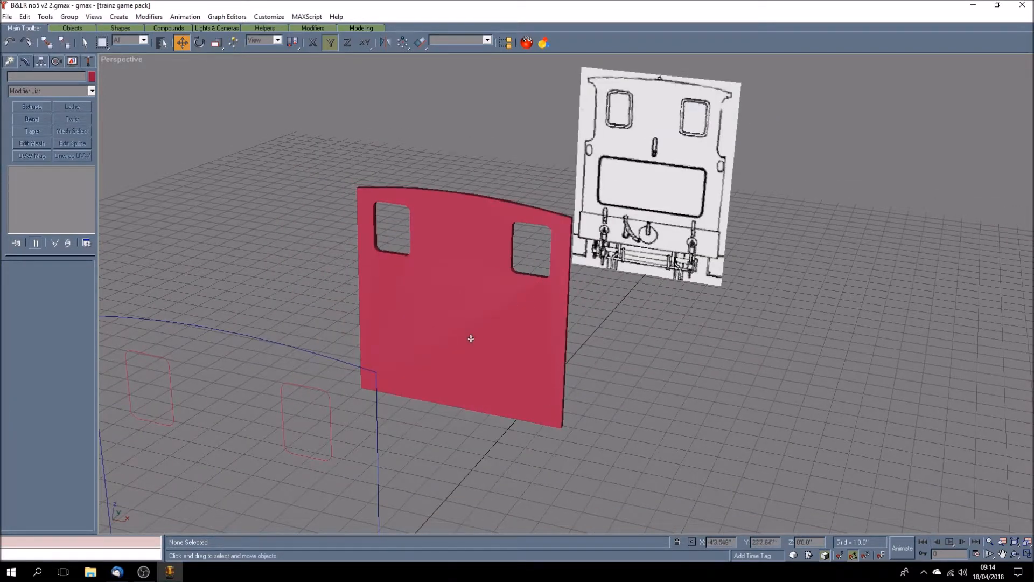
{"action": "scroll", "coordinate": [450, 290], "scroll_direction": "up", "scroll_amount": 2}
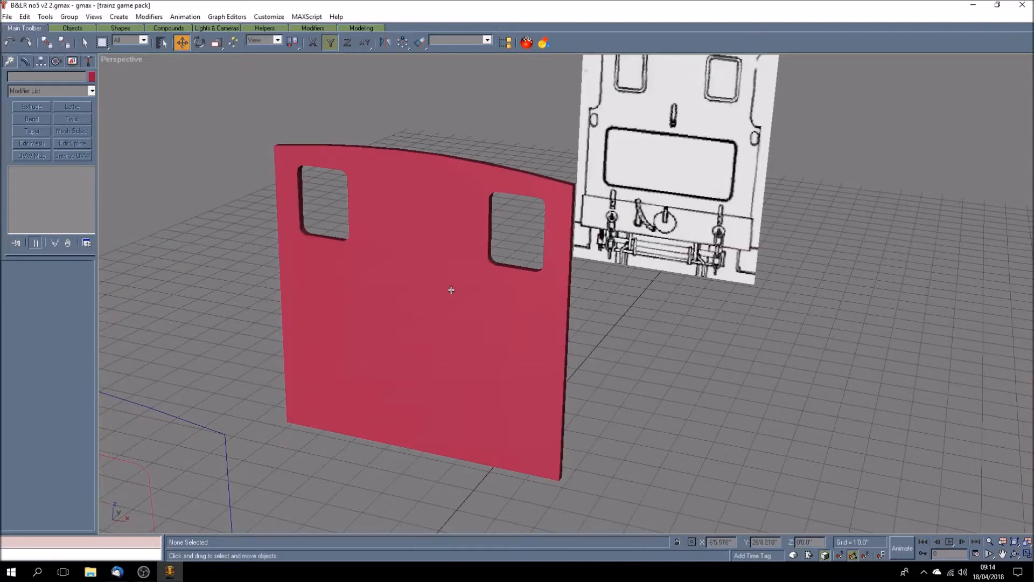
{"action": "scroll", "coordinate": [451, 290], "scroll_direction": "up", "scroll_amount": 4}
{"action": "scroll", "coordinate": [451, 290], "scroll_direction": "down", "scroll_amount": 2}
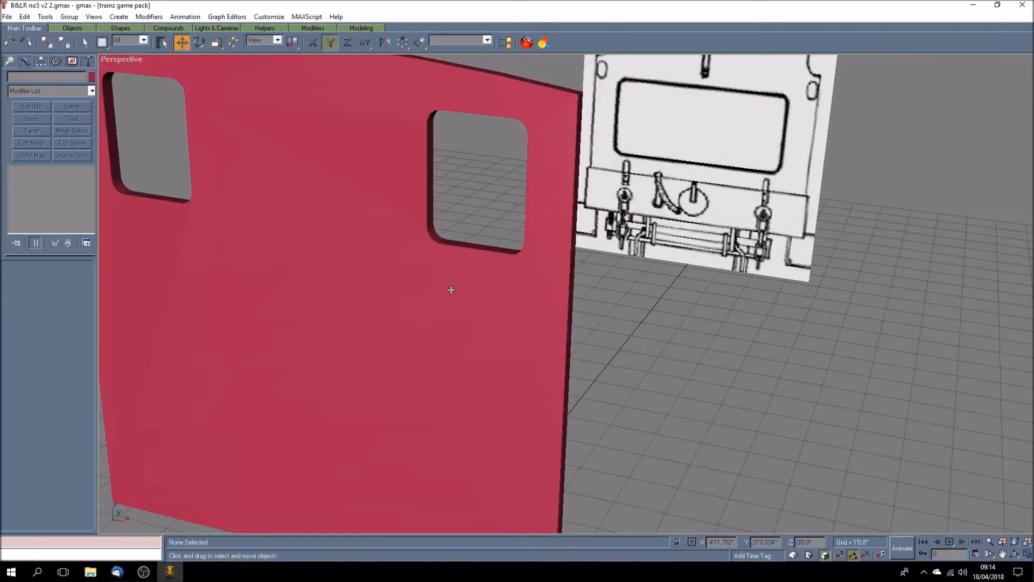
{"action": "scroll", "coordinate": [333, 217], "scroll_direction": "down", "scroll_amount": 3}
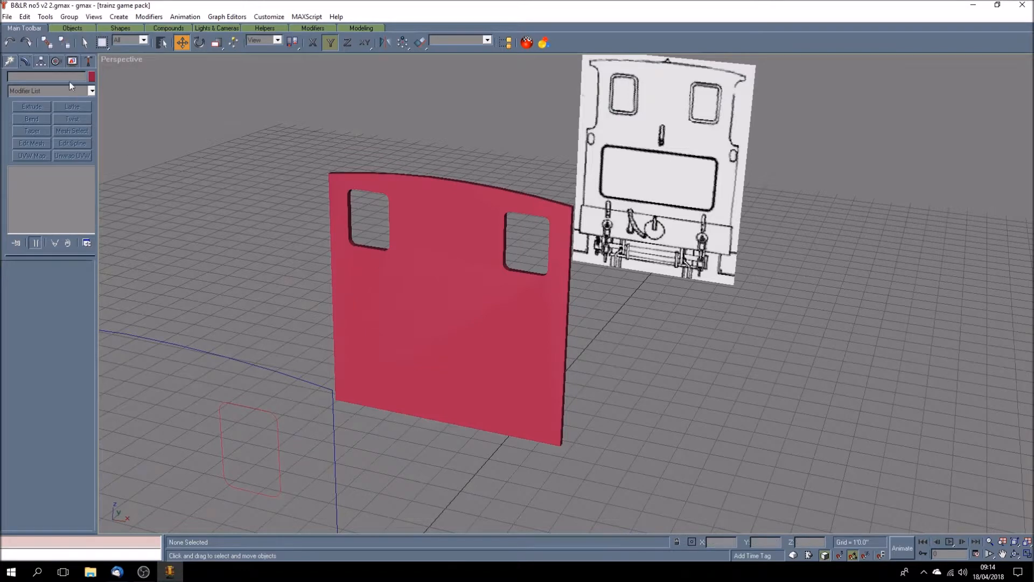
{"action": "left_click", "coordinate": [84, 42]}
{"action": "left_click", "coordinate": [427, 222]}
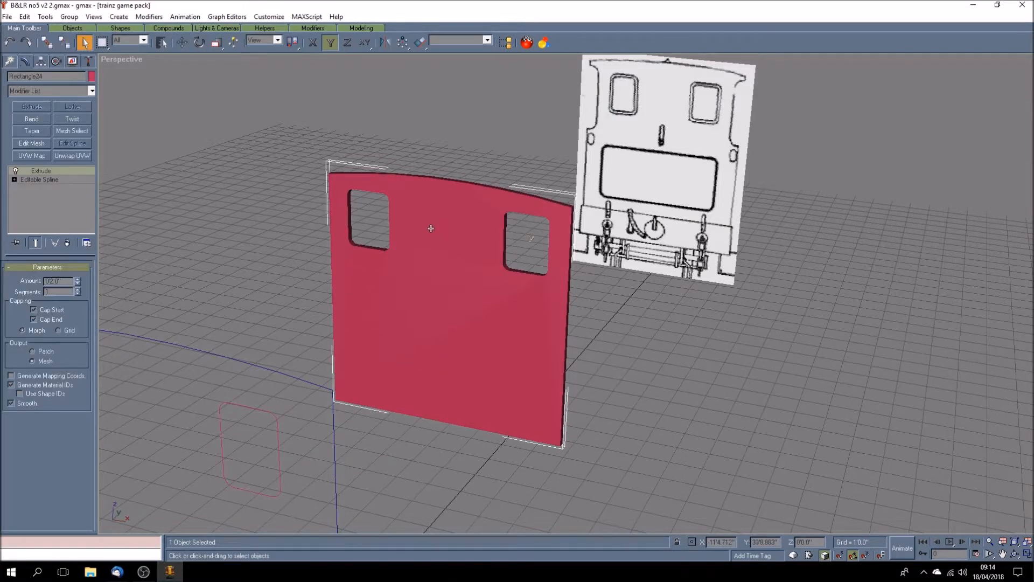
{"action": "left_click", "coordinate": [970, 204]}
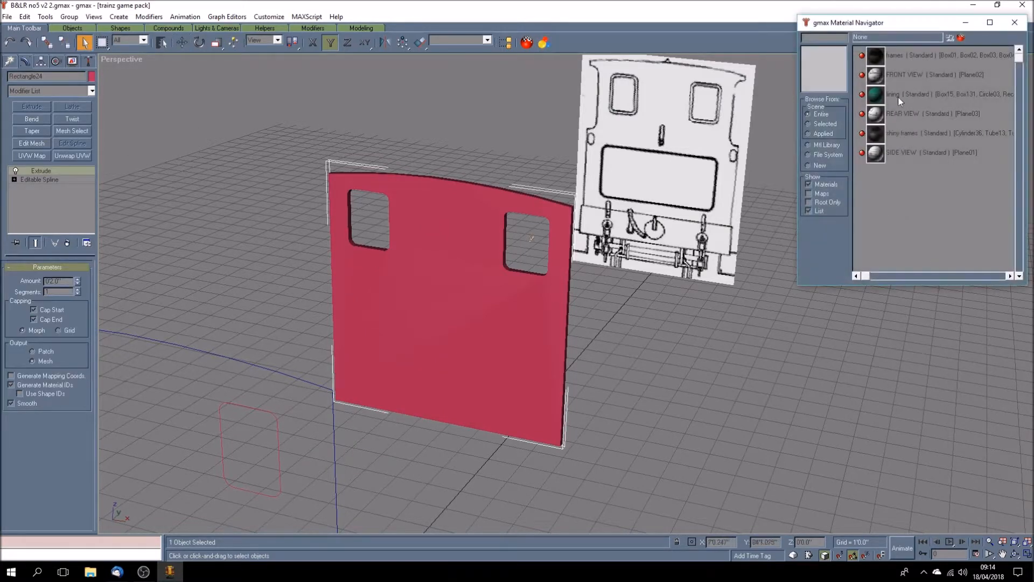
{"action": "left_click", "coordinate": [917, 55]}
{"action": "left_click", "coordinate": [951, 39]}
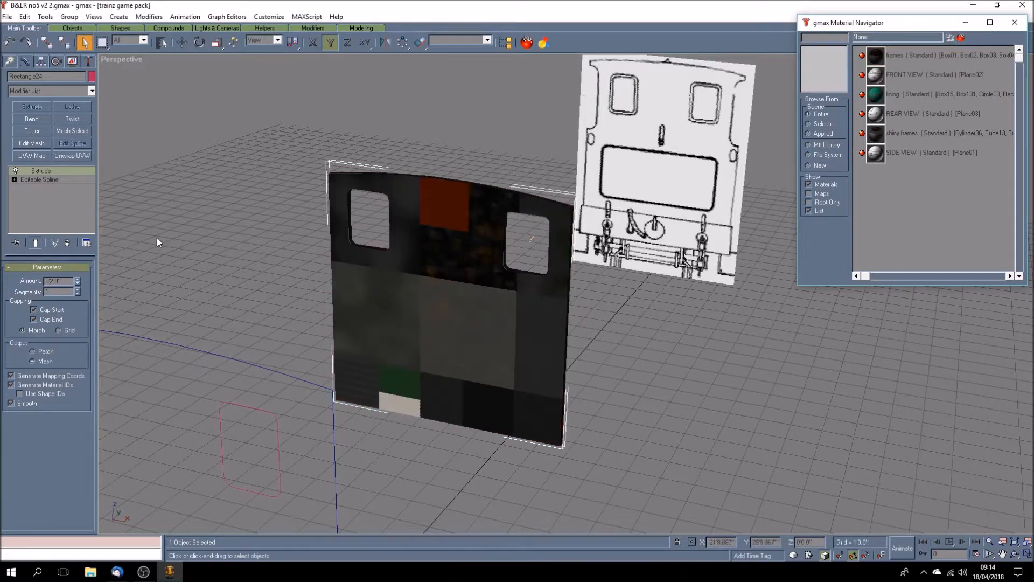
- Unwrap the panel's UVs, scale them down to a small block and place it on the plain dark grey patch of the texture
{"action": "left_click", "coordinate": [69, 156]}
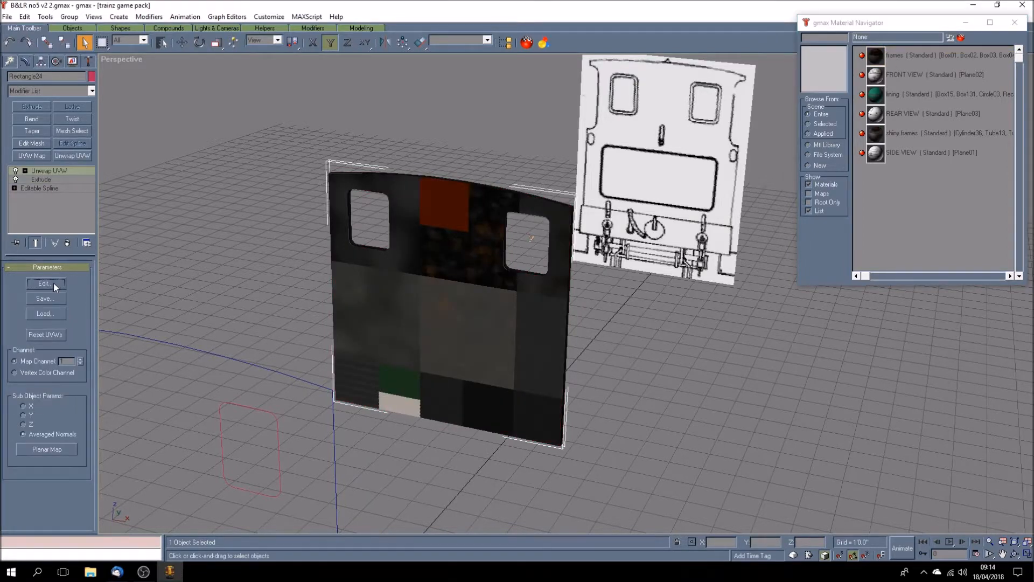
{"action": "left_click", "coordinate": [53, 283]}
{"action": "left_click", "coordinate": [395, 152]}
{"action": "left_click_drag", "start_coordinate": [394, 167], "coordinate": [673, 450]}
{"action": "left_click_drag", "start_coordinate": [404, 175], "coordinate": [571, 512]}
{"action": "left_click", "coordinate": [369, 153]}
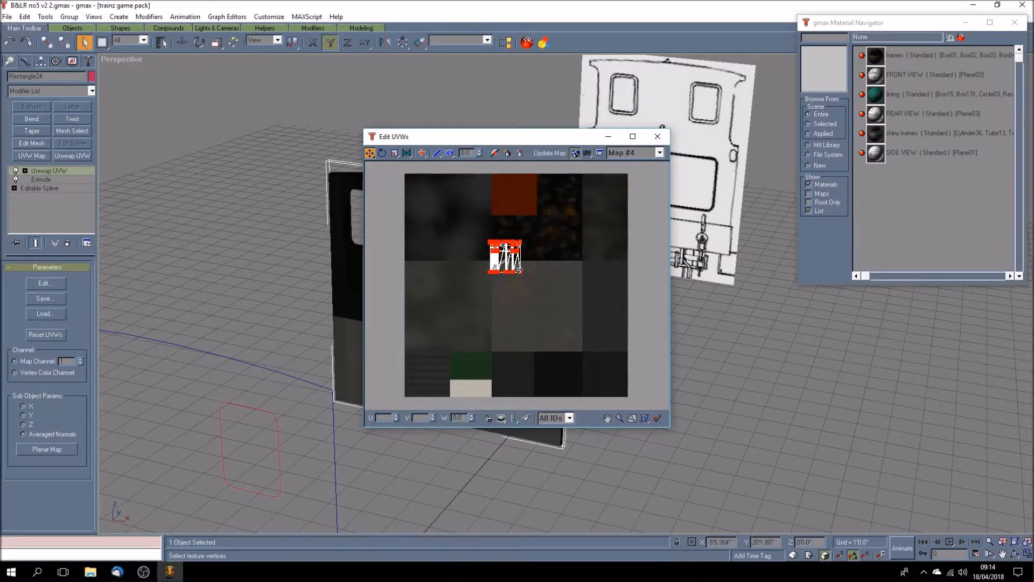
{"action": "left_click_drag", "start_coordinate": [519, 268], "coordinate": [620, 336]}
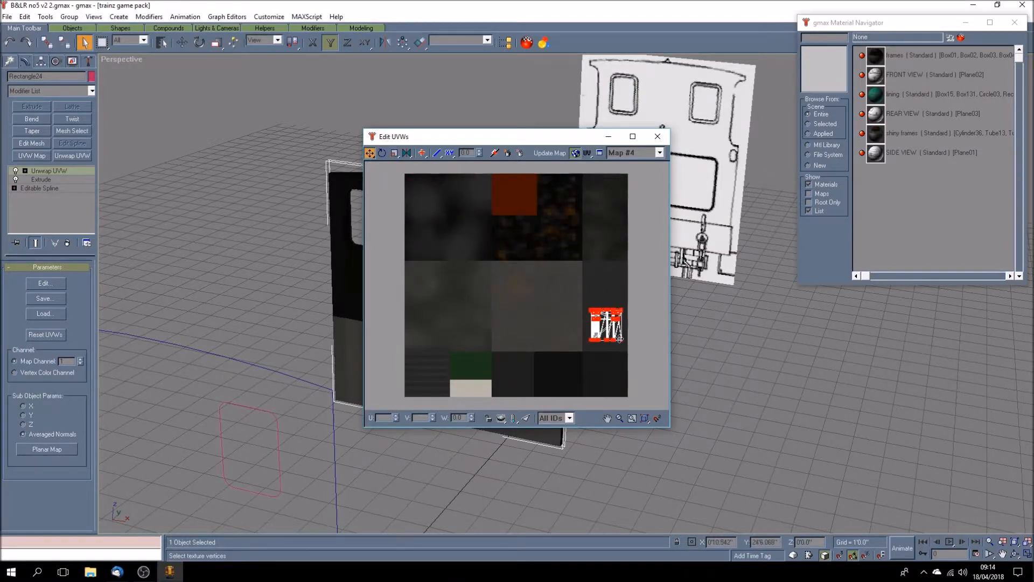
{"action": "left_click", "coordinate": [658, 137]}
{"action": "left_click", "coordinate": [658, 385]}
- Collapse the panel's whole modifier stack and convert the panel to an editable poly
{"action": "left_click", "coordinate": [1015, 553]}
{"action": "mouse_move", "coordinate": [471, 334]}
{"action": "left_mouse_down"}
{"action": "mouse_move", "coordinate": [526, 342]}
{"action": "mouse_move", "coordinate": [474, 314]}
{"action": "mouse_move", "coordinate": [444, 331]}
{"action": "mouse_move", "coordinate": [463, 344]}
{"action": "left_mouse_up"}
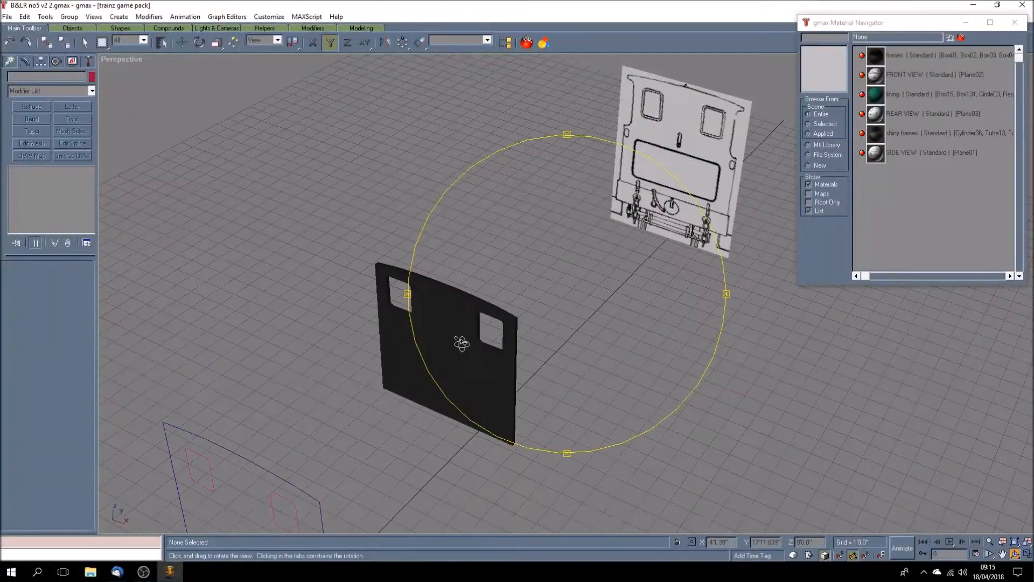
{"action": "left_click", "coordinate": [1027, 555]}
{"action": "left_click", "coordinate": [1002, 554]}
{"action": "left_click_drag", "start_coordinate": [335, 196], "coordinate": [365, 189]}
{"action": "scroll", "coordinate": [366, 116], "scroll_direction": "up", "scroll_amount": 5}
{"action": "left_click", "coordinate": [84, 43]}
{"action": "left_click", "coordinate": [348, 143]}
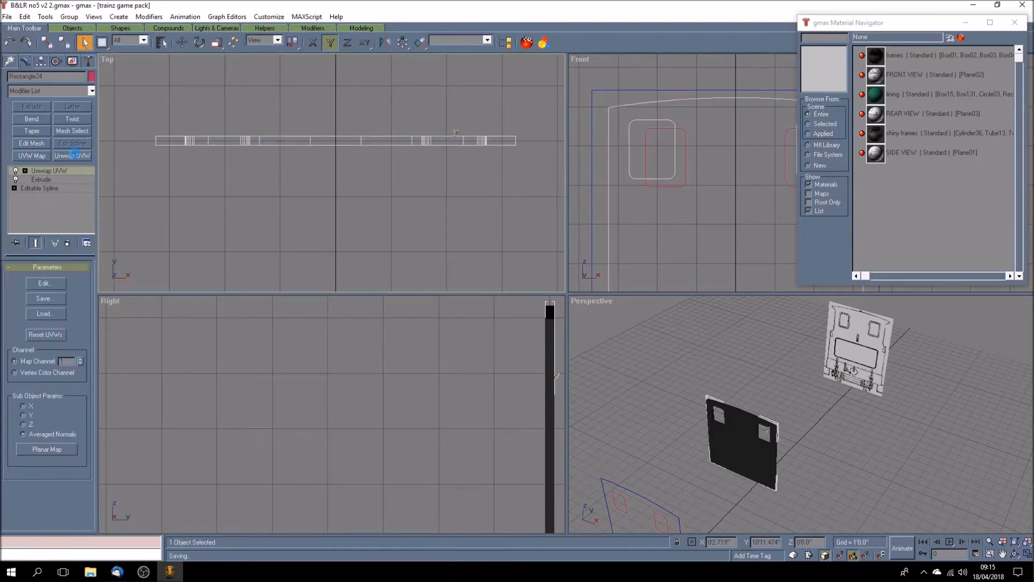
{"action": "right_click", "coordinate": [57, 171]}
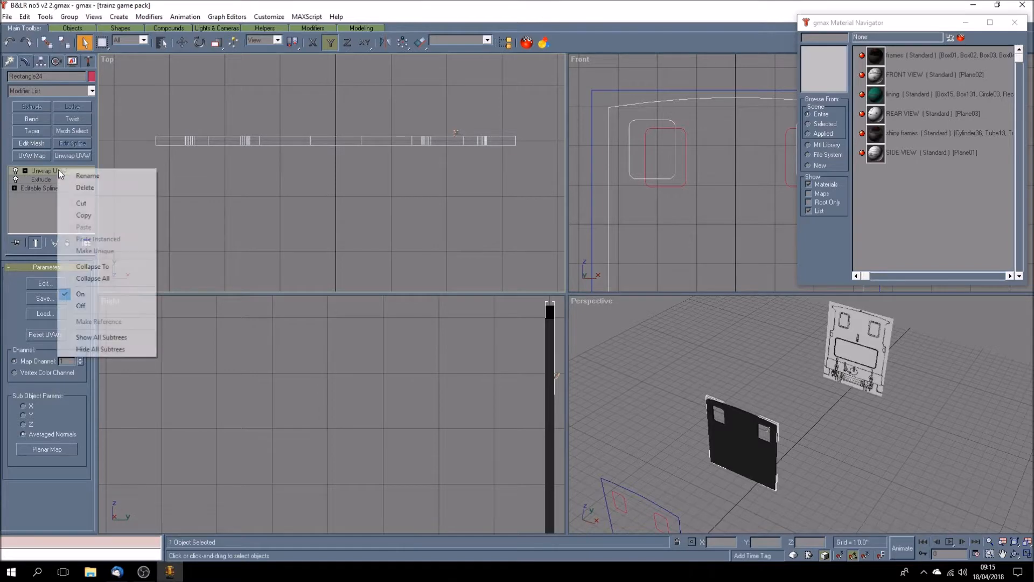
{"action": "left_click", "coordinate": [131, 282]}
{"action": "right_click", "coordinate": [49, 173]}
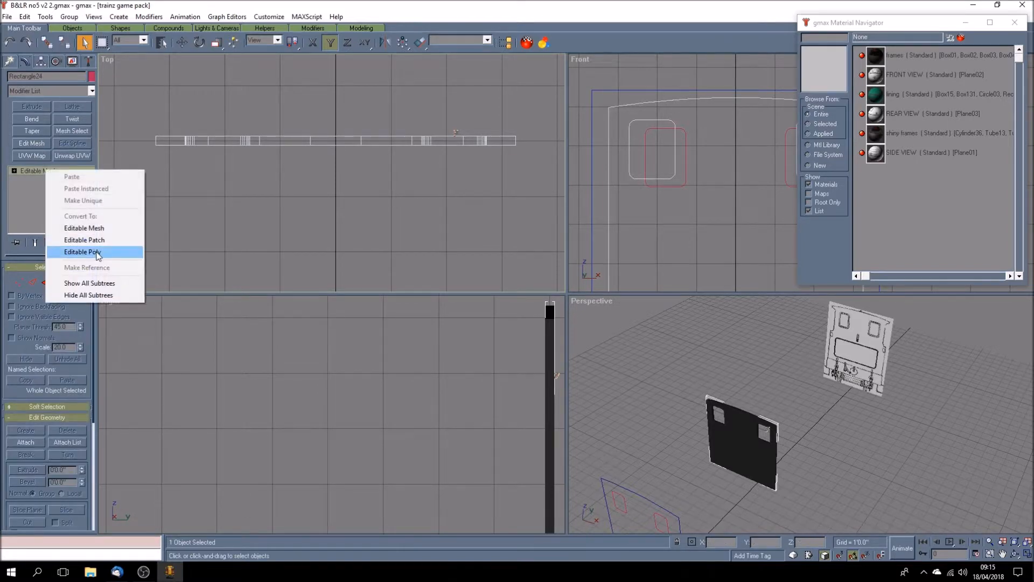
{"action": "left_click", "coordinate": [91, 252]}
- Center the panel's pivot on the object and align it to the world axes
{"action": "left_click", "coordinate": [40, 61]}
{"action": "left_click", "coordinate": [71, 130]}
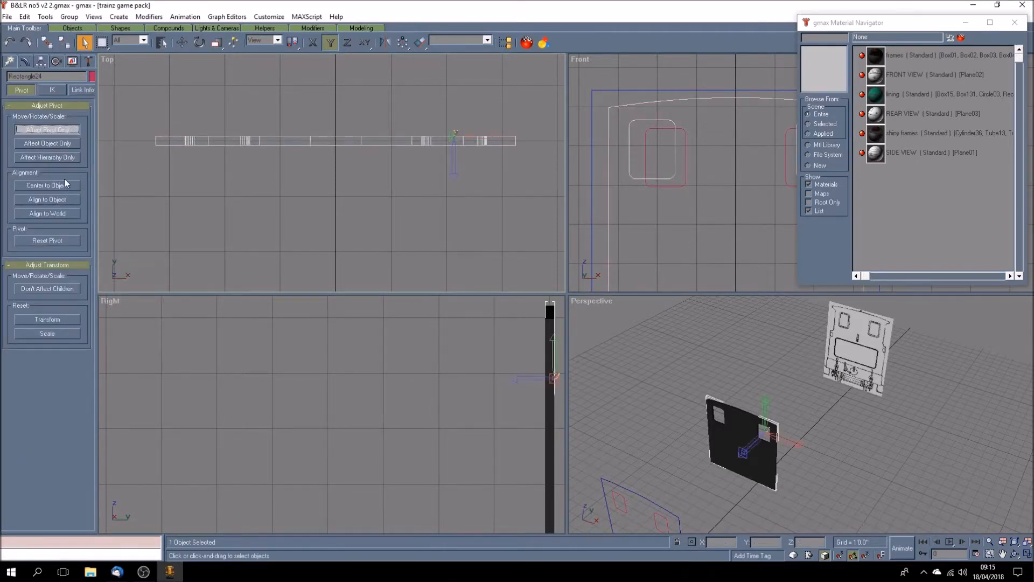
{"action": "left_click", "coordinate": [64, 213]}
{"action": "left_click", "coordinate": [64, 129]}
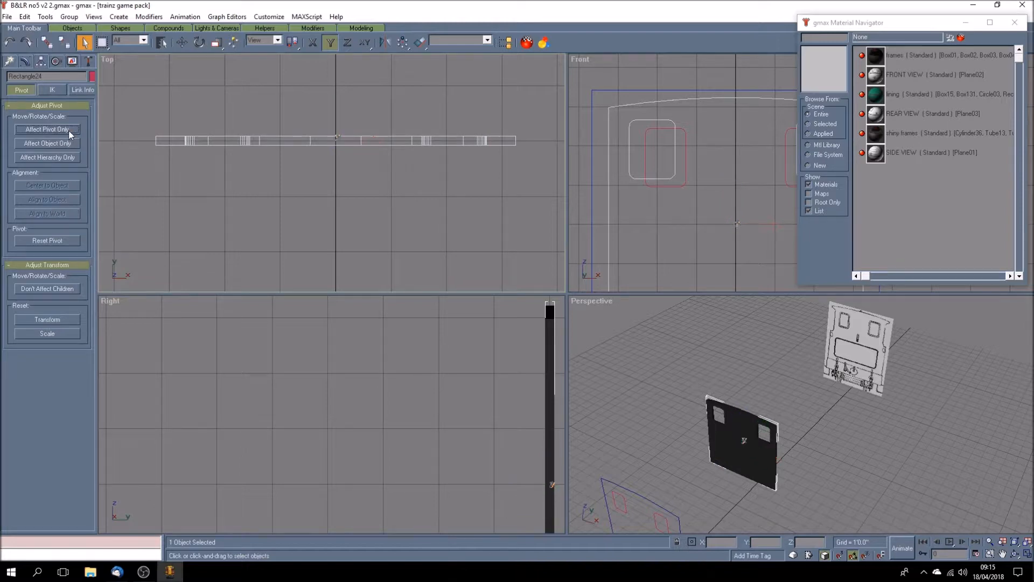
- Delete the panel's thin side polygons around its outline and window openings
{"action": "left_click", "coordinate": [20, 62]}
{"action": "left_click", "coordinate": [14, 170]}
{"action": "left_click", "coordinate": [30, 204]}
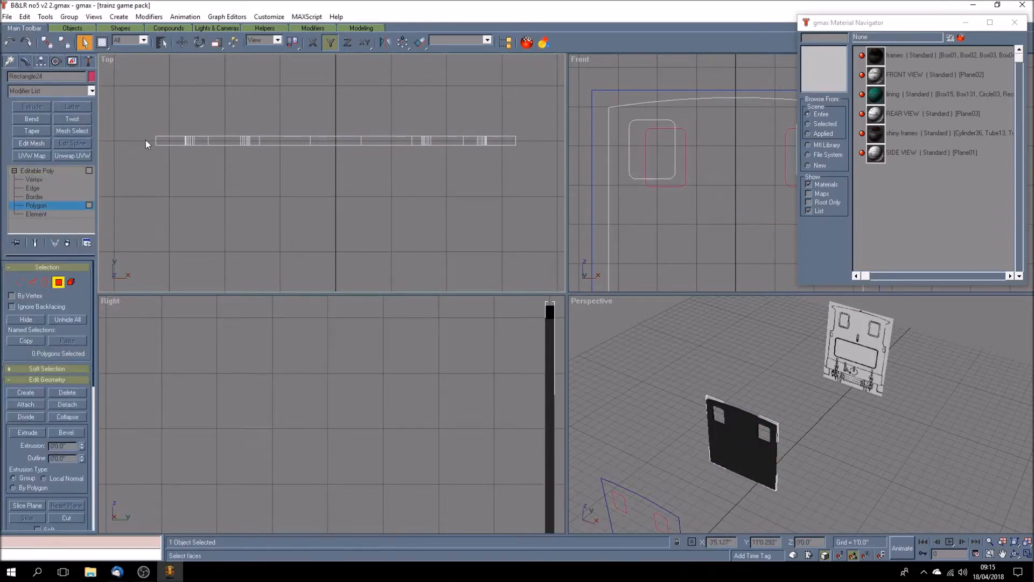
{"action": "left_click_drag", "start_coordinate": [518, 142], "coordinate": [523, 143]}
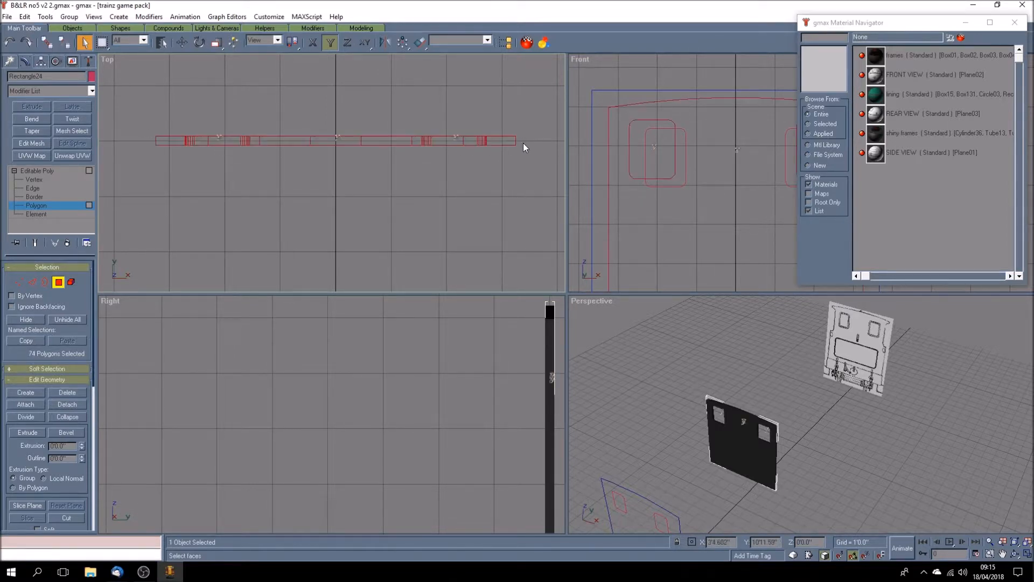
{"action": "left_click", "coordinate": [504, 179]}
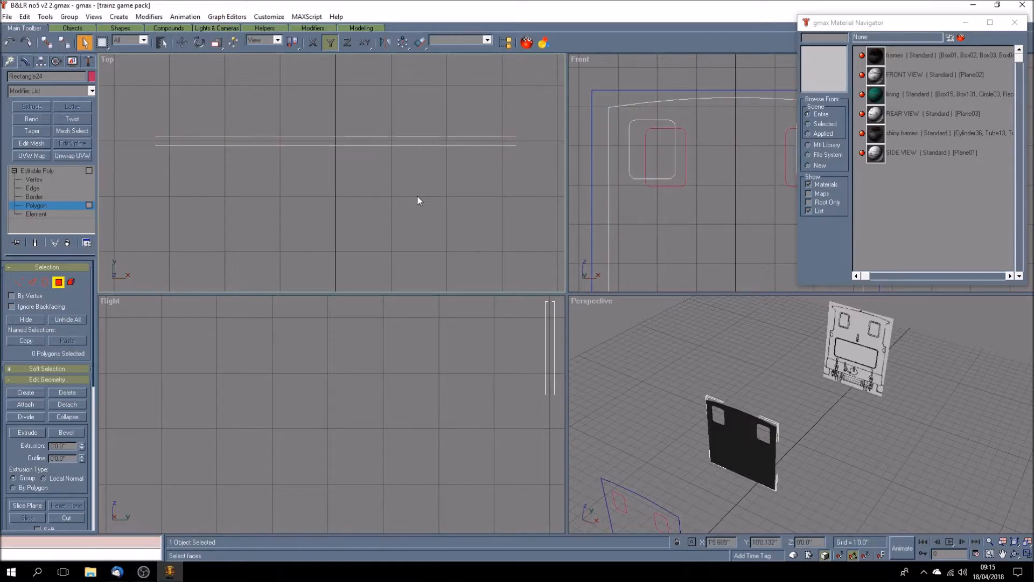
{"action": "left_click", "coordinate": [74, 170]}
- Unhide Group27, the existing cab end assembly, by name
{"action": "left_click", "coordinate": [72, 61]}
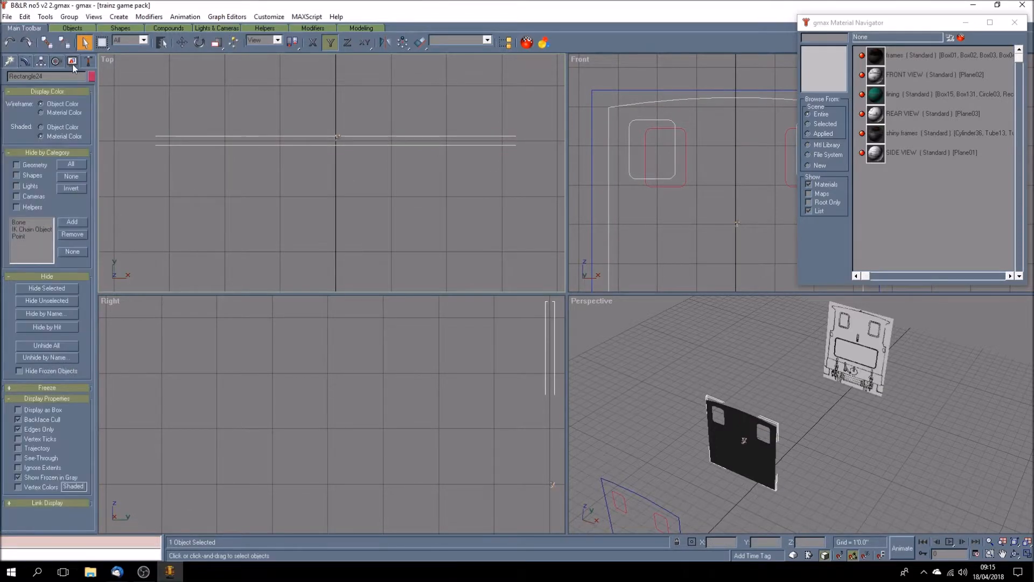
{"action": "left_click", "coordinate": [53, 359]}
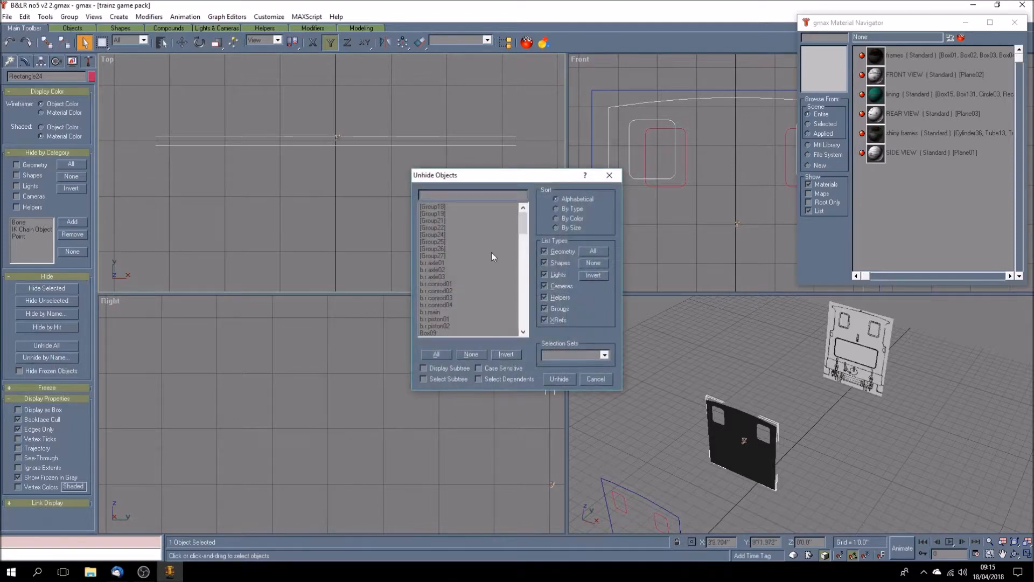
{"action": "left_click", "coordinate": [432, 256]}
{"action": "left_click", "coordinate": [558, 378]}
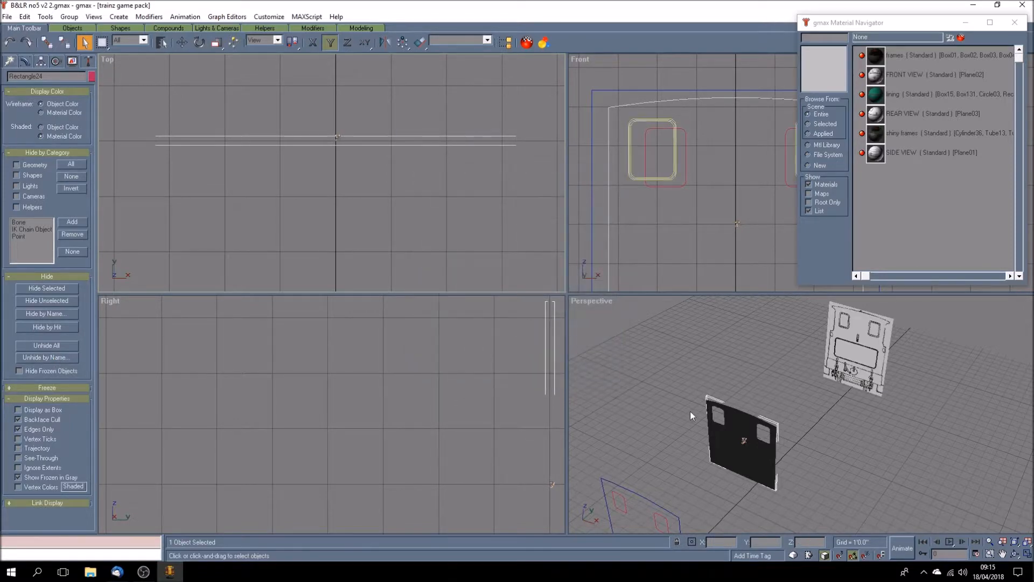
- Change the new dark panel's object color to dark green
{"action": "scroll", "coordinate": [666, 393], "scroll_direction": "down", "scroll_amount": 3}
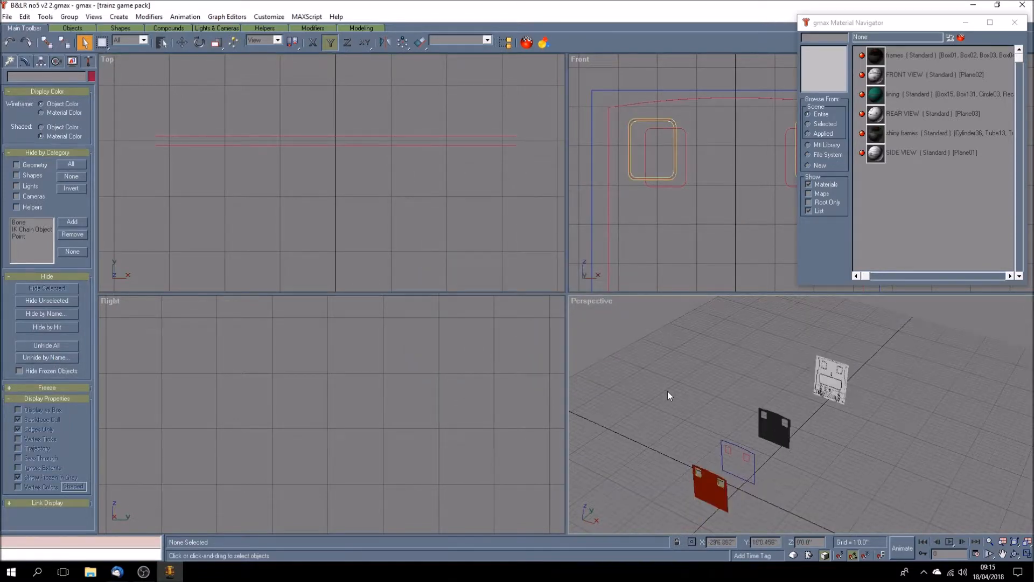
{"action": "left_click", "coordinate": [1002, 554]}
{"action": "left_click_drag", "start_coordinate": [833, 472], "coordinate": [792, 422]}
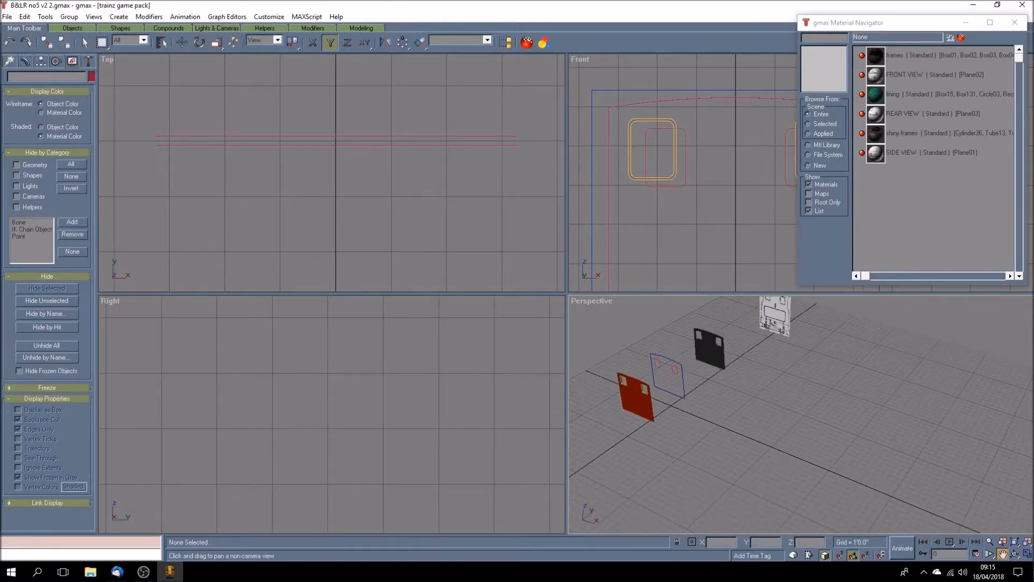
{"action": "left_click", "coordinate": [1028, 555]}
{"action": "left_click_drag", "start_coordinate": [457, 307], "coordinate": [457, 316]}
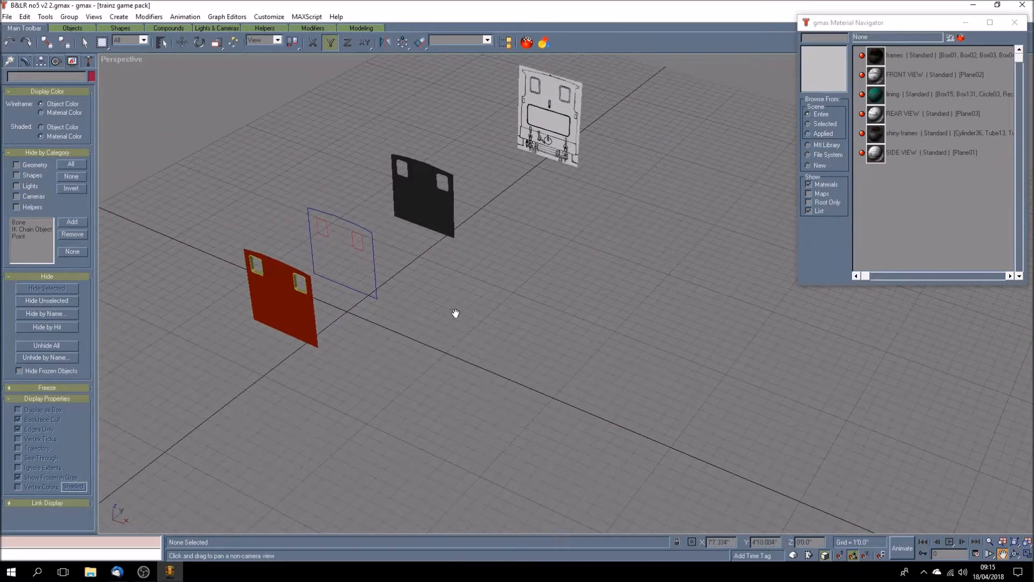
{"action": "left_click", "coordinate": [84, 42]}
{"action": "left_click", "coordinate": [435, 208]}
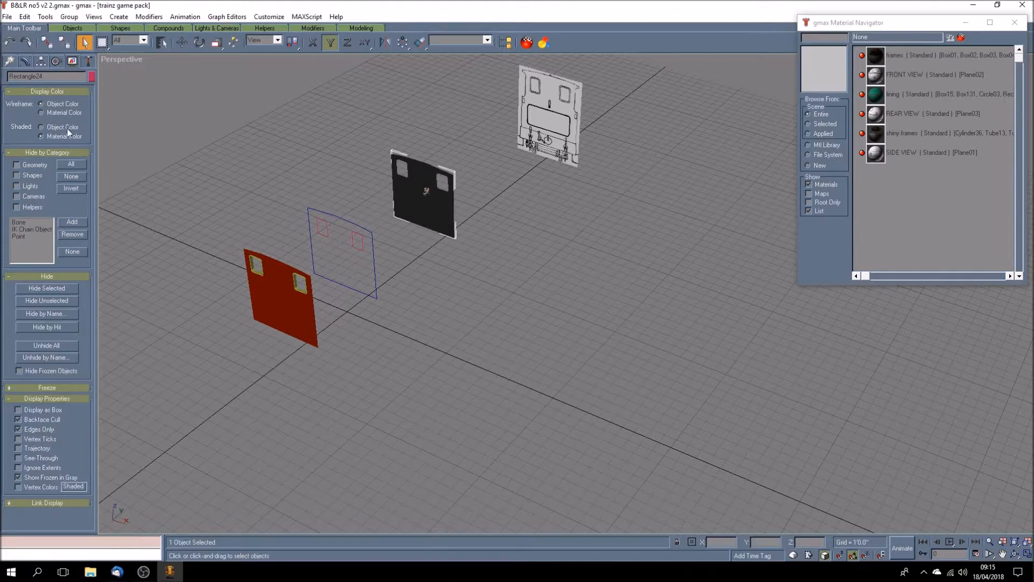
{"action": "left_click", "coordinate": [91, 77]}
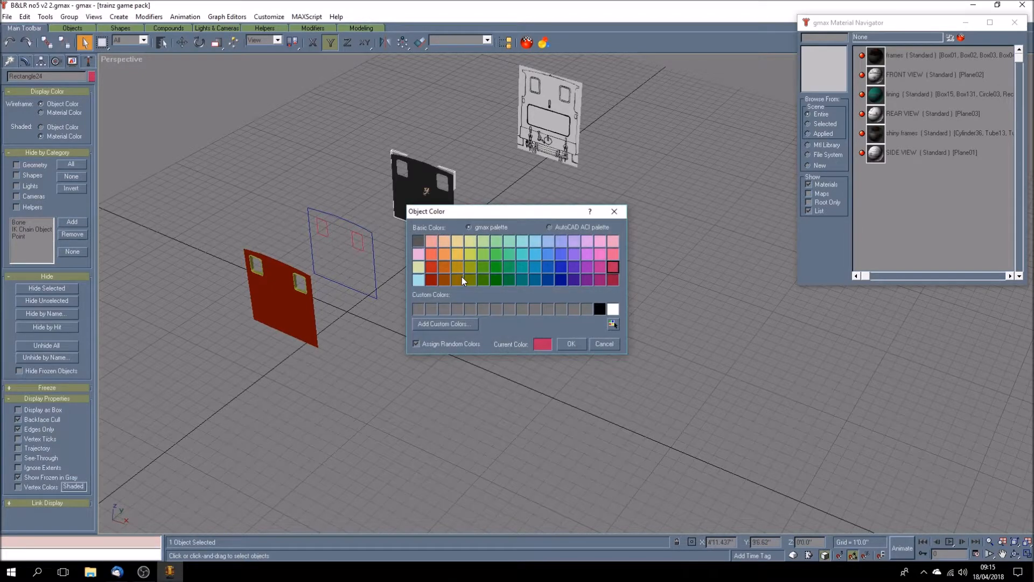
{"action": "left_click", "coordinate": [497, 279]}
{"action": "left_click", "coordinate": [571, 344]}
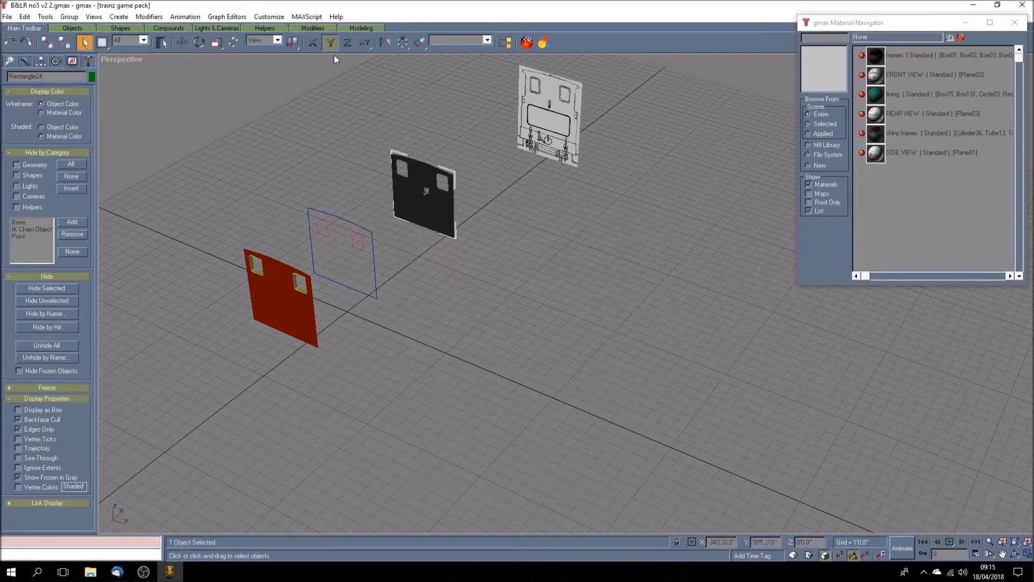
- Align the new panel center to center with the red cab end panel along the Y axis
{"action": "left_click", "coordinate": [417, 43]}
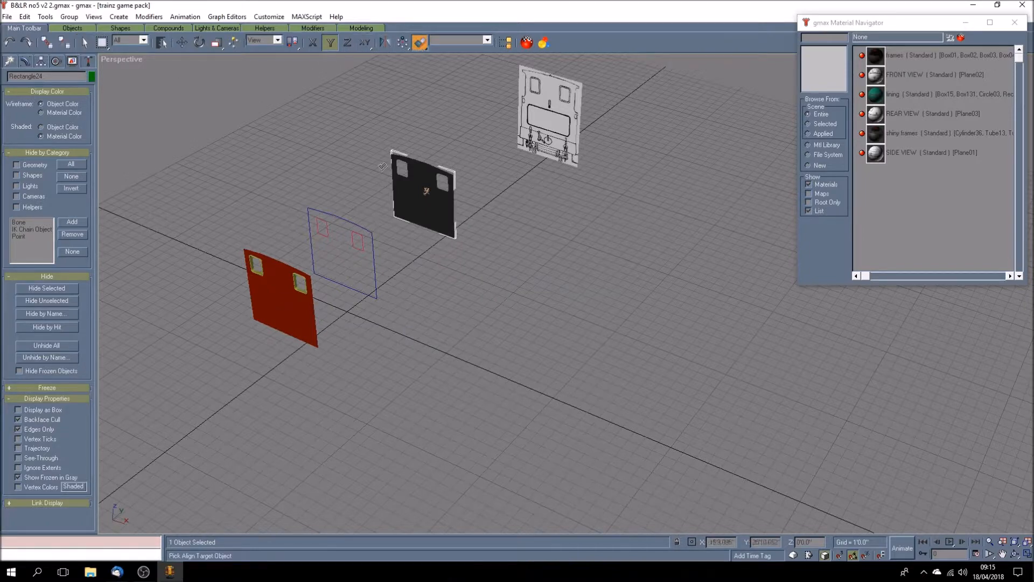
{"action": "left_click", "coordinate": [297, 324]}
{"action": "left_click", "coordinate": [196, 117]}
{"action": "left_click", "coordinate": [240, 120]}
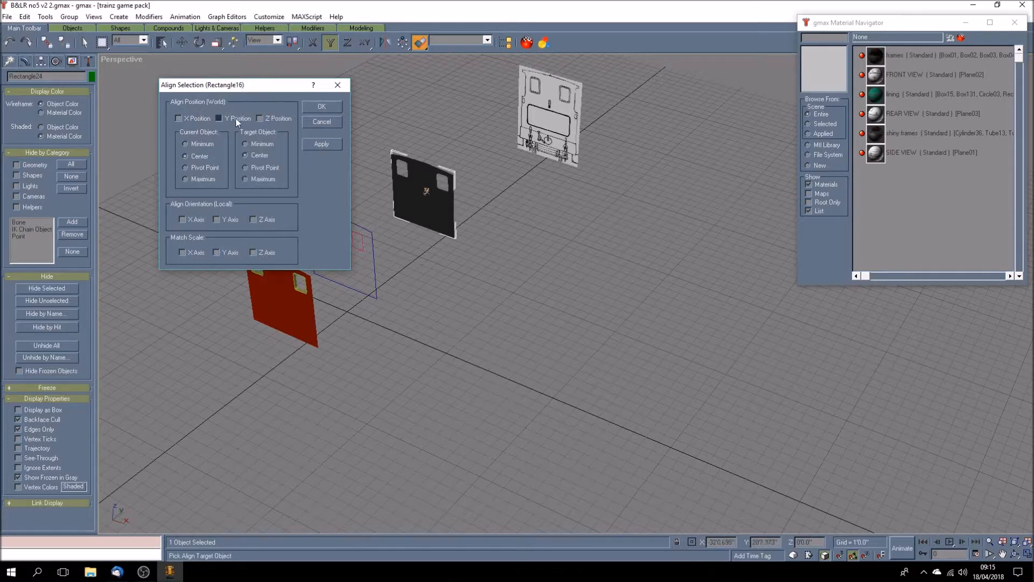
{"action": "left_click", "coordinate": [316, 108]}
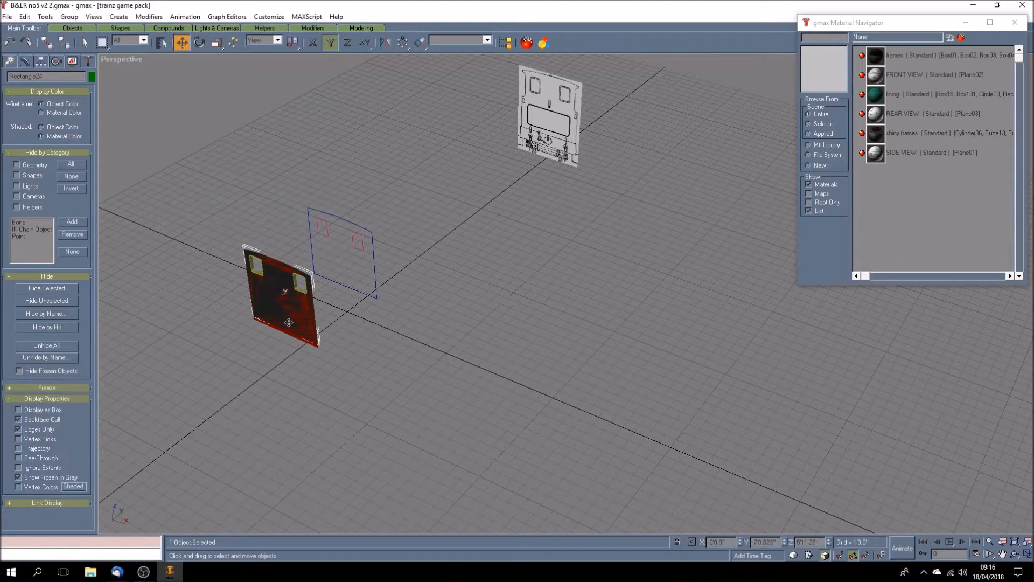
- Ungroup the existing cab end assembly and delete its red panel
{"action": "left_click", "coordinate": [263, 298]}
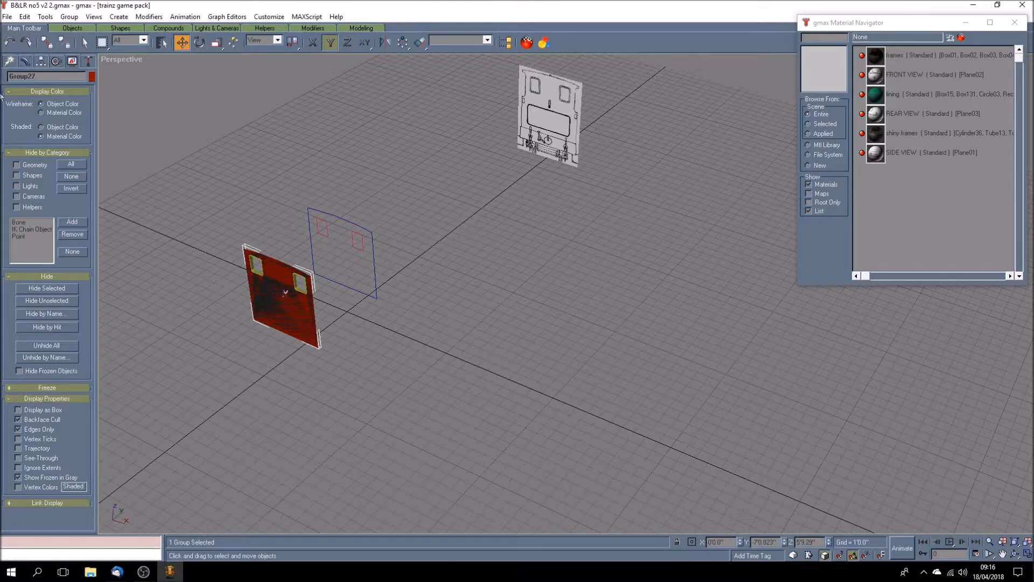
{"action": "left_click", "coordinate": [69, 16]}
{"action": "left_click", "coordinate": [79, 39]}
{"action": "left_click", "coordinate": [257, 192]}
{"action": "left_click", "coordinate": [283, 298]}
{"action": "left_click", "coordinate": [282, 300]}
{"action": "key", "text": "Delete"}
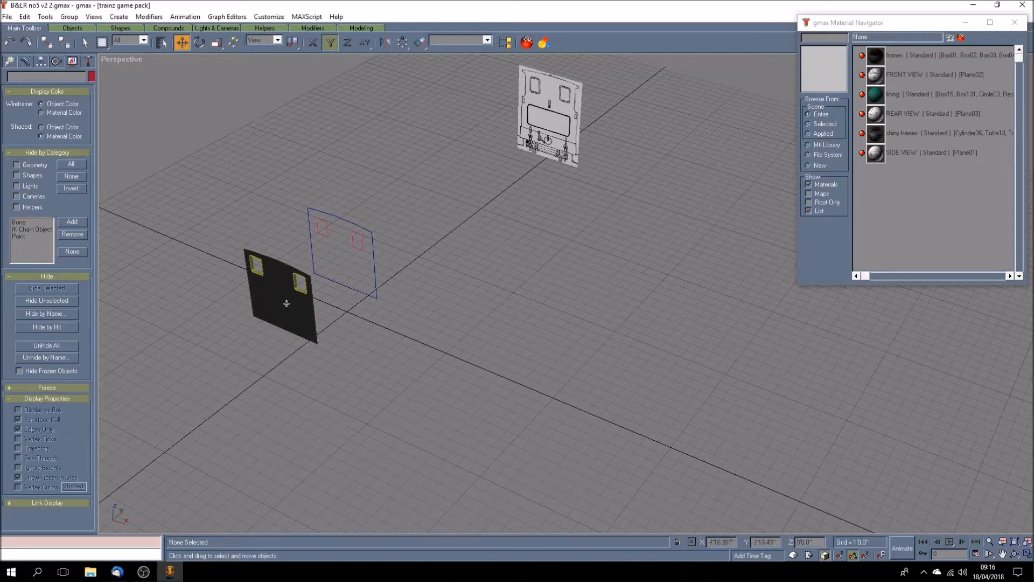
- Group the new dark cab end panel with both of its window frames and hide the group
{"action": "left_click", "coordinate": [253, 266]}
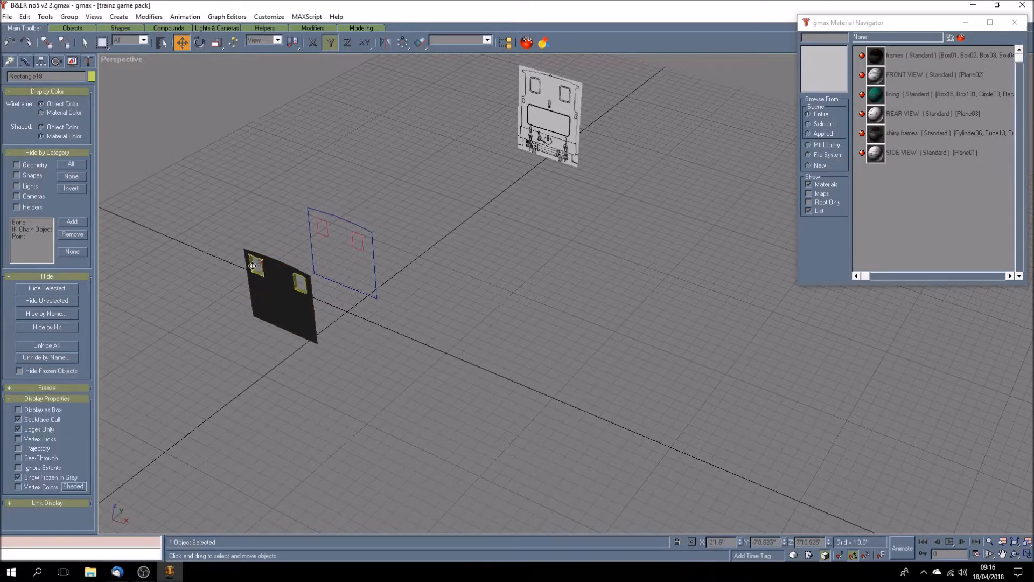
{"action": "left_click", "coordinate": [299, 288], "text": "ctrl"}
{"action": "left_click", "coordinate": [280, 284], "text": "ctrl"}
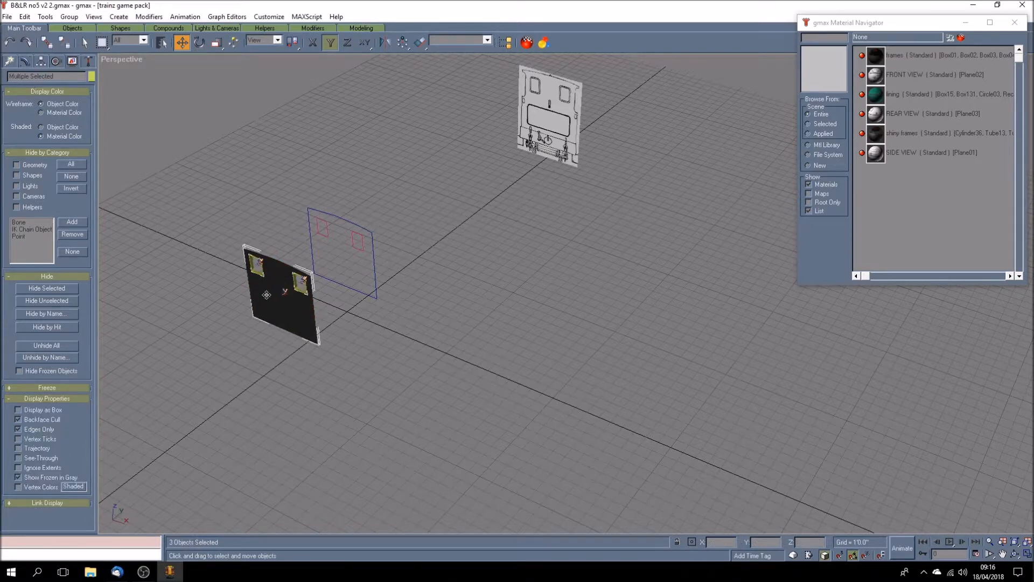
{"action": "left_click", "coordinate": [69, 17]}
{"action": "left_click", "coordinate": [76, 25]}
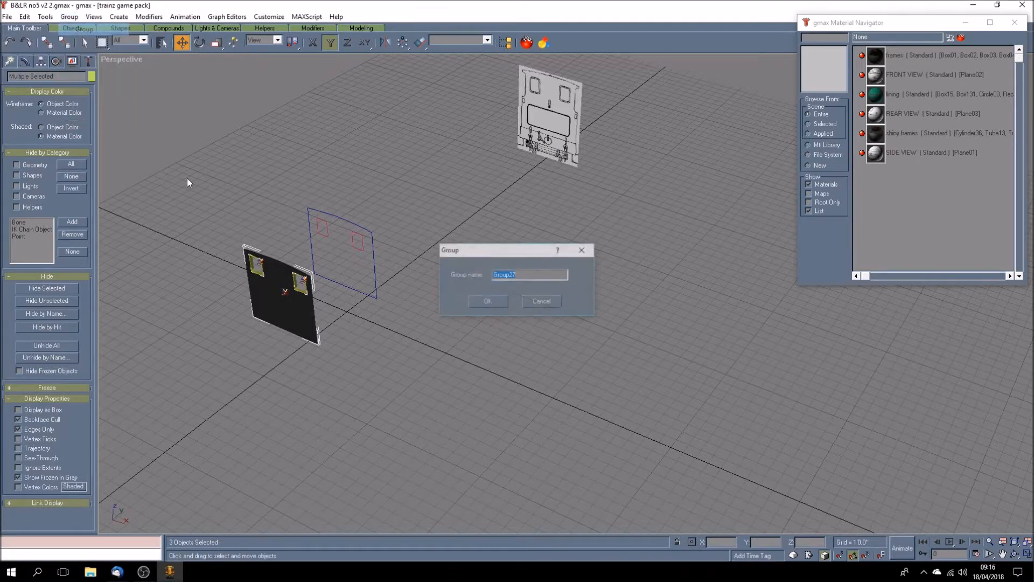
{"action": "left_click", "coordinate": [488, 301]}
{"action": "left_click", "coordinate": [434, 366]}
{"action": "left_click", "coordinate": [273, 309]}
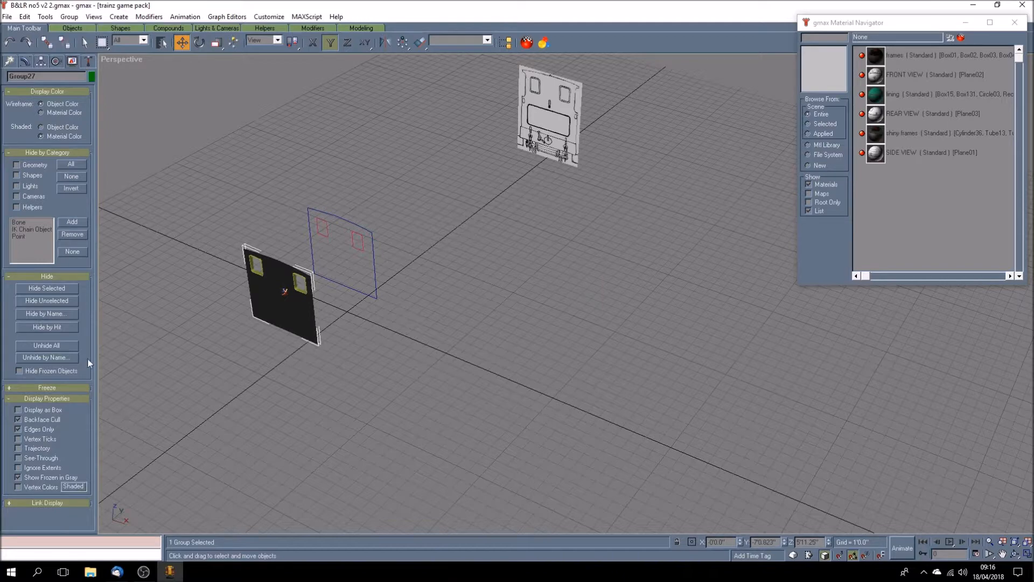
{"action": "left_click", "coordinate": [53, 289]}
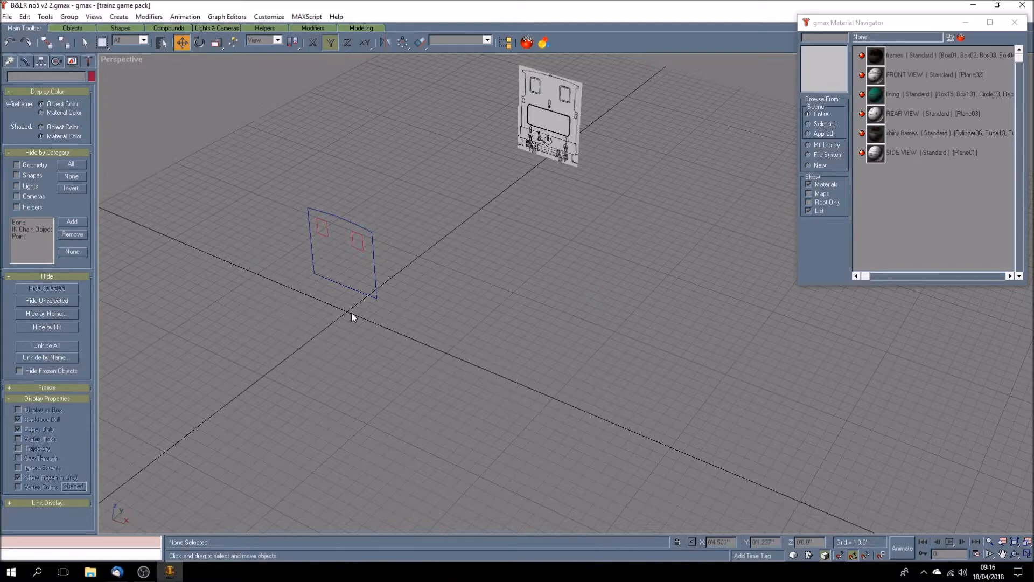
- Show the Front view maximized and shaded so the reference drawing appears behind the cab end outline
{"action": "left_click", "coordinate": [366, 295]}
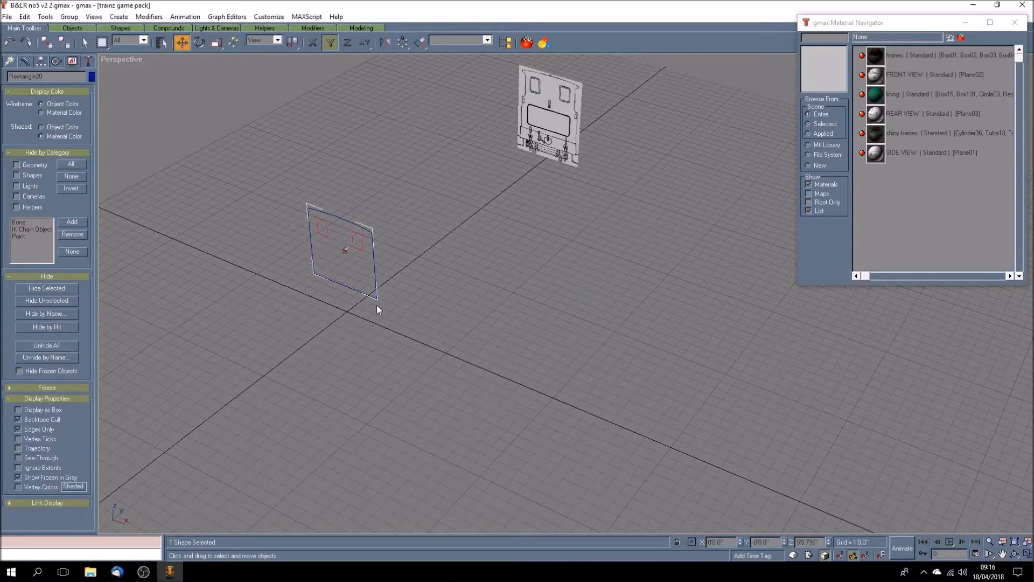
{"action": "left_click", "coordinate": [1026, 554]}
{"action": "left_click", "coordinate": [1003, 555]}
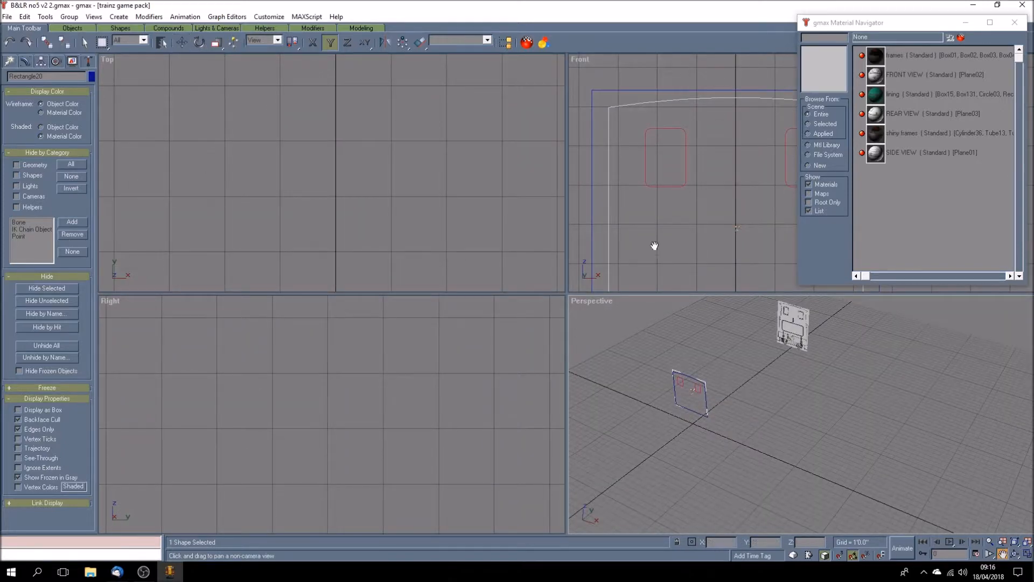
{"action": "scroll", "coordinate": [642, 201], "scroll_direction": "down", "scroll_amount": 5}
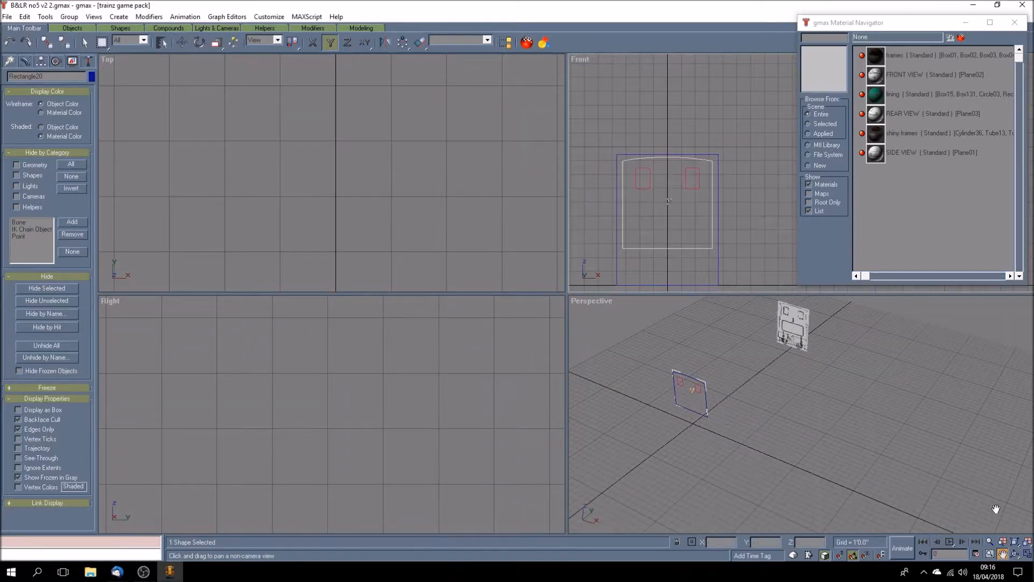
{"action": "left_click", "coordinate": [1026, 554]}
{"action": "left_click_drag", "start_coordinate": [368, 310], "coordinate": [446, 206]}
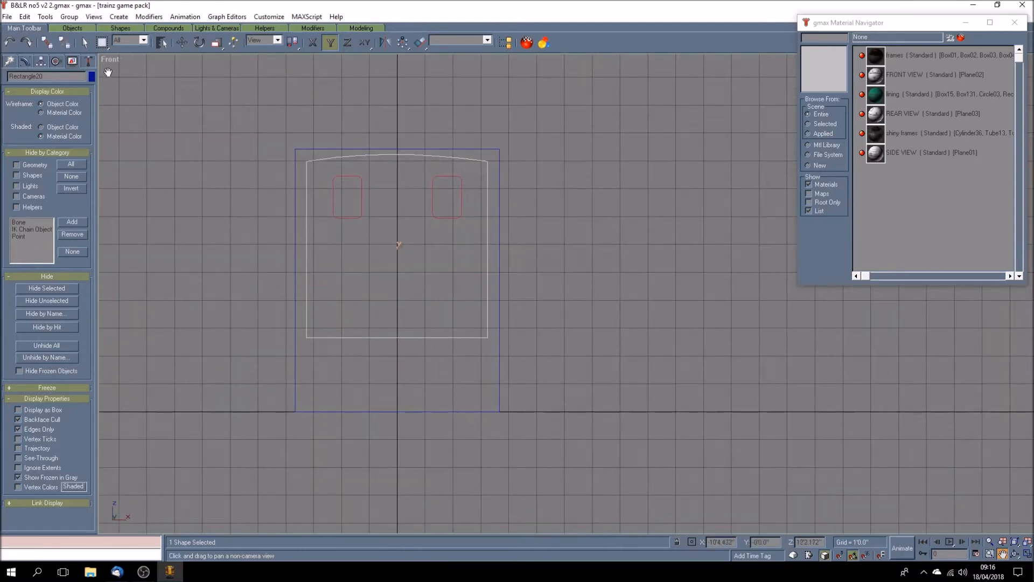
{"action": "right_click", "coordinate": [112, 59]}
{"action": "left_click", "coordinate": [156, 69]}
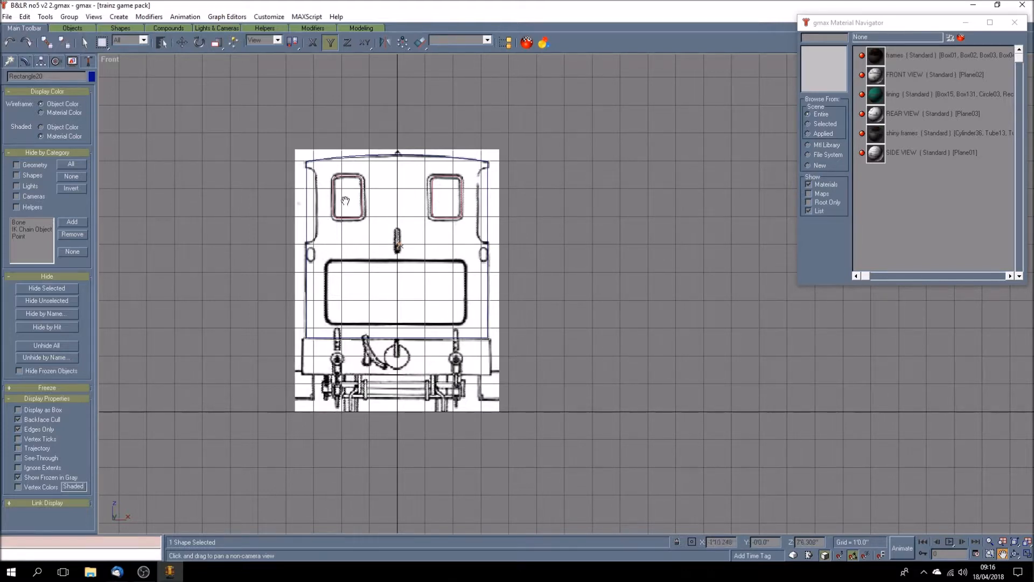
{"action": "scroll", "coordinate": [421, 196], "scroll_direction": "up", "scroll_amount": 4}
{"action": "scroll", "coordinate": [424, 192], "scroll_direction": "up", "scroll_amount": 2}
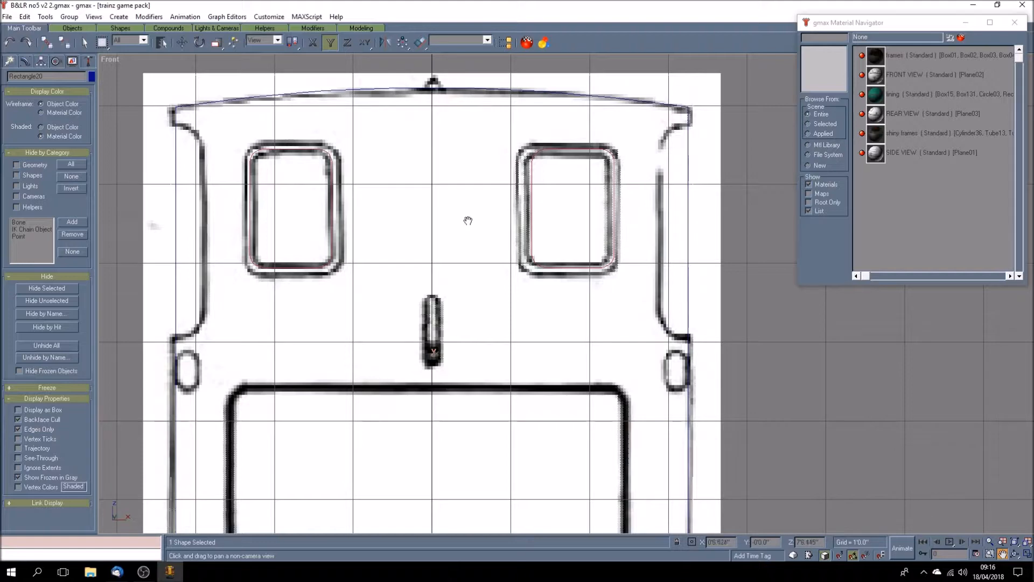
{"action": "scroll", "coordinate": [473, 215], "scroll_direction": "down", "scroll_amount": 2}
- Draw a rectangle about 2'8.7" by 1'1.2" over the drawing's left side recess, with a corner radius of about 0'4.3"
{"action": "left_click", "coordinate": [183, 43]}
{"action": "left_click", "coordinate": [320, 172]}
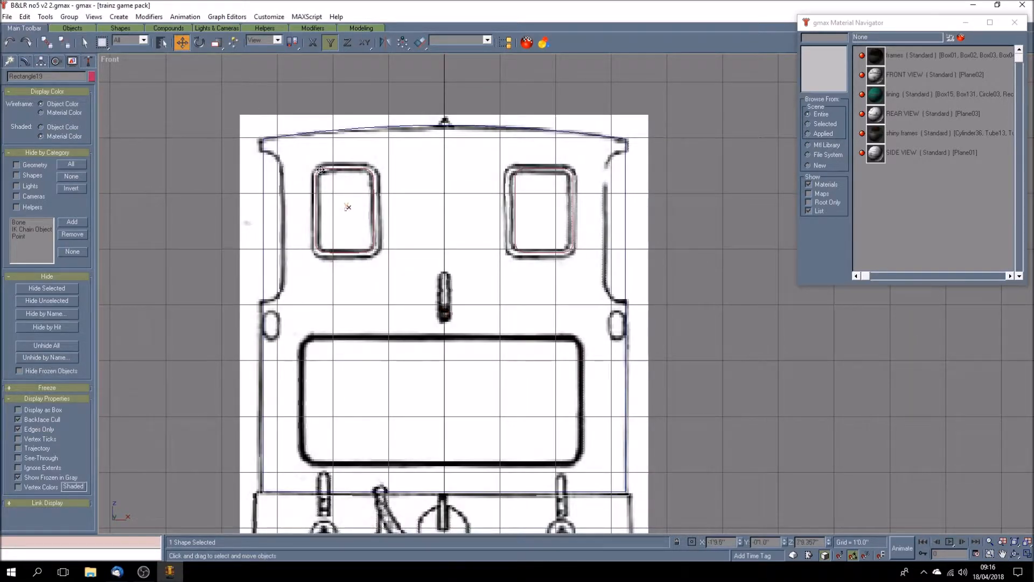
{"action": "left_click", "coordinate": [513, 199]}
{"action": "left_click", "coordinate": [211, 192]}
{"action": "left_click", "coordinate": [9, 61]}
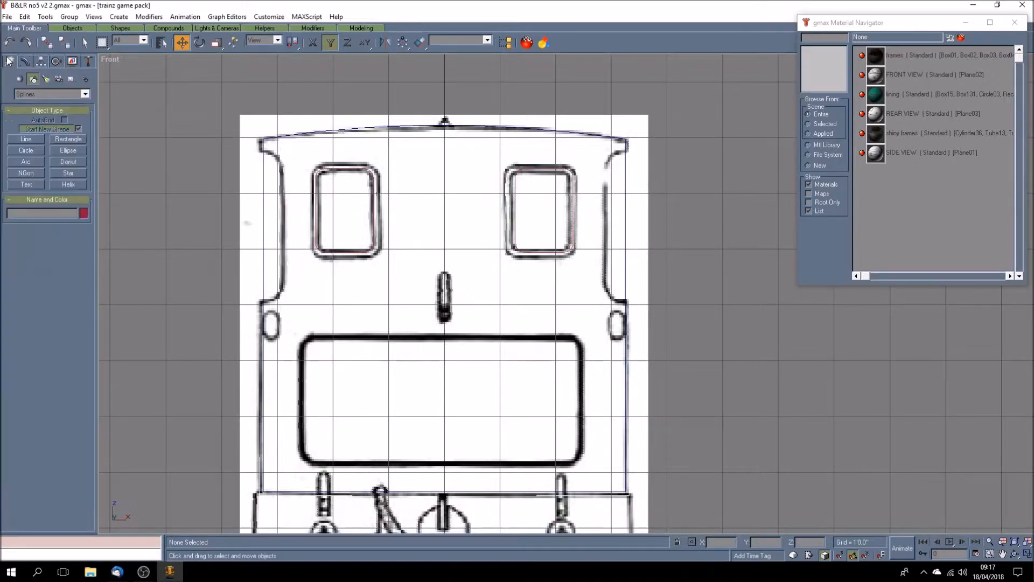
{"action": "left_click", "coordinate": [68, 139]}
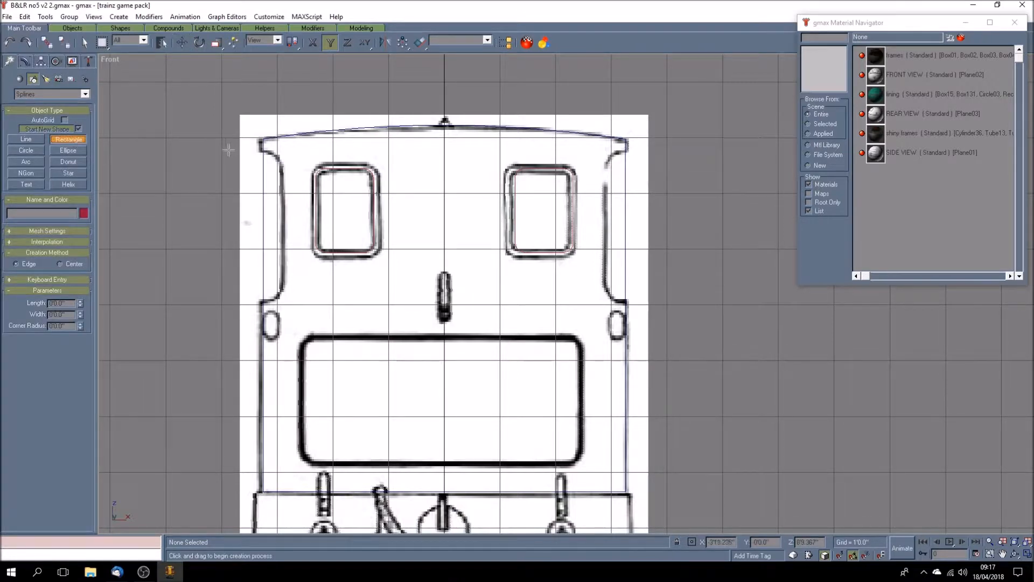
{"action": "left_click_drag", "start_coordinate": [221, 149], "coordinate": [283, 302]}
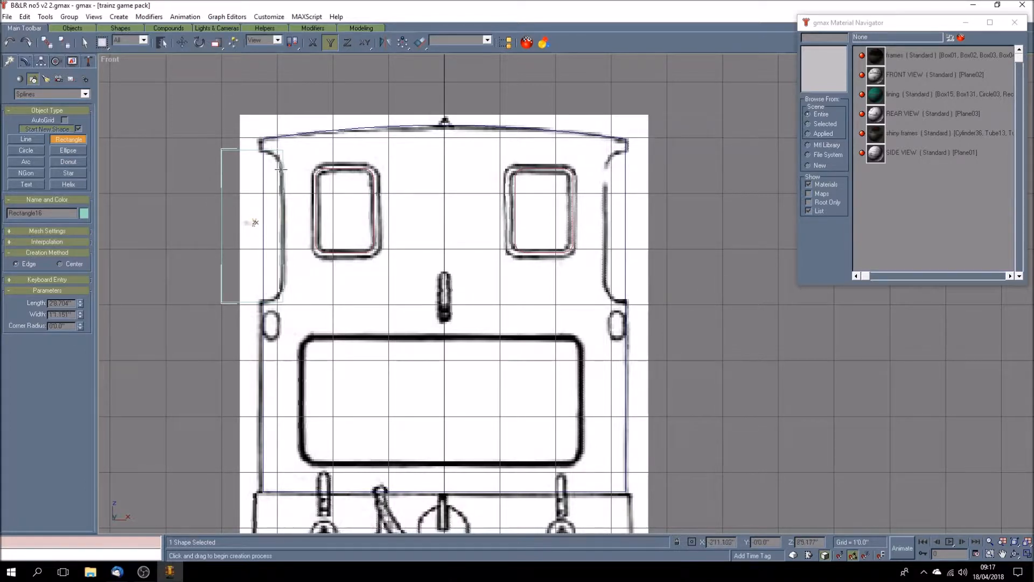
{"action": "left_click", "coordinate": [81, 324]}
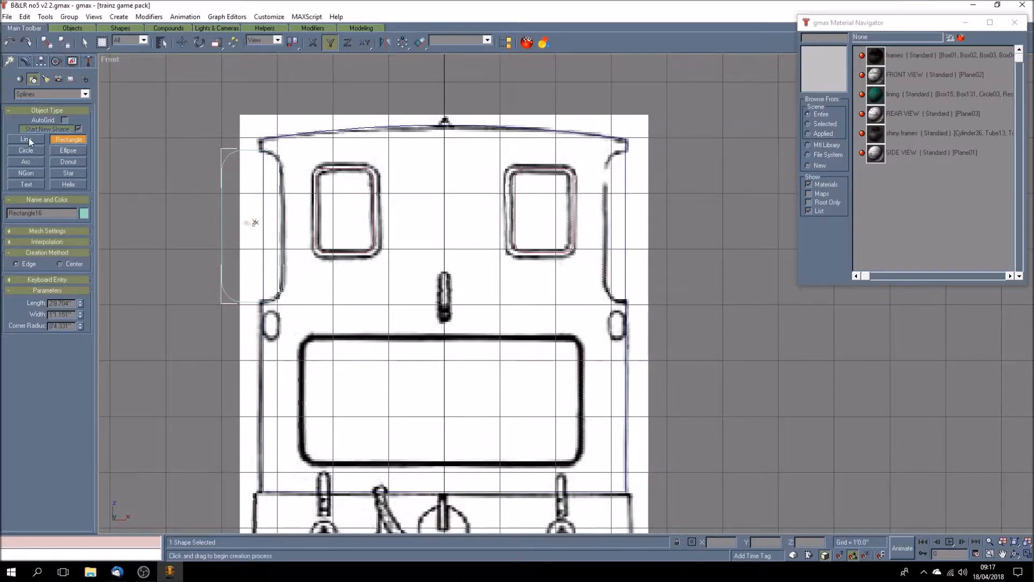
- Convert the rounded rectangle to an editable spline and break it at the vertices where the two inner corner arcs meet the horizontal edges
{"action": "left_click", "coordinate": [27, 61]}
{"action": "right_click", "coordinate": [33, 170]}
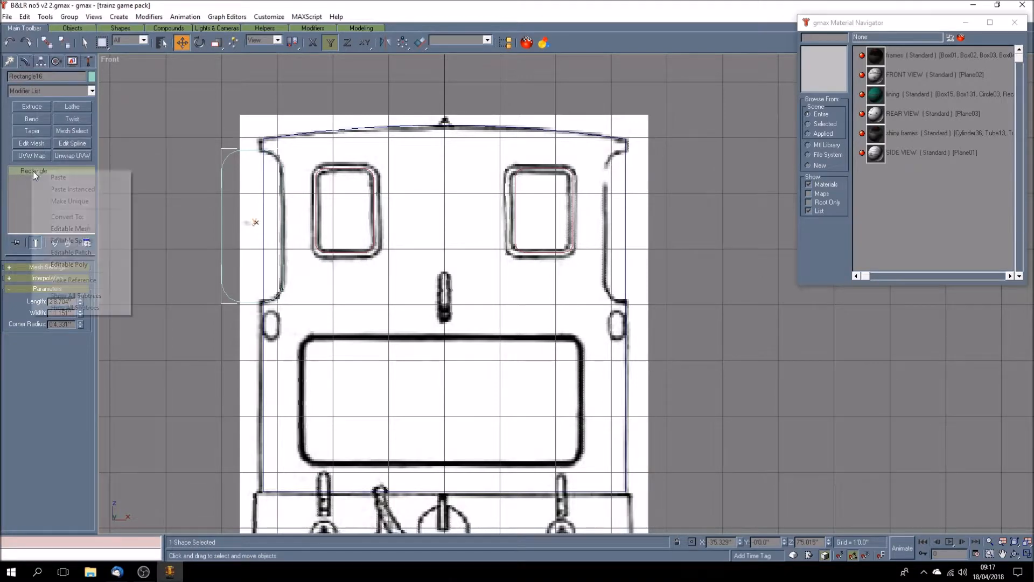
{"action": "left_click", "coordinate": [71, 240]}
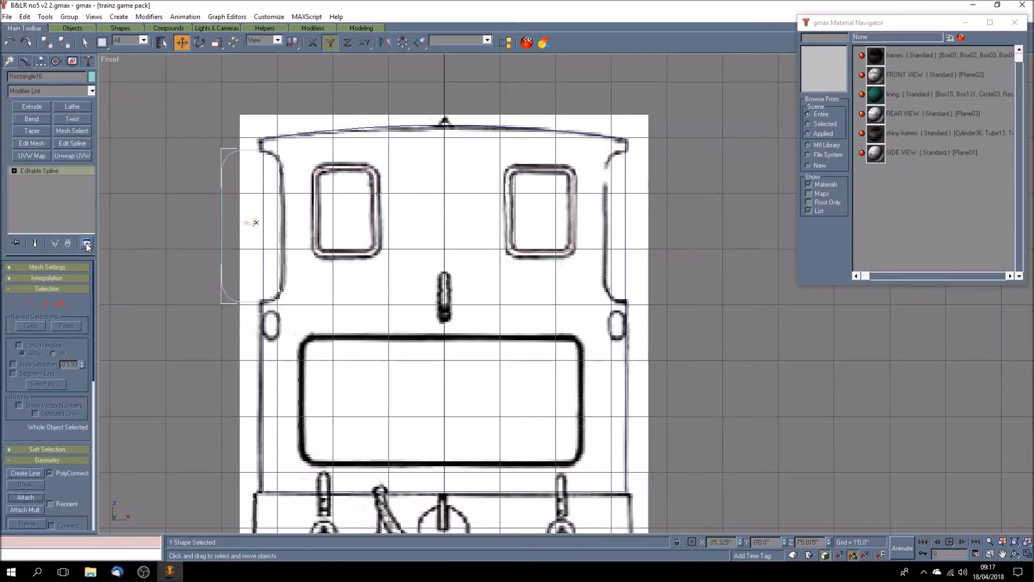
{"action": "left_click", "coordinate": [14, 171]}
{"action": "left_click", "coordinate": [34, 180]}
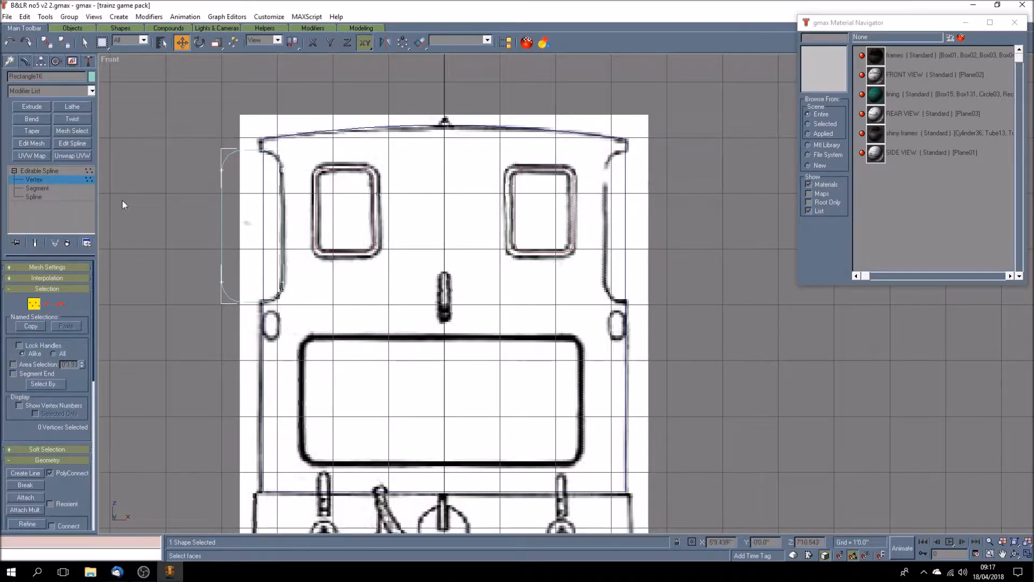
{"action": "left_click_drag", "start_coordinate": [258, 144], "coordinate": [273, 320]}
{"action": "left_click", "coordinate": [23, 485]}
- Delete the spline's upper horizontal segment, outer vertical segment and both outer corner arcs
{"action": "left_click", "coordinate": [39, 188]}
{"action": "left_click", "coordinate": [249, 150]}
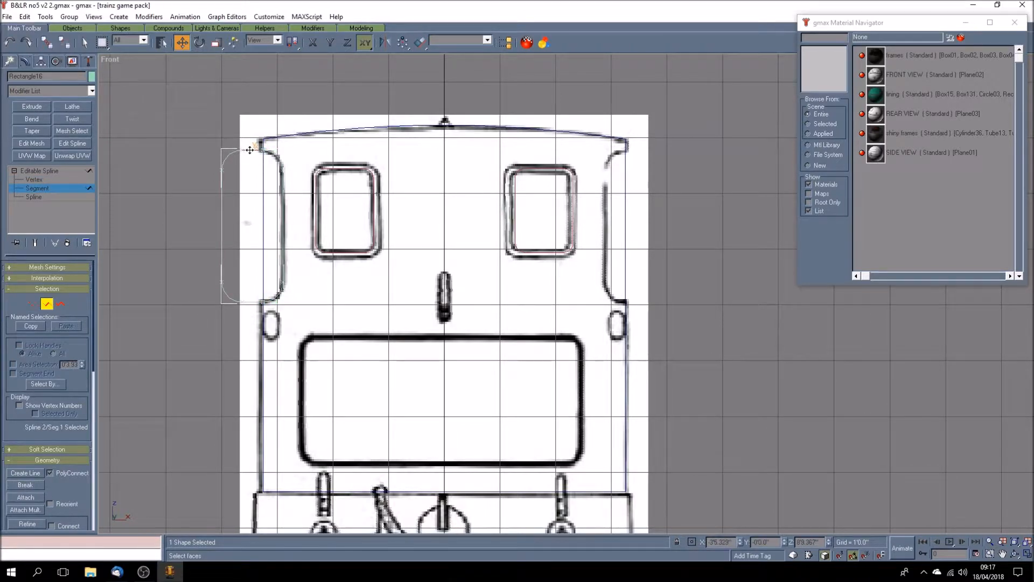
{"action": "key", "text": "Delete"}
{"action": "left_click", "coordinate": [229, 156]}
{"action": "key", "text": "Delete"}
{"action": "left_click", "coordinate": [223, 205]}
{"action": "key", "text": "Delete"}
{"action": "left_click", "coordinate": [226, 294]}
{"action": "key", "text": "Delete"}
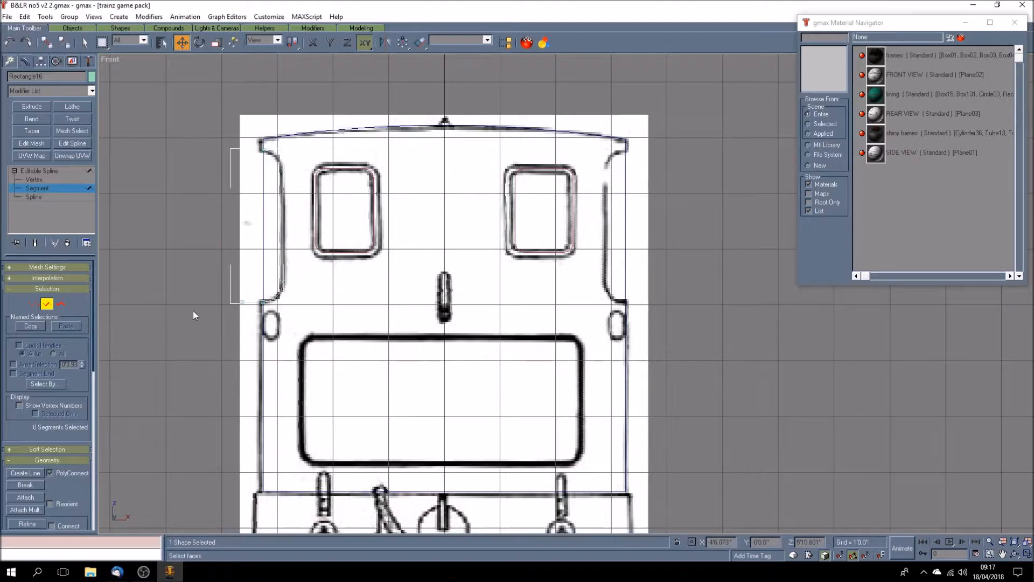
{"action": "left_click", "coordinate": [32, 178]}
{"action": "left_click", "coordinate": [70, 170]}
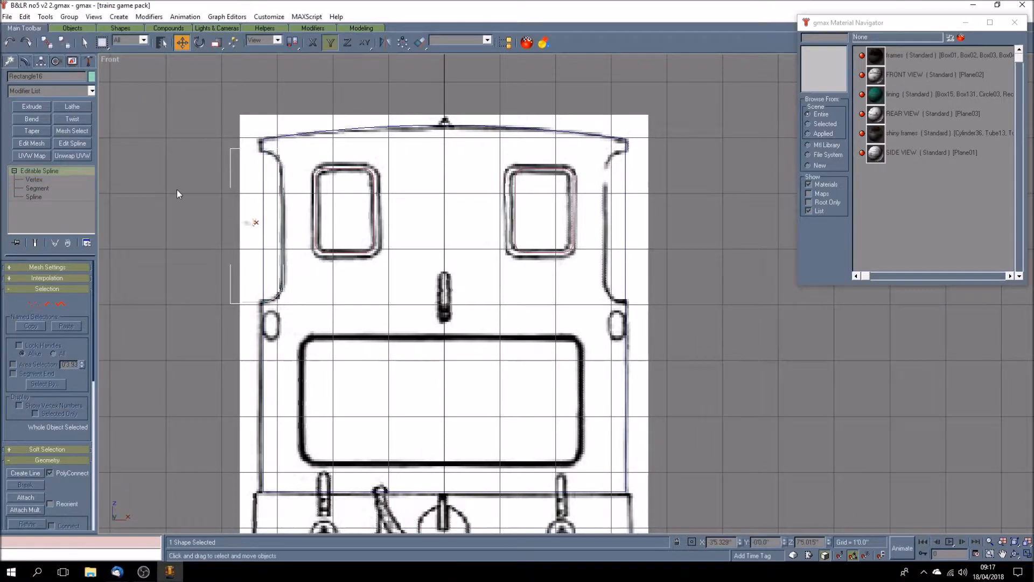
{"action": "left_click", "coordinate": [177, 190]}
- Display the Front view as wireframe and delete the leftover lower horizontal segment outside the cab outline
{"action": "right_click", "coordinate": [114, 59]}
{"action": "left_click", "coordinate": [146, 80]}
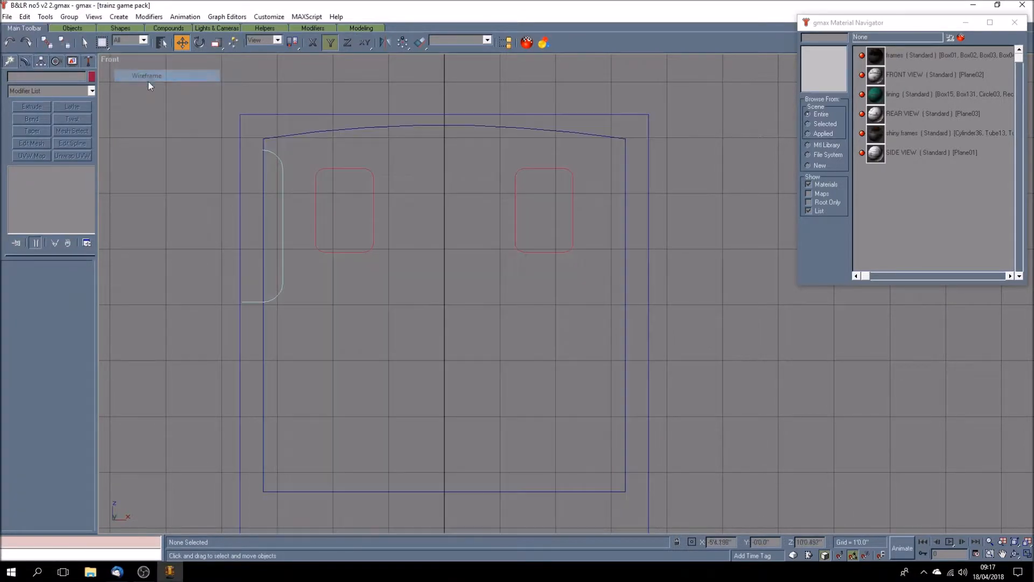
{"action": "left_click", "coordinate": [251, 303]}
{"action": "left_click", "coordinate": [36, 189]}
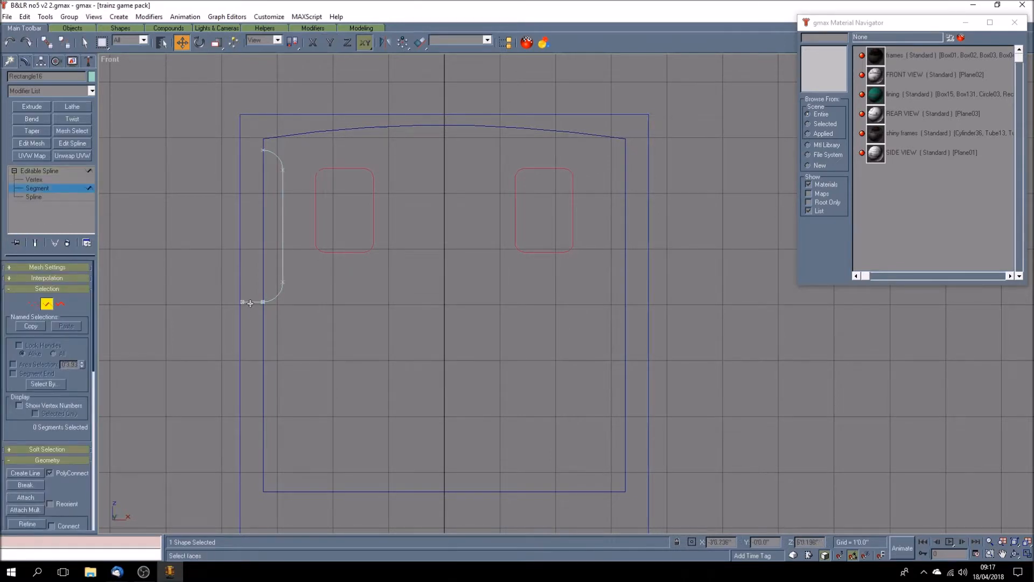
{"action": "left_click", "coordinate": [46, 170]}
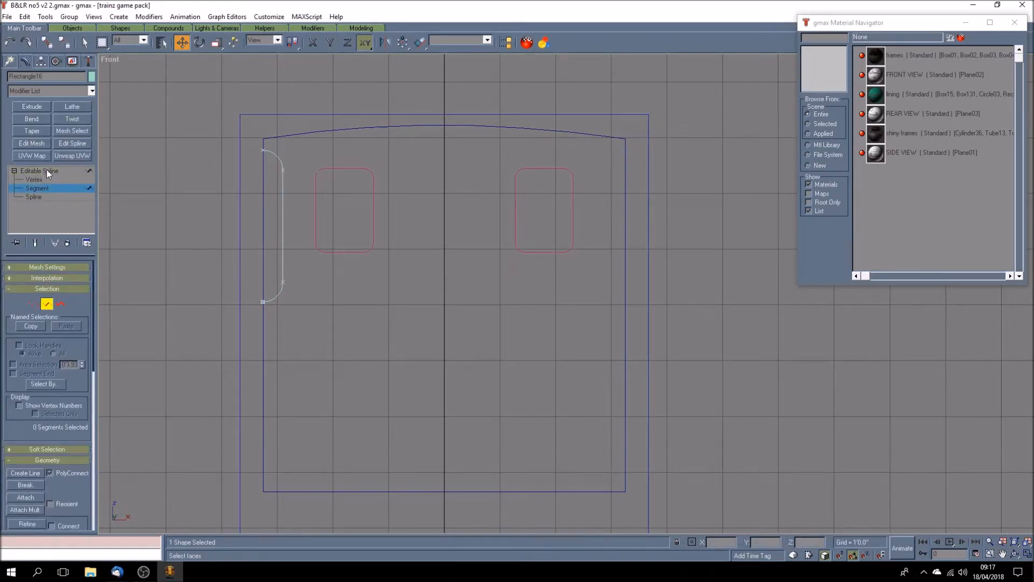
{"action": "left_click", "coordinate": [171, 173]}
- Move the recess curve about 0'0.08" along the X axis so its ends meet the cab outline's left edge
{"action": "scroll", "coordinate": [267, 153], "scroll_direction": "up", "scroll_amount": 10}
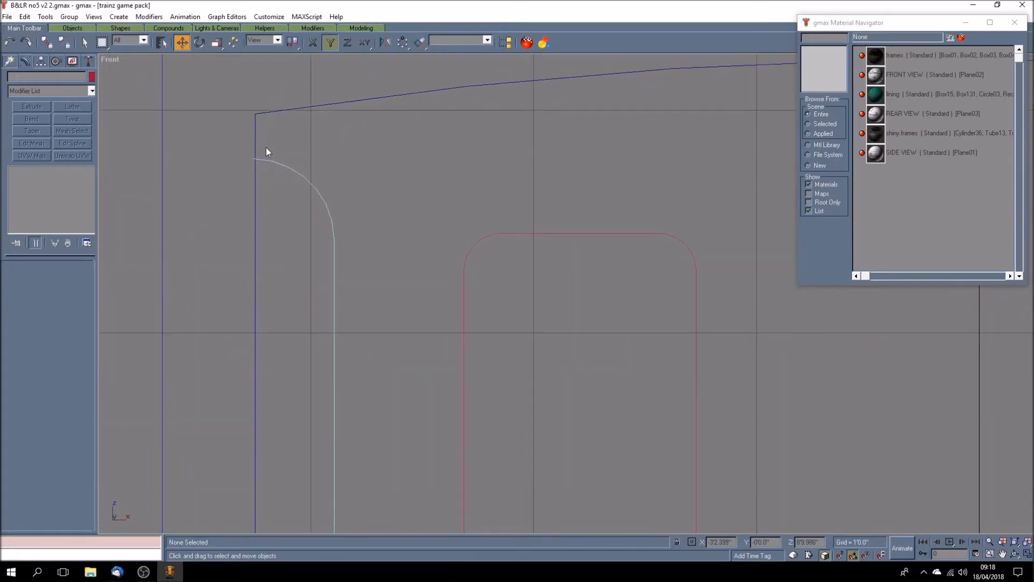
{"action": "left_click", "coordinate": [241, 181]}
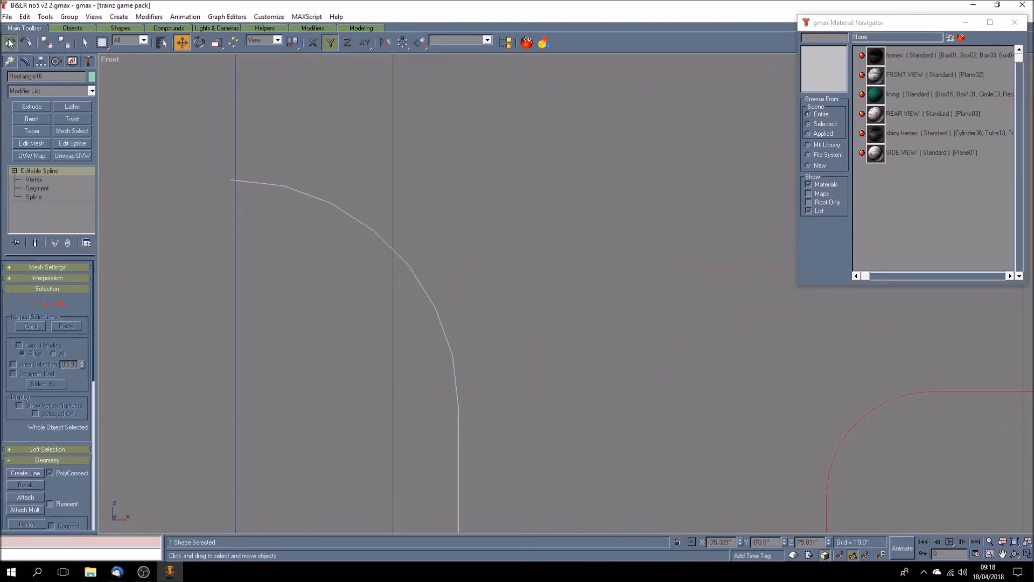
{"action": "left_click_drag", "start_coordinate": [263, 186], "coordinate": [266, 185]}
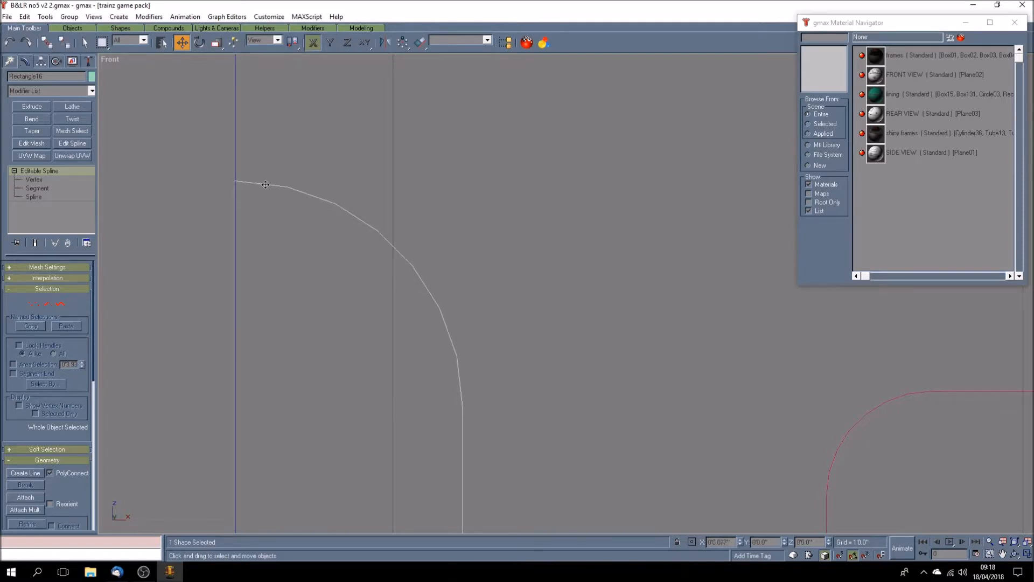
{"action": "left_click", "coordinate": [196, 172]}
{"action": "scroll", "coordinate": [198, 170], "scroll_direction": "down", "scroll_amount": 5}
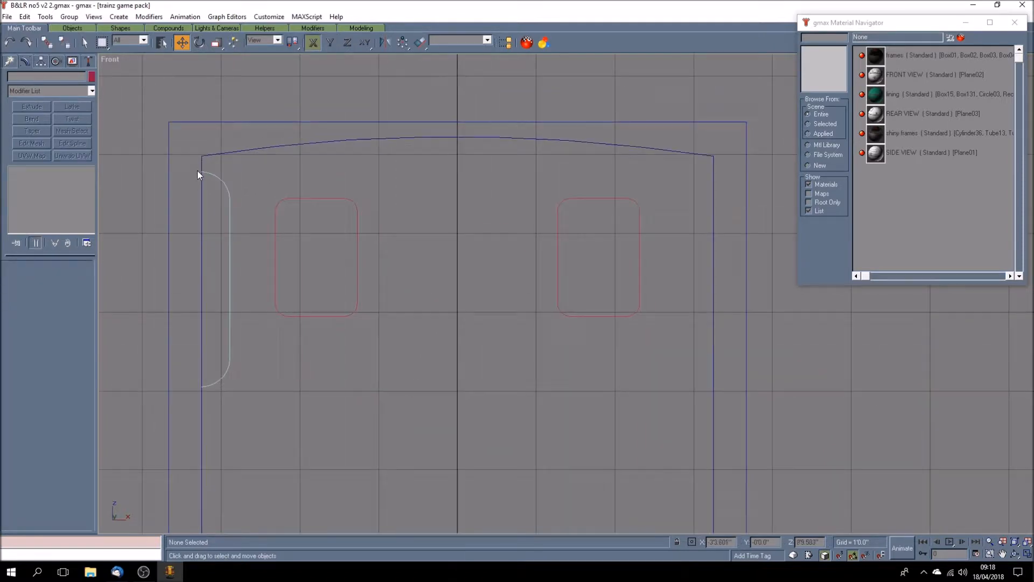
- Center the pivot of the recess curve on the curve itself
{"action": "left_click", "coordinate": [230, 277]}
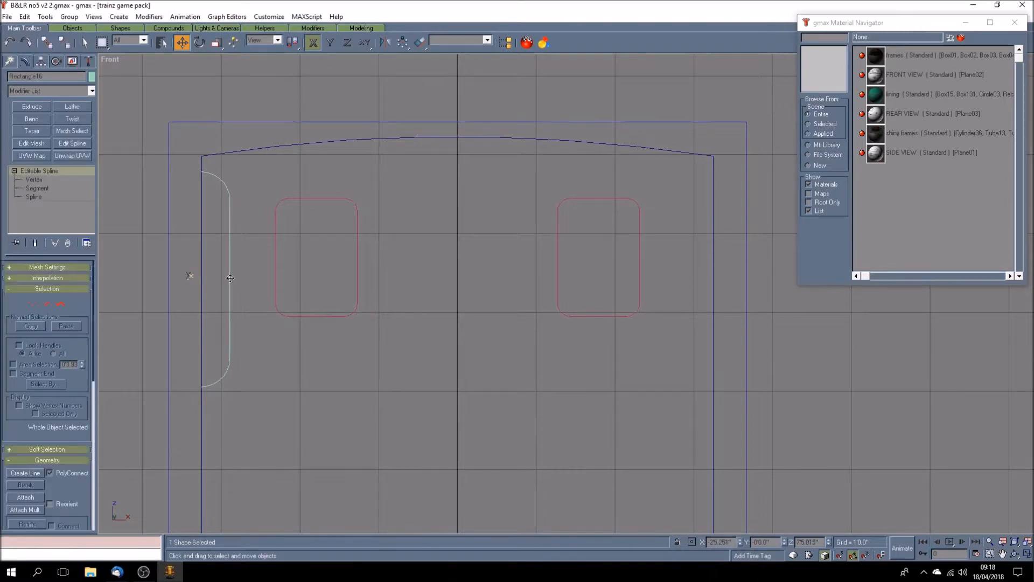
{"action": "left_click", "coordinate": [41, 61]}
{"action": "left_click", "coordinate": [51, 129]}
{"action": "left_click", "coordinate": [61, 214]}
{"action": "left_click", "coordinate": [61, 130]}
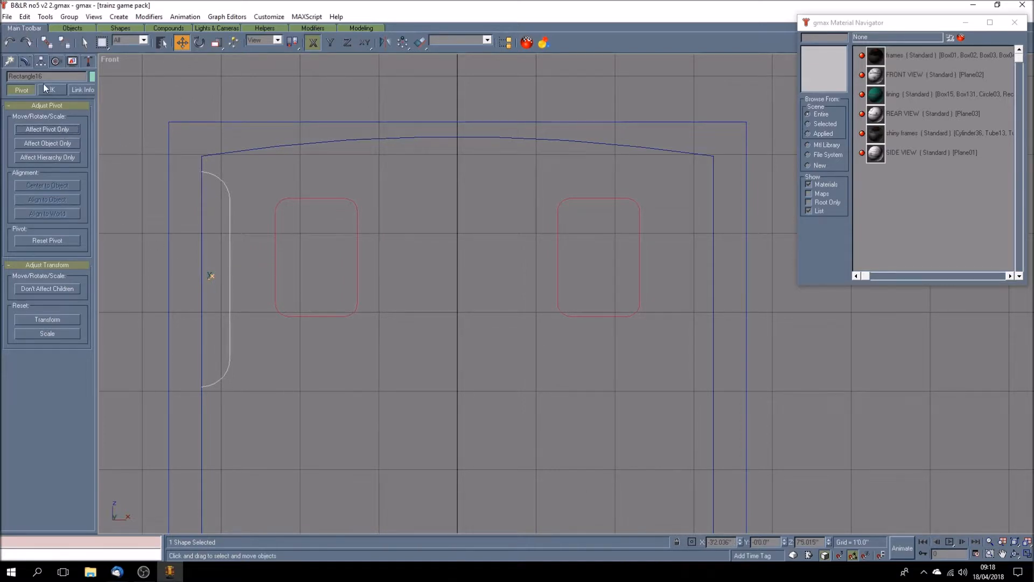
- Clone the recess curve and set the clone's X position to 3'2.036" at the cab outline's opposite edge
{"action": "left_click", "coordinate": [25, 17]}
{"action": "left_click", "coordinate": [58, 98]}
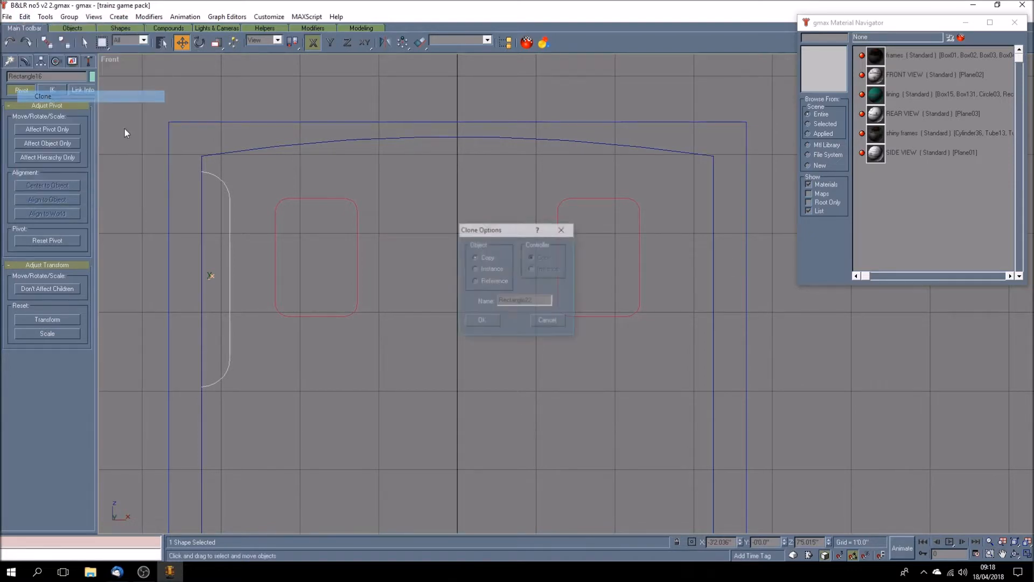
{"action": "left_click", "coordinate": [475, 320]}
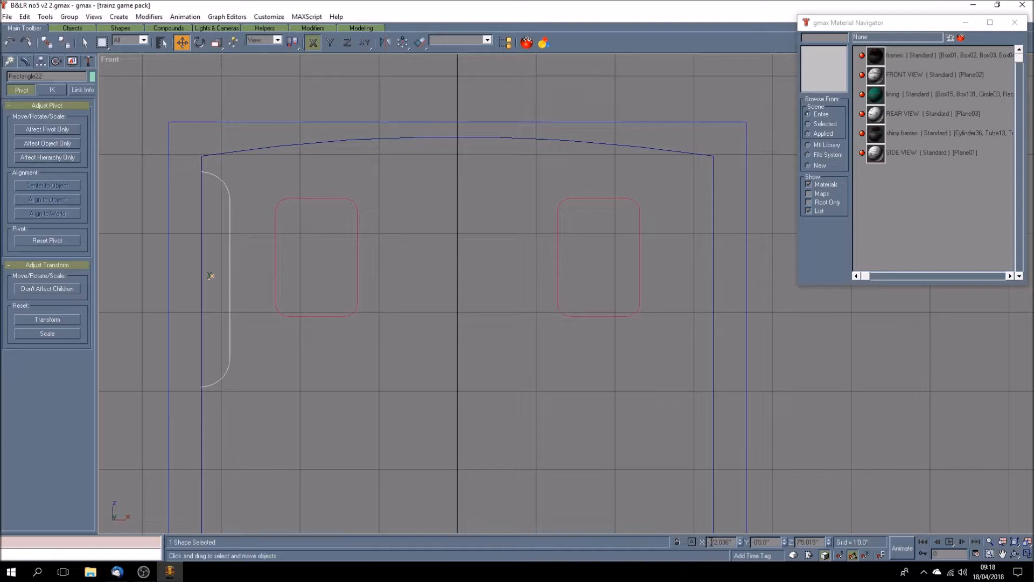
{"action": "key", "text": "Delete"}
{"action": "key", "text": "Return"}
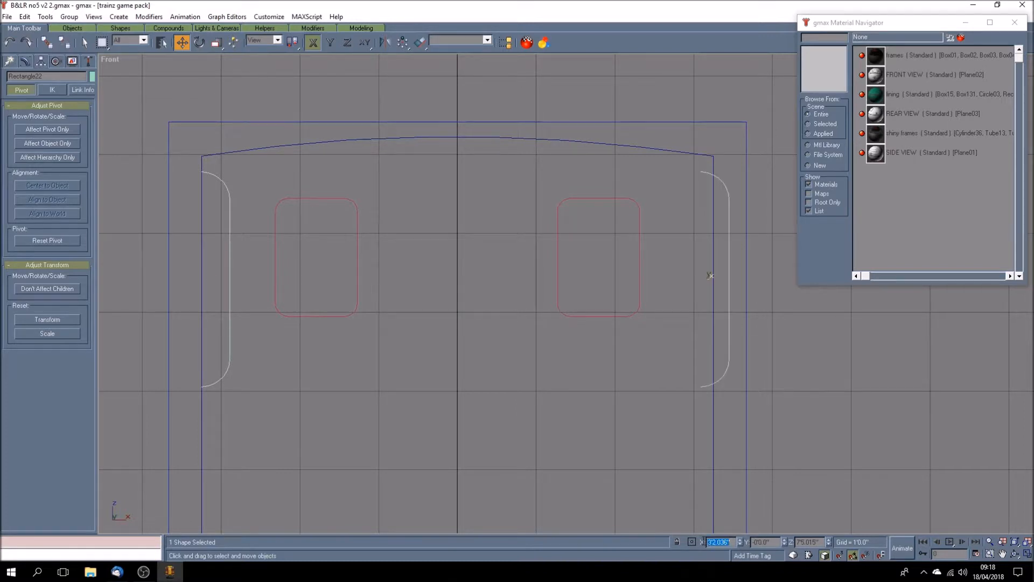
- Rotate the cloned recess curve 180° about its vertical axis so it bows inward from the cab outline's right edge
{"action": "left_click", "coordinate": [198, 42]}
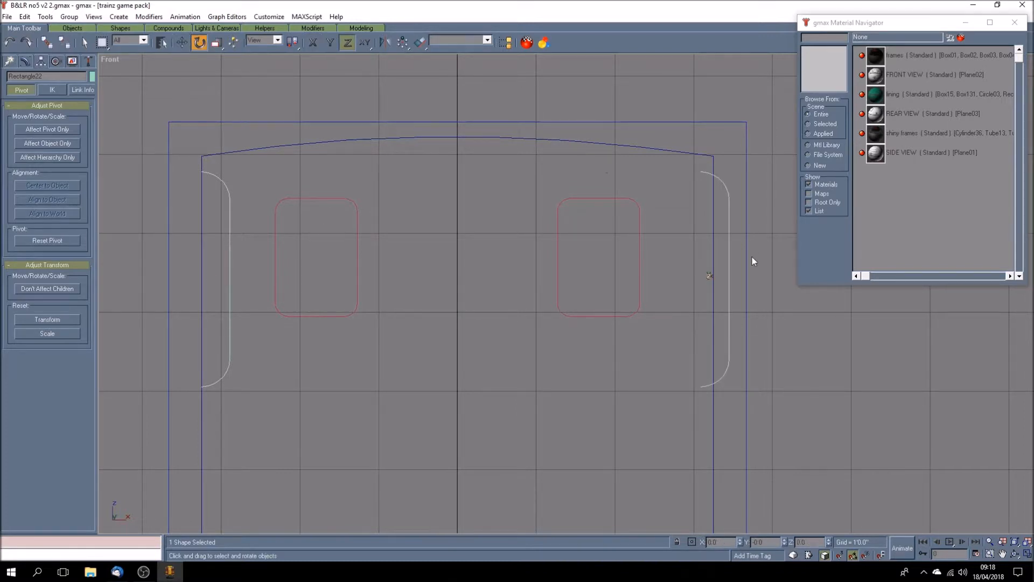
{"action": "left_click_drag", "start_coordinate": [727, 237], "coordinate": [727, 220]}
{"action": "left_click", "coordinate": [9, 42]}
{"action": "left_click", "coordinate": [331, 45]}
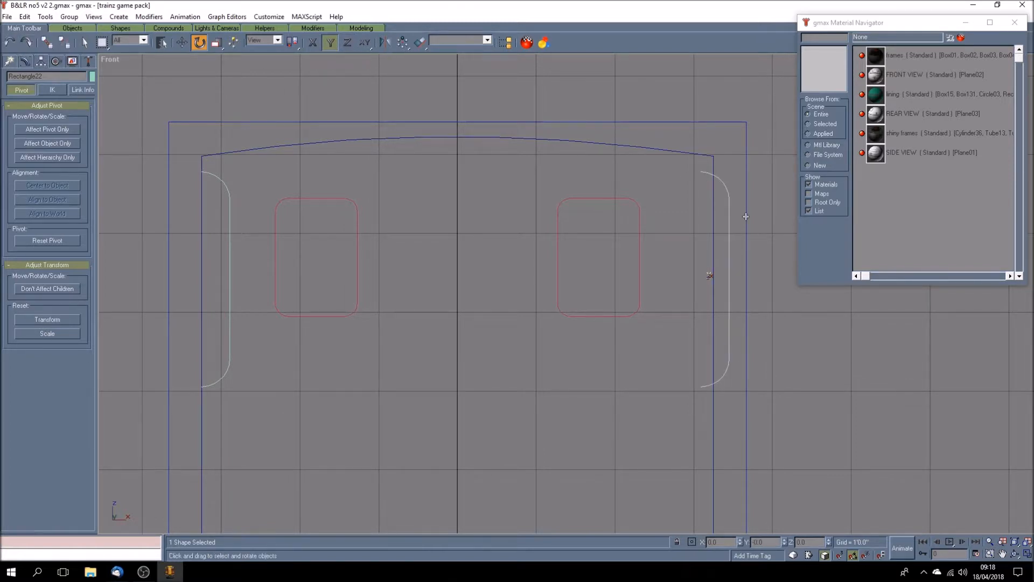
{"action": "left_click_drag", "start_coordinate": [732, 216], "coordinate": [727, 312]}
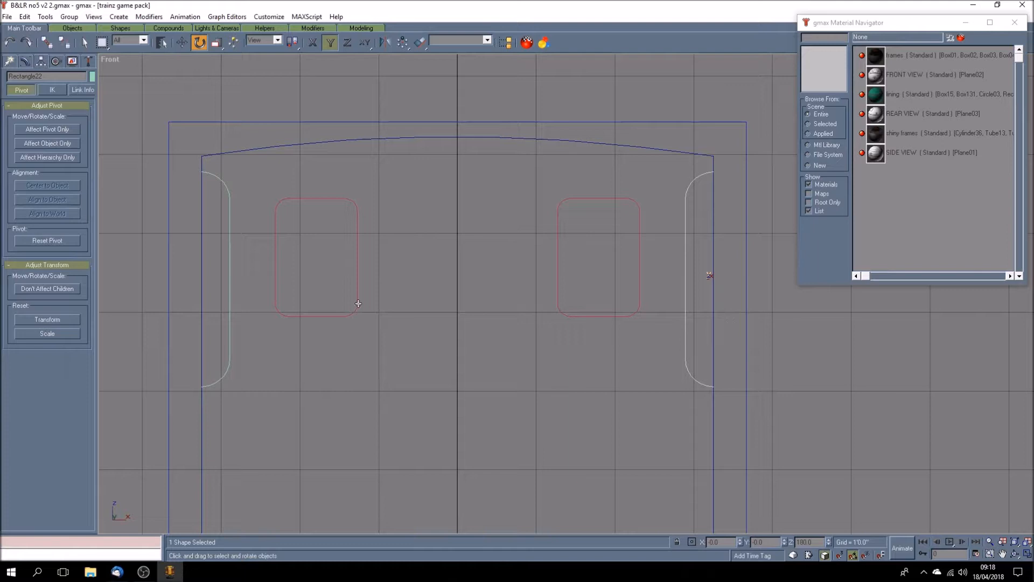
{"action": "left_click", "coordinate": [139, 237]}
- Check the recess curves in the shaded Front view and return the view to wireframe
{"action": "right_click", "coordinate": [110, 59]}
{"action": "left_click", "coordinate": [128, 67]}
{"action": "right_click", "coordinate": [114, 63]}
{"action": "left_click", "coordinate": [124, 76]}
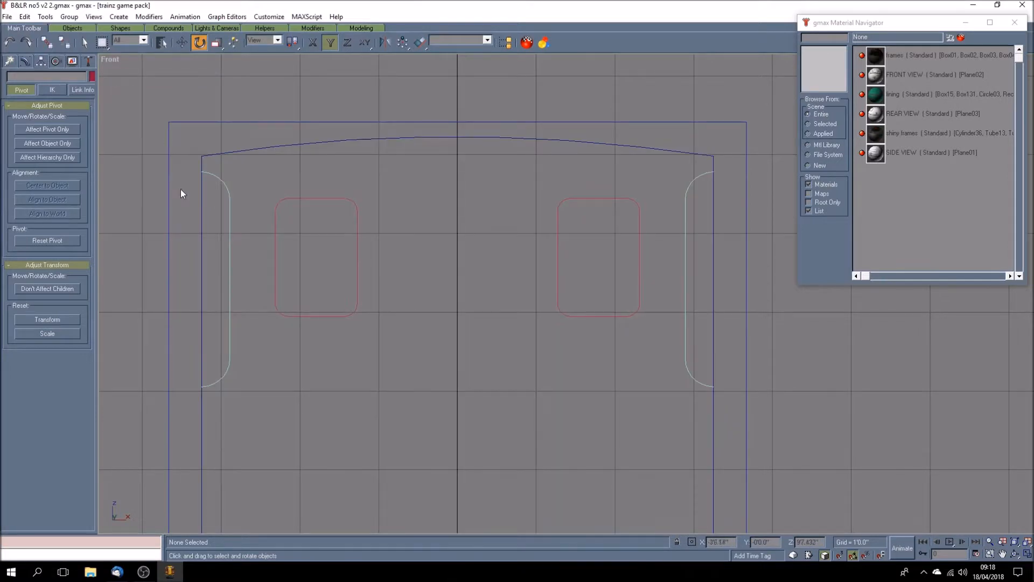
- Refine the cab outline with a new vertex where the upper end of the left recess curve meets its edge
{"action": "left_click", "coordinate": [216, 154]}
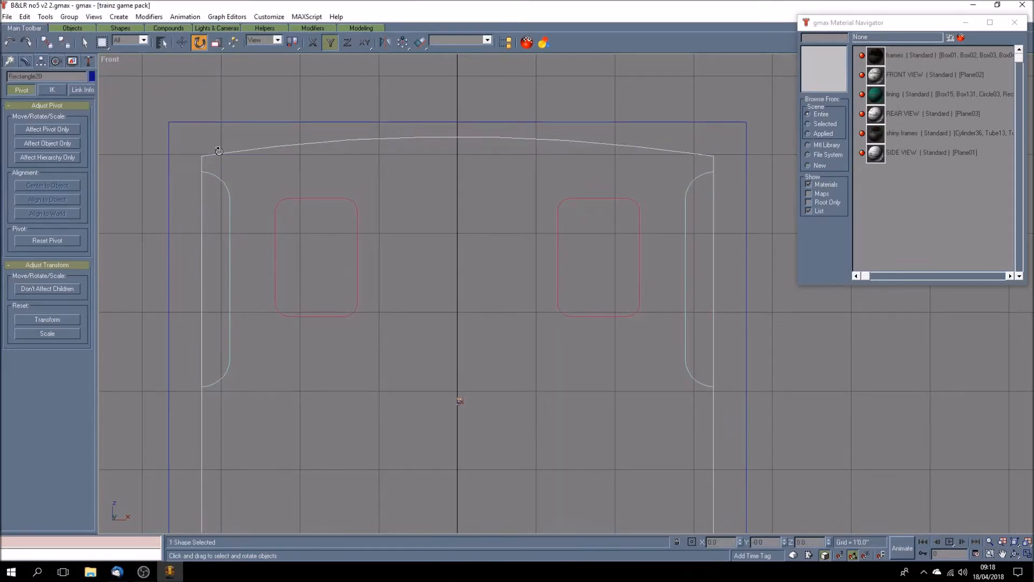
{"action": "left_click", "coordinate": [24, 61]}
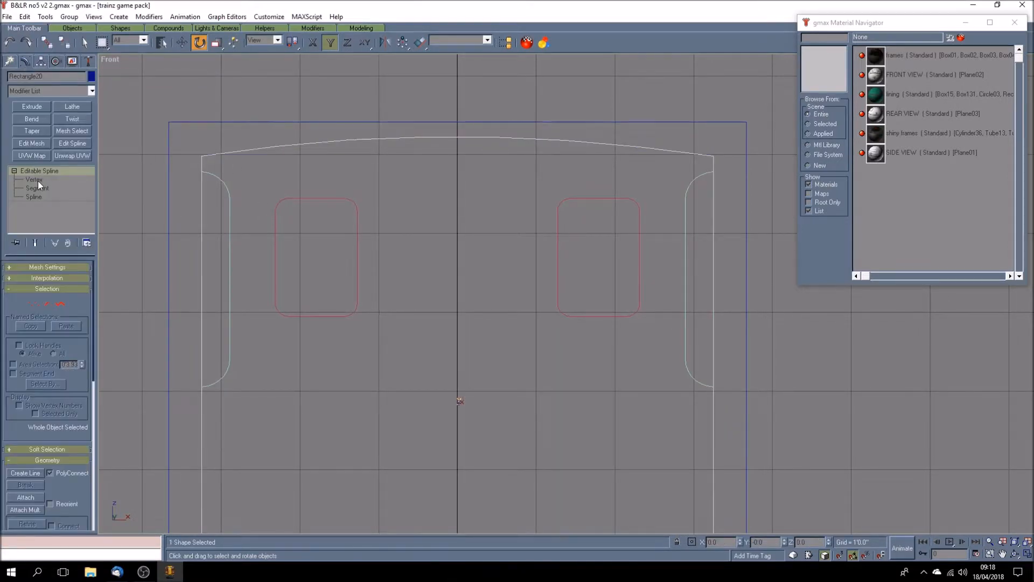
{"action": "left_click", "coordinate": [38, 180]}
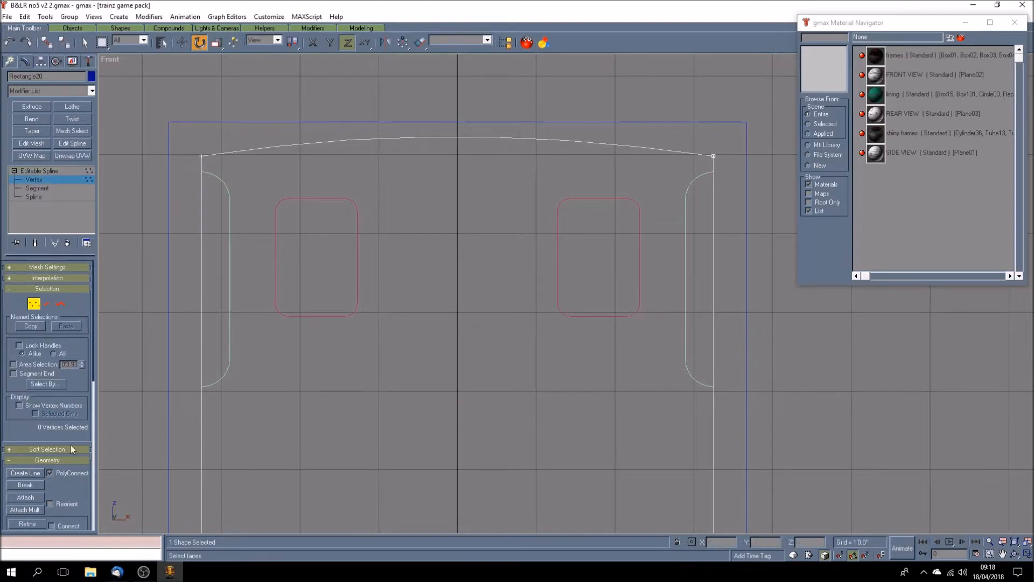
{"action": "left_click", "coordinate": [37, 525]}
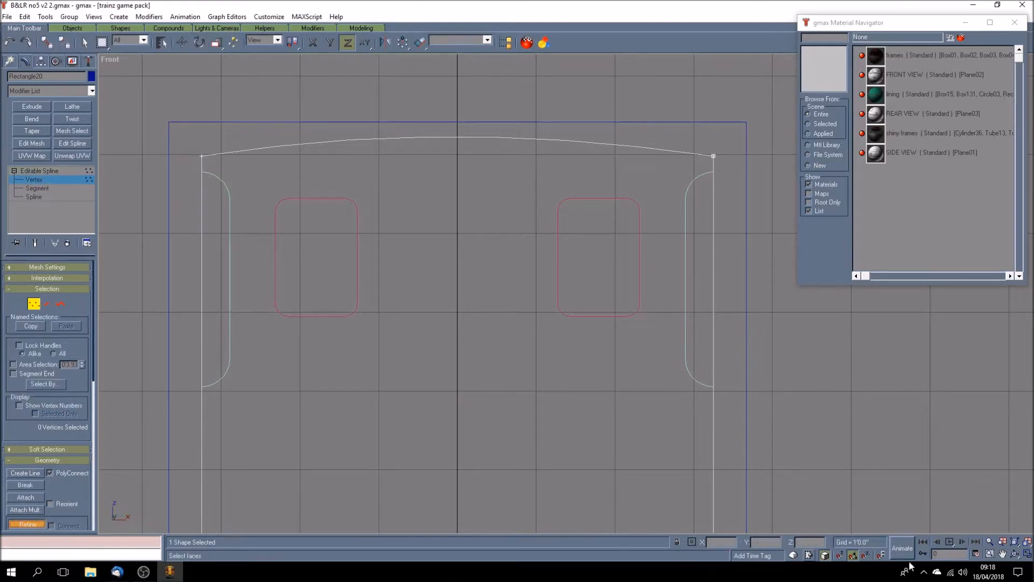
{"action": "left_click", "coordinate": [1002, 554]}
{"action": "scroll", "coordinate": [246, 234], "scroll_direction": "up", "scroll_amount": 6}
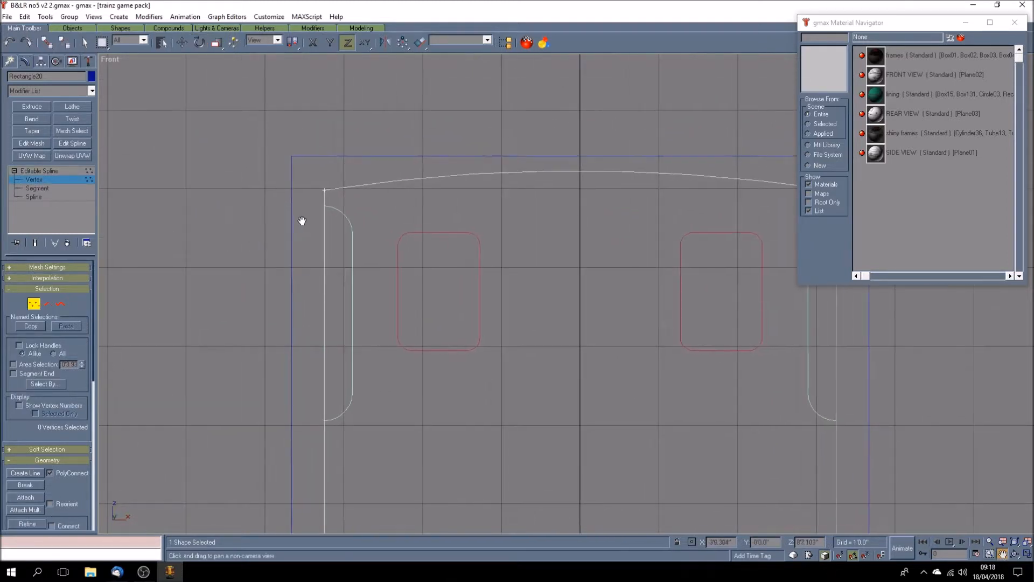
{"action": "scroll", "coordinate": [378, 191], "scroll_direction": "up", "scroll_amount": 3}
{"action": "scroll", "coordinate": [421, 134], "scroll_direction": "up", "scroll_amount": 4}
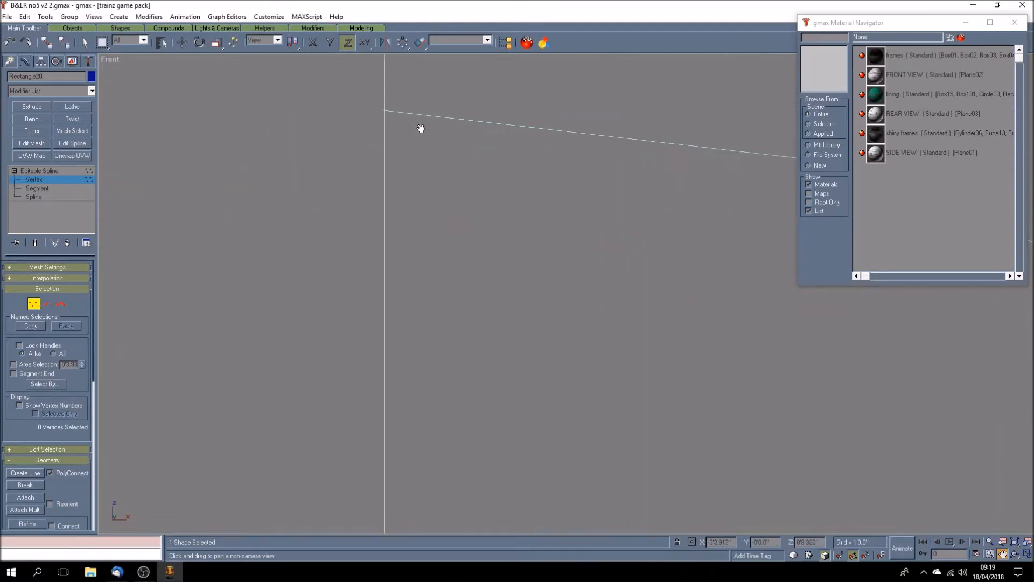
{"action": "left_click_drag", "start_coordinate": [380, 104], "coordinate": [368, 105]}
{"action": "left_click", "coordinate": [25, 525]}
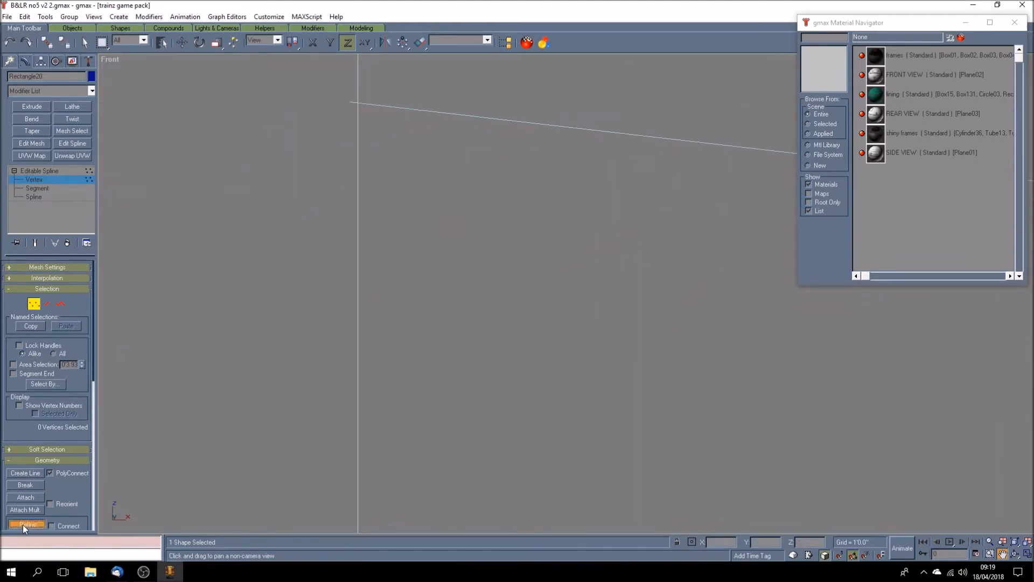
{"action": "left_click", "coordinate": [358, 103]}
- Add another vertex to the cab outline where the left recess curve's lower end meets it
{"action": "scroll", "coordinate": [354, 194], "scroll_direction": "down", "scroll_amount": 5}
{"action": "scroll", "coordinate": [354, 514], "scroll_direction": "up", "scroll_amount": 8}
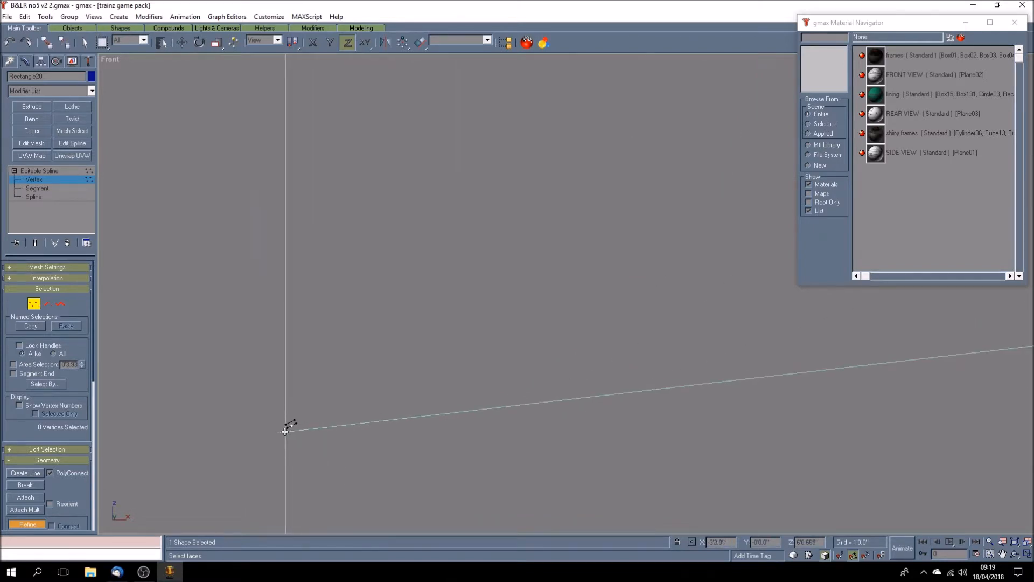
{"action": "scroll", "coordinate": [196, 401], "scroll_direction": "down", "scroll_amount": 6}
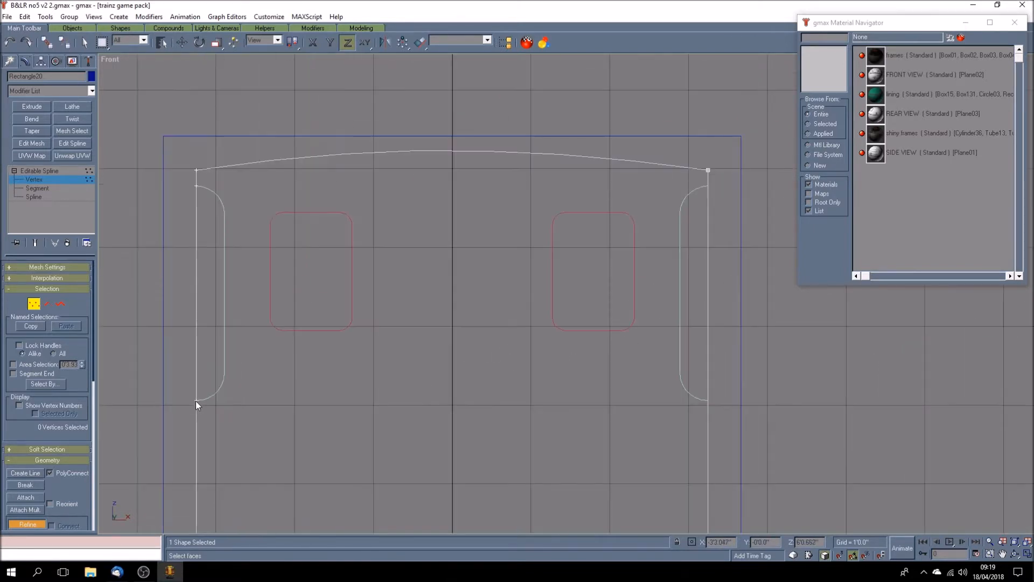
- Refine the cab outline's right edge with vertices at the upper and lower ends of the right recess curve
{"action": "scroll", "coordinate": [705, 188], "scroll_direction": "up", "scroll_amount": 10}
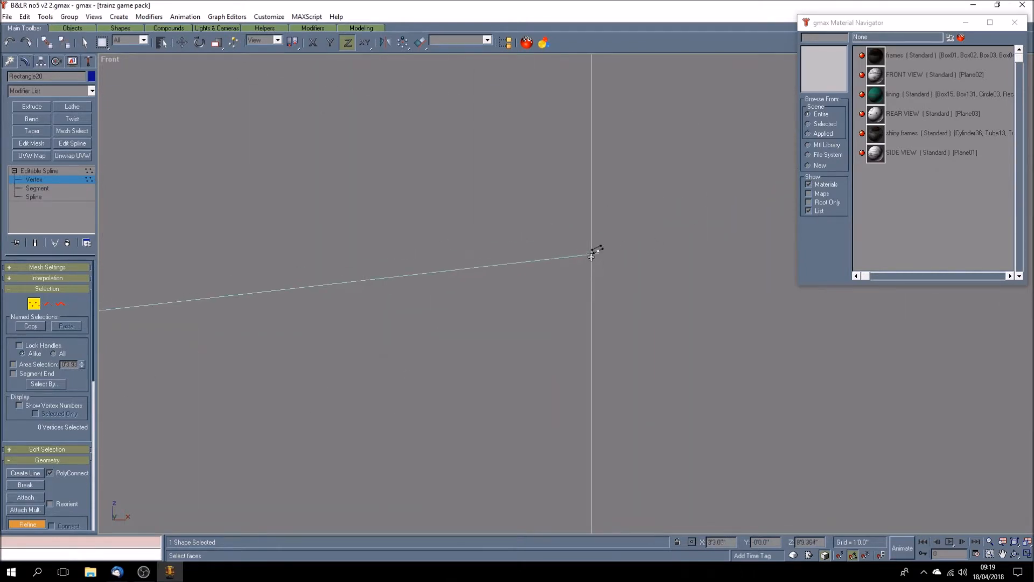
{"action": "scroll", "coordinate": [546, 273], "scroll_direction": "down", "scroll_amount": 5}
{"action": "scroll", "coordinate": [546, 272], "scroll_direction": "down", "scroll_amount": 6}
{"action": "scroll", "coordinate": [547, 333], "scroll_direction": "up", "scroll_amount": 4}
{"action": "scroll", "coordinate": [528, 279], "scroll_direction": "up", "scroll_amount": 8}
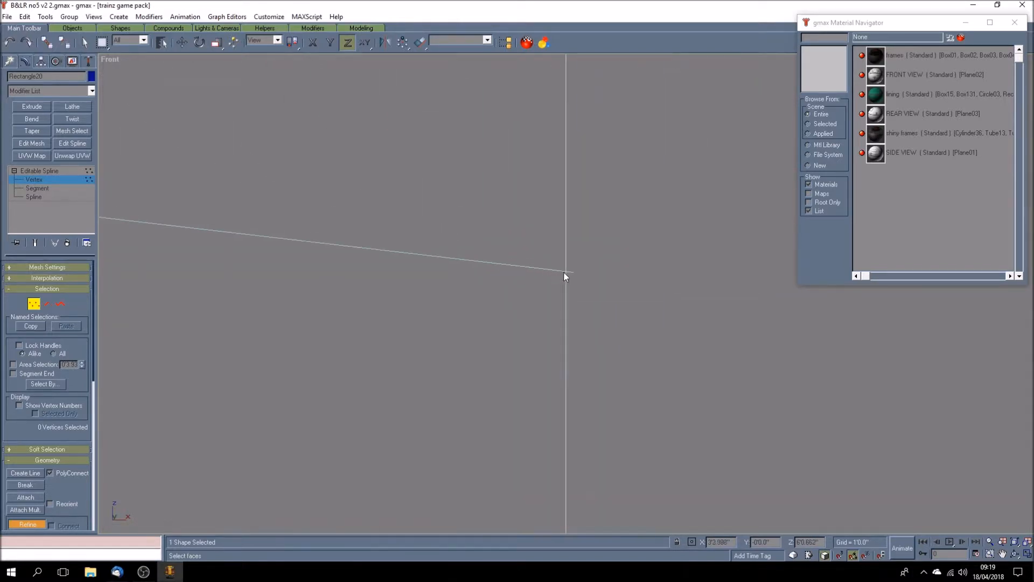
{"action": "scroll", "coordinate": [546, 305], "scroll_direction": "down", "scroll_amount": 8}
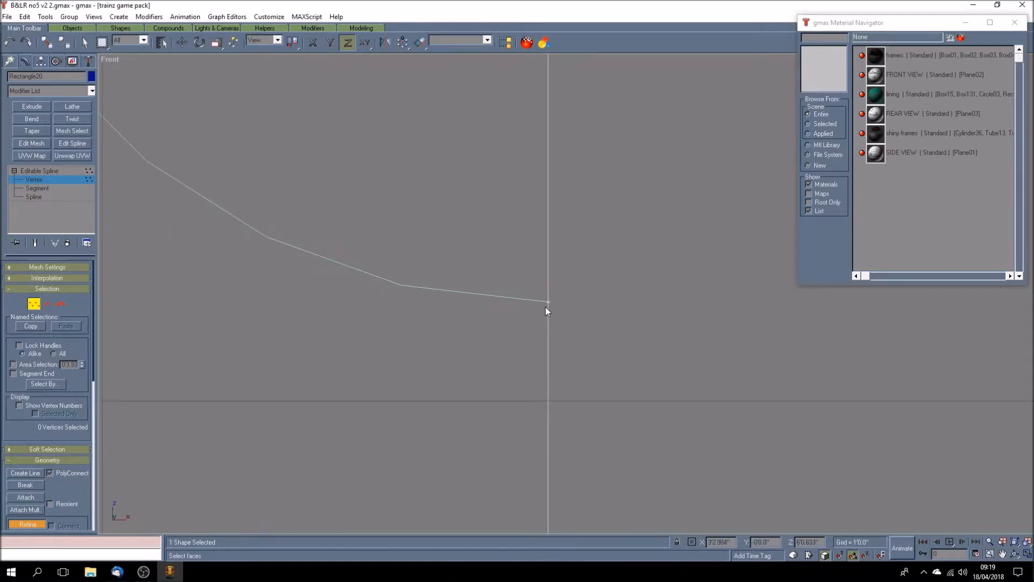
{"action": "scroll", "coordinate": [546, 305], "scroll_direction": "down", "scroll_amount": 2}
{"action": "scroll", "coordinate": [546, 305], "scroll_direction": "up", "scroll_amount": 5}
{"action": "scroll", "coordinate": [545, 305], "scroll_direction": "down", "scroll_amount": 3}
{"action": "scroll", "coordinate": [546, 305], "scroll_direction": "up", "scroll_amount": 3}
{"action": "scroll", "coordinate": [549, 299], "scroll_direction": "down", "scroll_amount": 3}
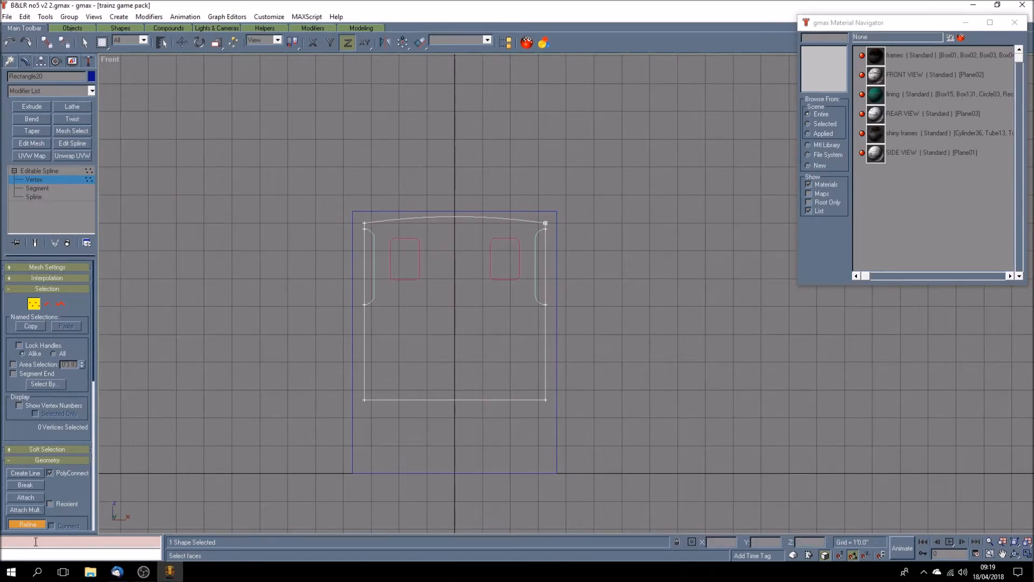
{"action": "left_click", "coordinate": [25, 523]}
- Delete the two outline segments that span the left and right recesses between the new vertices
{"action": "left_click", "coordinate": [37, 188]}
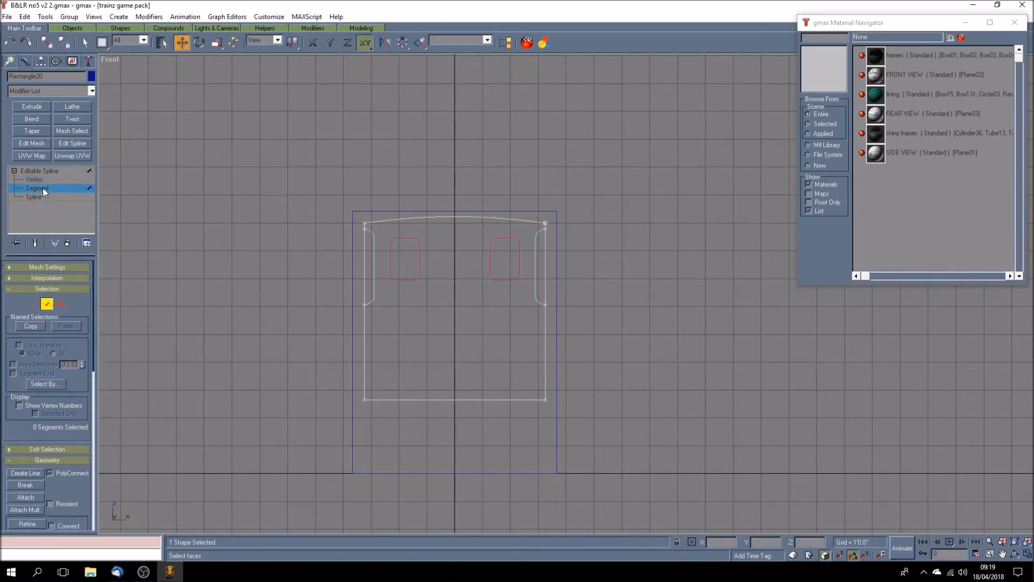
{"action": "left_click", "coordinate": [365, 264]}
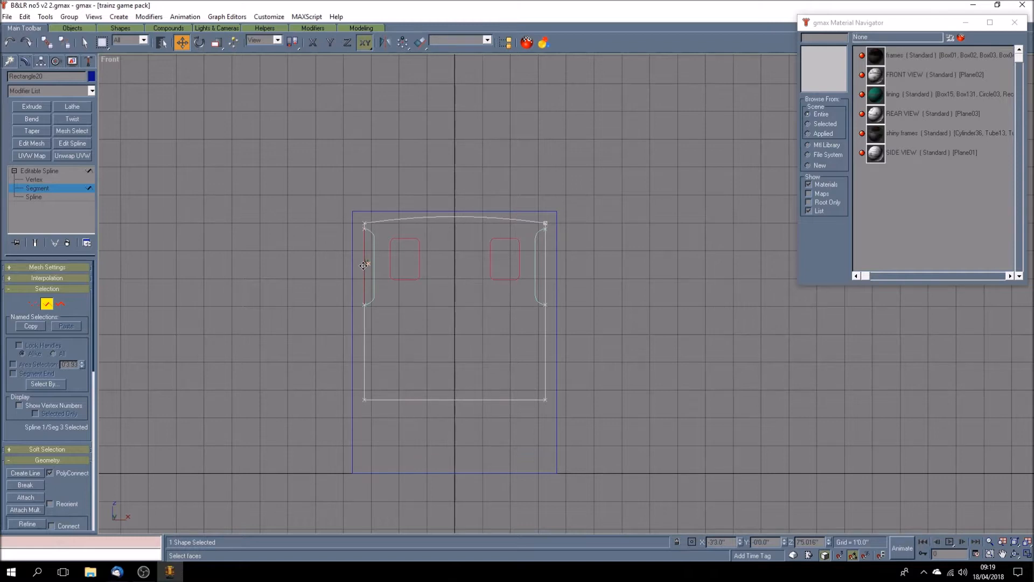
{"action": "key", "text": "Delete"}
{"action": "left_click", "coordinate": [547, 267]}
{"action": "key", "text": "Delete"}
{"action": "left_click", "coordinate": [63, 170]}
- Move the left recess curve along X to -3'2.03" so its ends meet the cut ends of the cab outline
{"action": "left_click", "coordinate": [301, 241]}
{"action": "scroll", "coordinate": [377, 234], "scroll_direction": "up", "scroll_amount": 8}
{"action": "scroll", "coordinate": [374, 337], "scroll_direction": "up", "scroll_amount": 4}
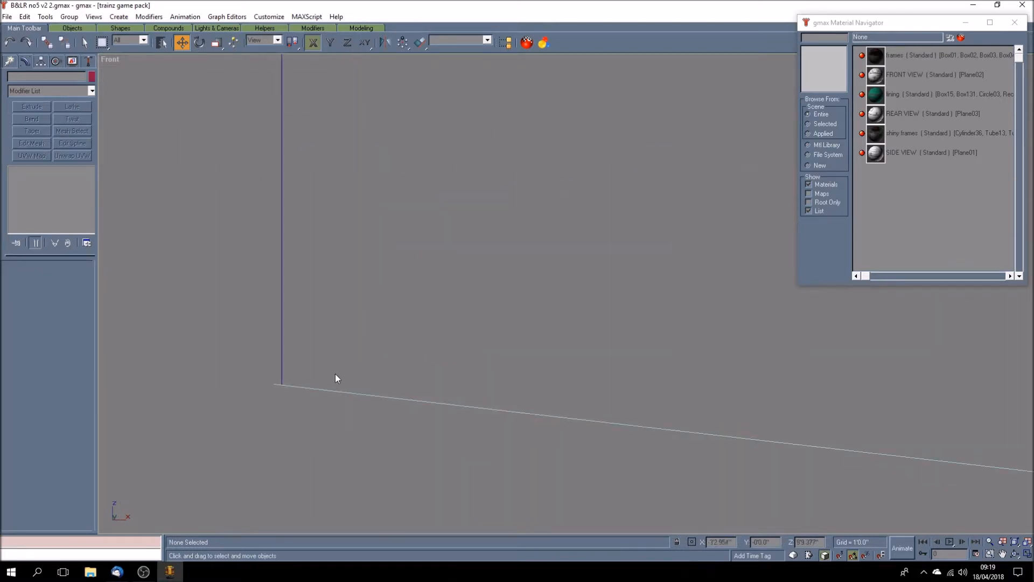
{"action": "left_click", "coordinate": [297, 387]}
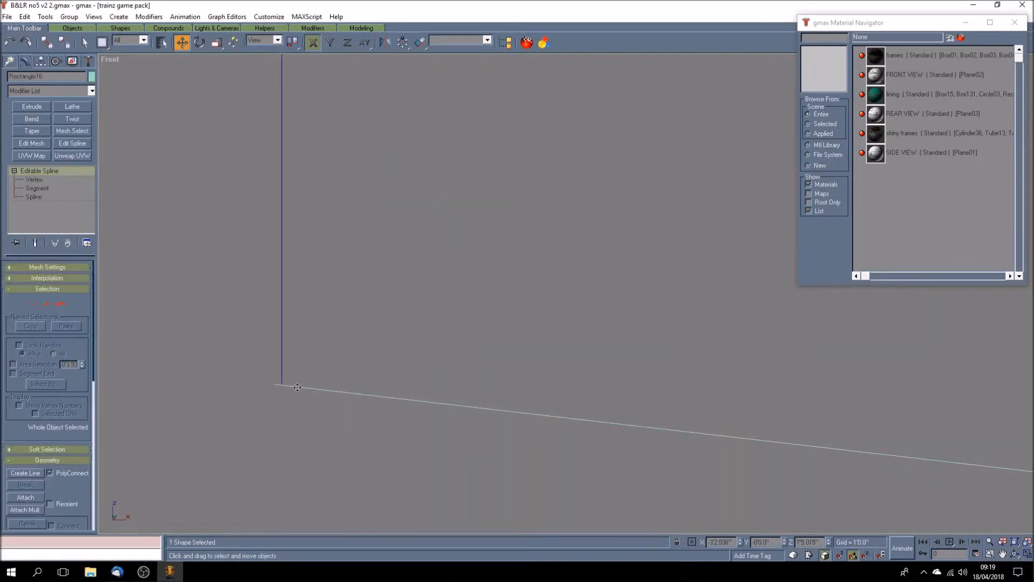
{"action": "left_click_drag", "start_coordinate": [297, 388], "coordinate": [306, 391]}
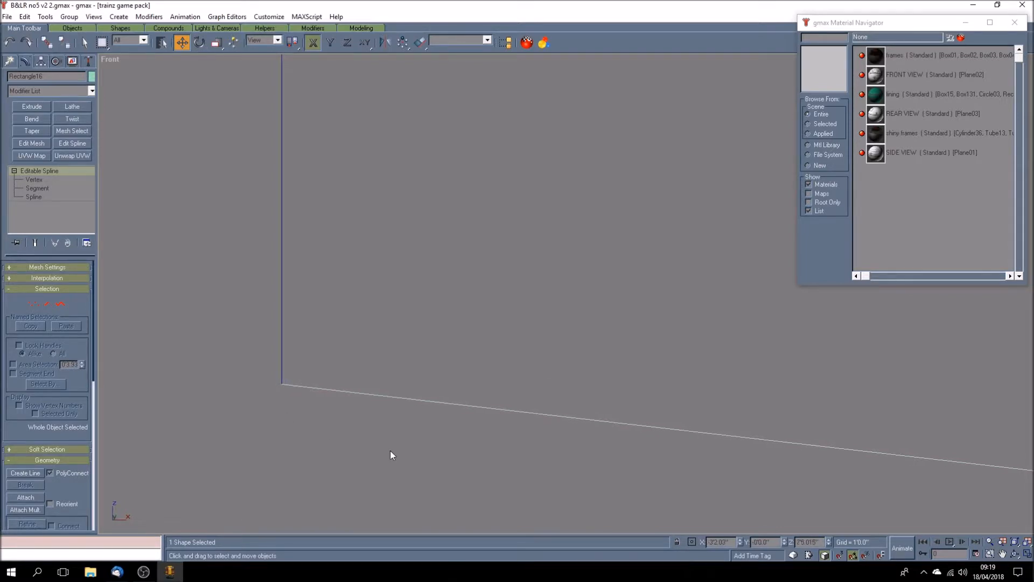
{"action": "left_click", "coordinate": [345, 434]}
{"action": "scroll", "coordinate": [345, 425], "scroll_direction": "down", "scroll_amount": 10}
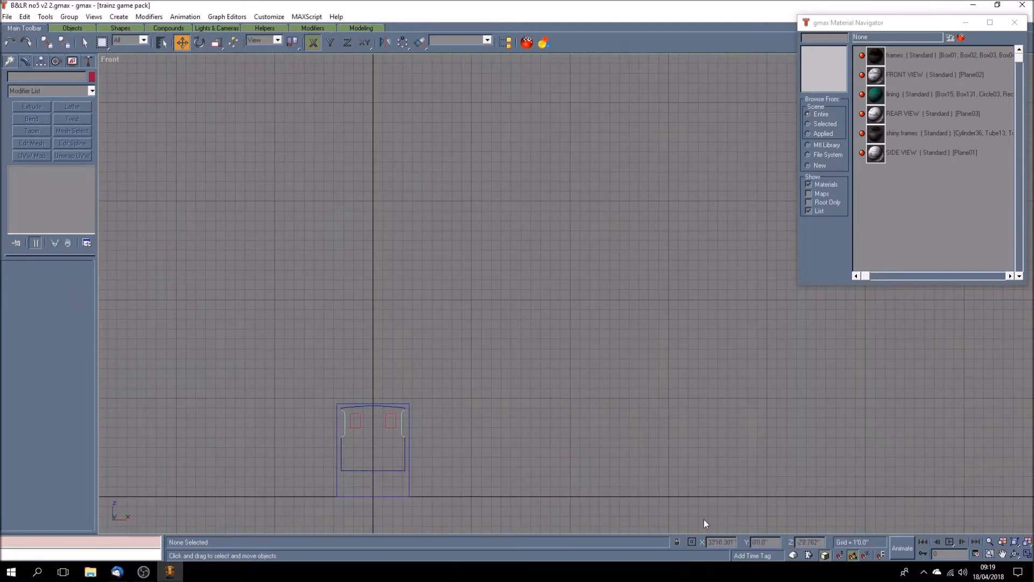
- Set the right recess curve's X position to 3'2.03" so it mirrors the left one
{"action": "left_click", "coordinate": [404, 424]}
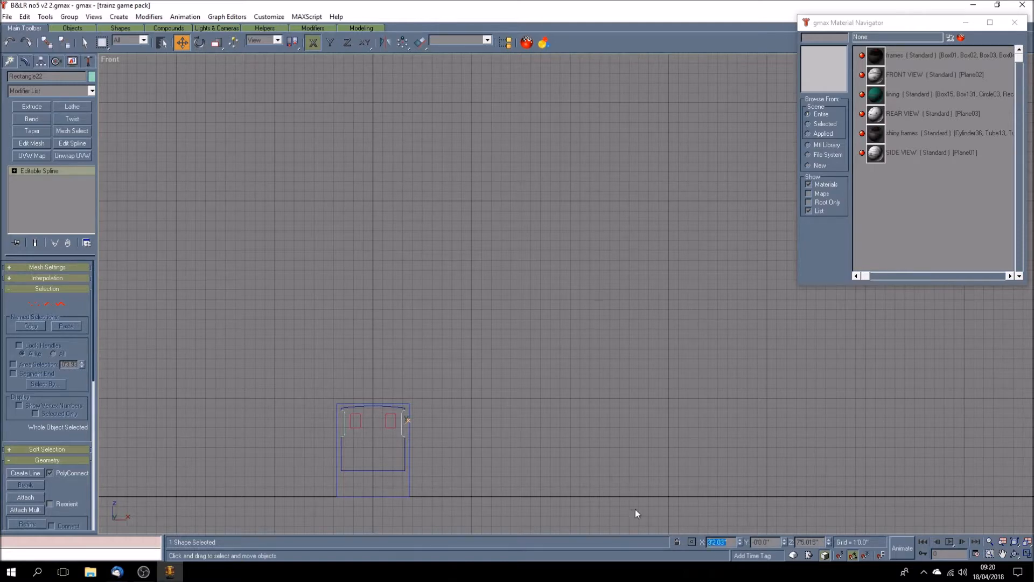
{"action": "left_click", "coordinate": [438, 426]}
{"action": "scroll", "coordinate": [419, 424], "scroll_direction": "up", "scroll_amount": 8}
{"action": "scroll", "coordinate": [420, 420], "scroll_direction": "down", "scroll_amount": 4}
{"action": "scroll", "coordinate": [358, 416], "scroll_direction": "down", "scroll_amount": 4}
{"action": "scroll", "coordinate": [374, 433], "scroll_direction": "up", "scroll_amount": 3}
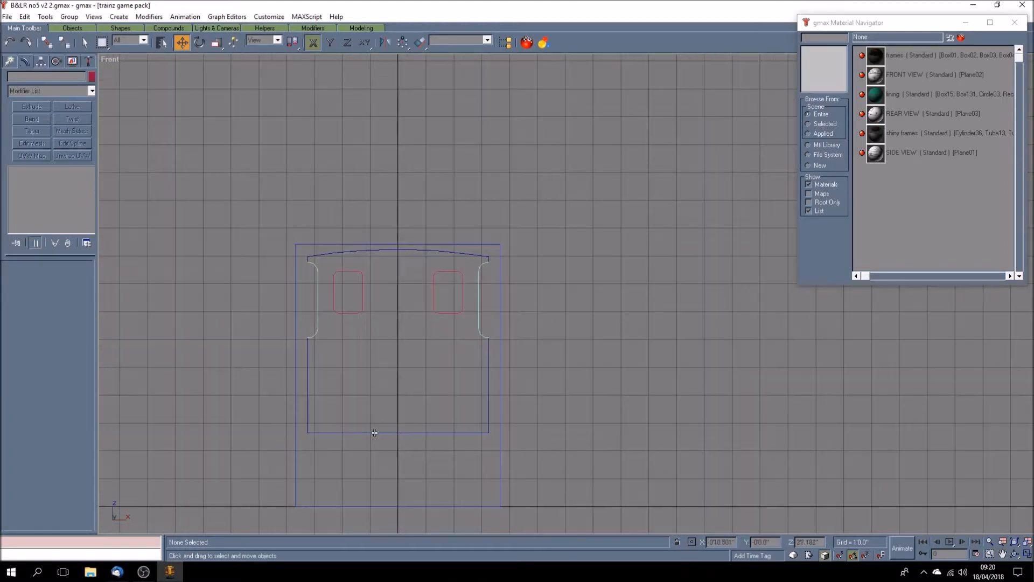
- Attach both recess curves and the right window rectangle to the cab outline
{"action": "left_click", "coordinate": [337, 251]}
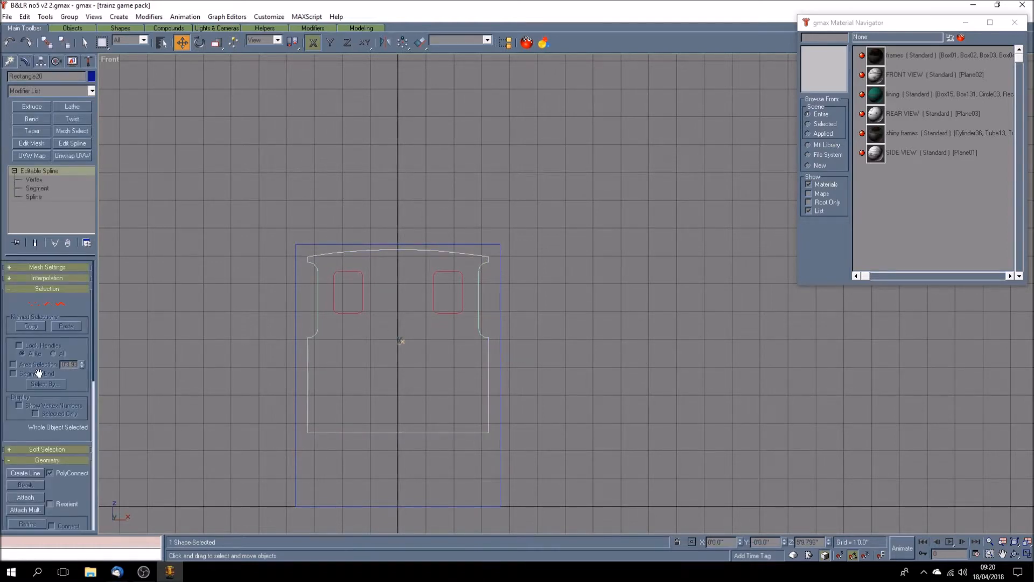
{"action": "left_click", "coordinate": [26, 497]}
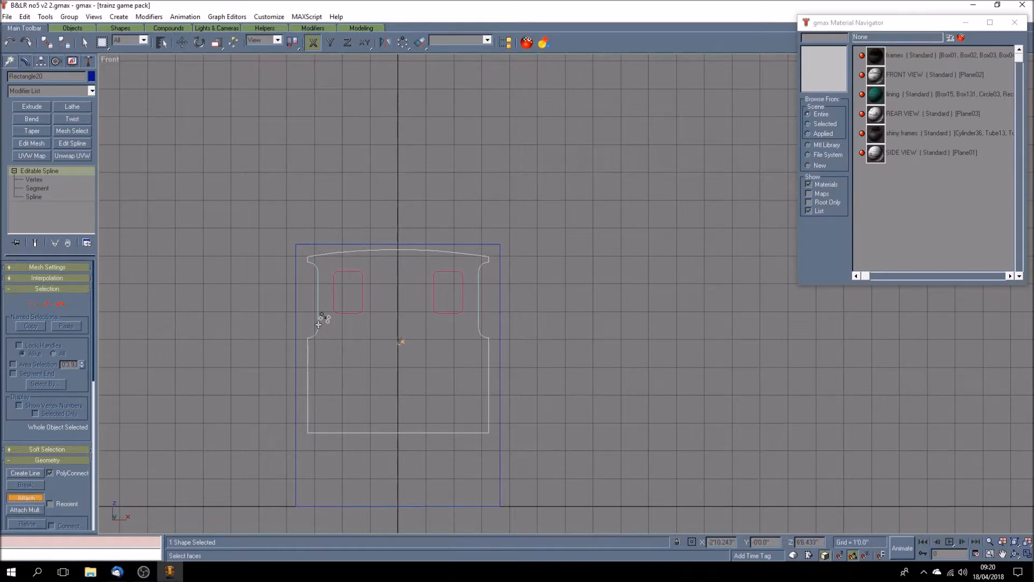
{"action": "left_click", "coordinate": [461, 311]}
{"action": "left_click", "coordinate": [19, 496]}
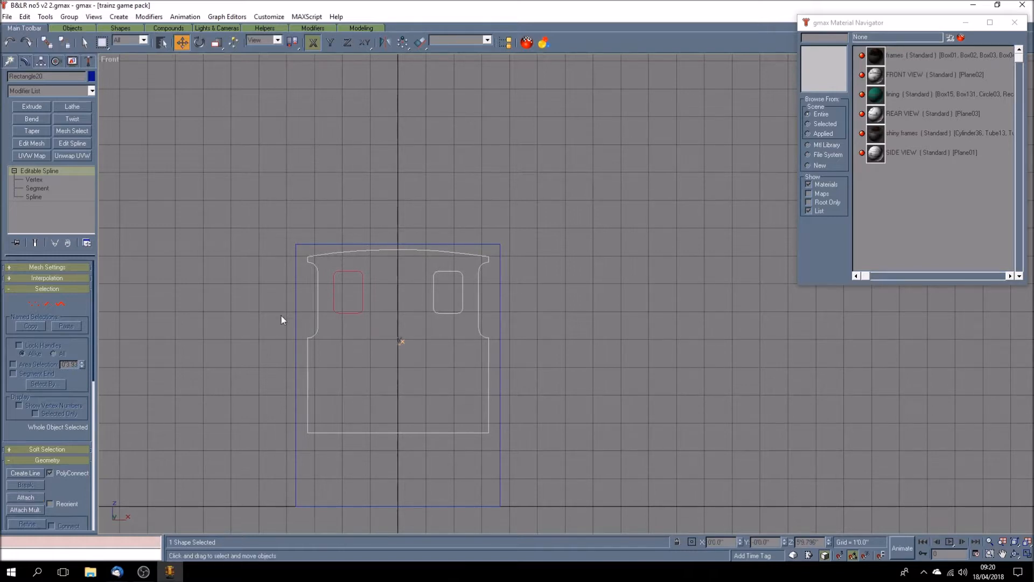
- Clone the left window rectangle and place the copy outside the cab outline at about X 7'3.3"
{"action": "left_click", "coordinate": [282, 318]}
{"action": "left_click", "coordinate": [358, 313]}
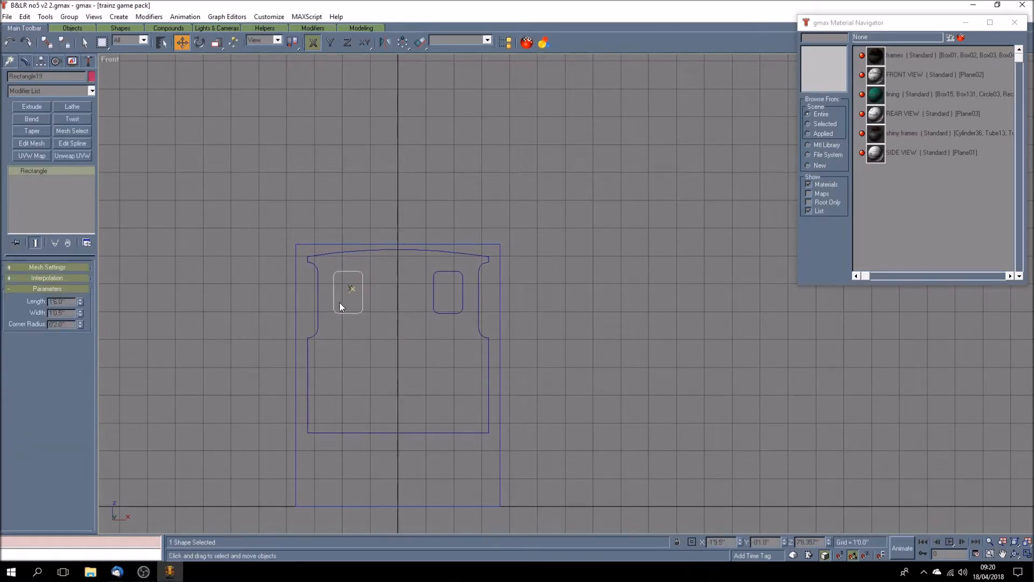
{"action": "left_click_drag", "start_coordinate": [334, 303], "coordinate": [587, 303], "text": "shift"}
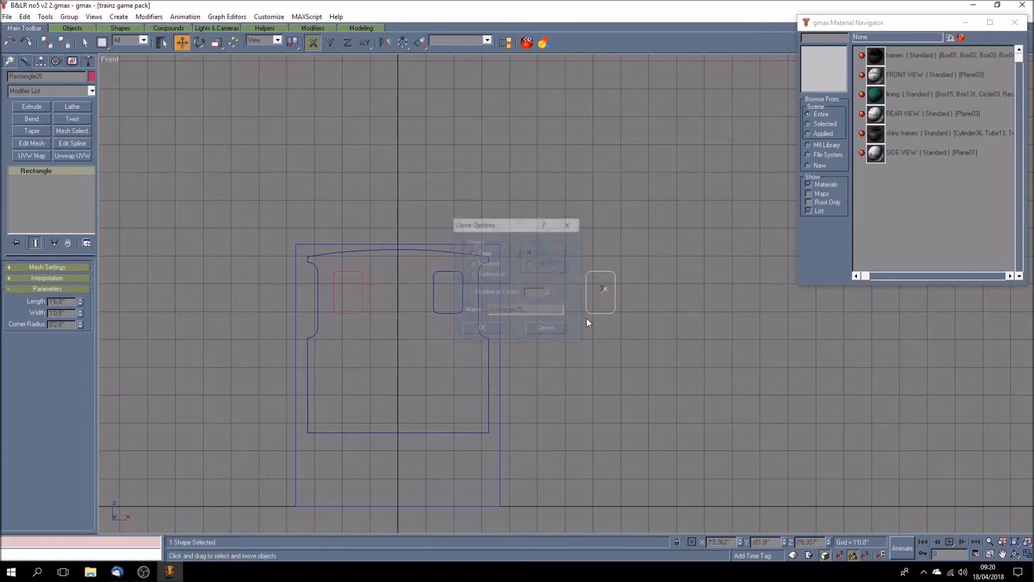
{"action": "left_click", "coordinate": [496, 330]}
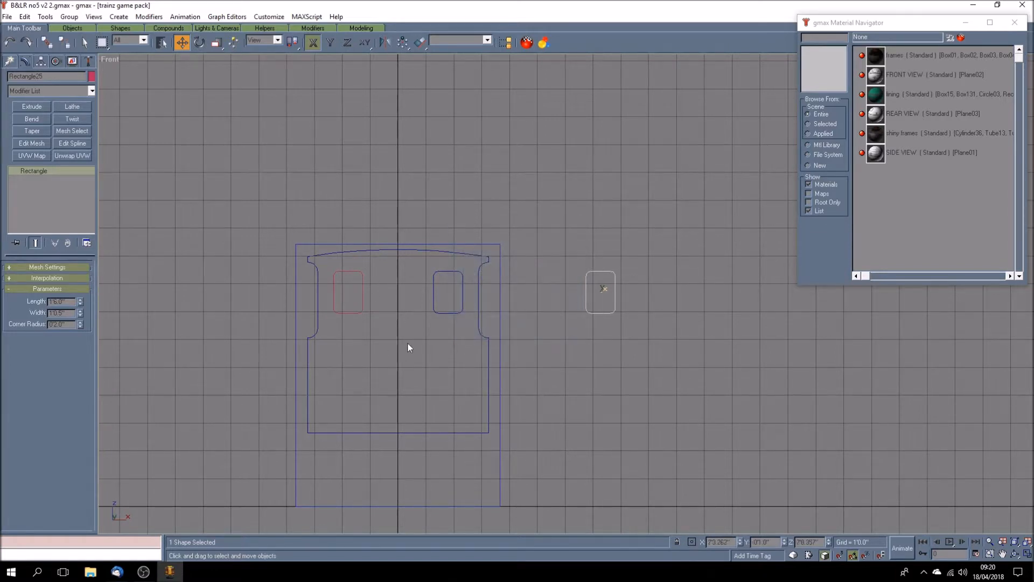
- Attach the original left window rectangle to the cab outline spline
{"action": "left_click", "coordinate": [448, 312]}
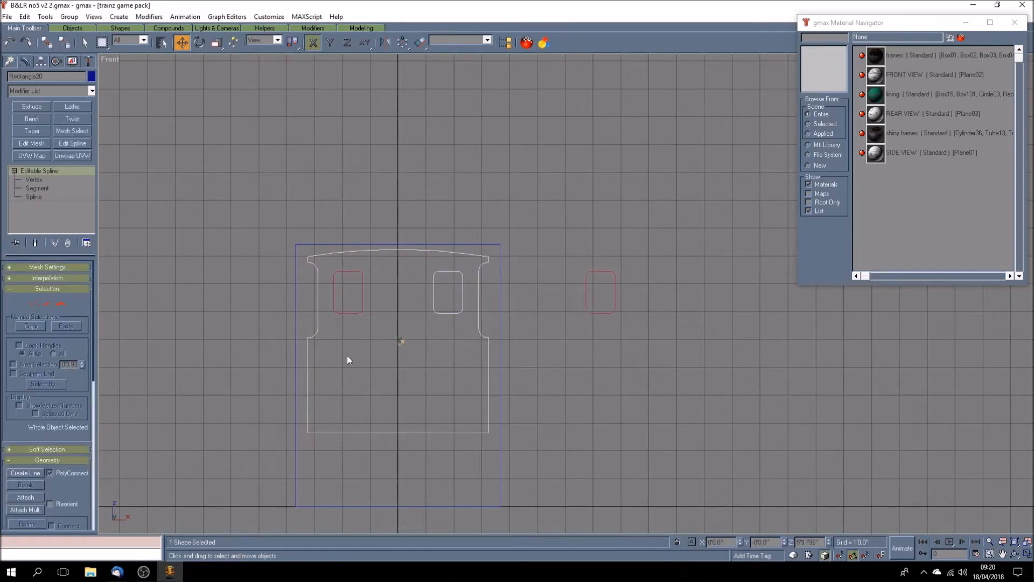
{"action": "left_click", "coordinate": [26, 497]}
{"action": "left_click", "coordinate": [363, 298]}
- Examine the combined cab end outline in a maximized Perspective view
{"action": "left_click", "coordinate": [1028, 554]}
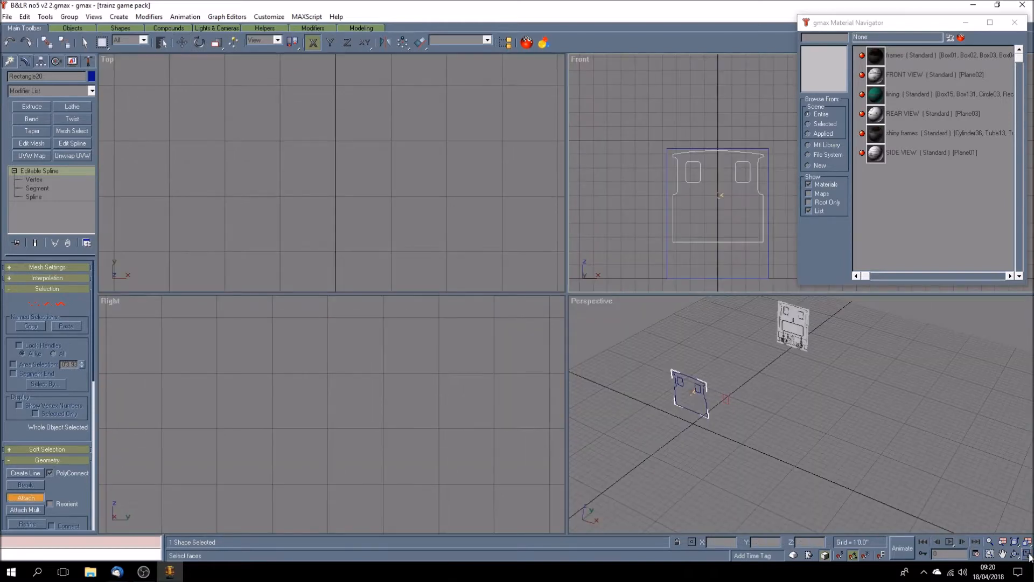
{"action": "left_click", "coordinate": [1003, 553]}
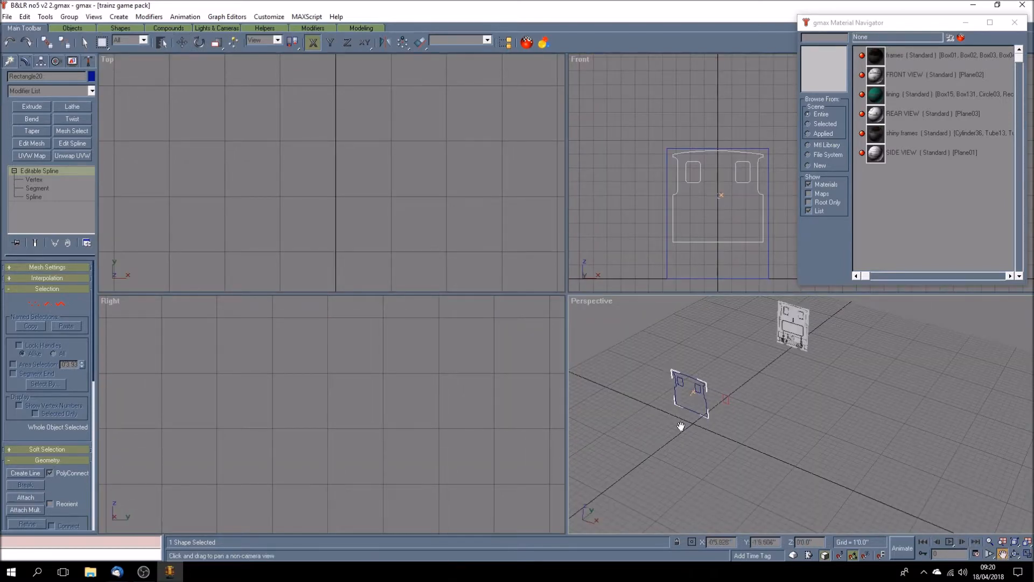
{"action": "left_click_drag", "start_coordinate": [716, 441], "coordinate": [745, 426]}
{"action": "left_click", "coordinate": [1027, 553]}
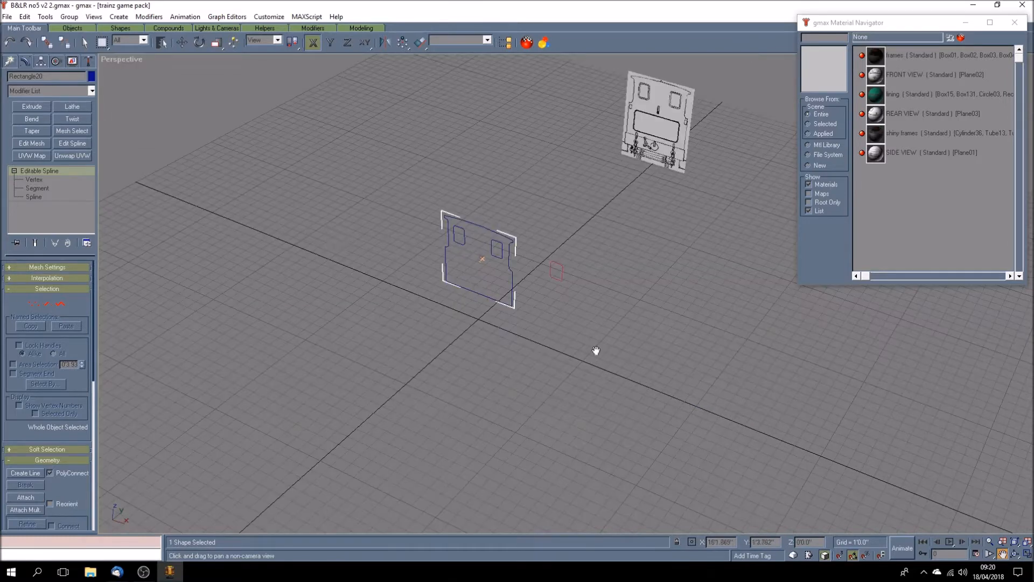
- Try extruding the combined cab end outline, and delete the Extrude modifier again
{"action": "left_click", "coordinate": [27, 108]}
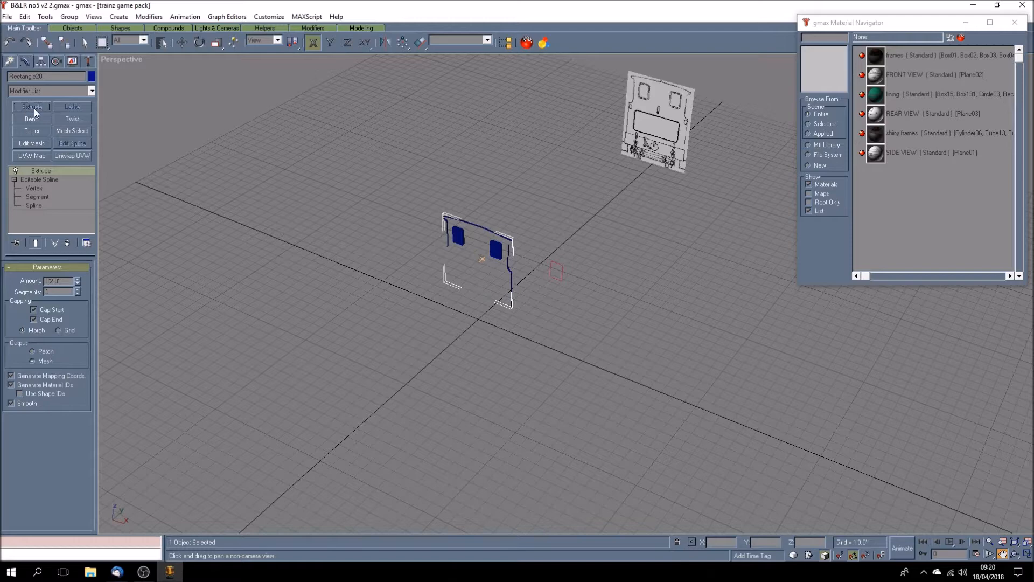
{"action": "right_click", "coordinate": [48, 168]}
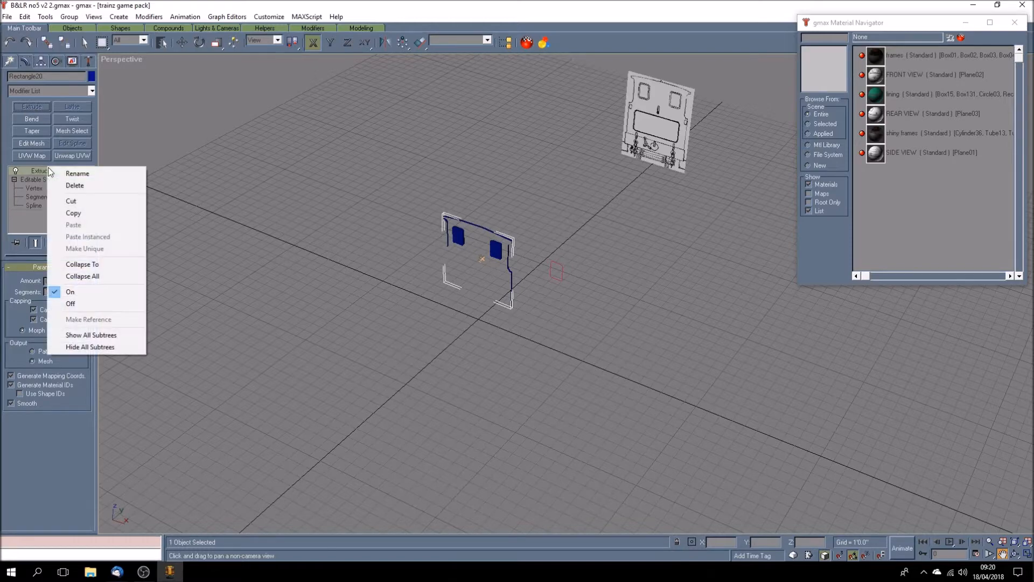
{"action": "left_click", "coordinate": [75, 185]}
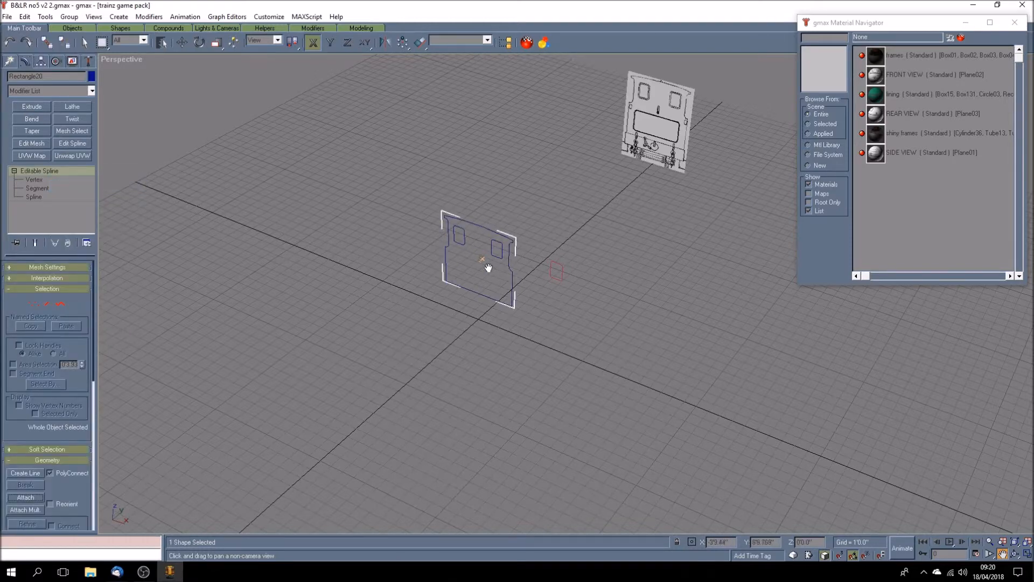
- Weld the overlapping vertices at the upper and lower ends of the cab outline's left recess in the Front view
{"action": "left_click", "coordinate": [1027, 554]}
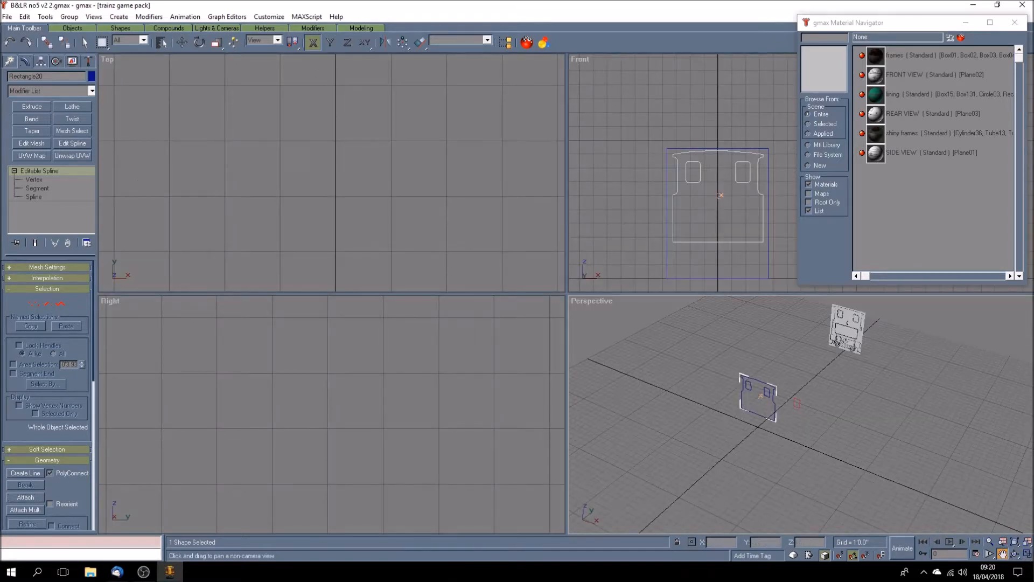
{"action": "left_click", "coordinate": [1028, 554]}
{"action": "left_click_drag", "start_coordinate": [424, 323], "coordinate": [453, 247]}
{"action": "scroll", "coordinate": [453, 246], "scroll_direction": "up", "scroll_amount": 1}
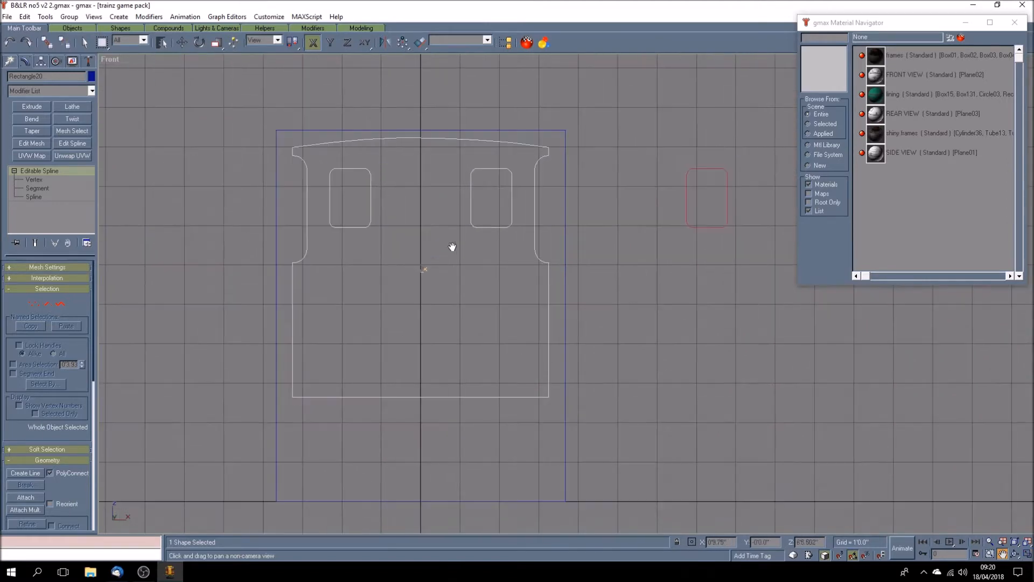
{"action": "left_click", "coordinate": [63, 181]}
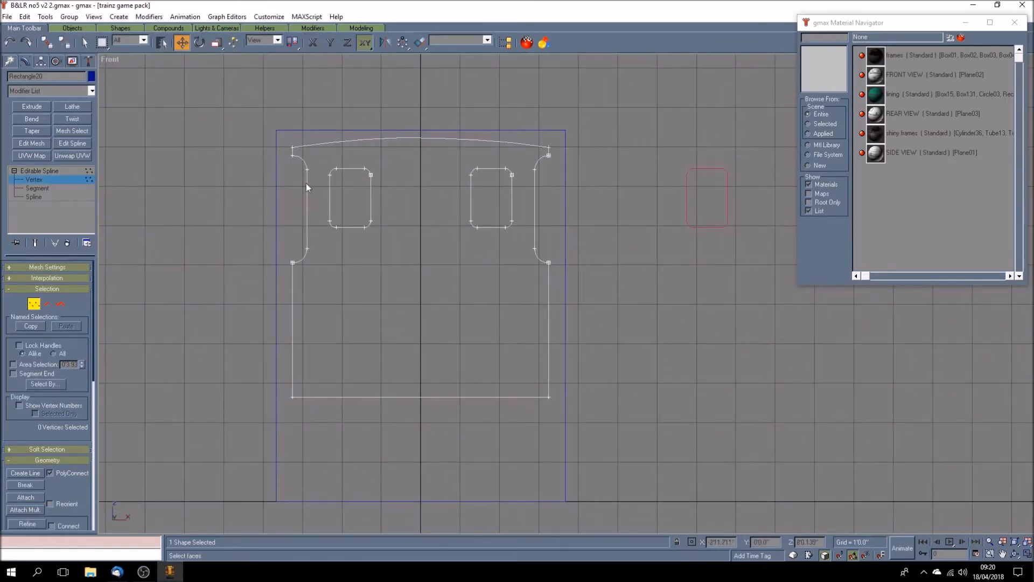
{"action": "left_click_drag", "start_coordinate": [285, 143], "coordinate": [300, 162]}
{"action": "scroll", "coordinate": [70, 492], "scroll_direction": "down", "scroll_amount": 3}
{"action": "left_click", "coordinate": [28, 412]}
{"action": "left_click_drag", "start_coordinate": [253, 258], "coordinate": [308, 276]}
{"action": "left_click", "coordinate": [26, 410]}
- Weld the overlapping vertices at the lower and upper ends of the cab outline's right recess
{"action": "left_click_drag", "start_coordinate": [552, 257], "coordinate": [539, 283]}
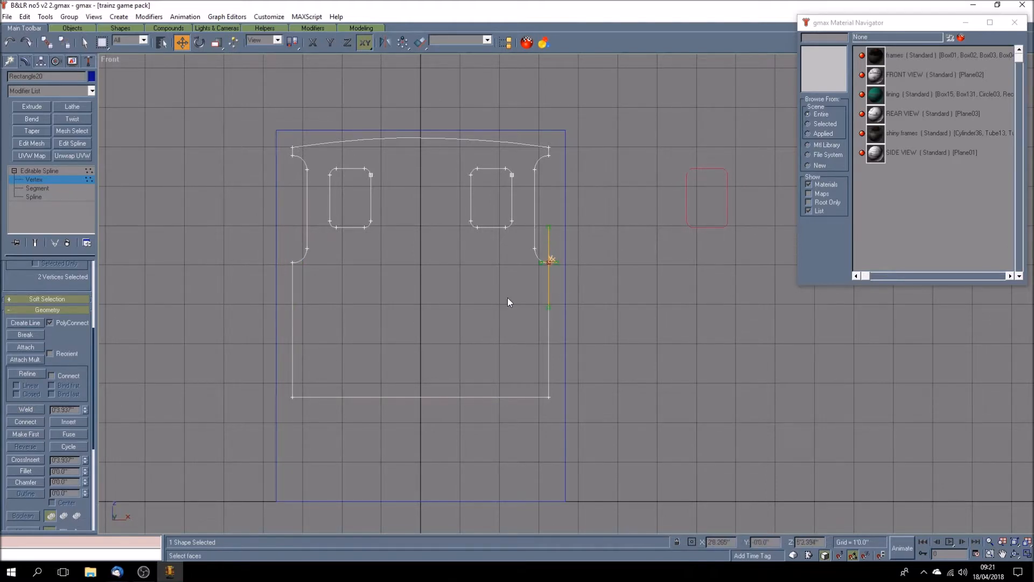
{"action": "left_click", "coordinate": [38, 408]}
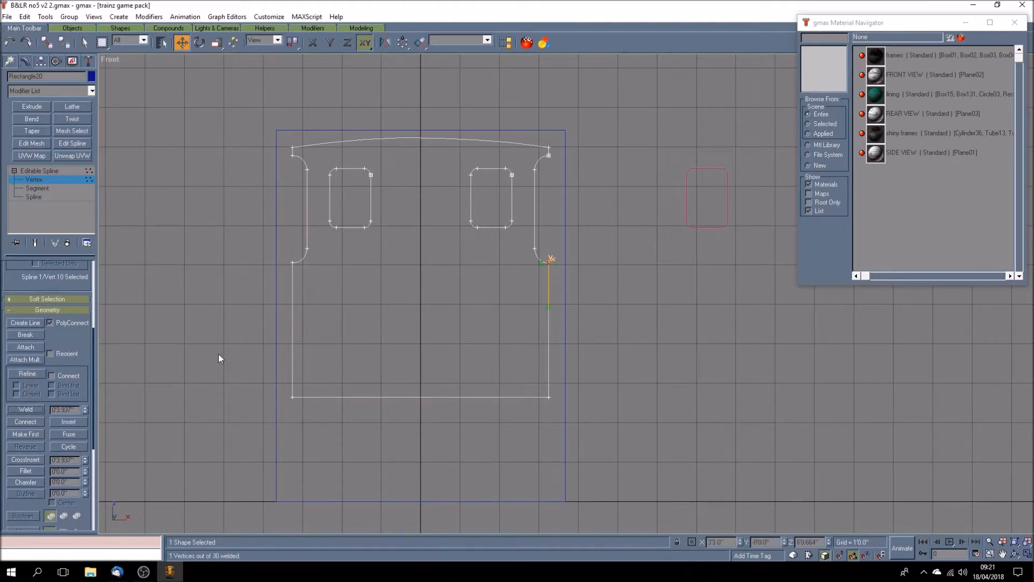
{"action": "left_click_drag", "start_coordinate": [556, 151], "coordinate": [539, 162]}
{"action": "left_click", "coordinate": [27, 409]}
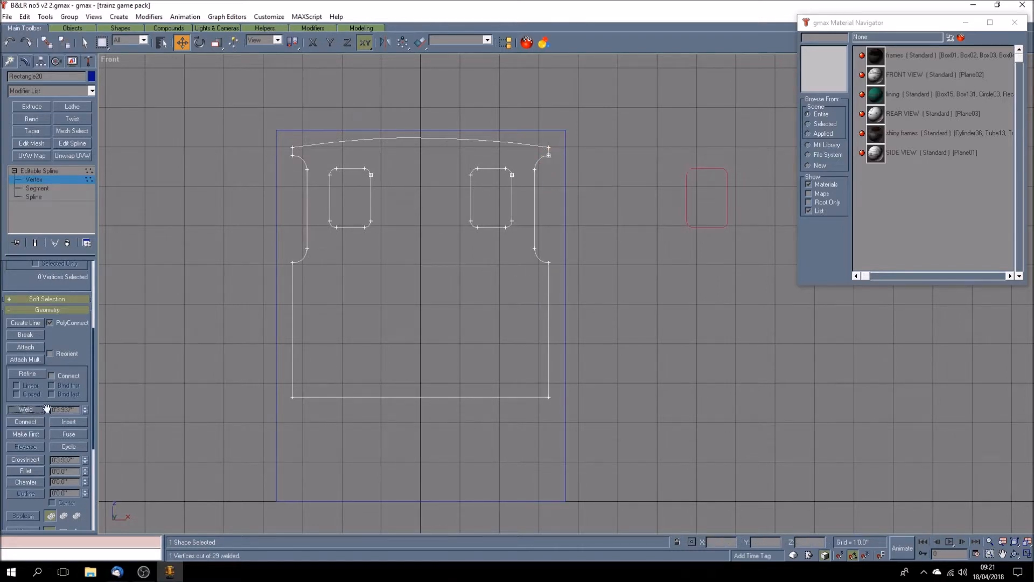
- Extrude the whole welded cab end outline with its window openings by 0'2.0"
{"action": "left_click", "coordinate": [1027, 554]}
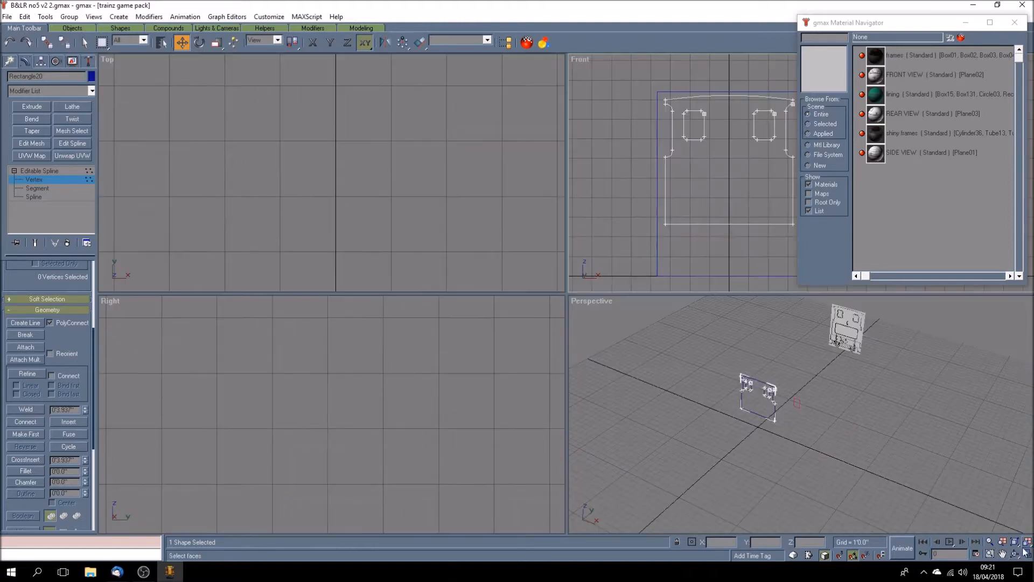
{"action": "left_click", "coordinate": [70, 172]}
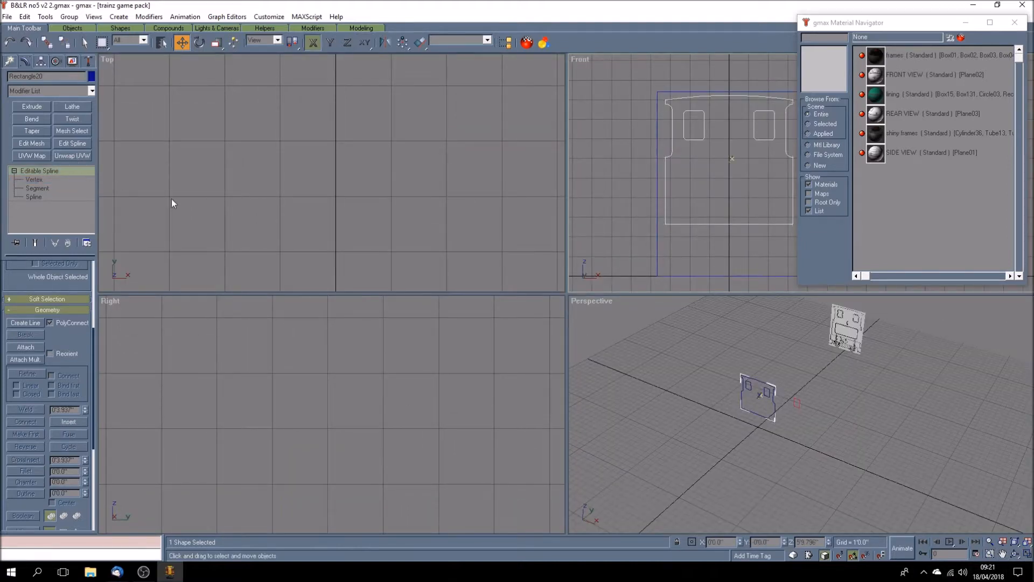
{"action": "left_click", "coordinate": [30, 108]}
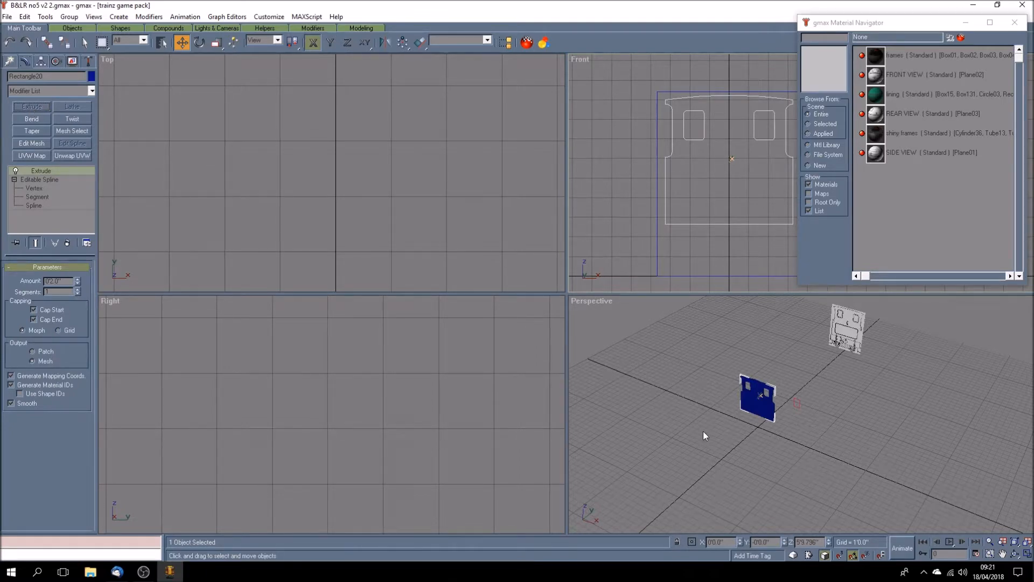
- Move the spare window rectangle along X from outside the cab so it coincides with the left window opening
{"action": "left_click", "coordinate": [1002, 554]}
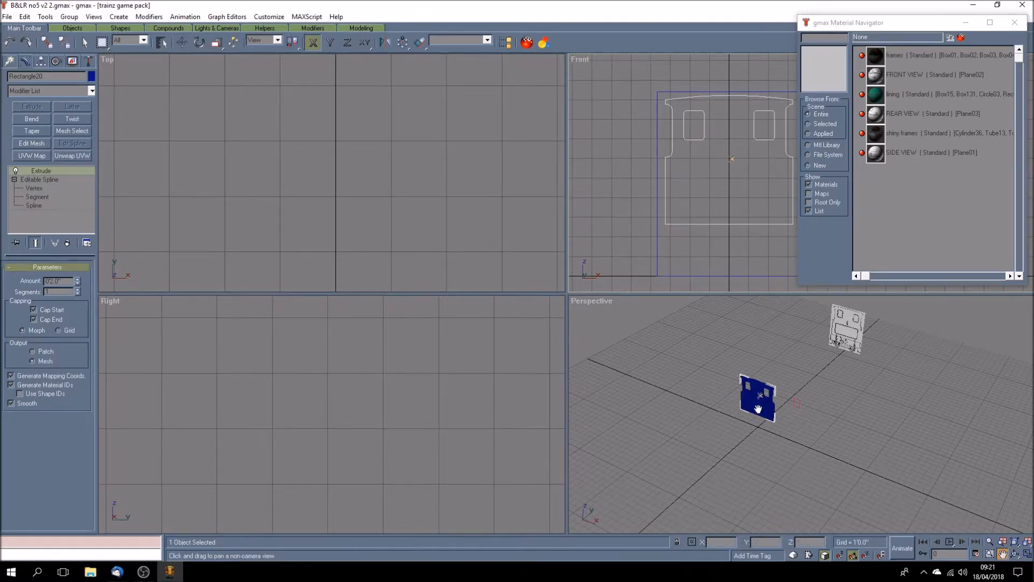
{"action": "left_click", "coordinate": [1027, 554]}
{"action": "left_click_drag", "start_coordinate": [397, 330], "coordinate": [439, 292]}
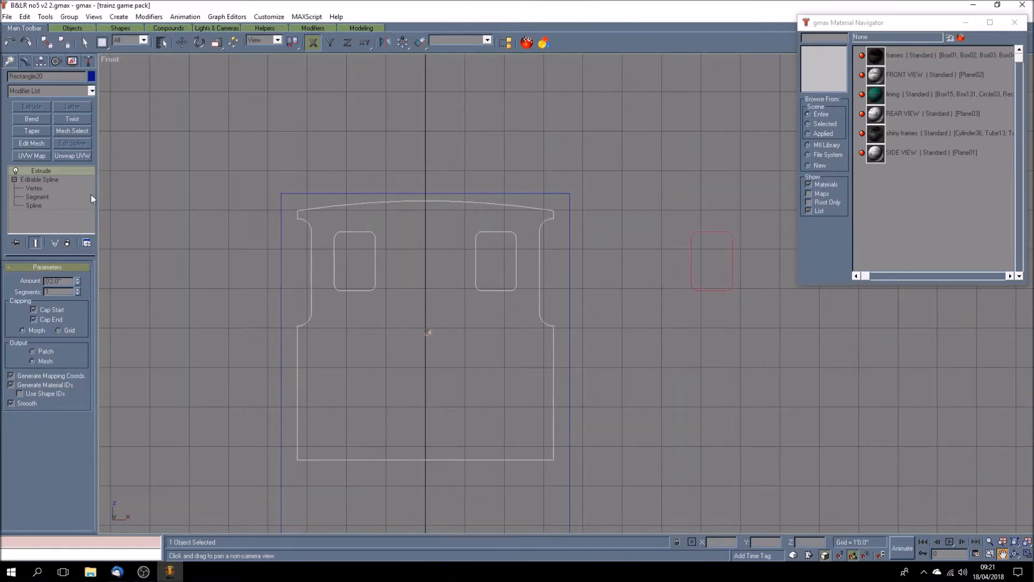
{"action": "left_click", "coordinate": [182, 42]}
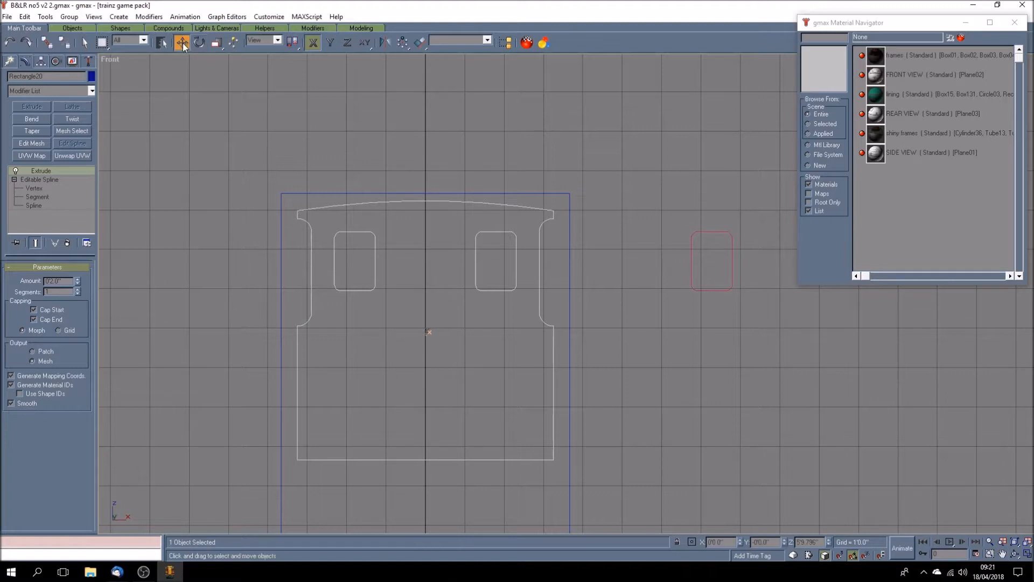
{"action": "left_click", "coordinate": [691, 286]}
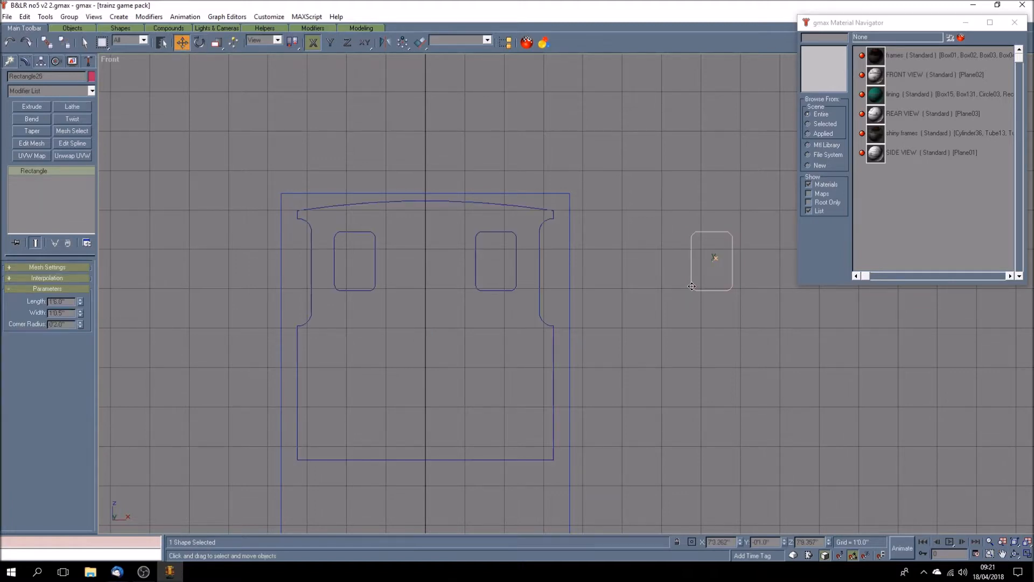
{"action": "left_click_drag", "start_coordinate": [692, 286], "coordinate": [335, 290]}
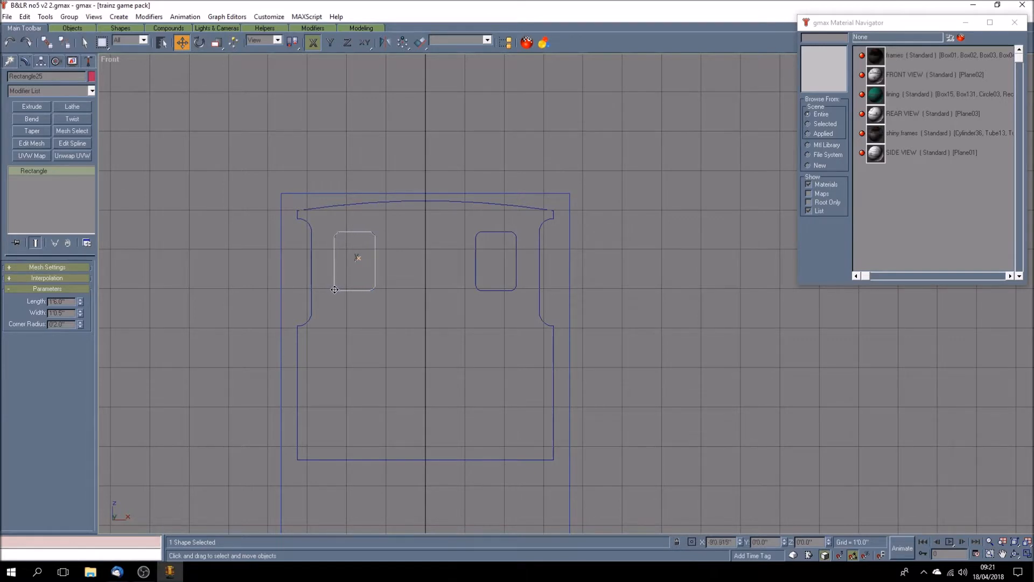
{"action": "scroll", "coordinate": [343, 279], "scroll_direction": "up", "scroll_amount": 5}
{"action": "scroll", "coordinate": [320, 285], "scroll_direction": "up", "scroll_amount": 5}
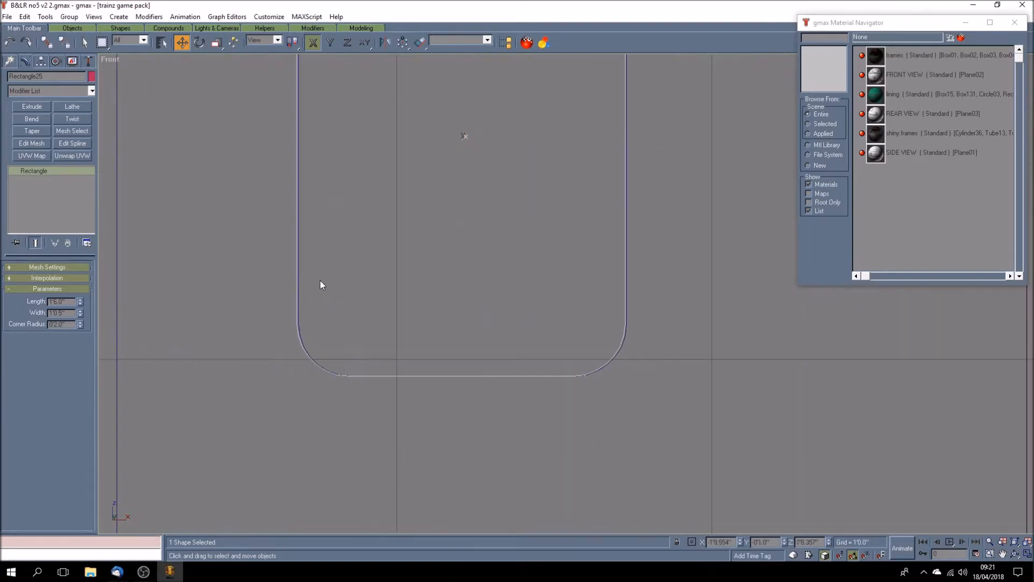
{"action": "left_click", "coordinate": [321, 294]}
{"action": "left_click_drag", "start_coordinate": [323, 298], "coordinate": [331, 296]}
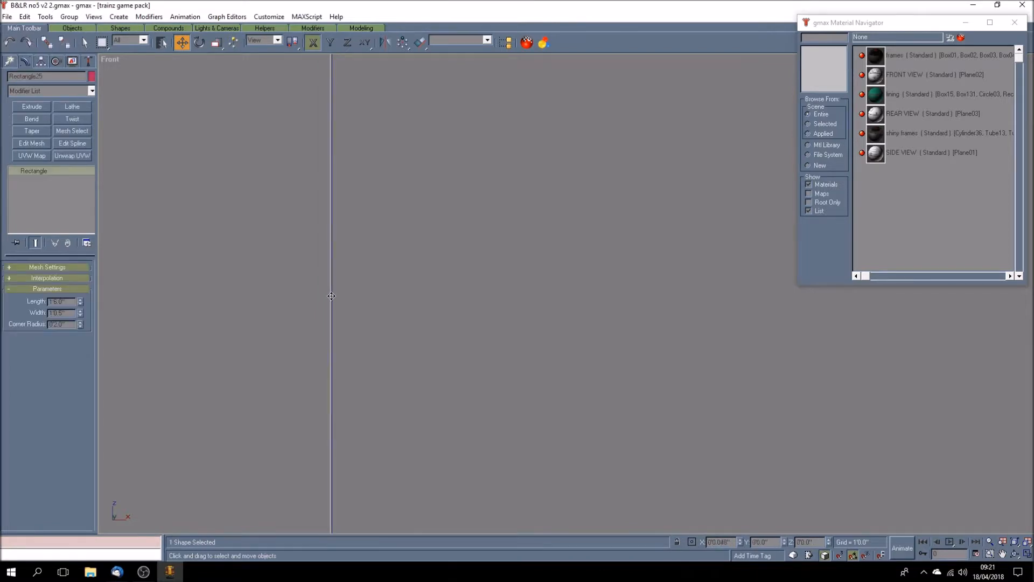
{"action": "left_click", "coordinate": [287, 296]}
- Scale the window rectangle uniformly to about 96% so it sits just inside the left window opening
{"action": "scroll", "coordinate": [299, 283], "scroll_direction": "down", "scroll_amount": 10}
{"action": "scroll", "coordinate": [334, 254], "scroll_direction": "up", "scroll_amount": 4}
{"action": "left_click", "coordinate": [400, 262]}
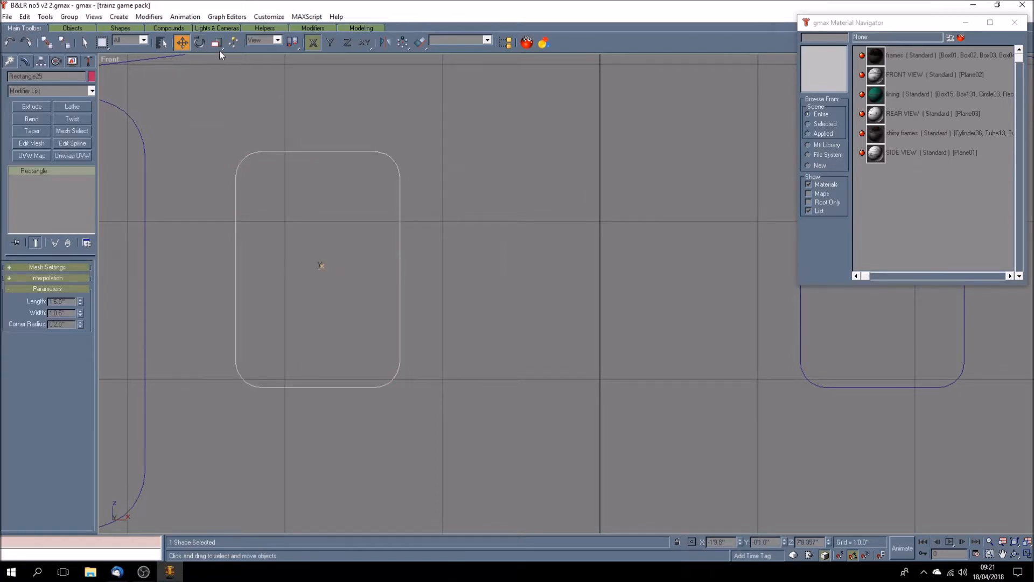
{"action": "left_click_drag", "start_coordinate": [219, 43], "coordinate": [214, 71]}
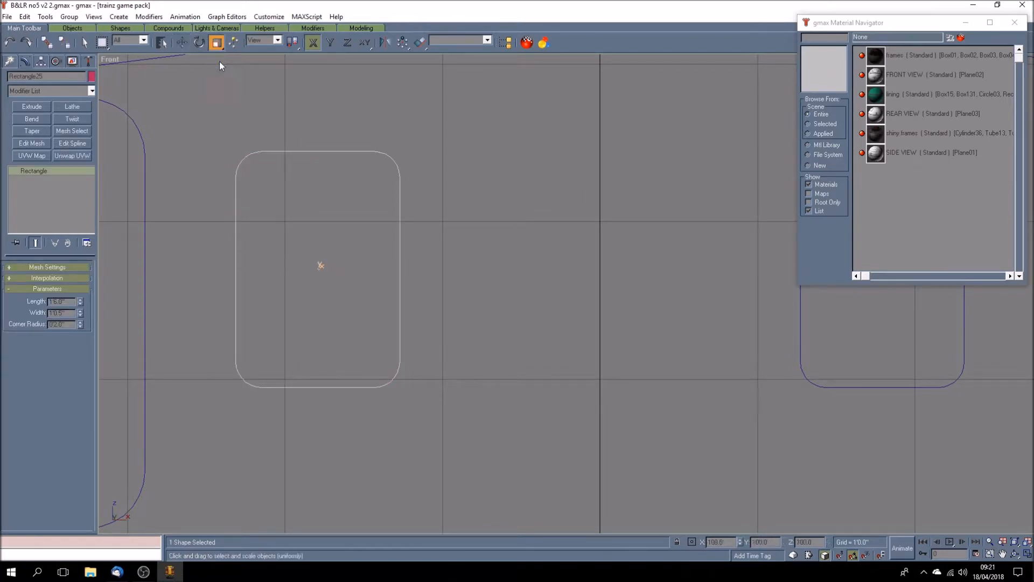
{"action": "left_click_drag", "start_coordinate": [264, 150], "coordinate": [264, 152]}
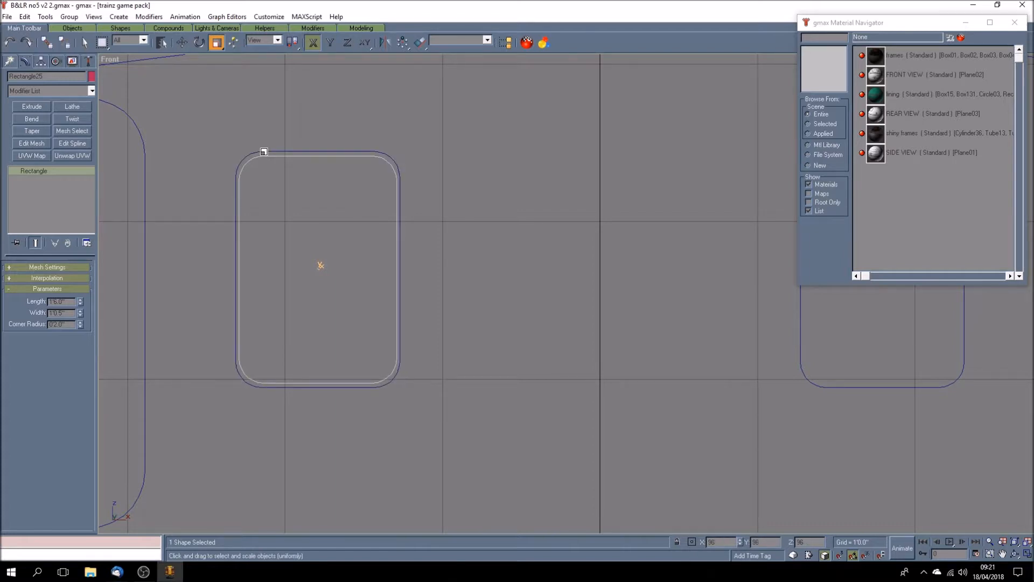
- Clone the window rectangle as a copy and scale it uniformly to about 104%, just outside the window opening
{"action": "left_click", "coordinate": [25, 17]}
{"action": "left_click", "coordinate": [56, 97]}
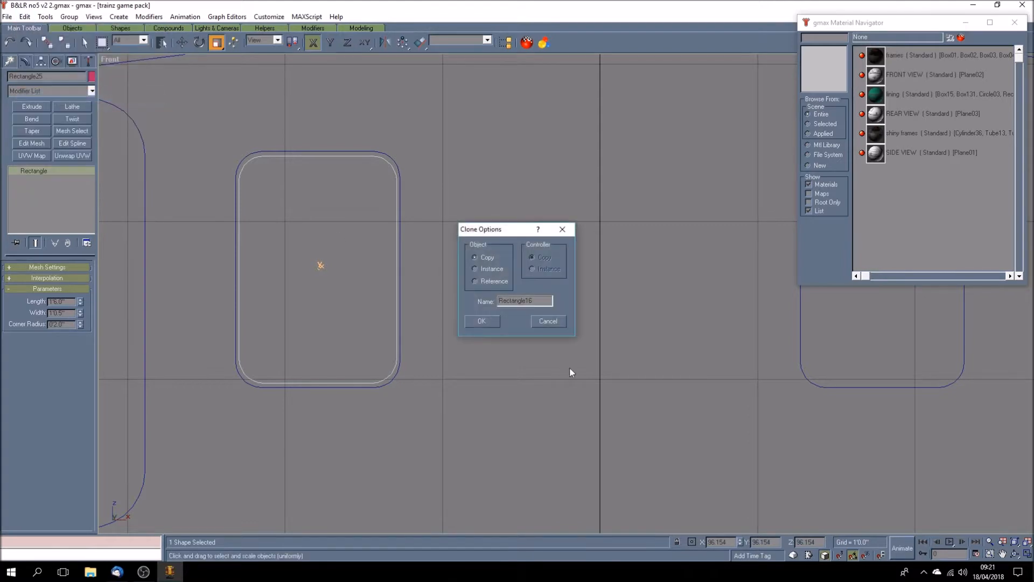
{"action": "left_click", "coordinate": [487, 321]}
{"action": "left_click_drag", "start_coordinate": [293, 155], "coordinate": [292, 152]}
- Scale the rectangles non-uniformly in X, widening the outer one to about 106% and narrowing the inner one to about 94%
{"action": "left_click_drag", "start_coordinate": [218, 46], "coordinate": [218, 75]}
{"action": "left_click_drag", "start_coordinate": [240, 270], "coordinate": [228, 269]}
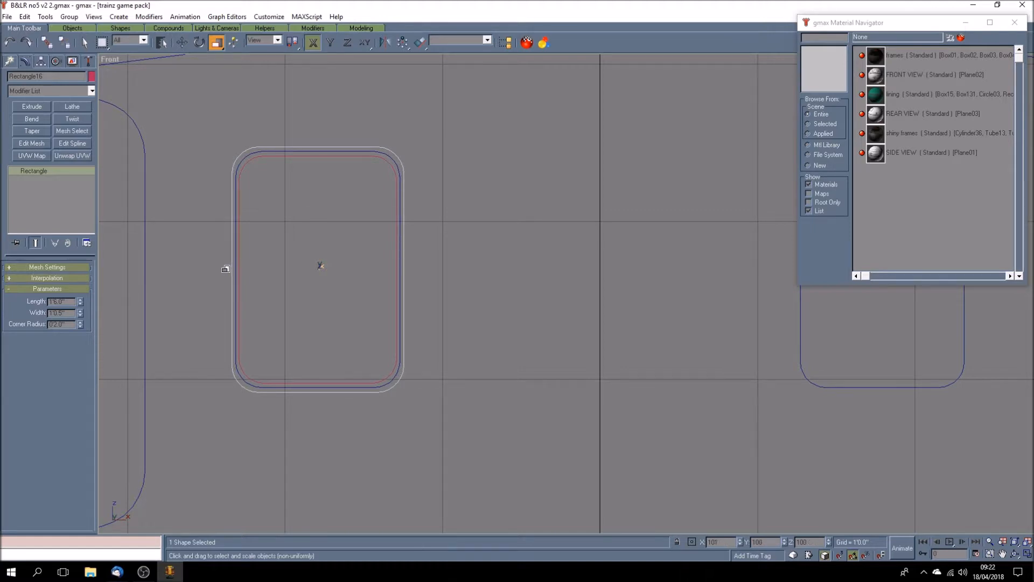
{"action": "left_click_drag", "start_coordinate": [220, 269], "coordinate": [219, 268]}
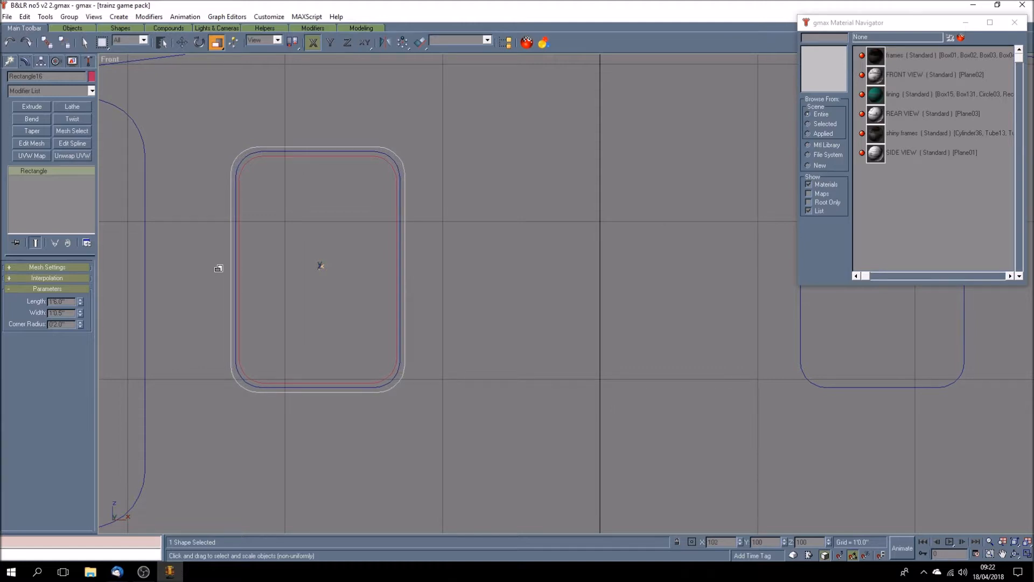
{"action": "left_click_drag", "start_coordinate": [219, 268], "coordinate": [219, 269]}
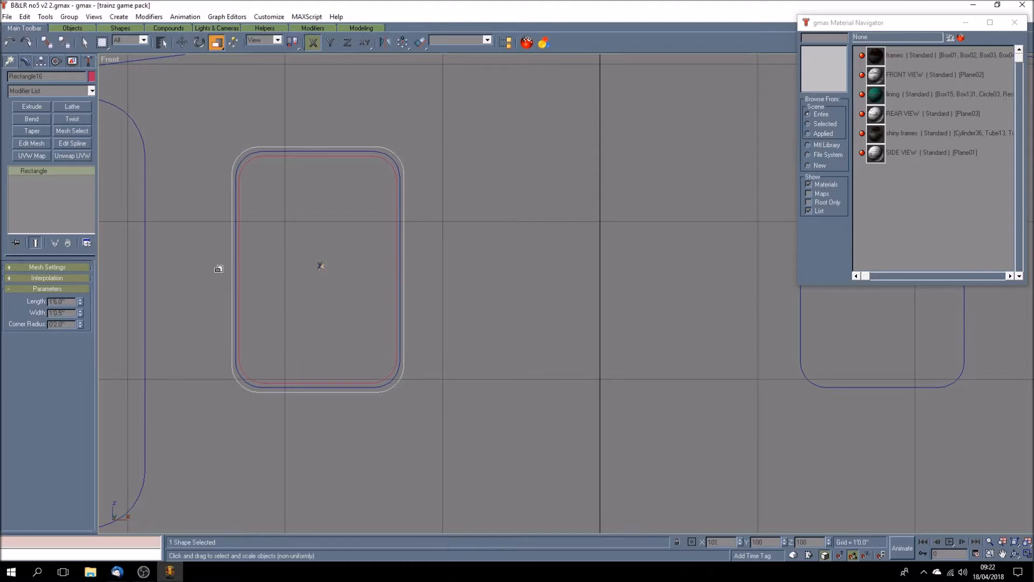
{"action": "left_click_drag", "start_coordinate": [218, 269], "coordinate": [219, 267]}
{"action": "left_click", "coordinate": [238, 267]}
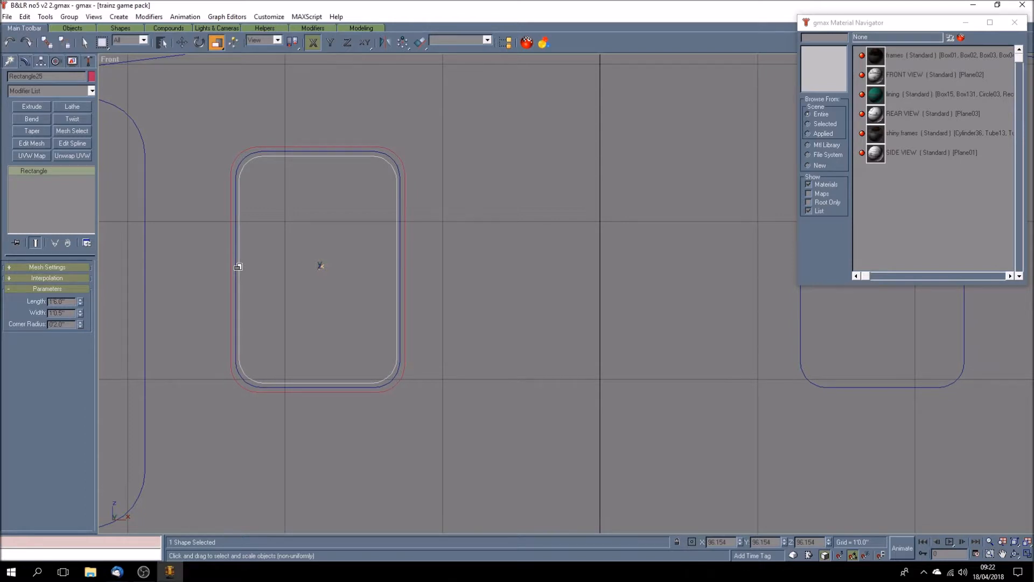
{"action": "left_click_drag", "start_coordinate": [238, 266], "coordinate": [239, 268]}
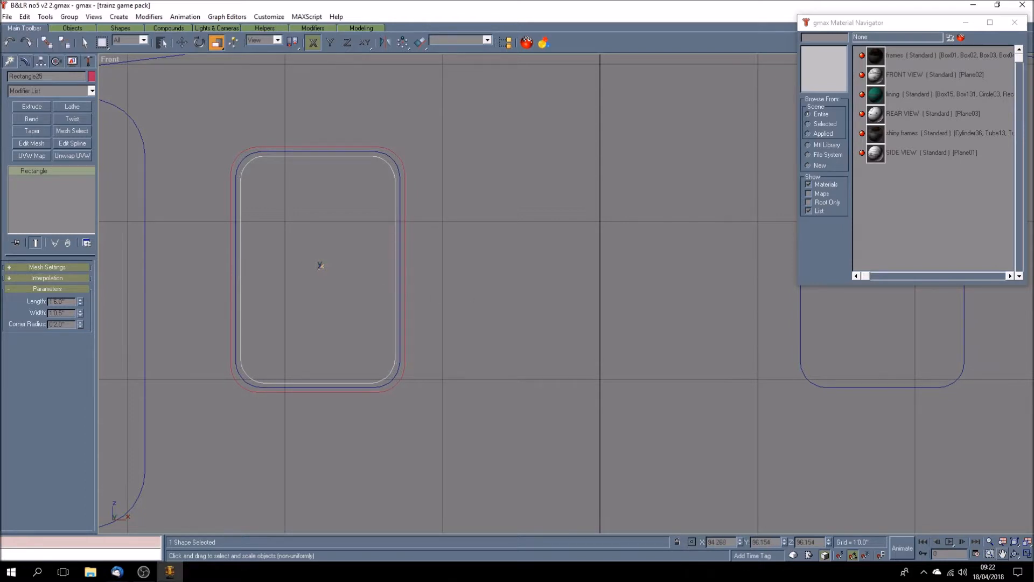
- Convert the inner and outer window rectangles to editable splines
{"action": "left_click", "coordinate": [1027, 554]}
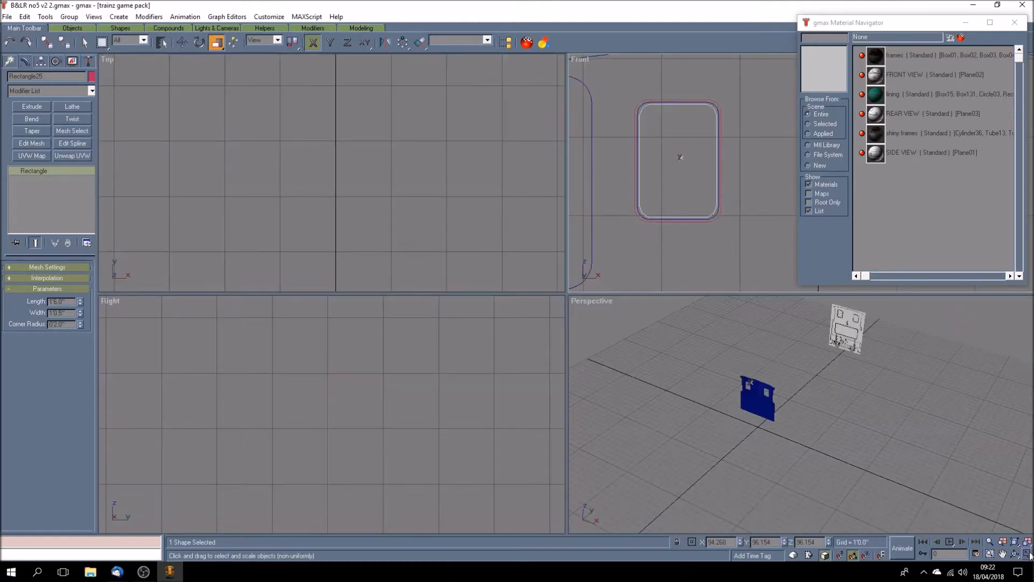
{"action": "left_click", "coordinate": [1028, 554]}
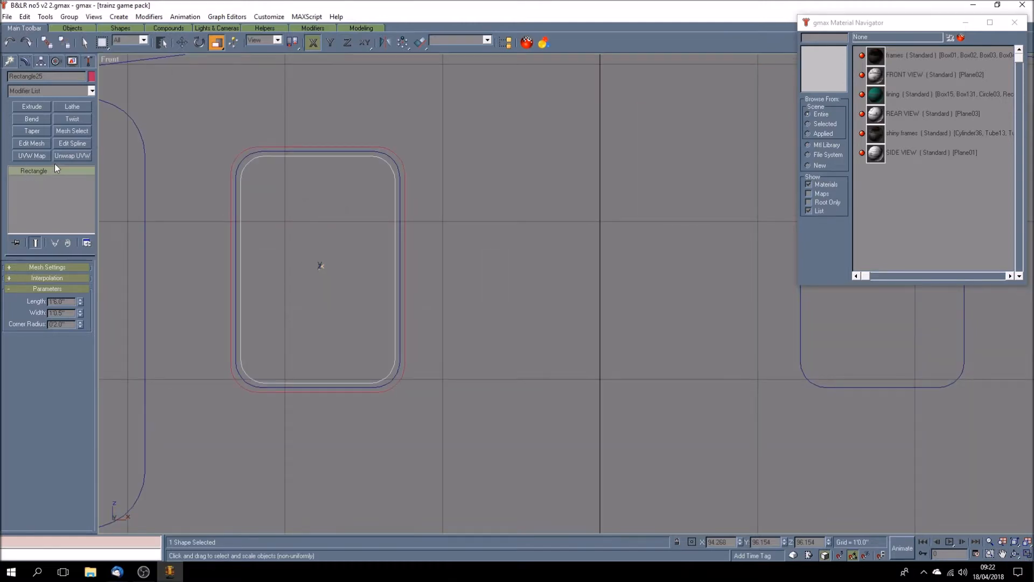
{"action": "right_click", "coordinate": [55, 178]}
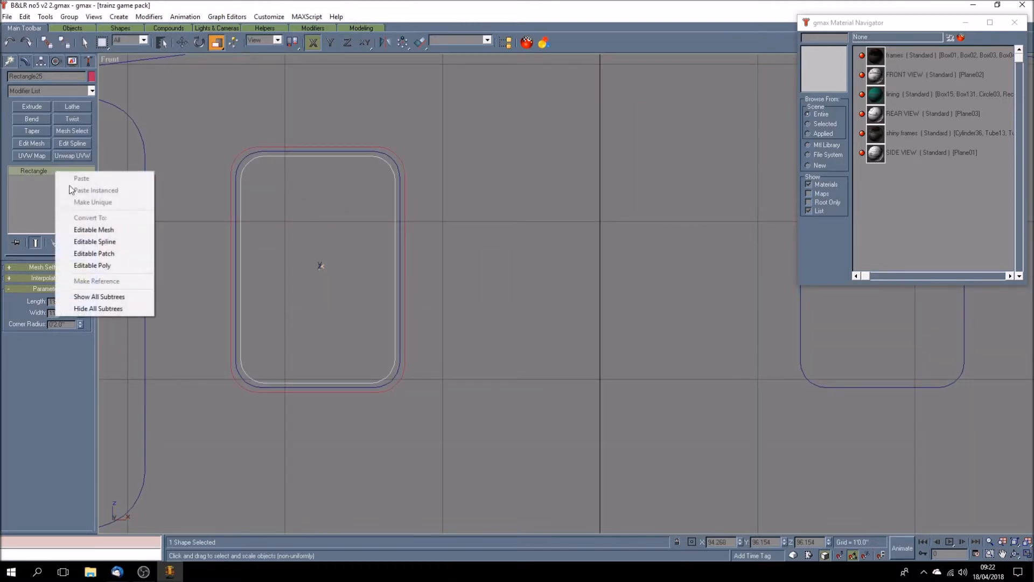
{"action": "left_click", "coordinate": [125, 240]}
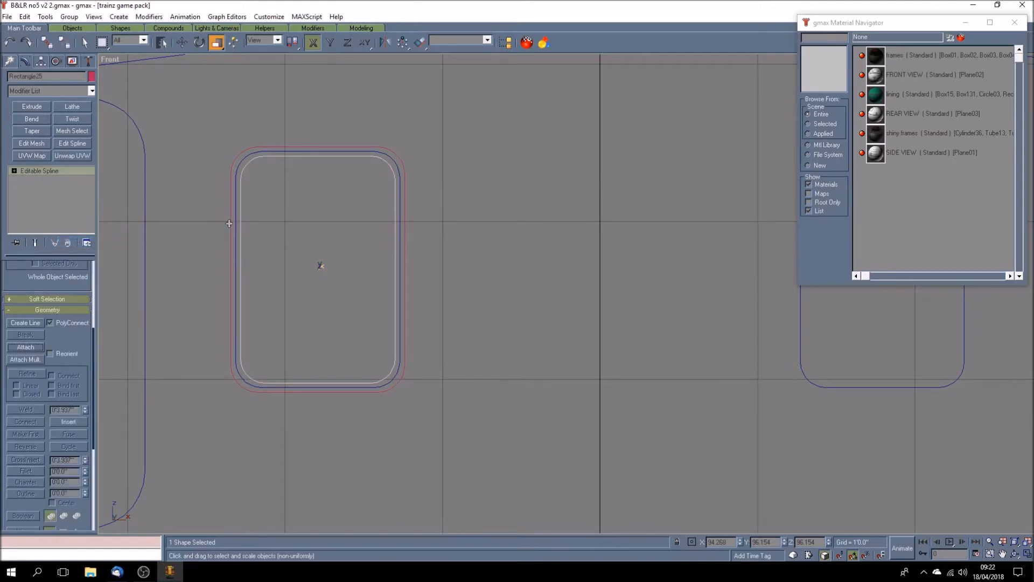
{"action": "left_click", "coordinate": [232, 223]}
{"action": "right_click", "coordinate": [66, 178]}
{"action": "left_click", "coordinate": [121, 238]}
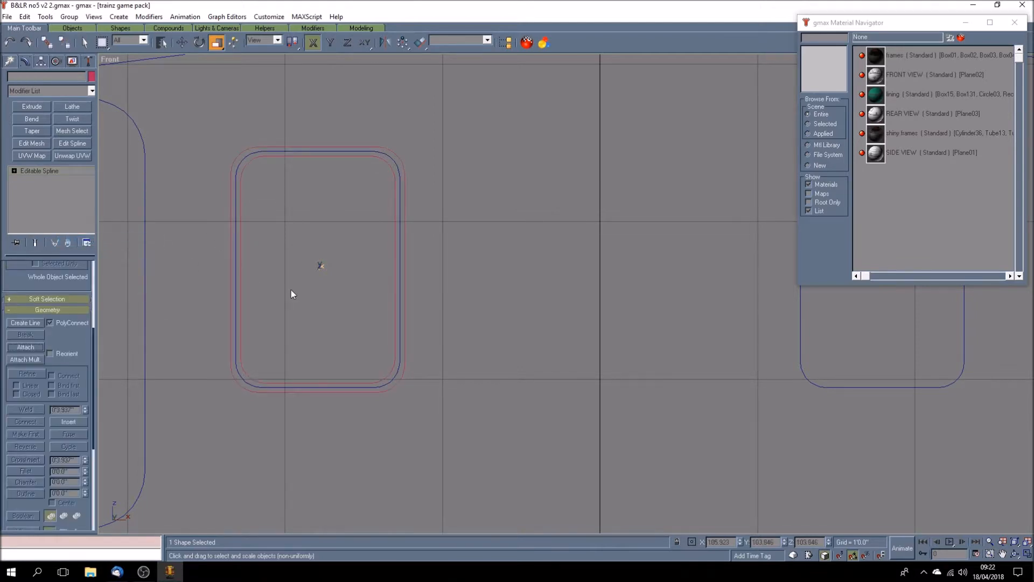
- Attach the inner rectangle to the outer one and extrude the combined window frame shape by 0'2.0"
{"action": "left_click", "coordinate": [37, 347]}
{"action": "left_click", "coordinate": [243, 291]}
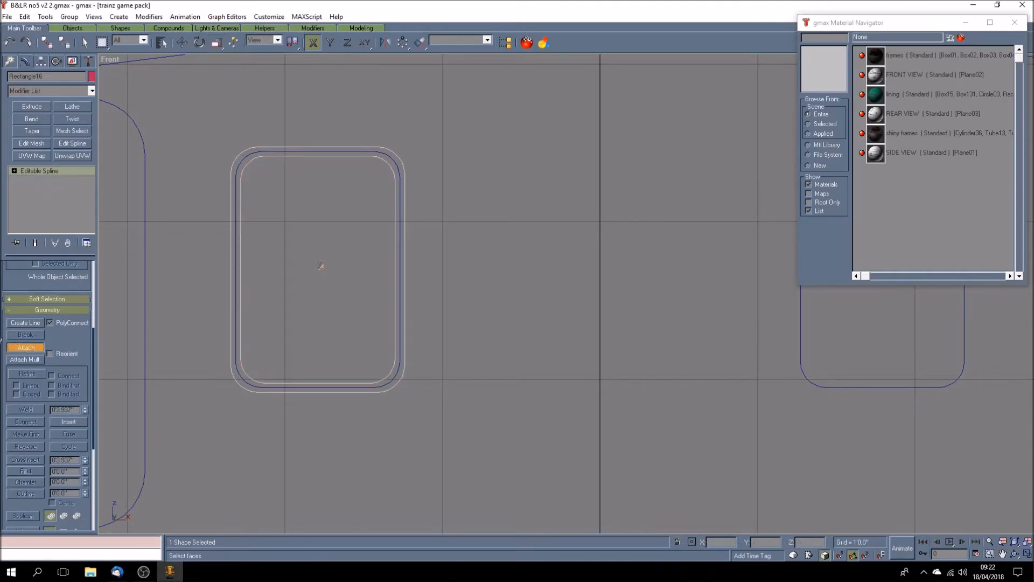
{"action": "key", "text": "w"}
{"action": "left_click", "coordinate": [33, 107]}
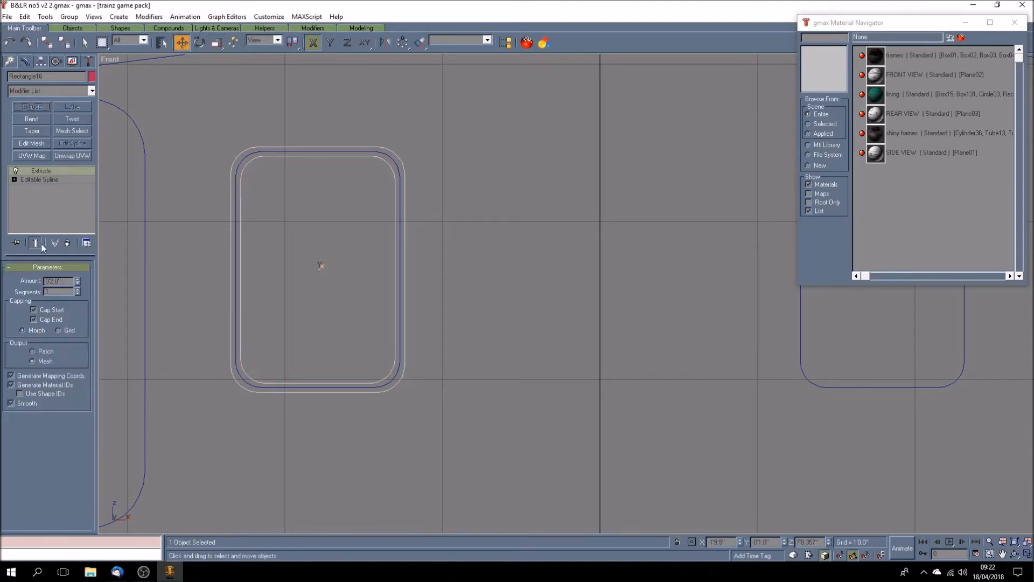
- Set the window frame's extrusion amount to 0'3.0"
{"action": "double_click", "coordinate": [46, 281]}
{"action": "type", "text": "3"}
{"action": "key", "text": "Return"}
- Examine the extruded window frame against the cab end panel in the front and top views
{"action": "left_click", "coordinate": [1026, 553]}
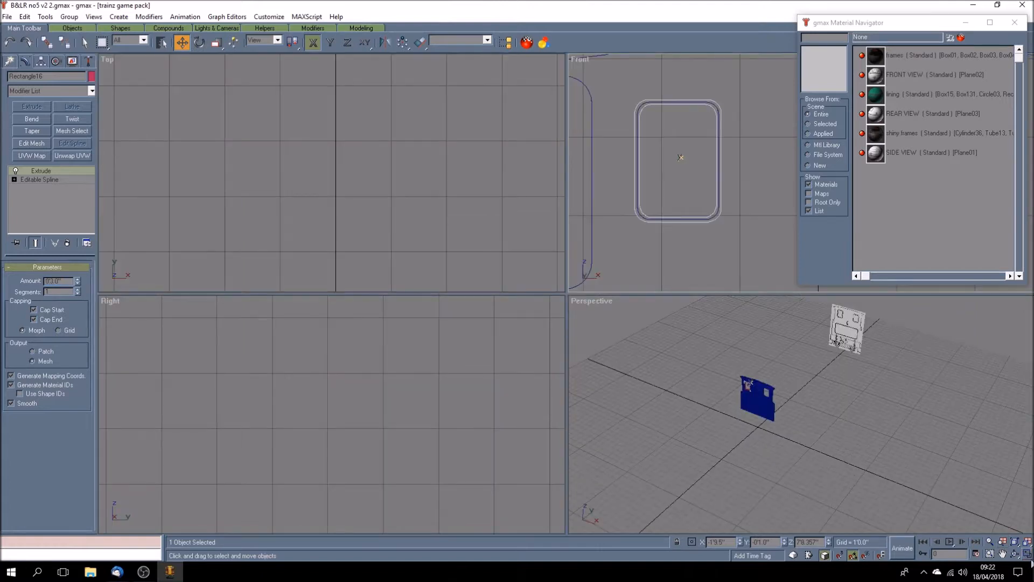
{"action": "left_click", "coordinate": [1027, 553]}
{"action": "left_click", "coordinate": [1003, 553]}
{"action": "left_click_drag", "start_coordinate": [274, 179], "coordinate": [393, 185]}
{"action": "scroll", "coordinate": [411, 215], "scroll_direction": "down", "scroll_amount": 10}
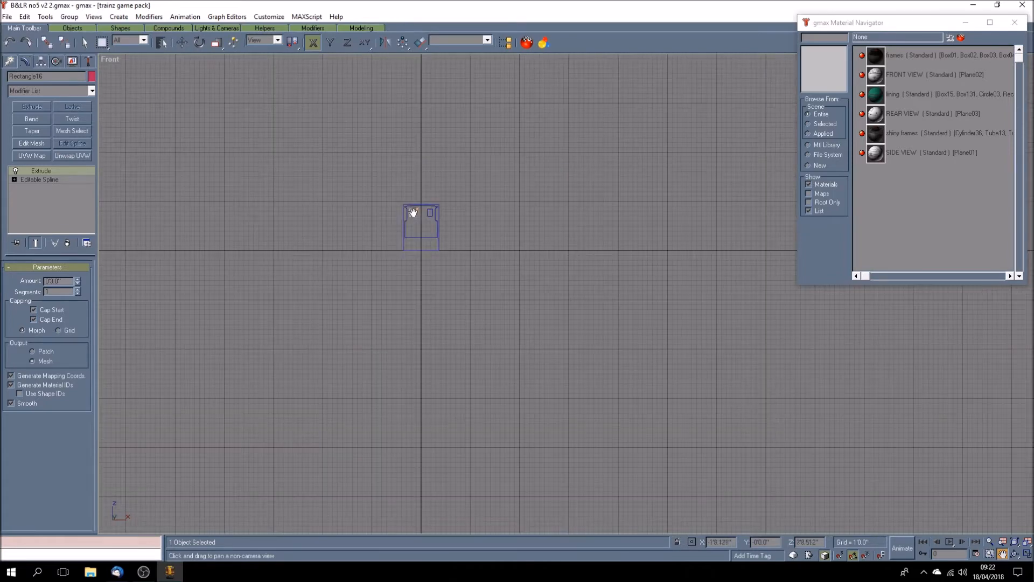
{"action": "scroll", "coordinate": [413, 214], "scroll_direction": "up", "scroll_amount": 10}
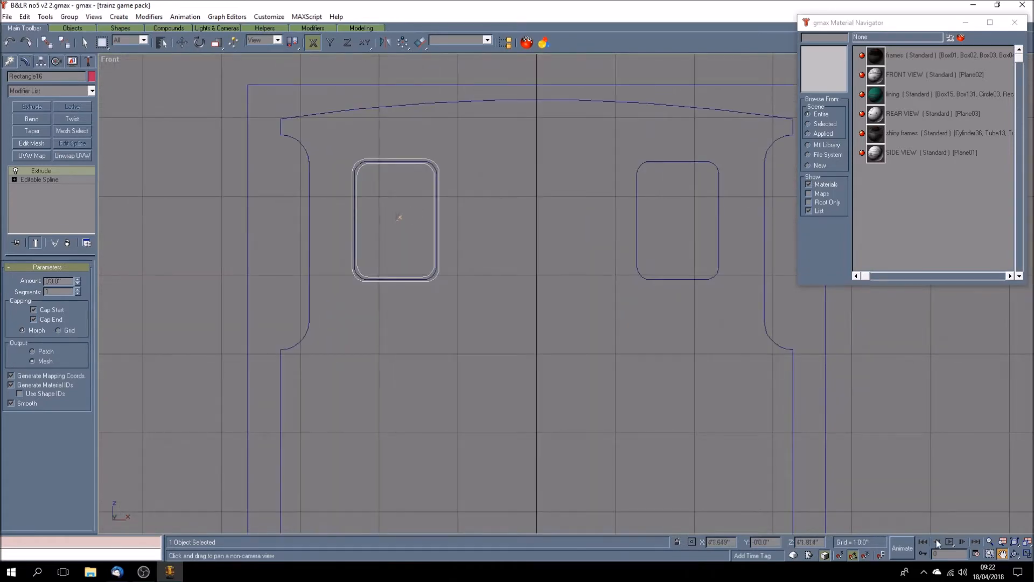
{"action": "left_click", "coordinate": [1027, 554]}
{"action": "left_click_drag", "start_coordinate": [302, 194], "coordinate": [349, 194]}
{"action": "scroll", "coordinate": [348, 195], "scroll_direction": "down", "scroll_amount": 6}
{"action": "scroll", "coordinate": [350, 263], "scroll_direction": "up", "scroll_amount": 8}
{"action": "left_click_drag", "start_coordinate": [358, 254], "coordinate": [314, 231]}
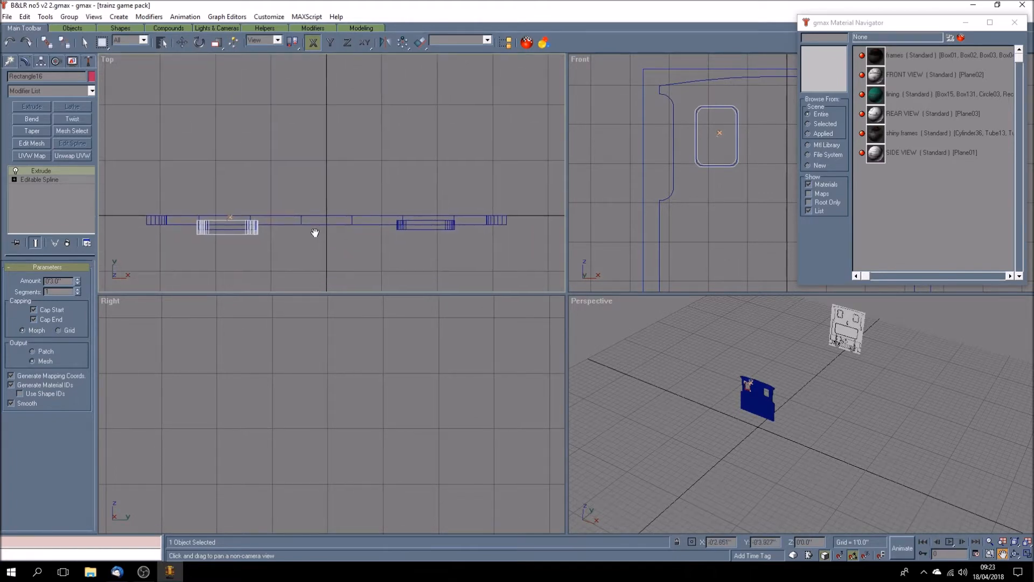
- Collapse the cab end panel's modifier stack and convert the panel to an Editable Poly
{"action": "left_click", "coordinate": [85, 44]}
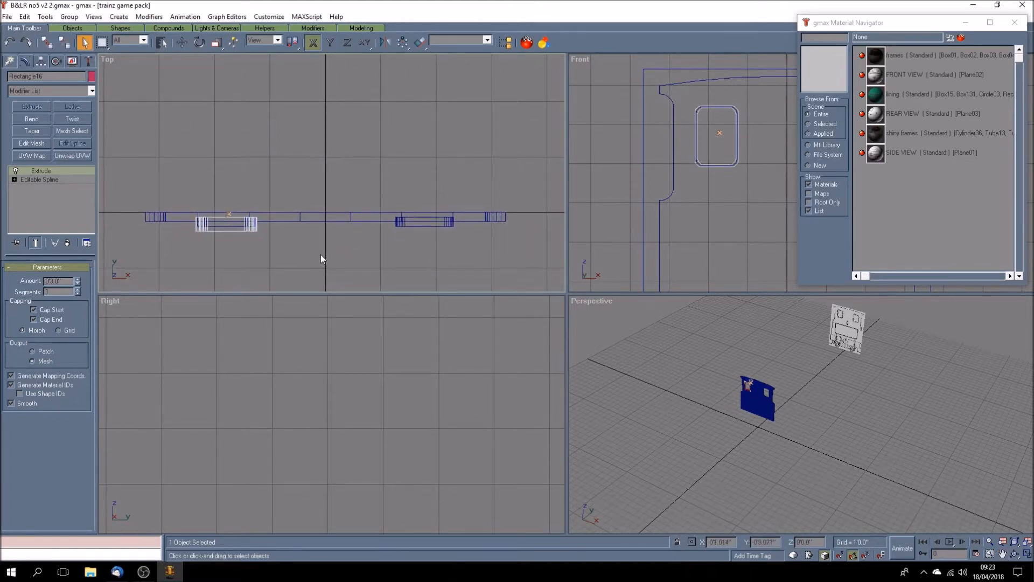
{"action": "left_click", "coordinate": [420, 226]}
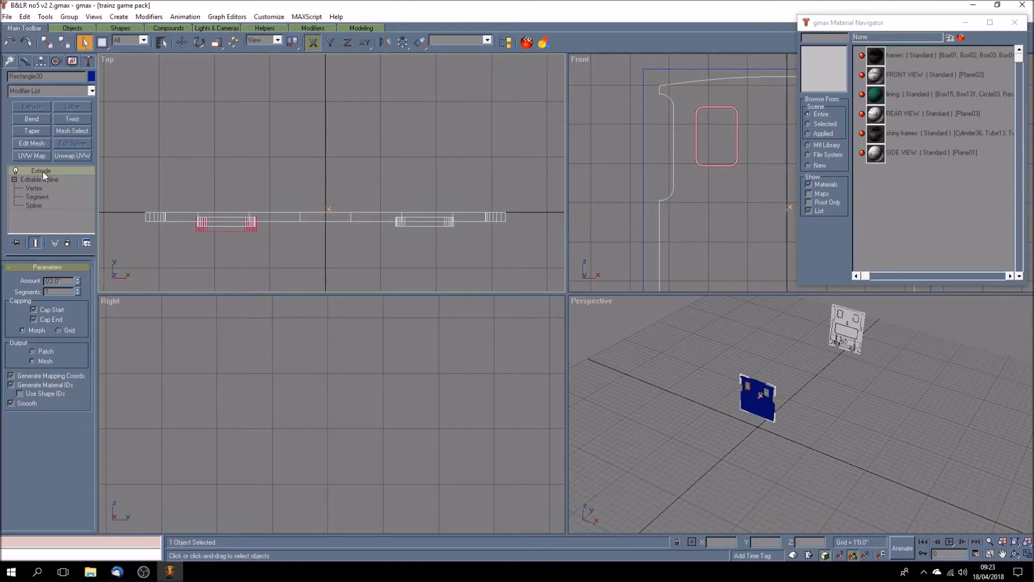
{"action": "right_click", "coordinate": [60, 170]}
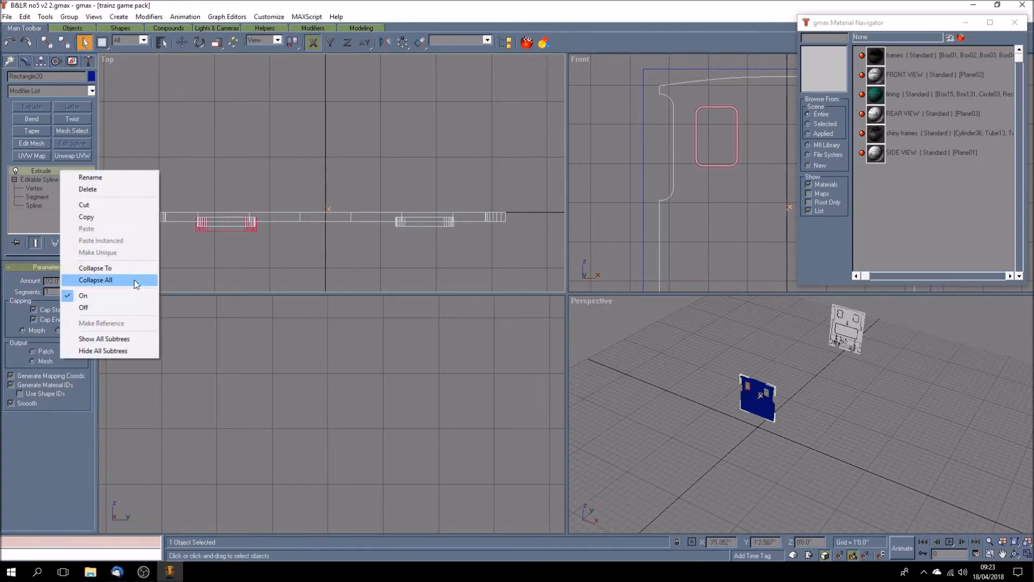
{"action": "left_click", "coordinate": [131, 279]}
{"action": "right_click", "coordinate": [67, 170]}
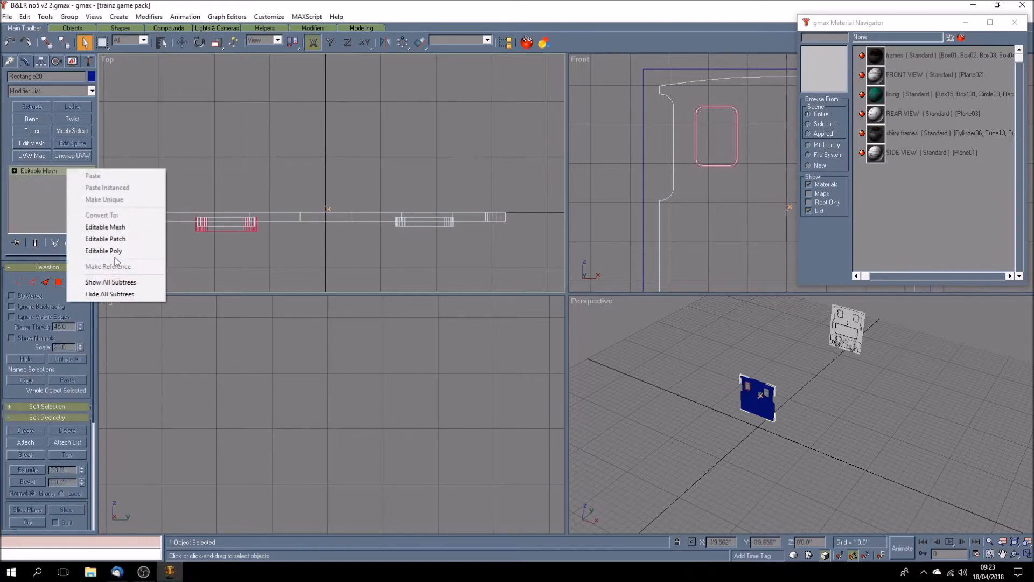
{"action": "left_click", "coordinate": [119, 251]}
{"action": "left_click", "coordinate": [302, 264]}
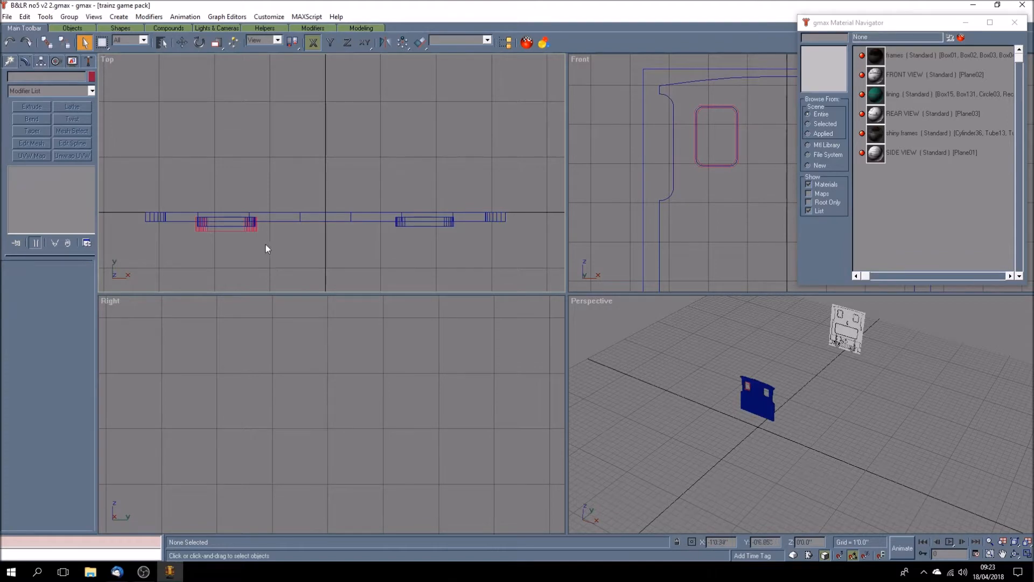
- Select all vertices of the framed window opening in the cab end and move them along Y, flush with the panel's faces
{"action": "scroll", "coordinate": [281, 228], "scroll_direction": "up", "scroll_amount": 5}
{"action": "scroll", "coordinate": [187, 225], "scroll_direction": "down", "scroll_amount": 5}
{"action": "scroll", "coordinate": [182, 227], "scroll_direction": "up", "scroll_amount": 3}
{"action": "scroll", "coordinate": [182, 225], "scroll_direction": "up", "scroll_amount": 3}
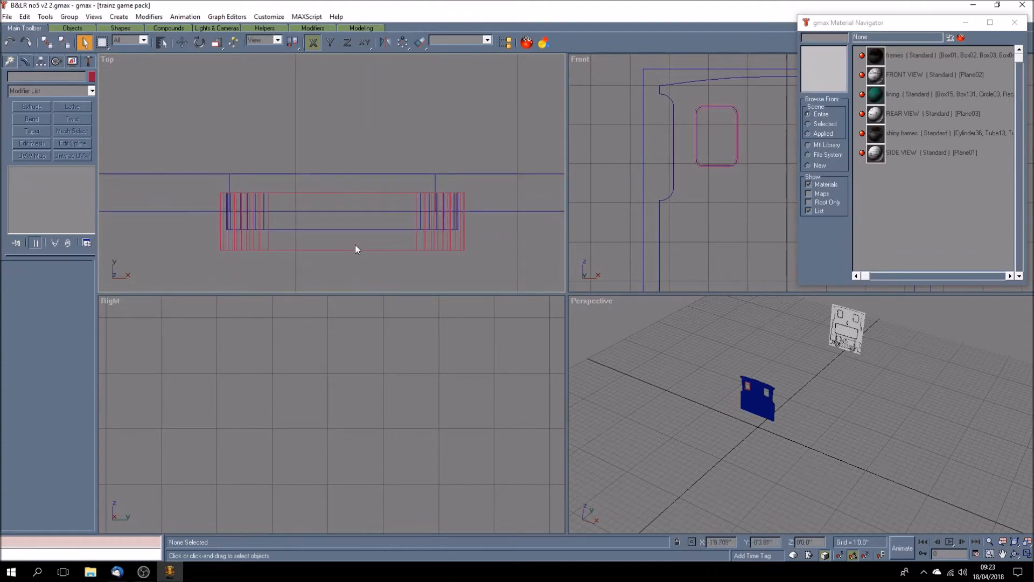
{"action": "left_click", "coordinate": [348, 229]}
{"action": "left_click", "coordinate": [14, 170]}
{"action": "left_click", "coordinate": [30, 180]}
{"action": "left_click_drag", "start_coordinate": [201, 185], "coordinate": [184, 244]}
{"action": "left_click", "coordinate": [181, 42]}
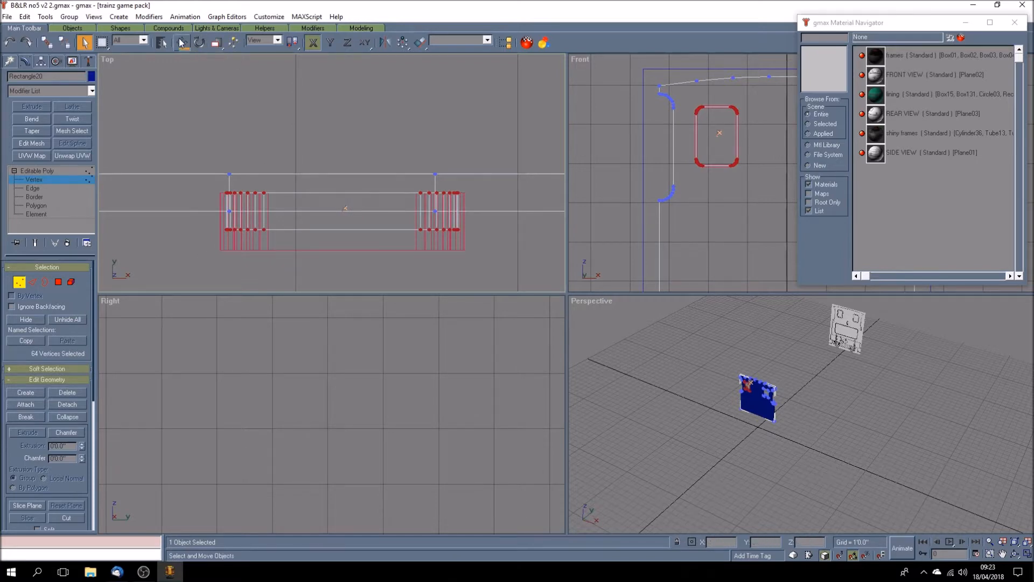
{"action": "key", "text": "F6"}
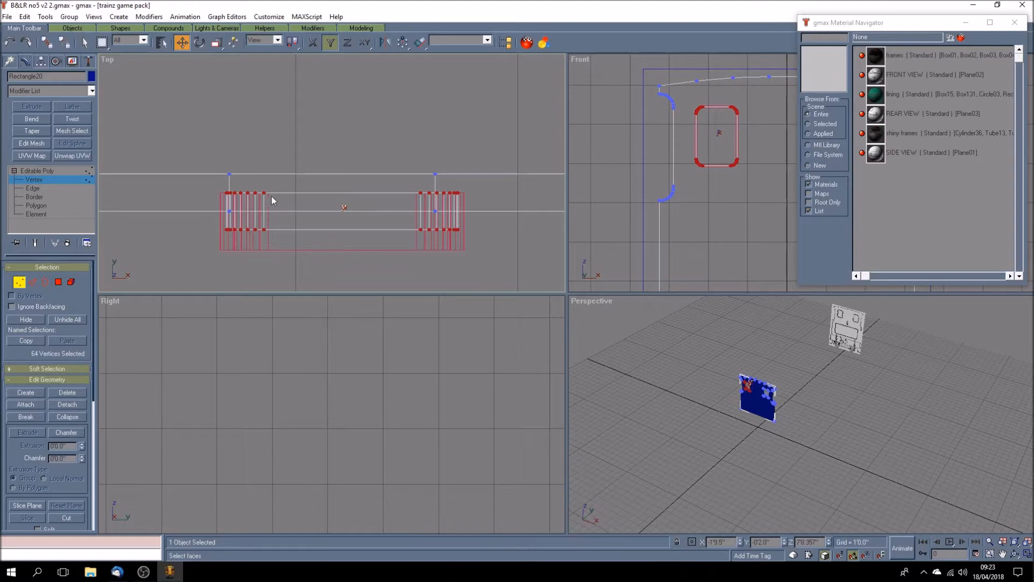
{"action": "left_click_drag", "start_coordinate": [264, 193], "coordinate": [264, 174]}
{"action": "scroll", "coordinate": [235, 172], "scroll_direction": "up", "scroll_amount": 4}
{"action": "scroll", "coordinate": [392, 179], "scroll_direction": "up", "scroll_amount": 5}
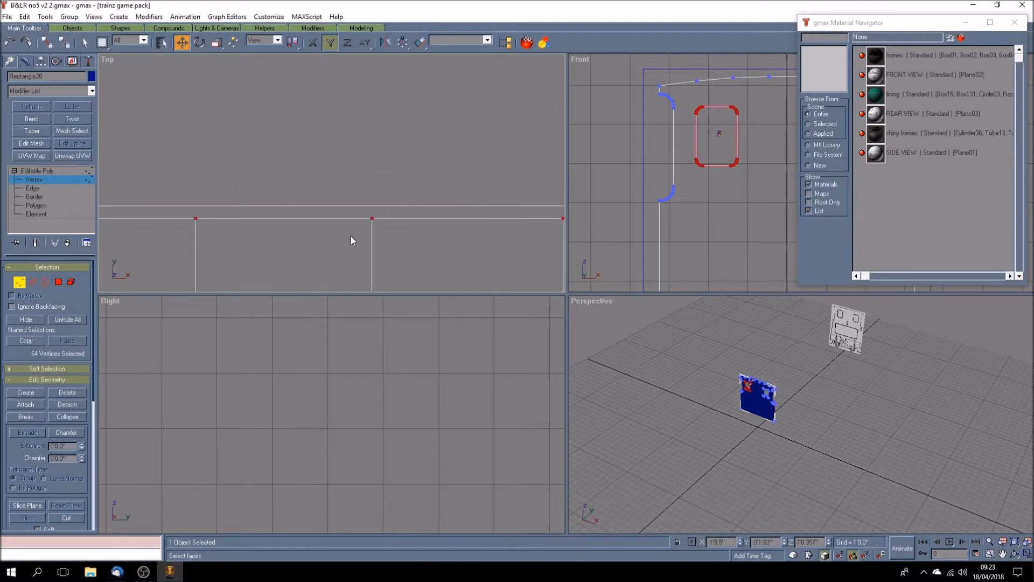
{"action": "left_click_drag", "start_coordinate": [371, 219], "coordinate": [370, 206]}
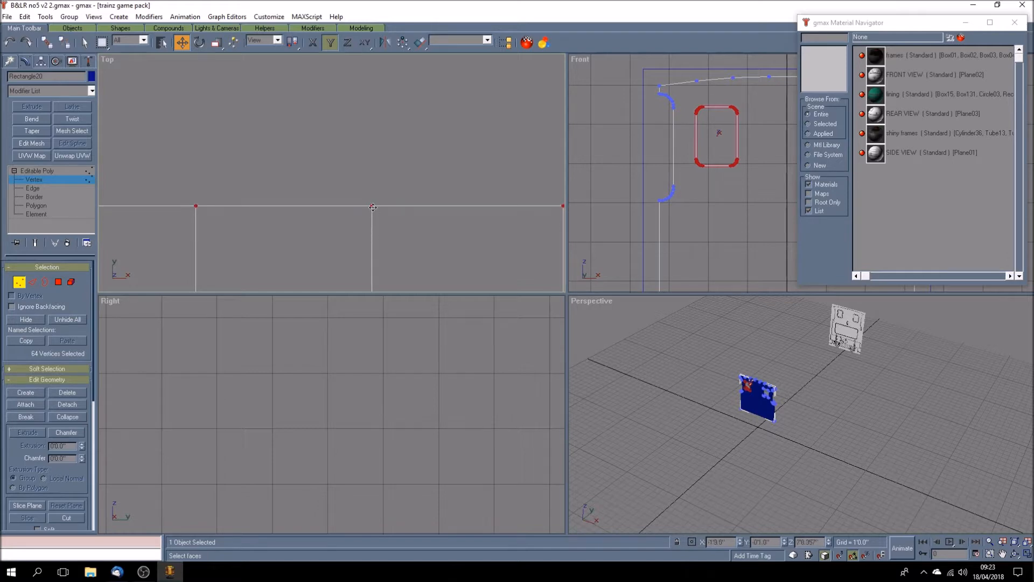
- Select the vertices of the second, unframed window opening and move them along Y towards the panel's edge
{"action": "scroll", "coordinate": [375, 208], "scroll_direction": "down", "scroll_amount": 10}
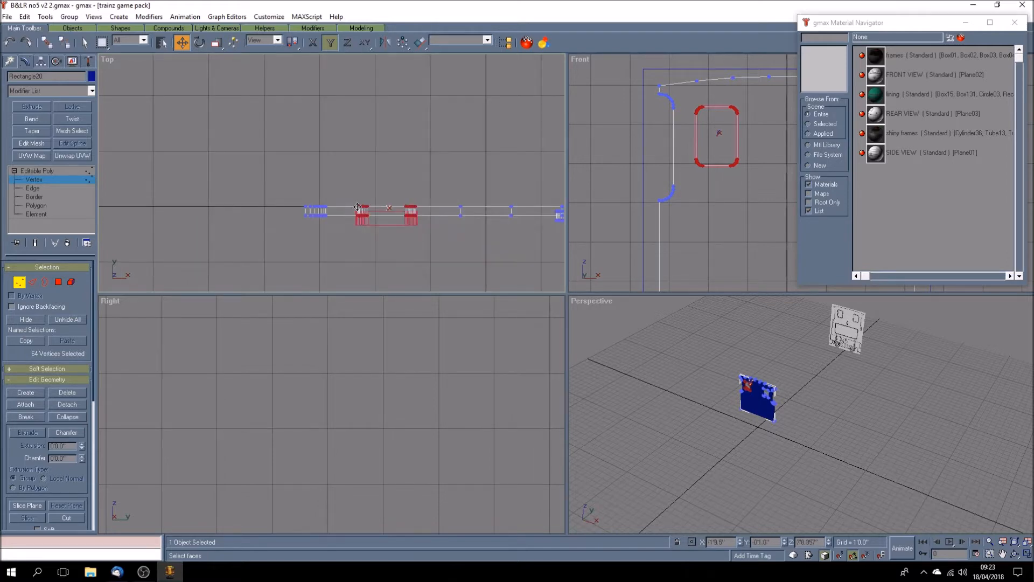
{"action": "scroll", "coordinate": [416, 207], "scroll_direction": "up", "scroll_amount": 4}
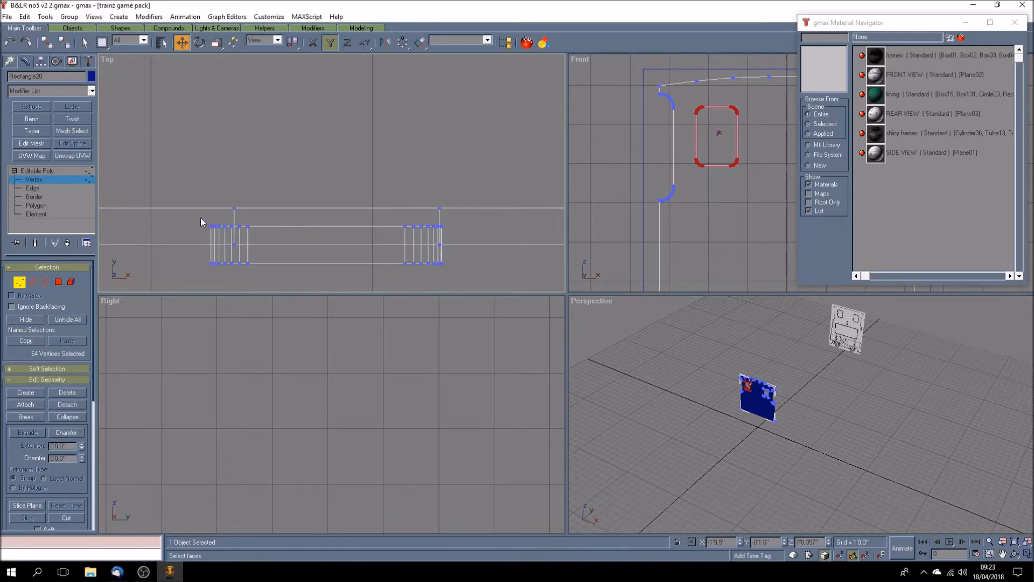
{"action": "left_click_drag", "start_coordinate": [431, 235], "coordinate": [458, 251]}
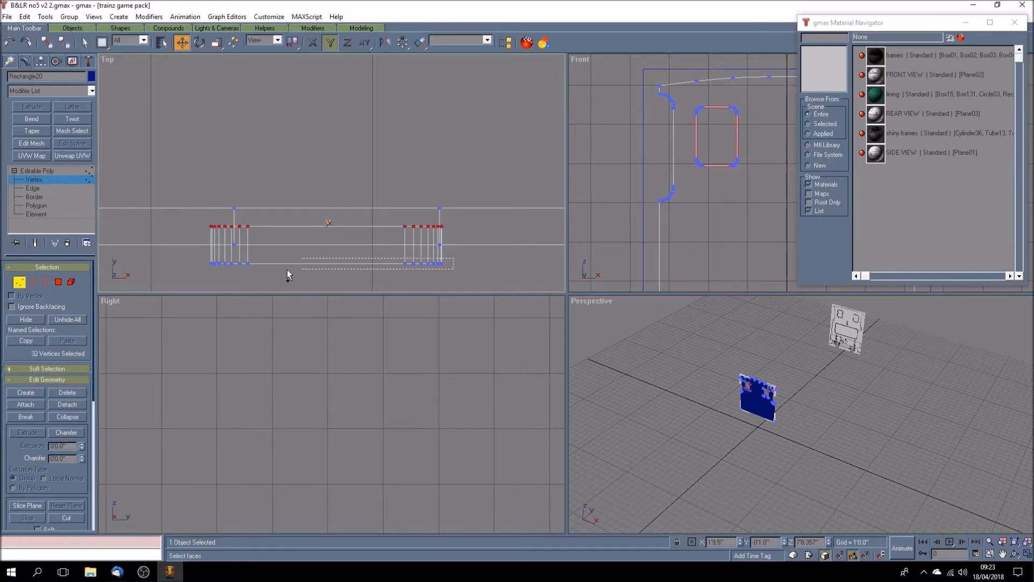
{"action": "left_click_drag", "start_coordinate": [226, 227], "coordinate": [223, 209]}
{"action": "scroll", "coordinate": [405, 196], "scroll_direction": "up", "scroll_amount": 4}
{"action": "scroll", "coordinate": [427, 249], "scroll_direction": "up", "scroll_amount": 4}
{"action": "left_click_drag", "start_coordinate": [342, 220], "coordinate": [357, 224]}
{"action": "left_click", "coordinate": [306, 200]}
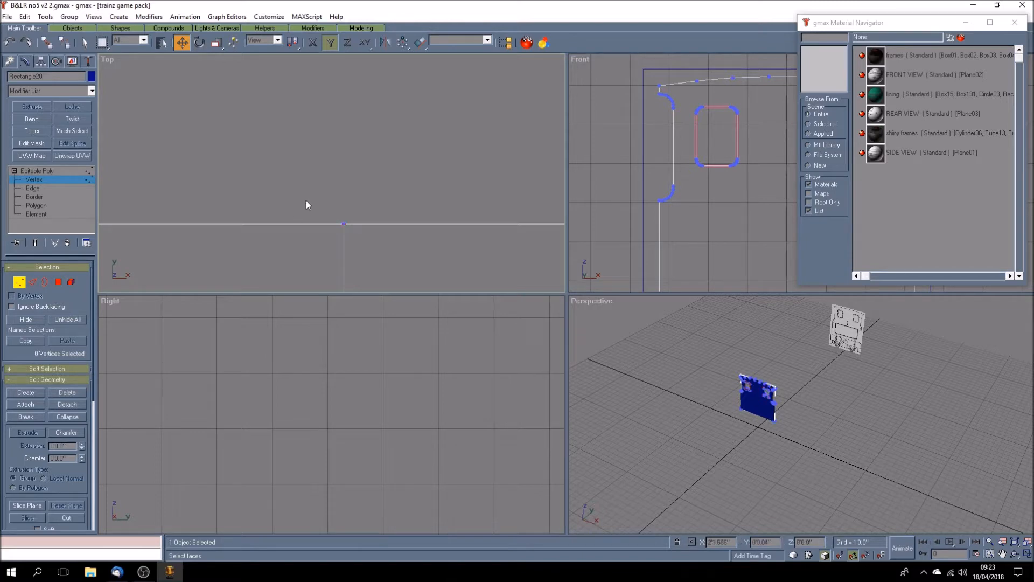
- Undo the last vertex change, nudge the second window's vertices flush with the panel's edge, and leave vertex editing
{"action": "left_click", "coordinate": [25, 17]}
{"action": "left_click", "coordinate": [52, 29]}
{"action": "left_click_drag", "start_coordinate": [343, 225], "coordinate": [344, 224]}
{"action": "left_click", "coordinate": [414, 251]}
{"action": "scroll", "coordinate": [413, 246], "scroll_direction": "down", "scroll_amount": 10}
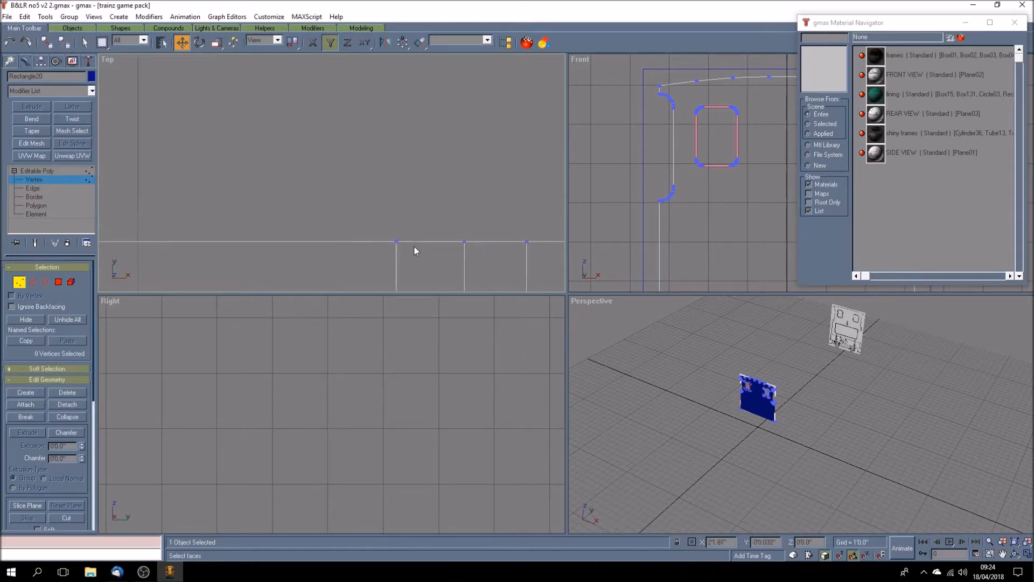
{"action": "left_click", "coordinate": [71, 179]}
{"action": "left_click", "coordinate": [334, 269]}
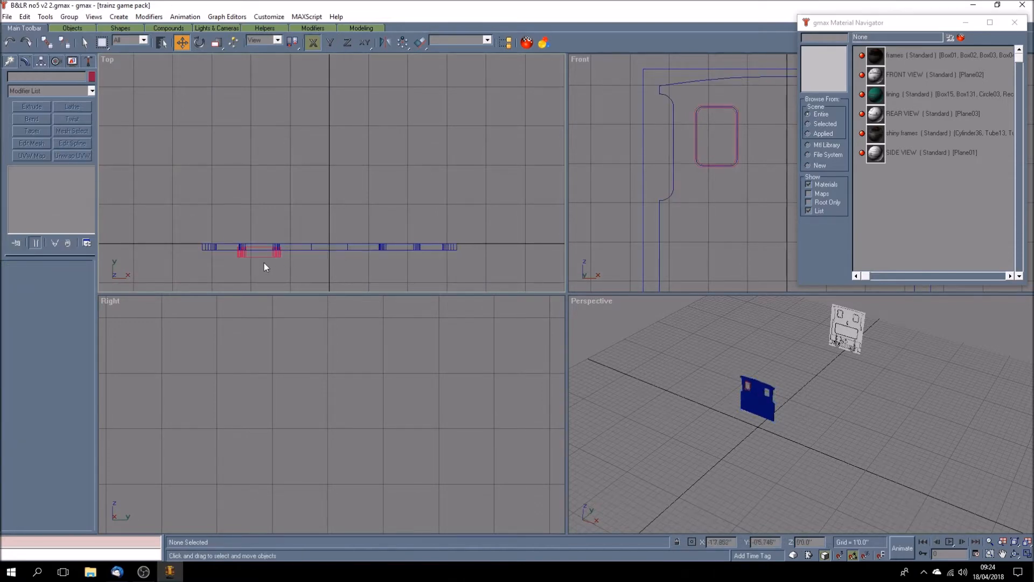
- Enter polygon editing on the cab end panel and try to select its faces in the top view
{"action": "scroll", "coordinate": [264, 266], "scroll_direction": "up", "scroll_amount": 5}
{"action": "left_click", "coordinate": [368, 232]}
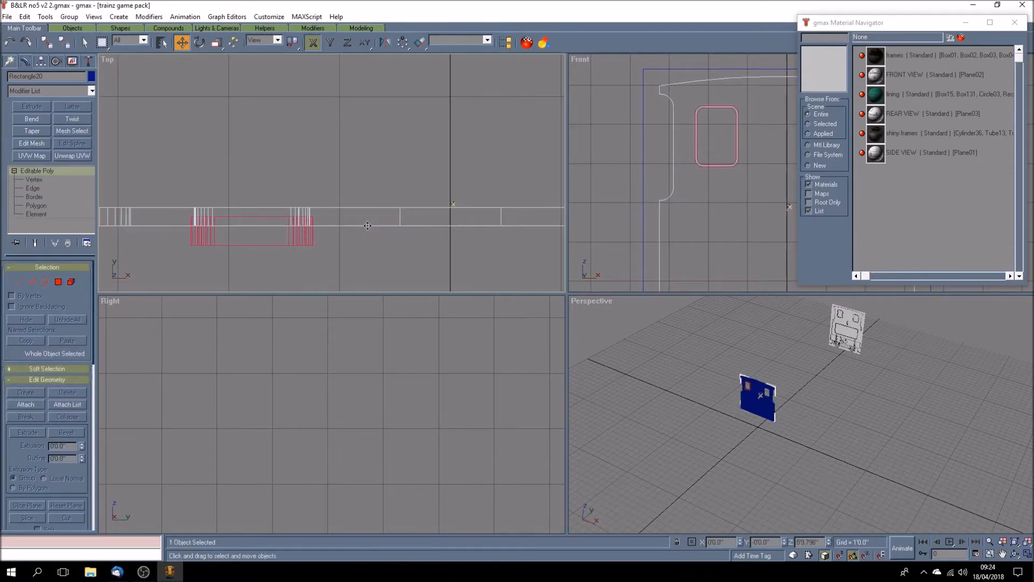
{"action": "left_click", "coordinate": [42, 206]}
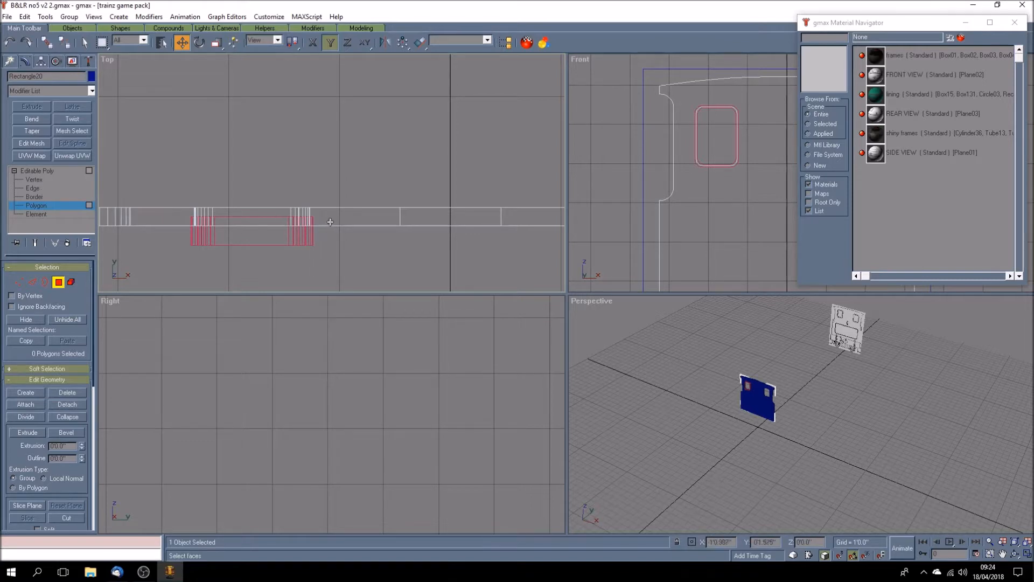
{"action": "left_click", "coordinate": [89, 43]}
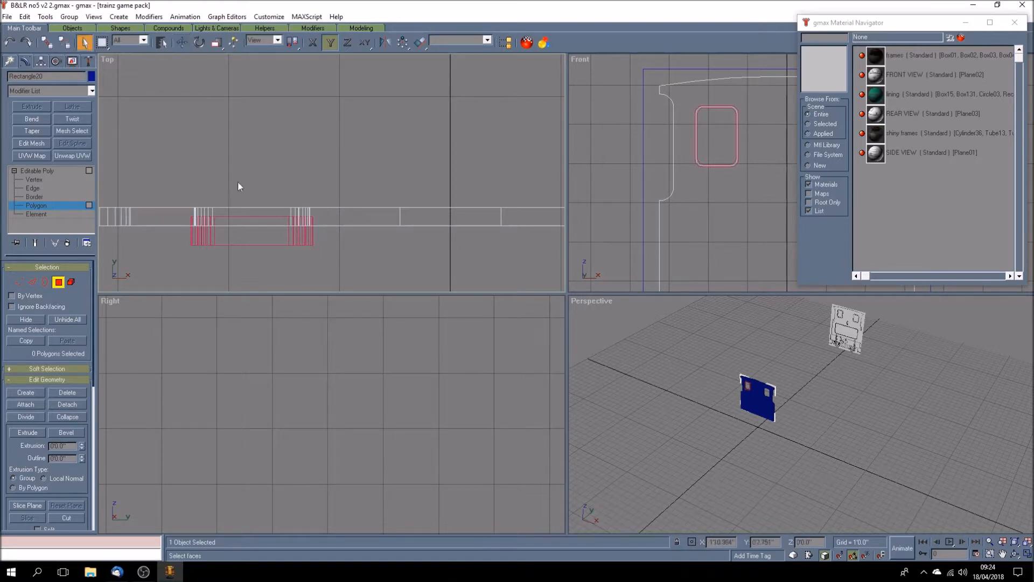
{"action": "left_click", "coordinate": [323, 220]}
{"action": "left_click", "coordinate": [341, 251]}
{"action": "scroll", "coordinate": [319, 264], "scroll_direction": "down", "scroll_amount": 3}
{"action": "left_click_drag", "start_coordinate": [192, 211], "coordinate": [260, 258]}
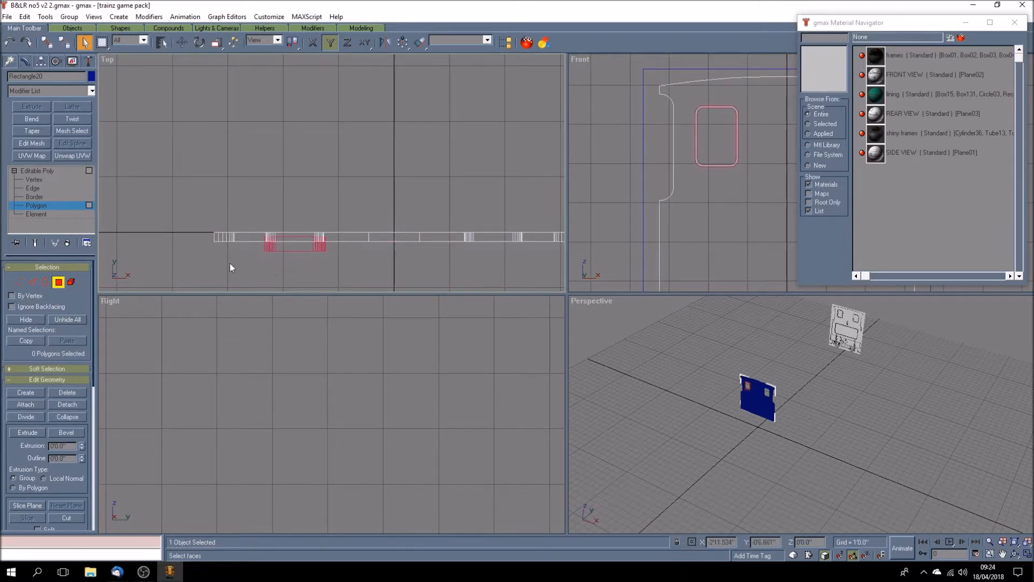
{"action": "scroll", "coordinate": [318, 275], "scroll_direction": "up", "scroll_amount": 4}
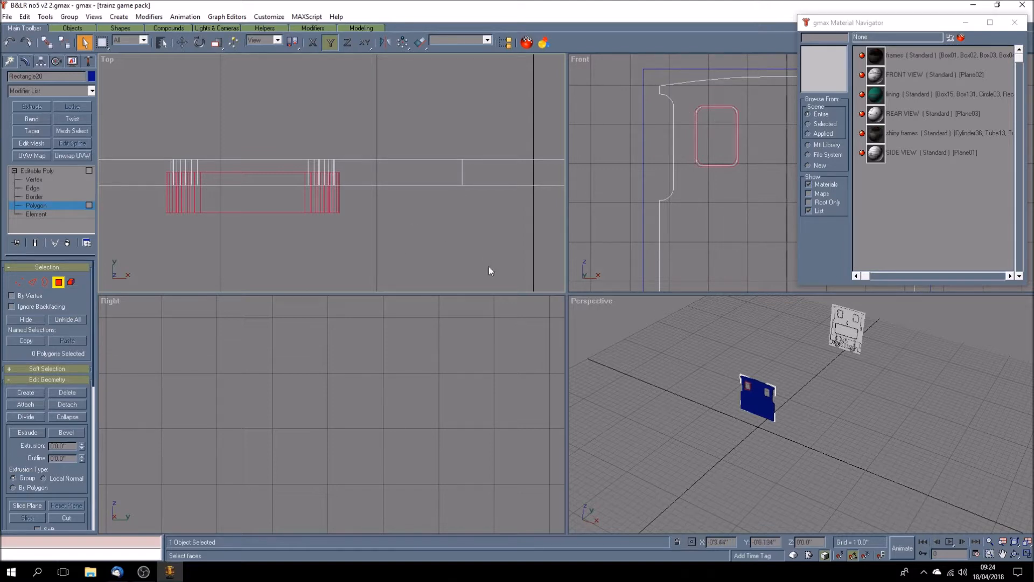
- Enlarge the perspective view around the cab end panel and display it in wireframe
{"action": "left_click", "coordinate": [1002, 554]}
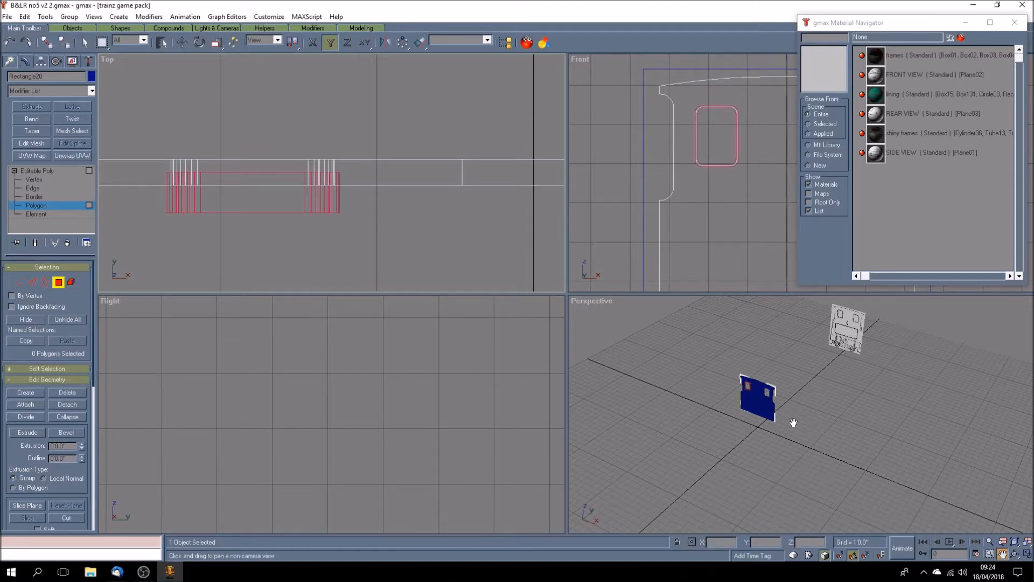
{"action": "left_click_drag", "start_coordinate": [792, 424], "coordinate": [746, 416]}
{"action": "left_click", "coordinate": [1027, 554]}
{"action": "left_click_drag", "start_coordinate": [438, 307], "coordinate": [507, 302]}
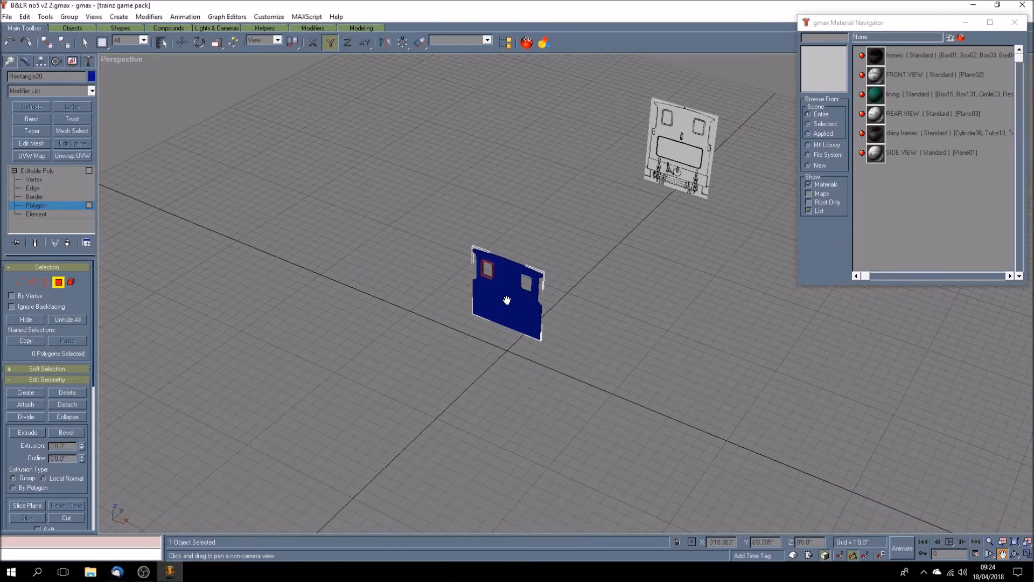
{"action": "scroll", "coordinate": [512, 305], "scroll_direction": "up", "scroll_amount": 3}
{"action": "scroll", "coordinate": [512, 304], "scroll_direction": "up", "scroll_amount": 8}
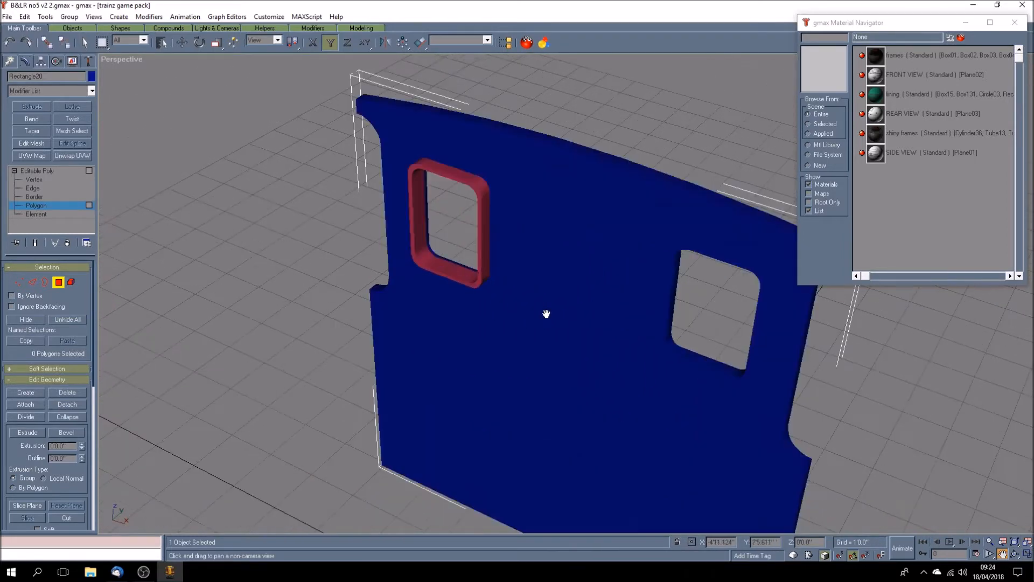
{"action": "scroll", "coordinate": [546, 314], "scroll_direction": "down", "scroll_amount": 4}
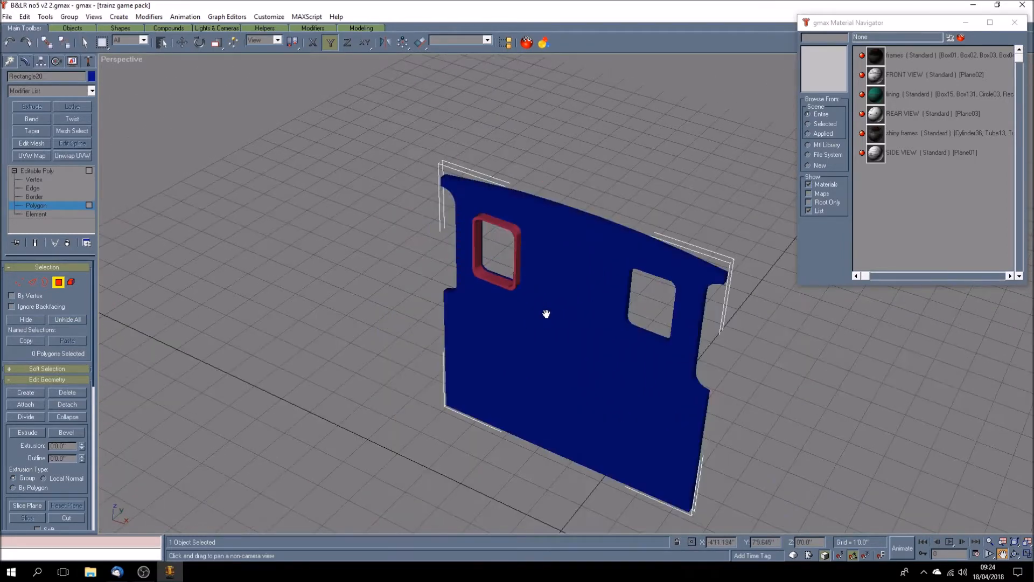
{"action": "right_click", "coordinate": [118, 61]}
{"action": "left_click", "coordinate": [131, 77]}
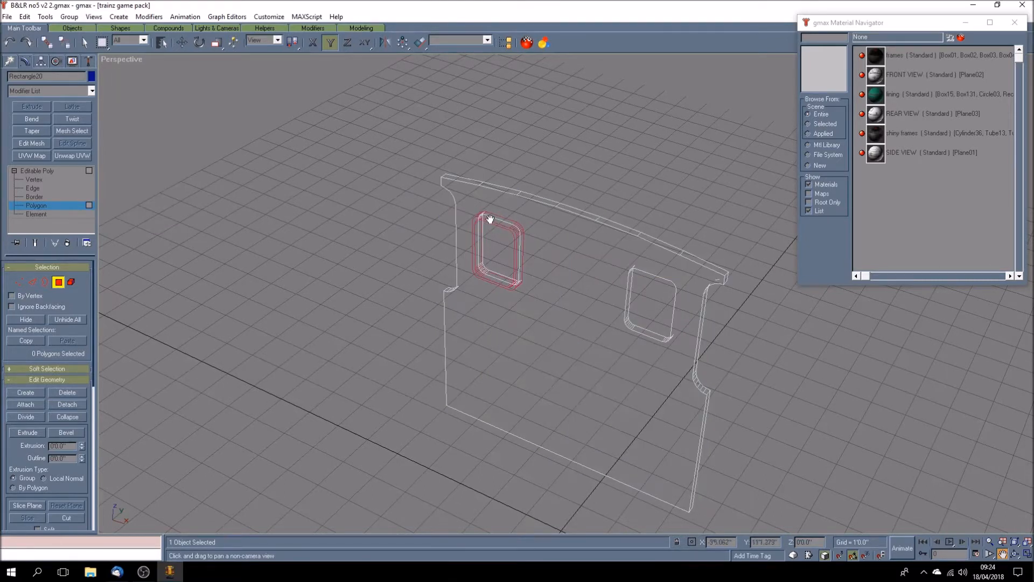
- Select the seven narrow polygons along the cab end's curved top edge and delete them
{"action": "left_click", "coordinate": [85, 43]}
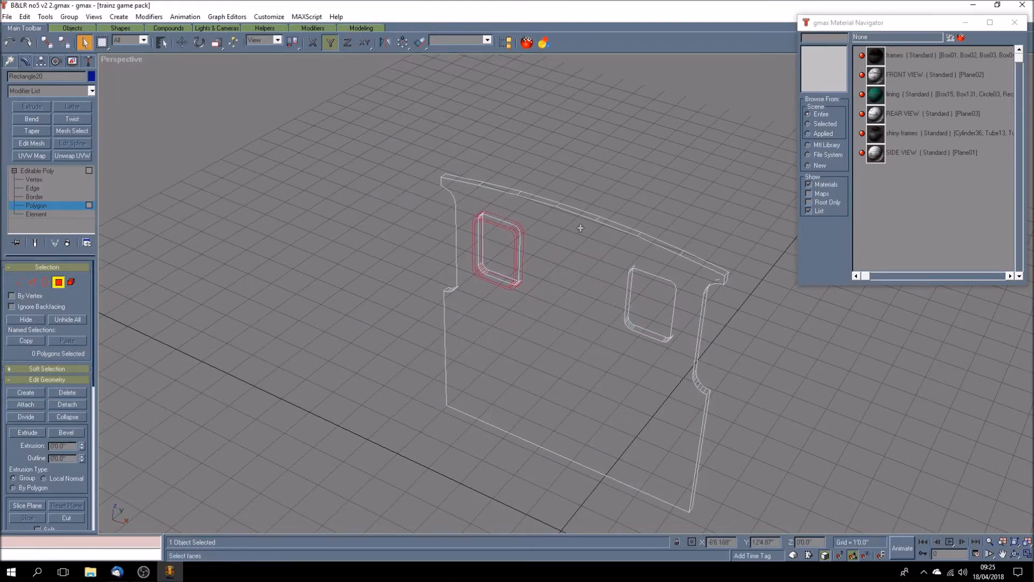
{"action": "left_click", "coordinate": [458, 177]}
{"action": "left_click", "coordinate": [501, 189], "text": "ctrl"}
{"action": "left_click", "coordinate": [539, 199], "text": "ctrl"}
{"action": "left_click", "coordinate": [577, 211], "text": "ctrl"}
{"action": "left_click", "coordinate": [620, 230], "text": "ctrl"}
{"action": "left_click", "coordinate": [668, 247], "text": "ctrl"}
{"action": "left_click", "coordinate": [704, 261], "text": "ctrl"}
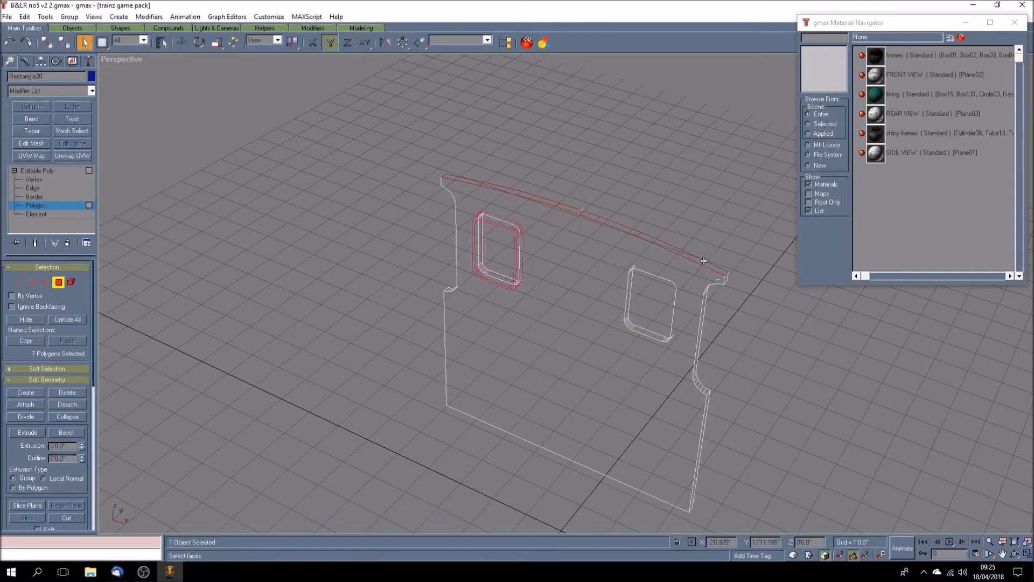
{"action": "key", "text": "Delete"}
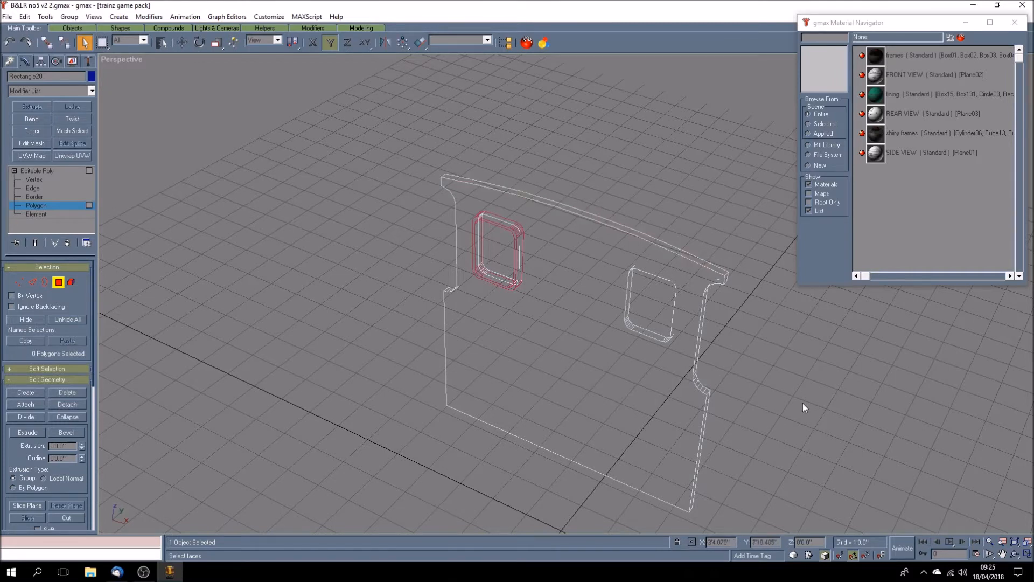
- Select the long polygon along the cab end panel's bottom edge and delete it
{"action": "left_click", "coordinate": [1015, 553]}
{"action": "left_click_drag", "start_coordinate": [566, 374], "coordinate": [536, 340]}
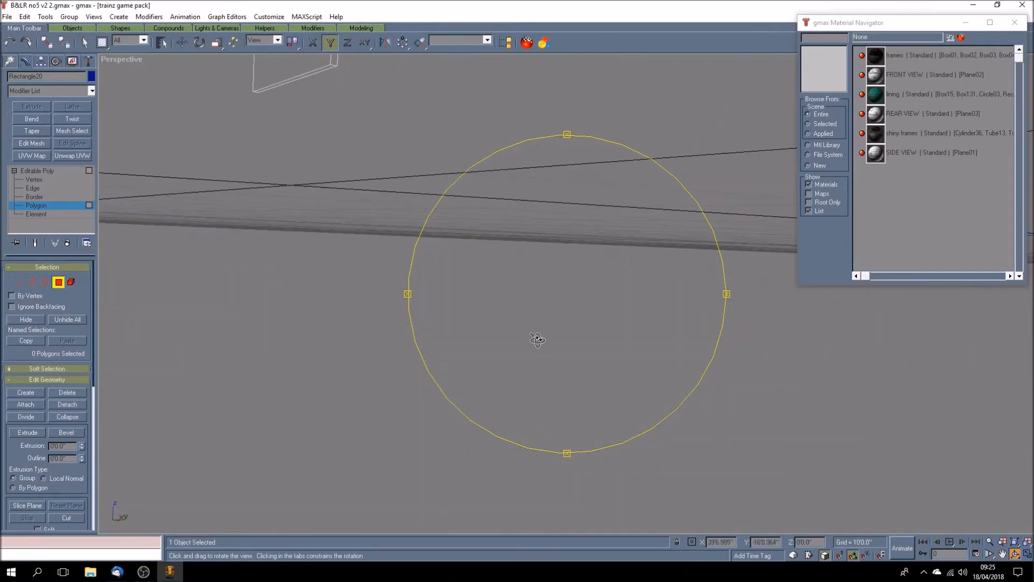
{"action": "left_click", "coordinate": [85, 42]}
{"action": "left_click", "coordinate": [318, 73]}
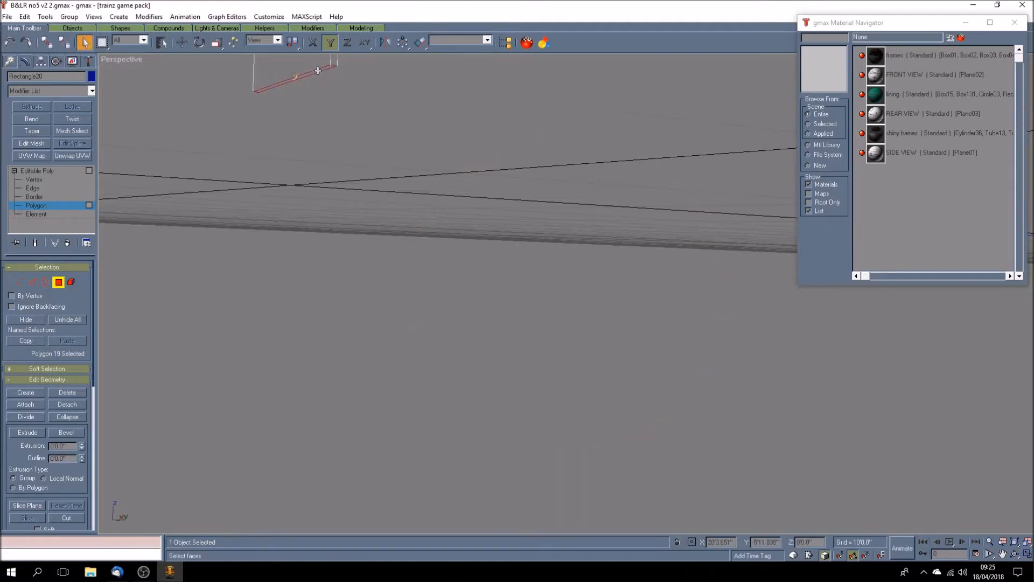
{"action": "left_click", "coordinate": [317, 71]}
{"action": "left_click", "coordinate": [1015, 554]}
{"action": "left_click_drag", "start_coordinate": [514, 227], "coordinate": [550, 263]}
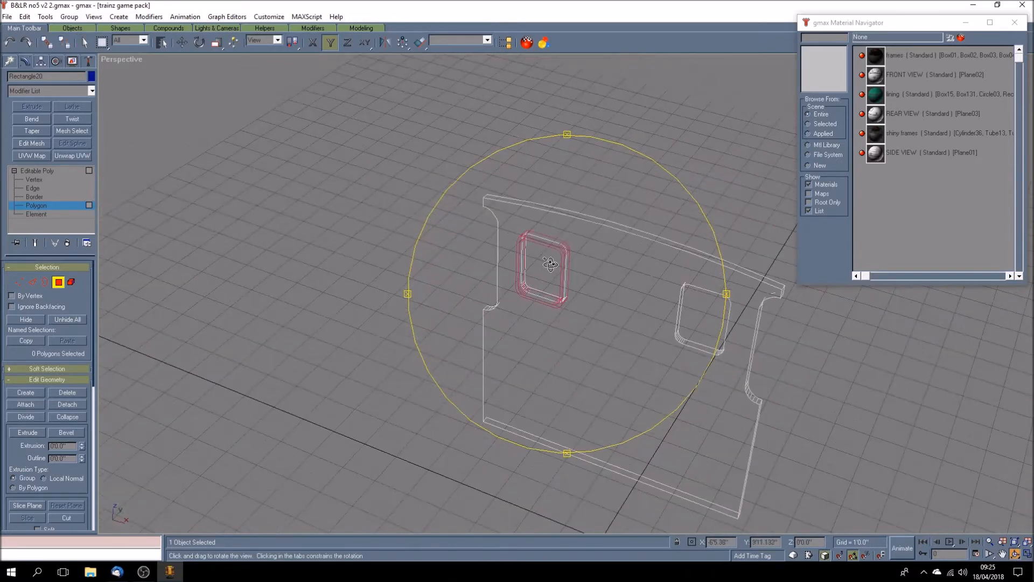
- Region-select the polygons lining both window openings of the cab end panel in the top view and delete them
{"action": "left_click", "coordinate": [1025, 555]}
{"action": "left_click", "coordinate": [1002, 554]}
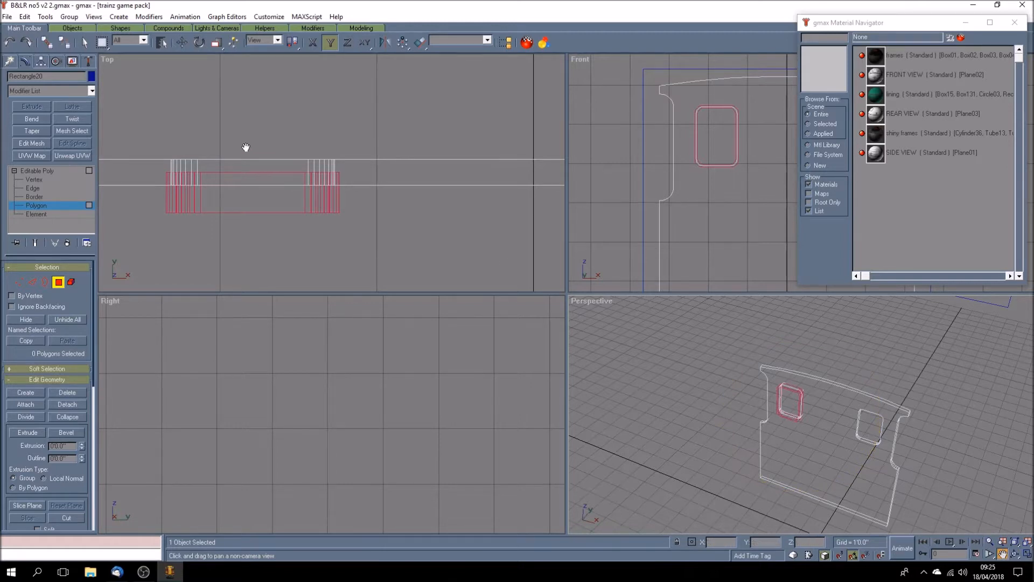
{"action": "left_click_drag", "start_coordinate": [205, 179], "coordinate": [296, 177]}
{"action": "left_click", "coordinate": [83, 41]}
{"action": "left_click_drag", "start_coordinate": [242, 164], "coordinate": [443, 176]}
{"action": "left_click", "coordinate": [443, 176]}
{"action": "scroll", "coordinate": [232, 209], "scroll_direction": "down", "scroll_amount": 4}
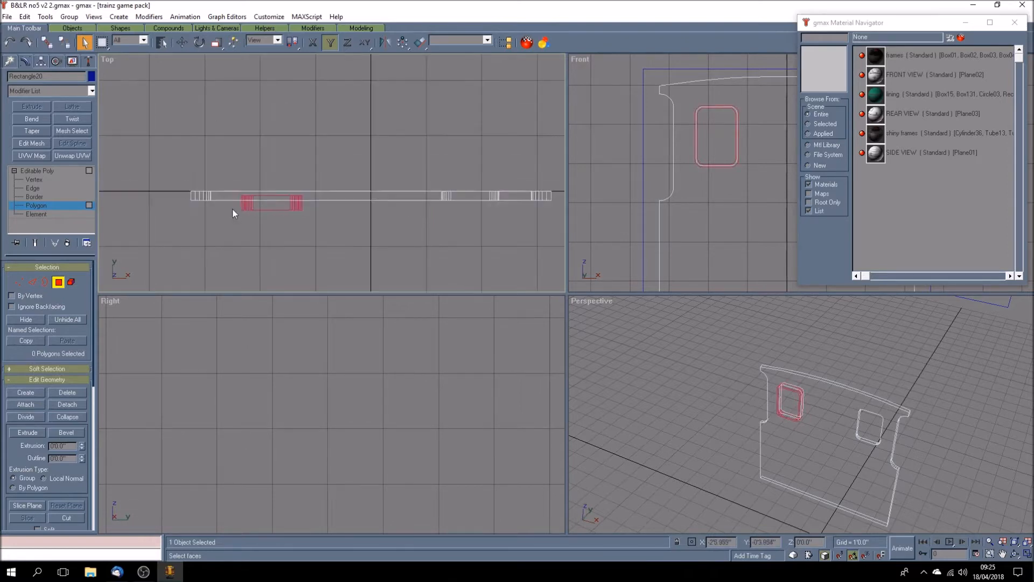
{"action": "scroll", "coordinate": [465, 209], "scroll_direction": "up", "scroll_amount": 3}
{"action": "left_click_drag", "start_coordinate": [218, 187], "coordinate": [340, 191]}
{"action": "key", "text": "Delete"}
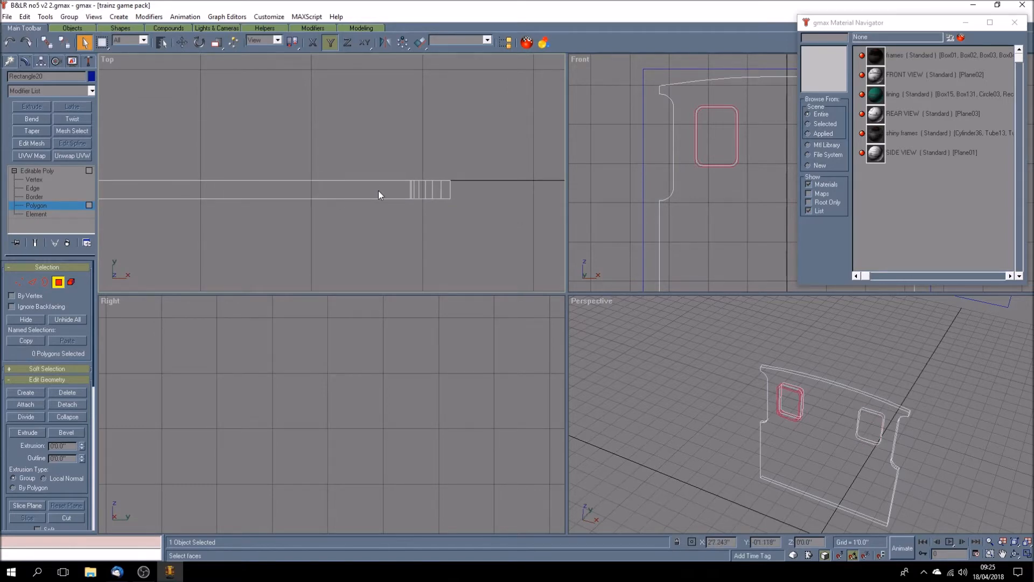
- Leave polygon editing, centre the cab end panel's pivot on the object and align it to the world
{"action": "left_click", "coordinate": [61, 171]}
{"action": "left_click", "coordinate": [197, 197]}
{"action": "left_click", "coordinate": [197, 197]}
{"action": "left_click", "coordinate": [41, 63]}
{"action": "left_click", "coordinate": [47, 129]}
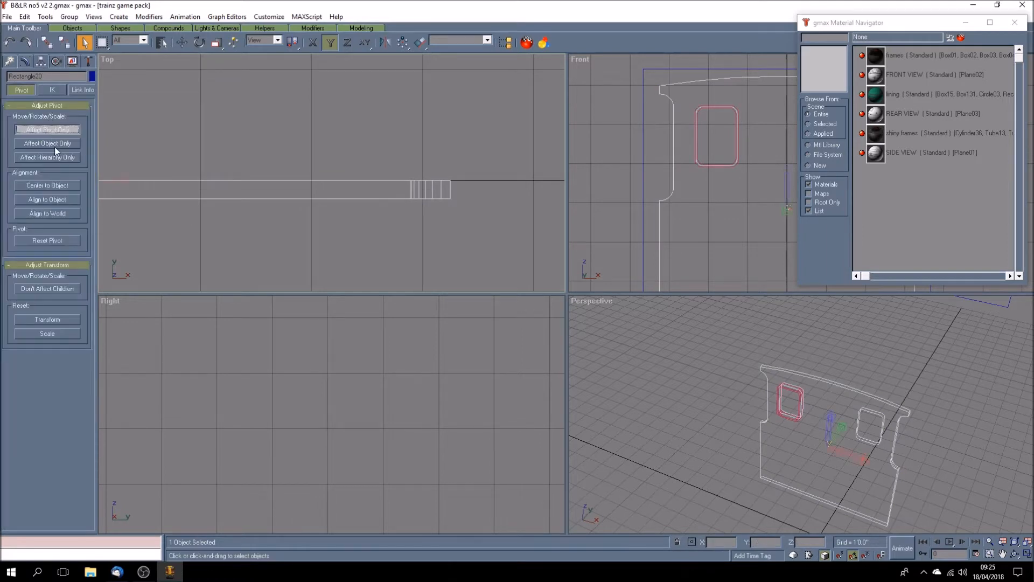
{"action": "left_click", "coordinate": [61, 184]}
{"action": "left_click", "coordinate": [65, 211]}
- Select the red window frame, centre its pivot on the object and leave pivot editing
{"action": "left_click", "coordinate": [281, 239]}
{"action": "scroll", "coordinate": [361, 231], "scroll_direction": "down", "scroll_amount": 5}
{"action": "scroll", "coordinate": [286, 225], "scroll_direction": "up", "scroll_amount": 5}
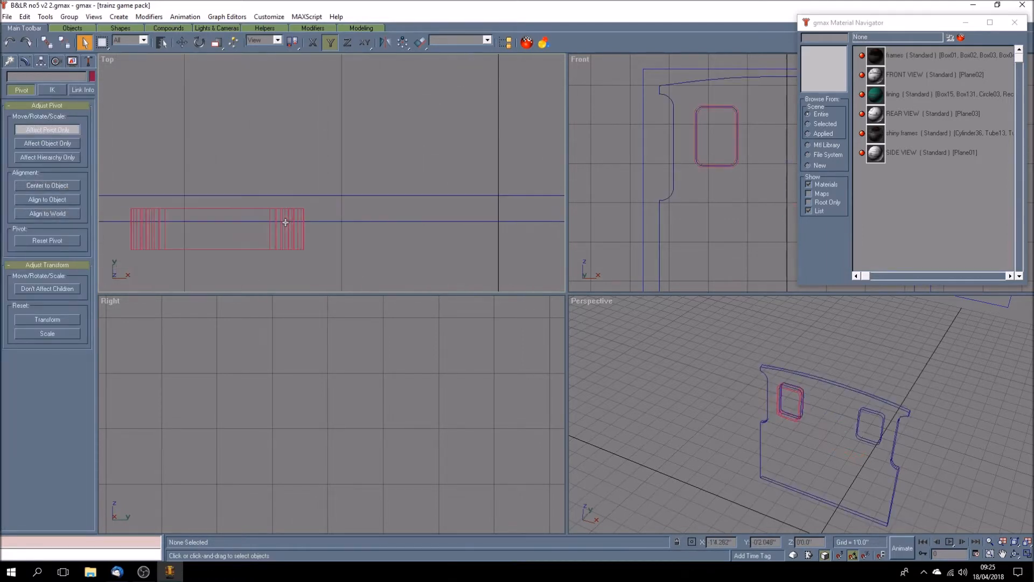
{"action": "left_click", "coordinate": [278, 251]}
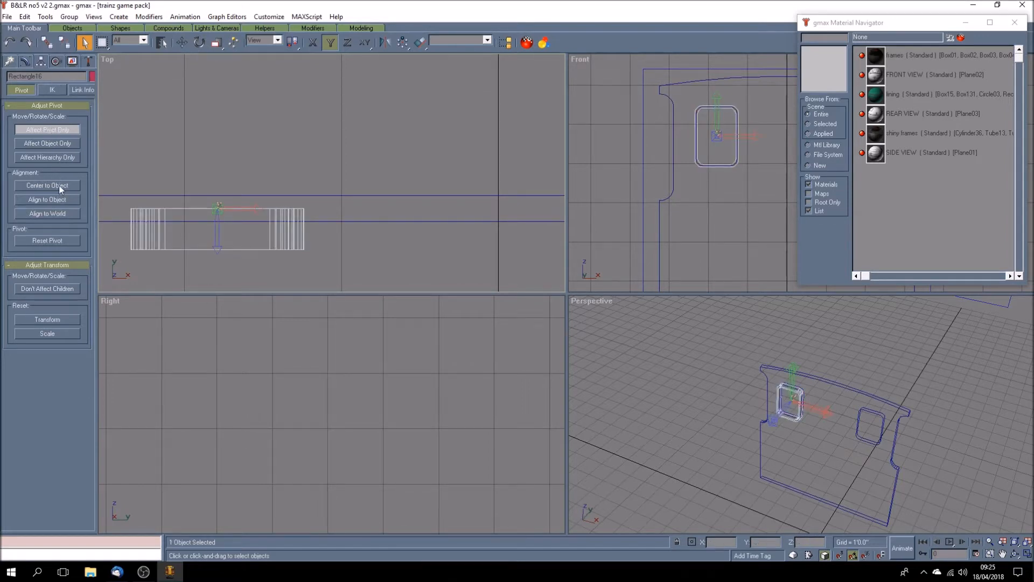
{"action": "left_click", "coordinate": [60, 132]}
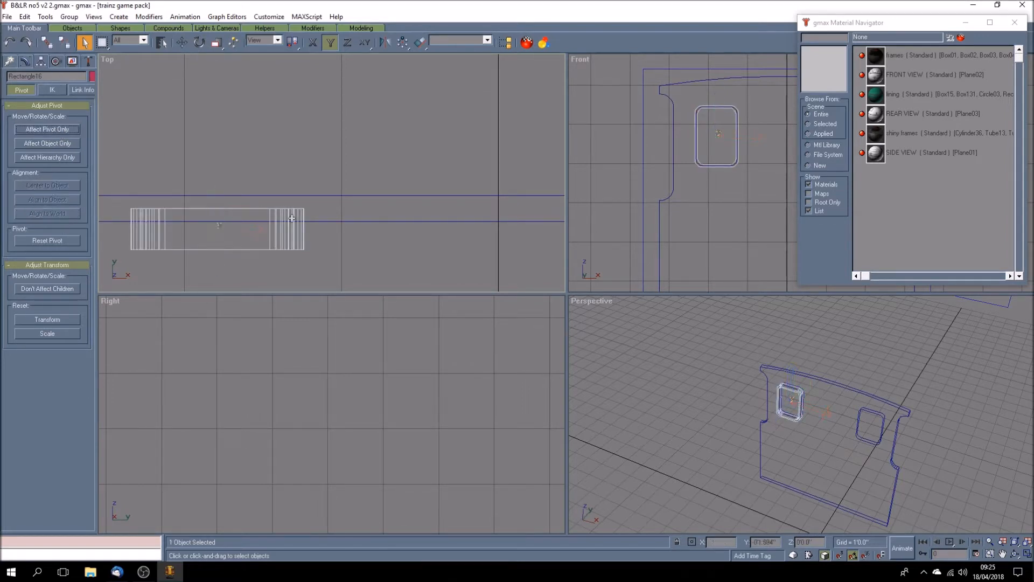
- Align the window frame to the cab end panel by Y position, centre to centre
{"action": "left_click", "coordinate": [420, 42]}
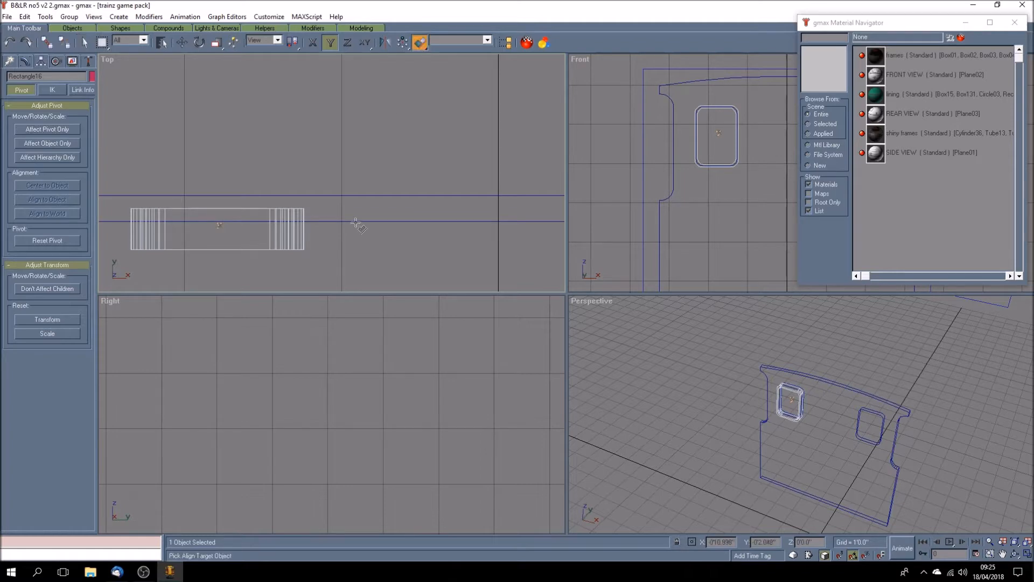
{"action": "left_click", "coordinate": [356, 222]}
{"action": "left_click_drag", "start_coordinate": [276, 92], "coordinate": [507, 101]}
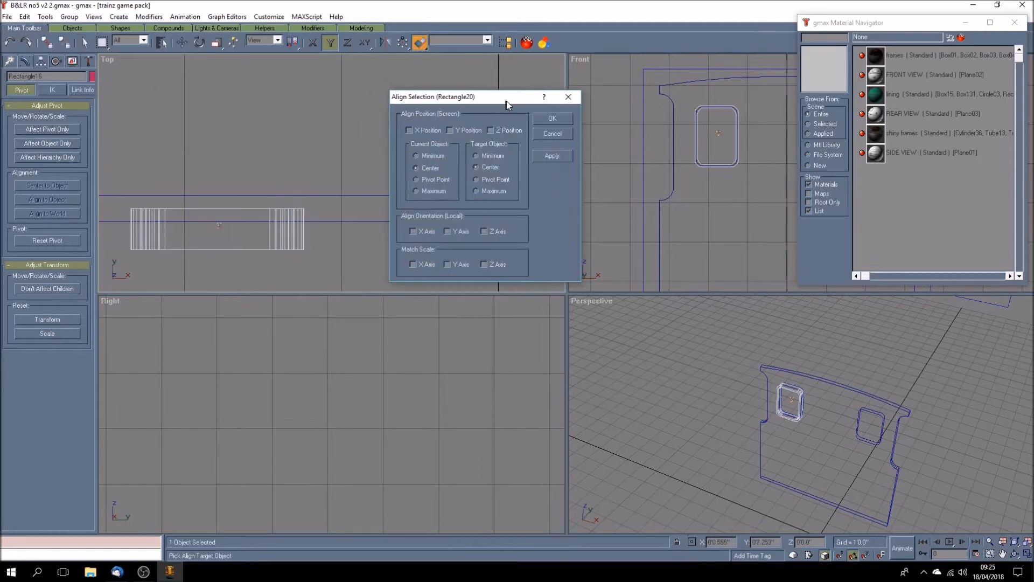
{"action": "left_click", "coordinate": [469, 130]}
{"action": "left_click", "coordinate": [555, 119]}
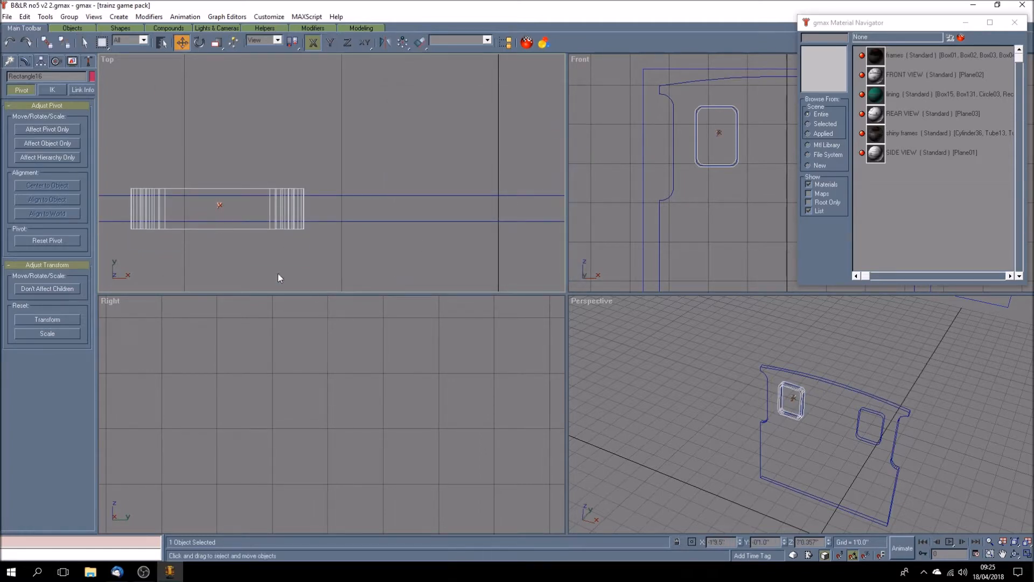
- Clone the window frame and place the copy in the second window opening at X 1'9.5"
{"action": "left_click", "coordinate": [25, 17]}
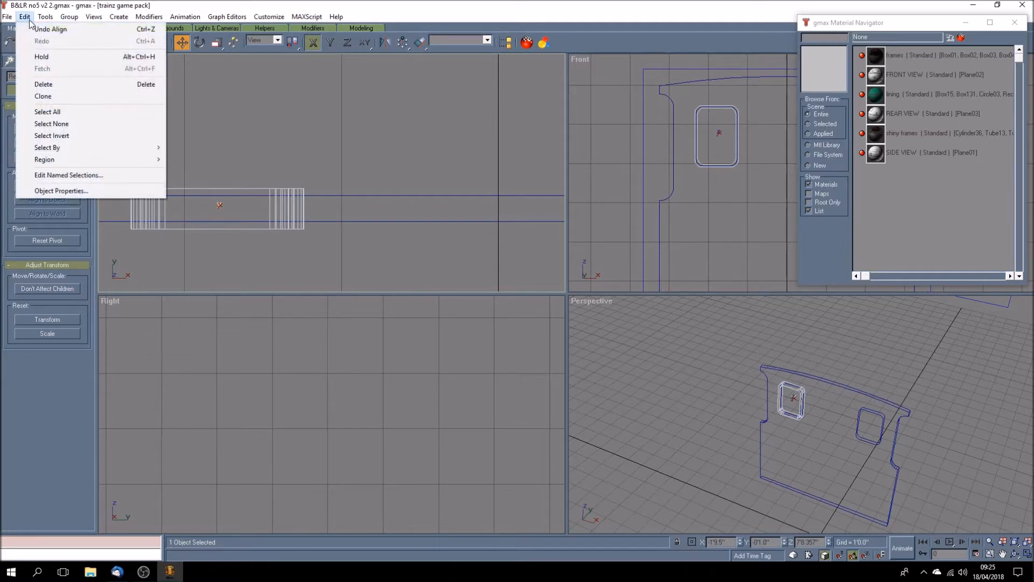
{"action": "left_click", "coordinate": [54, 96]}
{"action": "key", "text": "Return"}
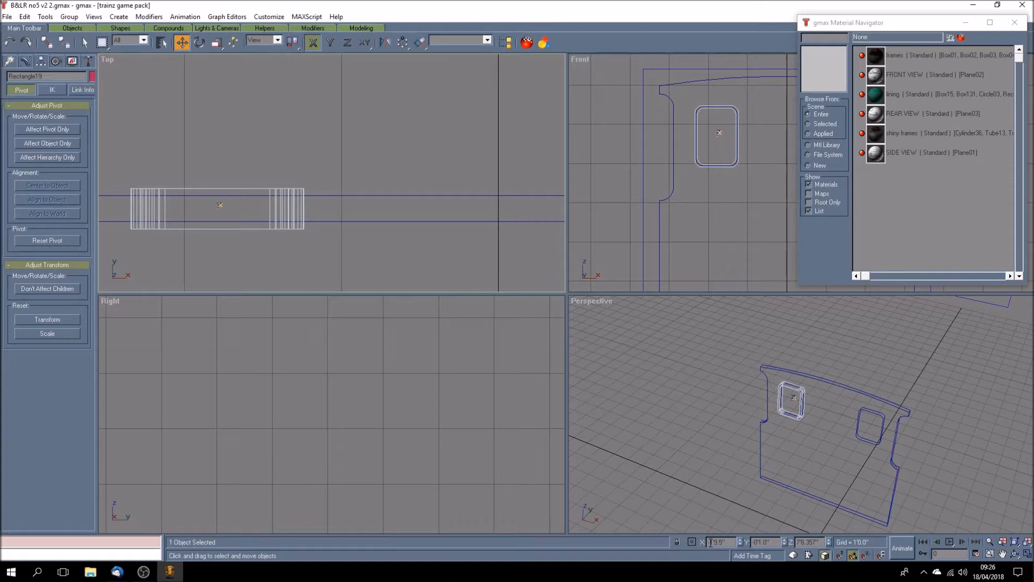
{"action": "key", "text": "Return"}
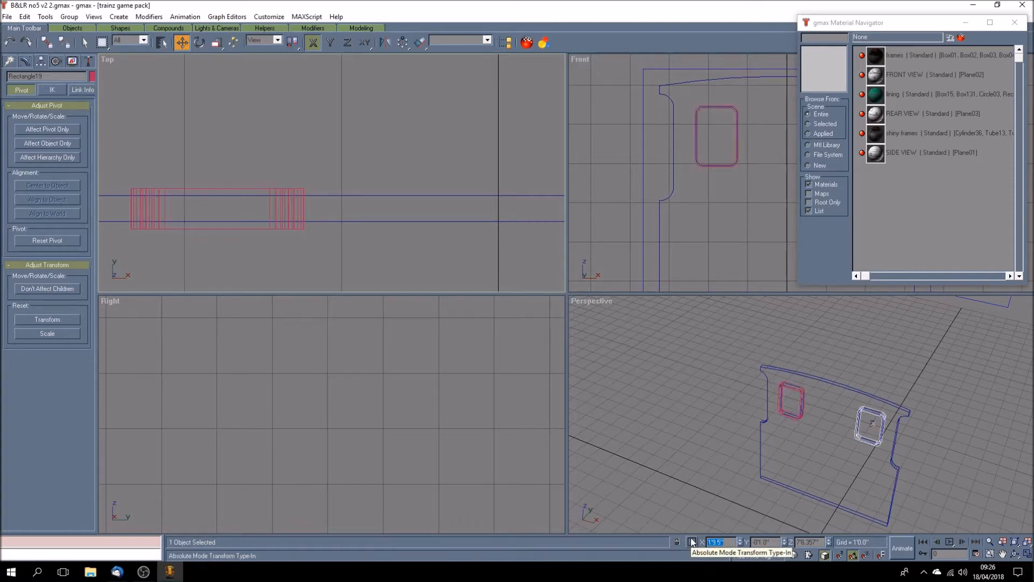
- Display the perspective view with Smooth + Highlights and view the framed cab end panel from another angle
{"action": "right_click", "coordinate": [606, 305]}
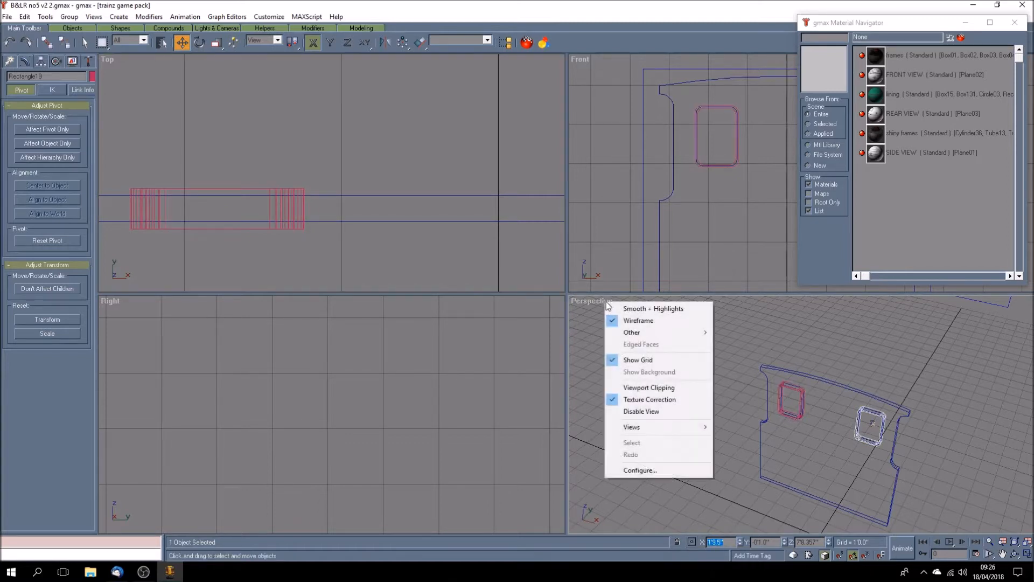
{"action": "left_click", "coordinate": [615, 308]}
{"action": "left_click", "coordinate": [668, 412]}
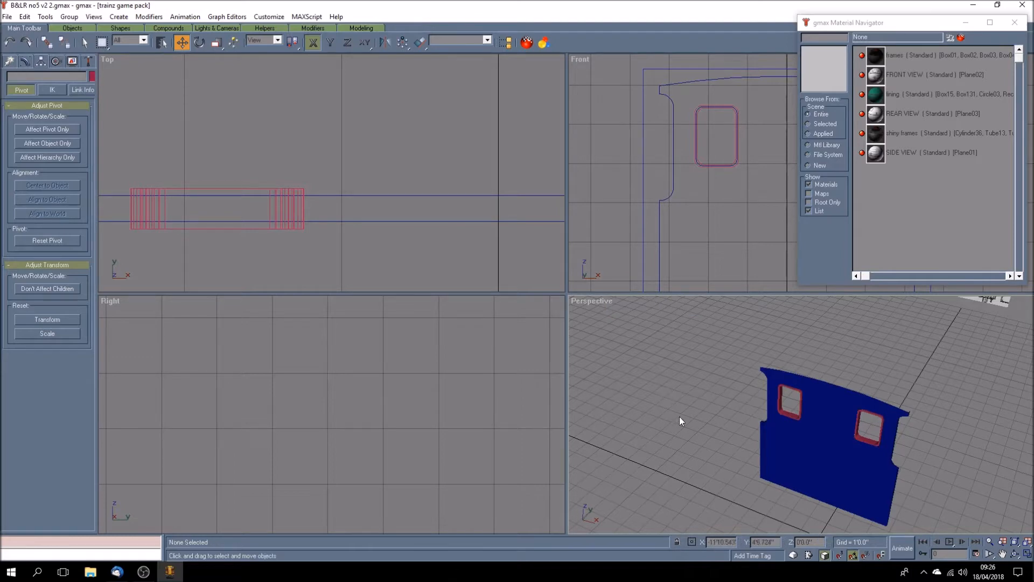
{"action": "left_click", "coordinate": [1014, 555]}
{"action": "left_click_drag", "start_coordinate": [845, 458], "coordinate": [816, 453]}
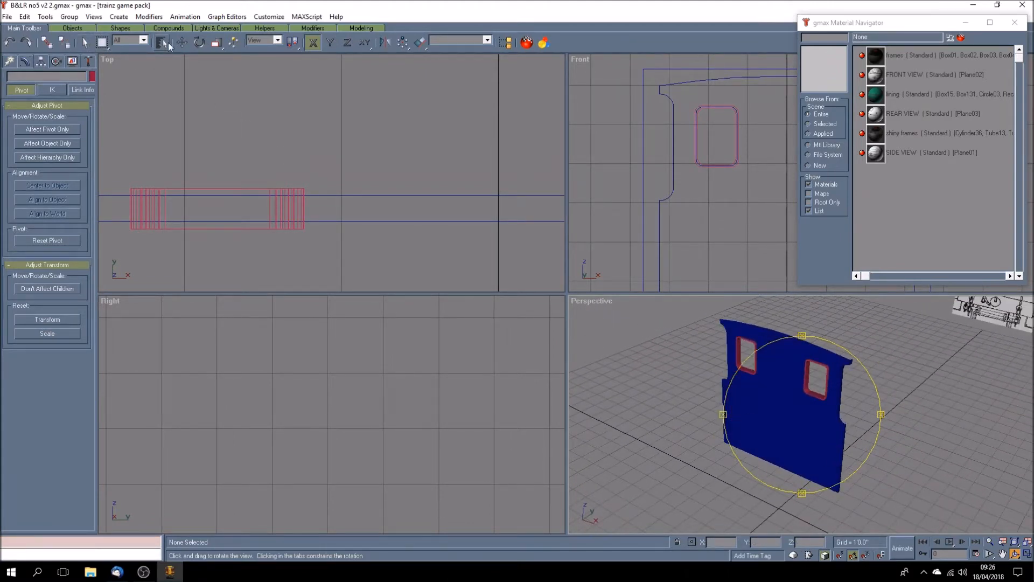
- Select the cab end panel with both window frames and group them under the default name
{"action": "left_click", "coordinate": [182, 42]}
{"action": "left_click_drag", "start_coordinate": [700, 322], "coordinate": [844, 403]}
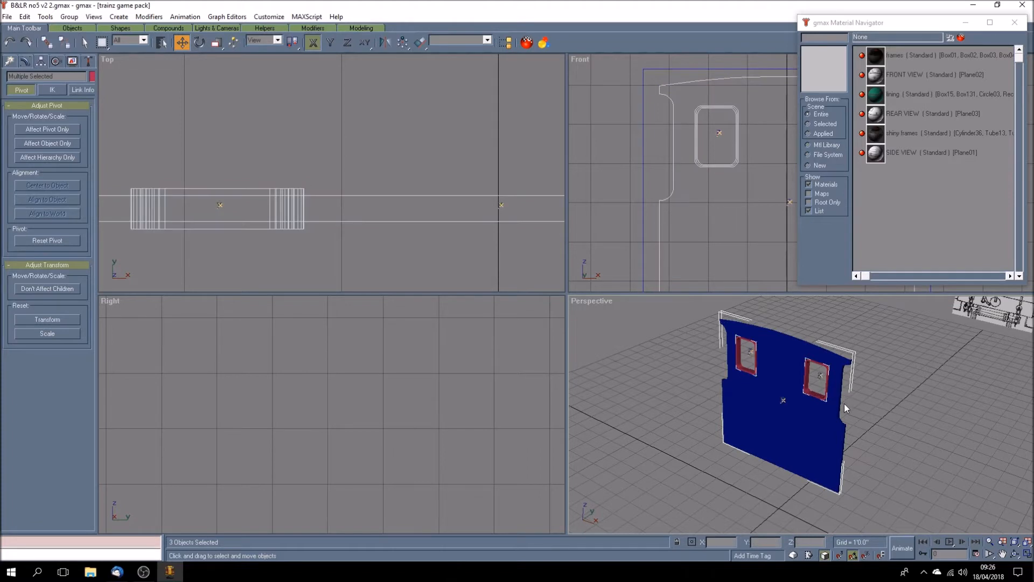
{"action": "left_click", "coordinate": [69, 16]}
{"action": "left_click", "coordinate": [75, 28]}
{"action": "left_click", "coordinate": [478, 300]}
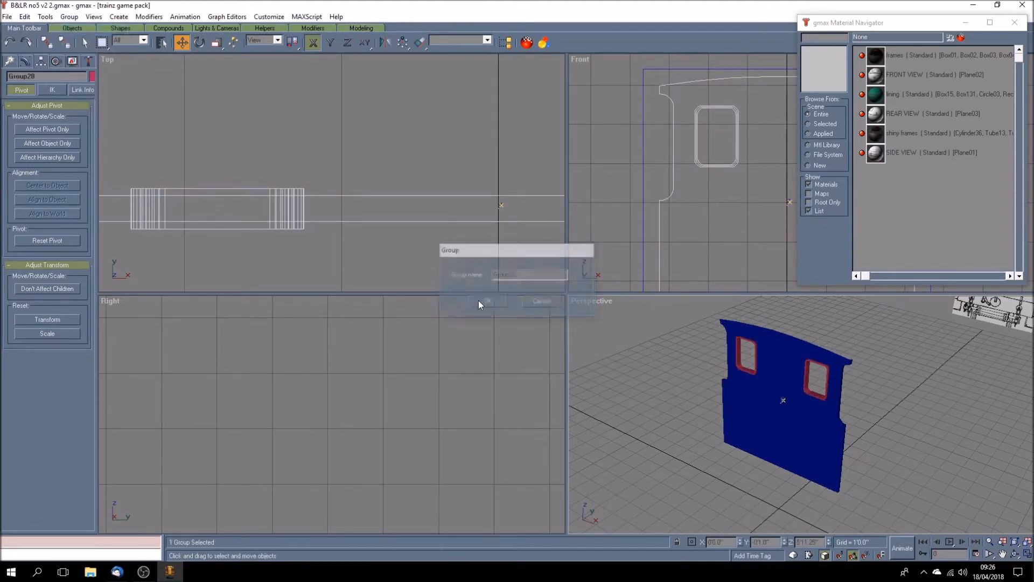
- Unhide all objects of the locomotive model
{"action": "left_click", "coordinate": [89, 61]}
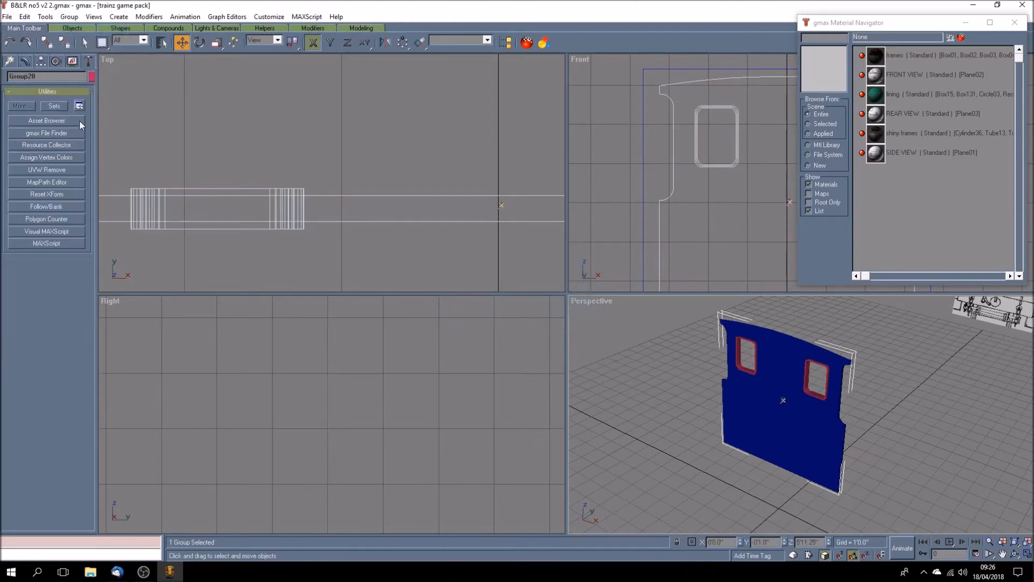
{"action": "left_click", "coordinate": [72, 61]}
{"action": "left_click", "coordinate": [47, 346]}
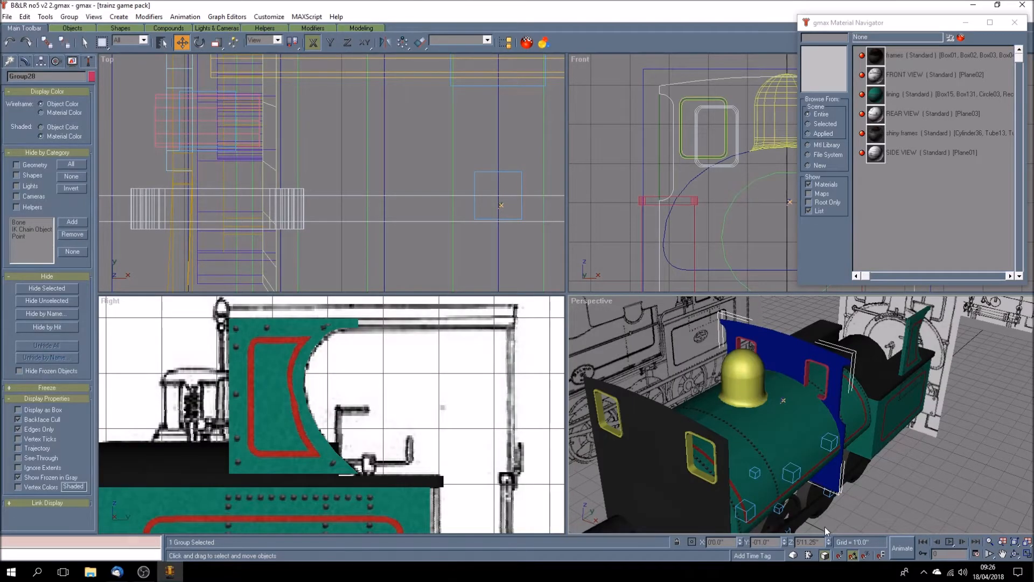
- Move the grouped blue cab end panel to the rear of the cab in the side view, following the reference drawing
{"action": "left_click", "coordinate": [1002, 553]}
{"action": "left_click_drag", "start_coordinate": [474, 416], "coordinate": [380, 377]}
{"action": "scroll", "coordinate": [419, 385], "scroll_direction": "down", "scroll_amount": 5}
{"action": "left_click", "coordinate": [182, 43]}
{"action": "left_click_drag", "start_coordinate": [214, 421], "coordinate": [418, 433]}
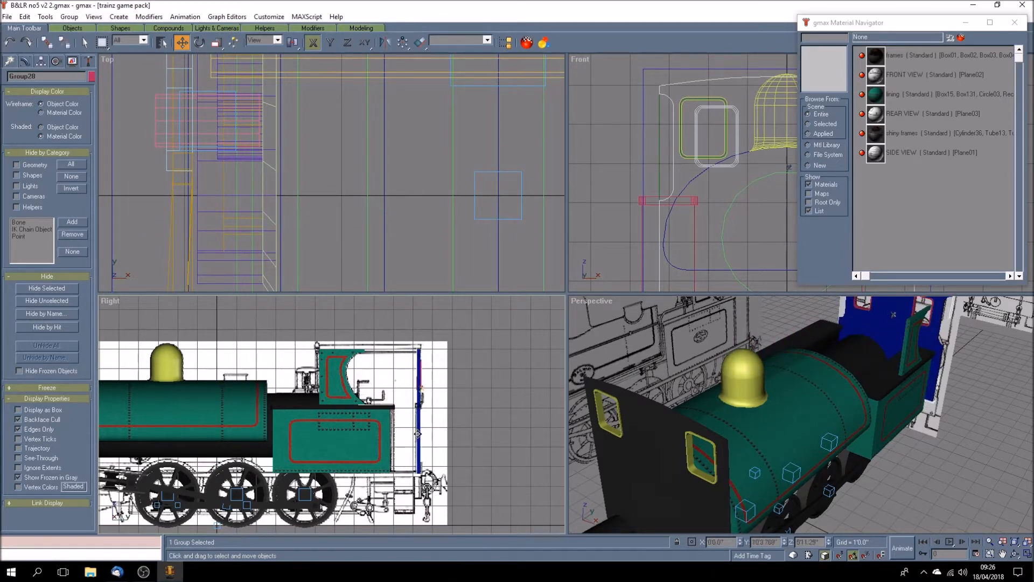
{"action": "left_click", "coordinate": [475, 416]}
- Move the black cab end group with yellow window frames back to the front edge of the cab side sheet
{"action": "scroll", "coordinate": [495, 409], "scroll_direction": "down", "scroll_amount": 4}
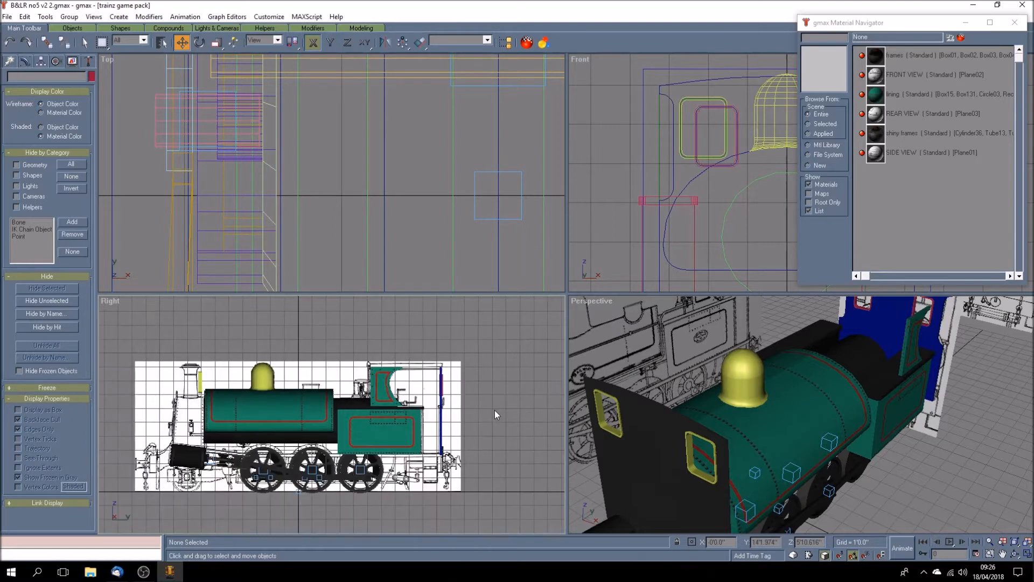
{"action": "scroll", "coordinate": [445, 415], "scroll_direction": "up", "scroll_amount": 2}
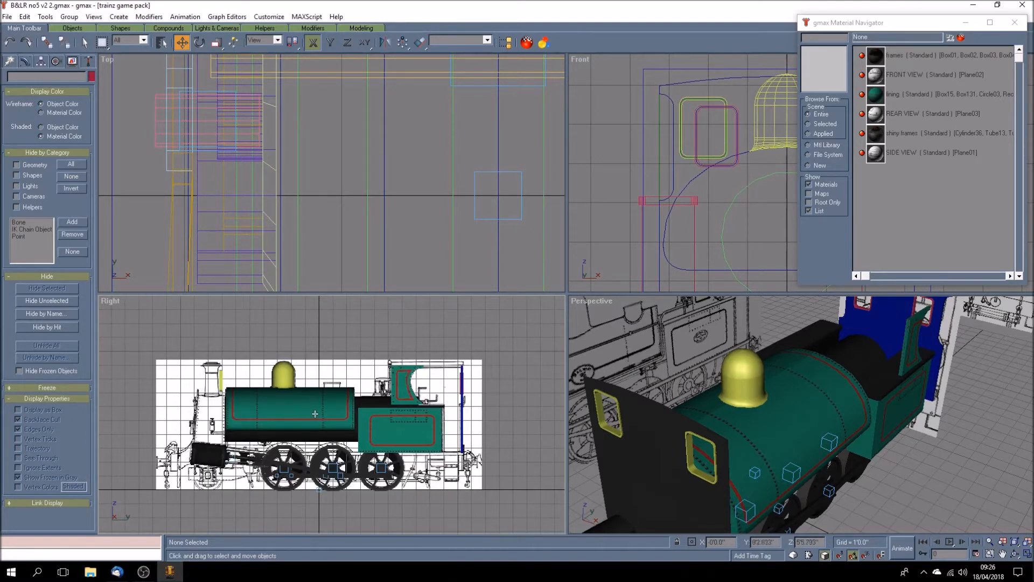
{"action": "left_click", "coordinate": [646, 442]}
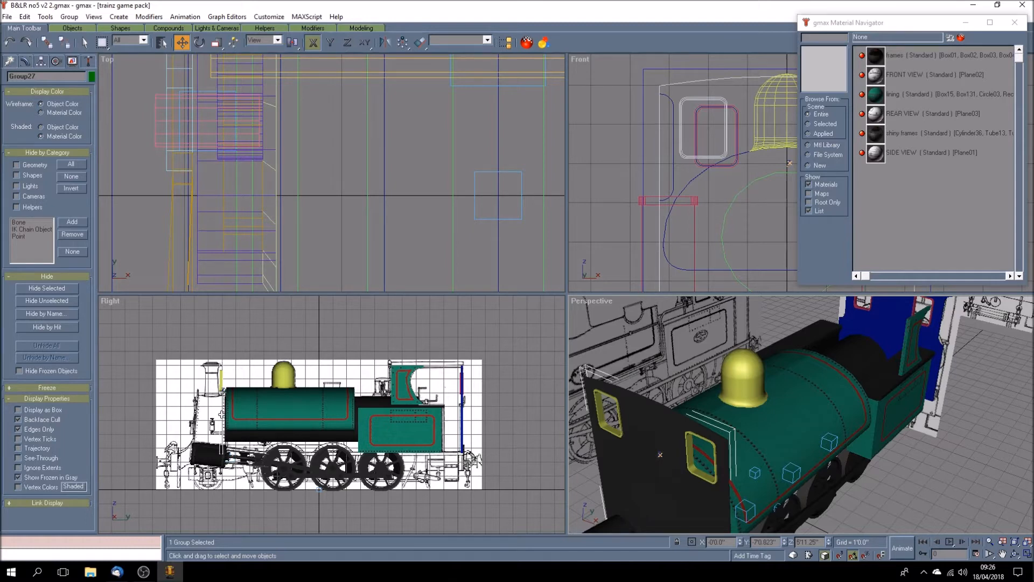
{"action": "left_click_drag", "start_coordinate": [222, 415], "coordinate": [395, 437]}
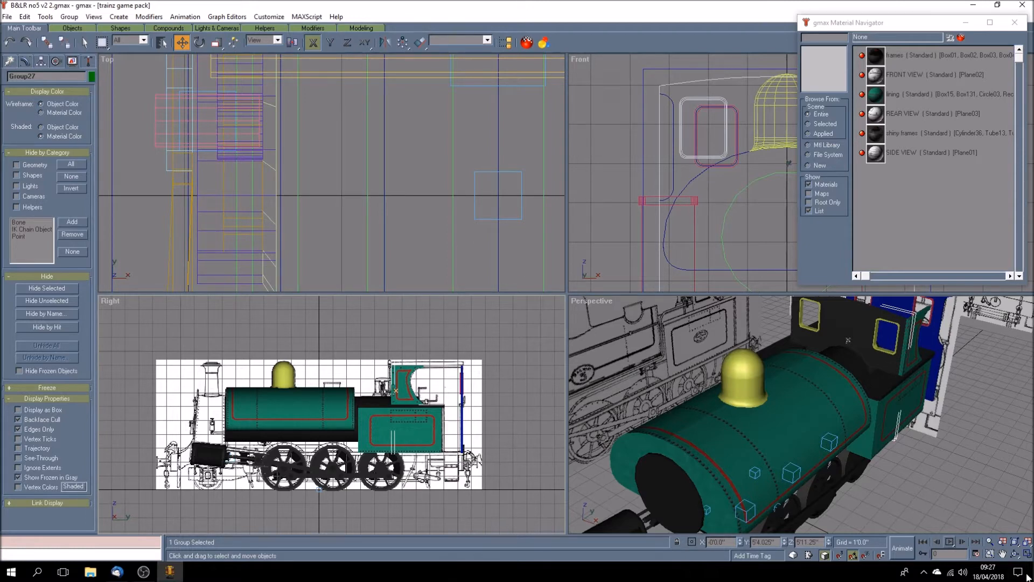
- Examine the positions of both cab end panels relative to the locomotive in an enlarged perspective view
{"action": "left_click", "coordinate": [1015, 554]}
{"action": "left_click_drag", "start_coordinate": [836, 393], "coordinate": [805, 393]}
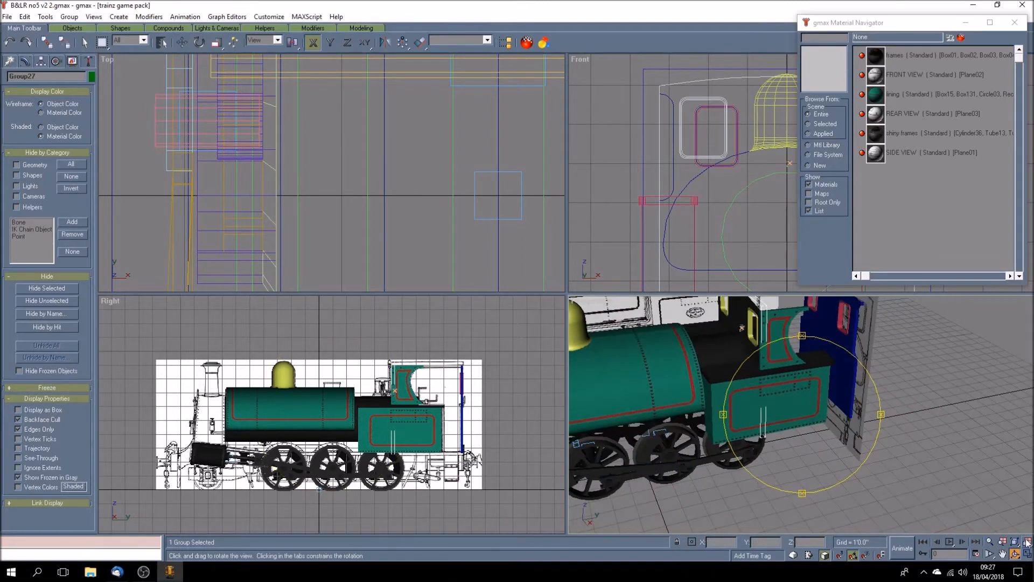
{"action": "left_click", "coordinate": [1028, 553]}
{"action": "mouse_move", "coordinate": [534, 318]}
{"action": "left_mouse_down"}
{"action": "mouse_move", "coordinate": [533, 340]}
{"action": "mouse_move", "coordinate": [512, 324]}
{"action": "mouse_move", "coordinate": [547, 314]}
{"action": "mouse_move", "coordinate": [472, 322]}
{"action": "mouse_move", "coordinate": [521, 326]}
{"action": "left_mouse_up"}
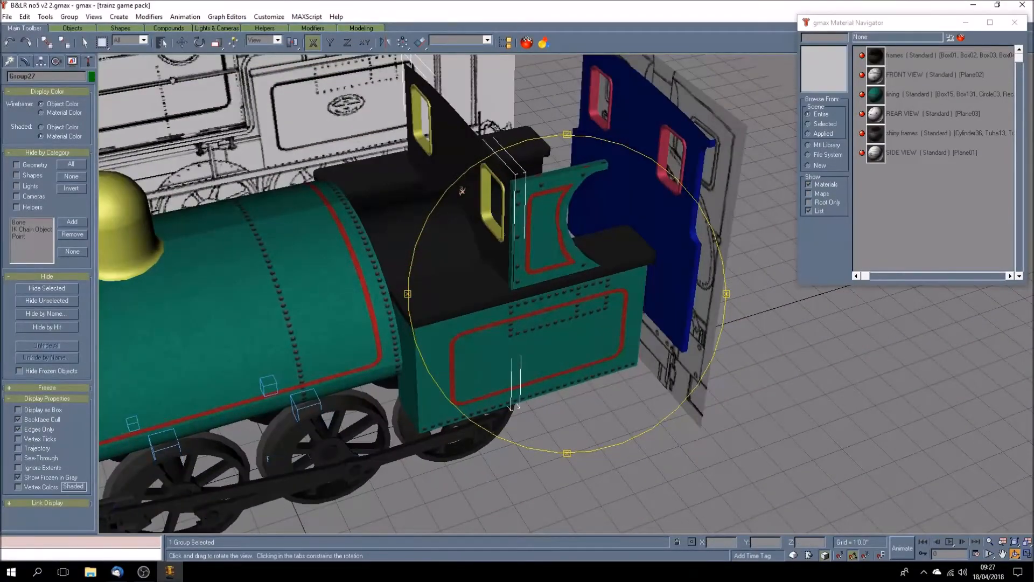
{"action": "left_click", "coordinate": [1026, 553]}
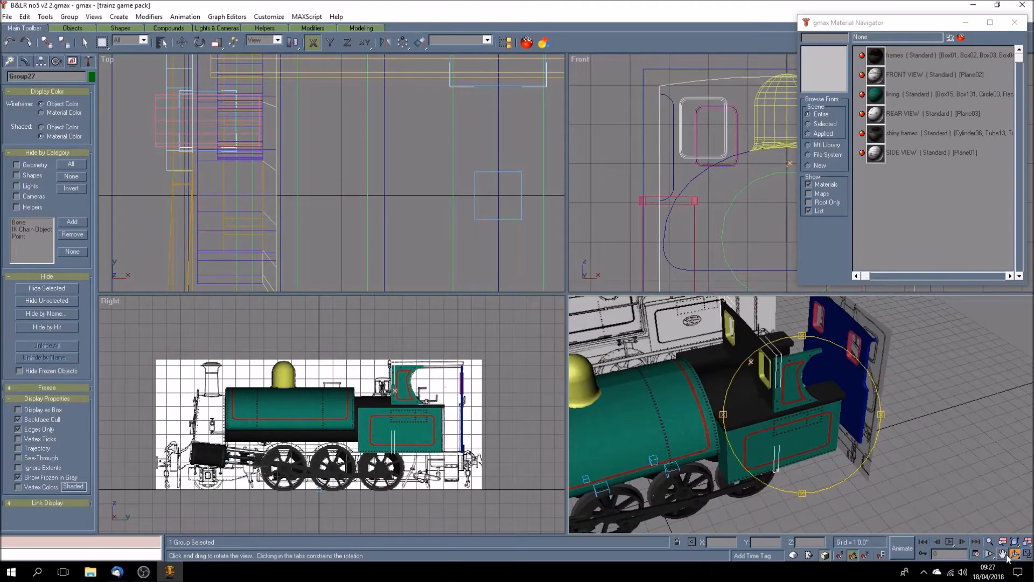
{"action": "left_click_drag", "start_coordinate": [802, 429], "coordinate": [803, 407]}
{"action": "scroll", "coordinate": [827, 426], "scroll_direction": "down", "scroll_amount": 5}
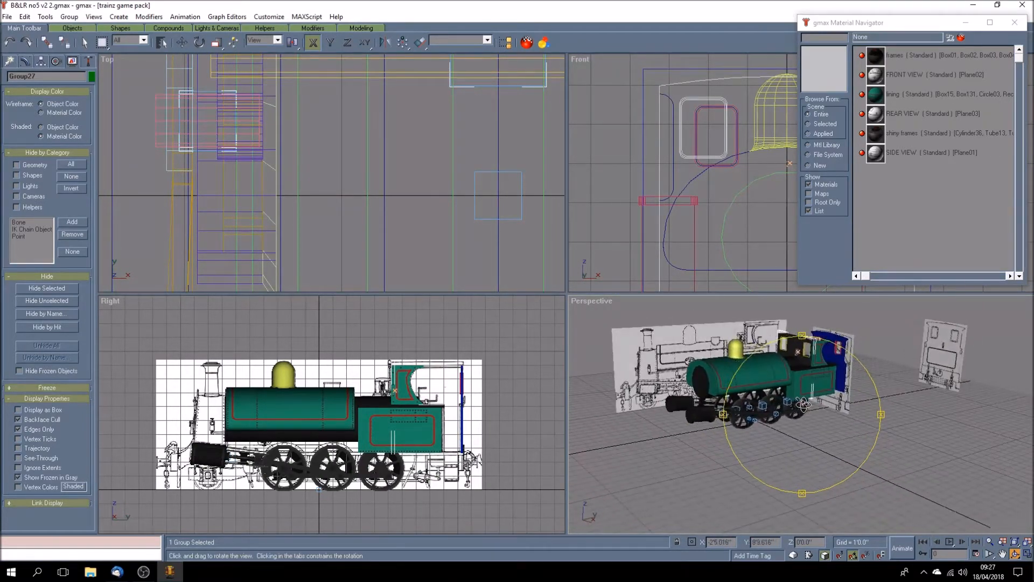
{"action": "left_click", "coordinate": [1027, 553]}
{"action": "mouse_move", "coordinate": [554, 327]}
{"action": "left_mouse_down"}
{"action": "mouse_move", "coordinate": [527, 339]}
{"action": "mouse_move", "coordinate": [604, 344]}
{"action": "mouse_move", "coordinate": [523, 336]}
{"action": "mouse_move", "coordinate": [578, 330]}
{"action": "mouse_move", "coordinate": [547, 329]}
{"action": "mouse_move", "coordinate": [555, 331]}
{"action": "left_mouse_up"}
- Select the blue rear cab end group and hide every other object of the locomotive
{"action": "left_click", "coordinate": [84, 43]}
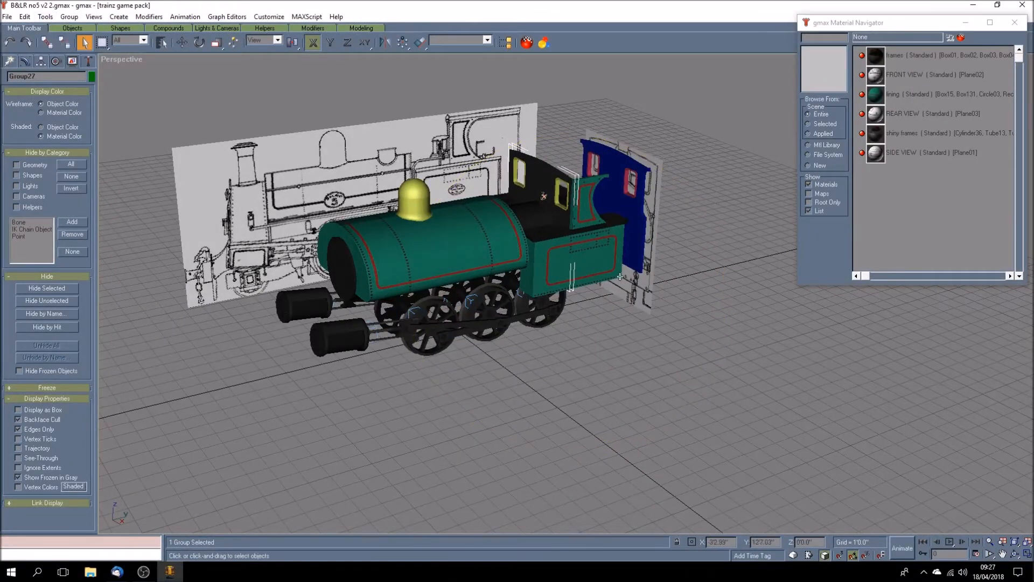
{"action": "left_click", "coordinate": [677, 347]}
{"action": "left_click", "coordinate": [624, 218]}
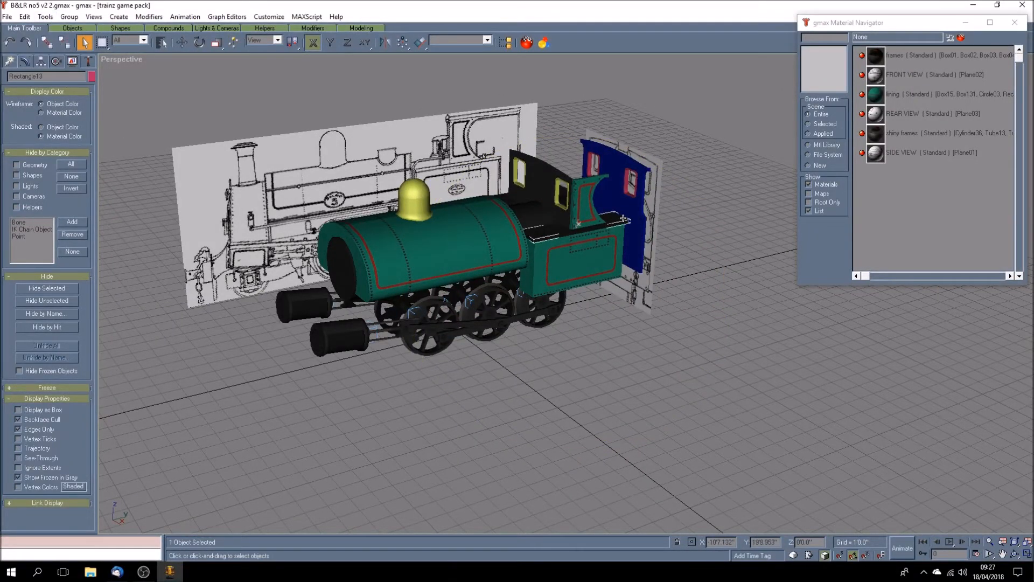
{"action": "left_click", "coordinate": [630, 209]}
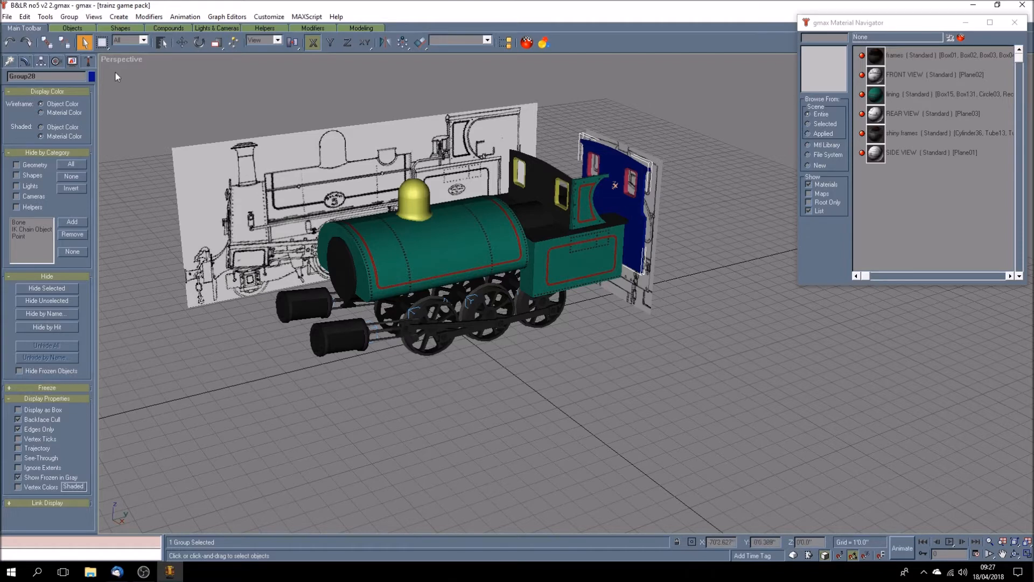
{"action": "left_click", "coordinate": [48, 300]}
- Save the current file, and save another copy as B&LR no5 v2 1.gmax
{"action": "left_click", "coordinate": [8, 16]}
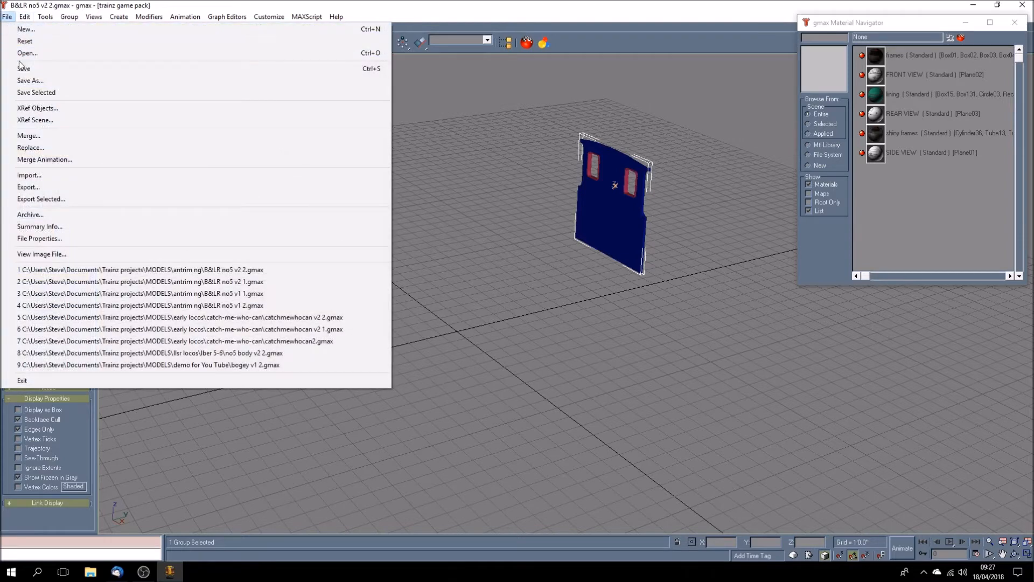
{"action": "left_click", "coordinate": [19, 68]}
{"action": "left_click", "coordinate": [8, 17]}
{"action": "left_click", "coordinate": [25, 80]}
{"action": "left_click_drag", "start_coordinate": [222, 89], "coordinate": [215, 119]}
{"action": "left_click", "coordinate": [54, 110]}
{"action": "left_click", "coordinate": [283, 156]}
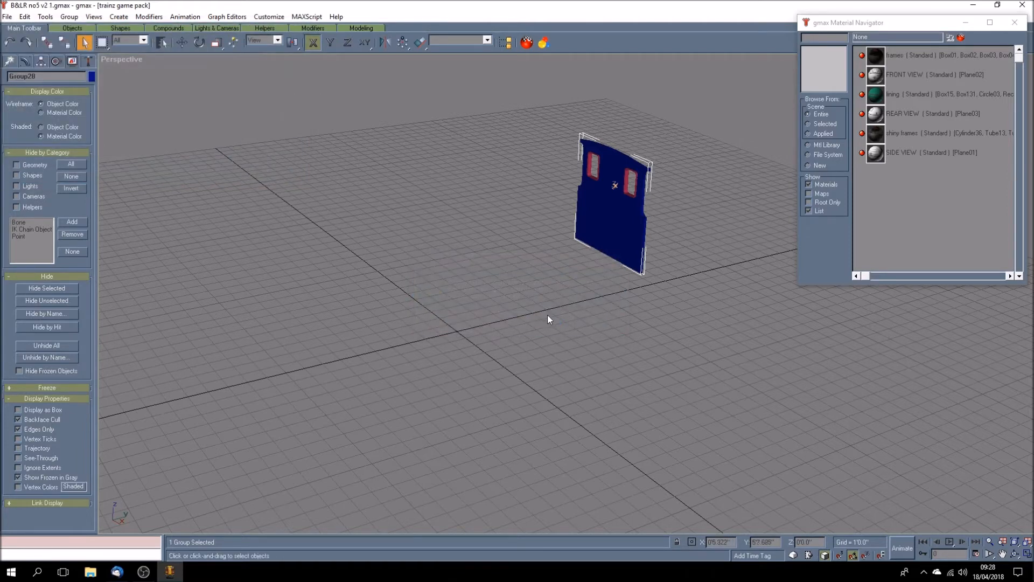
- Draw a thin box about 6'7" wide and 1.6" long above the blue cab end's curved top edge in the front view
{"action": "key", "text": "alt+w"}
{"action": "left_click", "coordinate": [621, 240]}
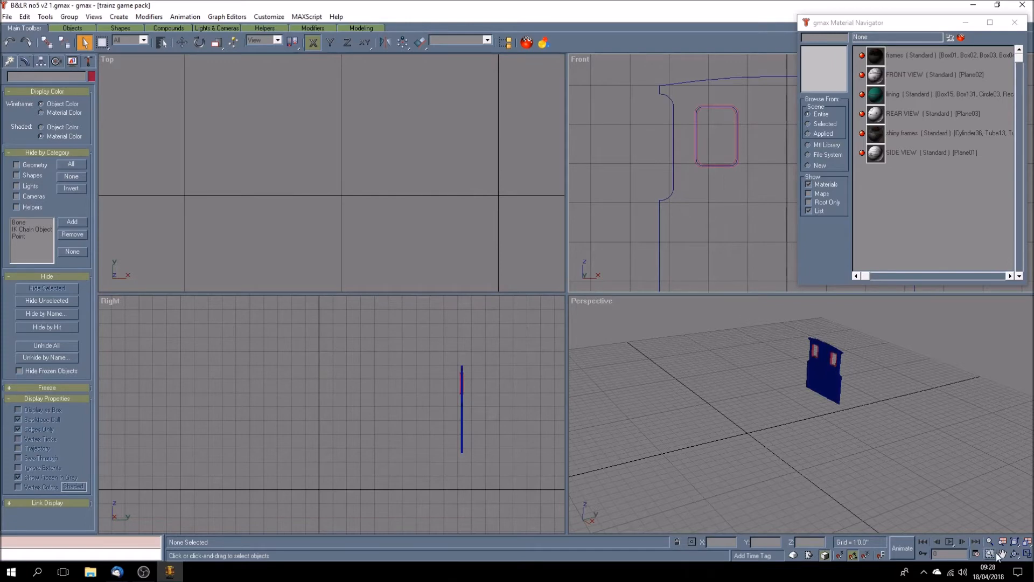
{"action": "left_click", "coordinate": [1027, 553]}
{"action": "left_click_drag", "start_coordinate": [373, 315], "coordinate": [348, 318]}
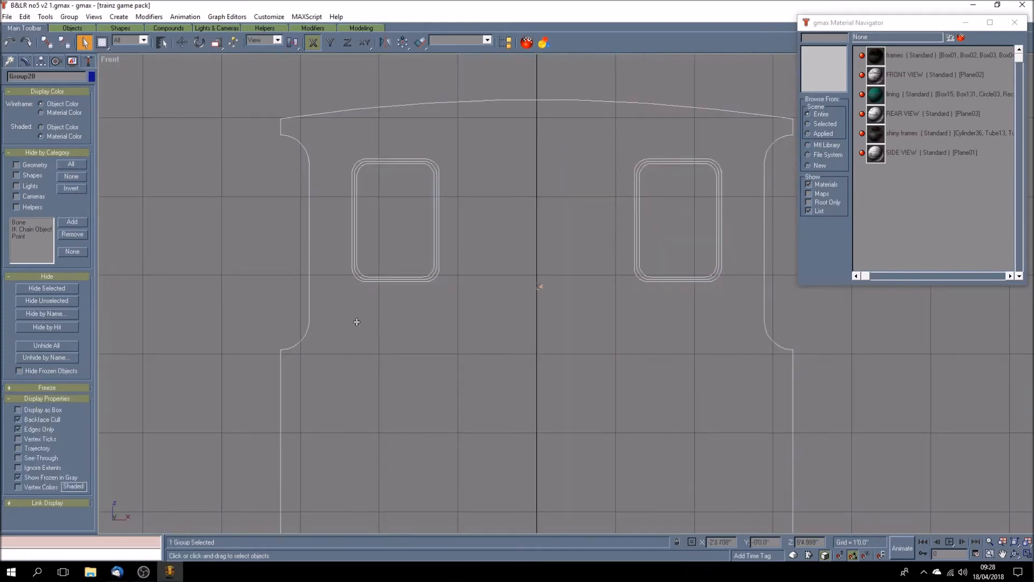
{"action": "left_click", "coordinate": [261, 286]}
{"action": "scroll", "coordinate": [260, 286], "scroll_direction": "down", "scroll_amount": 2}
{"action": "scroll", "coordinate": [495, 270], "scroll_direction": "up", "scroll_amount": 2}
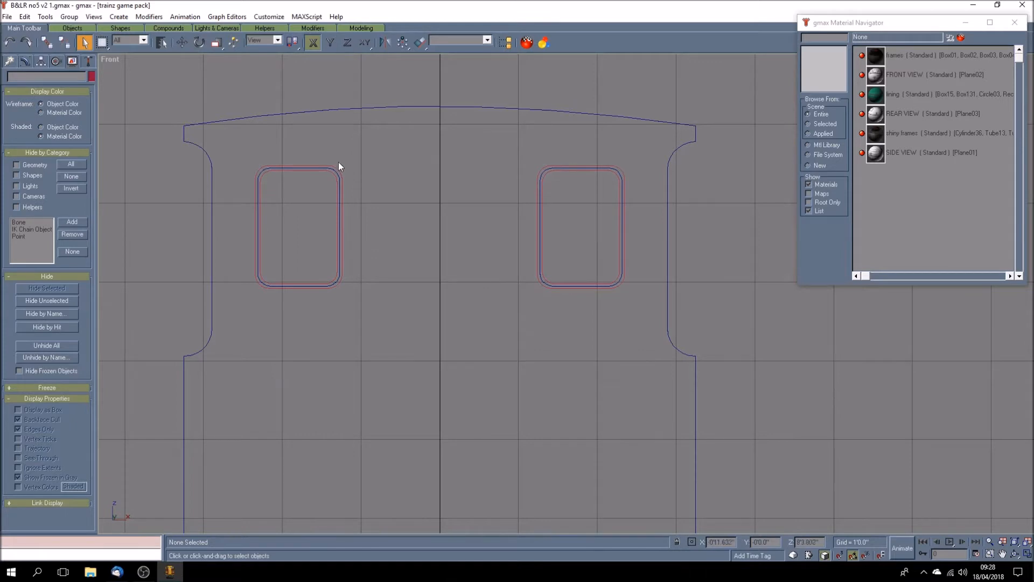
{"action": "left_click", "coordinate": [9, 61]}
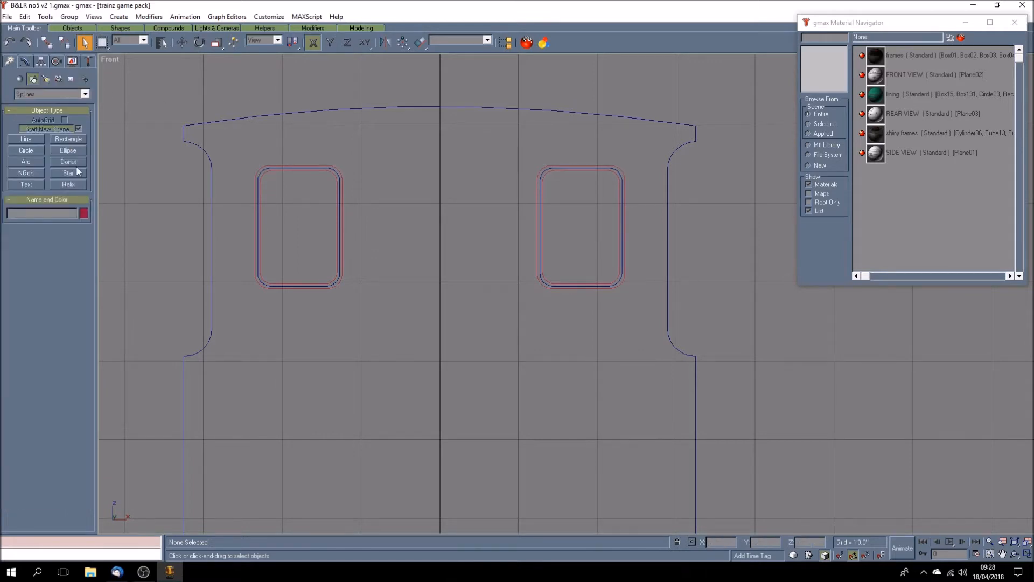
{"action": "left_click", "coordinate": [20, 79]}
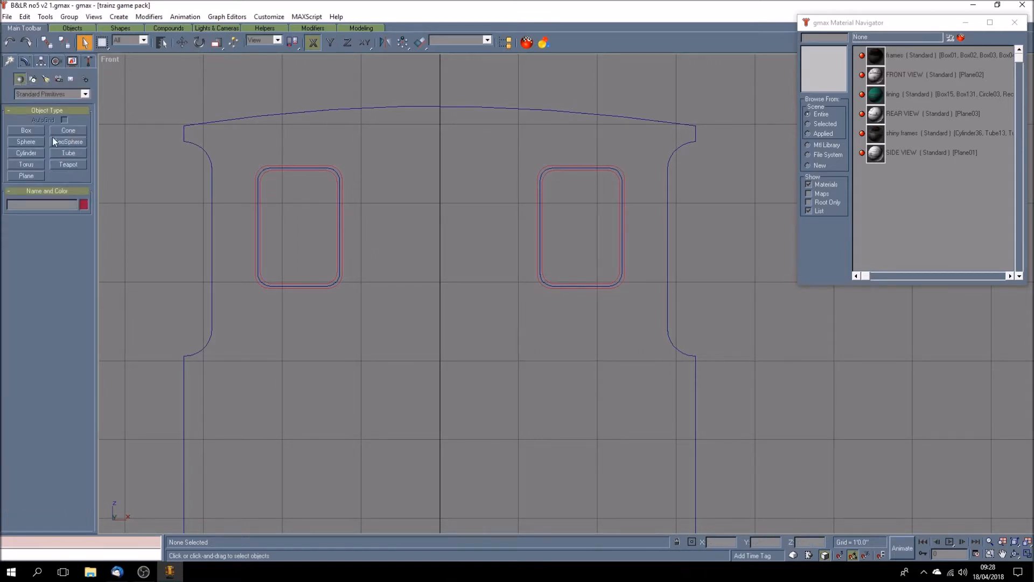
{"action": "left_click", "coordinate": [26, 131]}
{"action": "left_click_drag", "start_coordinate": [183, 81], "coordinate": [701, 91]}
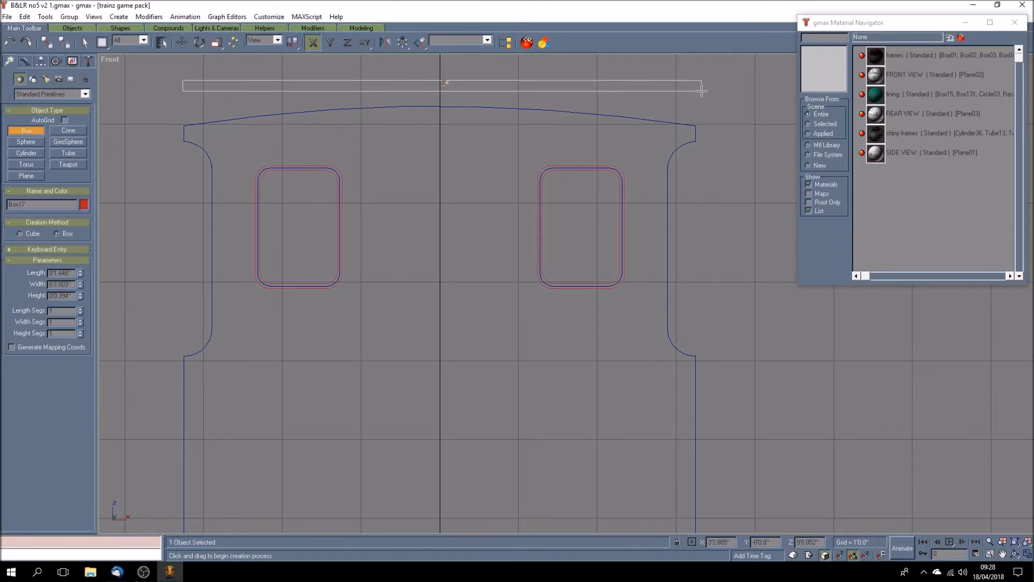
{"action": "left_click", "coordinate": [734, 63]}
- Display the front view shaded and unhide the rear reference drawing, Plane03
{"action": "right_click", "coordinate": [110, 61]}
{"action": "left_click", "coordinate": [118, 65]}
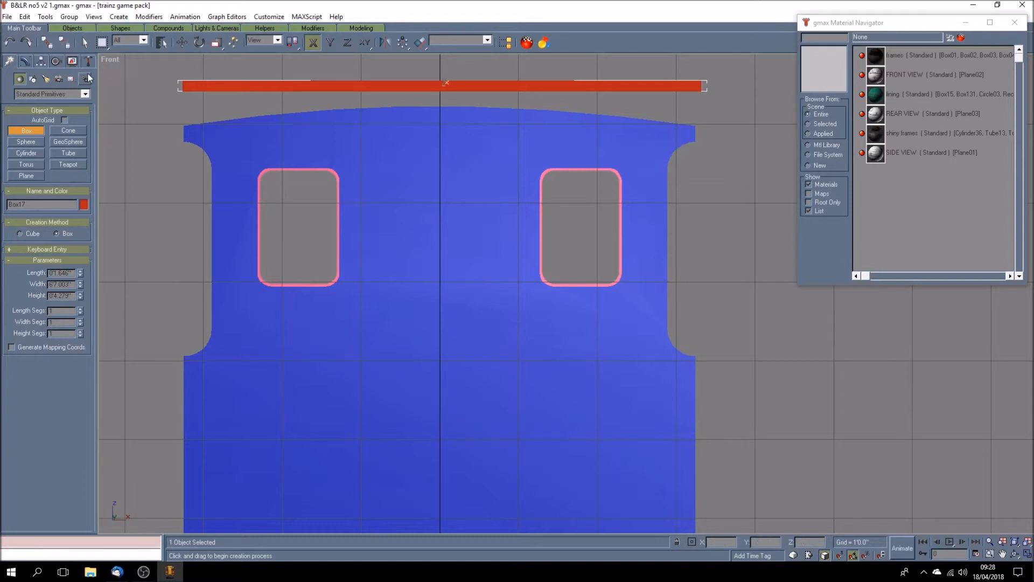
{"action": "left_click", "coordinate": [72, 61]}
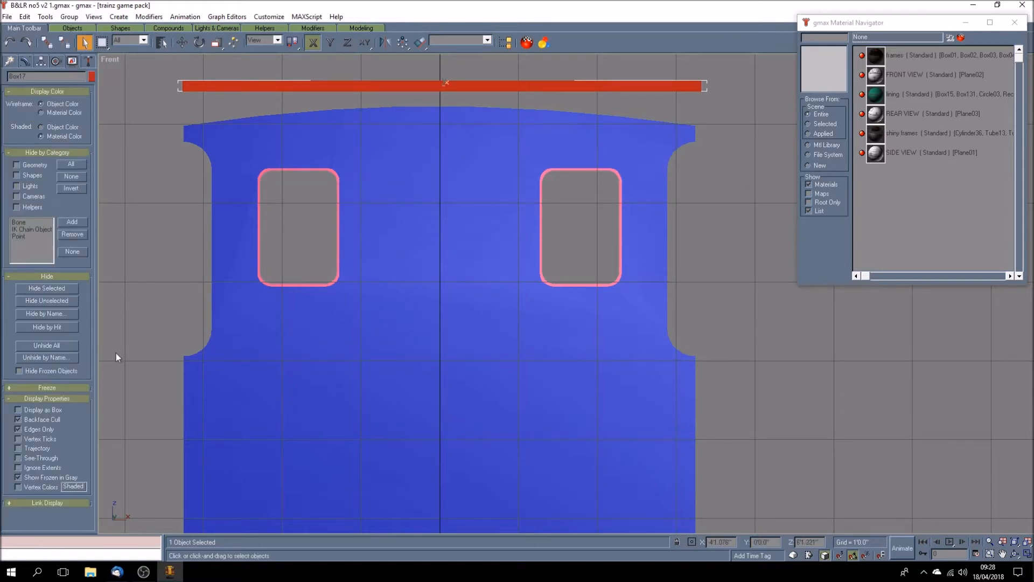
{"action": "left_click", "coordinate": [64, 357]}
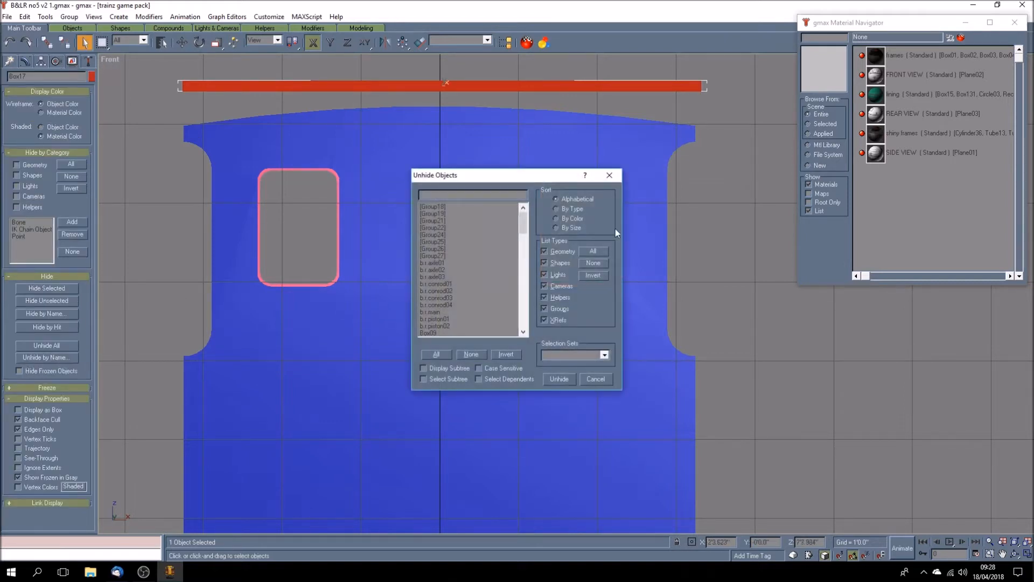
{"action": "left_click_drag", "start_coordinate": [526, 225], "coordinate": [523, 305]}
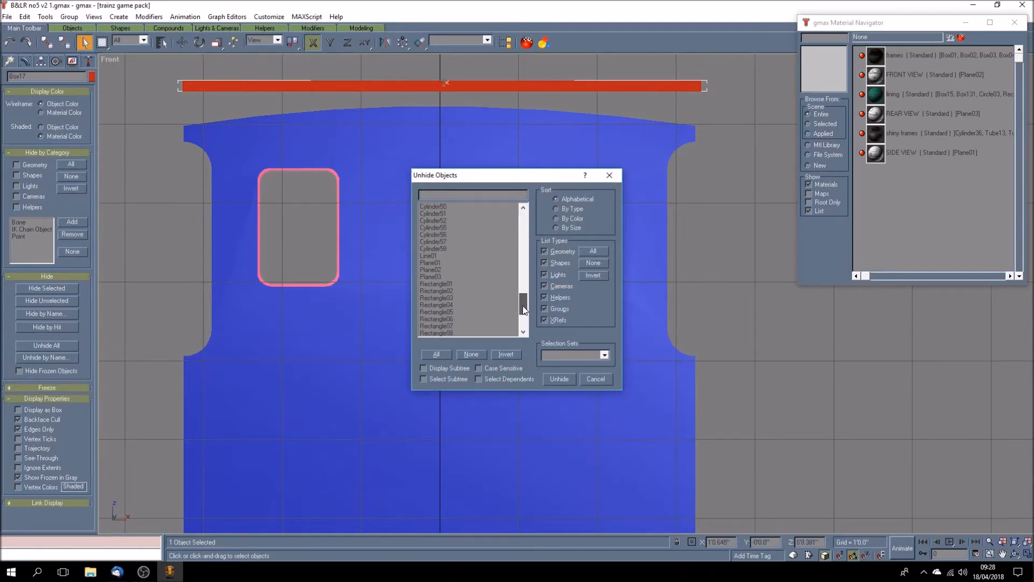
{"action": "left_click", "coordinate": [445, 277]}
{"action": "left_click", "coordinate": [559, 378]}
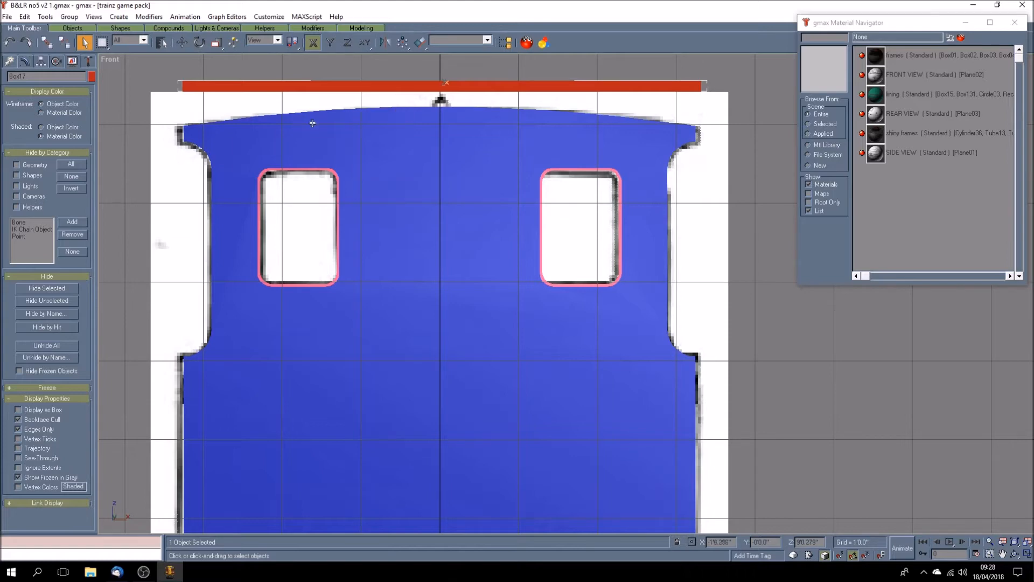
- Set the roof box's width to 6'7" and centre it on the cab at X position 0
{"action": "left_click", "coordinate": [25, 61]}
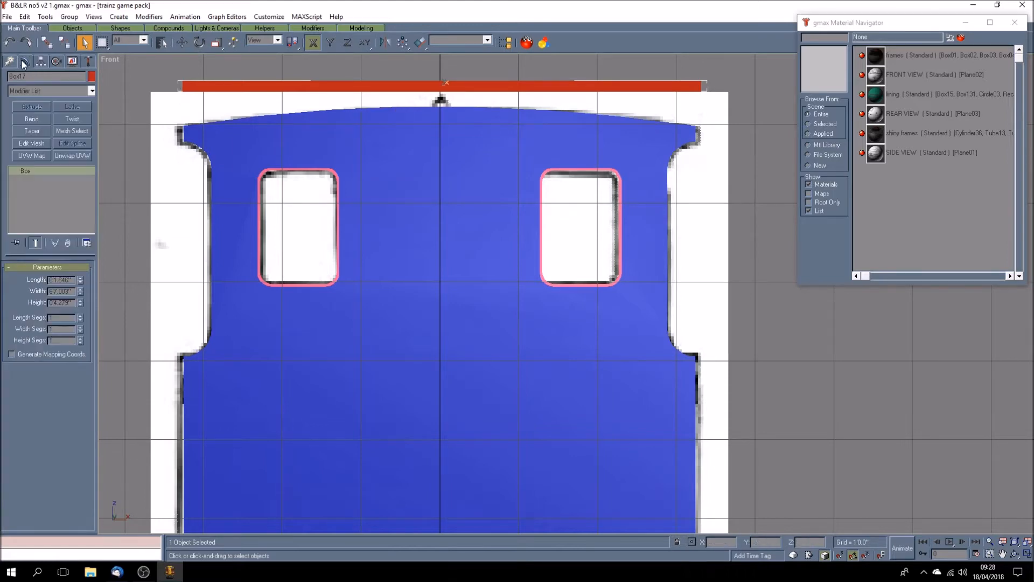
{"action": "left_click_drag", "start_coordinate": [62, 292], "coordinate": [72, 291]}
{"action": "key", "text": "BackSpace"}
{"action": "key", "text": "Return"}
{"action": "left_click", "coordinate": [182, 42]}
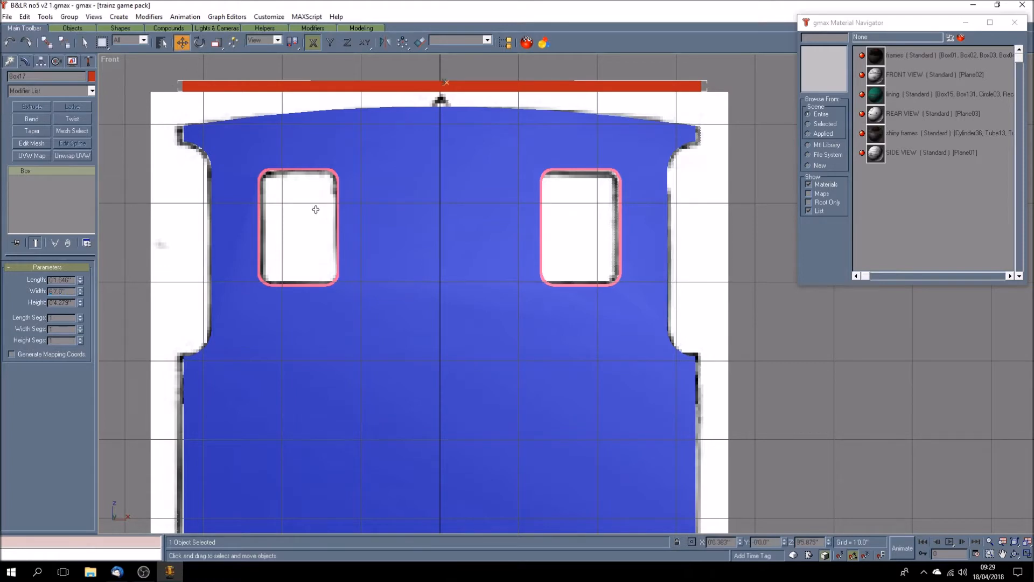
{"action": "left_click_drag", "start_coordinate": [734, 543], "coordinate": [643, 524]}
{"action": "type", "text": "0"}
{"action": "key", "text": "Return"}
- Show the front view as wireframe, and give the roof box 7 width segments and a length of 1"
{"action": "right_click", "coordinate": [110, 59]}
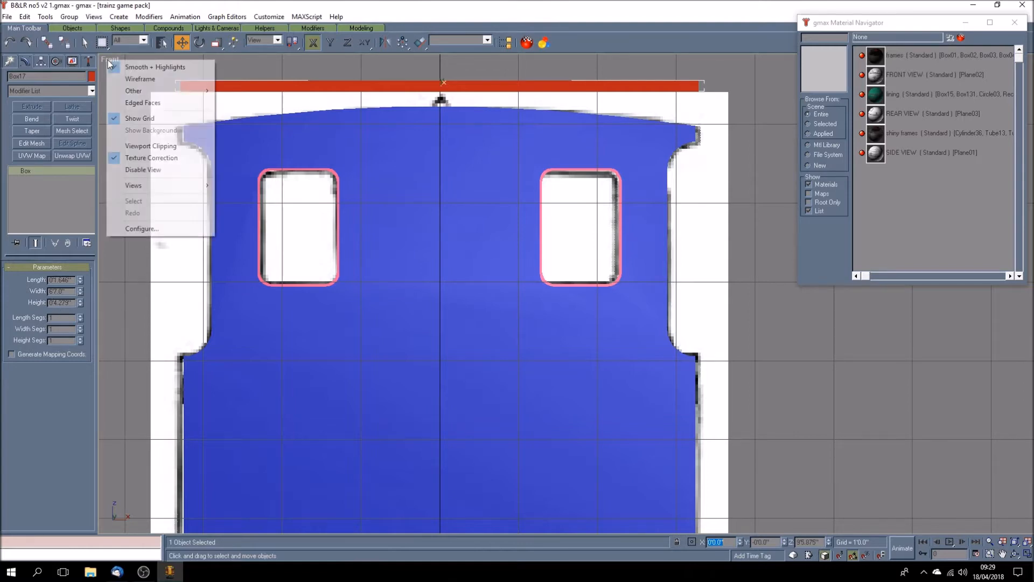
{"action": "left_click", "coordinate": [135, 80]}
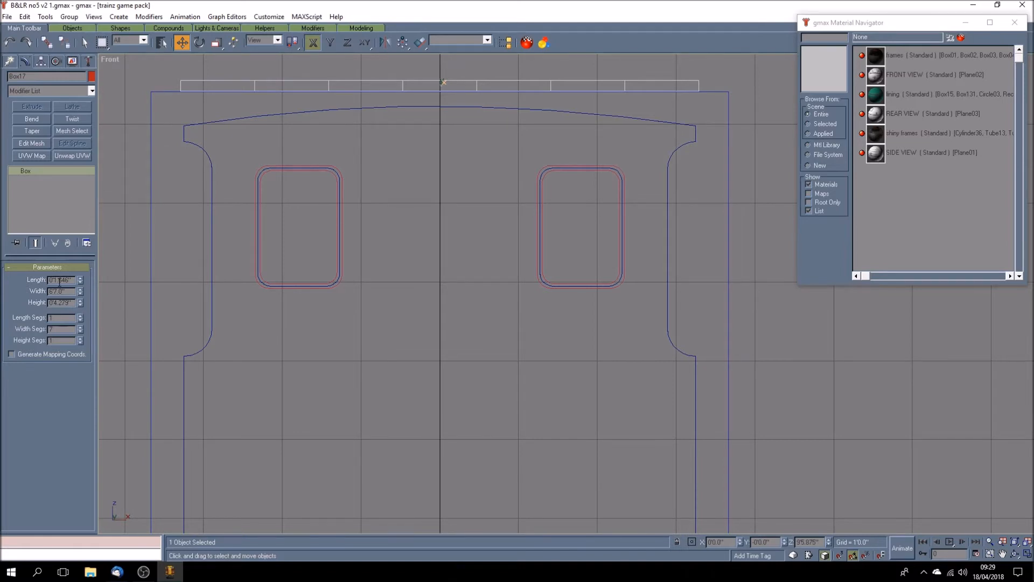
{"action": "left_click_drag", "start_coordinate": [56, 280], "coordinate": [80, 284]}
{"action": "type", "text": "1"}
{"action": "key", "text": "Return"}
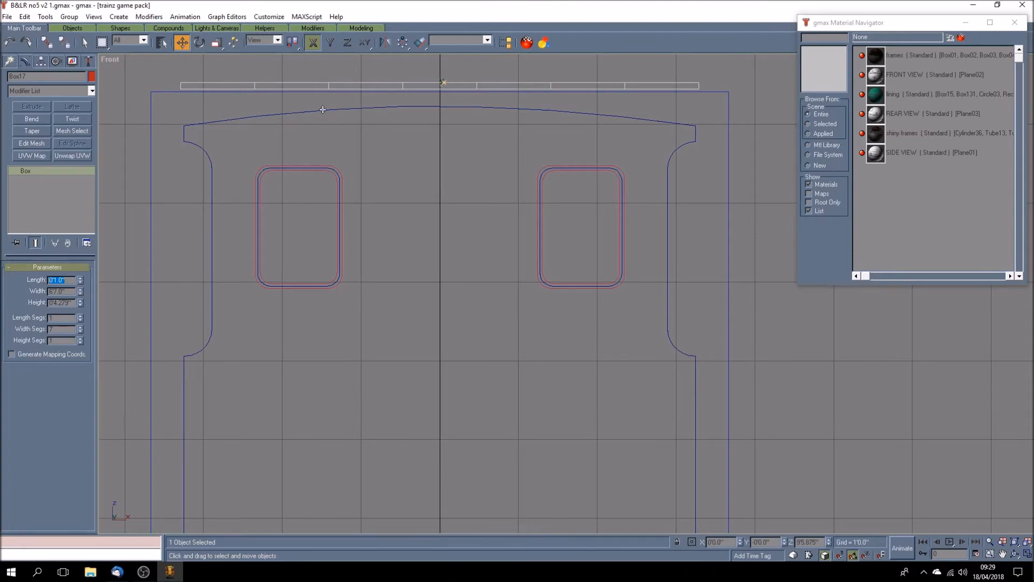
- Move the roof box vertically down until it rests on the highest point of the blue cab end's curved top
{"action": "left_click", "coordinate": [331, 43]}
{"action": "left_click_drag", "start_coordinate": [402, 84], "coordinate": [401, 101]}
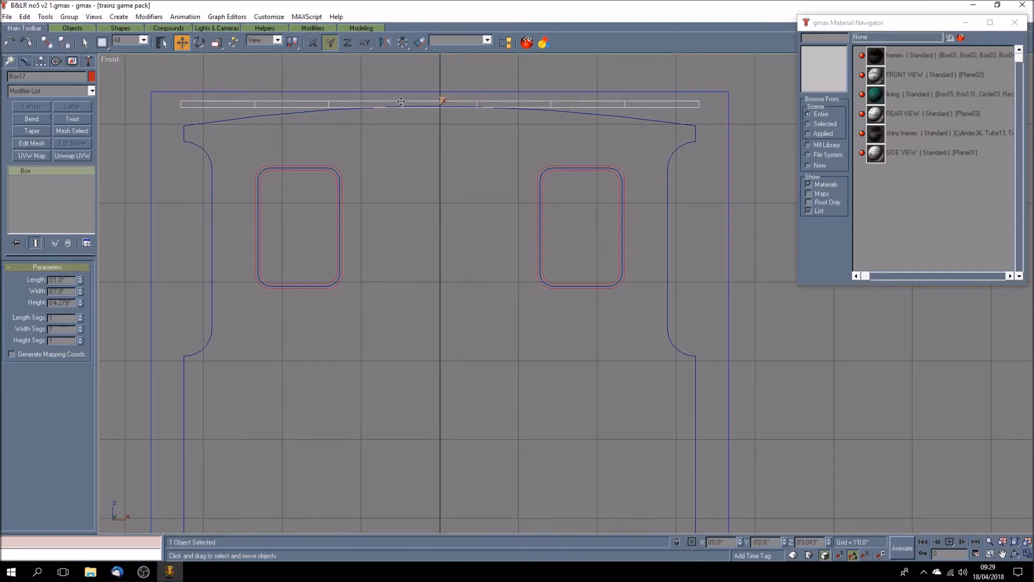
{"action": "scroll", "coordinate": [413, 212], "scroll_direction": "down", "scroll_amount": 2}
{"action": "scroll", "coordinate": [438, 124], "scroll_direction": "up", "scroll_amount": 4}
{"action": "scroll", "coordinate": [437, 125], "scroll_direction": "down", "scroll_amount": 2}
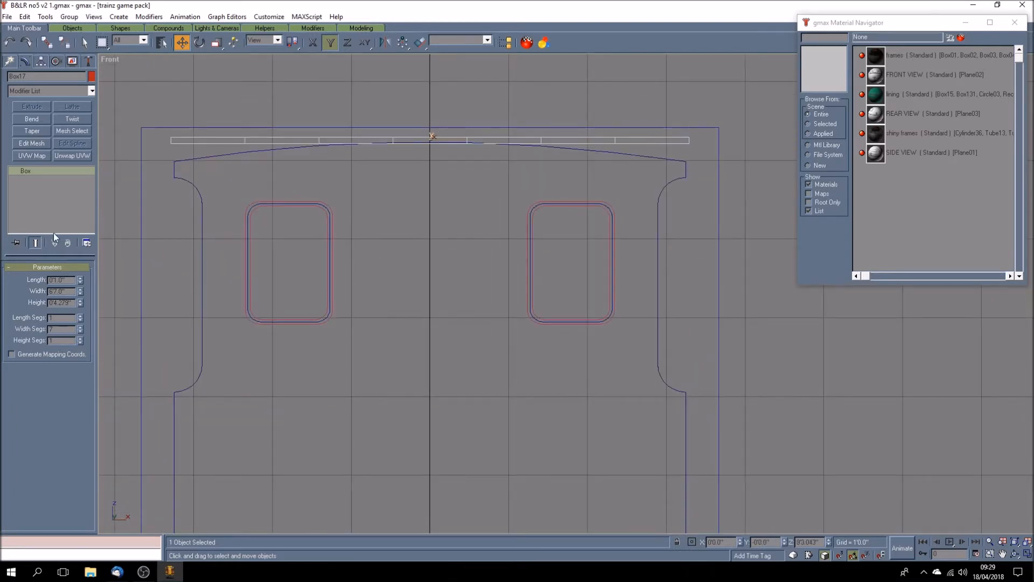
- Apply Edit Mesh to the roof box and lower the three outermost vertex columns on each side towards the cab end's curve
{"action": "left_click", "coordinate": [30, 143]}
{"action": "left_click", "coordinate": [25, 170]}
{"action": "left_click", "coordinate": [46, 180]}
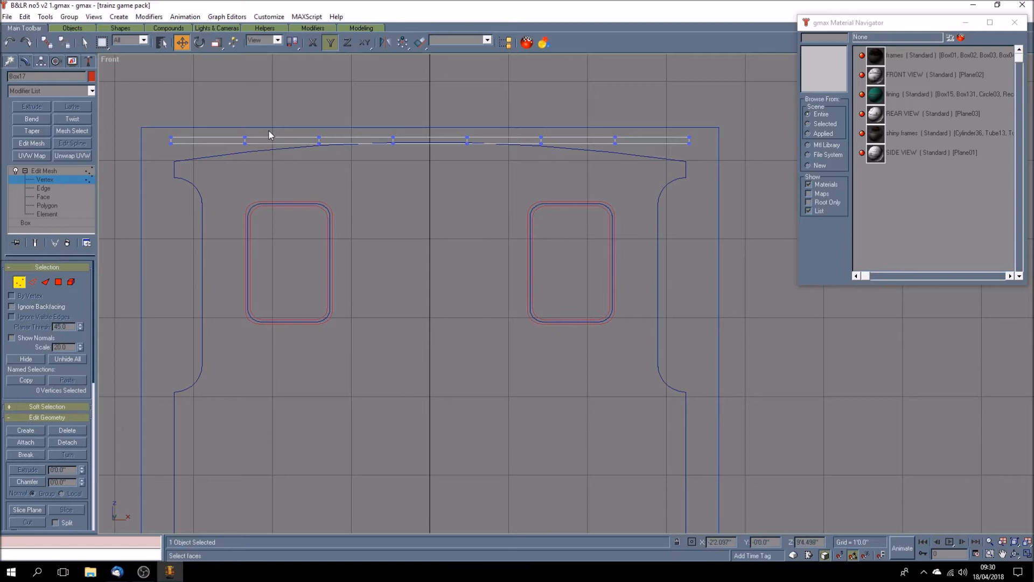
{"action": "left_click_drag", "start_coordinate": [148, 117], "coordinate": [347, 173]}
{"action": "left_click_drag", "start_coordinate": [528, 115], "coordinate": [717, 174]}
{"action": "left_click_drag", "start_coordinate": [615, 143], "coordinate": [616, 149]}
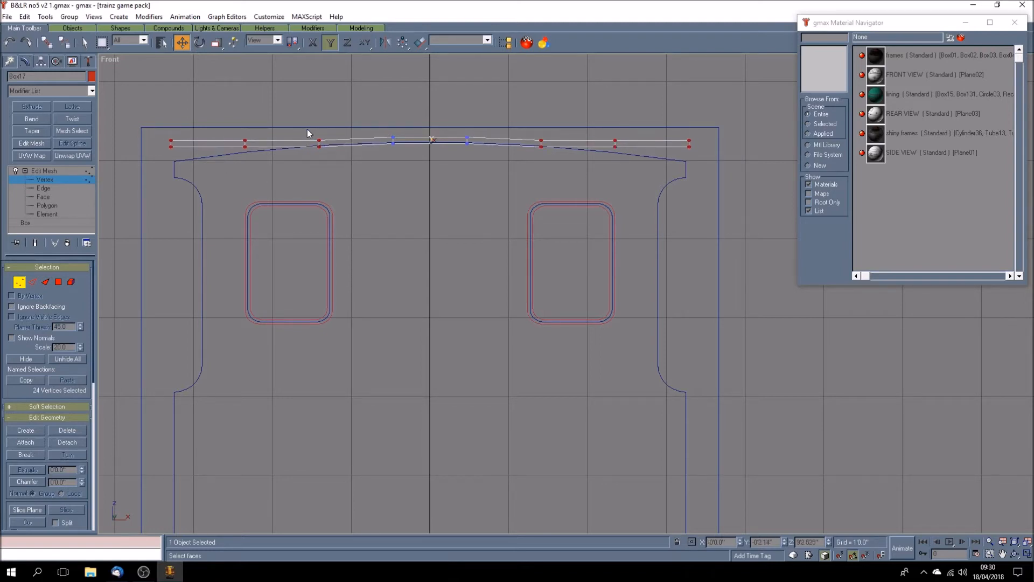
- Lower the two outer vertex columns and the end columns in turn to match the cab end's curve, and finish vertex editing
{"action": "left_click_drag", "start_coordinate": [309, 124], "coordinate": [335, 157], "text": "alt"}
{"action": "left_click_drag", "start_coordinate": [528, 129], "coordinate": [557, 160], "text": "alt"}
{"action": "left_click_drag", "start_coordinate": [618, 150], "coordinate": [625, 154]}
{"action": "left_click_drag", "start_coordinate": [265, 138], "coordinate": [245, 166], "text": "alt"}
{"action": "left_click_drag", "start_coordinate": [603, 142], "coordinate": [633, 171], "text": "alt"}
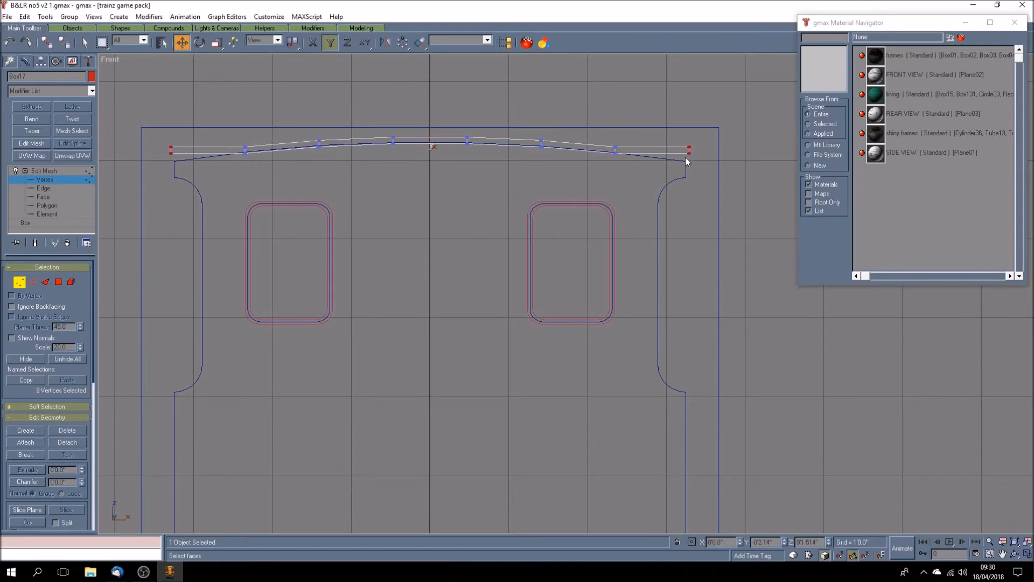
{"action": "left_click_drag", "start_coordinate": [690, 154], "coordinate": [691, 164]}
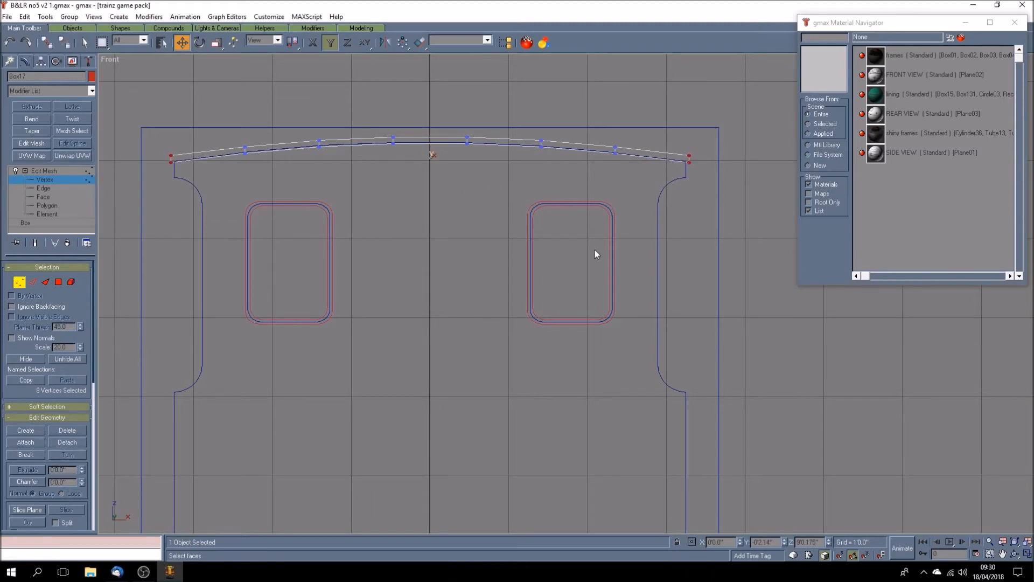
{"action": "left_click", "coordinate": [1028, 553]}
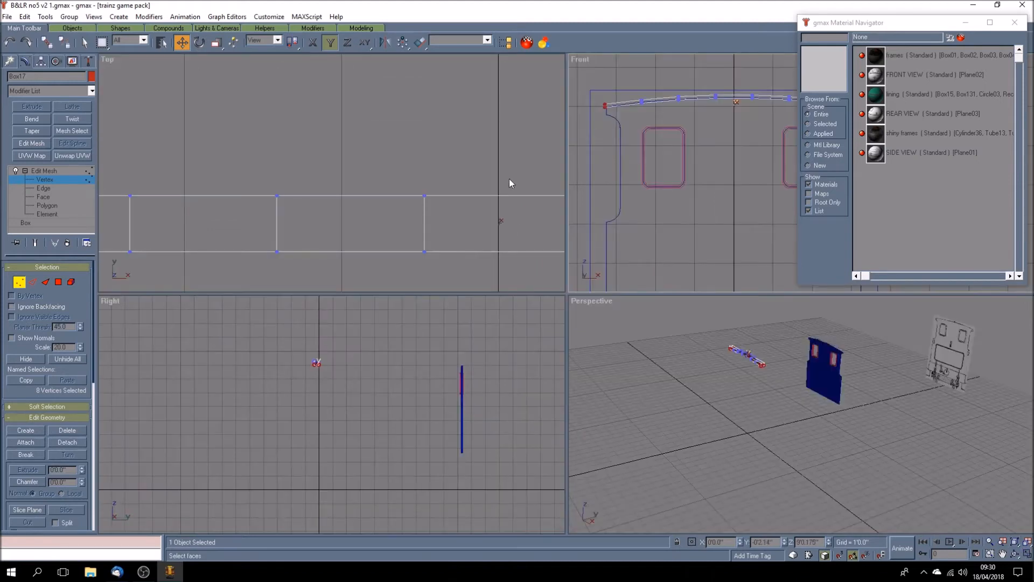
{"action": "left_click", "coordinate": [390, 402]}
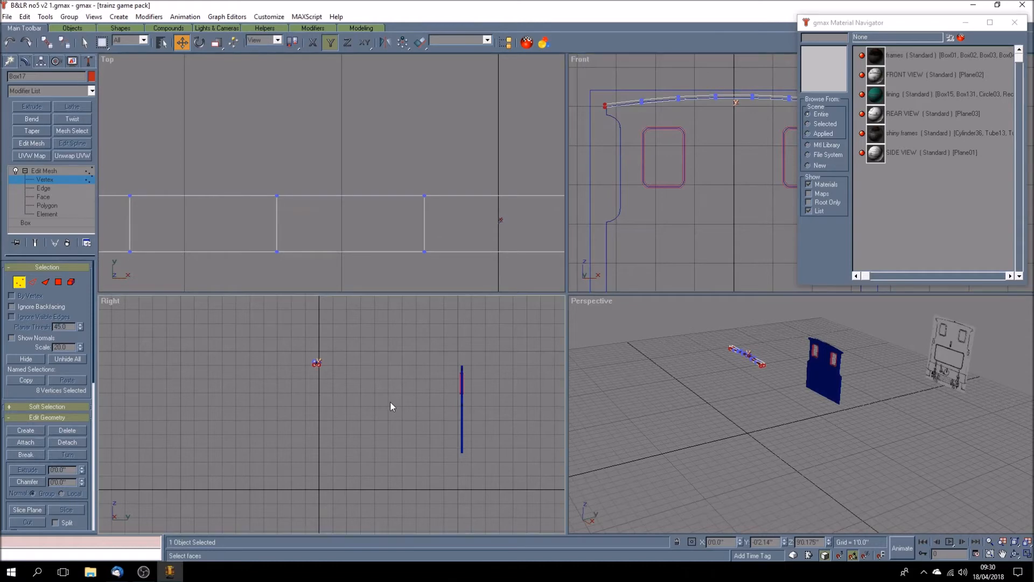
{"action": "left_click", "coordinate": [63, 173]}
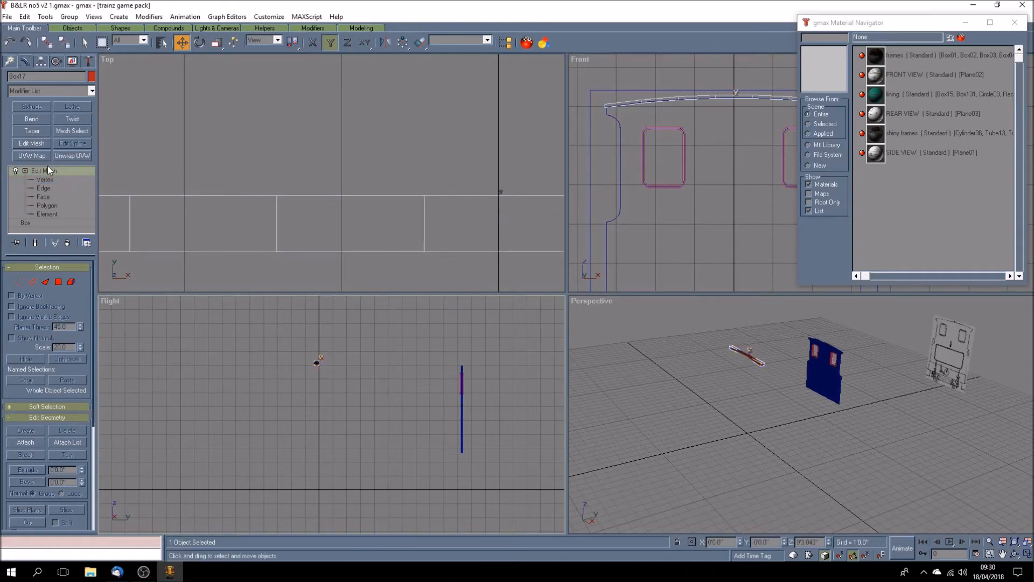
- Unhide the black front cab end, Group27, and show the right side view as wireframe
{"action": "left_click", "coordinate": [72, 61]}
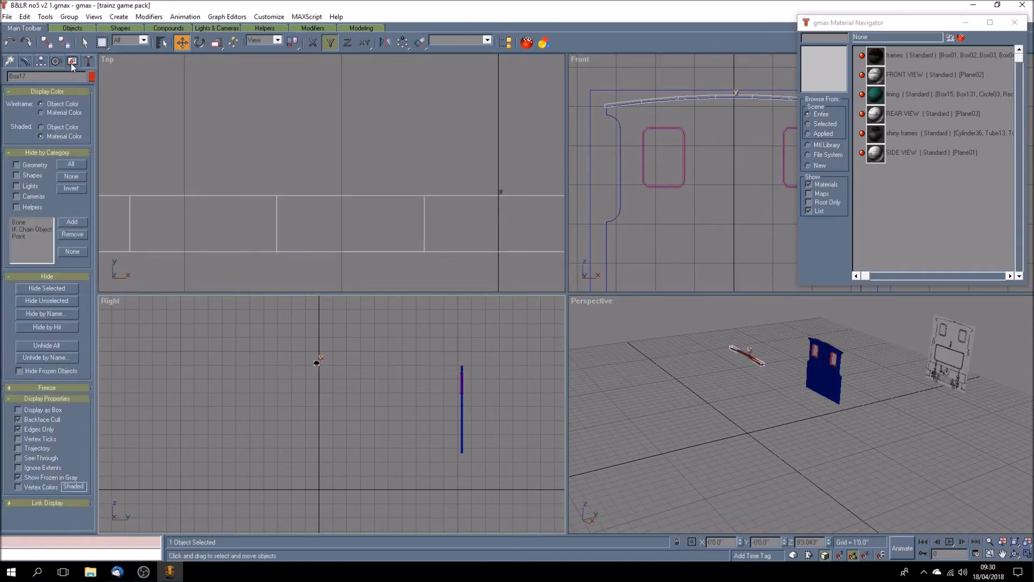
{"action": "left_click", "coordinate": [50, 357]}
{"action": "left_click", "coordinate": [439, 256]}
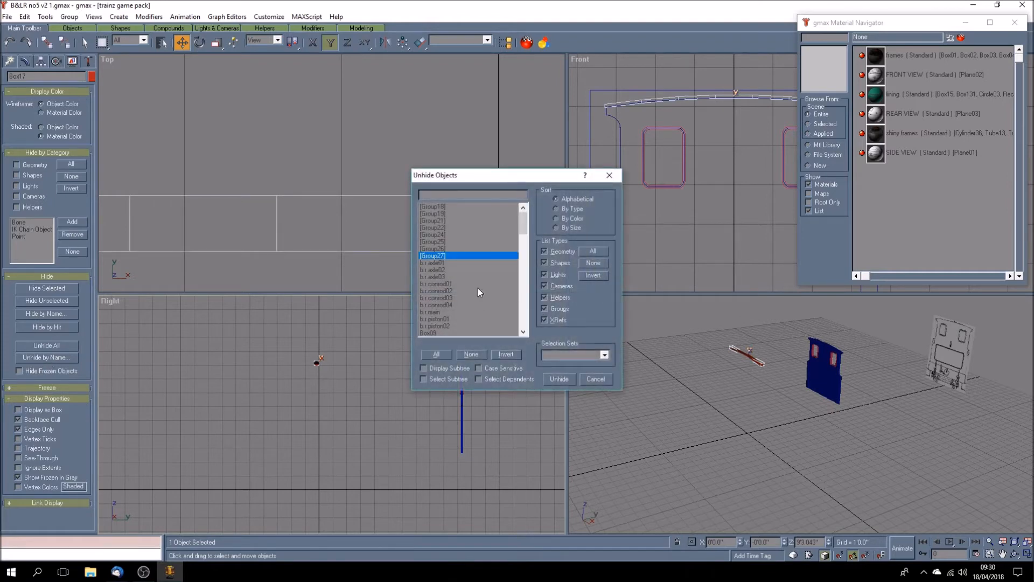
{"action": "left_click", "coordinate": [560, 379]}
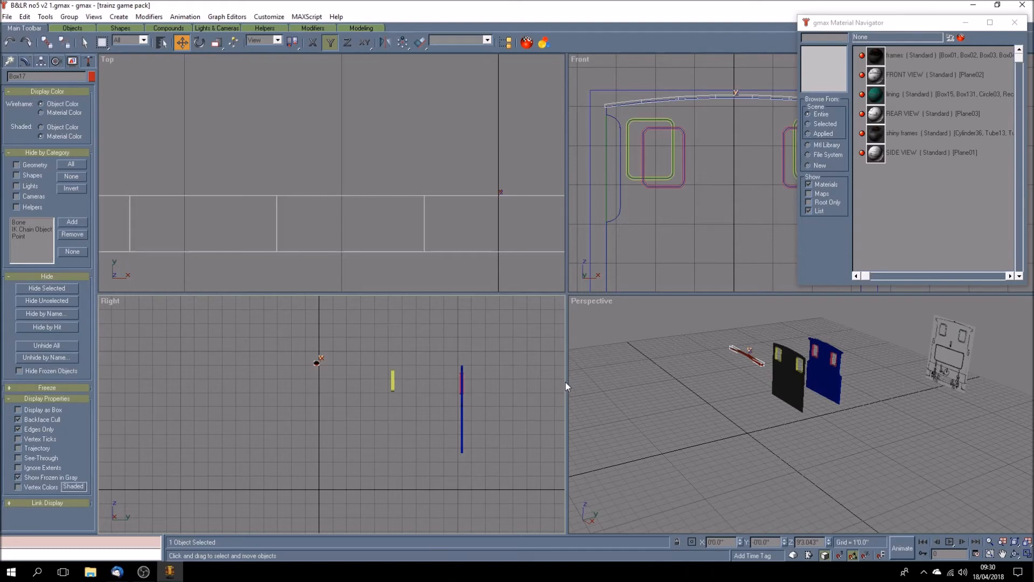
{"action": "right_click", "coordinate": [104, 308]}
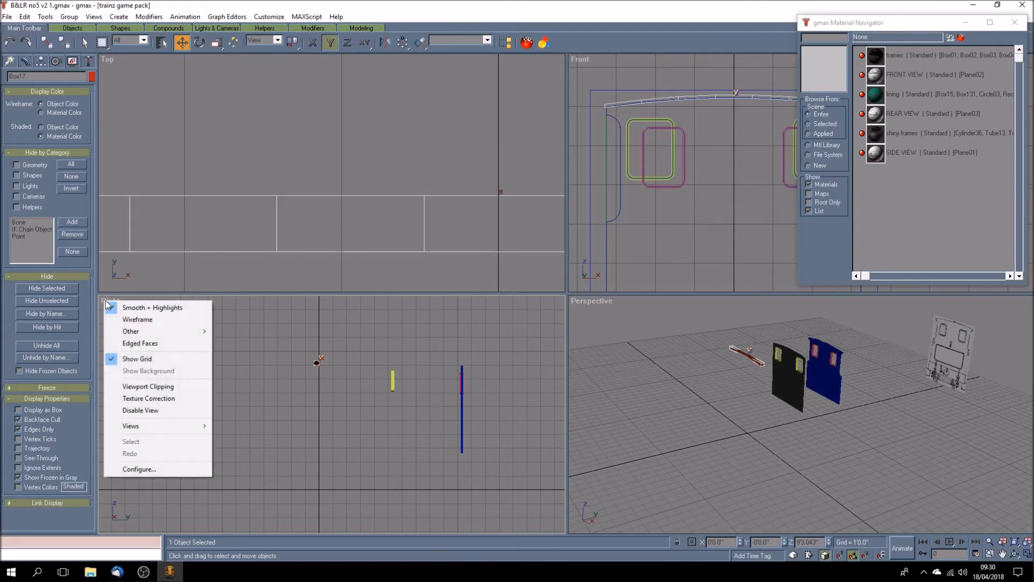
{"action": "left_click", "coordinate": [147, 315]}
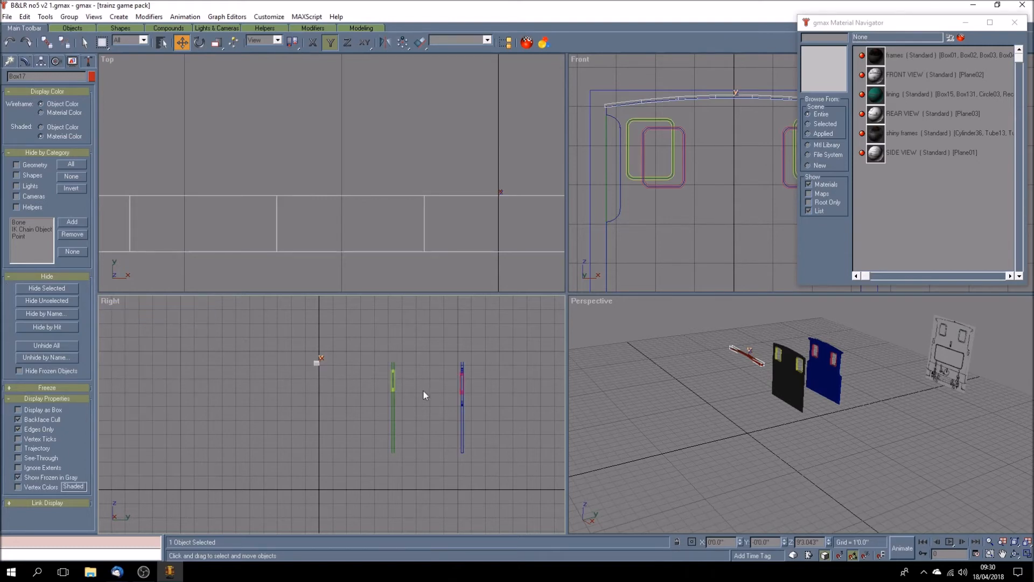
- Move the roof box horizontally in the side view until it sits above the blue rear cab end
{"action": "left_click", "coordinate": [345, 401]}
{"action": "left_click", "coordinate": [316, 364]}
{"action": "left_click", "coordinate": [1026, 555]}
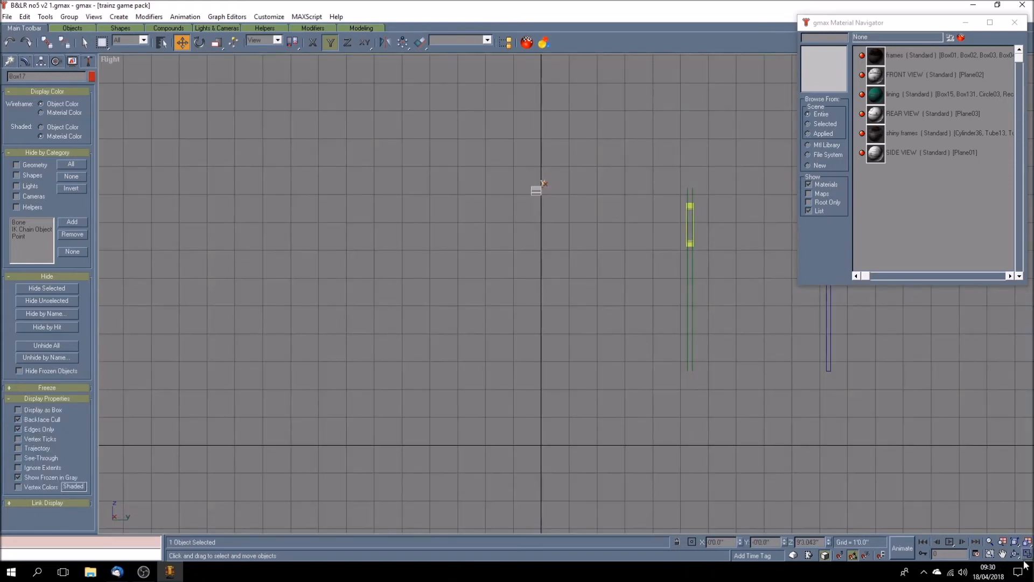
{"action": "left_click", "coordinate": [1002, 554]}
{"action": "left_click_drag", "start_coordinate": [555, 253], "coordinate": [369, 299]}
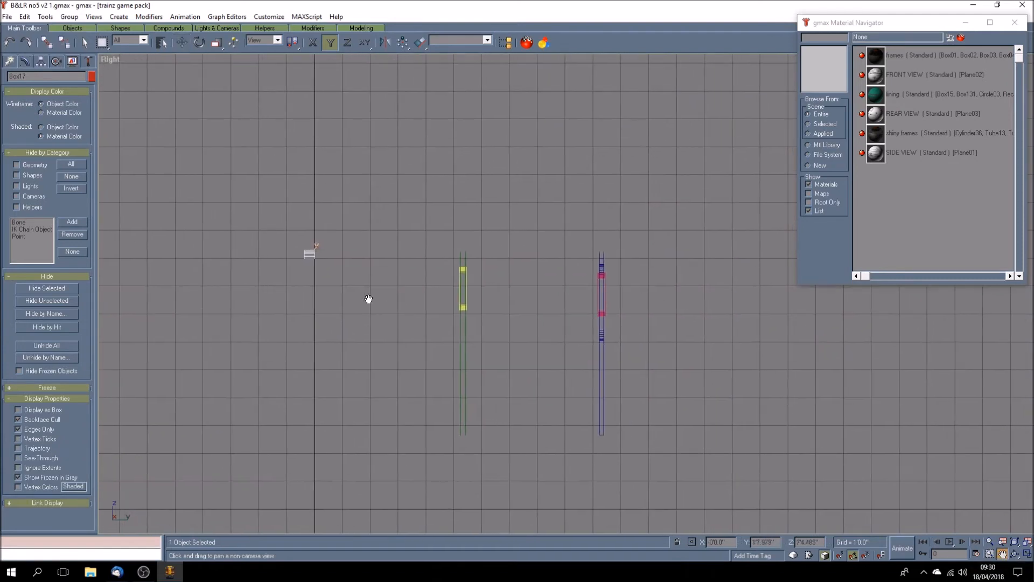
{"action": "scroll", "coordinate": [396, 291], "scroll_direction": "up", "scroll_amount": 2}
{"action": "left_click", "coordinate": [181, 42]}
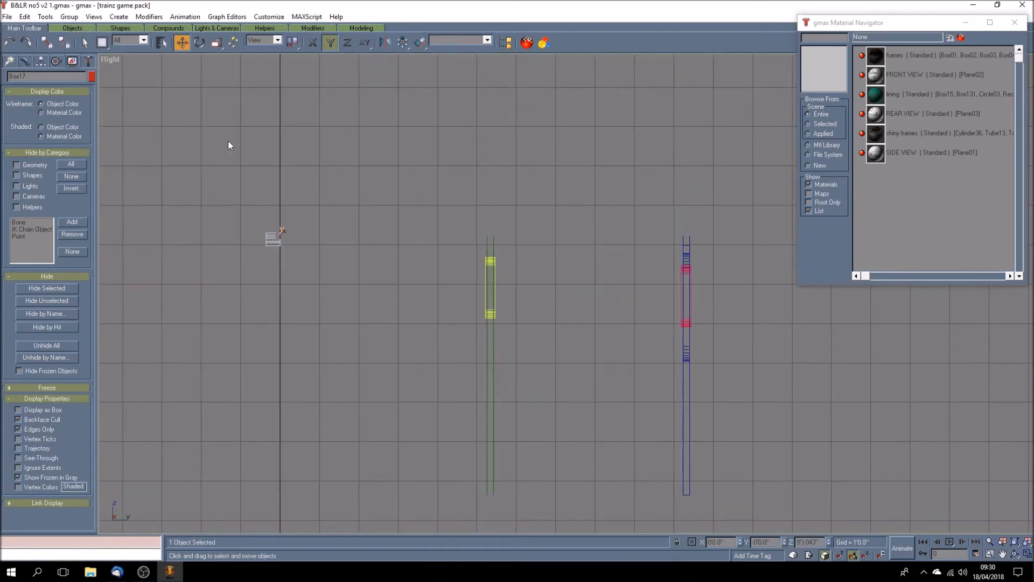
{"action": "left_click", "coordinate": [313, 43]}
{"action": "left_click_drag", "start_coordinate": [278, 238], "coordinate": [692, 250]}
- Stretch the roof forward by moving its front-end vertices to the front cab end, and check it in perspective
{"action": "left_click", "coordinate": [29, 60]}
{"action": "right_click", "coordinate": [48, 170]}
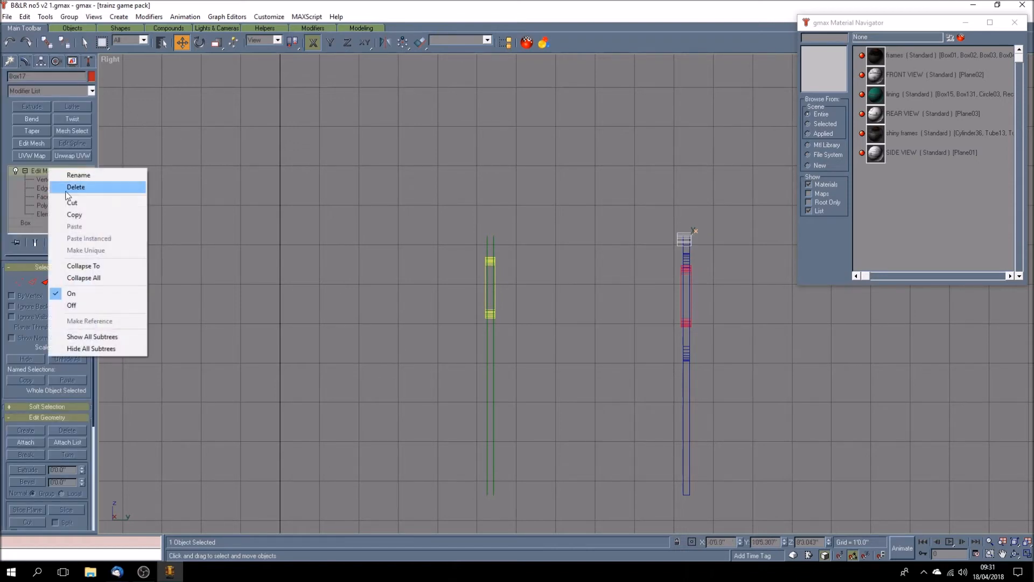
{"action": "left_click", "coordinate": [34, 179]}
{"action": "left_click_drag", "start_coordinate": [667, 221], "coordinate": [487, 280]}
{"action": "key", "text": "F5"}
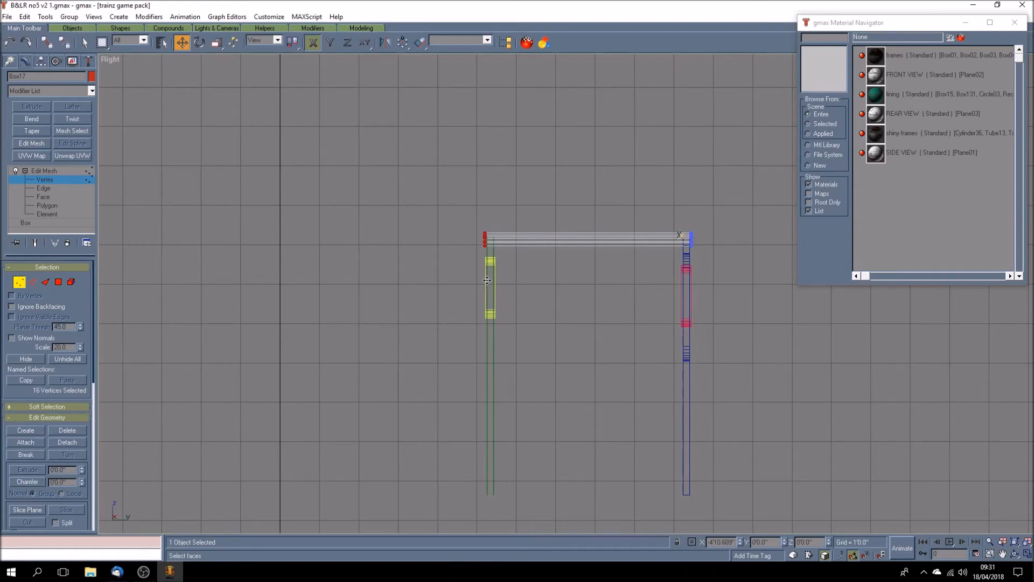
{"action": "left_click", "coordinate": [1027, 553]}
{"action": "left_click", "coordinate": [861, 454]}
{"action": "left_click", "coordinate": [1015, 553]}
{"action": "left_click_drag", "start_coordinate": [817, 409], "coordinate": [834, 415]}
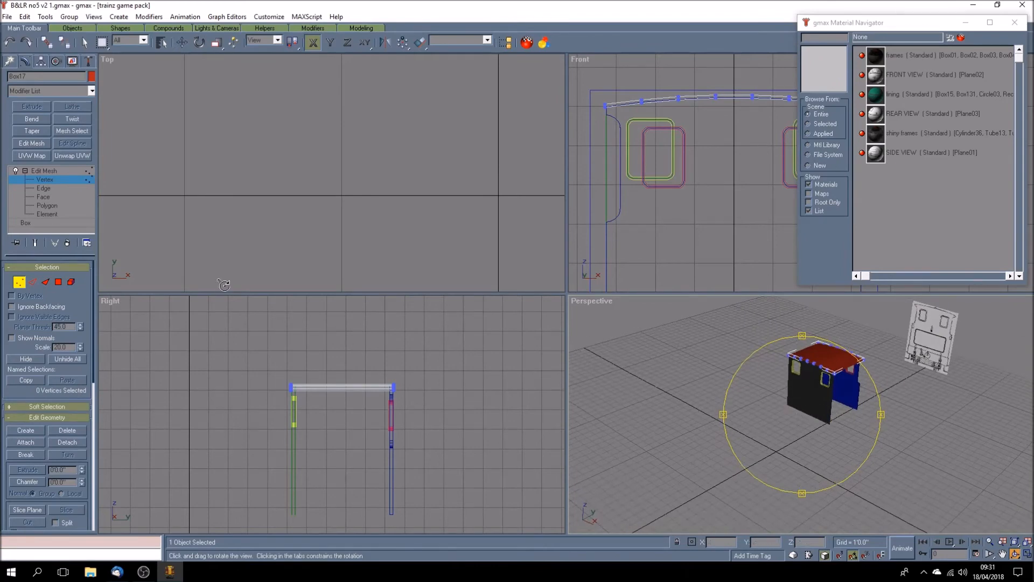
- Collapse the roof's modifier stack, then center its pivot on the object and align the pivot to the world
{"action": "right_click", "coordinate": [53, 170]}
{"action": "left_click", "coordinate": [104, 280]}
{"action": "right_click", "coordinate": [59, 171]}
{"action": "left_click", "coordinate": [108, 241]}
{"action": "left_click", "coordinate": [40, 61]}
{"action": "left_click", "coordinate": [65, 129]}
{"action": "left_click", "coordinate": [66, 186]}
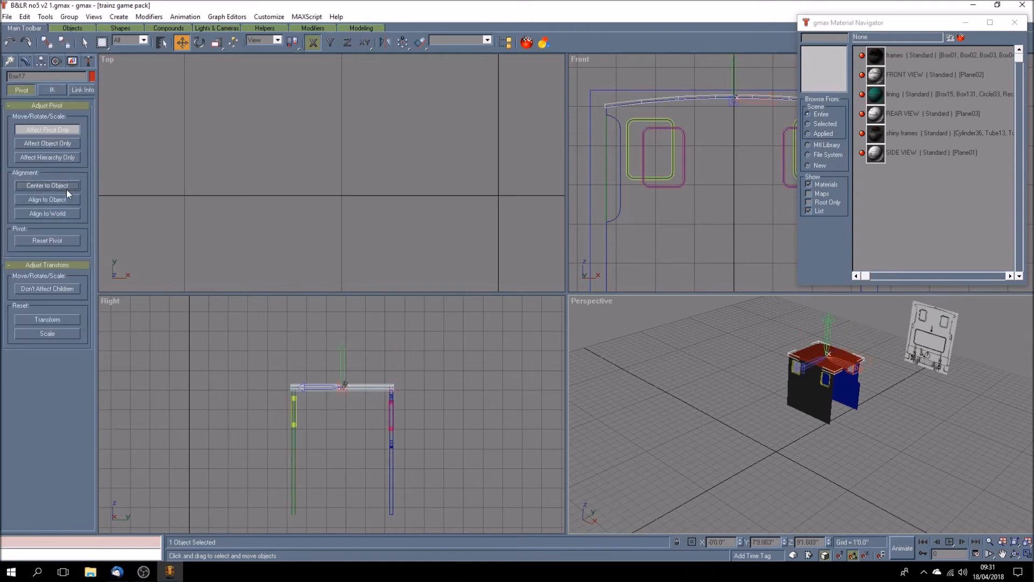
{"action": "left_click", "coordinate": [64, 213]}
{"action": "left_click", "coordinate": [53, 132]}
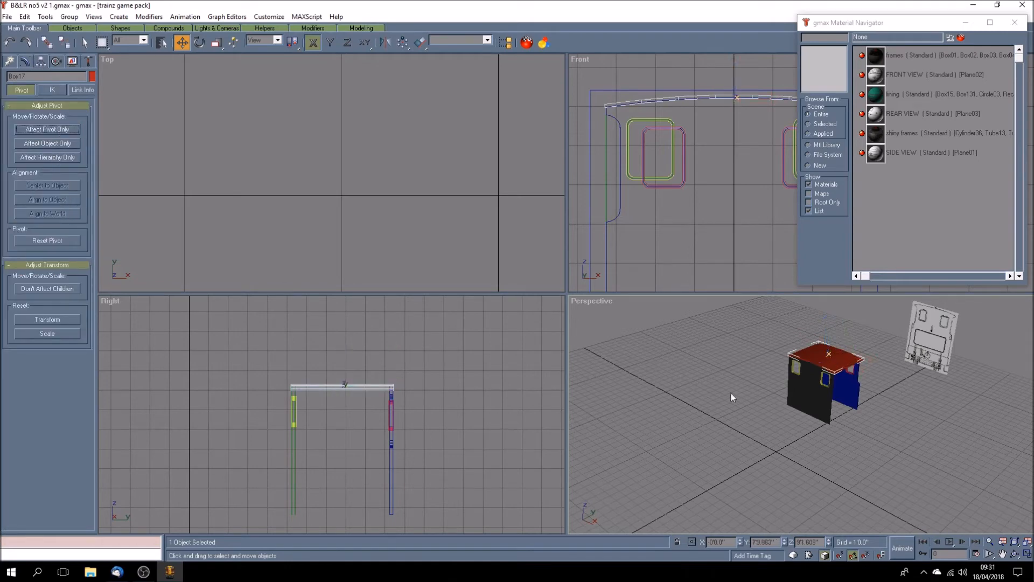
{"action": "left_click", "coordinate": [758, 399]}
- Unhide all objects and inspect the whole locomotive with its new roof in an enlarged perspective view
{"action": "left_click", "coordinate": [72, 61]}
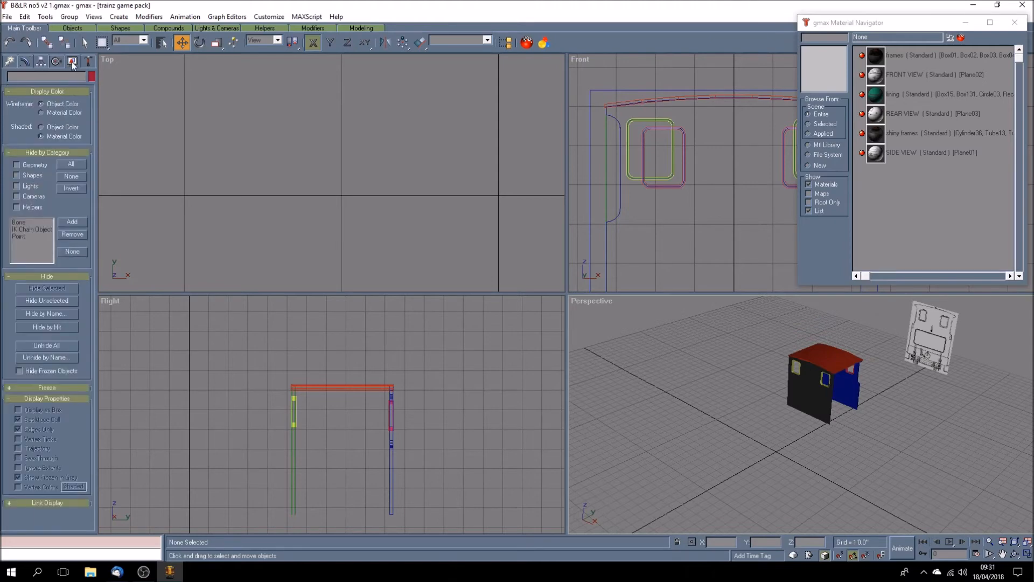
{"action": "left_click", "coordinate": [53, 346]}
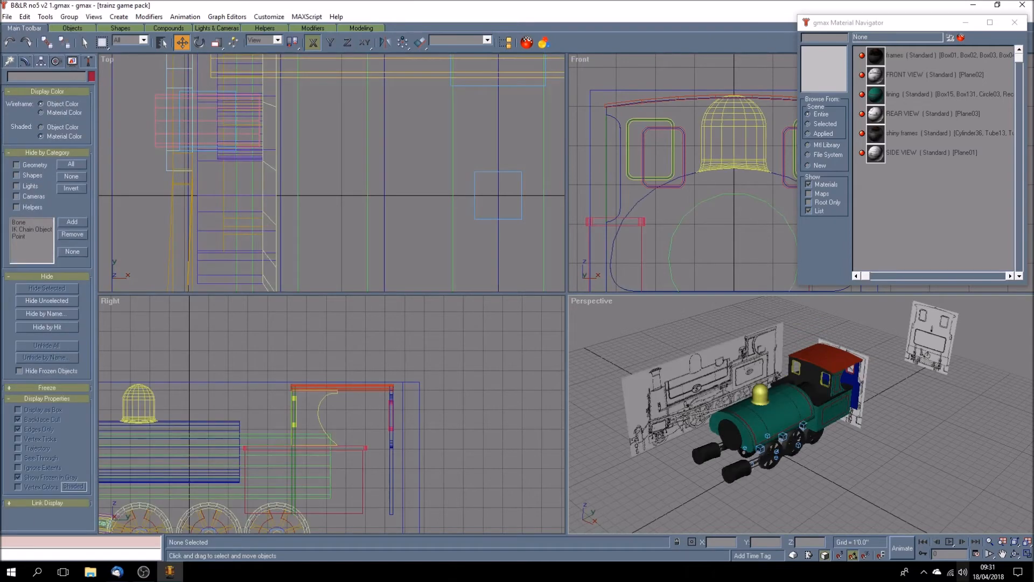
{"action": "left_click", "coordinate": [1015, 553]}
{"action": "mouse_move", "coordinate": [799, 407]}
{"action": "left_mouse_down"}
{"action": "mouse_move", "coordinate": [785, 393]}
{"action": "mouse_move", "coordinate": [824, 396]}
{"action": "mouse_move", "coordinate": [778, 397]}
{"action": "mouse_move", "coordinate": [792, 398]}
{"action": "left_mouse_up"}
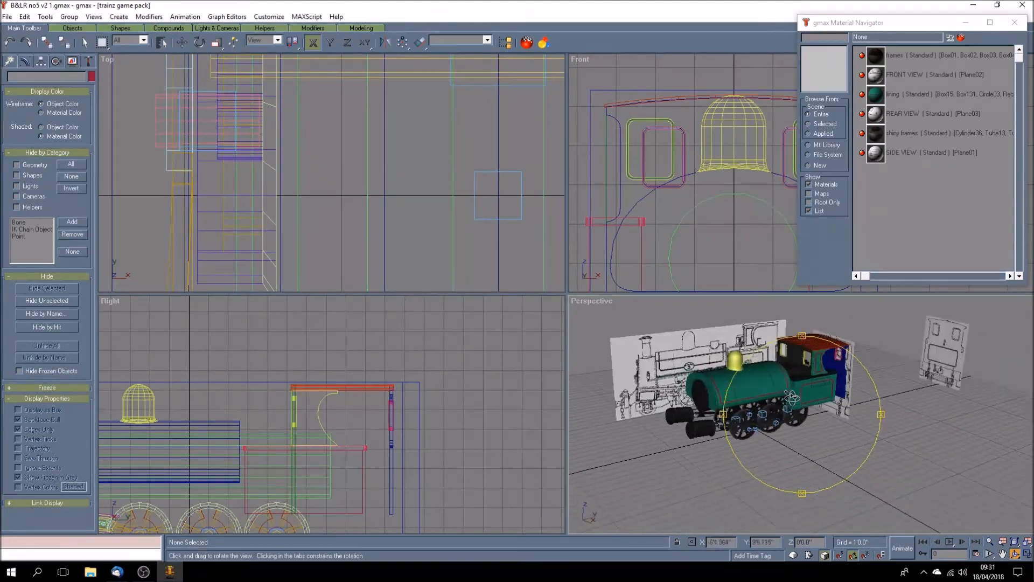
{"action": "left_click", "coordinate": [1027, 554]}
{"action": "mouse_move", "coordinate": [558, 344]}
{"action": "left_mouse_down"}
{"action": "mouse_move", "coordinate": [558, 323]}
{"action": "mouse_move", "coordinate": [566, 361]}
{"action": "left_mouse_up"}
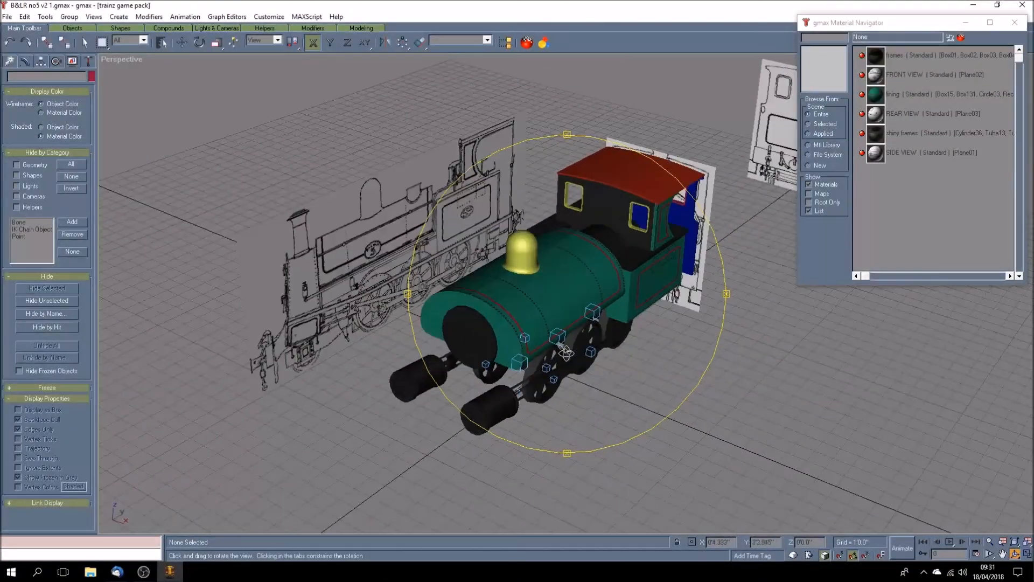
- Select the green cab side sheet and center its pivot on the object
{"action": "left_click", "coordinate": [85, 43]}
{"action": "left_click", "coordinate": [662, 228]}
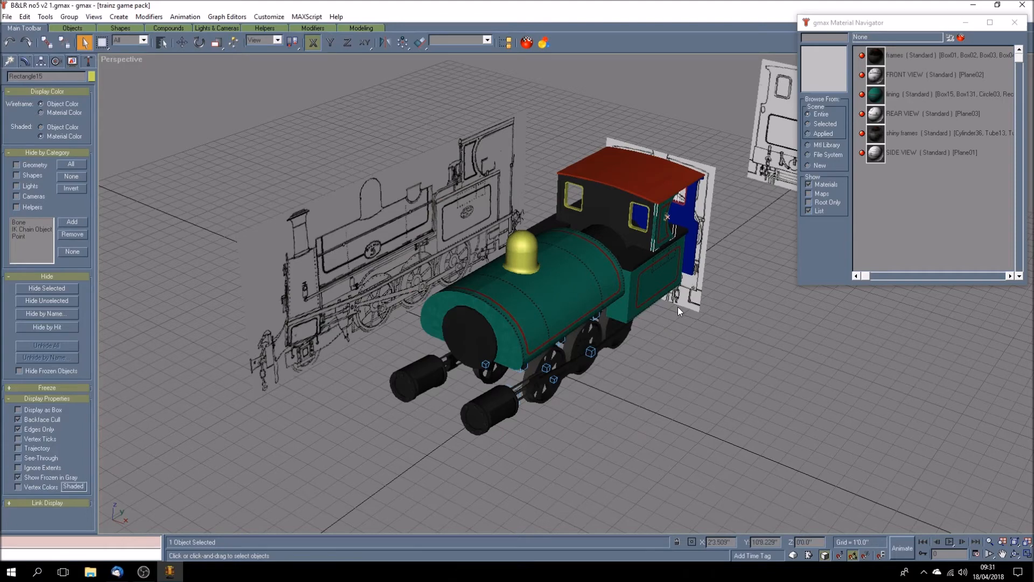
{"action": "left_click", "coordinate": [41, 61]}
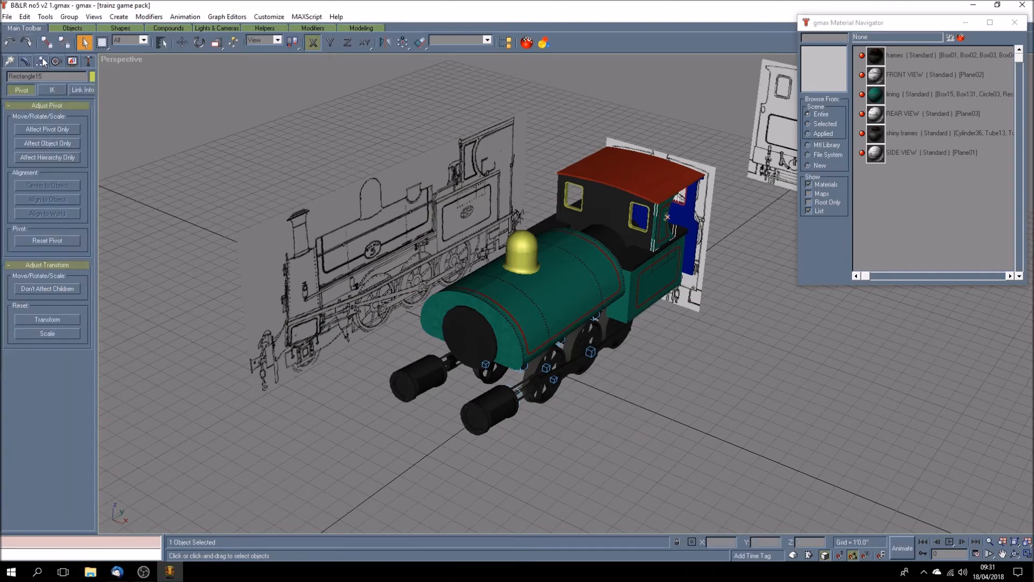
{"action": "left_click", "coordinate": [59, 128]}
{"action": "left_click", "coordinate": [62, 183]}
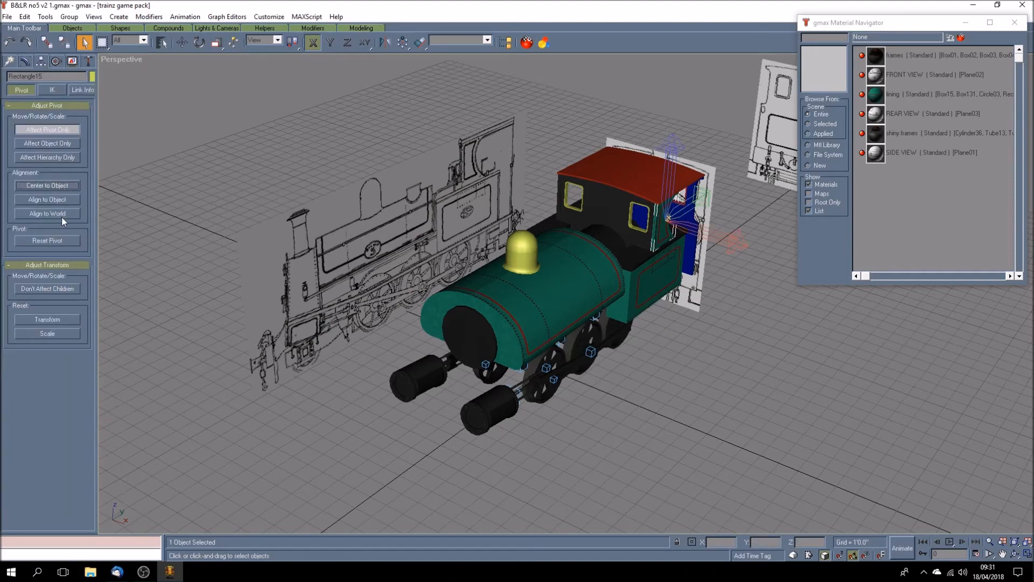
{"action": "left_click", "coordinate": [47, 130]}
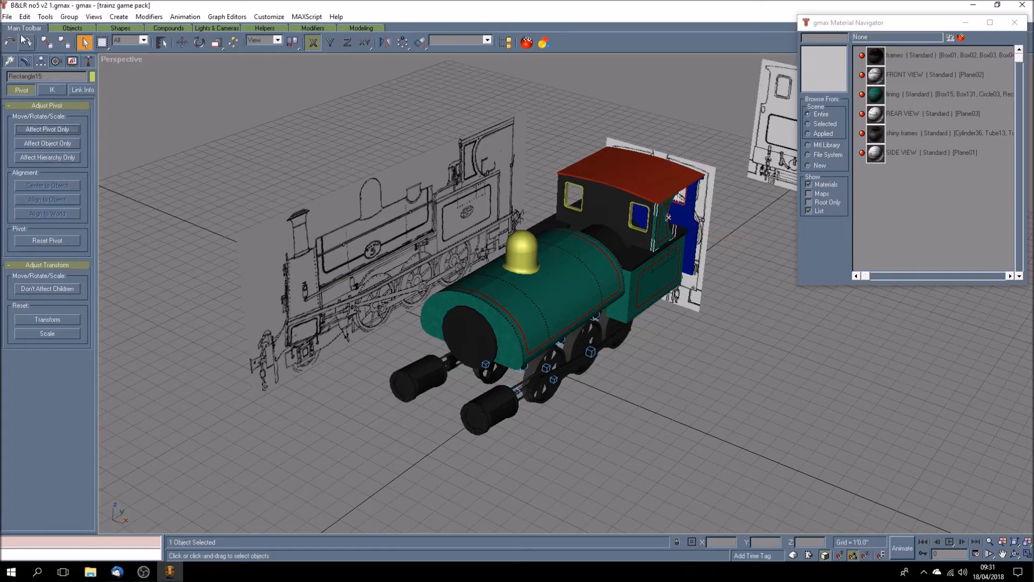
- Clone the cab side sheet and move the copy to X -3'1.521" on the opposite side of the cab
{"action": "left_click", "coordinate": [25, 17]}
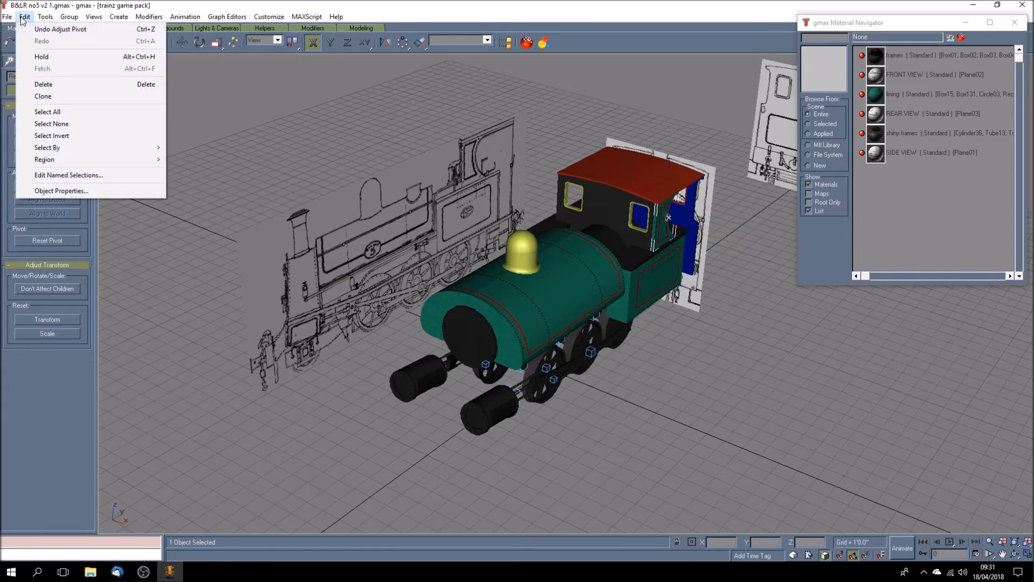
{"action": "left_click", "coordinate": [64, 98]}
{"action": "left_click", "coordinate": [486, 322]}
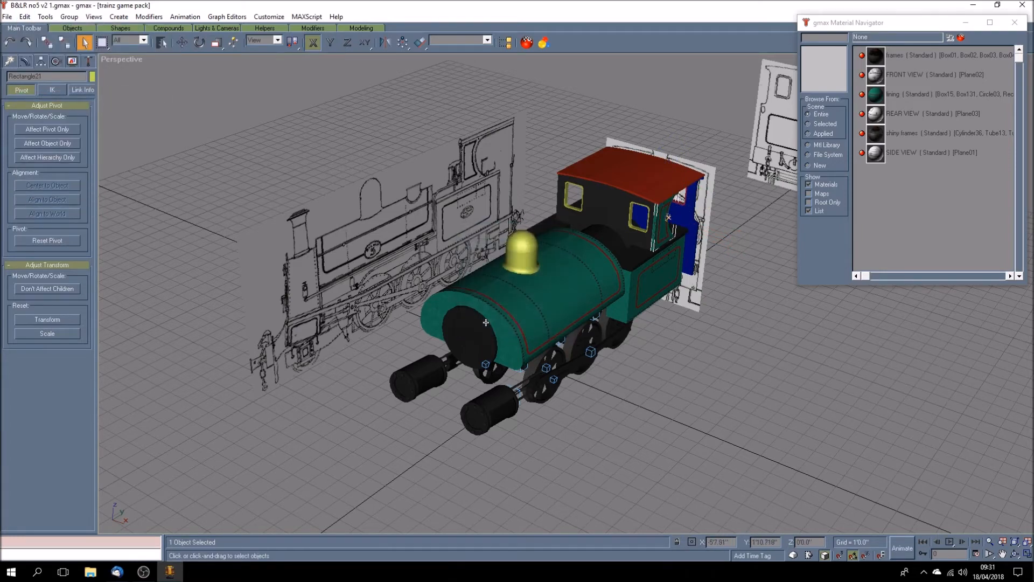
{"action": "left_click", "coordinate": [183, 44]}
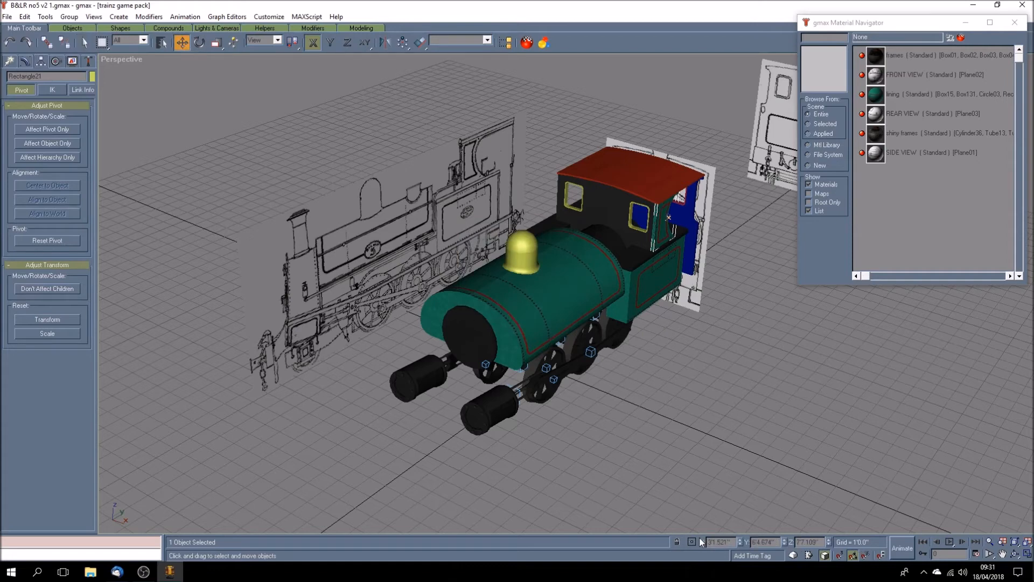
{"action": "left_click_drag", "start_coordinate": [668, 218], "coordinate": [576, 194]}
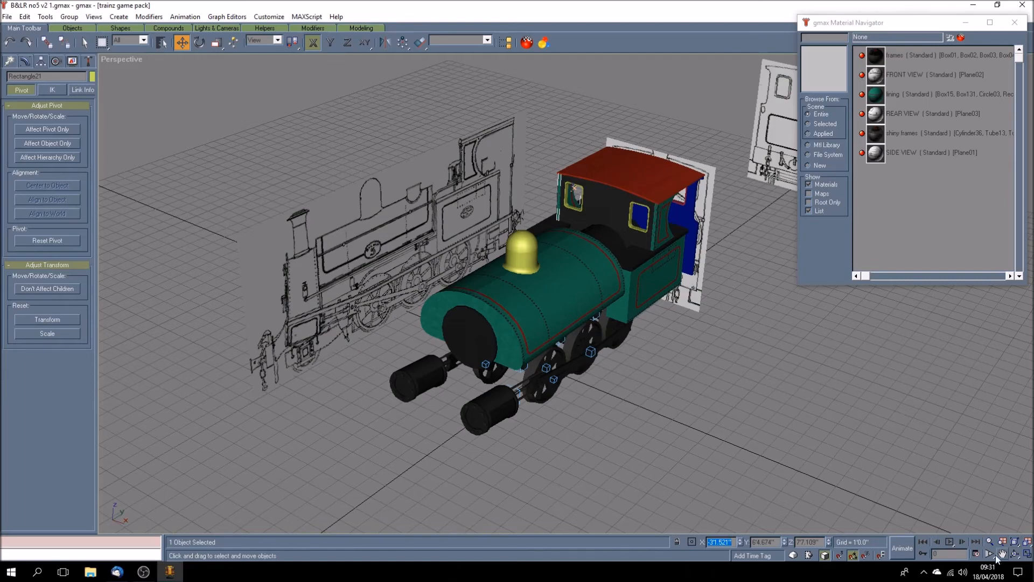
- Select the outer face of the cloned cab side in its Unwrap UVW modifier and open its UVs for editing
{"action": "left_click", "coordinate": [1015, 553]}
{"action": "left_click_drag", "start_coordinate": [647, 323], "coordinate": [717, 313]}
{"action": "left_click", "coordinate": [85, 42]}
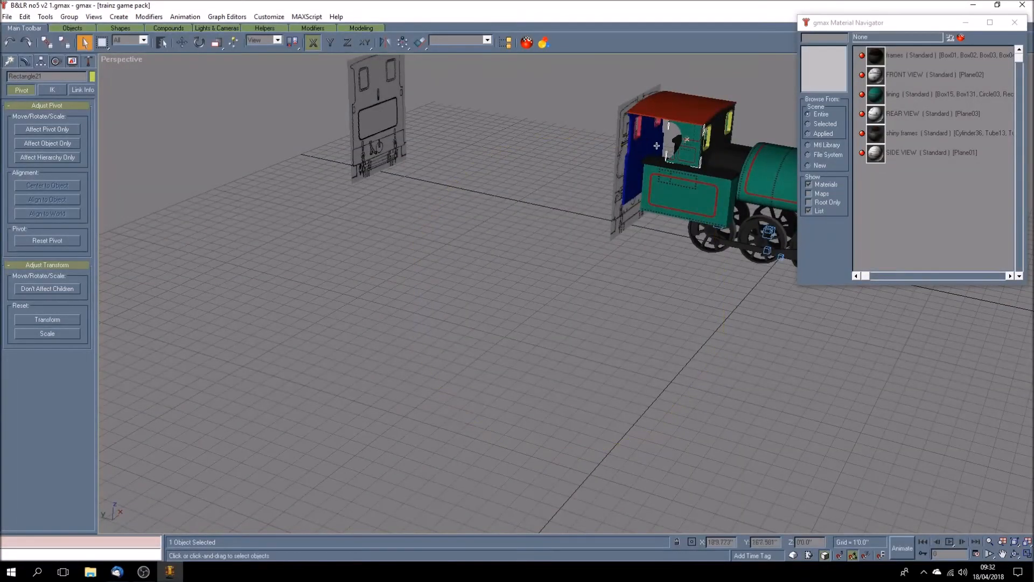
{"action": "left_click", "coordinate": [26, 61]}
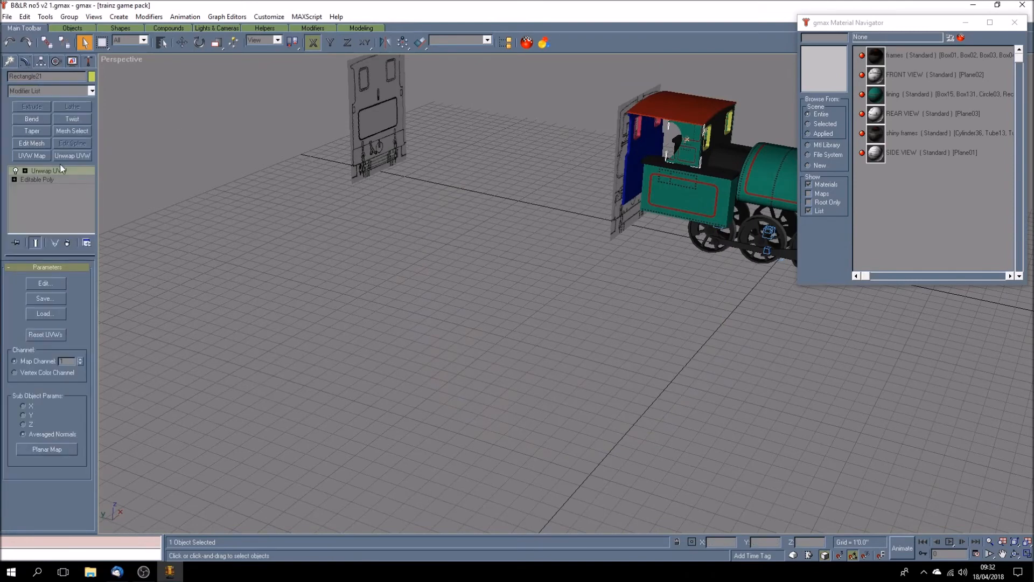
{"action": "left_click", "coordinate": [25, 171]}
{"action": "left_click", "coordinate": [52, 179]}
{"action": "left_click", "coordinate": [687, 157]}
{"action": "left_click", "coordinate": [45, 283]}
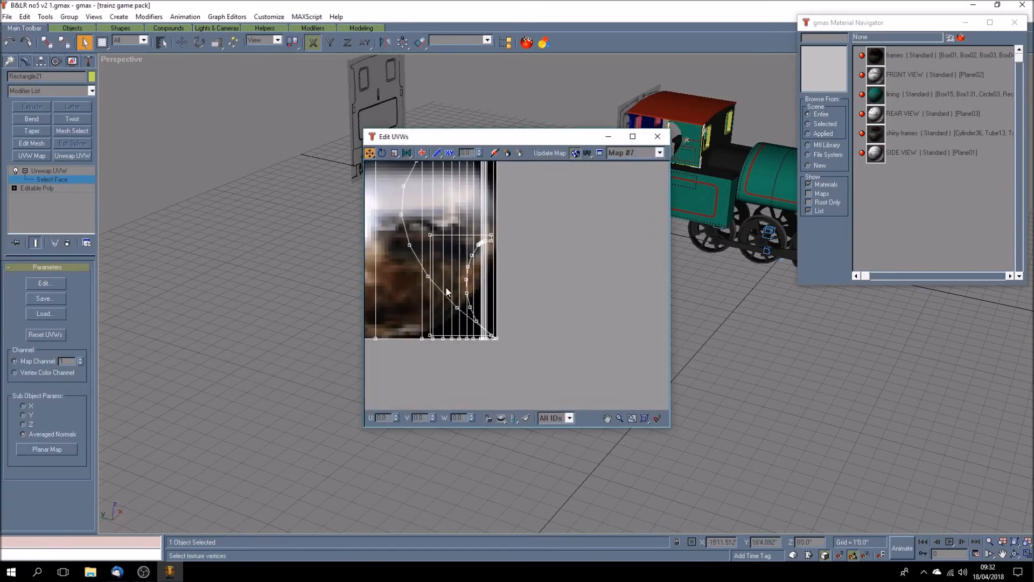
- Display Map #6 behind the UVs and widen the UV editor to show the whole texture
{"action": "left_click", "coordinate": [607, 419]}
{"action": "left_click_drag", "start_coordinate": [423, 251], "coordinate": [542, 315]}
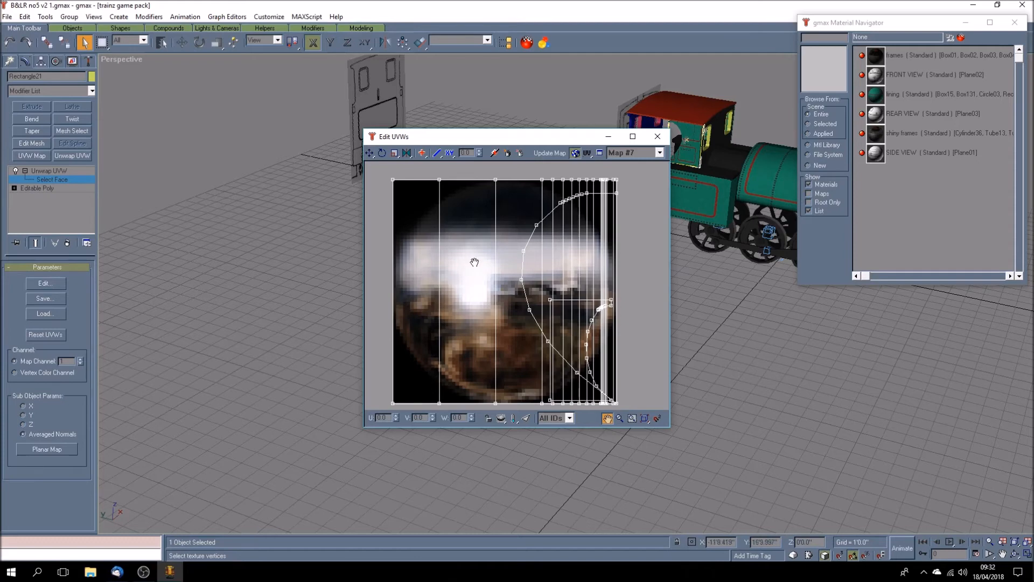
{"action": "left_click", "coordinate": [659, 153]}
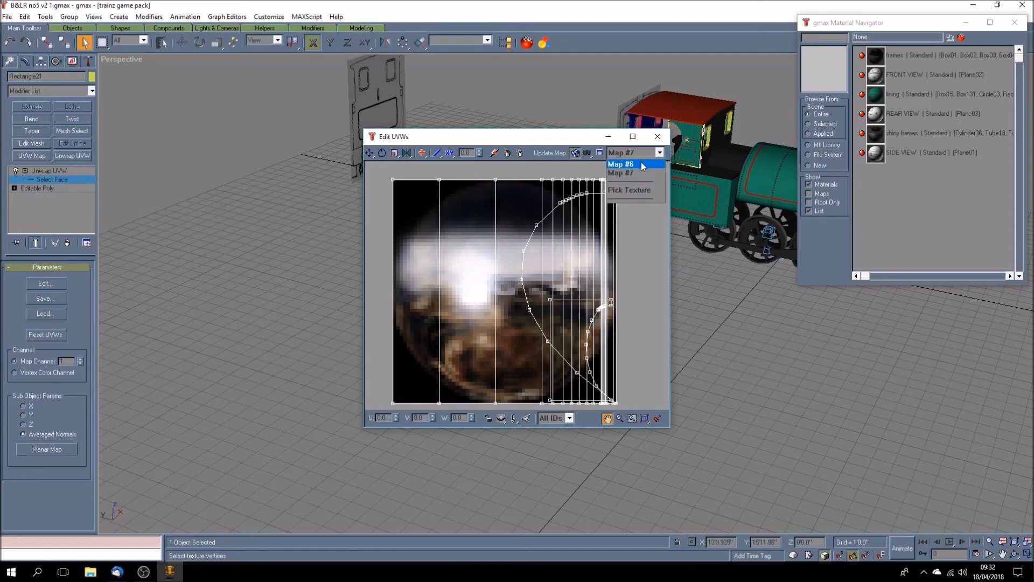
{"action": "left_click", "coordinate": [641, 162]}
{"action": "left_click_drag", "start_coordinate": [521, 223], "coordinate": [514, 213]}
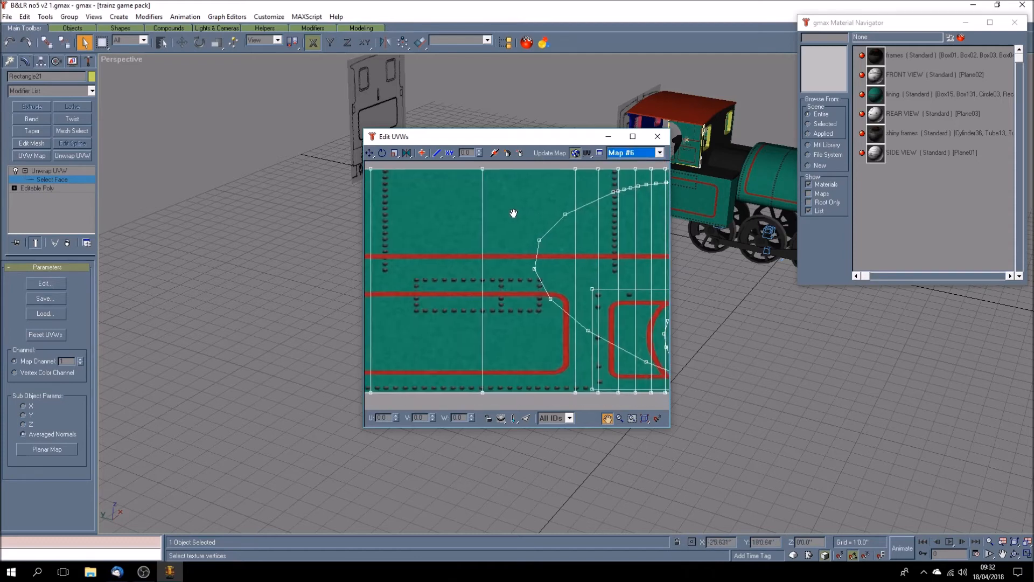
{"action": "scroll", "coordinate": [514, 214], "scroll_direction": "down", "scroll_amount": 2}
{"action": "scroll", "coordinate": [513, 212], "scroll_direction": "up", "scroll_amount": 2}
{"action": "left_click", "coordinate": [230, 251]}
{"action": "left_click_drag", "start_coordinate": [362, 282], "coordinate": [136, 277]}
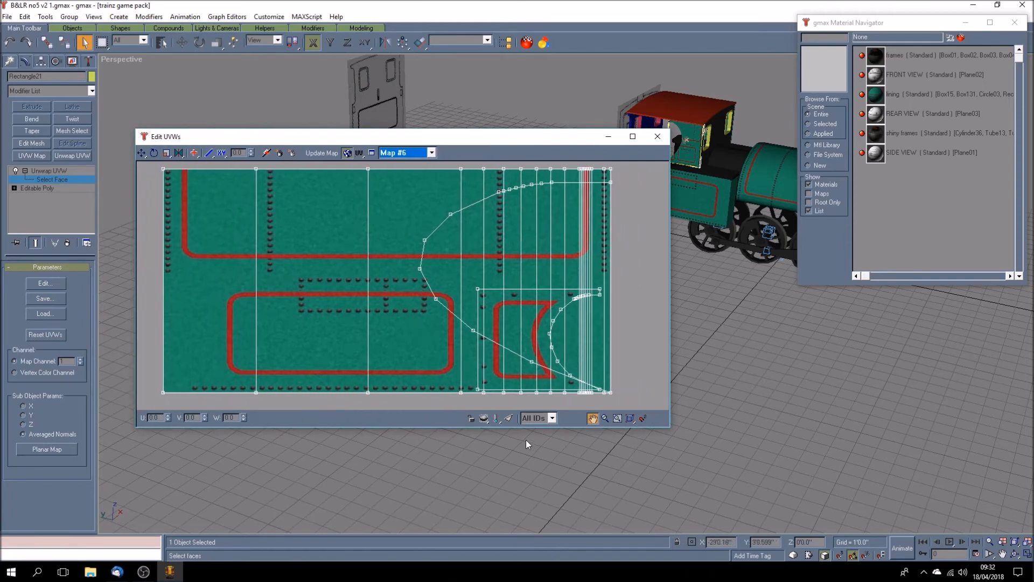
- Filter the UVs to the selected face, scale them down and move them over the red-lined cab side artwork on the texture
{"action": "left_click", "coordinate": [508, 417]}
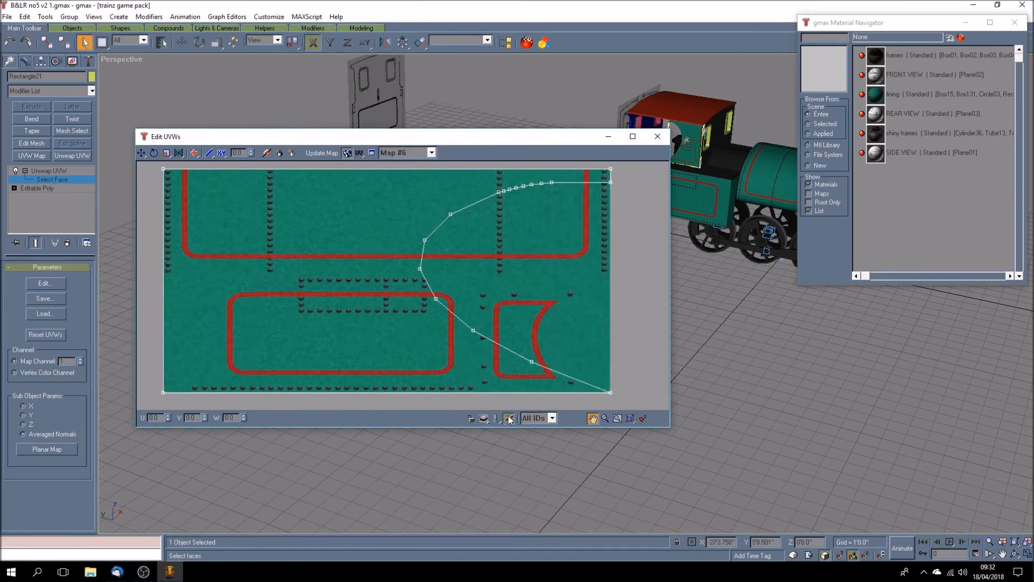
{"action": "left_click", "coordinate": [509, 419]}
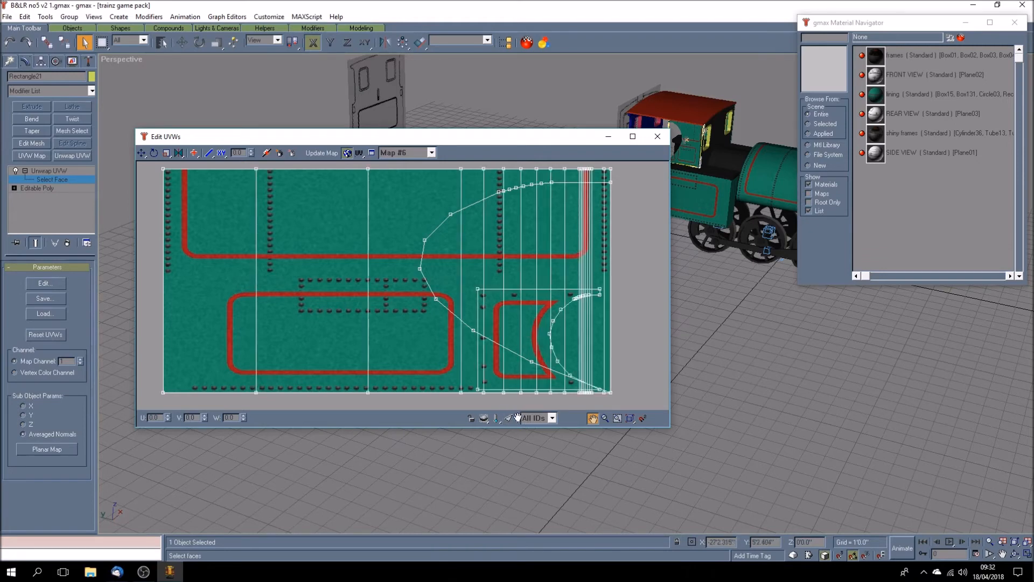
{"action": "left_click", "coordinate": [510, 418]}
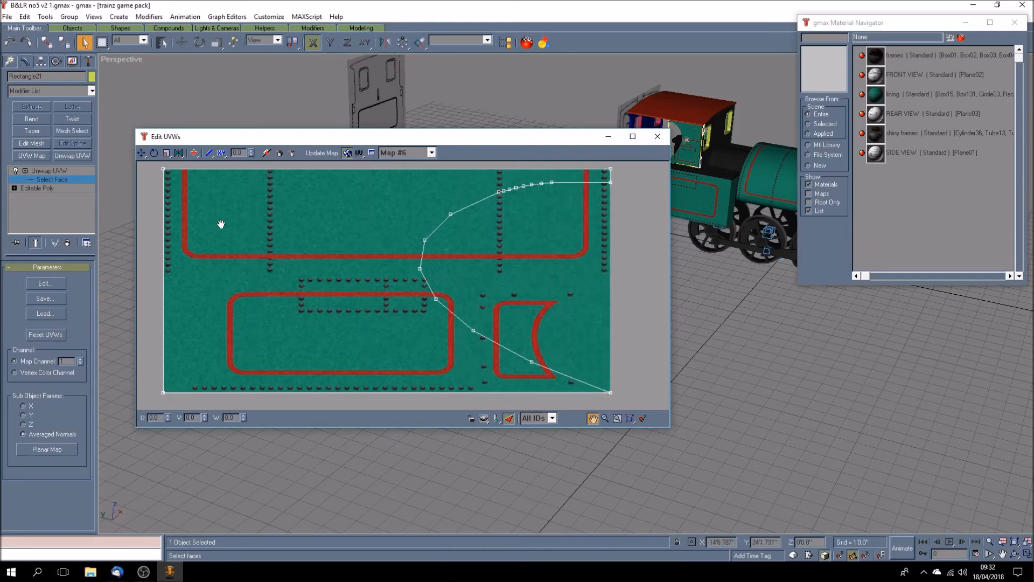
{"action": "left_click", "coordinate": [167, 153]}
{"action": "left_click_drag", "start_coordinate": [157, 166], "coordinate": [625, 404]}
{"action": "left_click_drag", "start_coordinate": [164, 170], "coordinate": [240, 291]}
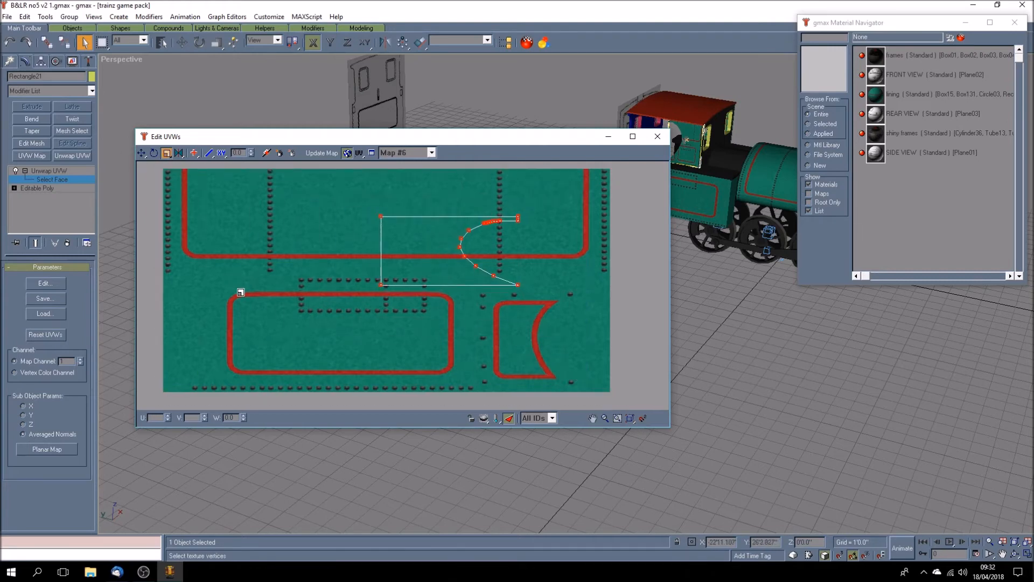
{"action": "left_click", "coordinate": [141, 153]}
{"action": "left_click_drag", "start_coordinate": [379, 284], "coordinate": [459, 377]}
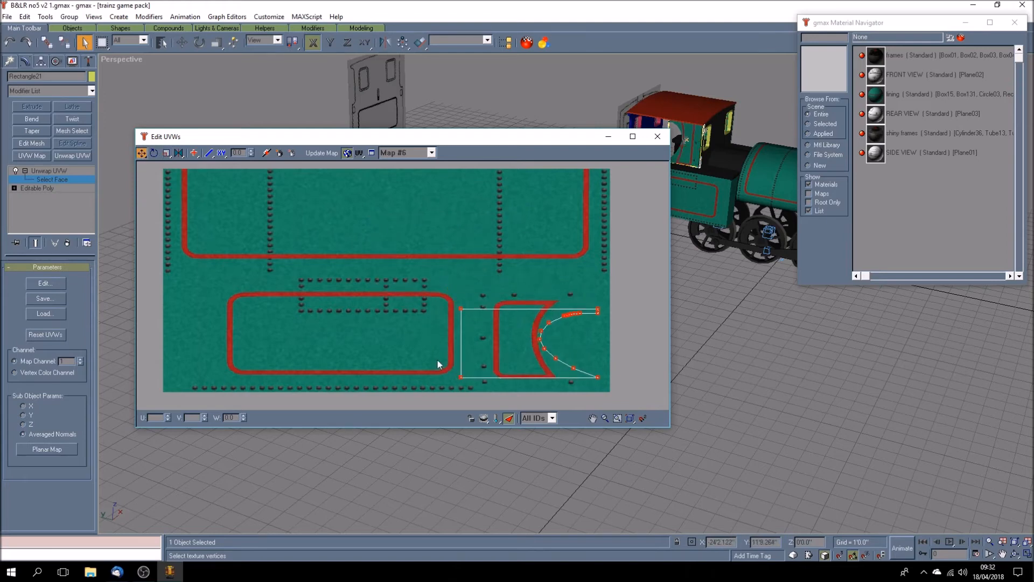
- Show the UVs of all faces again and clear the UV vertex selection
{"action": "left_click", "coordinate": [510, 419]}
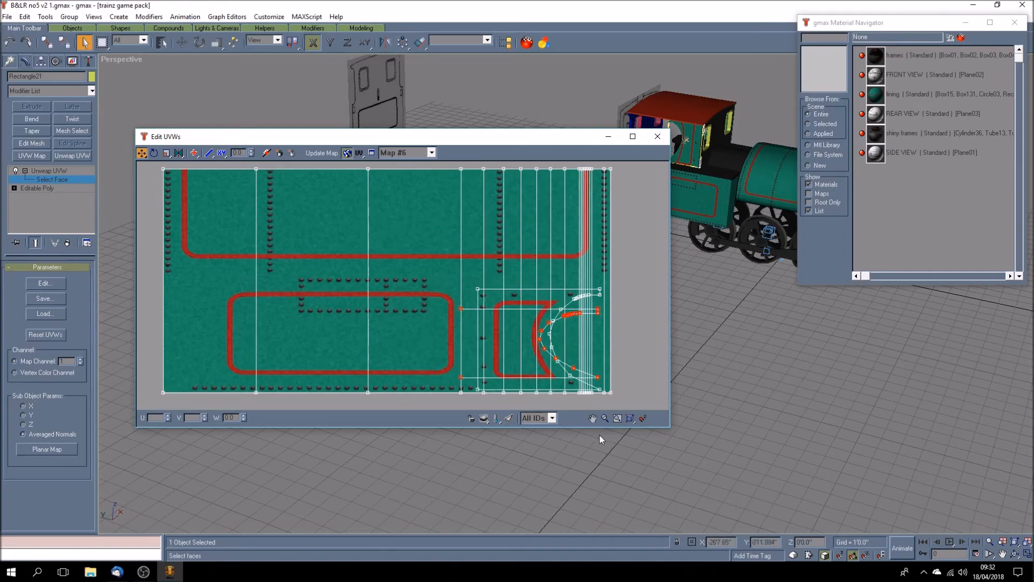
{"action": "left_click", "coordinate": [1002, 553]}
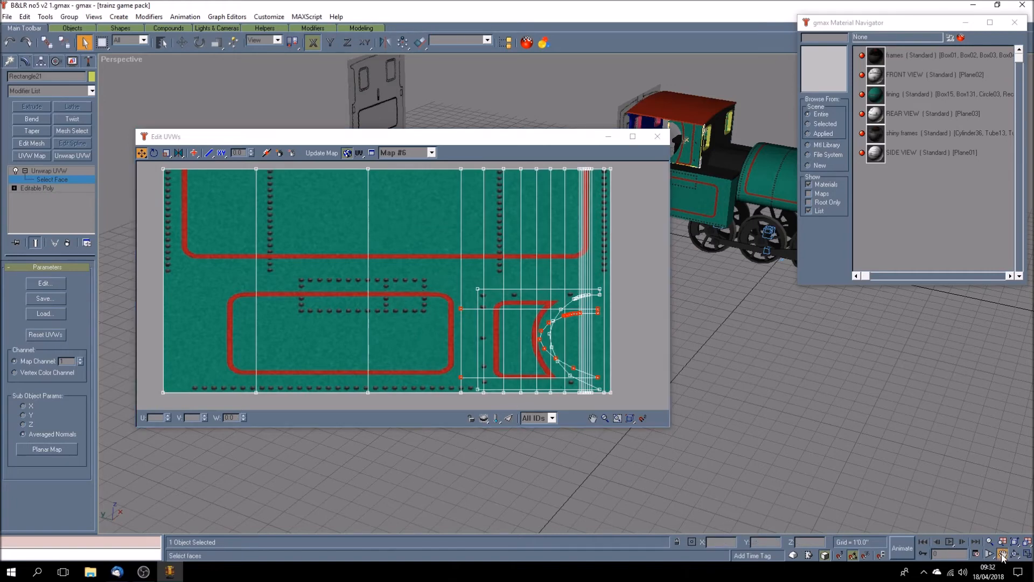
{"action": "left_click", "coordinate": [533, 342]}
{"action": "left_click", "coordinate": [485, 317]}
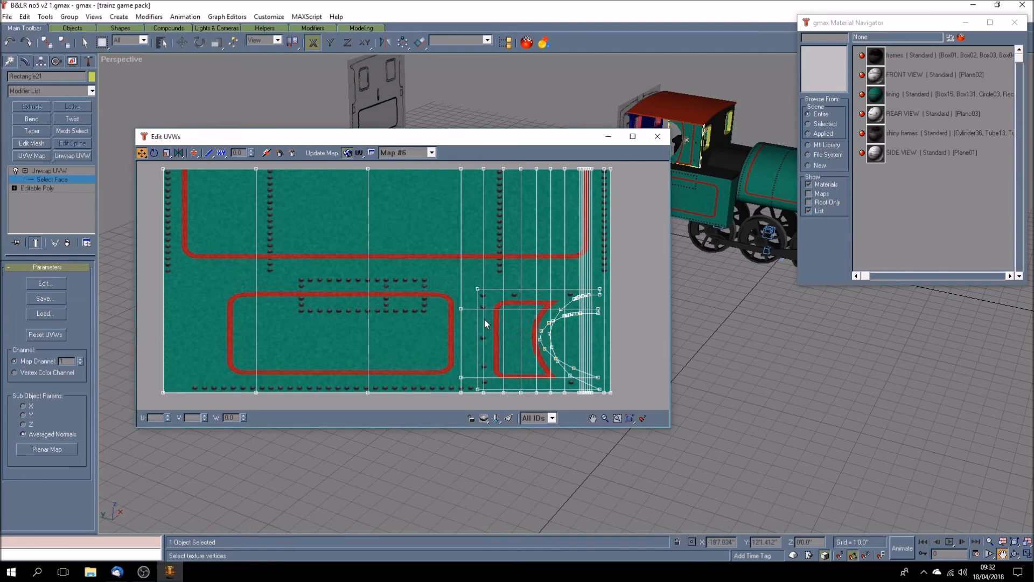
- Undo the last UV deselection, and stretch the selected cab side UVs vertically to the height of the neighbouring cab side outline
{"action": "left_click", "coordinate": [25, 17]}
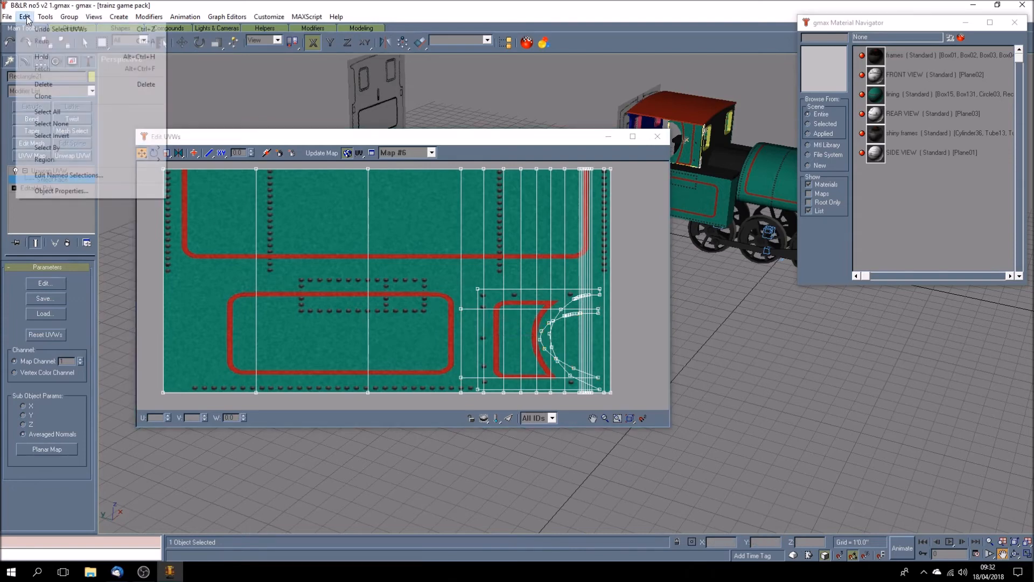
{"action": "left_click", "coordinate": [43, 28]}
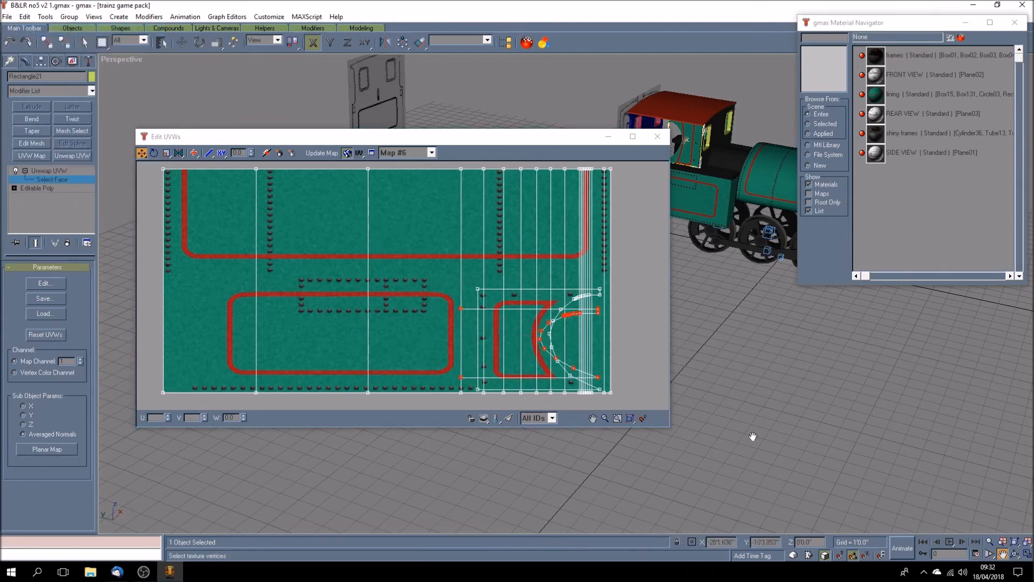
{"action": "left_click", "coordinate": [594, 418]}
{"action": "scroll", "coordinate": [445, 307], "scroll_direction": "up", "scroll_amount": 5}
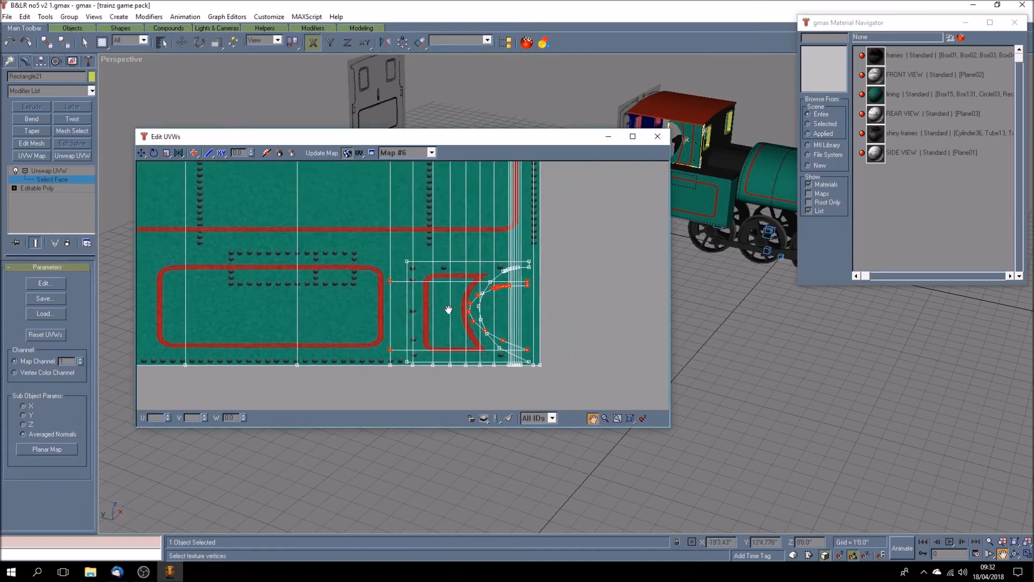
{"action": "mouse_move", "coordinate": [419, 286]}
{"action": "left_mouse_down"}
{"action": "mouse_move", "coordinate": [404, 282]}
{"action": "mouse_move", "coordinate": [402, 291]}
{"action": "mouse_move", "coordinate": [408, 285]}
{"action": "left_mouse_up"}
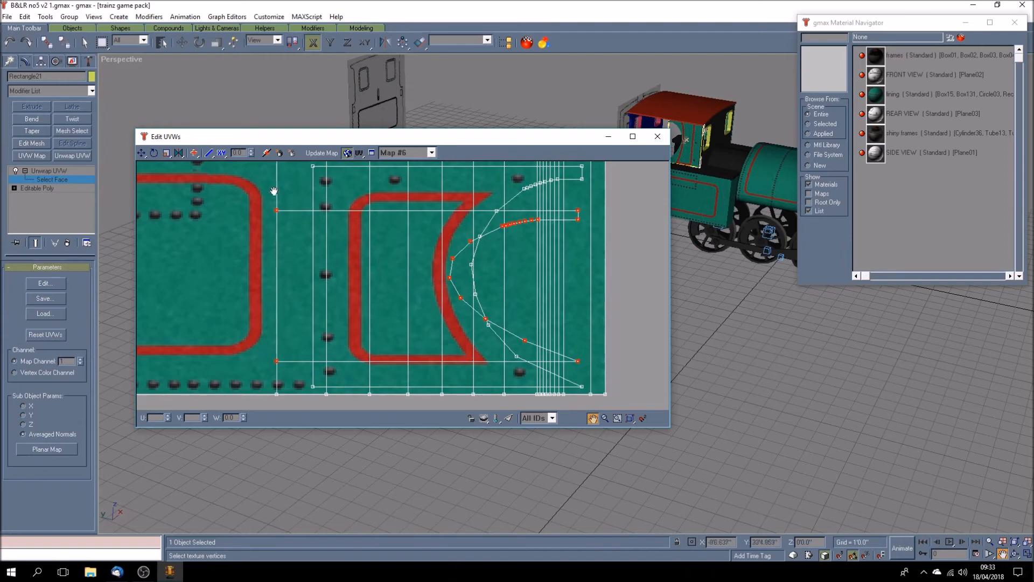
{"action": "left_click_drag", "start_coordinate": [166, 152], "coordinate": [166, 178]}
{"action": "left_click_drag", "start_coordinate": [167, 154], "coordinate": [167, 166]}
{"action": "left_click_drag", "start_coordinate": [275, 213], "coordinate": [276, 188]}
{"action": "left_click_drag", "start_coordinate": [142, 153], "coordinate": [143, 189]}
{"action": "left_click_drag", "start_coordinate": [275, 188], "coordinate": [277, 164]}
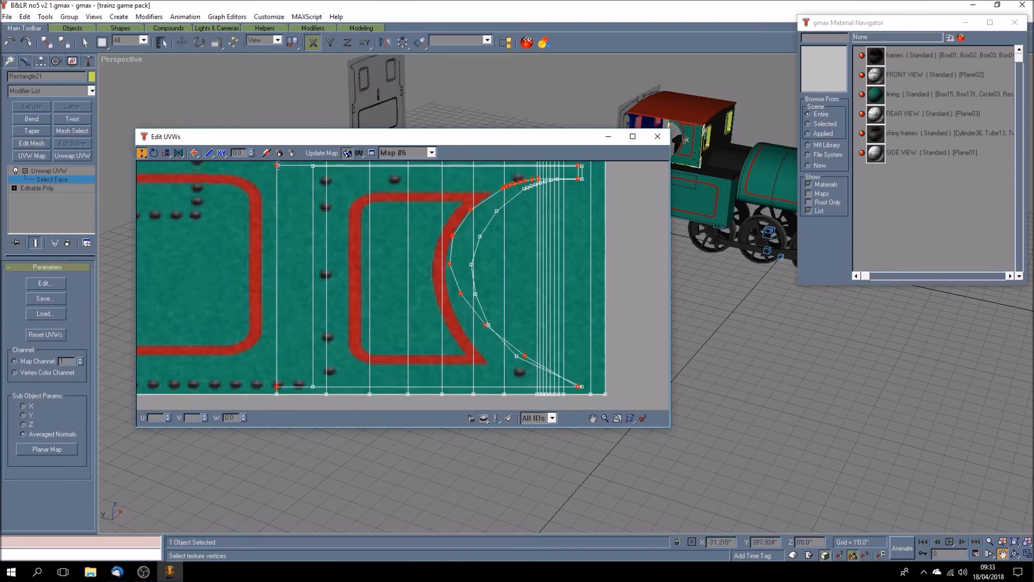
- Fine-tune the vertical scale and position of the selected UVs against the neighbouring outline's upper and lower edges
{"action": "left_click", "coordinate": [167, 154]}
{"action": "left_click_drag", "start_coordinate": [277, 165], "coordinate": [278, 165]}
{"action": "left_click", "coordinate": [141, 153]}
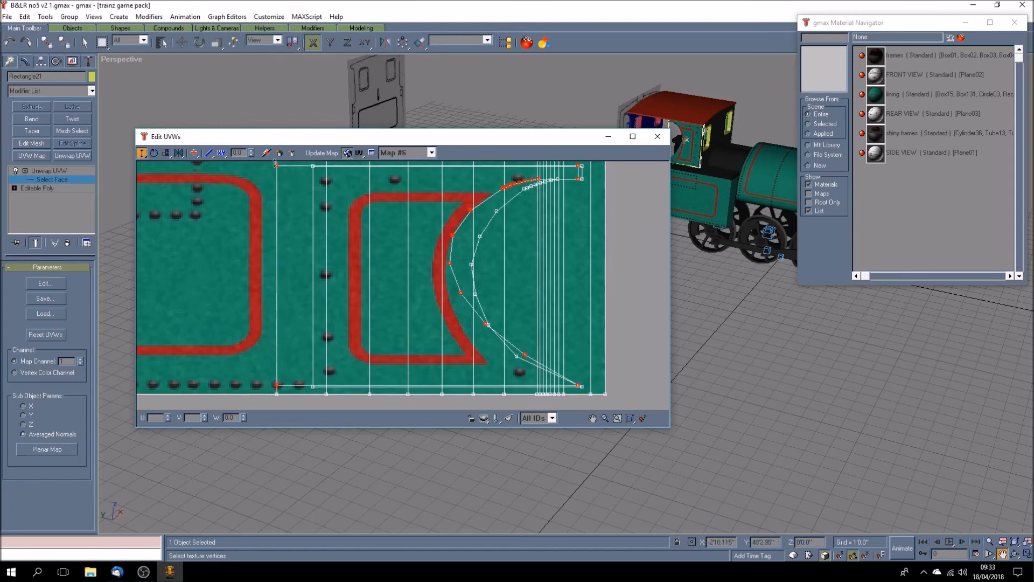
{"action": "left_click_drag", "start_coordinate": [275, 163], "coordinate": [278, 165]}
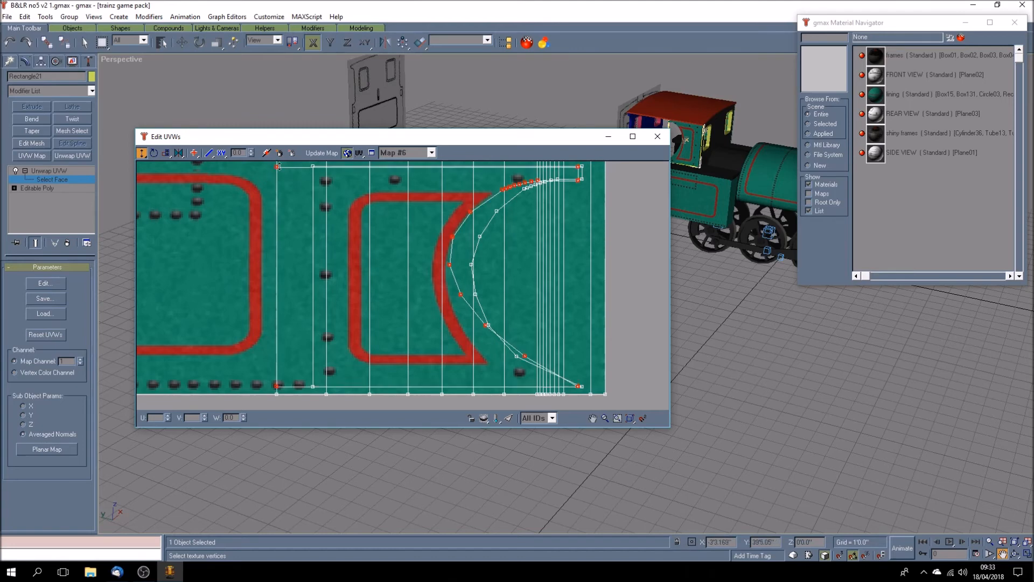
- Narrow the selected UVs horizontally and shift them until both straight ends line up with the neighbouring cab side outline
{"action": "left_click_drag", "start_coordinate": [142, 153], "coordinate": [142, 178]}
{"action": "left_click_drag", "start_coordinate": [275, 167], "coordinate": [280, 166]}
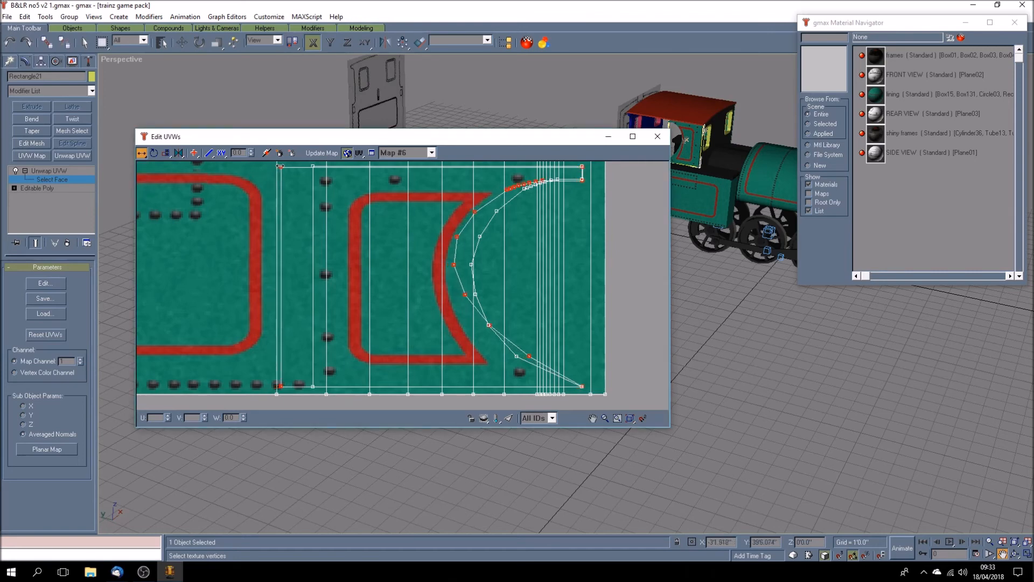
{"action": "left_click_drag", "start_coordinate": [166, 153], "coordinate": [167, 178]}
{"action": "left_click_drag", "start_coordinate": [281, 166], "coordinate": [288, 167]}
{"action": "left_click", "coordinate": [141, 153]}
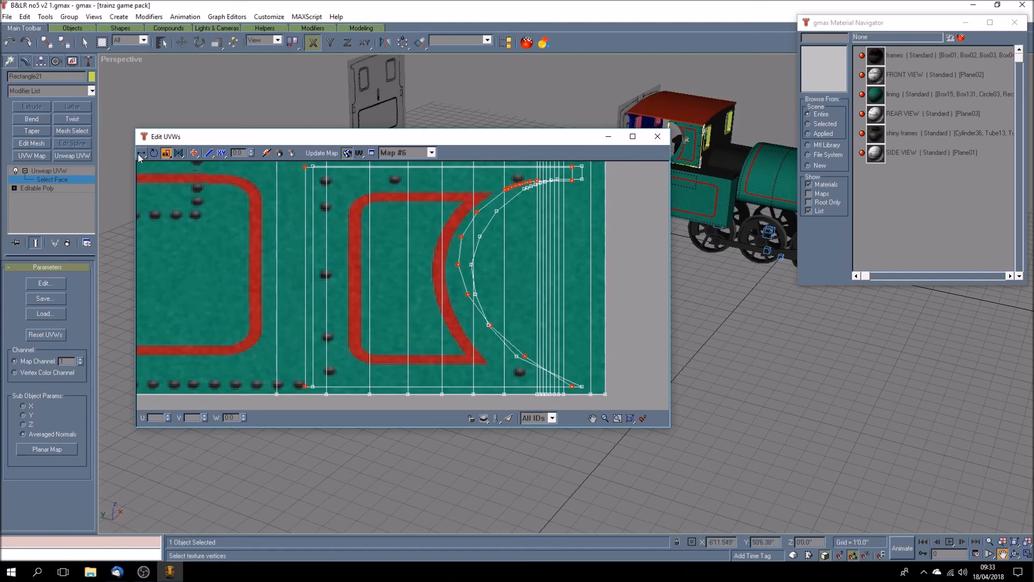
{"action": "left_click_drag", "start_coordinate": [305, 167], "coordinate": [314, 167]}
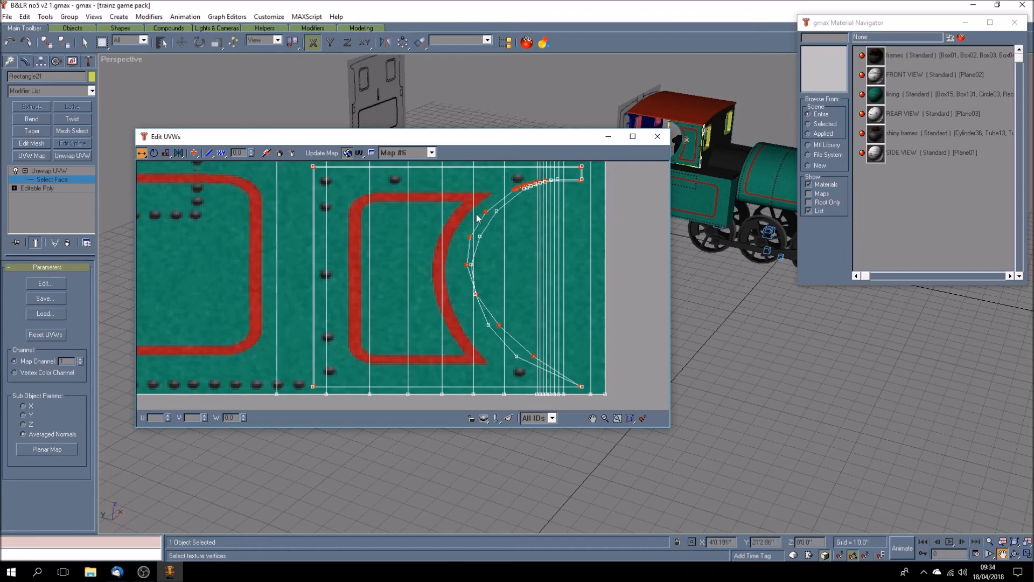
- Close the UV editor, leave face selection in the Unwrap UVW modifier and deselect the cab side
{"action": "left_click", "coordinate": [658, 136]}
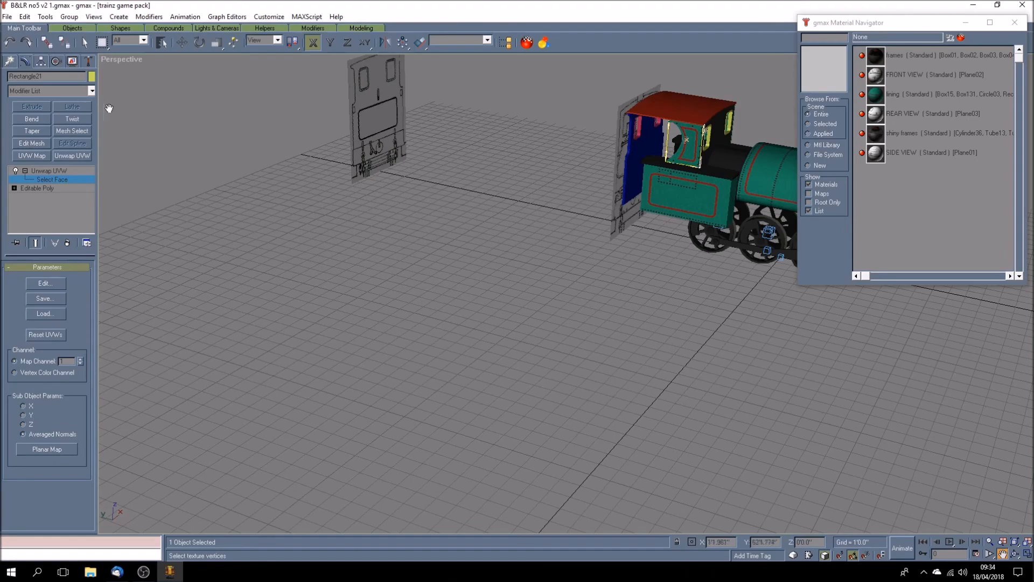
{"action": "left_click", "coordinate": [46, 171]}
{"action": "left_click", "coordinate": [580, 266]}
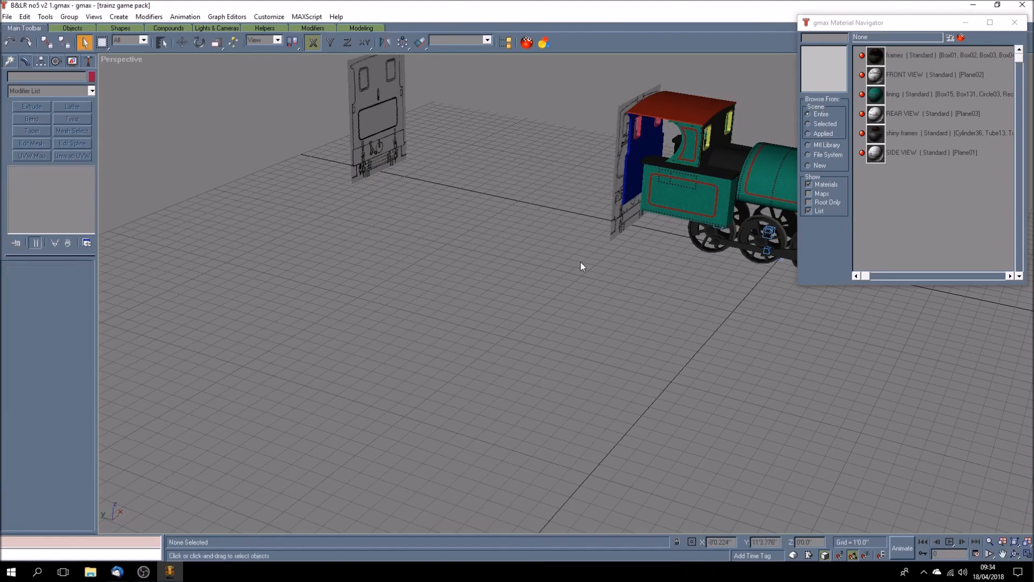
- Examine the locomotive from several angles, checking the lined texture on the cab sides against the tank and boiler
{"action": "left_click", "coordinate": [1015, 553]}
{"action": "left_click_drag", "start_coordinate": [647, 309], "coordinate": [571, 316]}
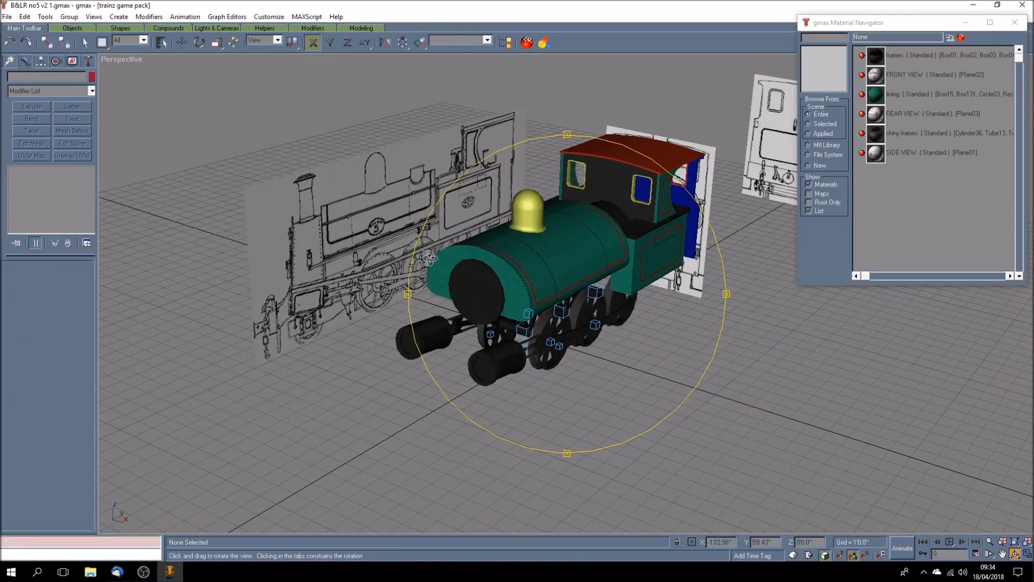
{"action": "left_click_drag", "start_coordinate": [457, 322], "coordinate": [422, 324]}
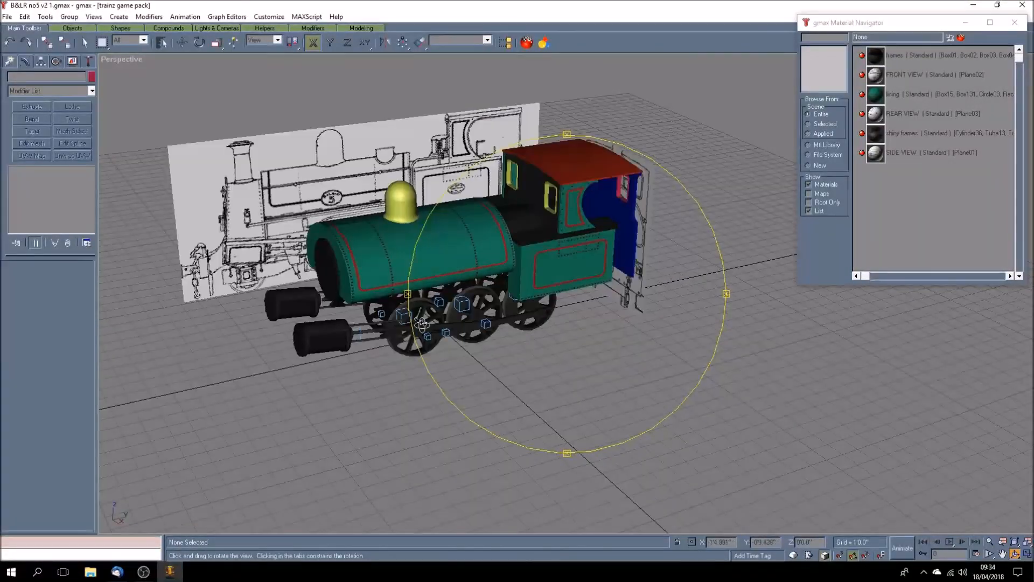
{"action": "left_click_drag", "start_coordinate": [422, 323], "coordinate": [582, 222]}
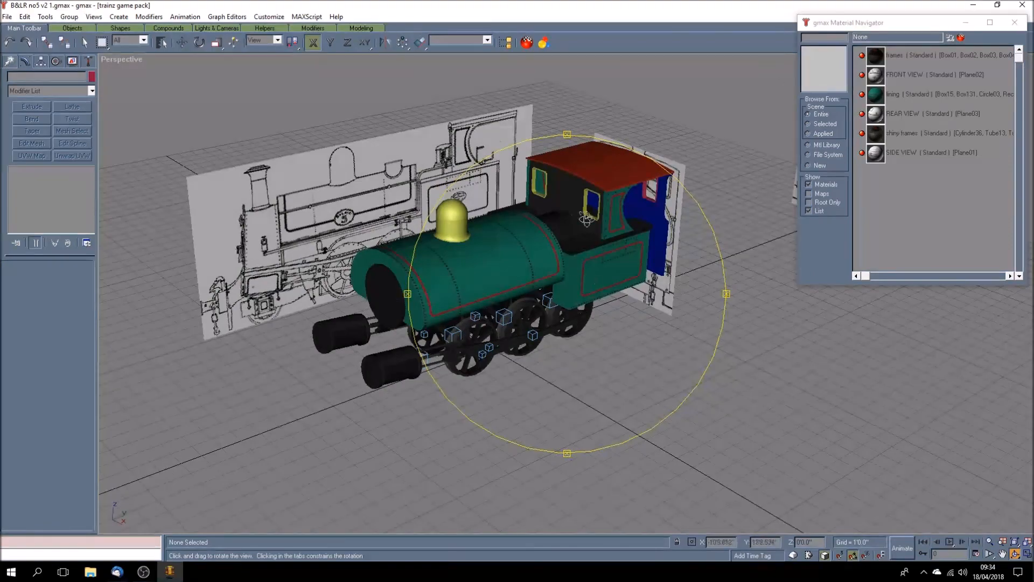
{"action": "left_click_drag", "start_coordinate": [659, 351], "coordinate": [651, 358]}
{"action": "left_click_drag", "start_coordinate": [552, 310], "coordinate": [571, 299]}
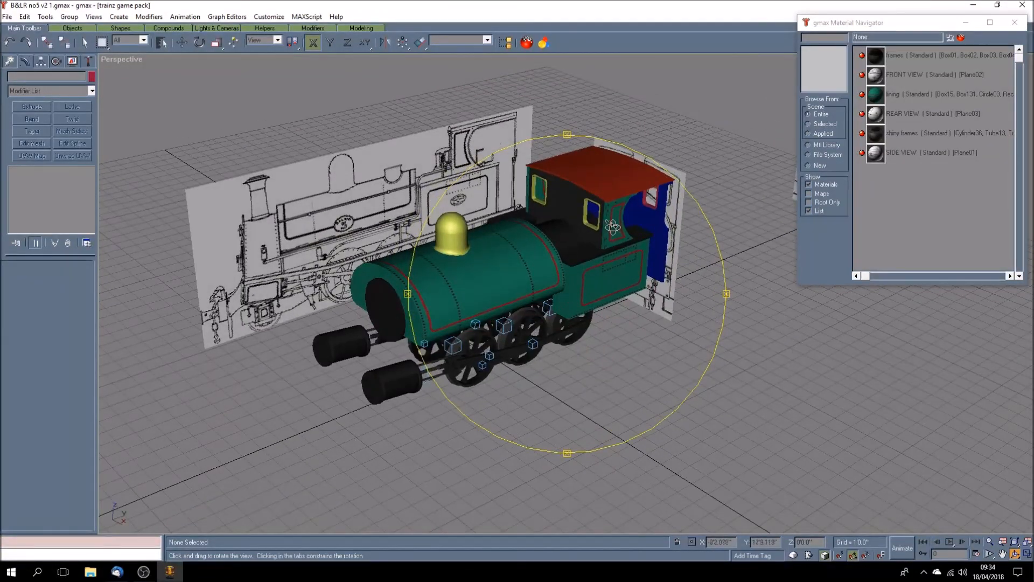
{"action": "left_click_drag", "start_coordinate": [674, 347], "coordinate": [528, 260]}
{"action": "mouse_move", "coordinate": [584, 358]}
{"action": "left_mouse_down"}
{"action": "mouse_move", "coordinate": [580, 369]}
{"action": "mouse_move", "coordinate": [612, 361]}
{"action": "mouse_move", "coordinate": [556, 364]}
{"action": "mouse_move", "coordinate": [599, 361]}
{"action": "left_mouse_up"}
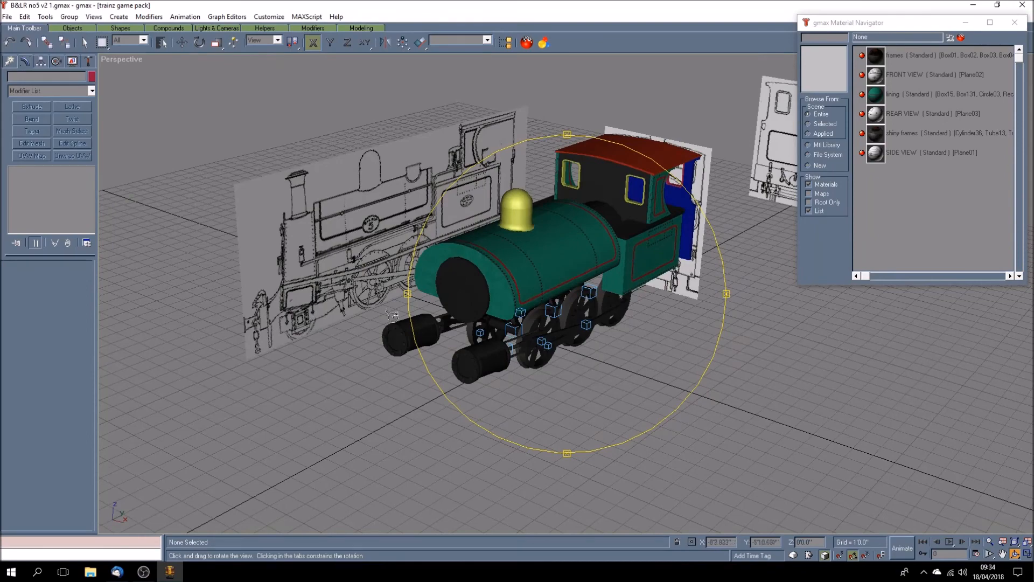
{"action": "left_click_drag", "start_coordinate": [636, 383], "coordinate": [612, 388]}
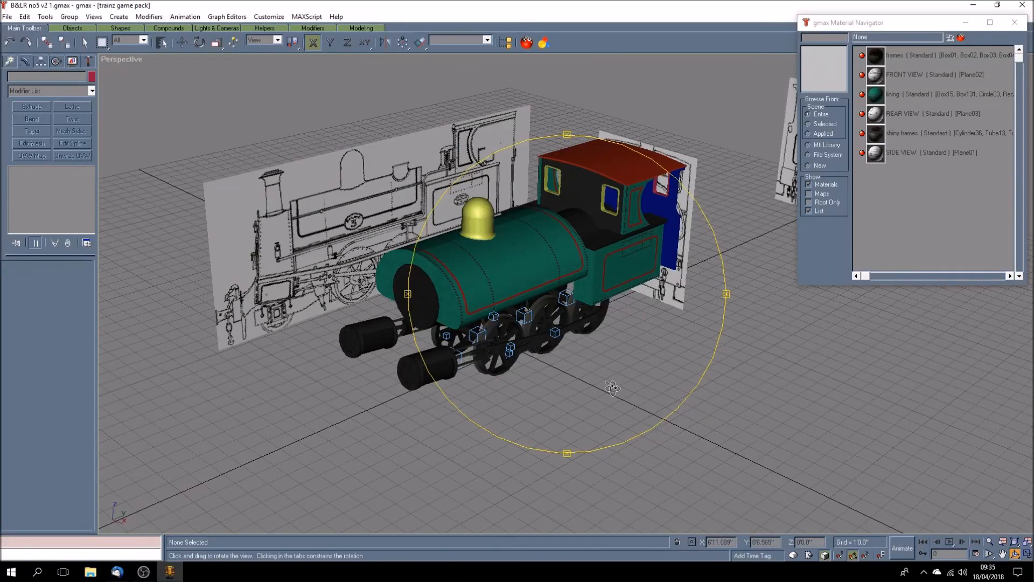